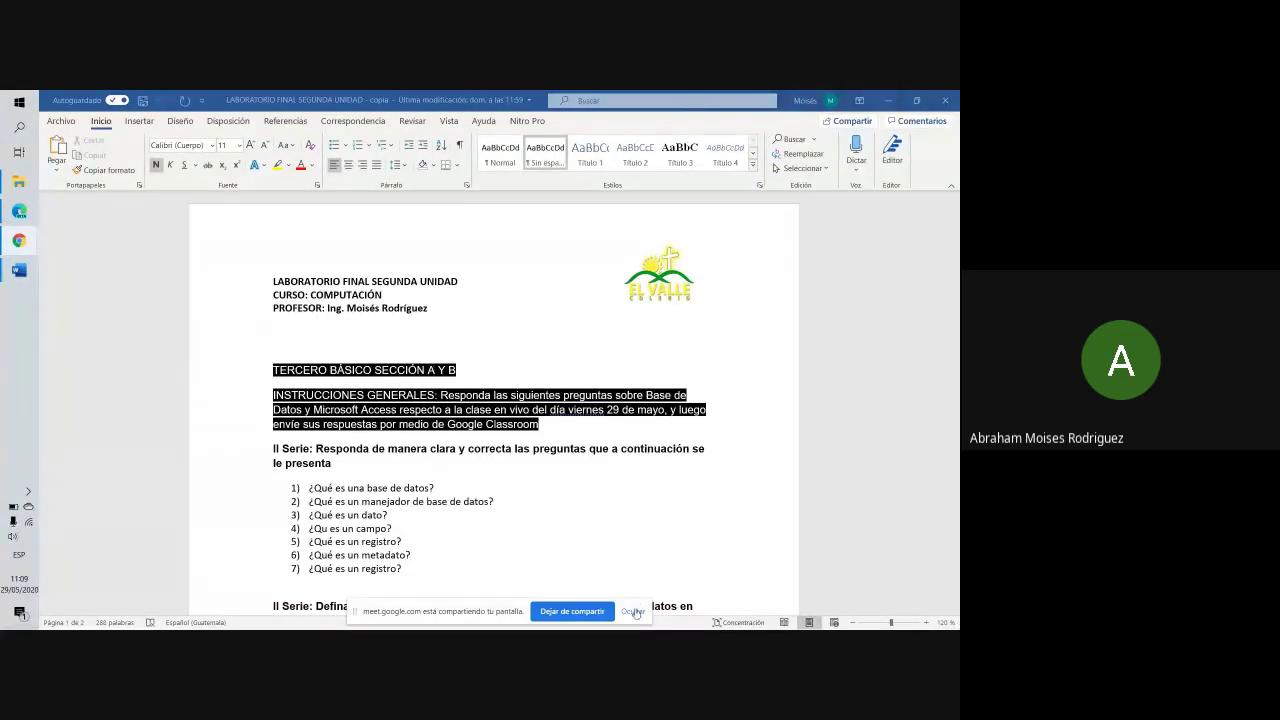
Hide the screen-sharing bar and enlarge the view of the document's first page
{"action": "left_click", "coordinate": [634, 611]}
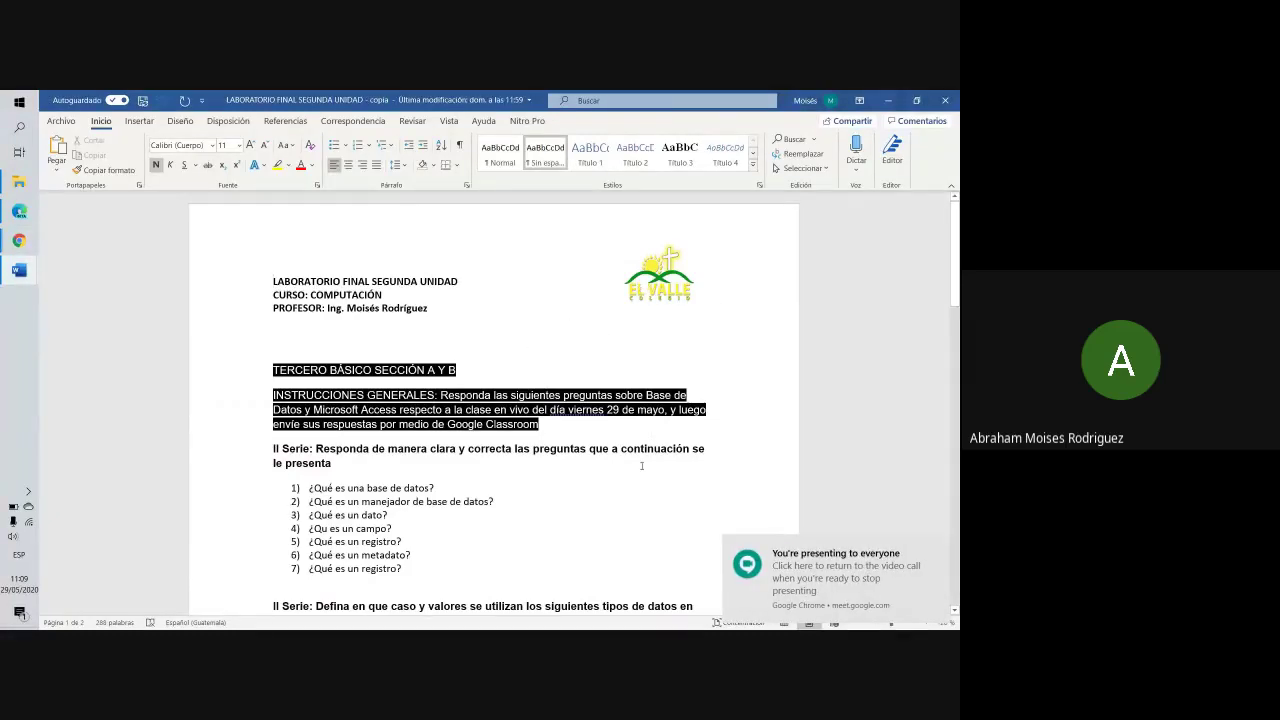
{"action": "scroll", "coordinate": [615, 441], "scroll_direction": "up", "scroll_amount": 6}
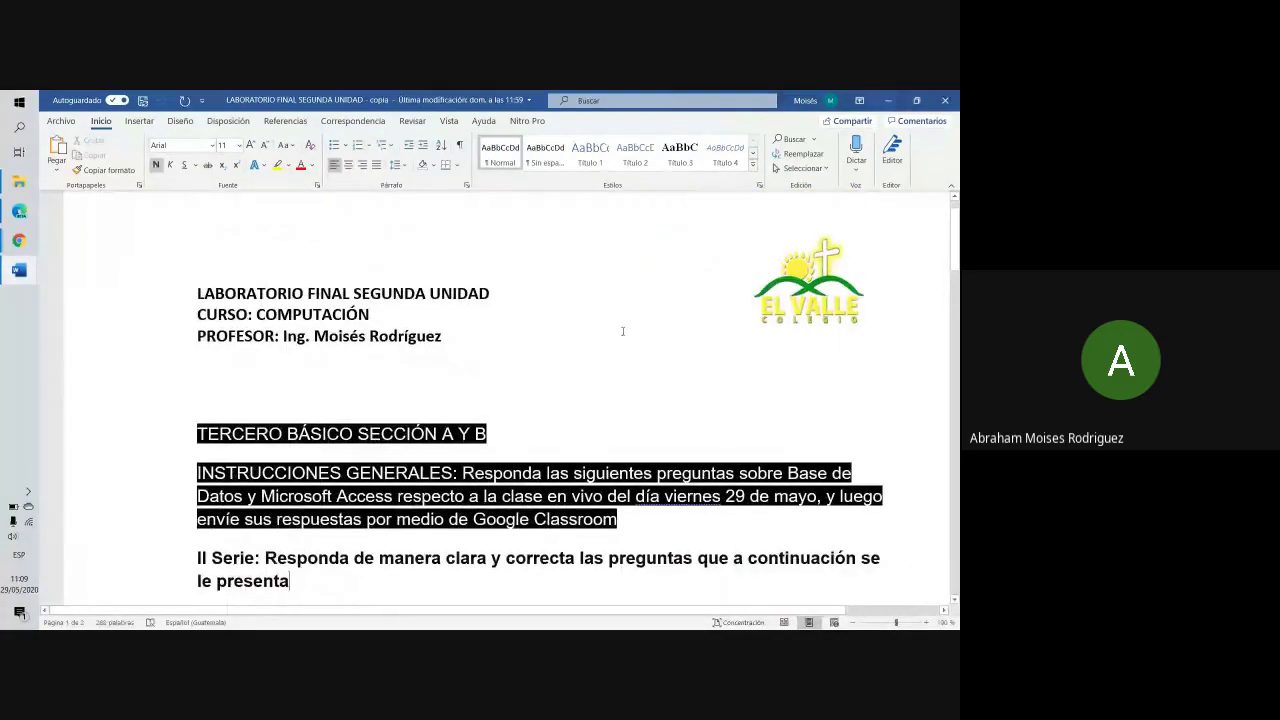
{"action": "scroll", "coordinate": [607, 335], "scroll_direction": "up", "scroll_amount": 1}
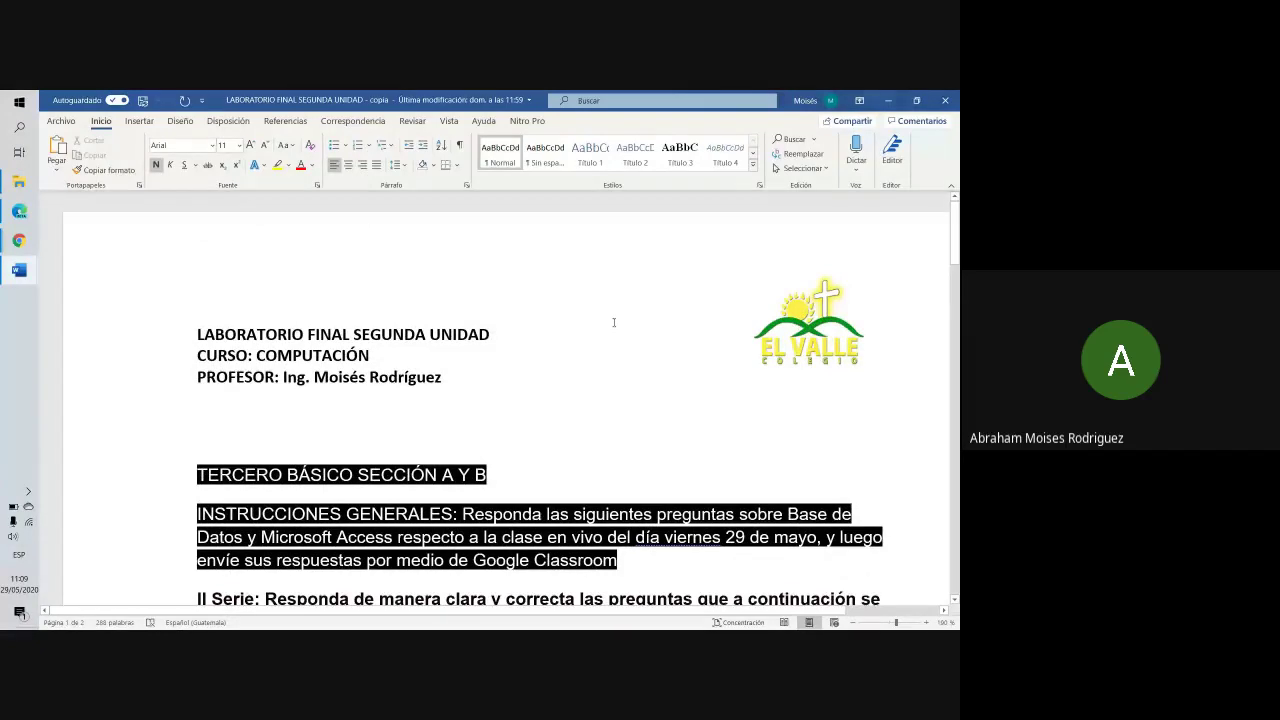
Examine the title block and the general instructions about Base de Datos and Microsoft Access
{"action": "scroll", "coordinate": [614, 320], "scroll_direction": "down", "scroll_amount": 1}
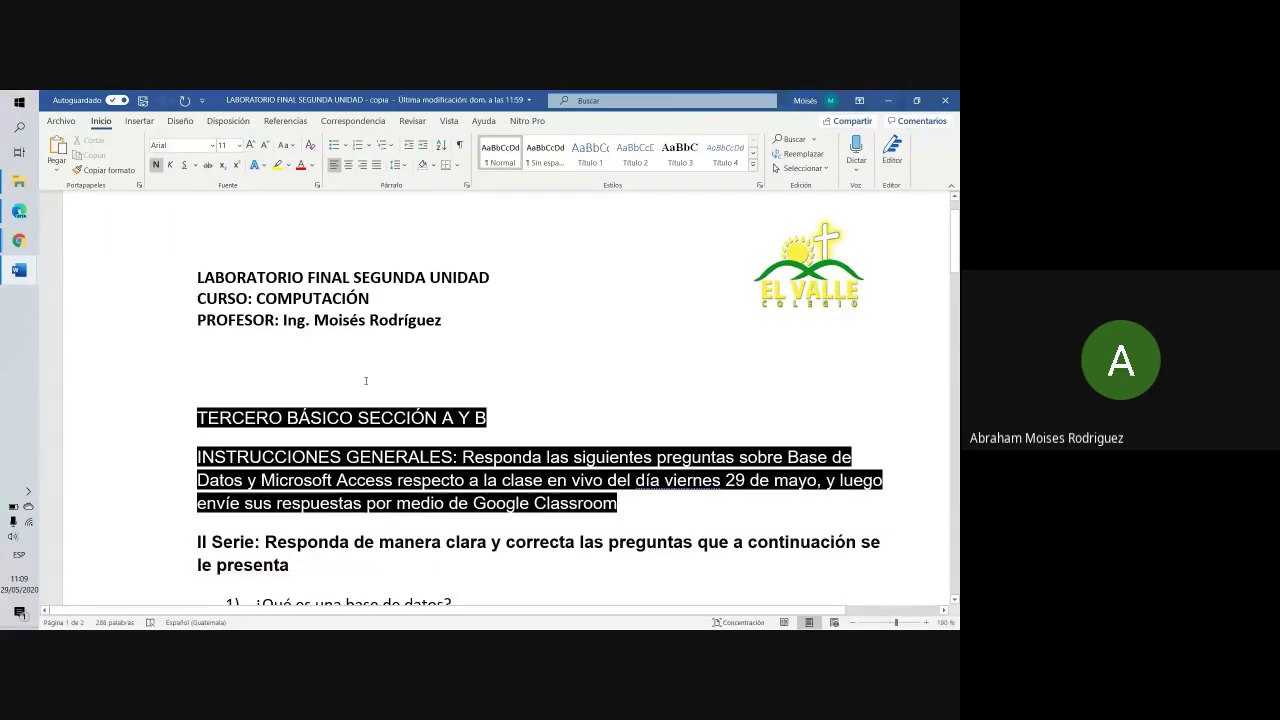
{"action": "scroll", "coordinate": [339, 387], "scroll_direction": "down", "scroll_amount": 2}
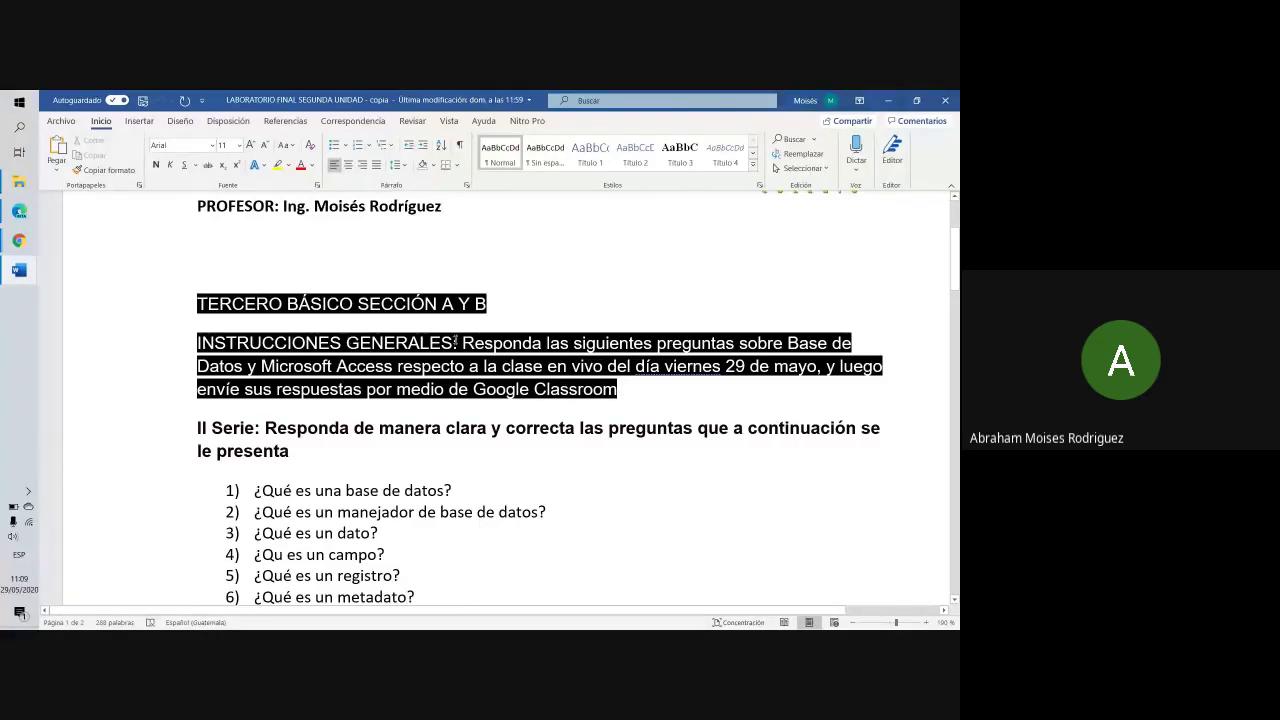
{"action": "left_click_drag", "start_coordinate": [557, 328], "coordinate": [830, 392]}
{"action": "left_click", "coordinate": [811, 382]}
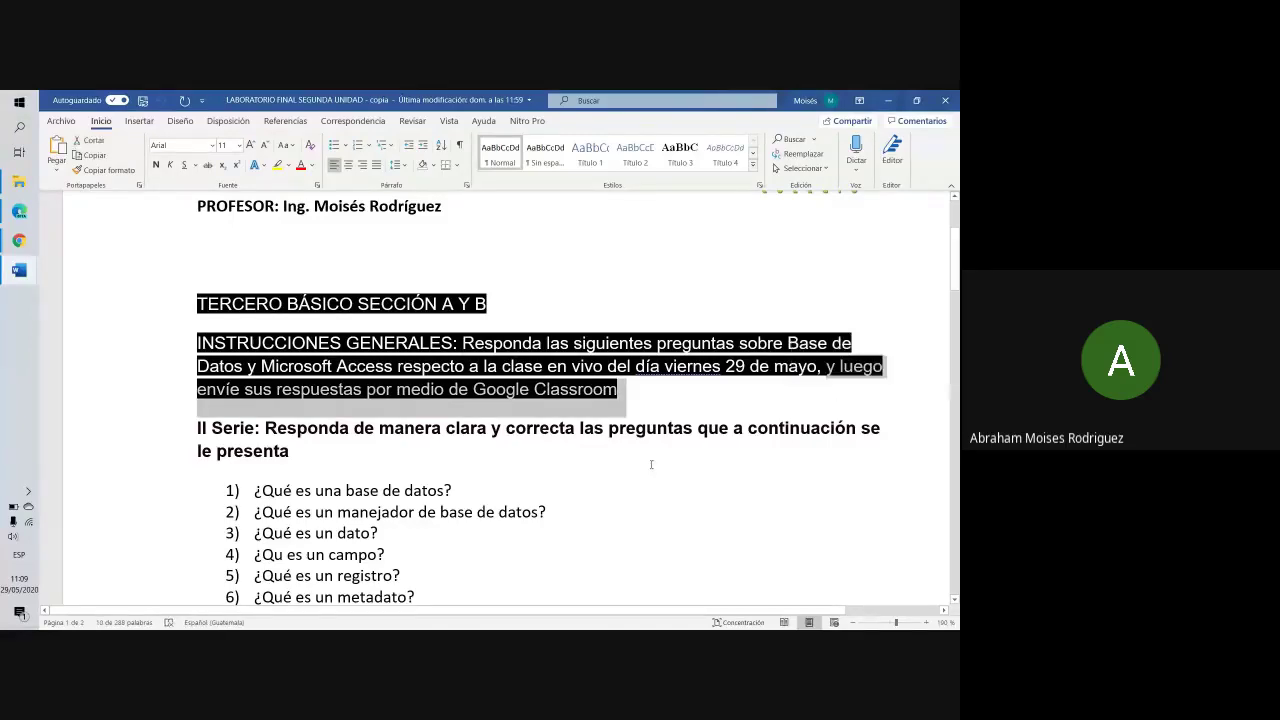
{"action": "left_click", "coordinate": [624, 437]}
{"action": "scroll", "coordinate": [624, 437], "scroll_direction": "down", "scroll_amount": 1}
{"action": "scroll", "coordinate": [624, 437], "scroll_direction": "up", "scroll_amount": 3}
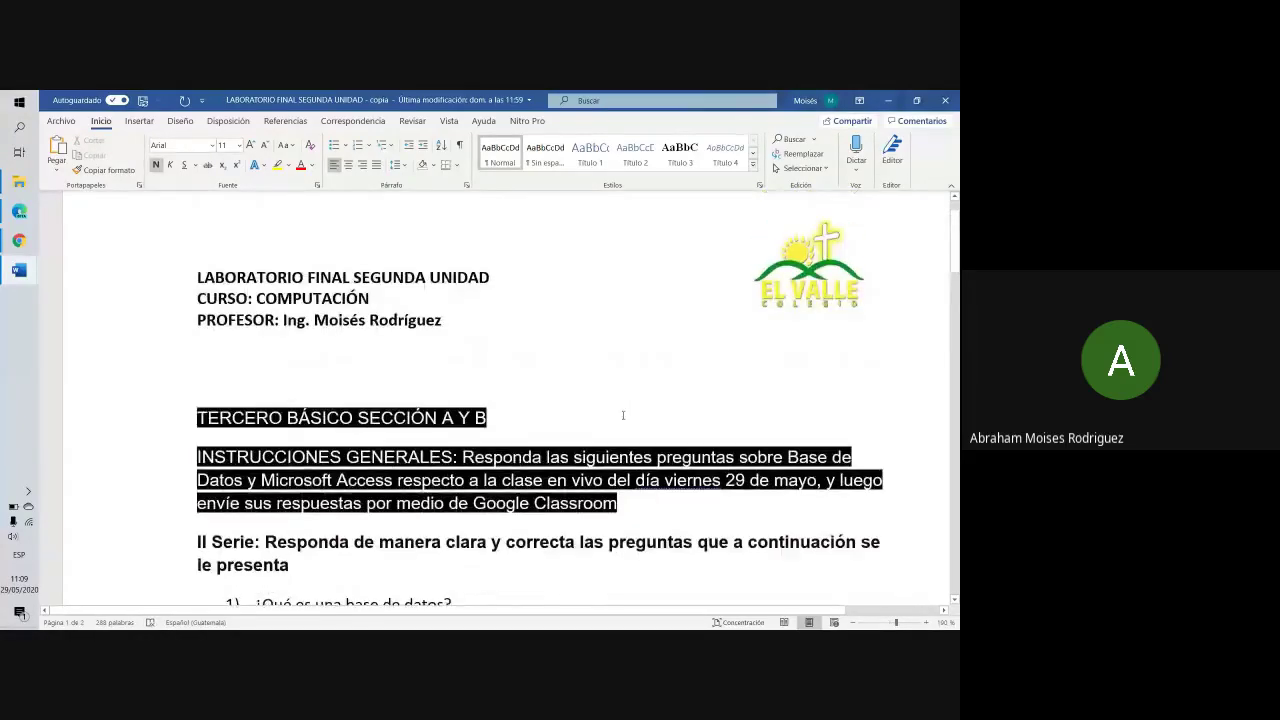
{"action": "scroll", "coordinate": [587, 371], "scroll_direction": "up", "scroll_amount": 1}
{"action": "scroll", "coordinate": [470, 270], "scroll_direction": "down", "scroll_amount": 4}
{"action": "scroll", "coordinate": [465, 255], "scroll_direction": "up", "scroll_amount": 4}
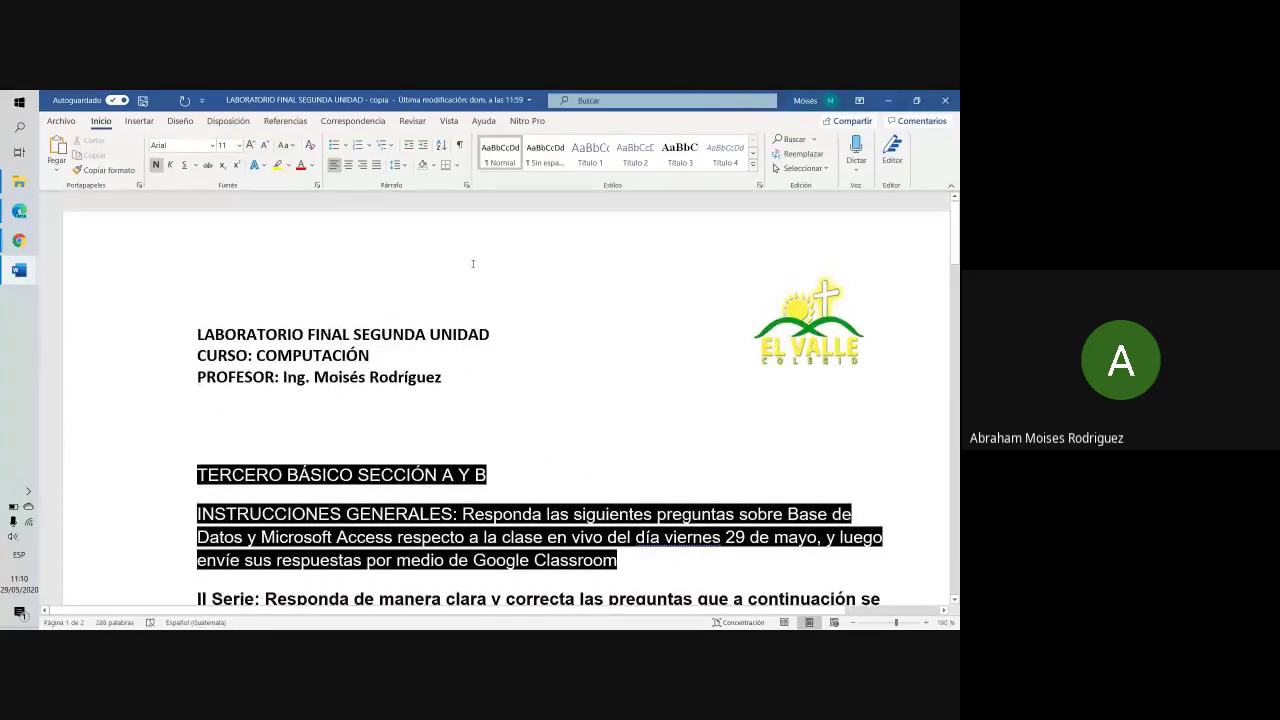
{"action": "scroll", "coordinate": [473, 294], "scroll_direction": "down", "scroll_amount": 2}
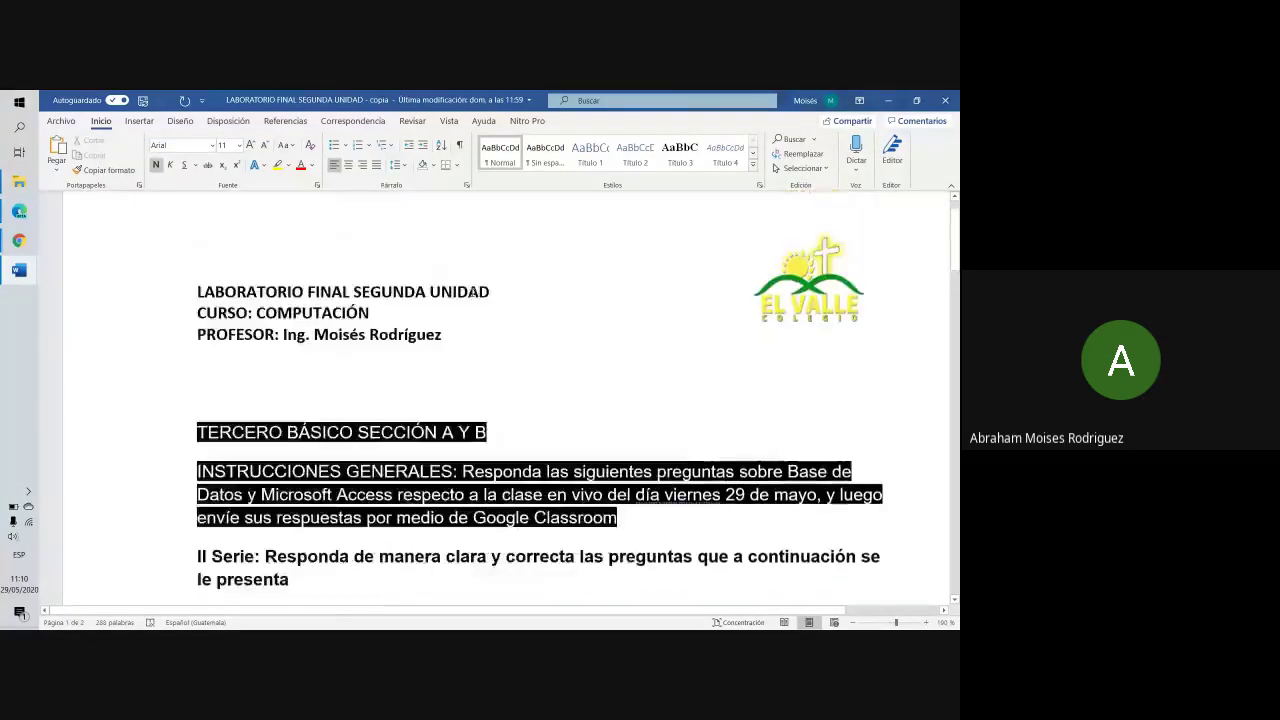
{"action": "scroll", "coordinate": [477, 286], "scroll_direction": "up", "scroll_amount": 2}
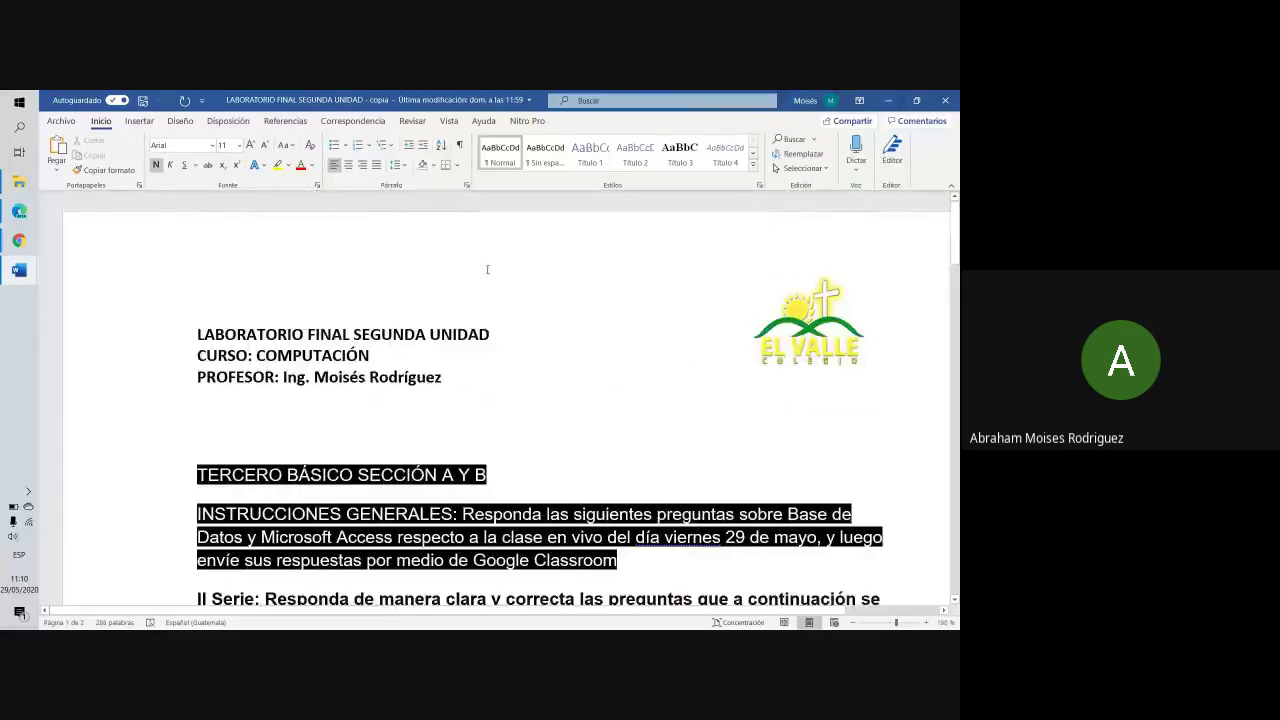
Correct the heading of the first question series so that it reads "I Serie"
{"action": "scroll", "coordinate": [486, 271], "scroll_direction": "down", "scroll_amount": 2}
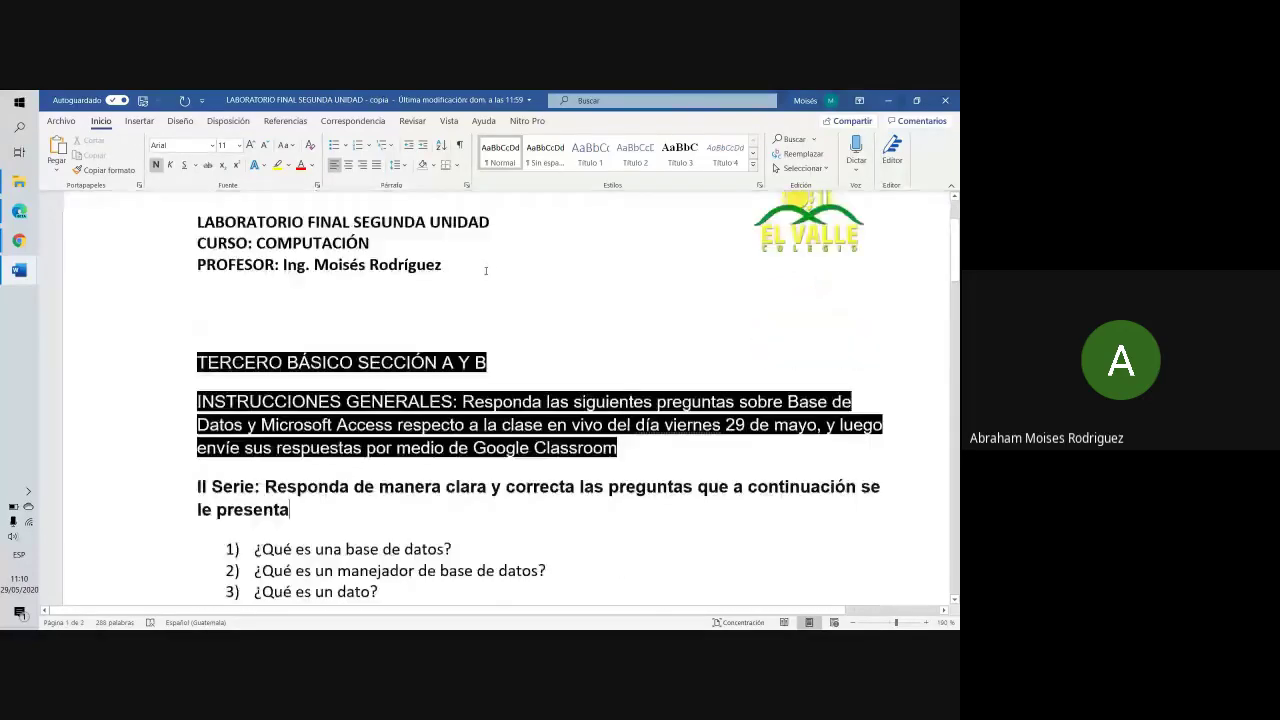
{"action": "scroll", "coordinate": [486, 271], "scroll_direction": "down", "scroll_amount": 4}
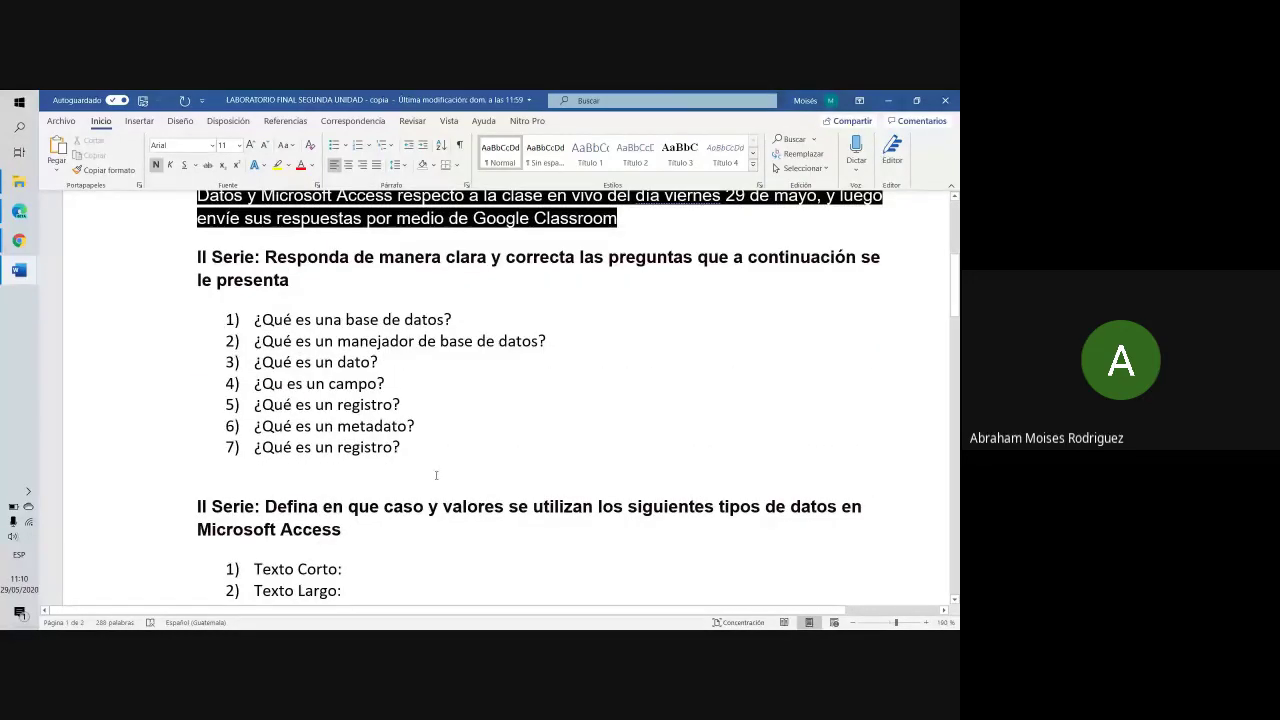
{"action": "scroll", "coordinate": [505, 322], "scroll_direction": "up", "scroll_amount": 3}
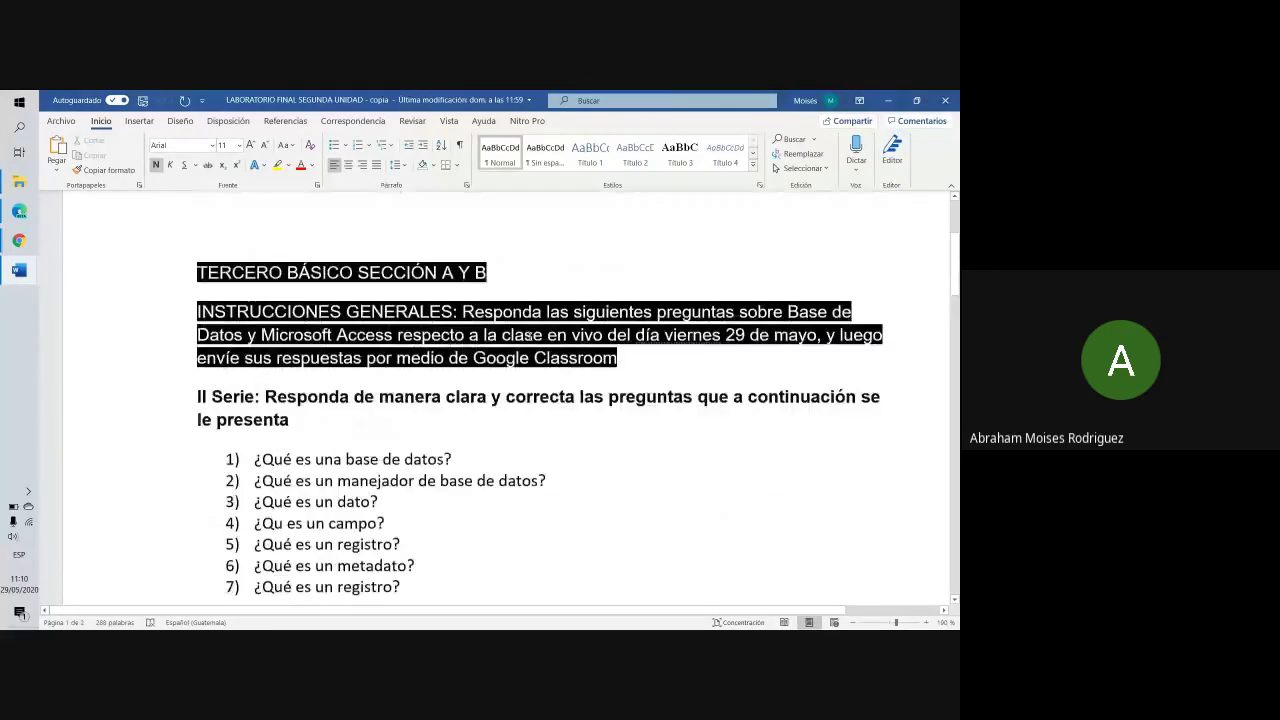
{"action": "scroll", "coordinate": [266, 421], "scroll_direction": "down", "scroll_amount": 1}
{"action": "scroll", "coordinate": [266, 421], "scroll_direction": "down", "scroll_amount": 6}
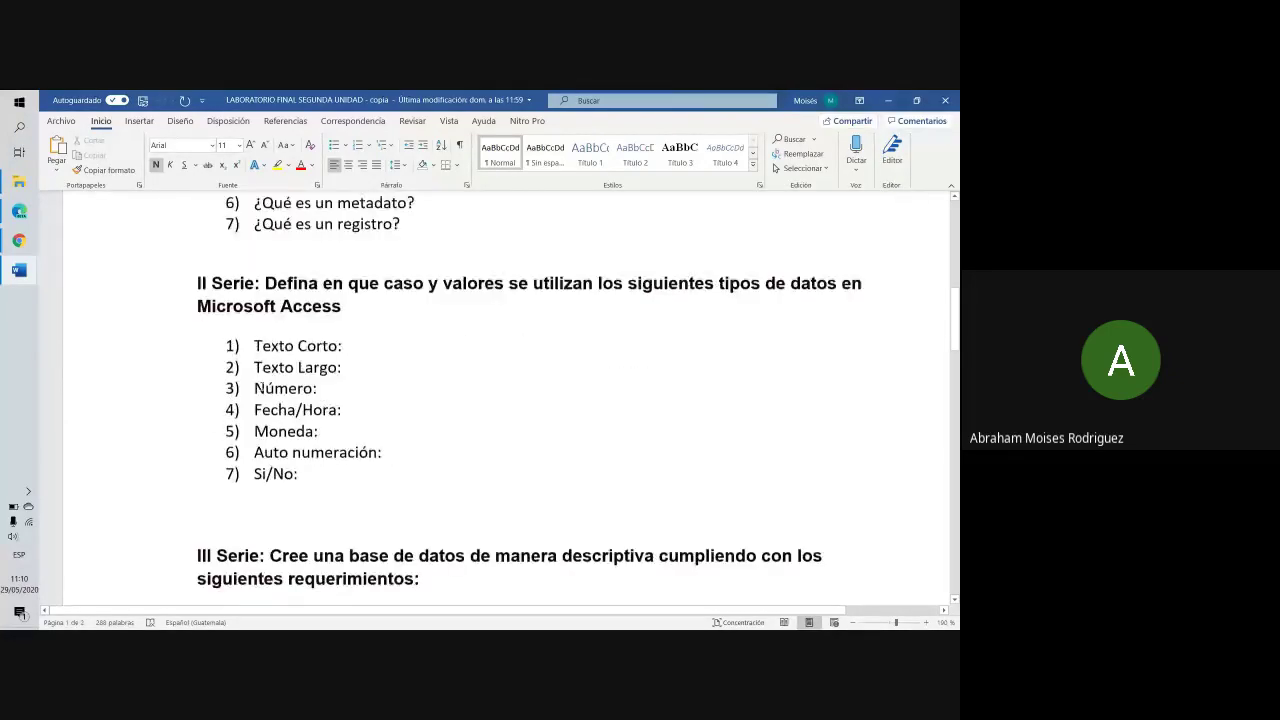
{"action": "scroll", "coordinate": [266, 421], "scroll_direction": "up", "scroll_amount": 5}
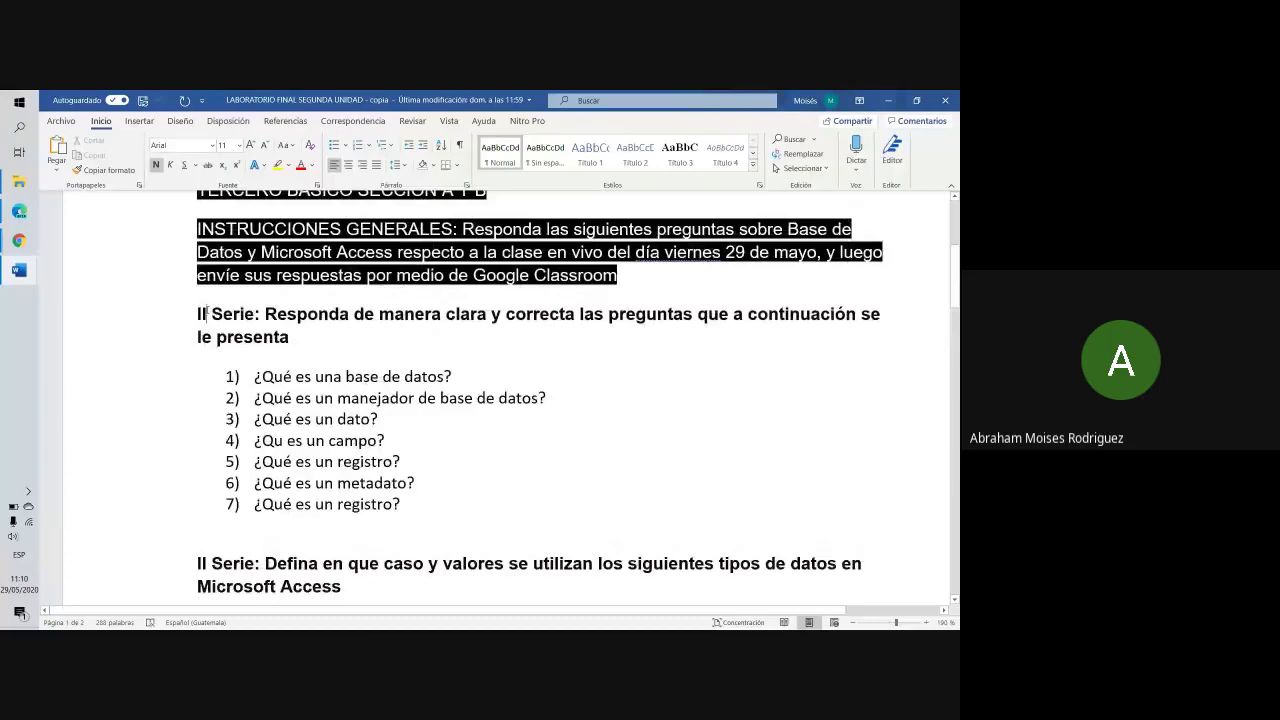
{"action": "left_click", "coordinate": [207, 313]}
{"action": "key", "text": "BackSpace"}
Insert a blank unnumbered line below question 1, "¿Qué es una base de datos?"
{"action": "left_click", "coordinate": [418, 398]}
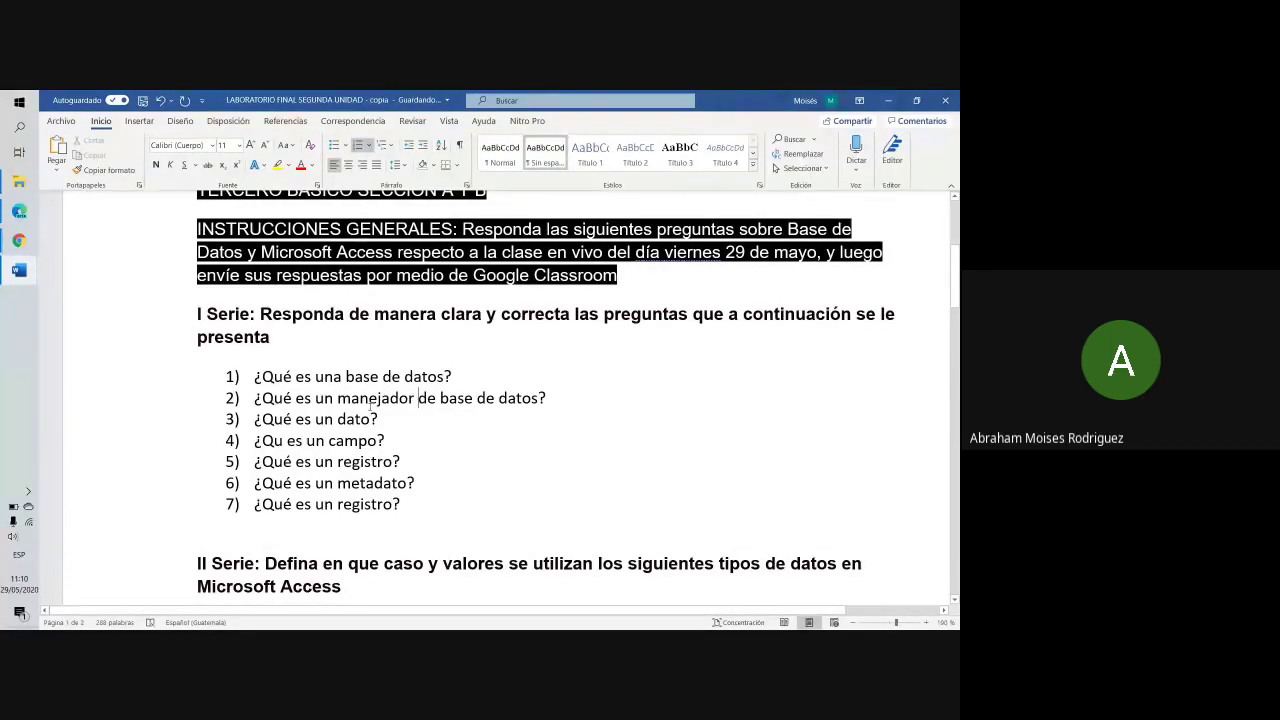
{"action": "left_click", "coordinate": [500, 381]}
{"action": "key", "text": "Return"}
{"action": "key", "text": "Tab"}
{"action": "key", "text": "shift+Tab"}
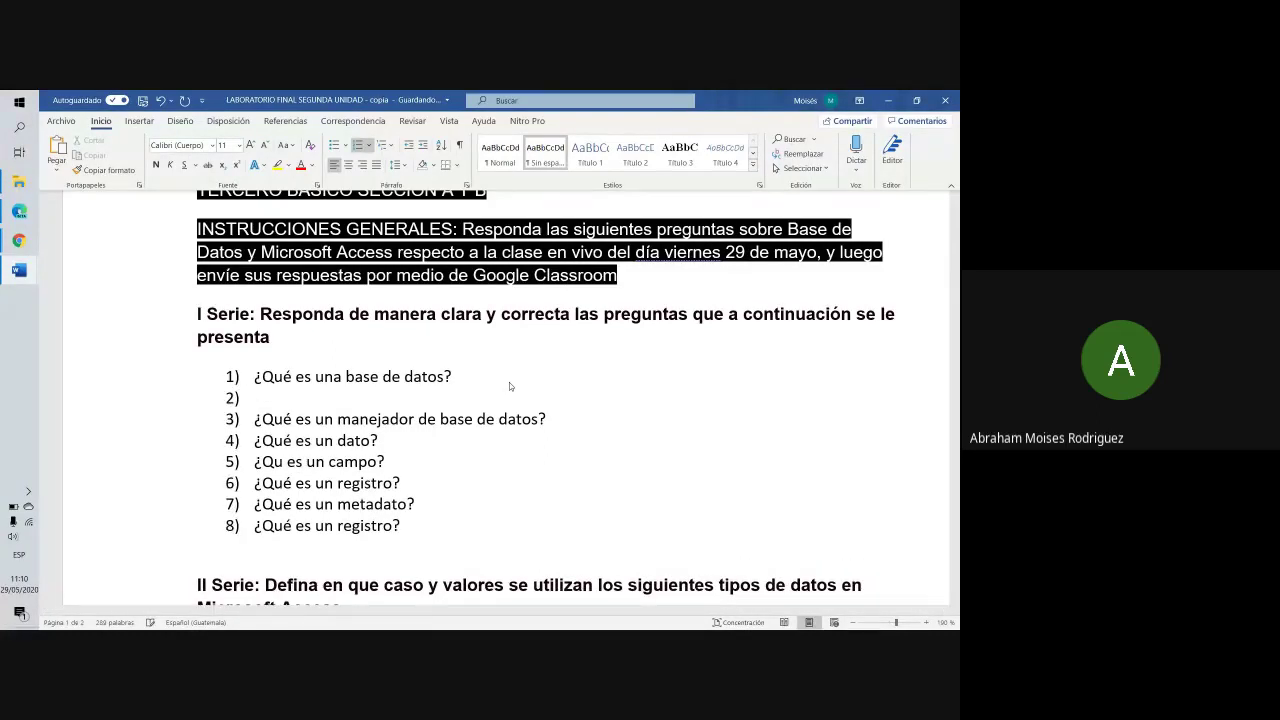
{"action": "key", "text": "BackSpace"}
{"action": "type", "text": "kd"}
{"action": "key", "text": "BackSpace"}
{"action": "key", "text": "BackSpace"}
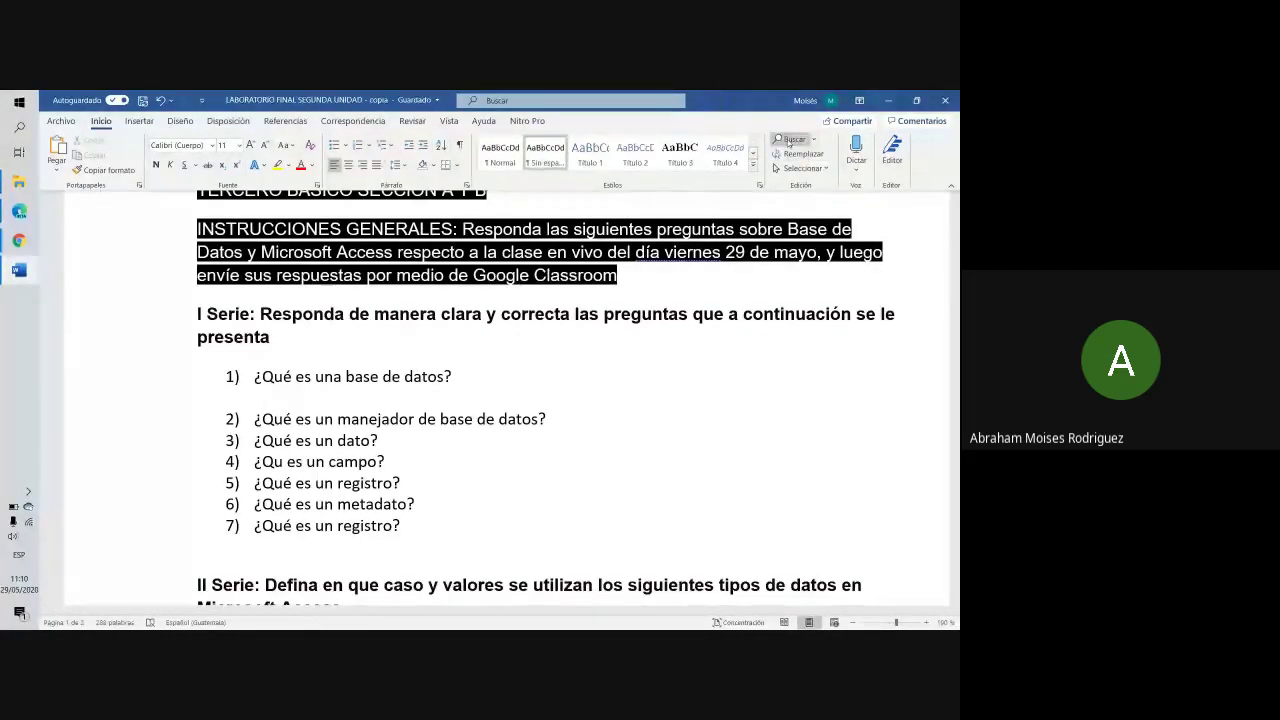
Highlight question 1, "¿Qué es una base de datos?", in yellow
{"action": "key", "text": "alt+Tab"}
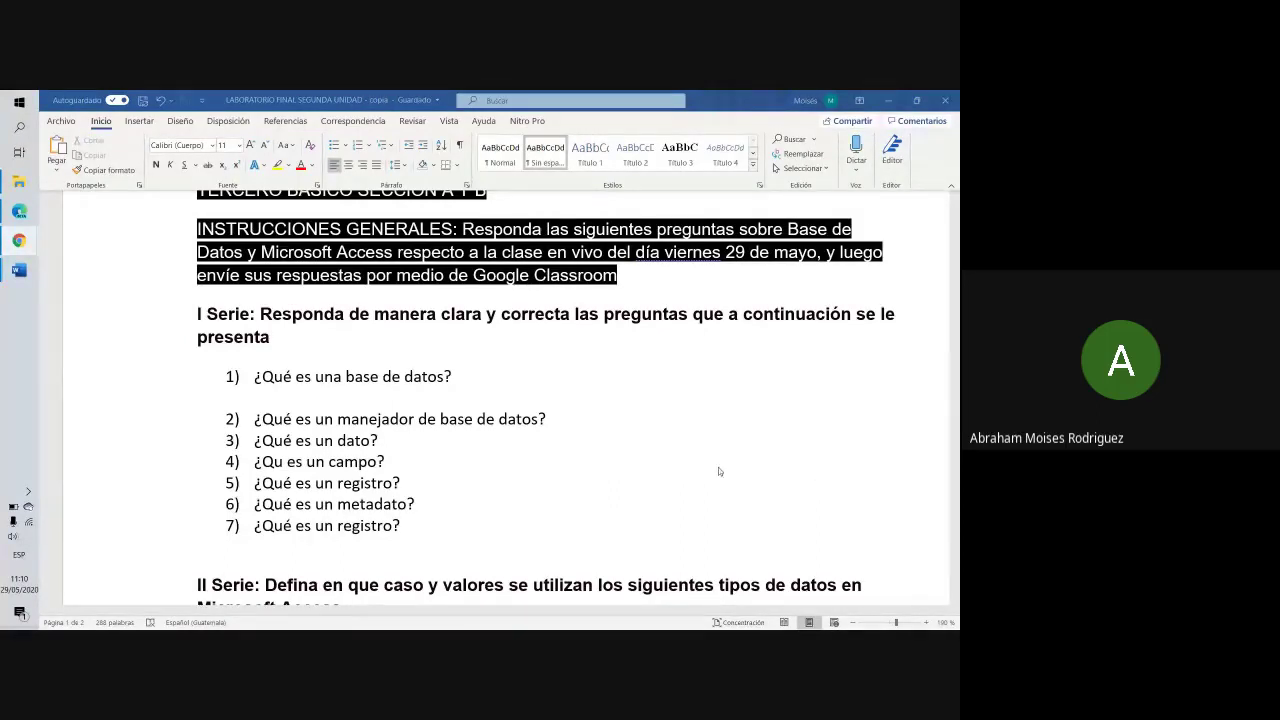
{"action": "left_click", "coordinate": [281, 391]}
{"action": "left_click", "coordinate": [260, 395]}
{"action": "left_click_drag", "start_coordinate": [256, 379], "coordinate": [468, 380]}
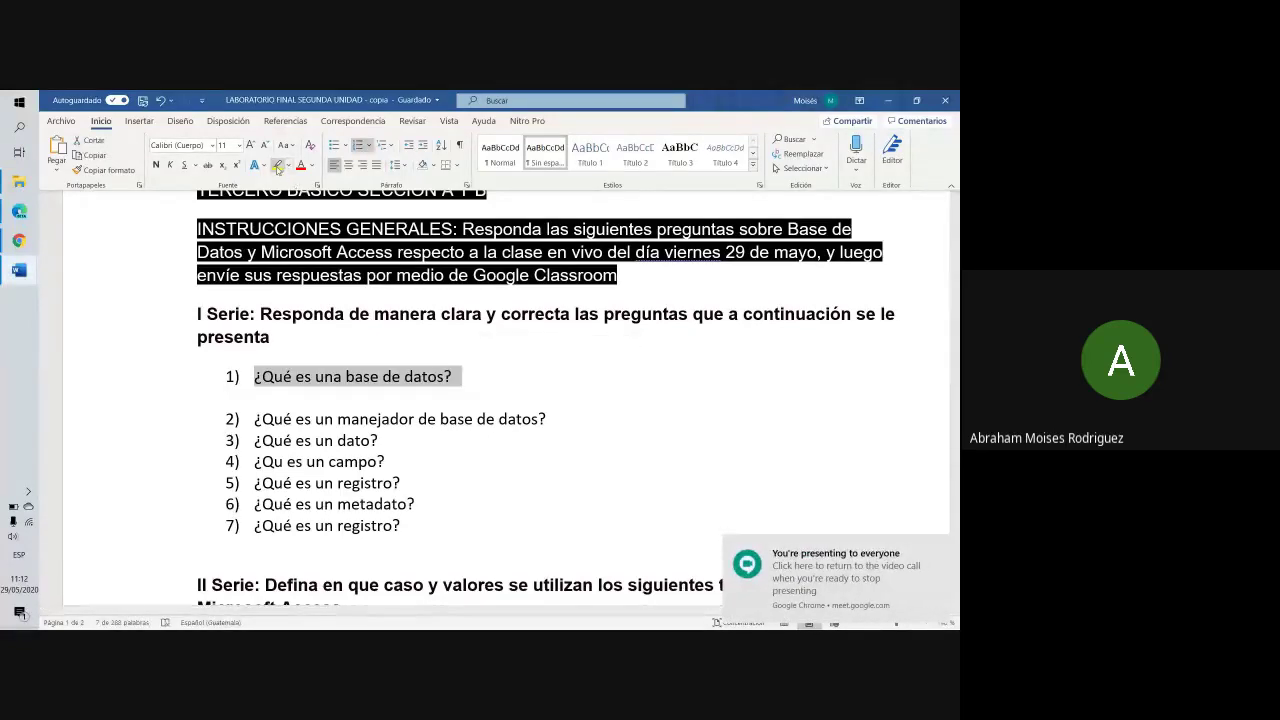
{"action": "left_click", "coordinate": [278, 166]}
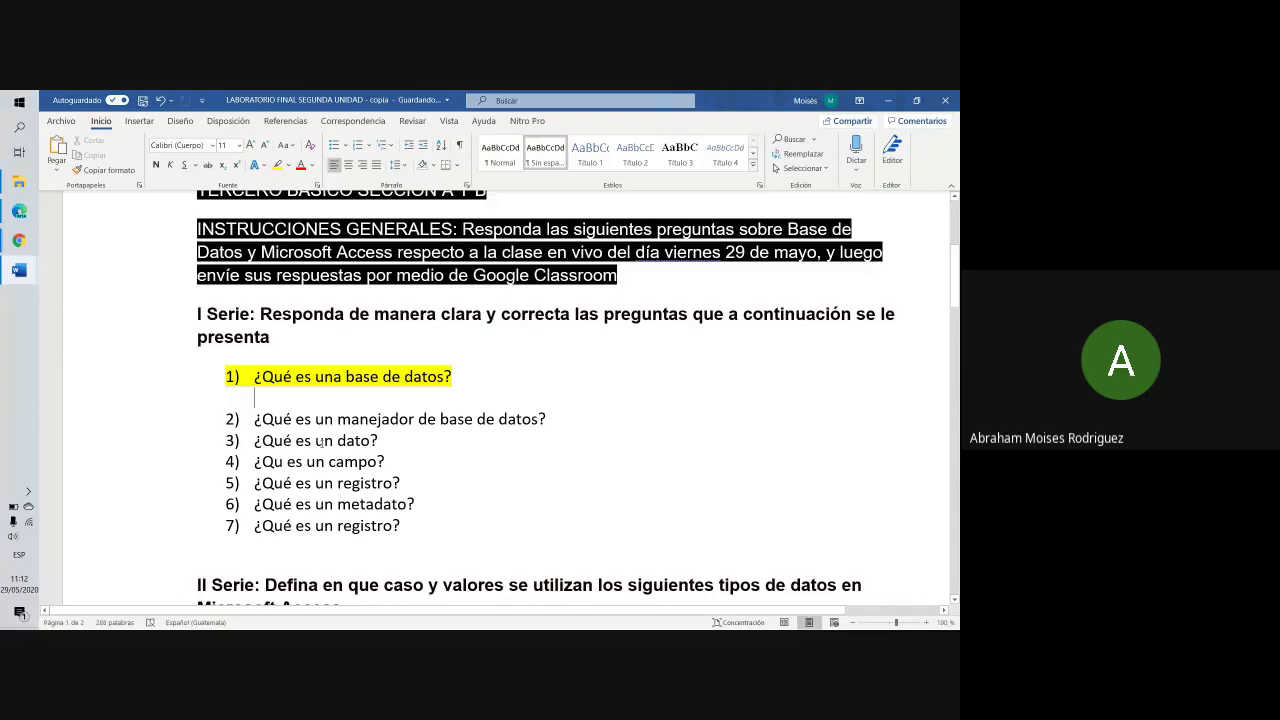
Increase the left indent of the numbered question list under "I Serie" slightly
{"action": "scroll", "coordinate": [320, 441], "scroll_direction": "down", "scroll_amount": 5}
{"action": "scroll", "coordinate": [437, 457], "scroll_direction": "up", "scroll_amount": 8}
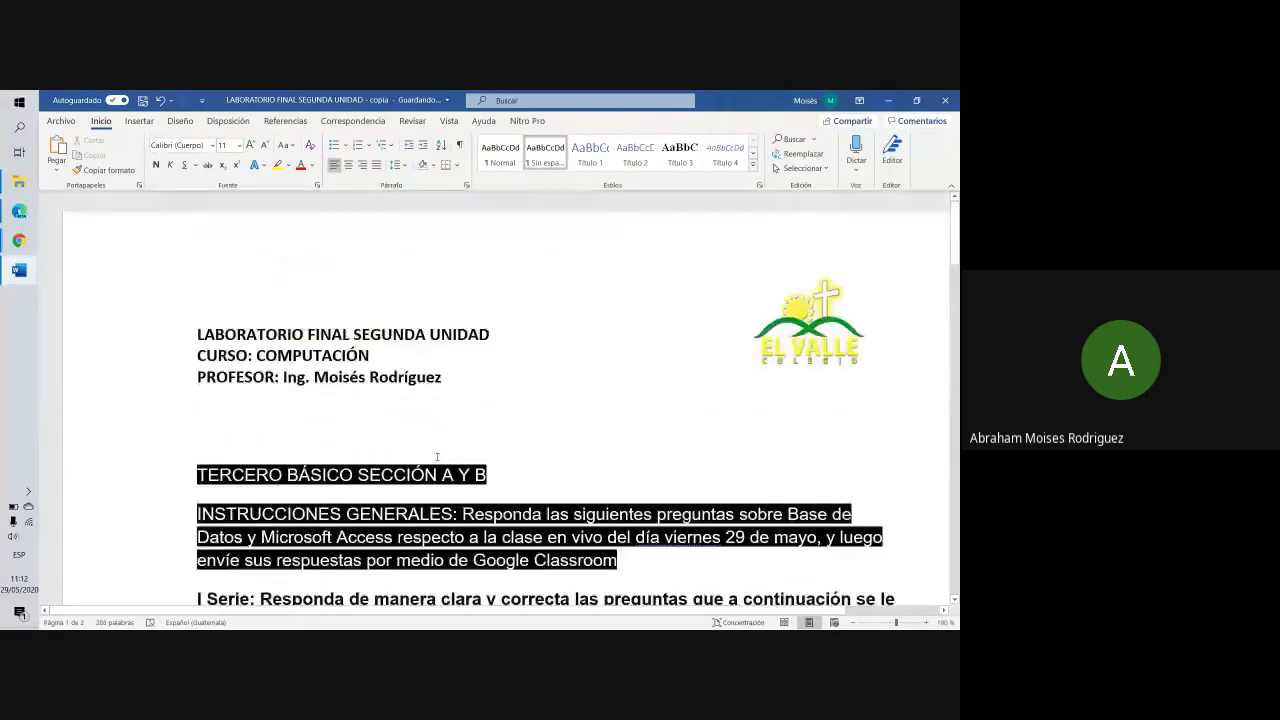
{"action": "scroll", "coordinate": [437, 457], "scroll_direction": "down", "scroll_amount": 4}
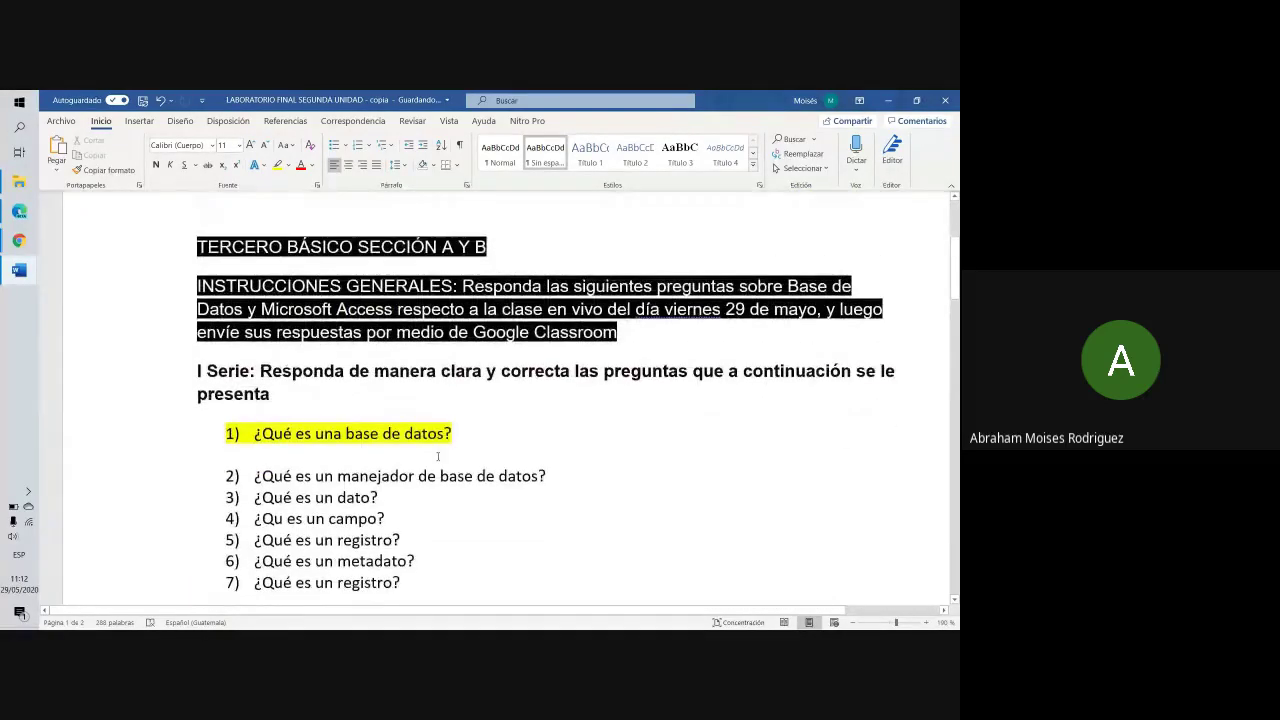
{"action": "scroll", "coordinate": [480, 404], "scroll_direction": "down", "scroll_amount": 2}
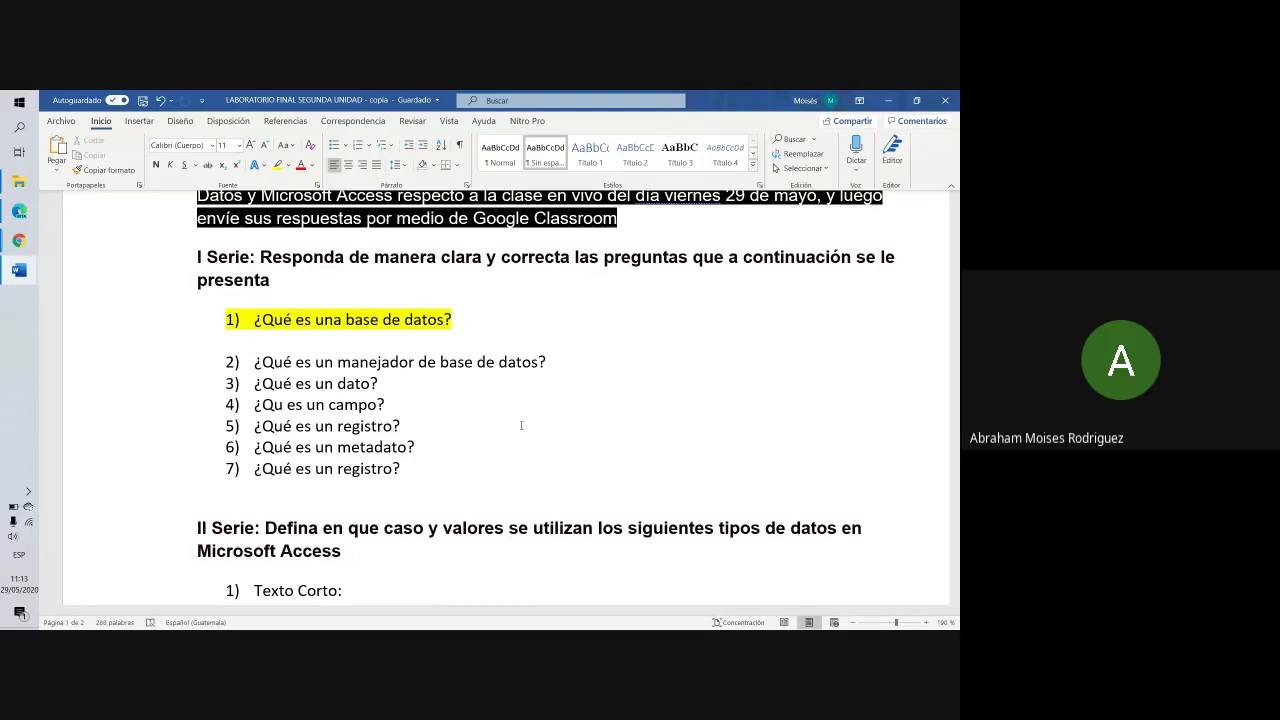
{"action": "left_click", "coordinate": [556, 365]}
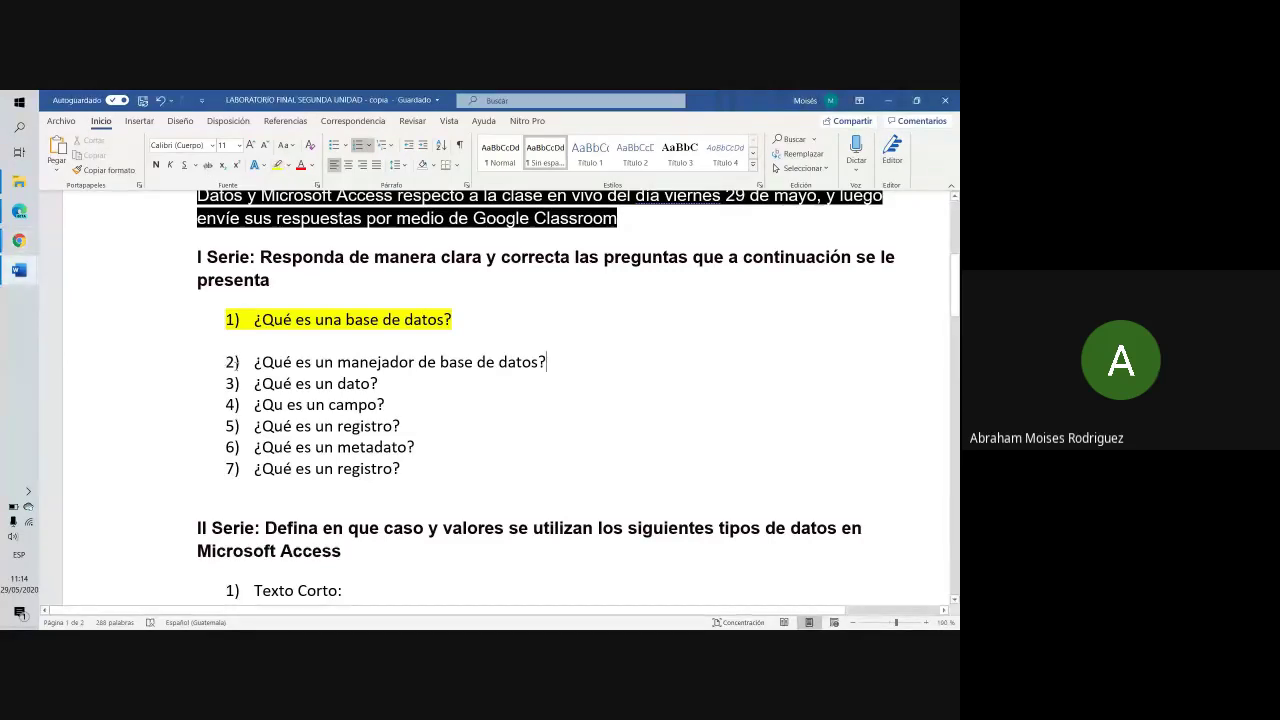
{"action": "mouse_move", "coordinate": [235, 364]}
{"action": "left_mouse_down"}
{"action": "mouse_move", "coordinate": [340, 364]}
{"action": "mouse_move", "coordinate": [252, 362]}
{"action": "left_mouse_up"}
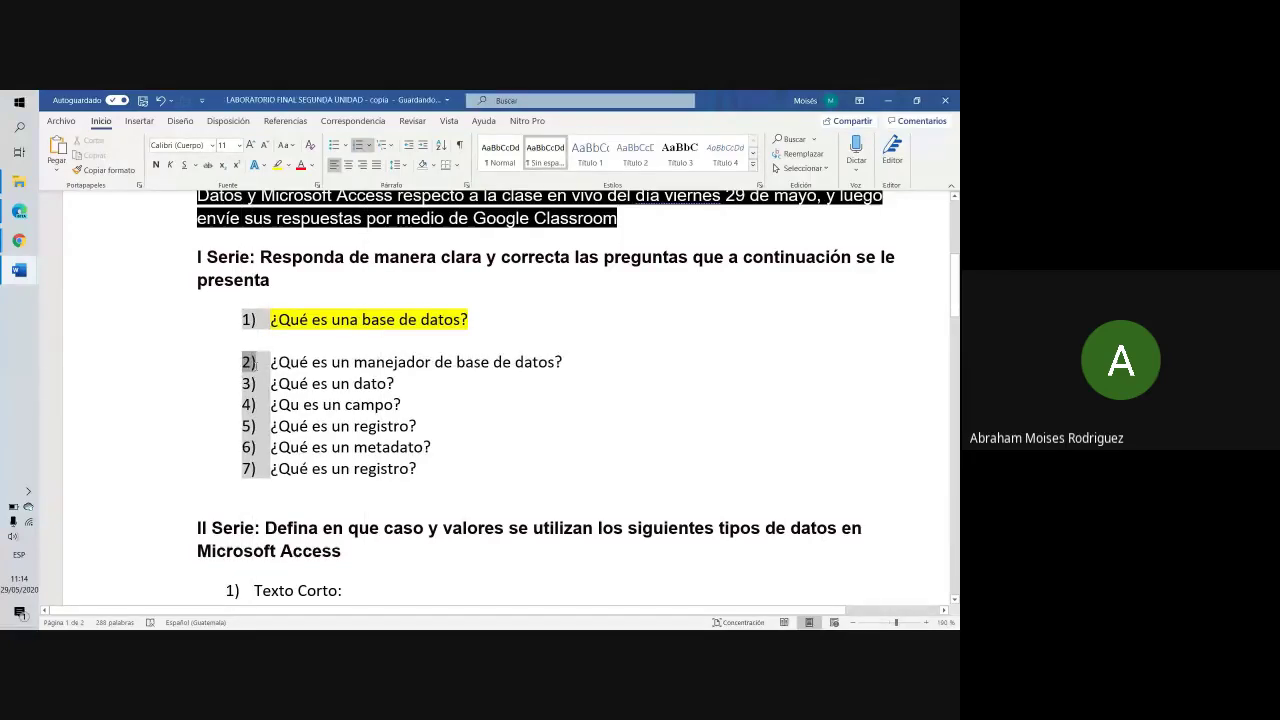
{"action": "type", "text": "'''''''''"}
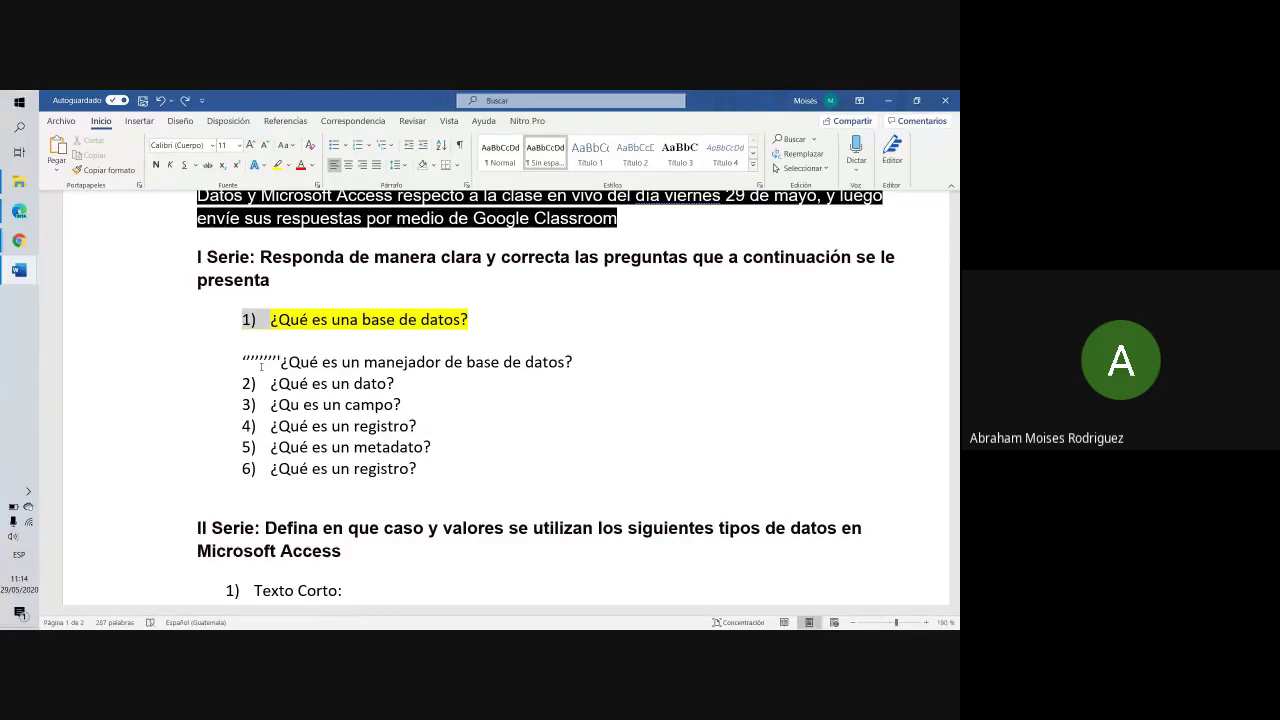
{"action": "key", "text": "BackSpace"}
{"action": "key", "text": "BackSpace"}
{"action": "key", "text": "BackSpace"}
{"action": "key", "text": "BackSpace"}
{"action": "key", "text": "BackSpace"}
{"action": "key", "text": "BackSpace"}
{"action": "key", "text": "BackSpace"}
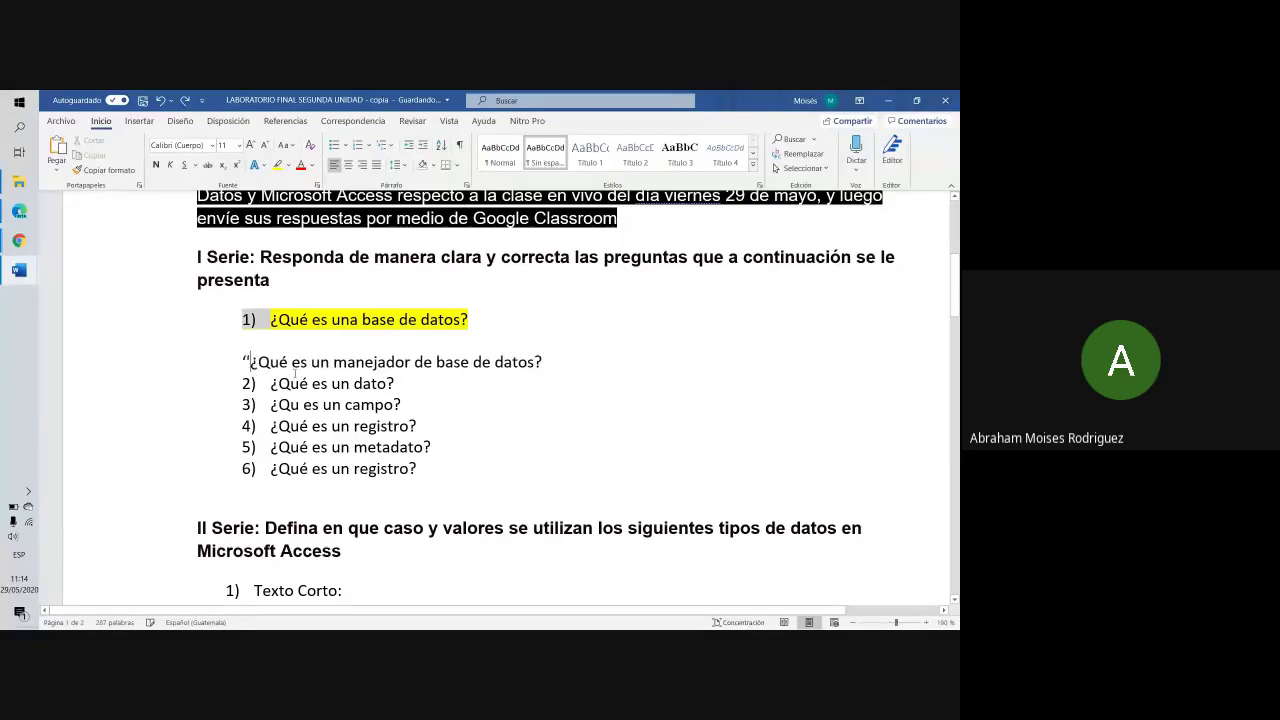
{"action": "key", "text": "BackSpace"}
{"action": "key", "text": "ctrl+z"}
{"action": "key", "text": "ctrl+z"}
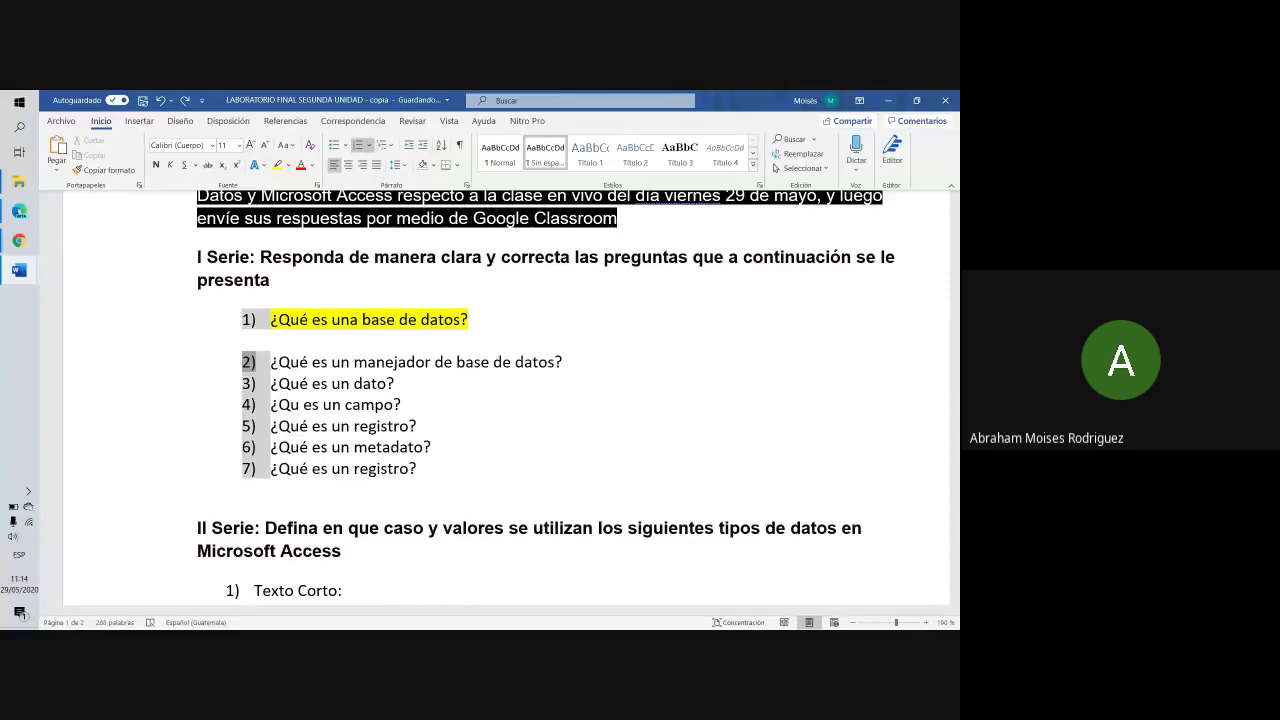
Highlight the text of question 2, "¿Qué es un manejador de base de datos?", in yellow
{"action": "key", "text": "alt+Tab"}
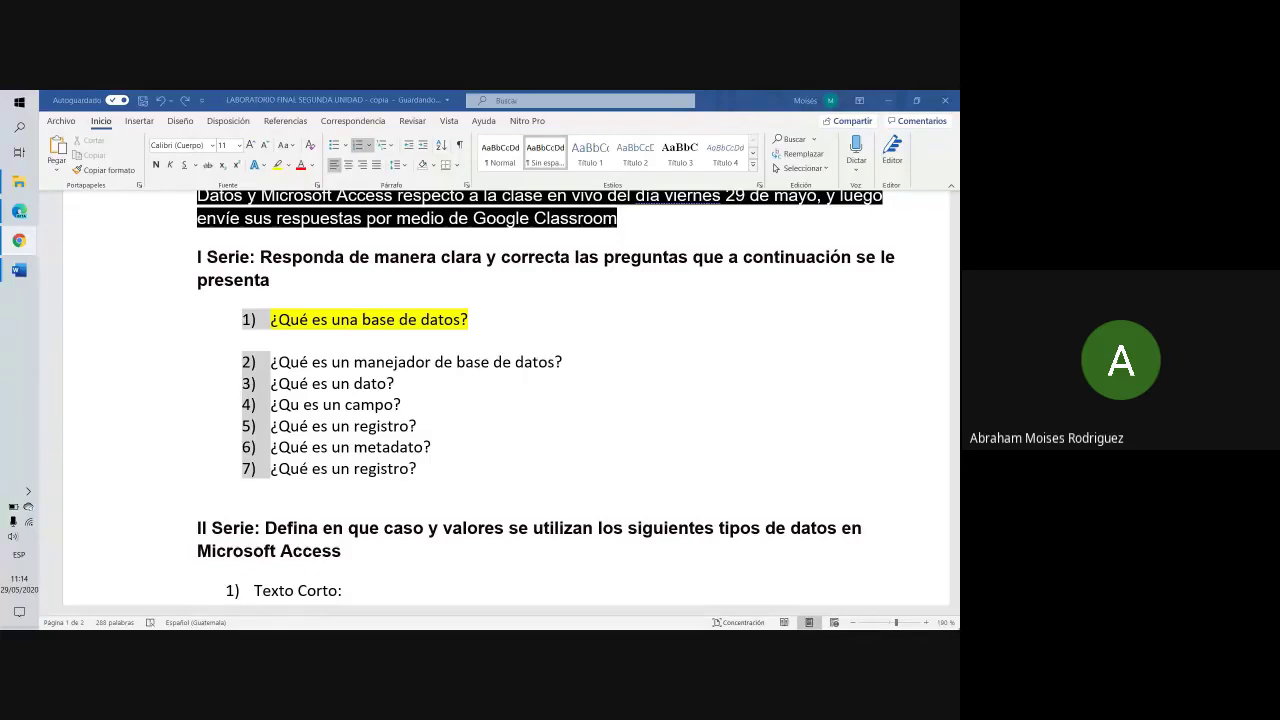
{"action": "key", "text": "alt+Tab"}
{"action": "left_click_drag", "start_coordinate": [563, 362], "coordinate": [243, 357]}
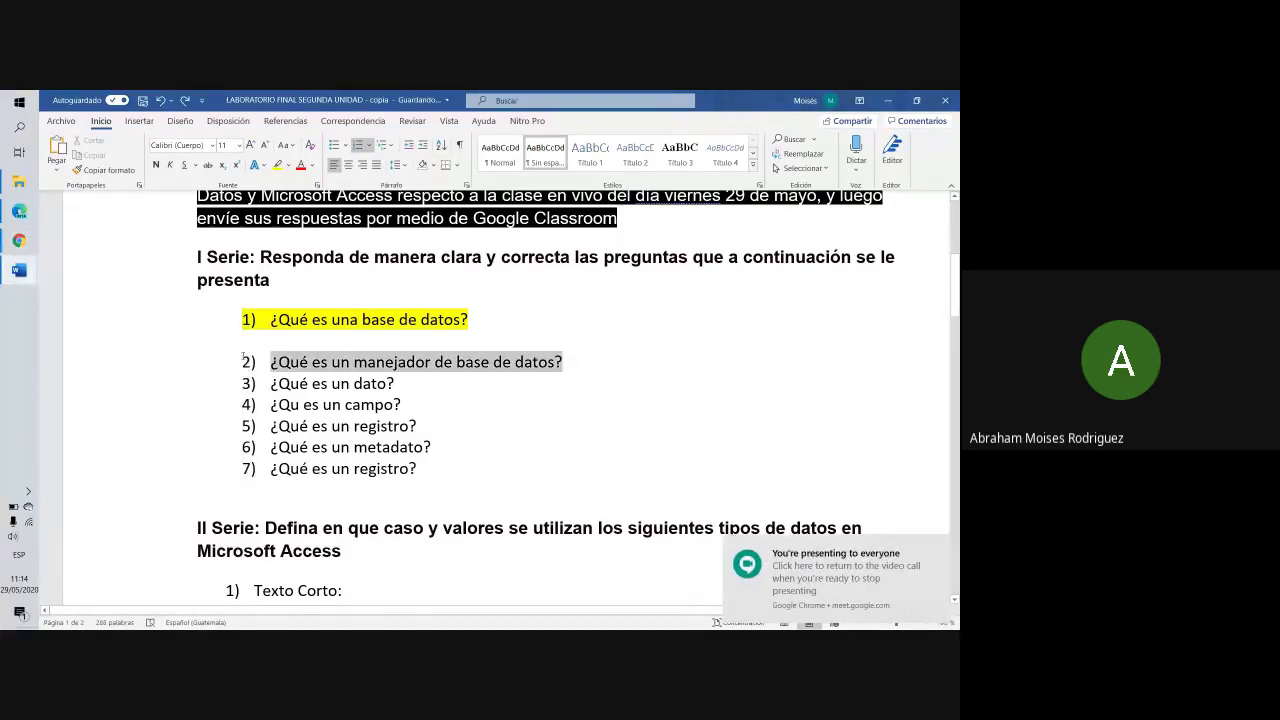
{"action": "left_click", "coordinate": [277, 165]}
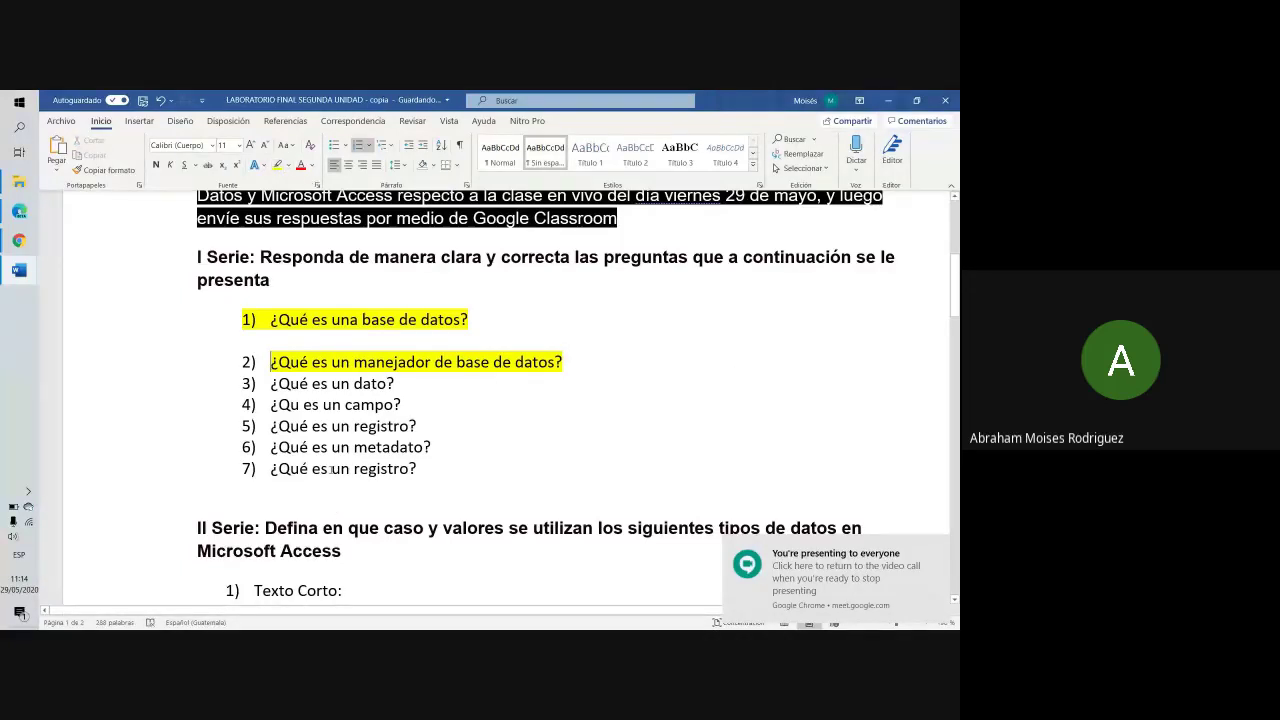
Highlight question 3, "¿Qué es un dato?", in yellow
{"action": "left_click_drag", "start_coordinate": [396, 384], "coordinate": [268, 384]}
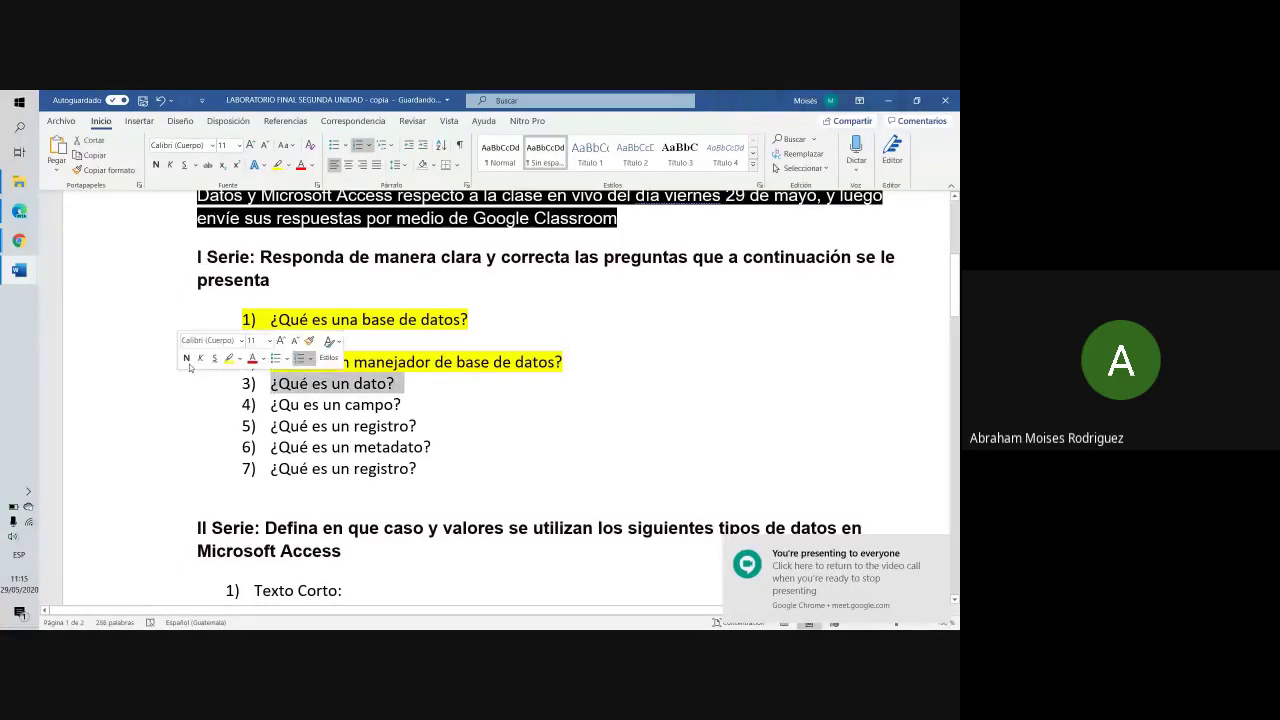
{"action": "left_click", "coordinate": [228, 358]}
{"action": "left_click", "coordinate": [335, 241]}
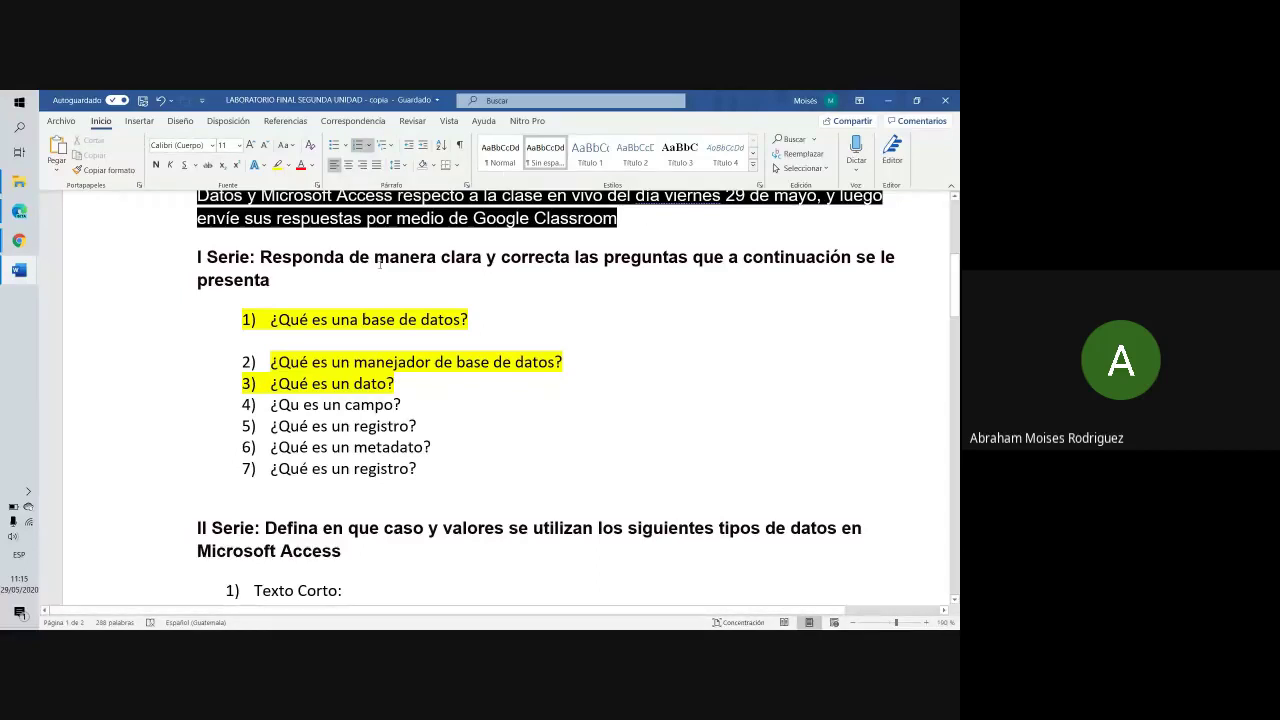
{"action": "key", "text": "alt+Tab"}
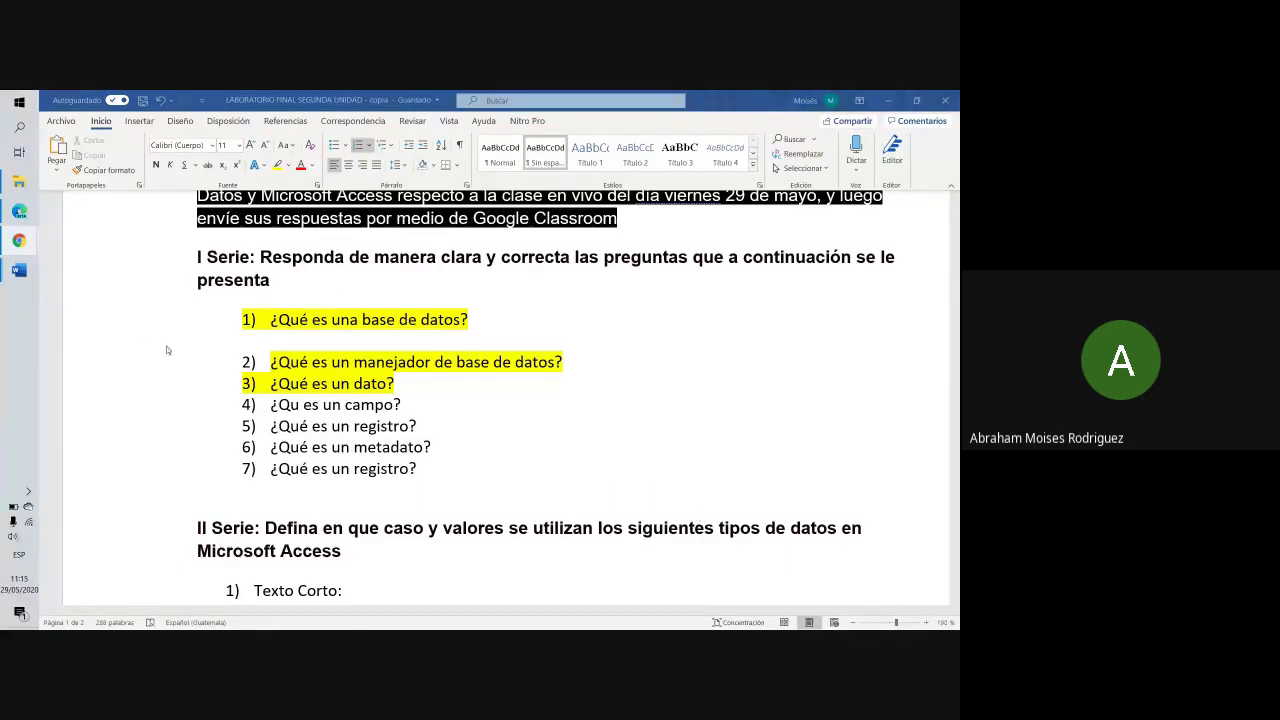
Extend the yellow highlight on question 2, "¿Qué es un manejador de base de datos?", to cover its list number
{"action": "left_click", "coordinate": [270, 362]}
{"action": "left_click", "coordinate": [270, 362]}
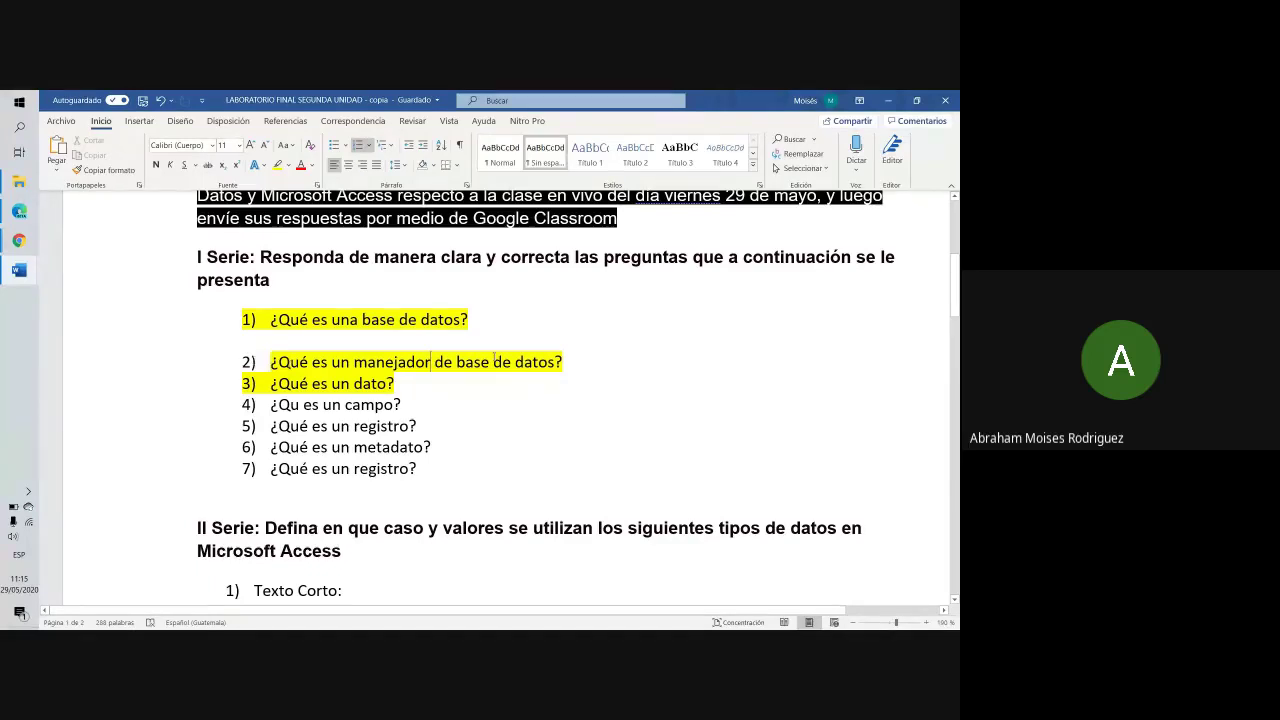
{"action": "left_click", "coordinate": [571, 361], "text": "shift"}
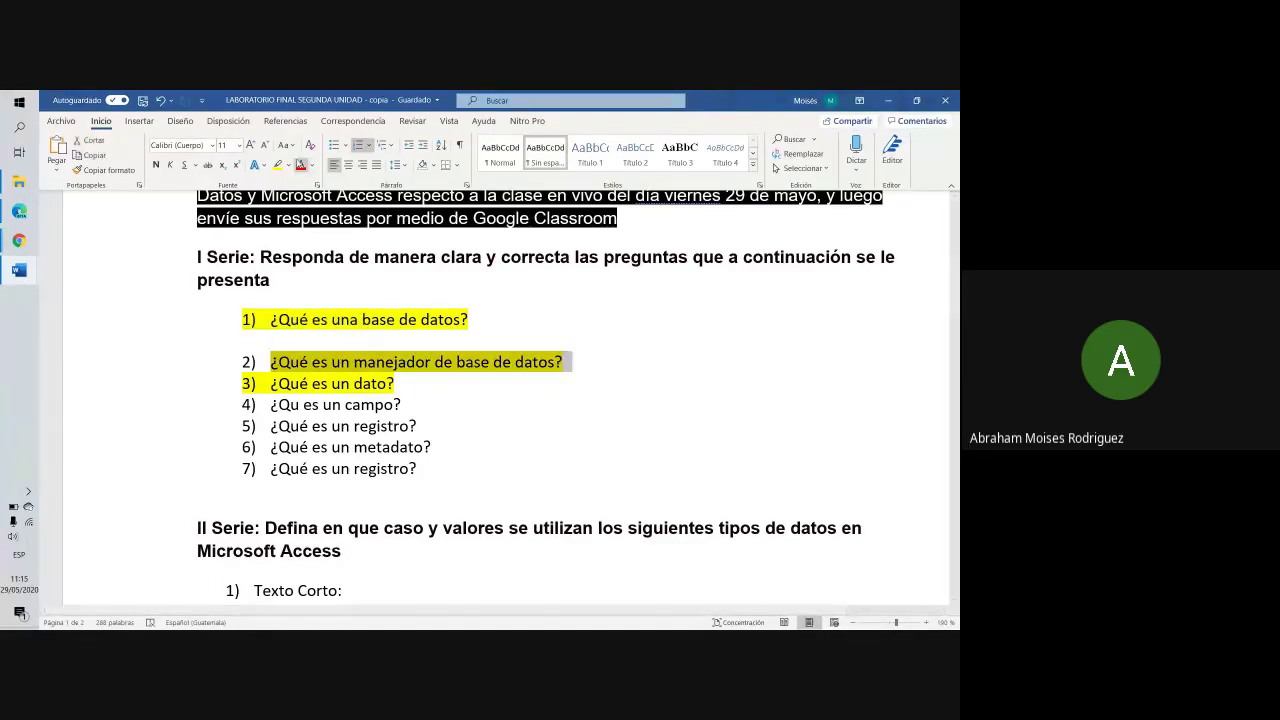
{"action": "left_click", "coordinate": [277, 165]}
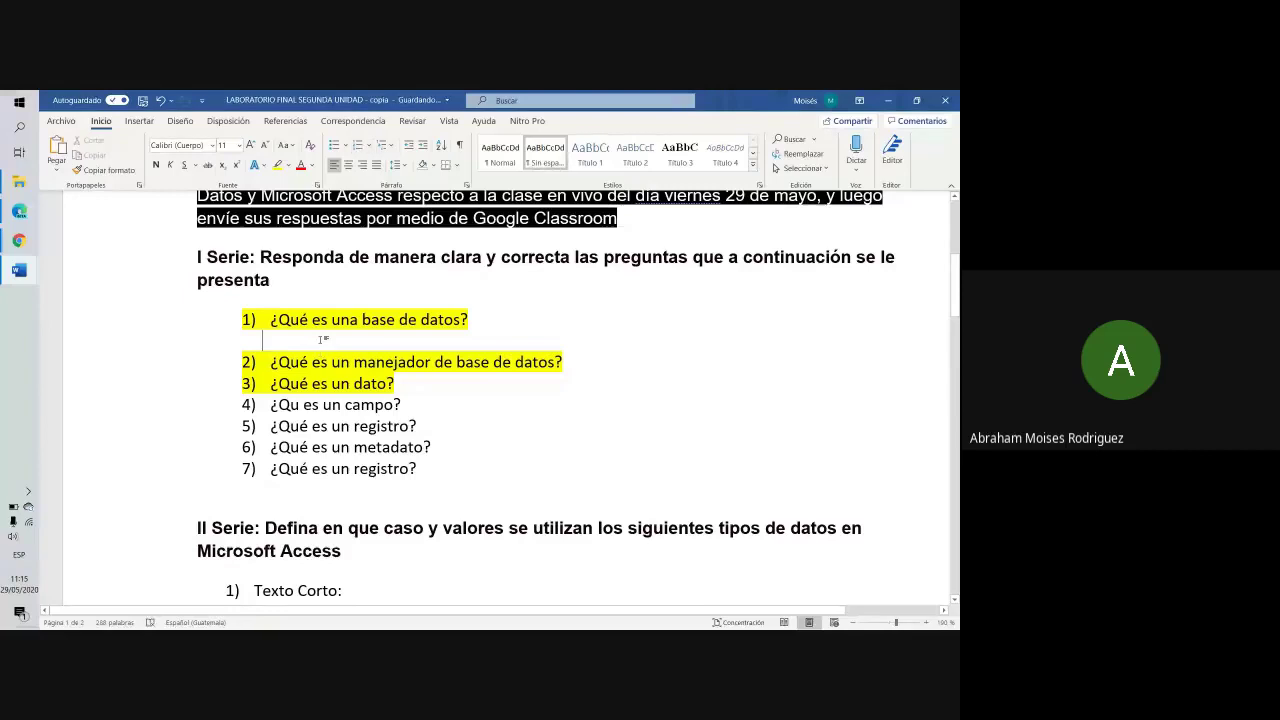
Remove the blank line below question 1, restore its closing question mark and add "10" after it
{"action": "left_click", "coordinate": [321, 343]}
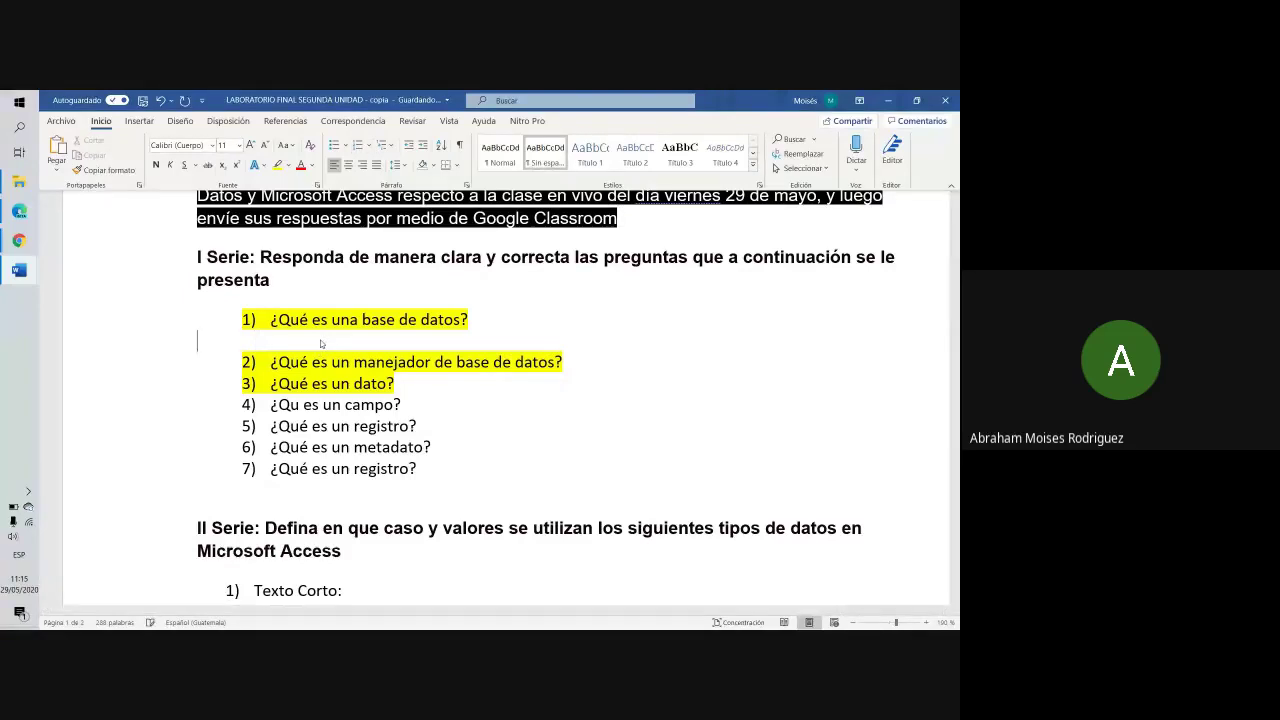
{"action": "key", "text": "BackSpace"}
{"action": "key", "text": "BackSpace"}
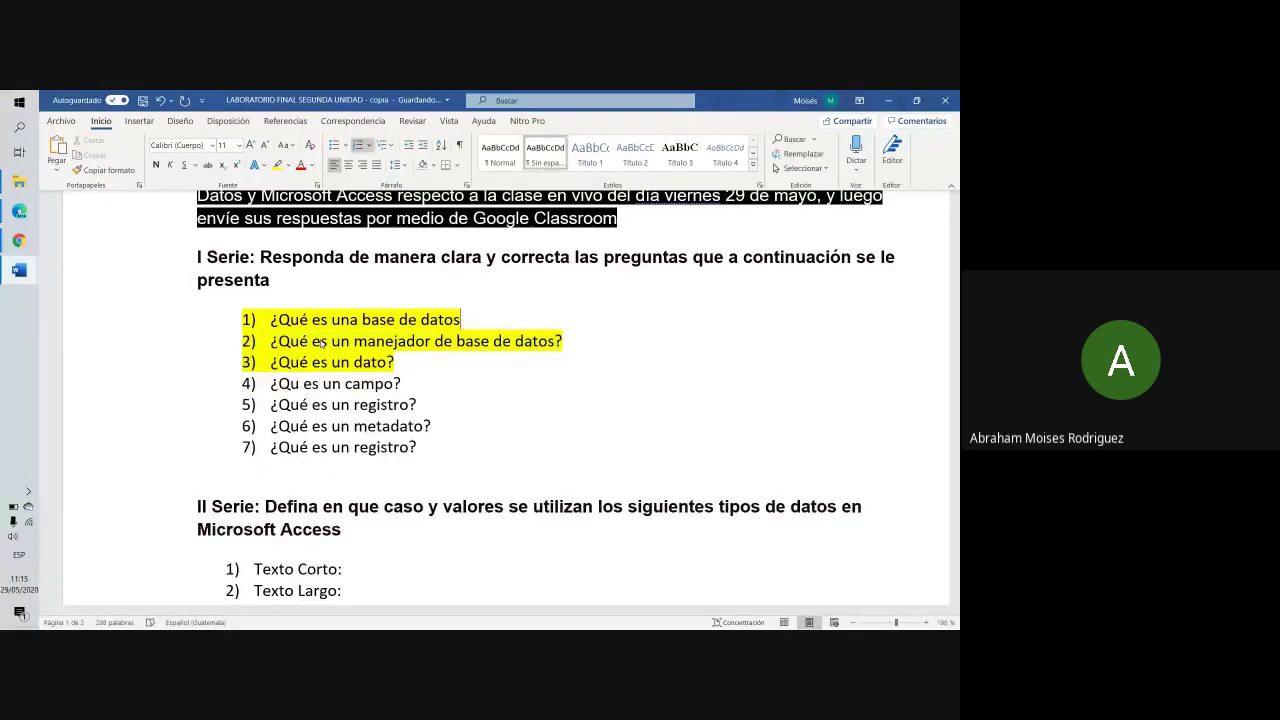
{"action": "type", "text": "="}
{"action": "key", "text": "BackSpace"}
{"action": "type", "text": "?   10"}
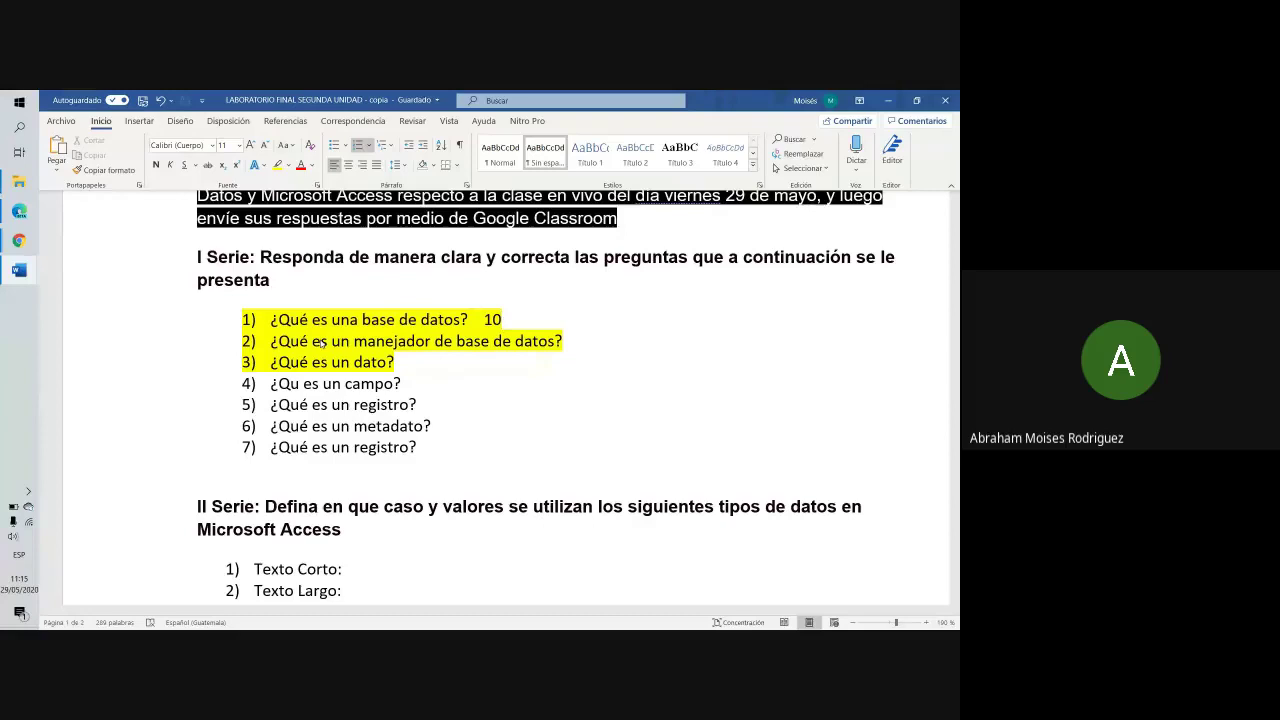
Erase the "10" written after question 1, "¿Qué es una base de datos?"
{"action": "key", "text": "BackSpace"}
{"action": "key", "text": "BackSpace"}
{"action": "key", "text": "BackSpace"}
{"action": "key", "text": "BackSpace"}
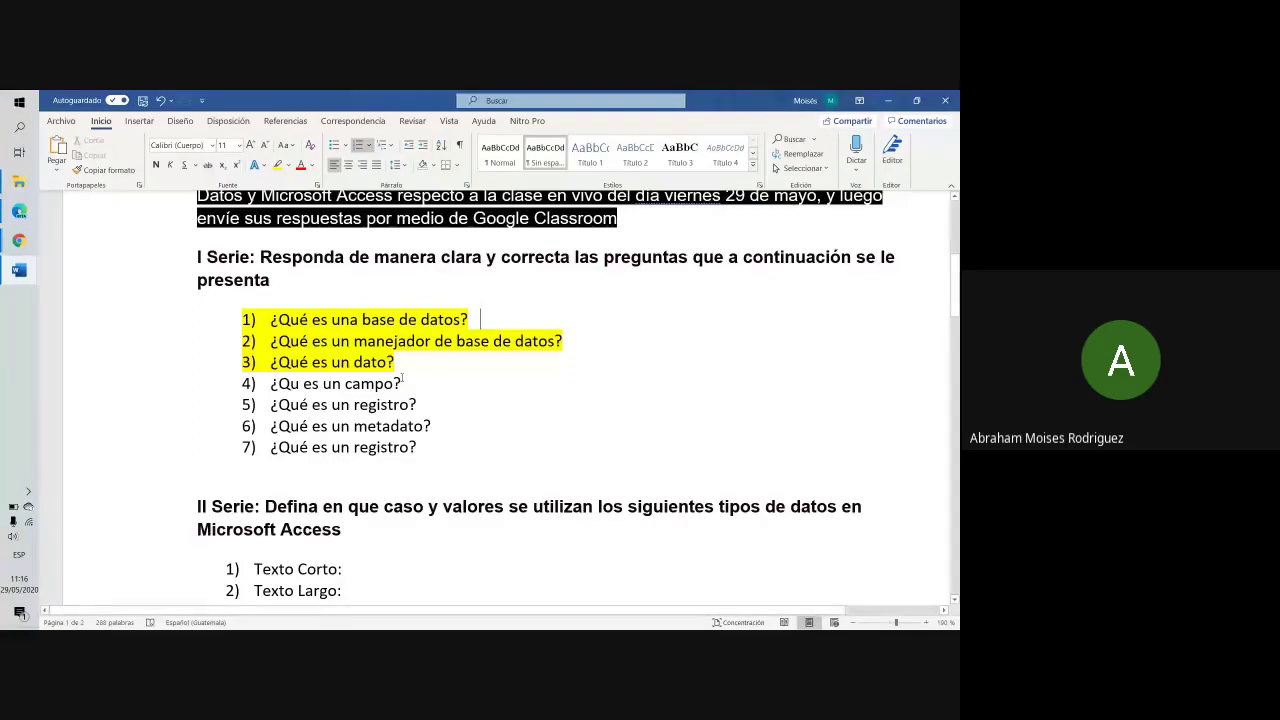
Add the missing "e" to the first word of question 4 so it reads "¿Que es un campo?"
{"action": "left_click_drag", "start_coordinate": [404, 384], "coordinate": [222, 385]}
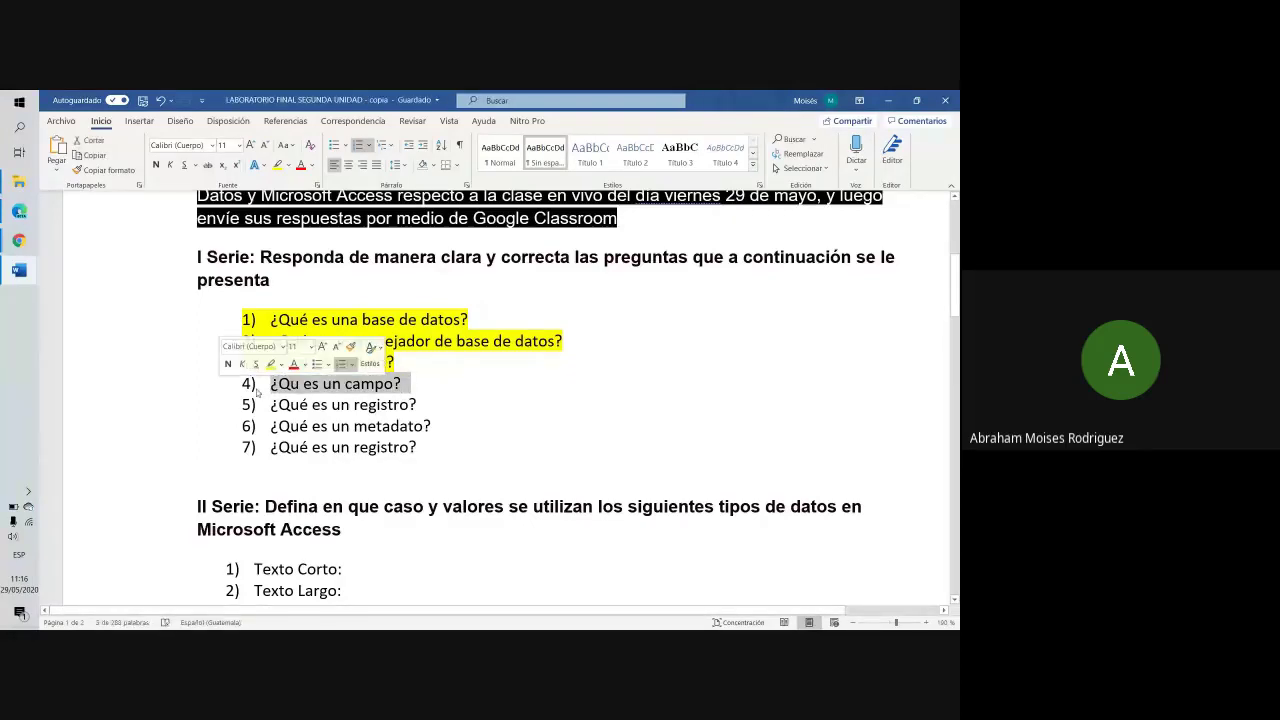
{"action": "left_click", "coordinate": [300, 391]}
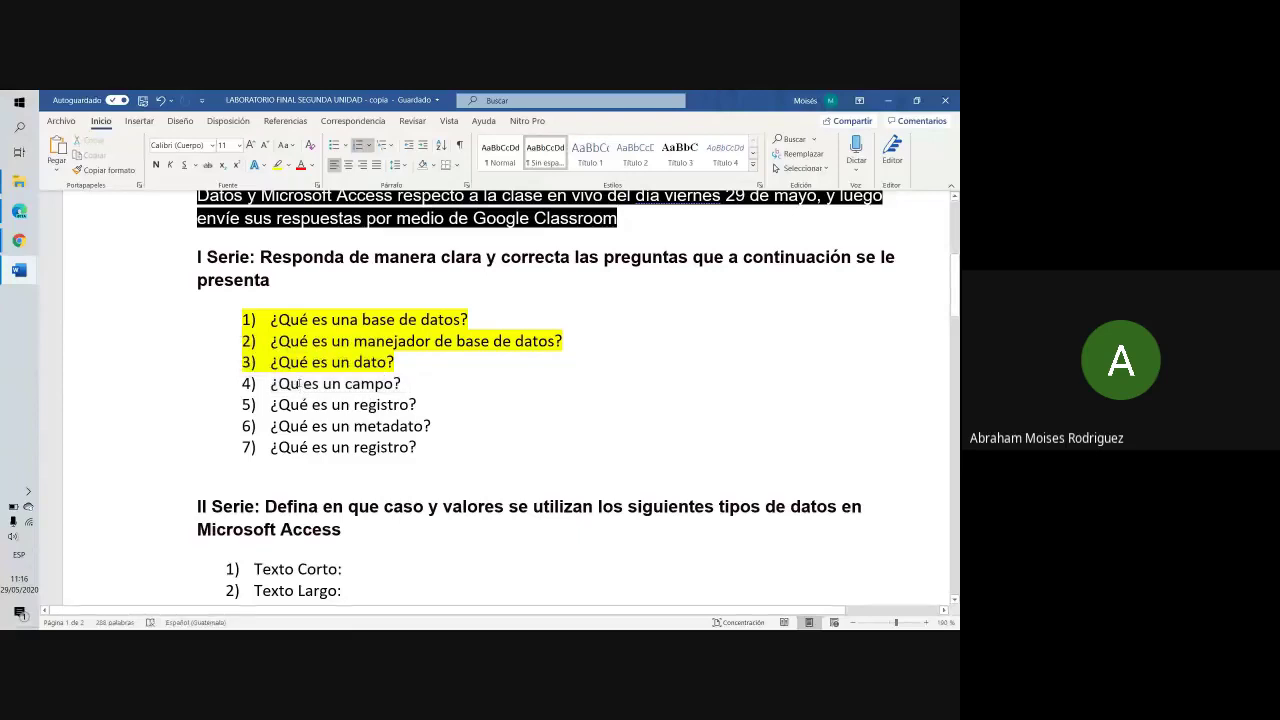
{"action": "type", "text": "e"}
Highlight question 4 in yellow and correct its first word to "Qué" using the grammar suggestion
{"action": "left_click", "coordinate": [423, 383]}
{"action": "triple_click", "coordinate": [423, 383]}
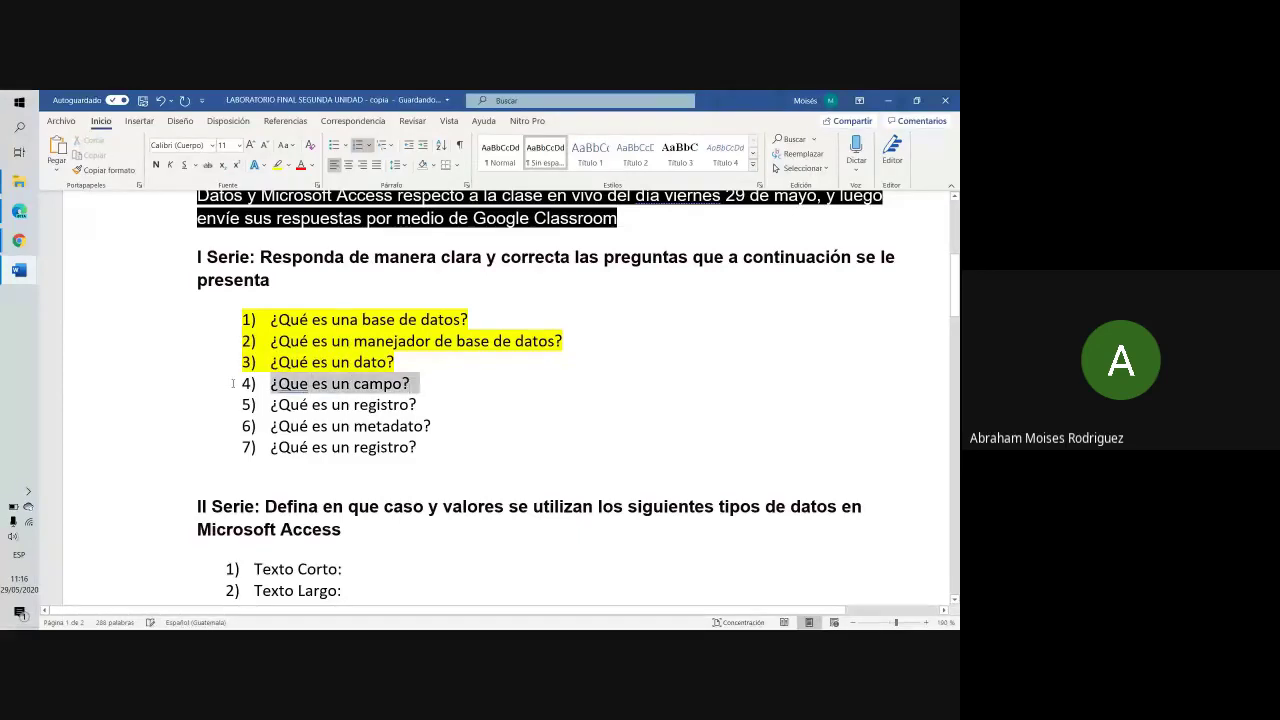
{"action": "left_click", "coordinate": [277, 165]}
{"action": "key", "text": "Left"}
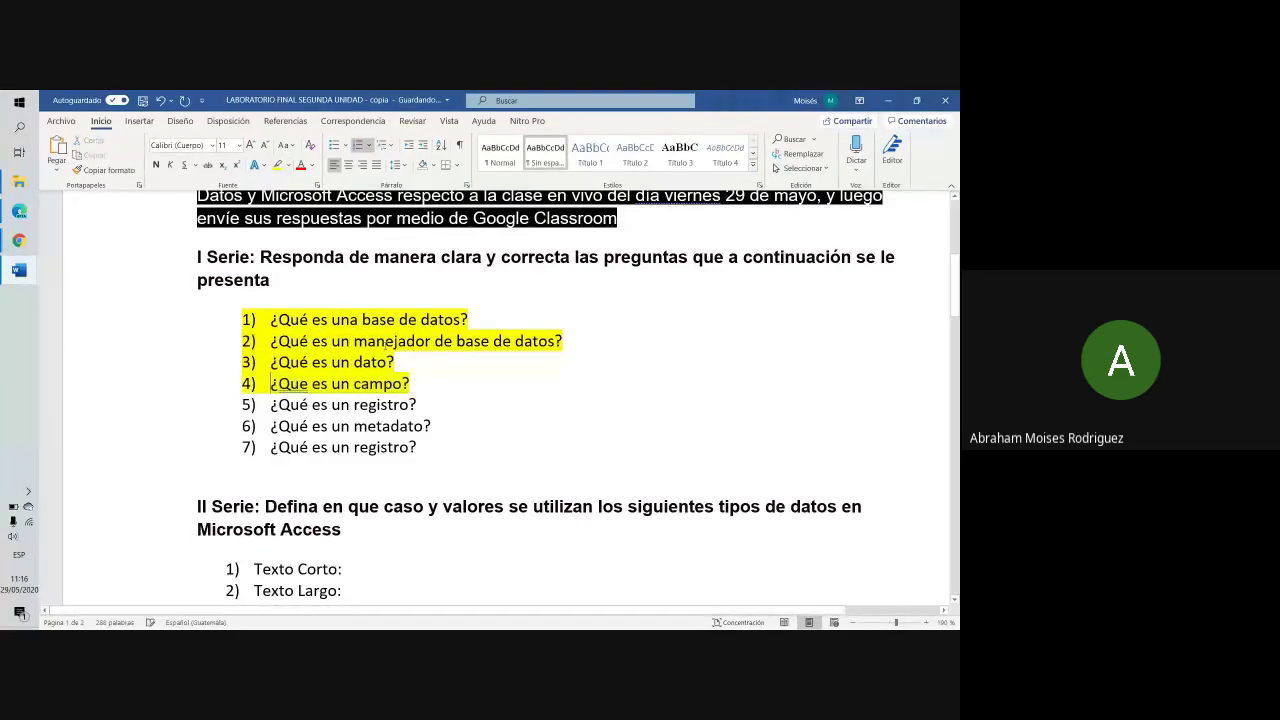
{"action": "right_click", "coordinate": [303, 390]}
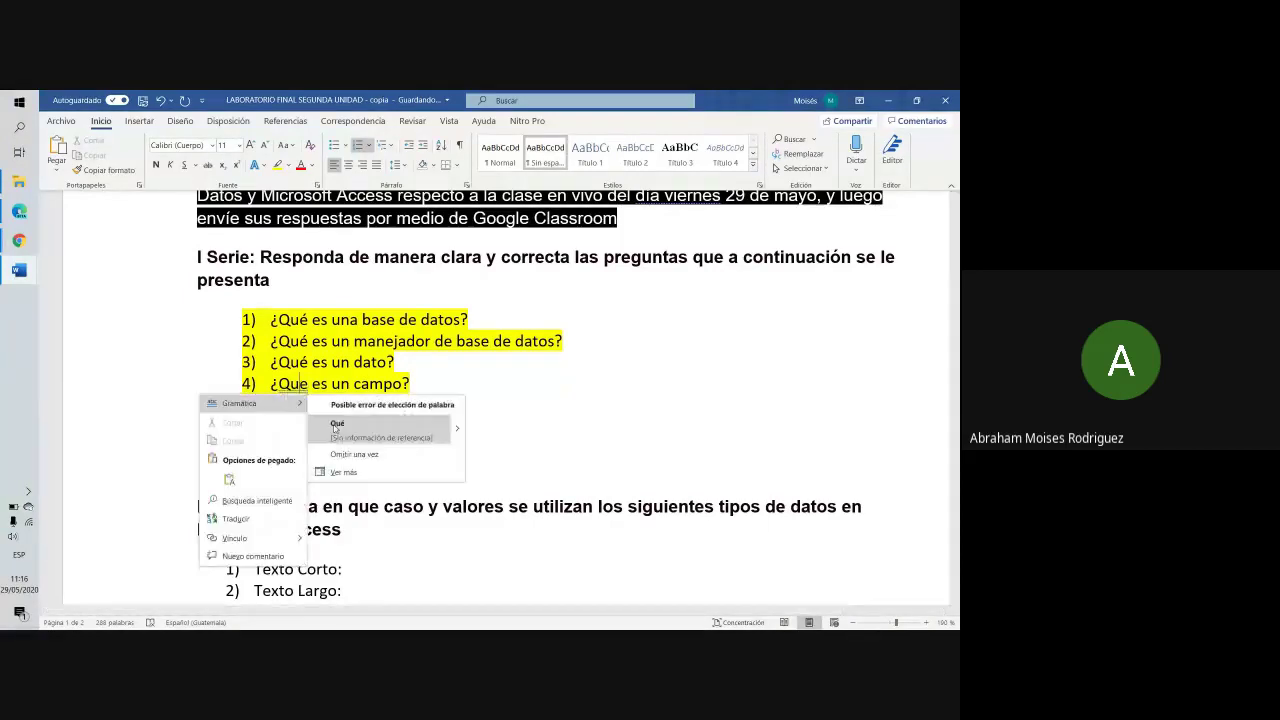
{"action": "left_click", "coordinate": [336, 424]}
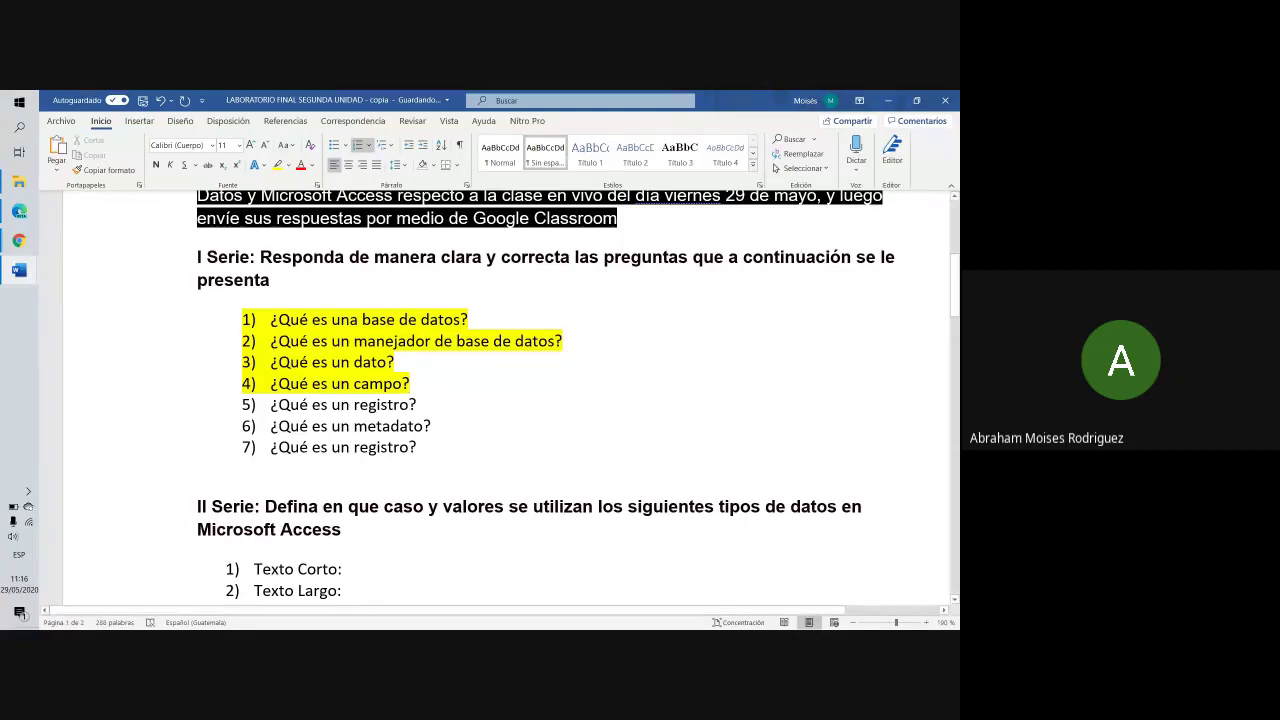
Search the computer for "paint" and open Paint with a blank canvas
{"action": "key", "text": "alt+Tab"}
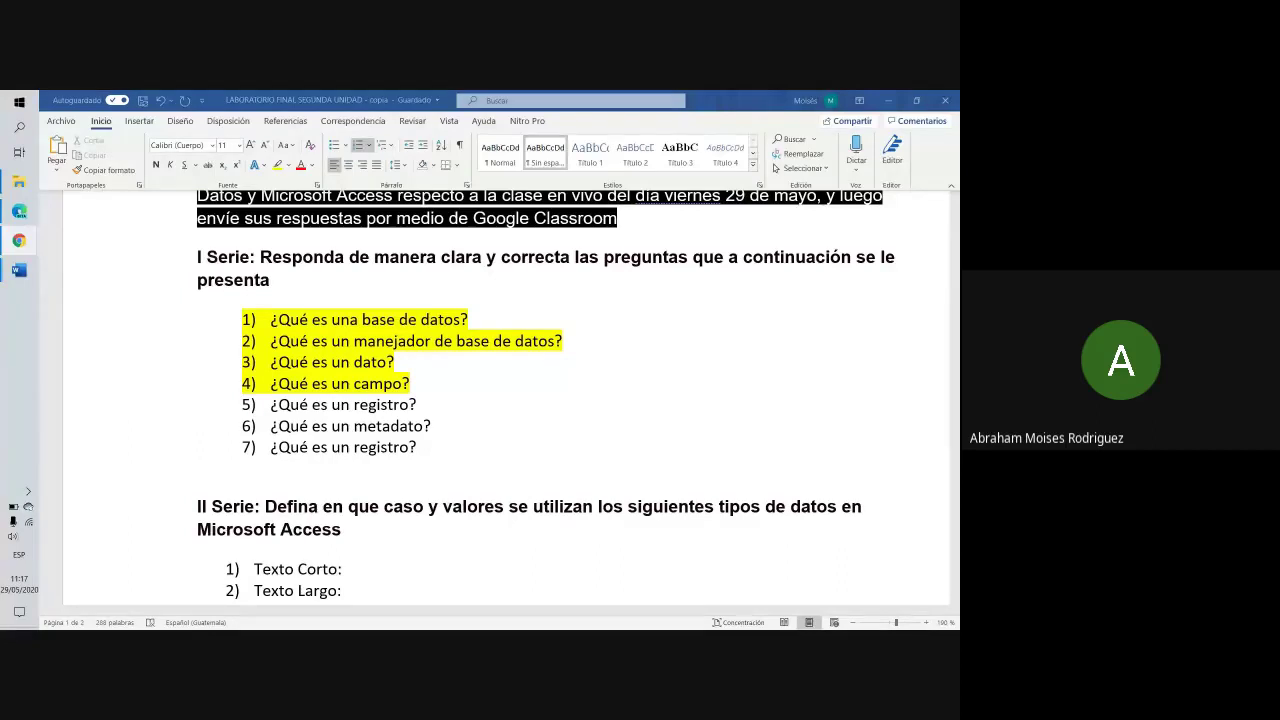
{"action": "key", "text": "super"}
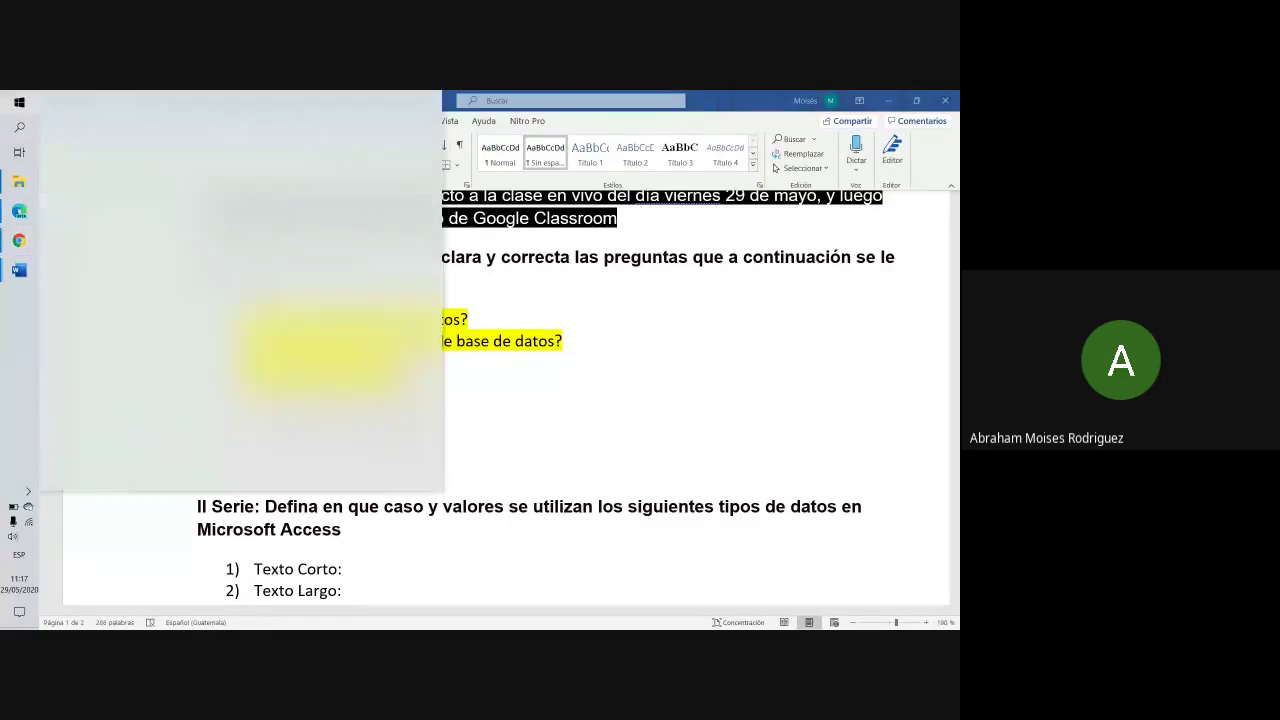
{"action": "type", "text": "paint"}
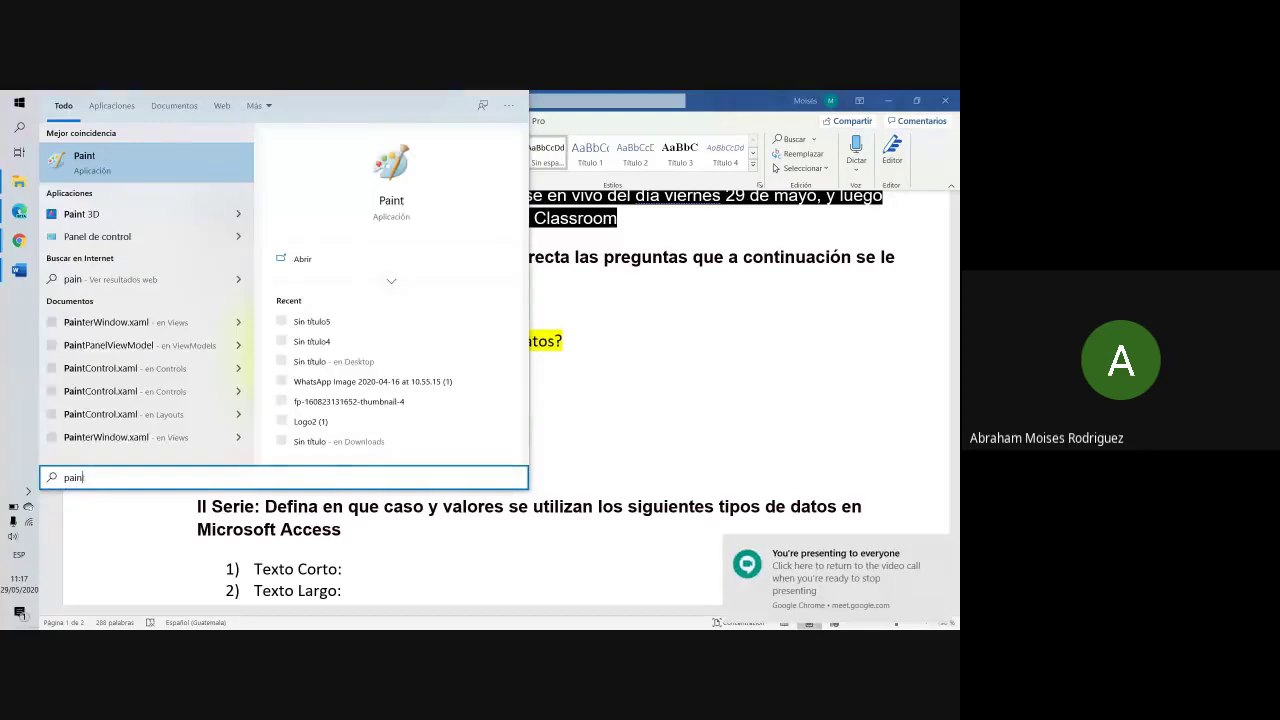
{"action": "key", "text": "Return"}
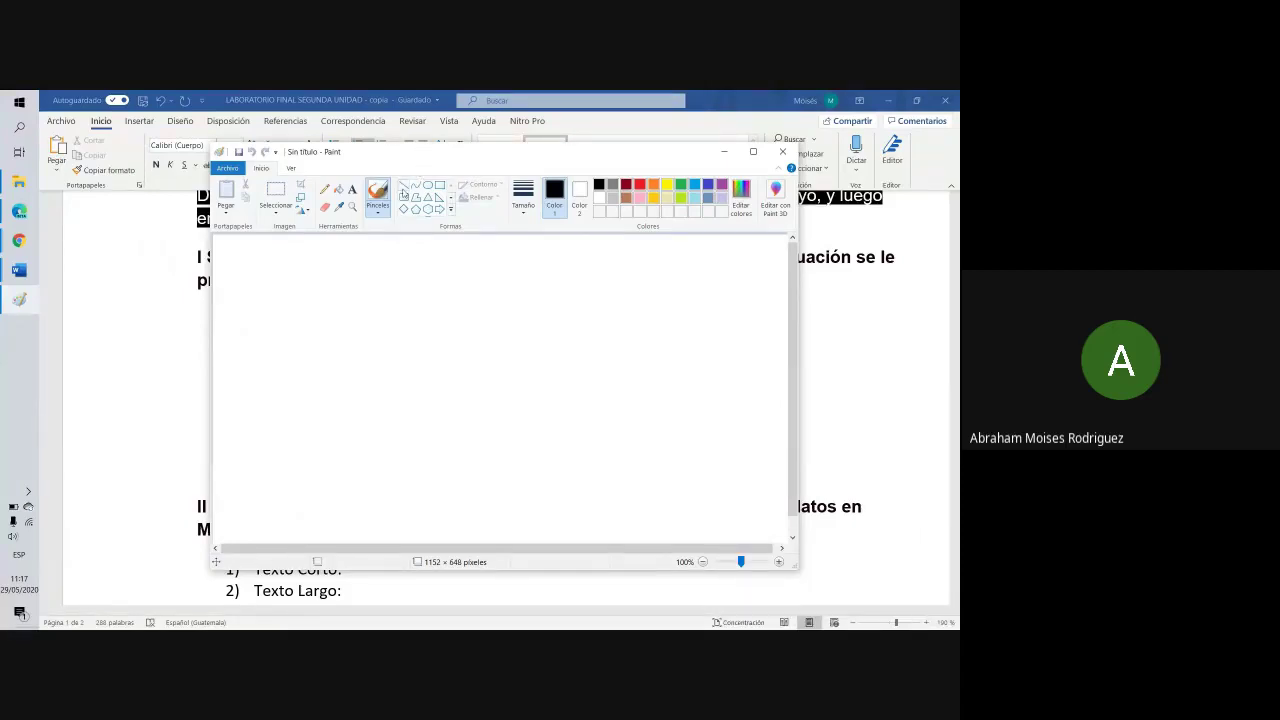
Draw a black horizontal line about 511 pixels wide with five spaced vertical lines beneath it to sketch table columns
{"action": "left_click", "coordinate": [404, 186]}
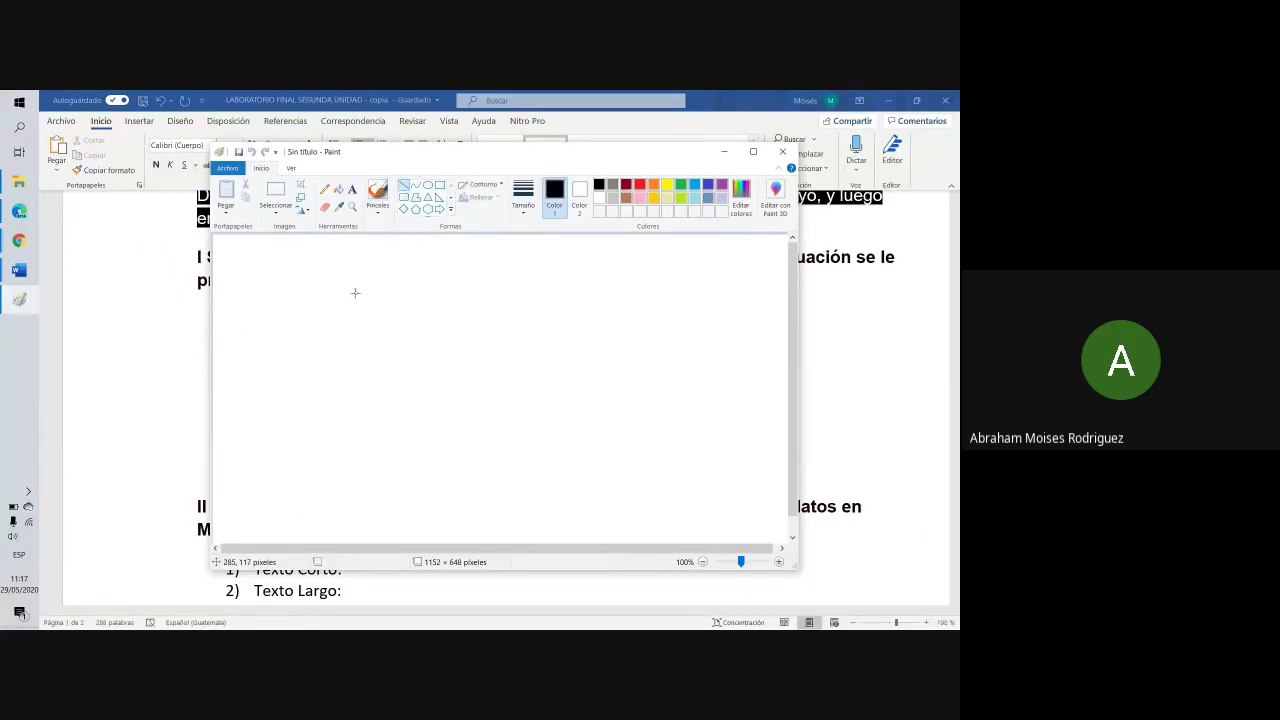
{"action": "left_click_drag", "start_coordinate": [286, 300], "coordinate": [541, 300]}
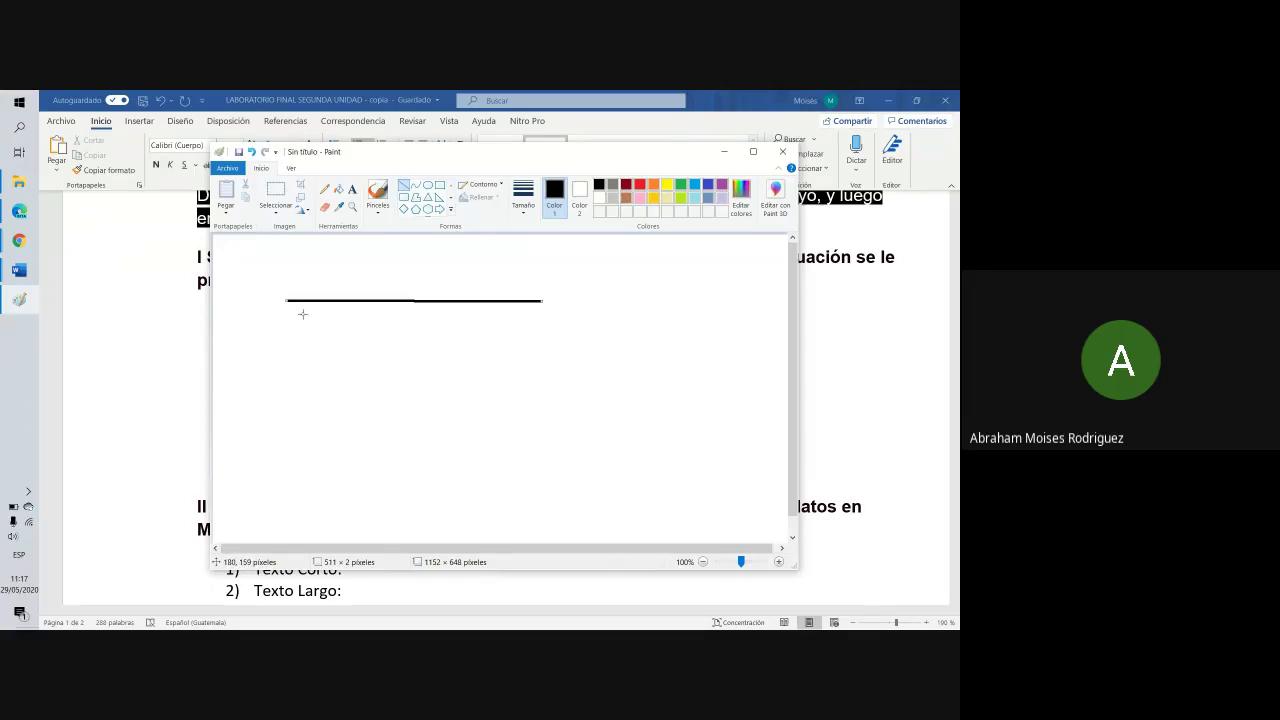
{"action": "left_click_drag", "start_coordinate": [301, 310], "coordinate": [304, 420]}
{"action": "left_click_drag", "start_coordinate": [361, 316], "coordinate": [359, 420]}
{"action": "left_click_drag", "start_coordinate": [417, 314], "coordinate": [418, 417]}
{"action": "left_click_drag", "start_coordinate": [479, 314], "coordinate": [478, 418]}
{"action": "left_click_drag", "start_coordinate": [527, 318], "coordinate": [527, 410]}
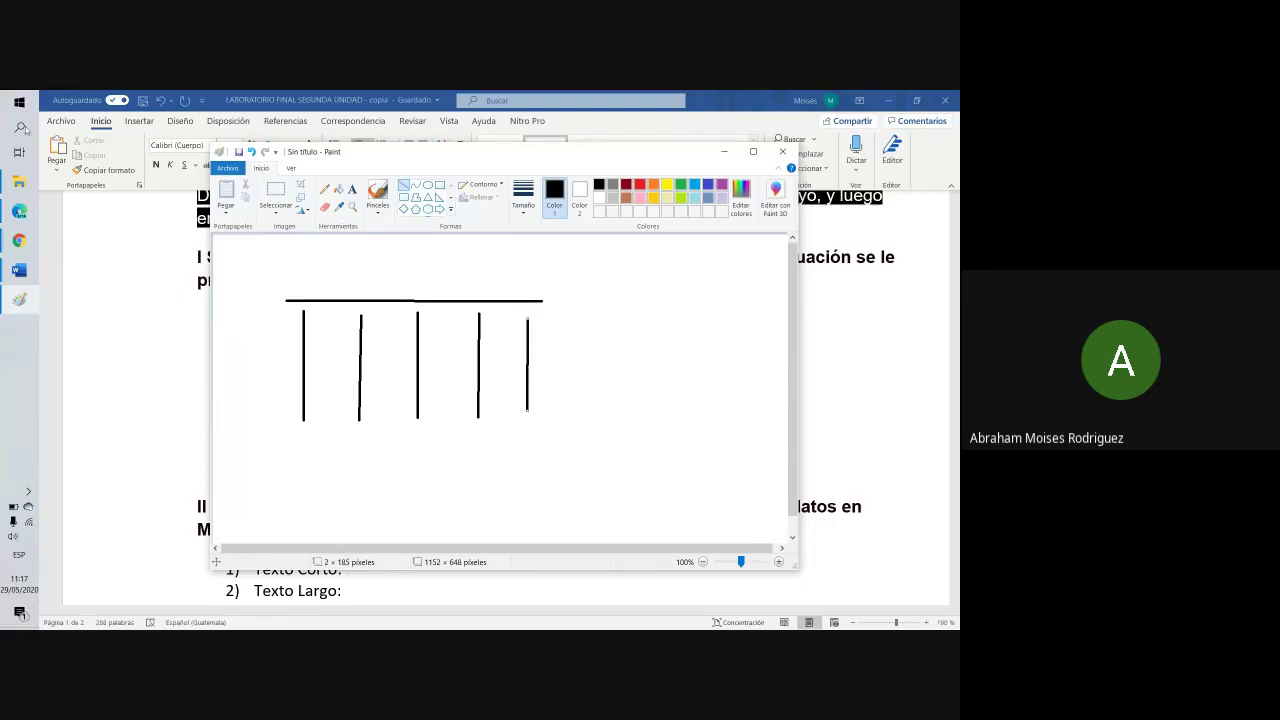
Open Excel and create a blank workbook
{"action": "left_click", "coordinate": [19, 127]}
{"action": "type", "text": "excel"}
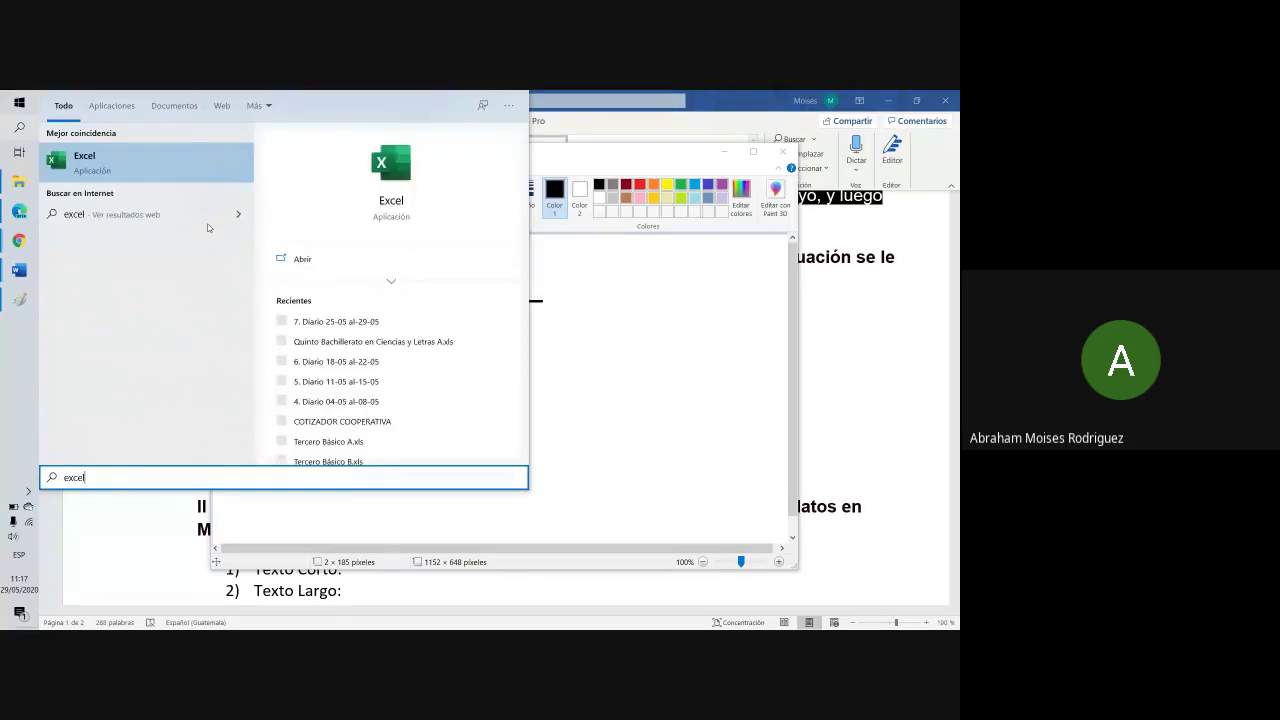
{"action": "key", "text": "Escape"}
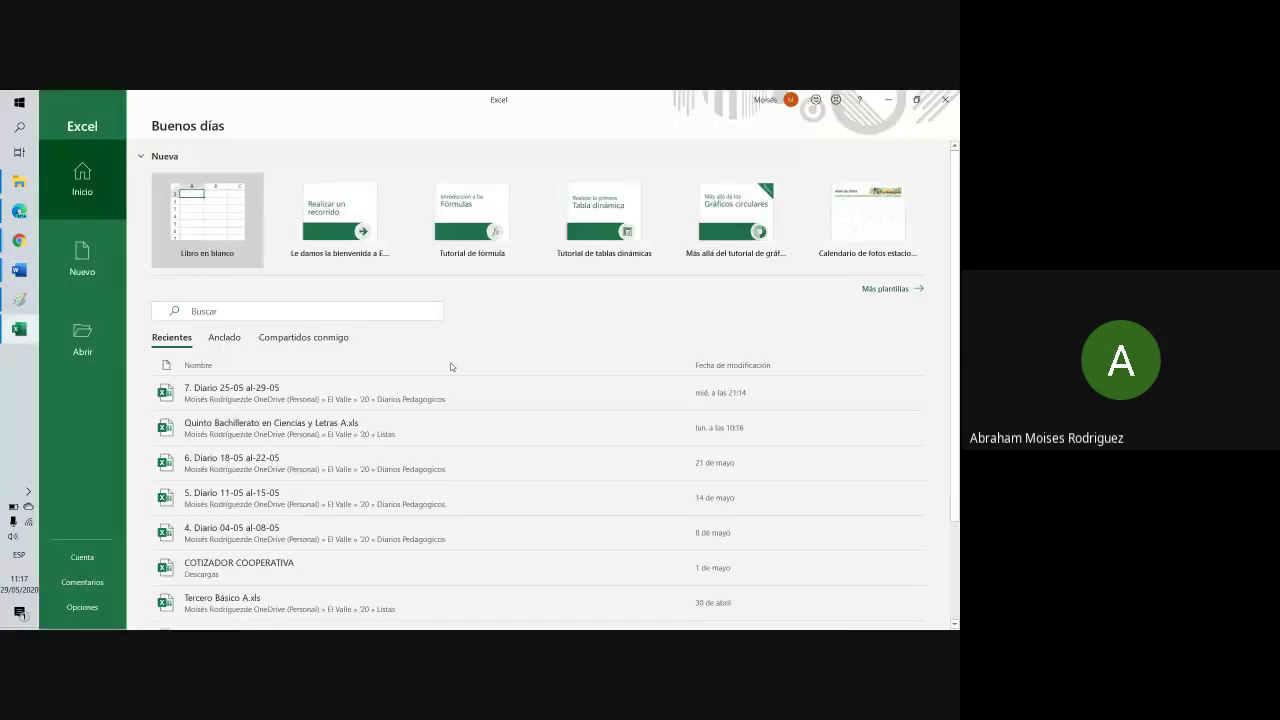
{"action": "left_click", "coordinate": [229, 218]}
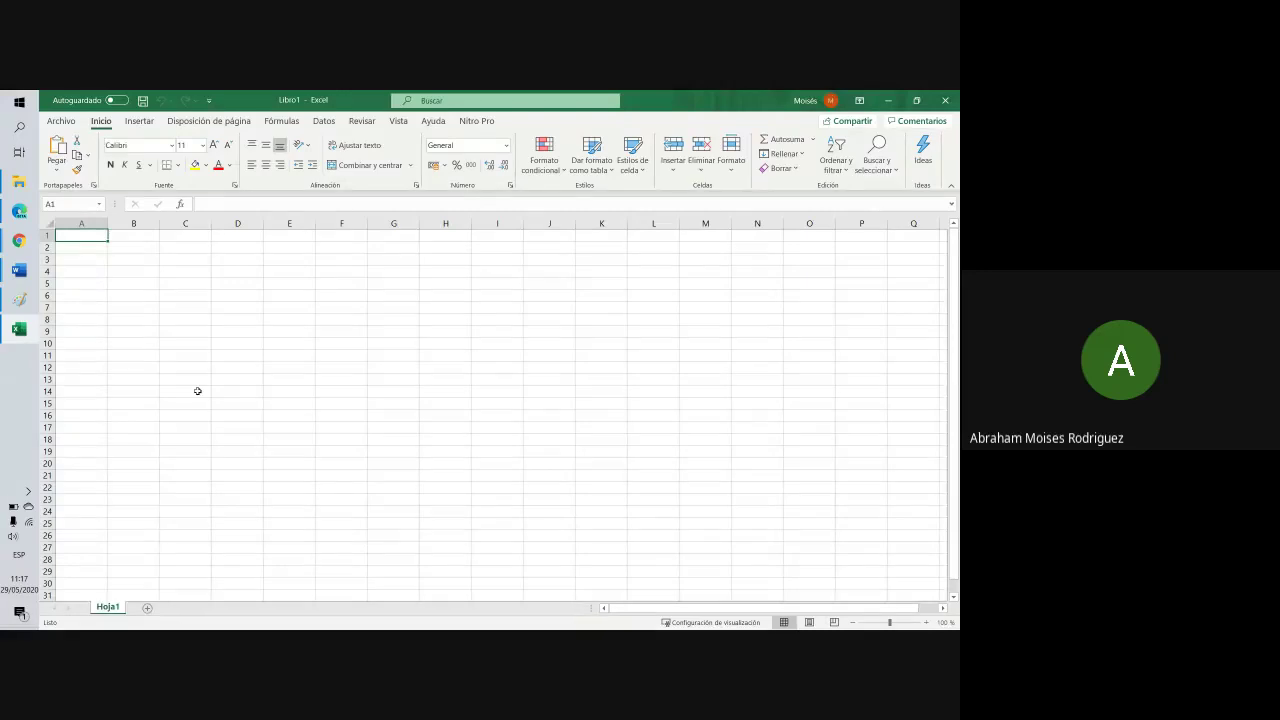
Fill cells B1:H1 with yellow, and merge and center them into one heading cell
{"action": "left_click_drag", "start_coordinate": [114, 258], "coordinate": [462, 257]}
{"action": "left_click_drag", "start_coordinate": [145, 236], "coordinate": [446, 235]}
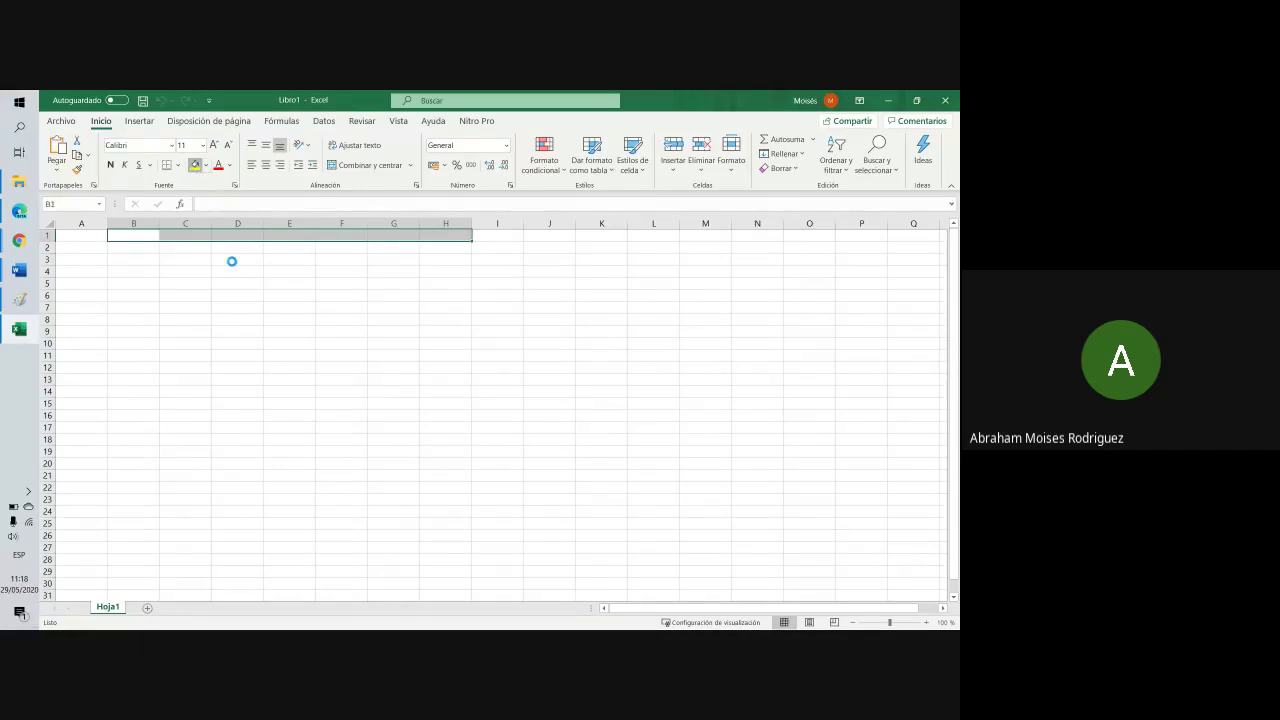
{"action": "left_click", "coordinate": [175, 237]}
{"action": "left_click_drag", "start_coordinate": [147, 236], "coordinate": [446, 235]}
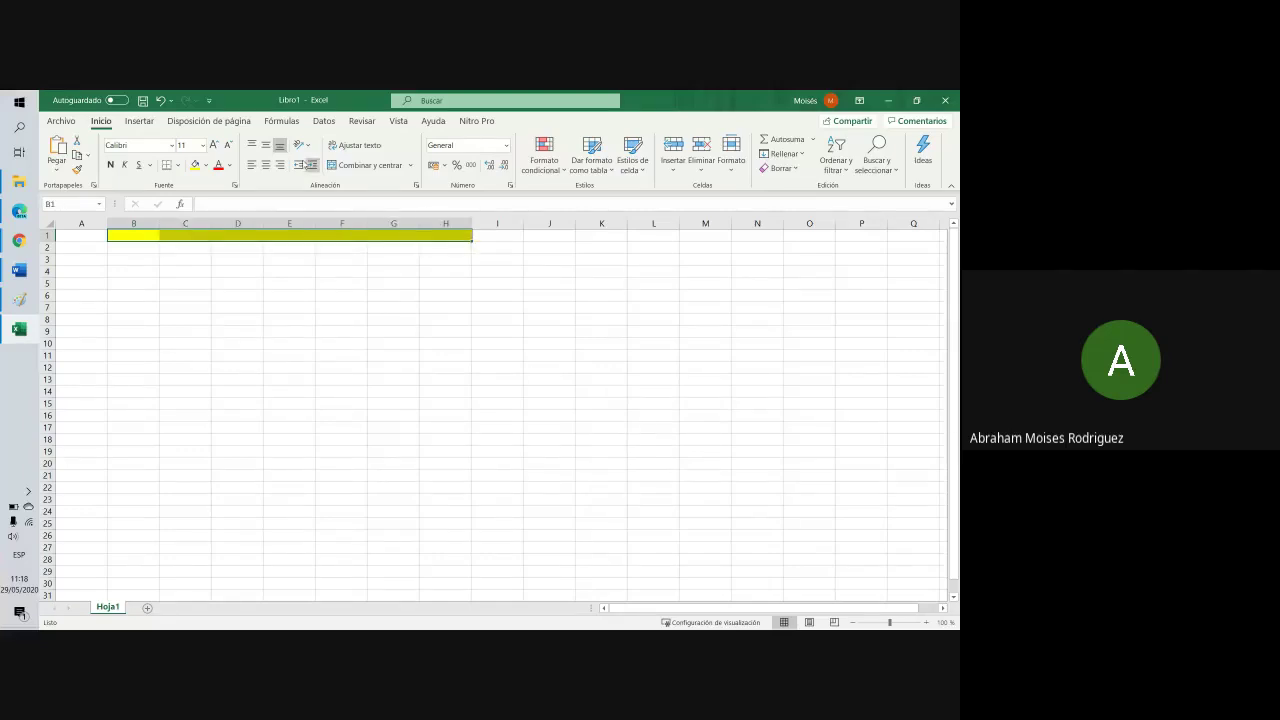
{"action": "left_click", "coordinate": [357, 167]}
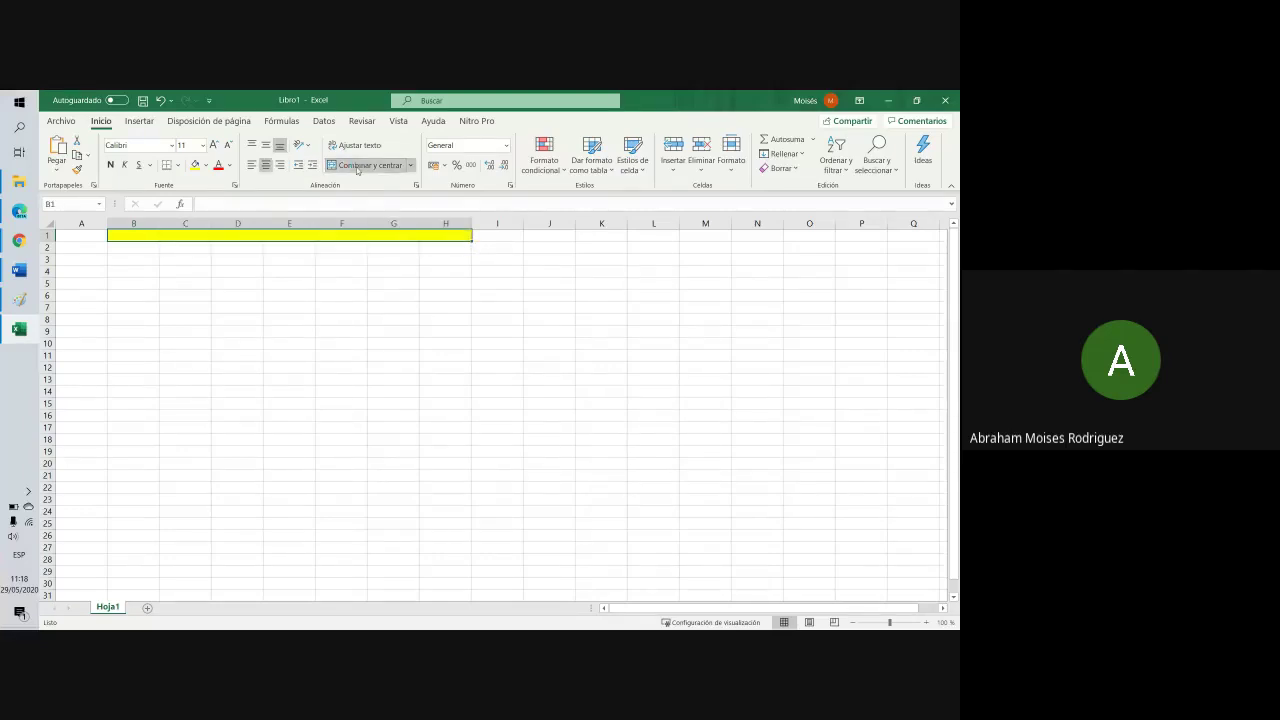
Enter "COLUMNAS" in the merged yellow heading cell in row 1
{"action": "type", "text": "cOc"}
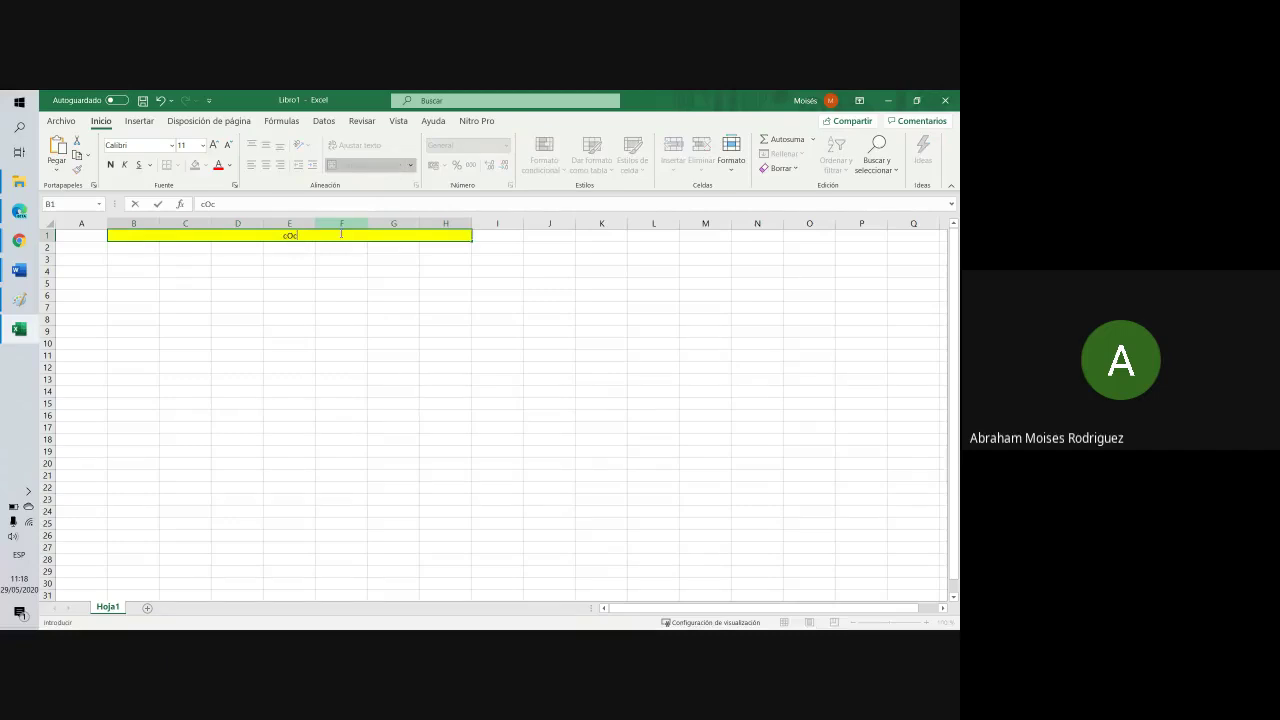
{"action": "key", "text": "BackSpace"}
{"action": "key", "text": "BackSpace"}
{"action": "type", "text": "OLUMNAS"}
{"action": "left_click", "coordinate": [376, 366]}
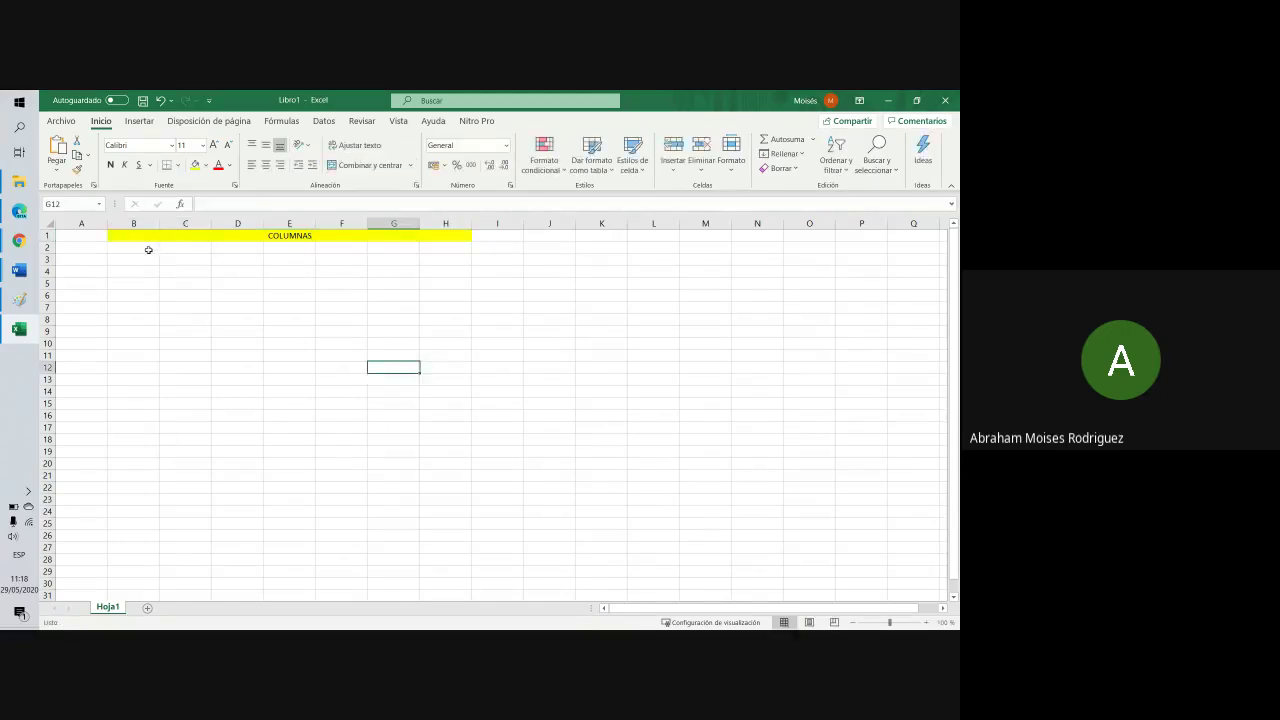
Fill cells B2:B12 below the heading with light blue
{"action": "left_click_drag", "start_coordinate": [148, 249], "coordinate": [146, 368]}
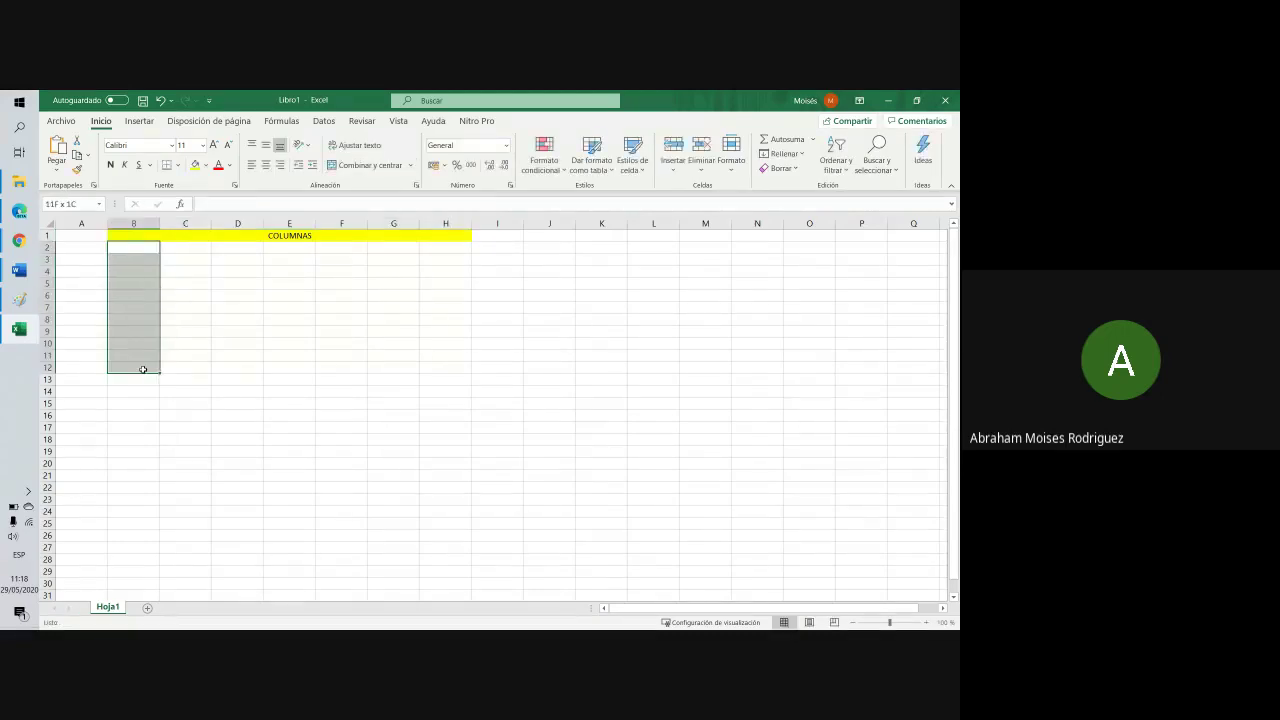
{"action": "left_click", "coordinate": [228, 168]}
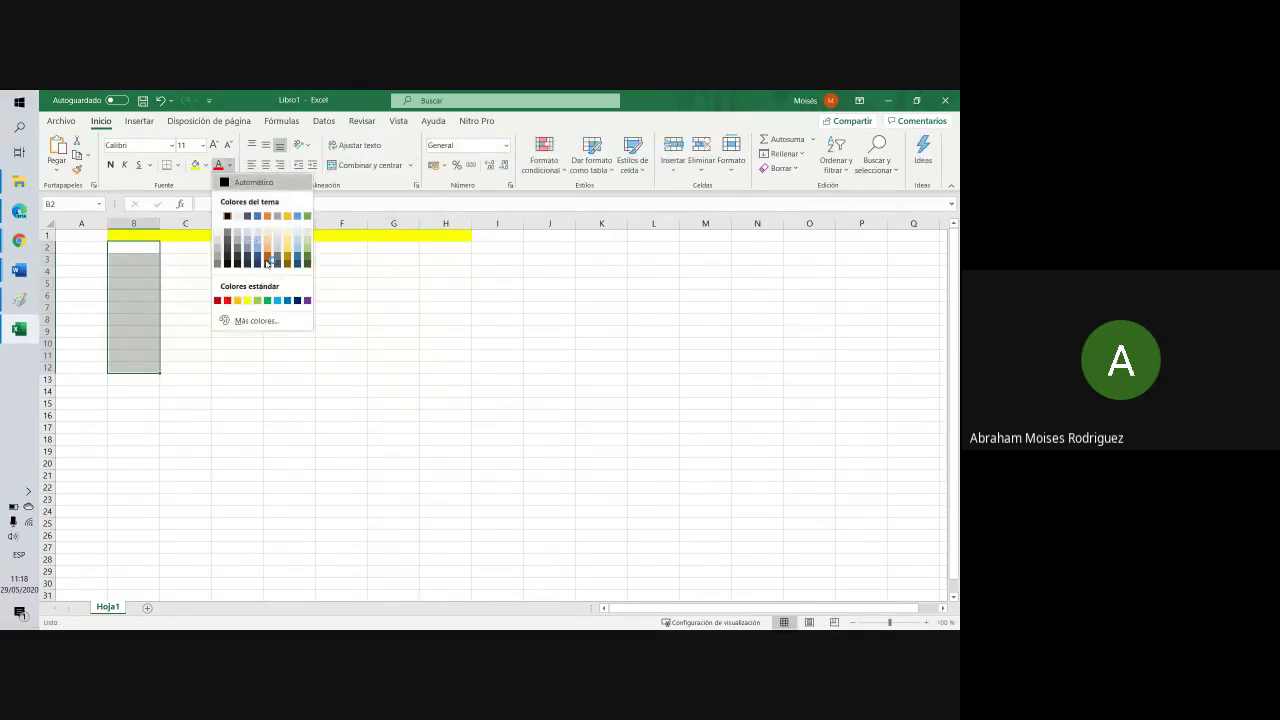
{"action": "left_click", "coordinate": [206, 167]}
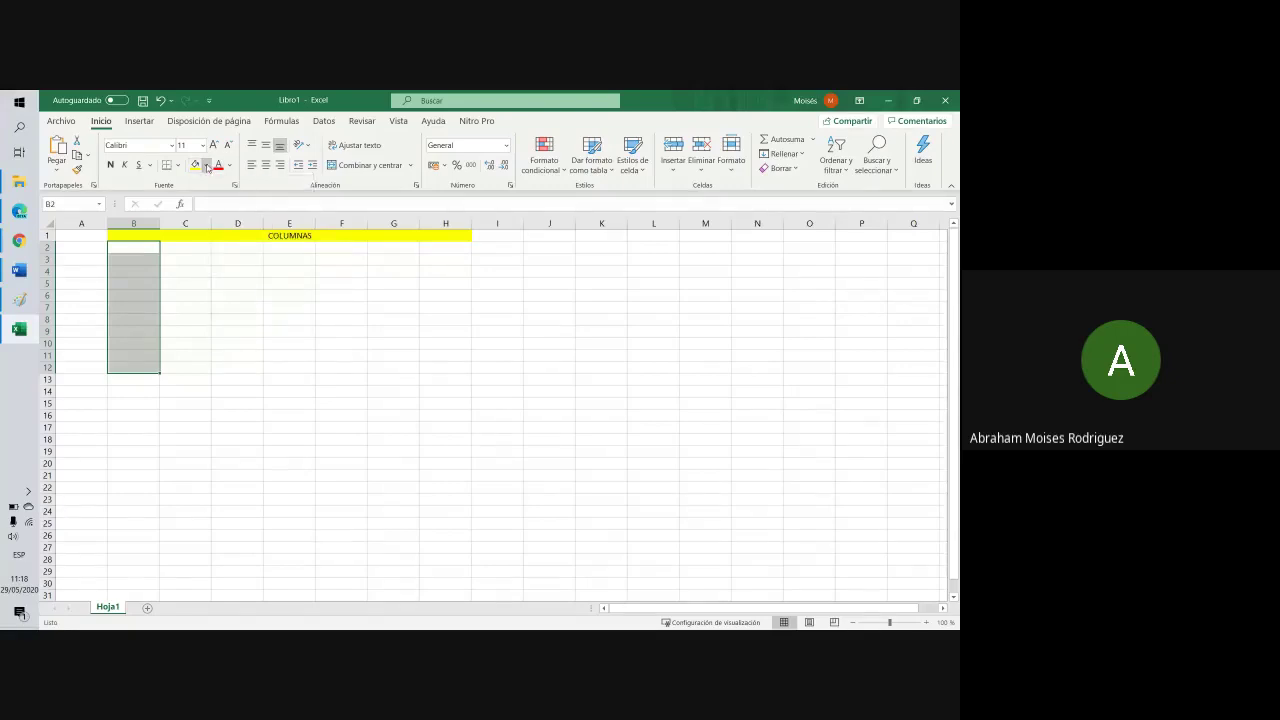
{"action": "left_click", "coordinate": [237, 212]}
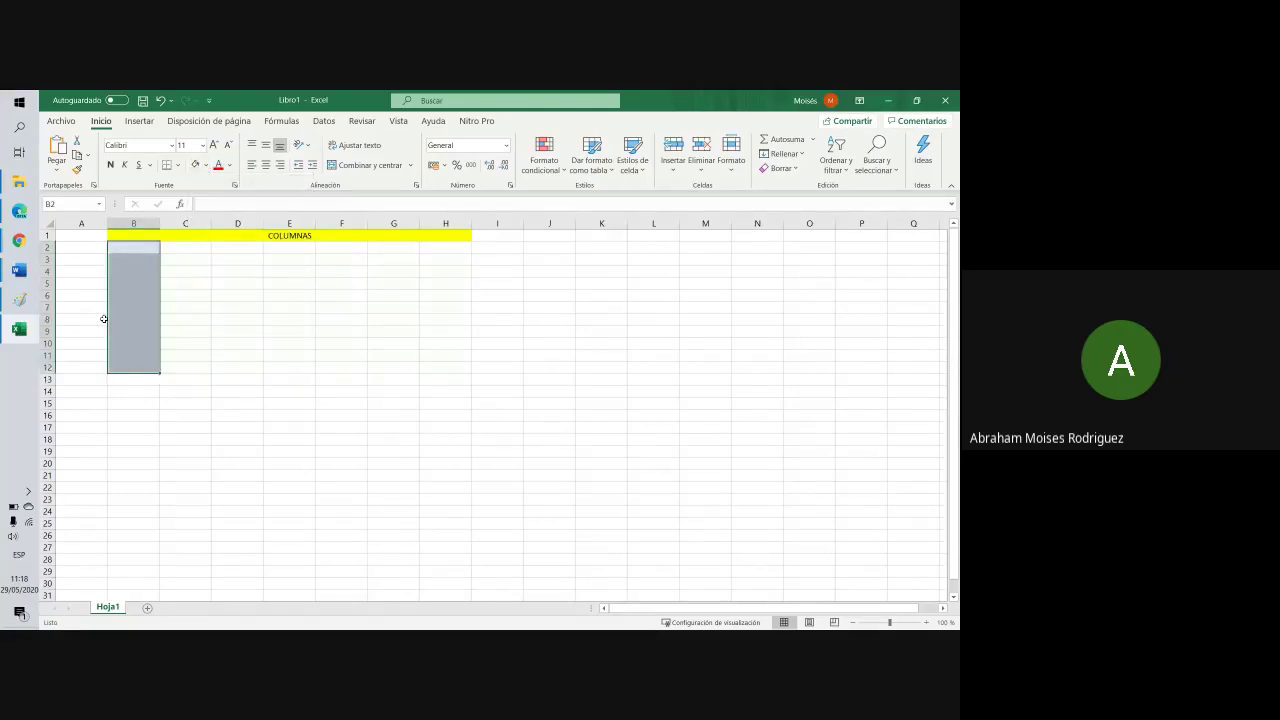
{"action": "left_click", "coordinate": [132, 305]}
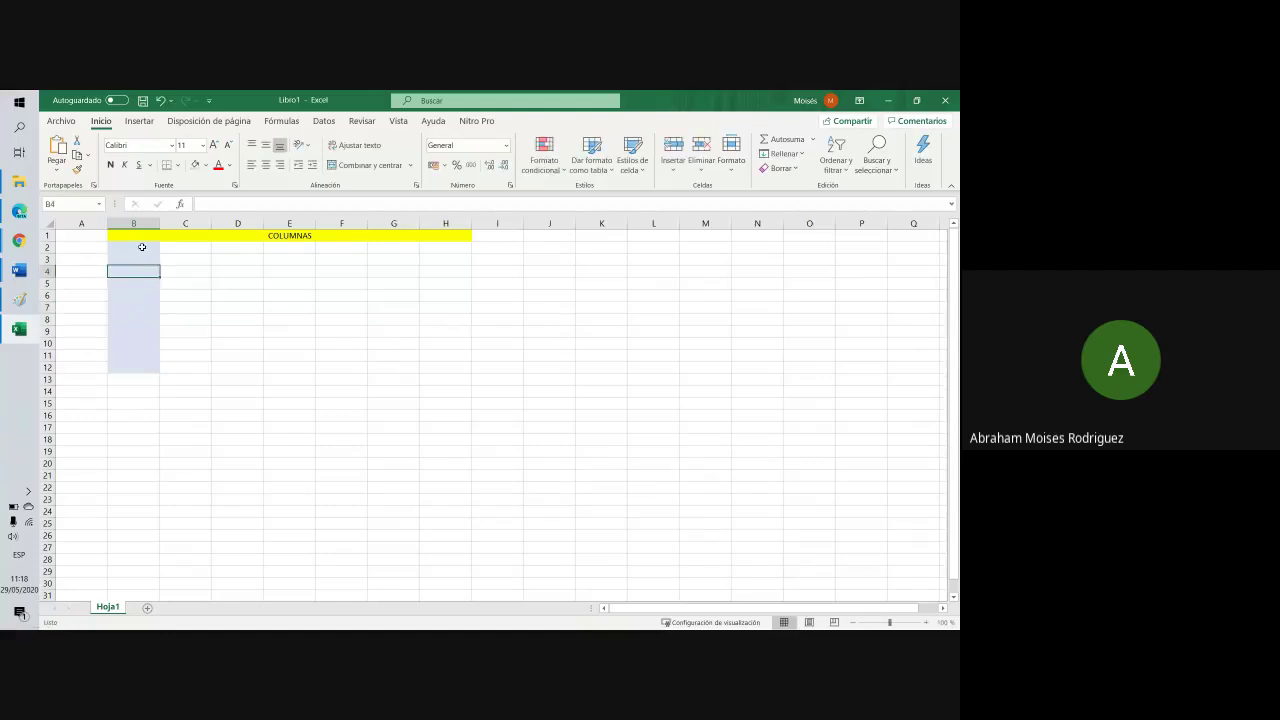
Merge and center cells B2:B12, rotate the text upward, and enter "Filas" in the merged cell
{"action": "left_click_drag", "start_coordinate": [137, 246], "coordinate": [150, 370]}
{"action": "left_click", "coordinate": [352, 165]}
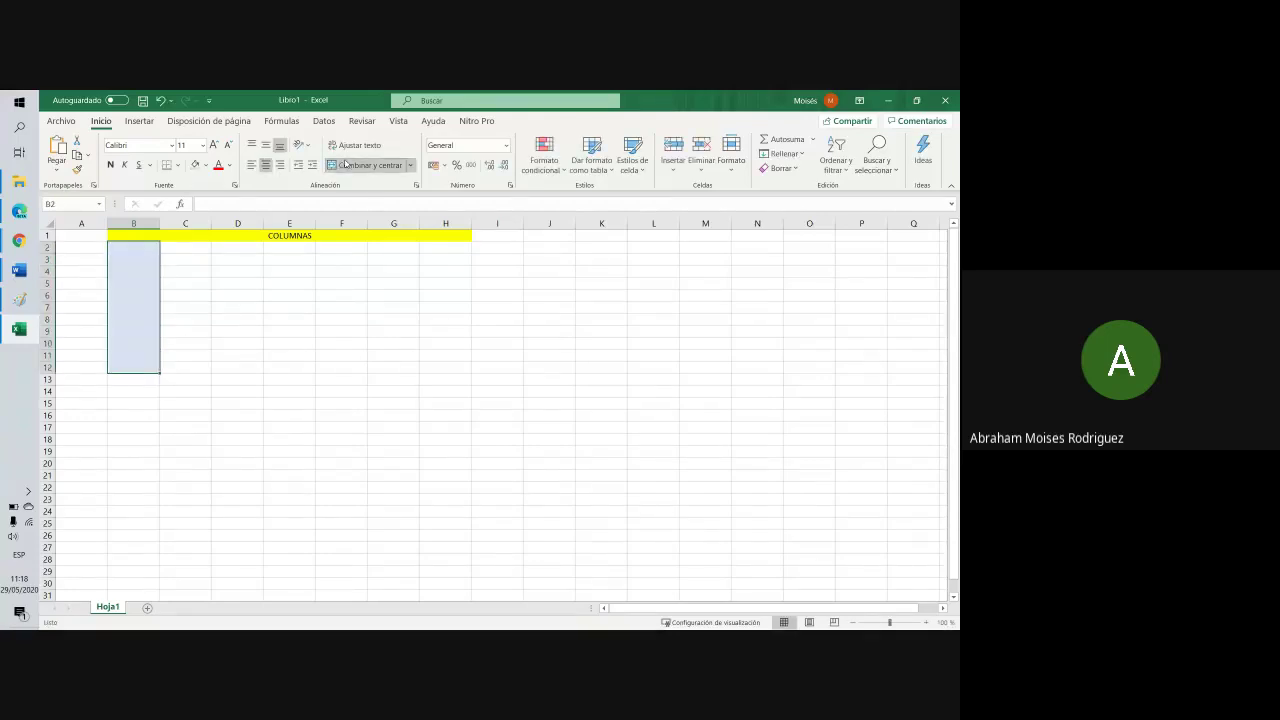
{"action": "left_click", "coordinate": [310, 148]}
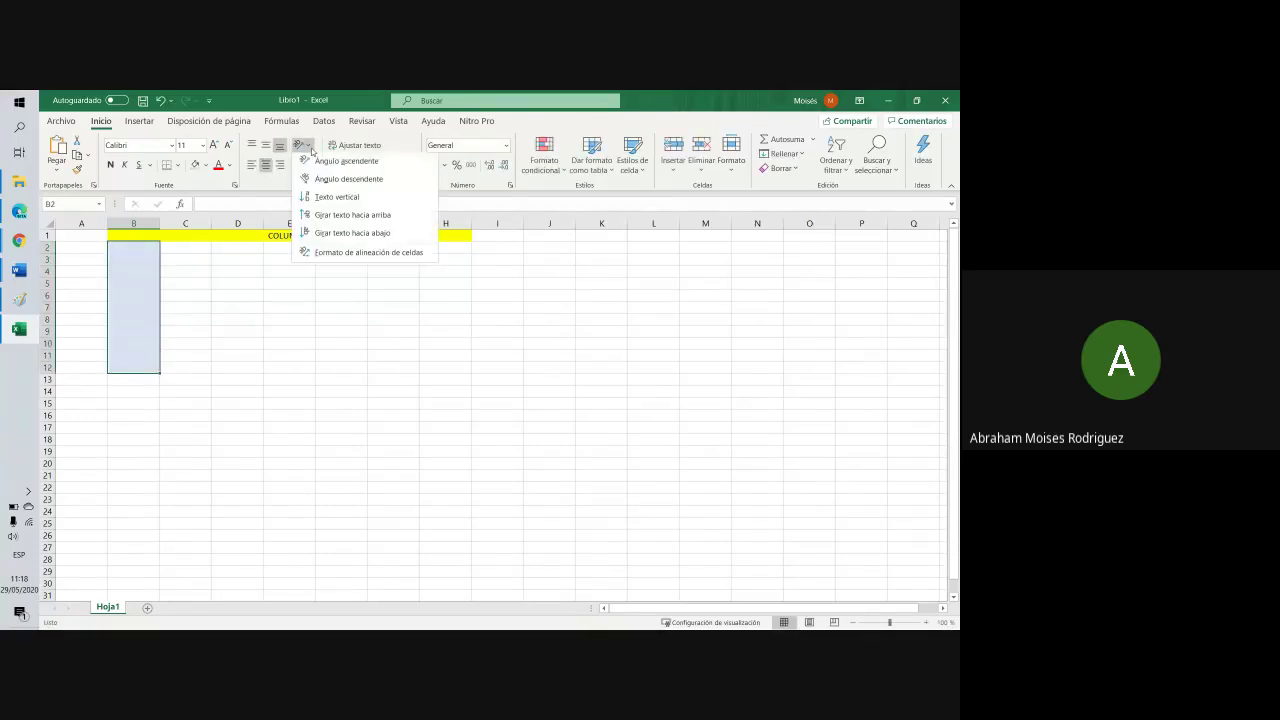
{"action": "left_click", "coordinate": [334, 214]}
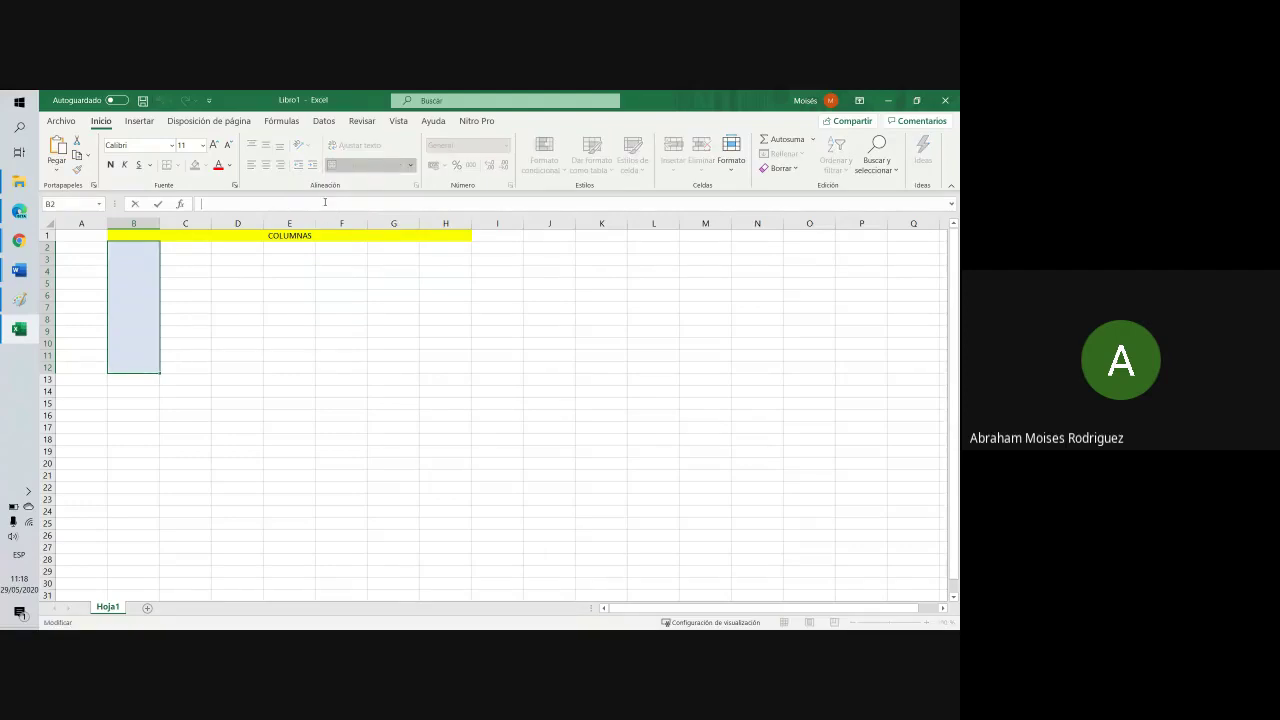
{"action": "type", "text": "filas"}
{"action": "left_click", "coordinate": [289, 295]}
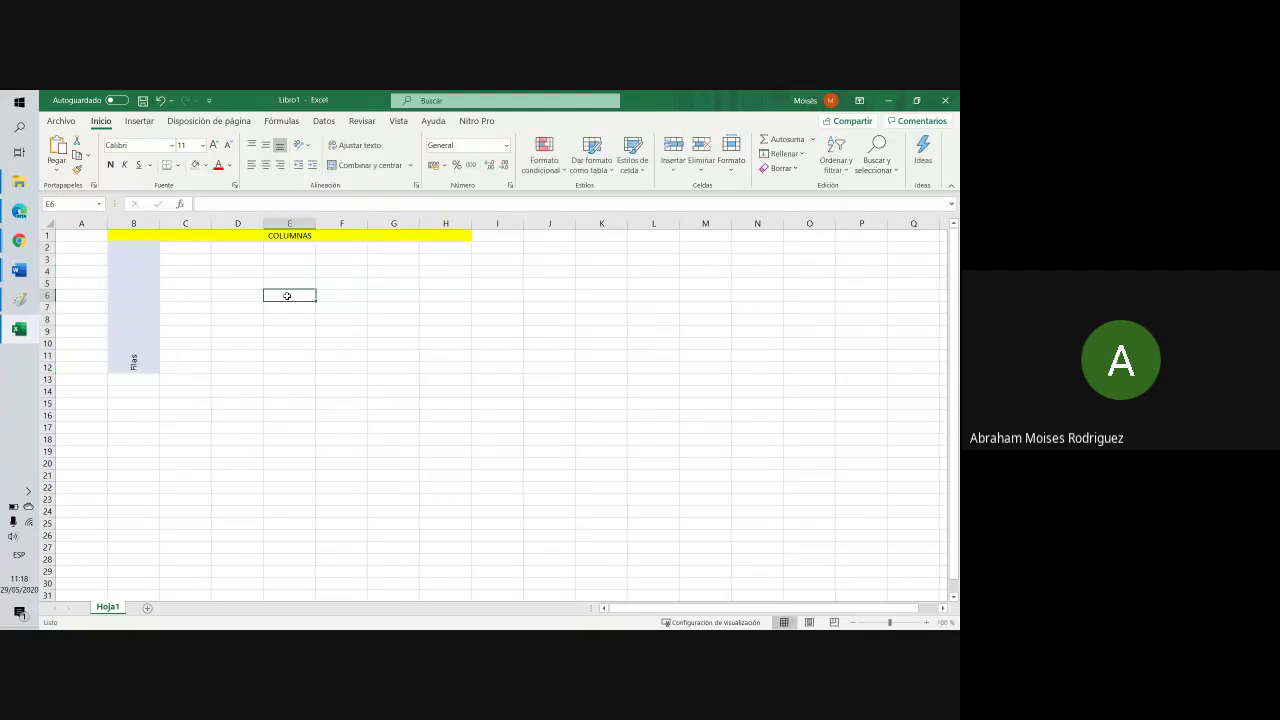
Enlarge the font of the vertical "Filas" label to size 36
{"action": "left_click", "coordinate": [130, 358]}
{"action": "left_click", "coordinate": [214, 145]}
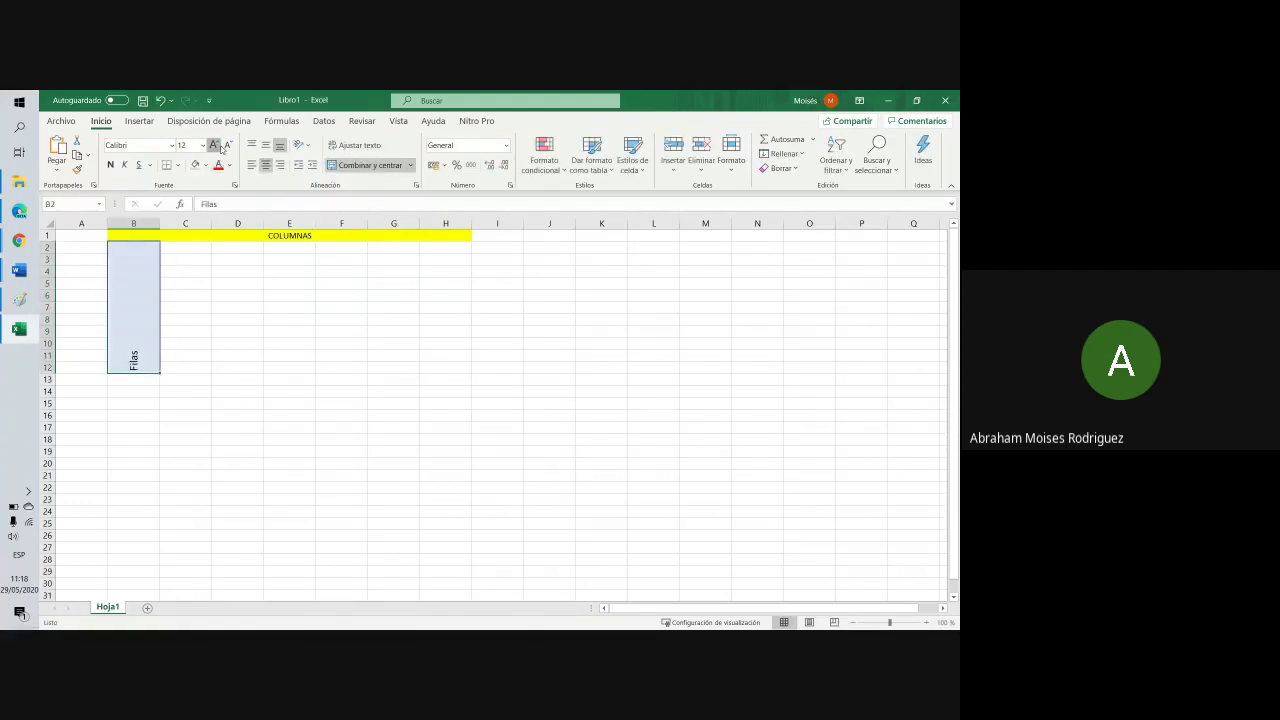
{"action": "left_click", "coordinate": [214, 145]}
{"action": "left_click", "coordinate": [214, 145]}
{"action": "left_click", "coordinate": [217, 145]}
{"action": "left_click", "coordinate": [217, 145]}
{"action": "left_click", "coordinate": [217, 145]}
{"action": "left_click", "coordinate": [217, 145]}
{"action": "left_click", "coordinate": [217, 145]}
{"action": "left_click", "coordinate": [217, 145]}
{"action": "left_click", "coordinate": [217, 145]}
Increase the height of row 1 and enlarge the "COLUMNAS" heading to font size 48
{"action": "left_click_drag", "start_coordinate": [53, 243], "coordinate": [53, 277]}
{"action": "left_click", "coordinate": [257, 254]}
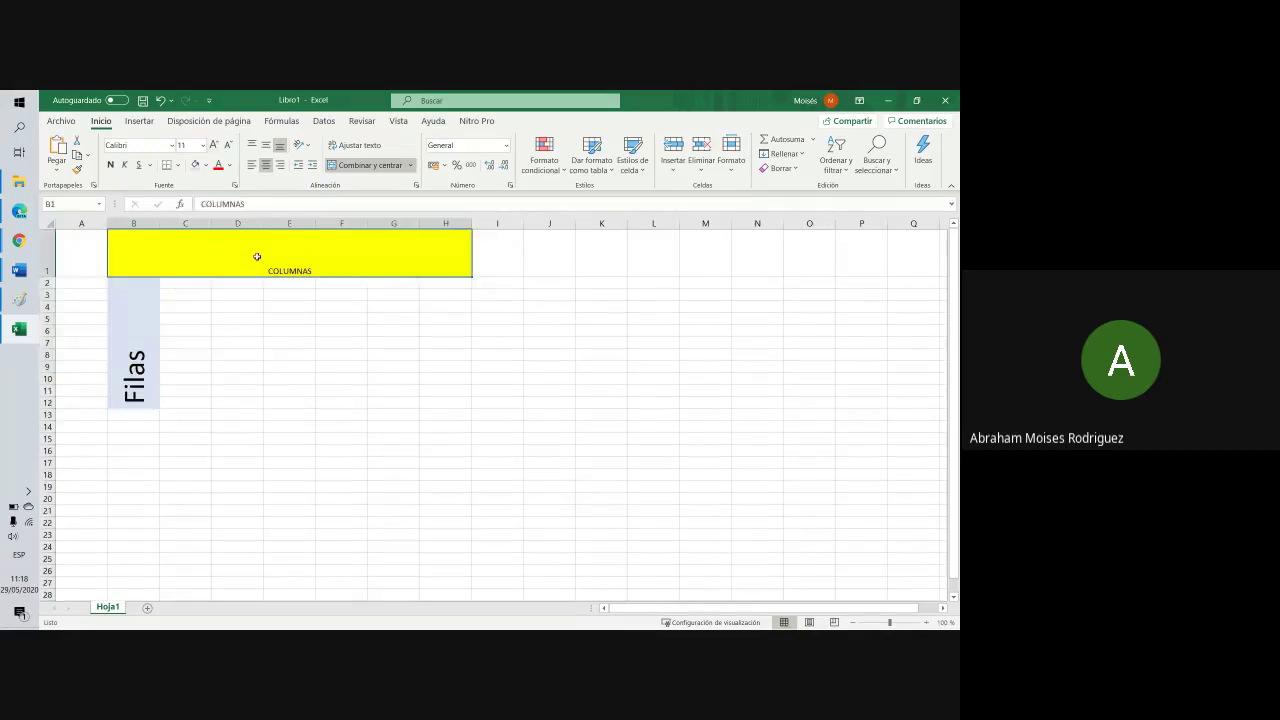
{"action": "left_click", "coordinate": [214, 146]}
{"action": "left_click", "coordinate": [214, 146]}
{"action": "left_click", "coordinate": [214, 146]}
{"action": "left_click", "coordinate": [214, 146]}
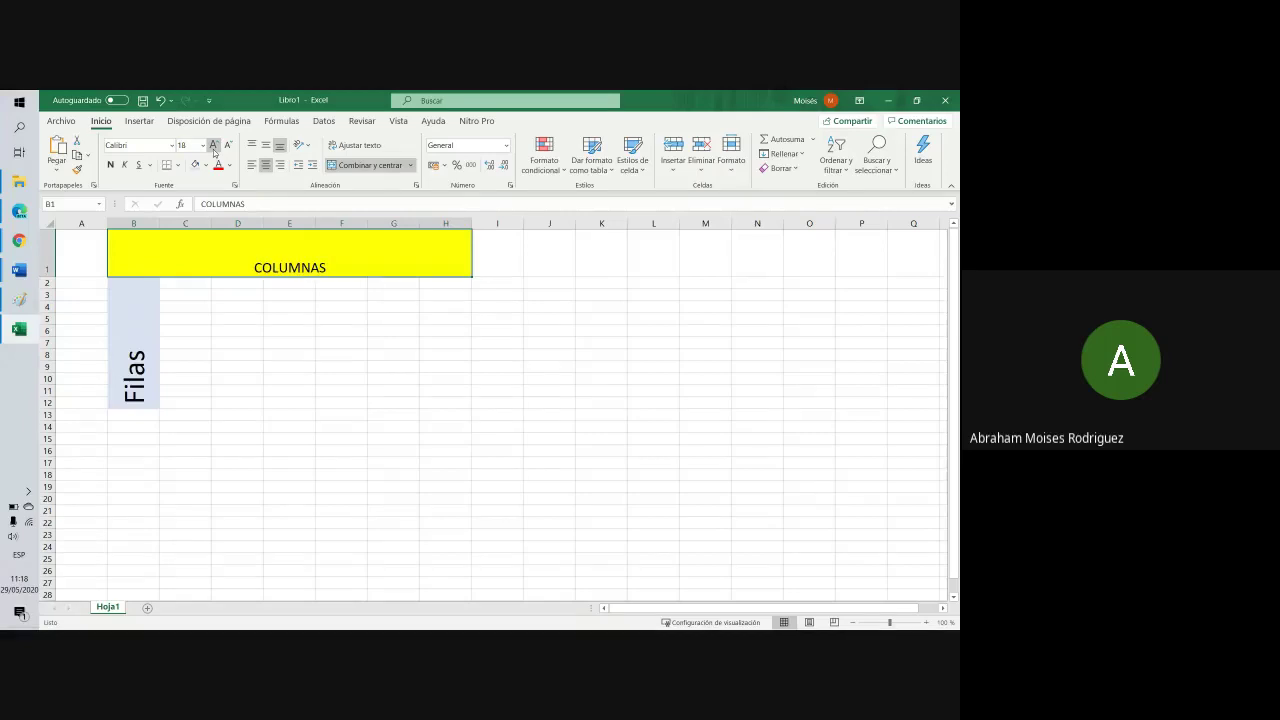
{"action": "left_click", "coordinate": [214, 146]}
{"action": "left_click", "coordinate": [214, 146]}
{"action": "left_click", "coordinate": [214, 146]}
{"action": "left_click", "coordinate": [214, 146]}
{"action": "left_click", "coordinate": [214, 146]}
{"action": "left_click", "coordinate": [214, 146]}
{"action": "left_click", "coordinate": [214, 146]}
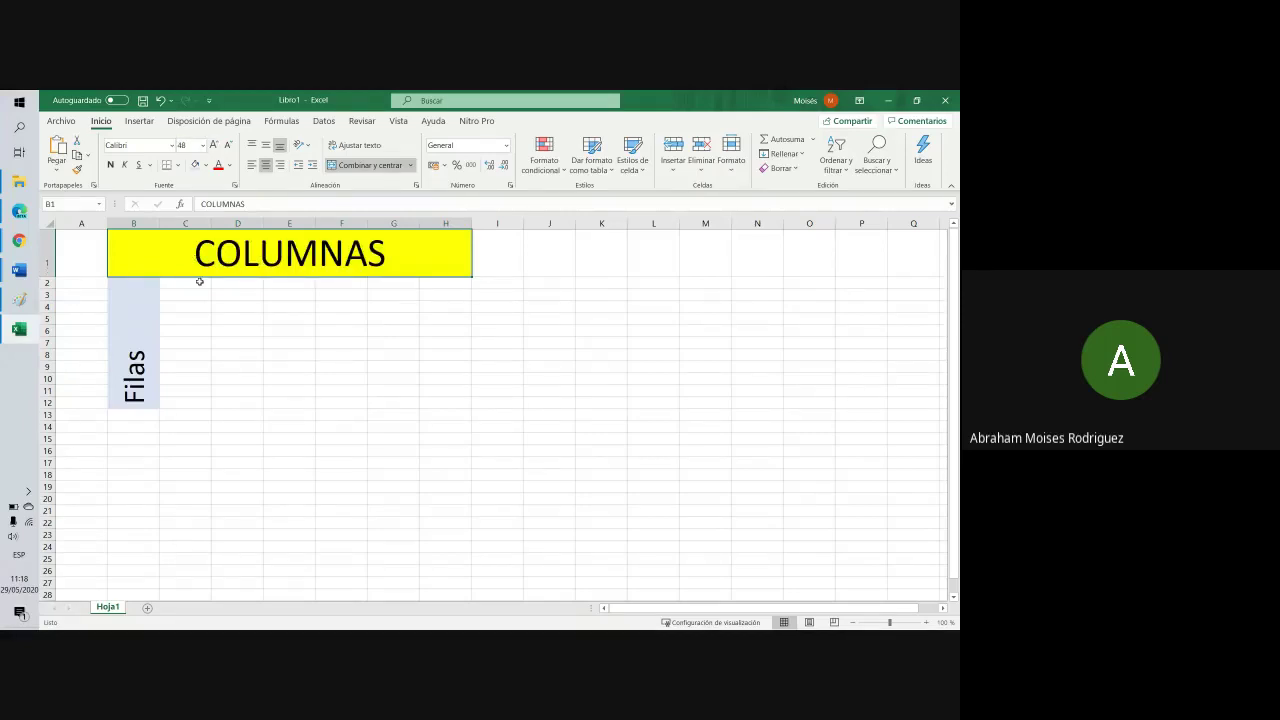
Merge and center D2:D12, and fill both C2:C12 and D2:D12 with light blue
{"action": "left_click_drag", "start_coordinate": [197, 284], "coordinate": [203, 403]}
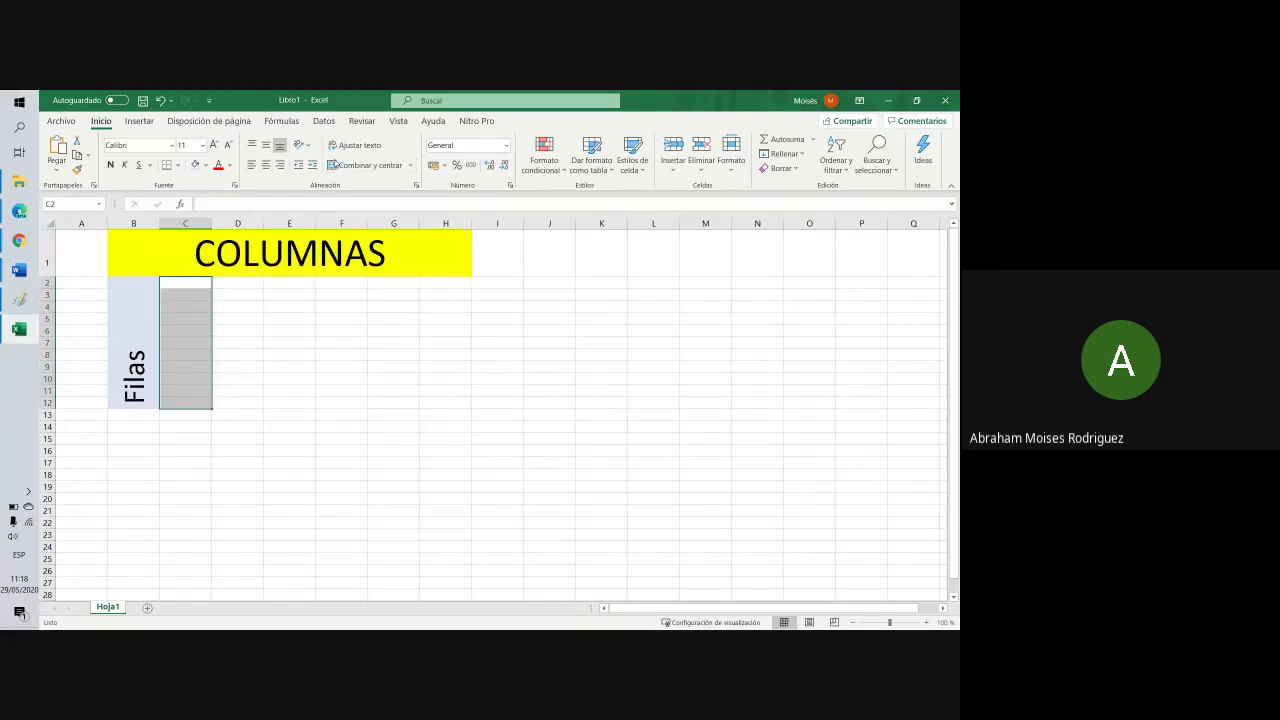
{"action": "left_click", "coordinate": [195, 165]}
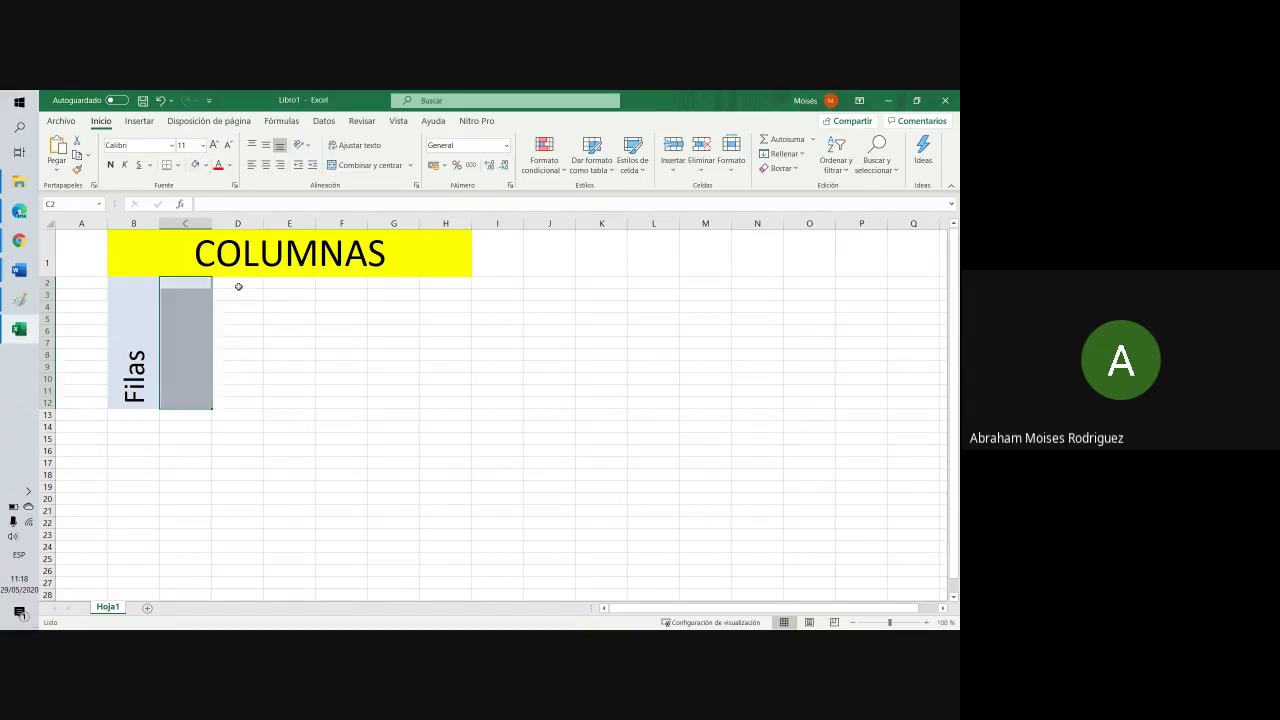
{"action": "left_click_drag", "start_coordinate": [238, 287], "coordinate": [240, 391]}
{"action": "left_click", "coordinate": [363, 166]}
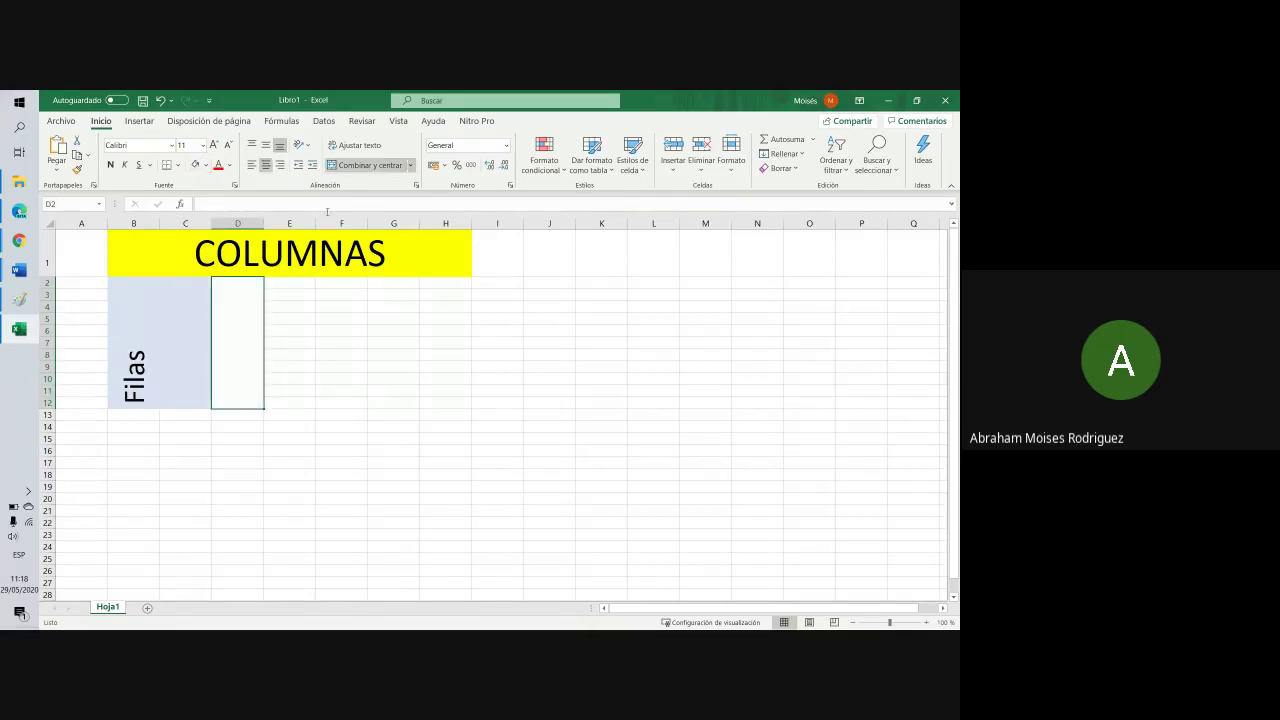
{"action": "left_click", "coordinate": [196, 250]}
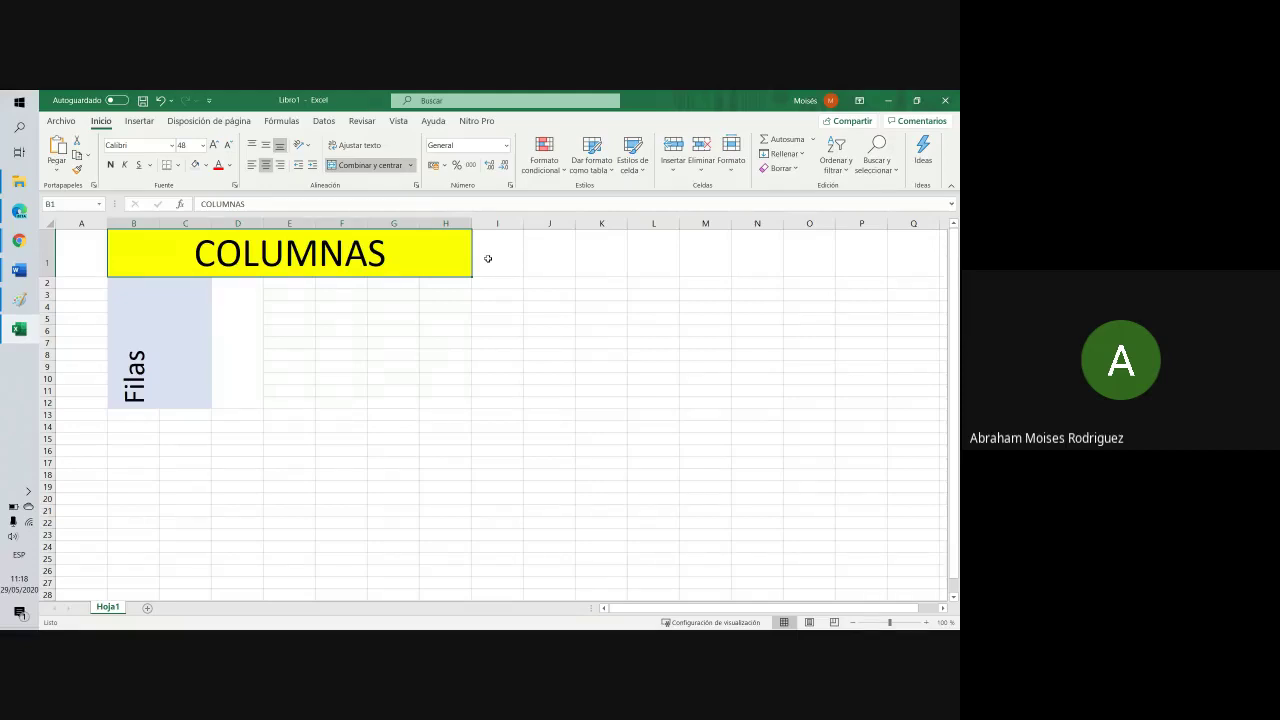
{"action": "left_click_drag", "start_coordinate": [489, 253], "coordinate": [846, 240]}
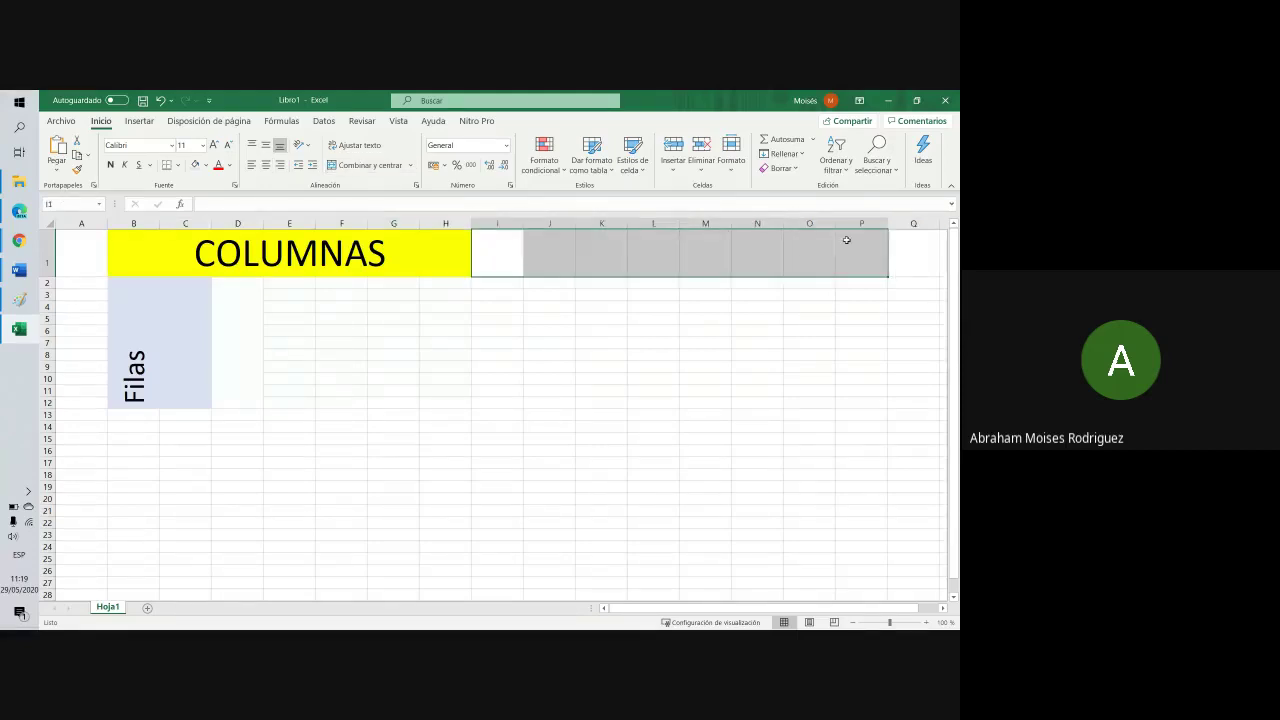
{"action": "left_click", "coordinate": [236, 287]}
Apply all borders to the light blue block B2:D12, and merge and center C2:C12 into one cell
{"action": "left_click_drag", "start_coordinate": [135, 340], "coordinate": [230, 325]}
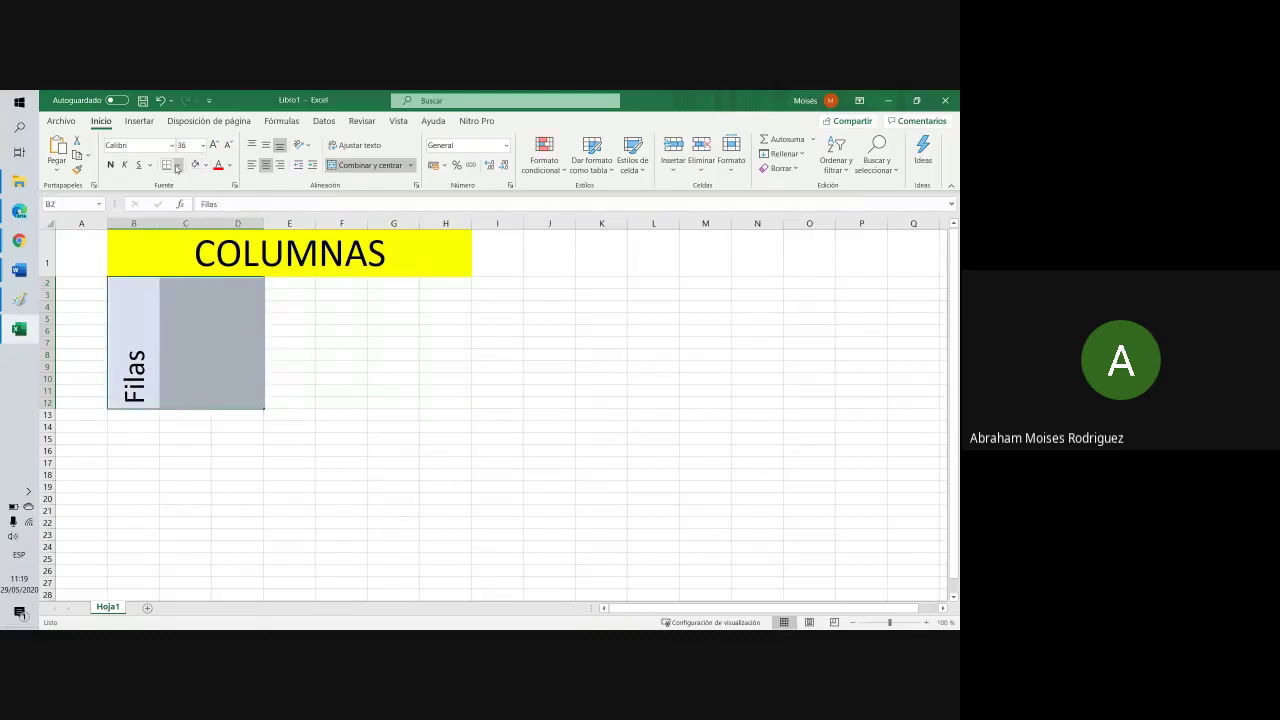
{"action": "left_click", "coordinate": [177, 165]}
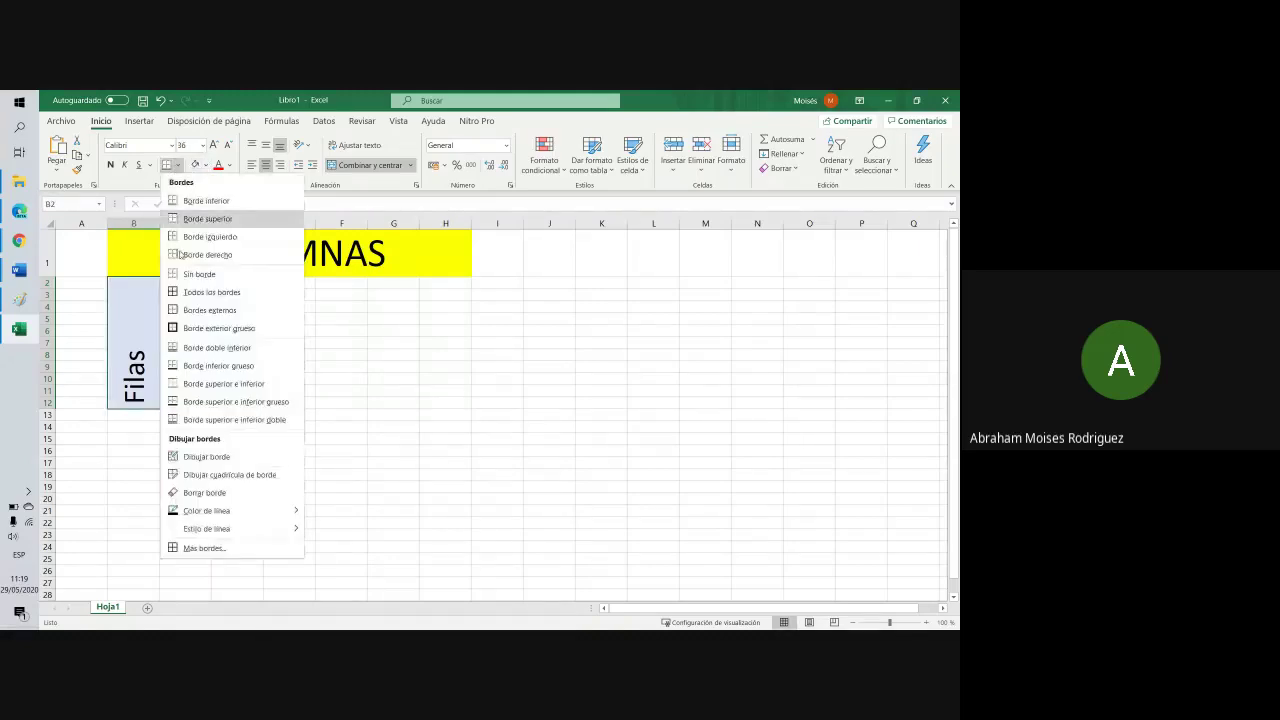
{"action": "left_click", "coordinate": [202, 291]}
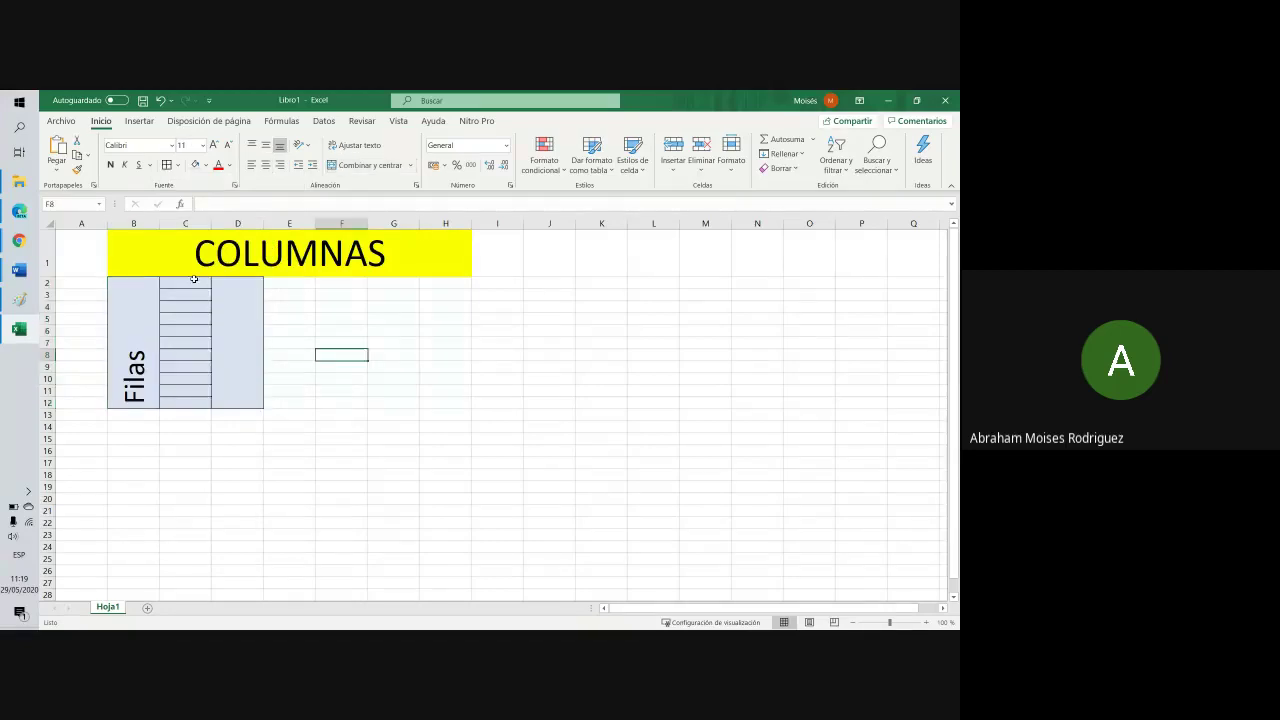
{"action": "left_click_drag", "start_coordinate": [192, 284], "coordinate": [201, 401]}
{"action": "left_click", "coordinate": [378, 165]}
{"action": "left_click", "coordinate": [476, 342]}
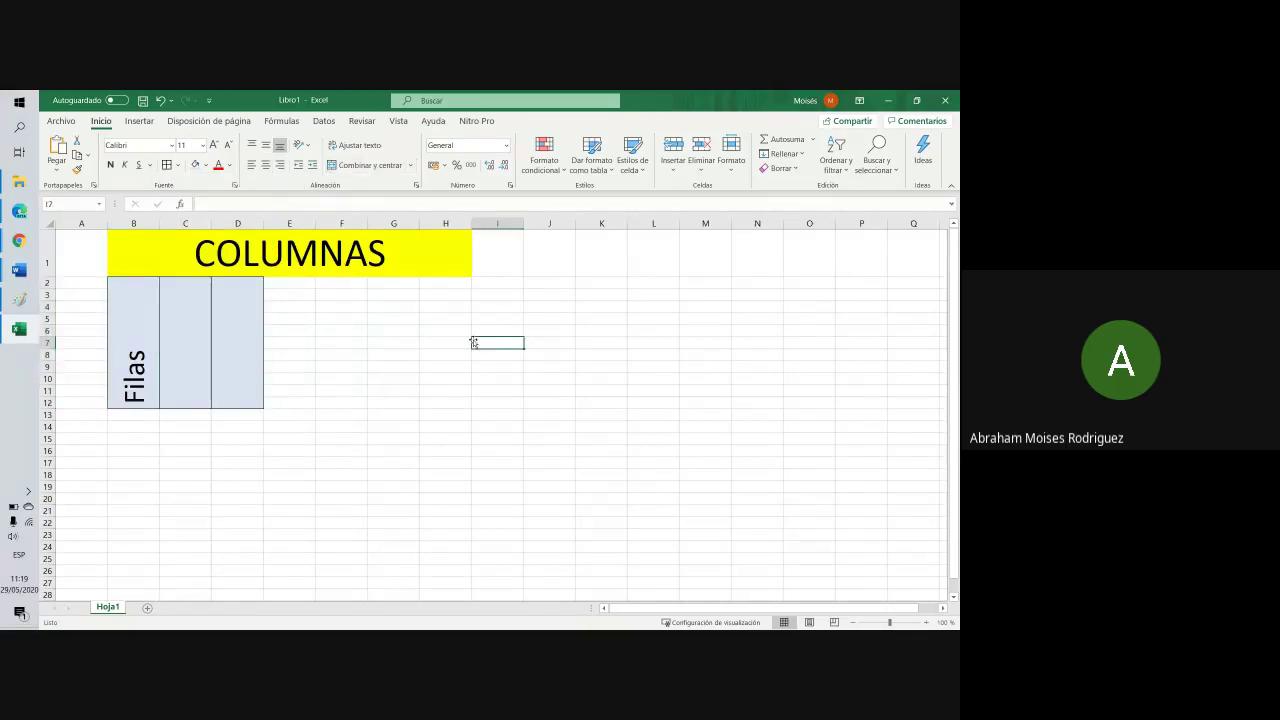
Apply outside borders to the merged "COLUMNAS" heading cell
{"action": "left_click", "coordinate": [171, 256]}
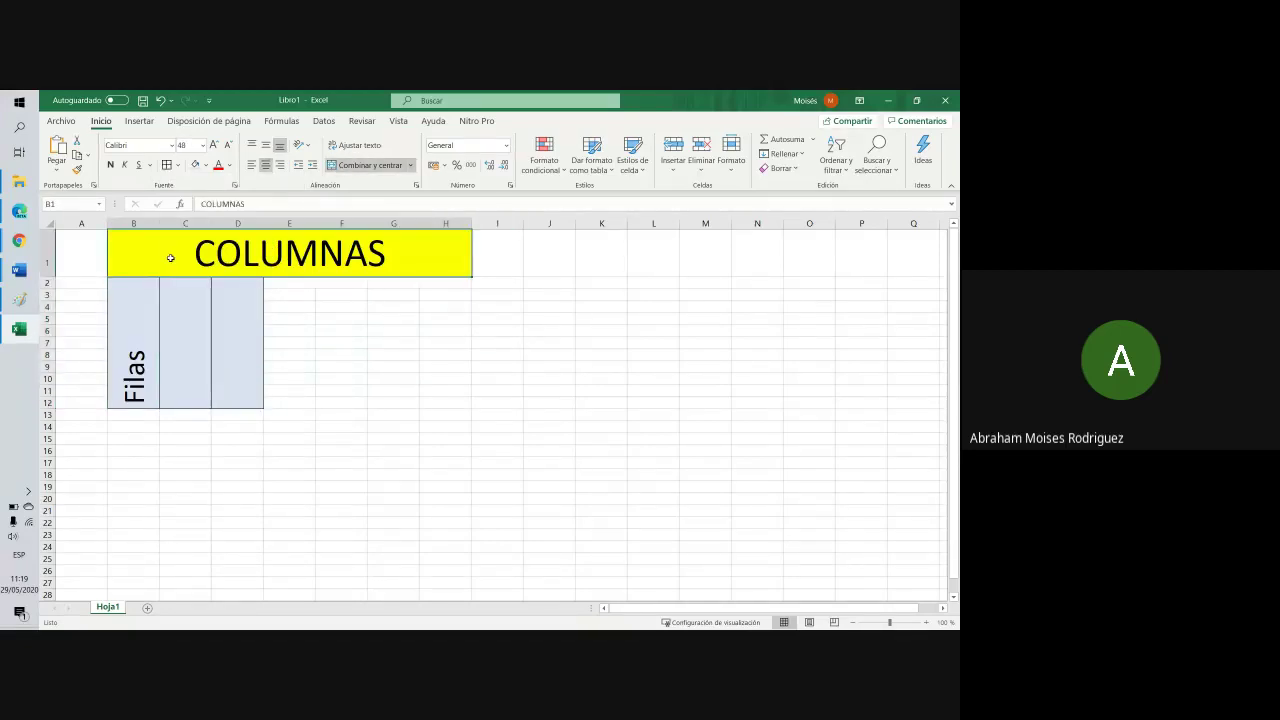
{"action": "left_click", "coordinate": [177, 165]}
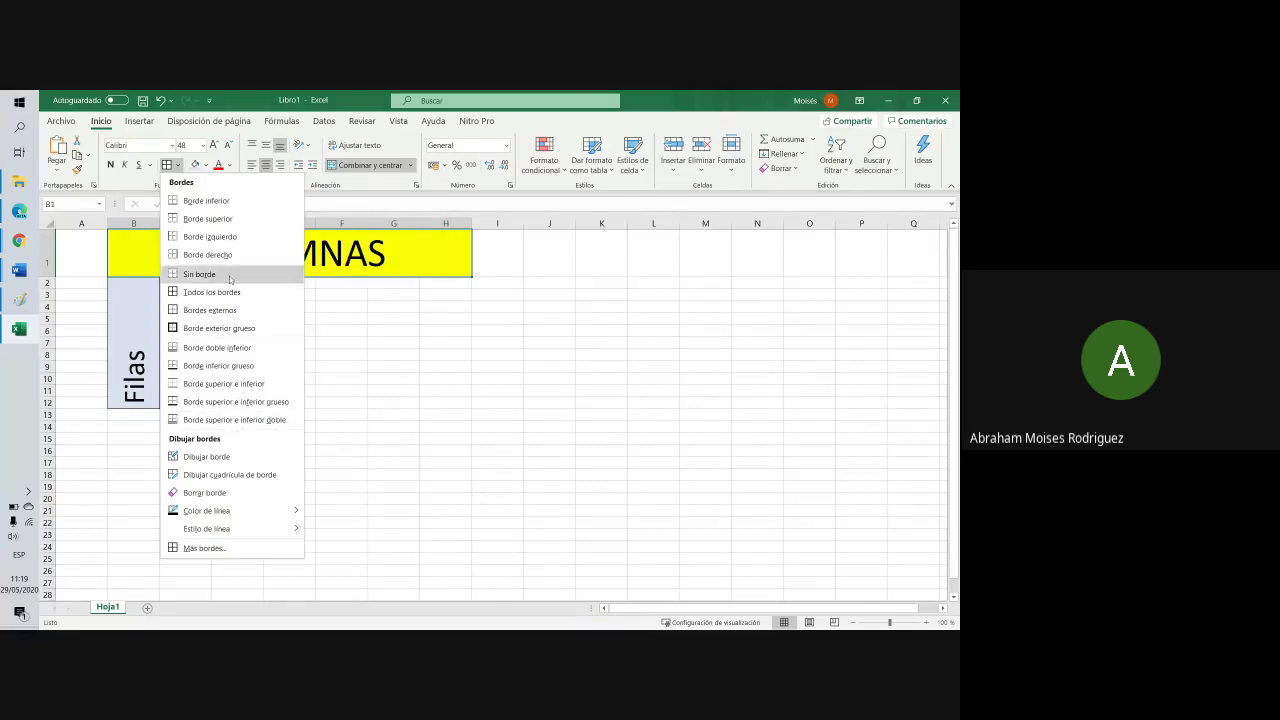
{"action": "left_click", "coordinate": [233, 310]}
{"action": "left_click", "coordinate": [386, 384]}
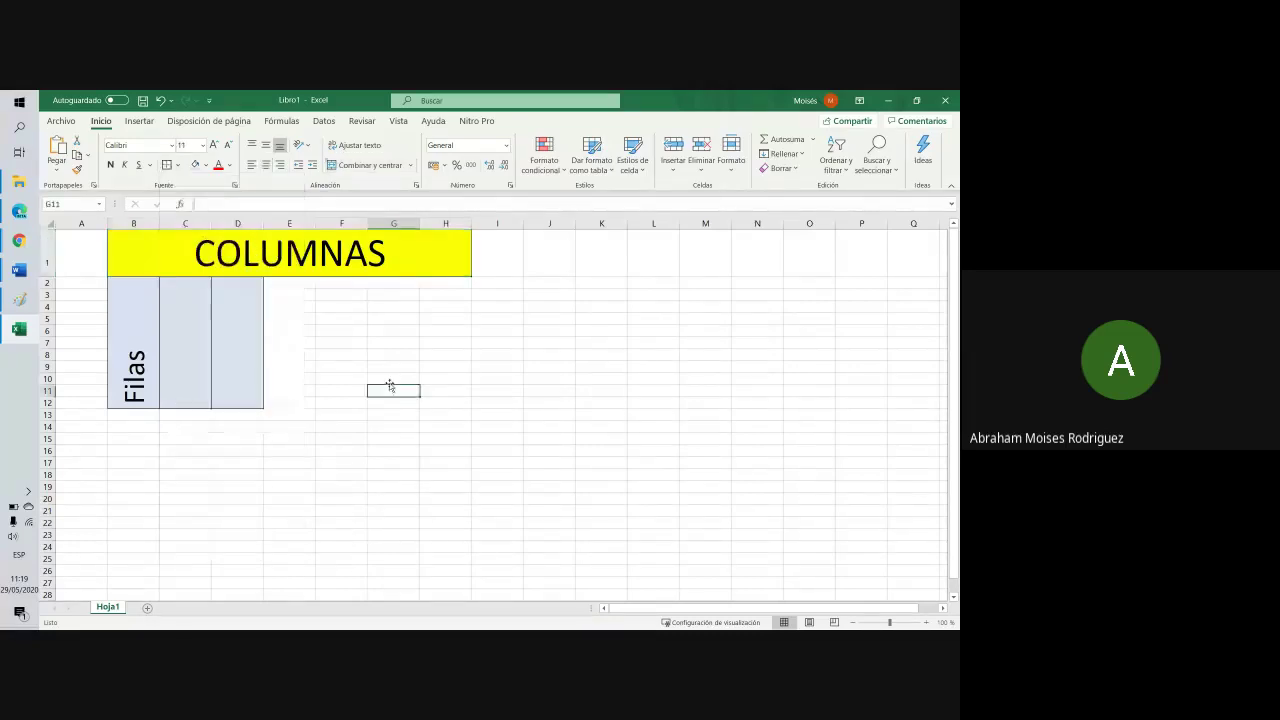
{"action": "left_click", "coordinate": [230, 336]}
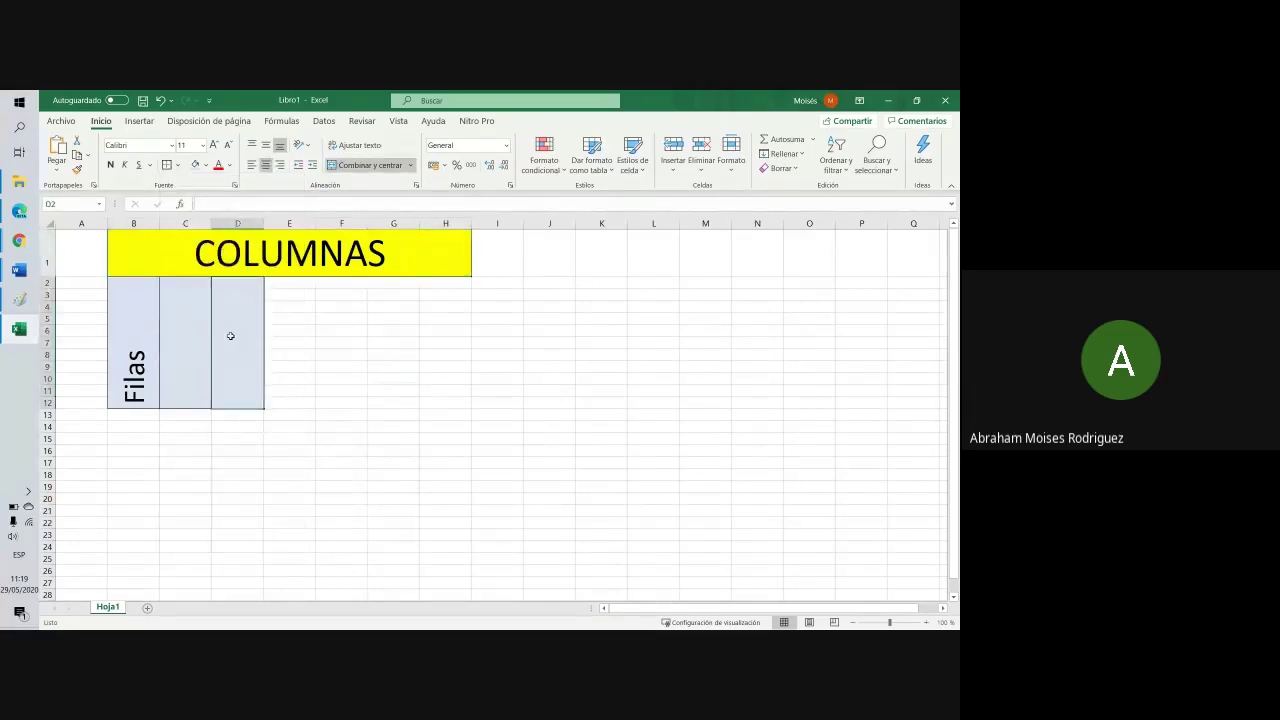
{"action": "left_click", "coordinate": [153, 344]}
{"action": "key", "text": "ctrl+c"}
{"action": "left_click", "coordinate": [190, 353]}
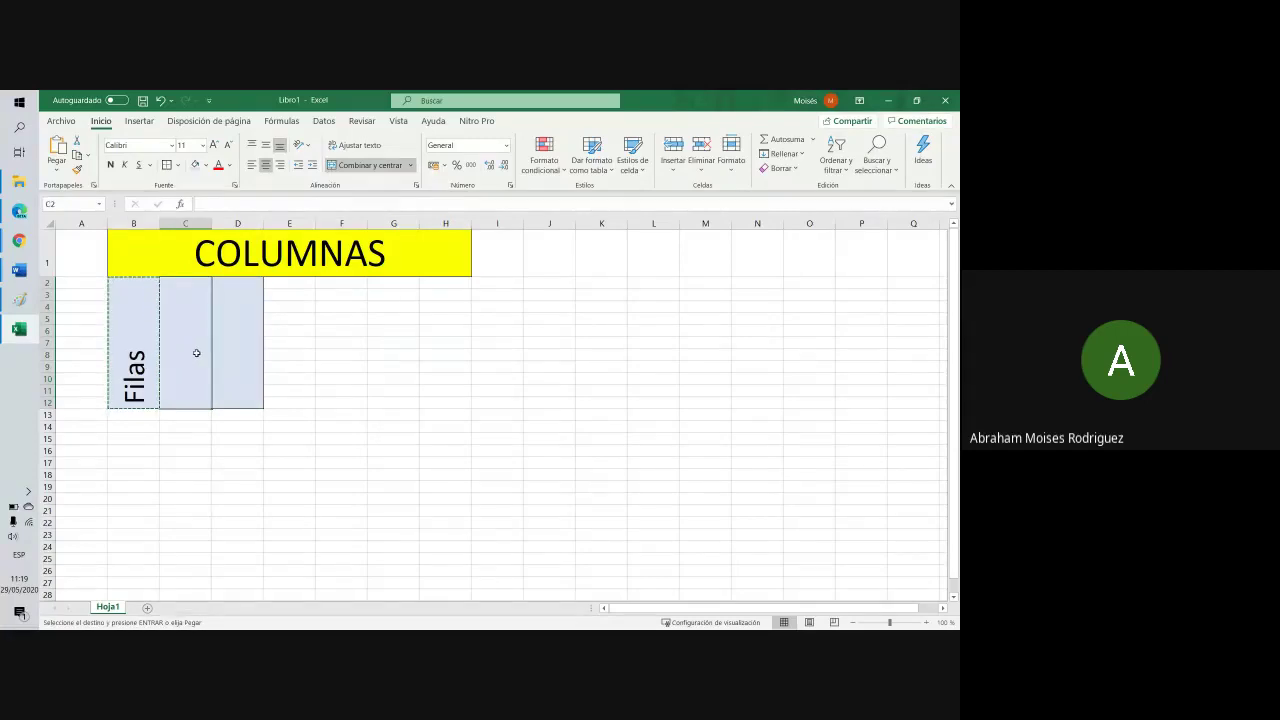
{"action": "left_click", "coordinate": [324, 235]}
Fill cells I1:P1 with yellow, and merge and center them into a second heading cell
{"action": "left_click", "coordinate": [511, 254]}
{"action": "left_click_drag", "start_coordinate": [511, 254], "coordinate": [851, 246]}
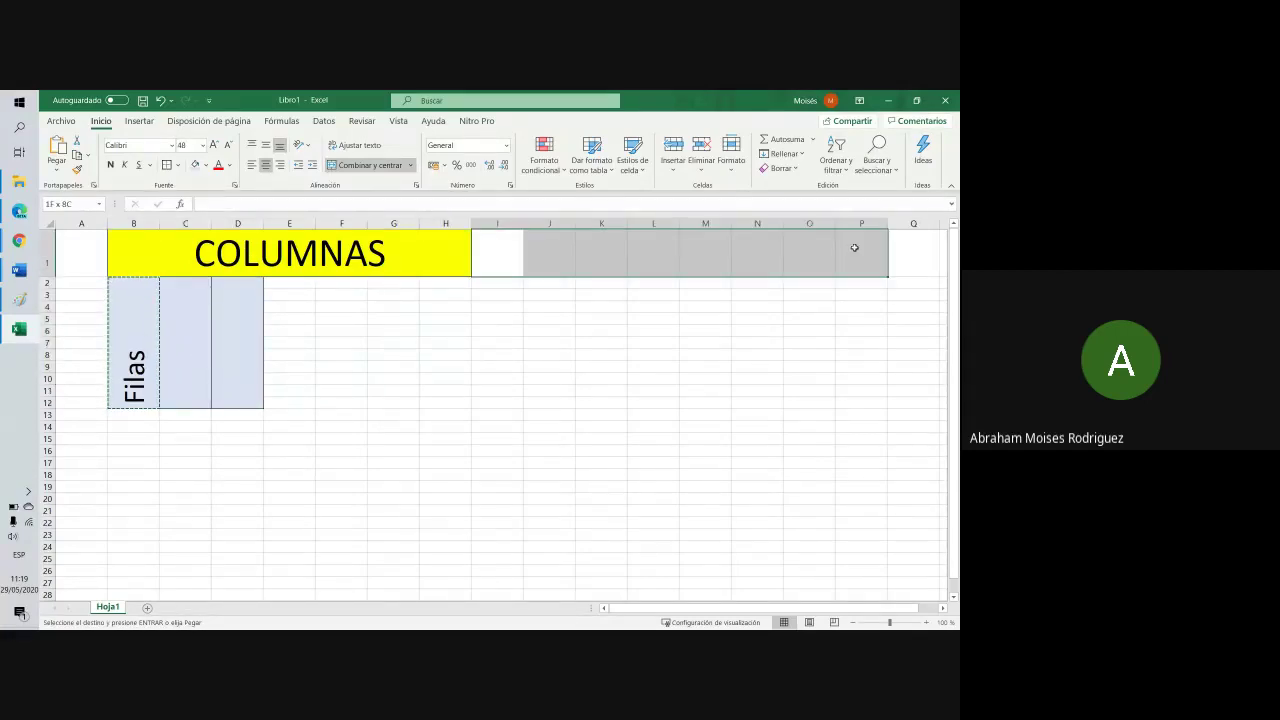
{"action": "left_click", "coordinate": [206, 166]}
{"action": "left_click", "coordinate": [221, 283]}
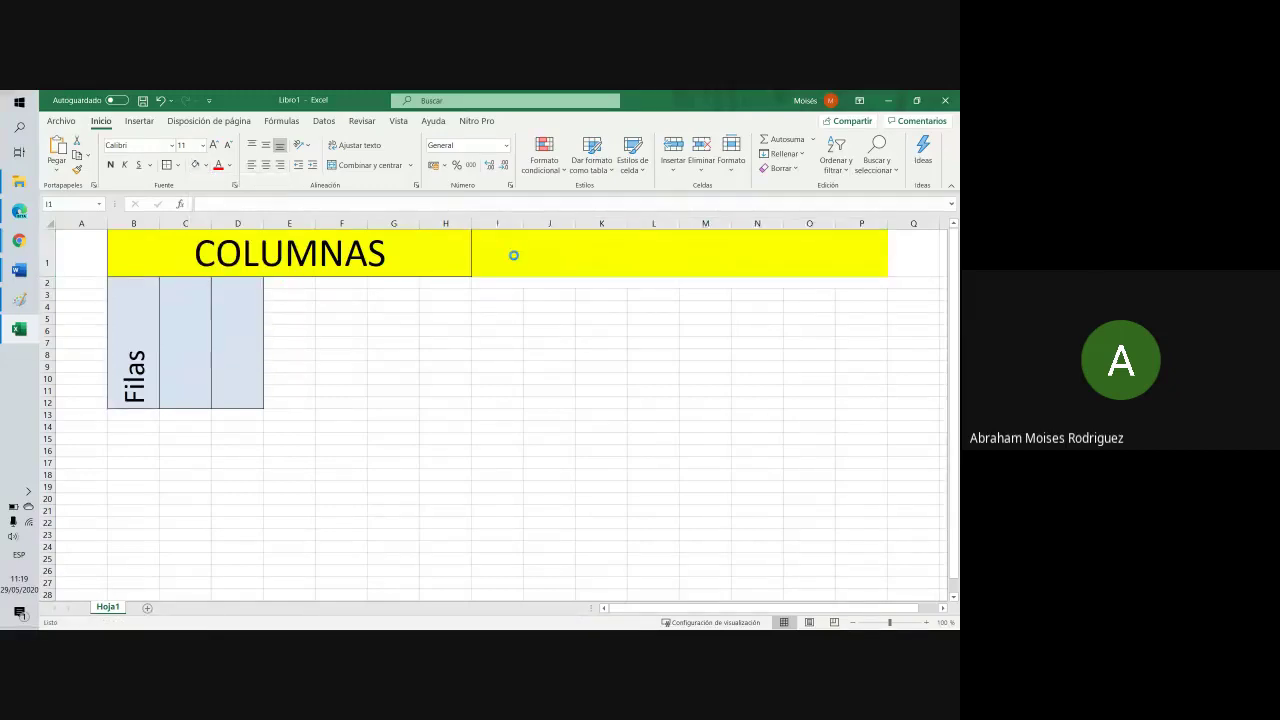
{"action": "left_click", "coordinate": [582, 246]}
{"action": "left_click_drag", "start_coordinate": [490, 251], "coordinate": [855, 250]}
{"action": "left_click", "coordinate": [331, 166]}
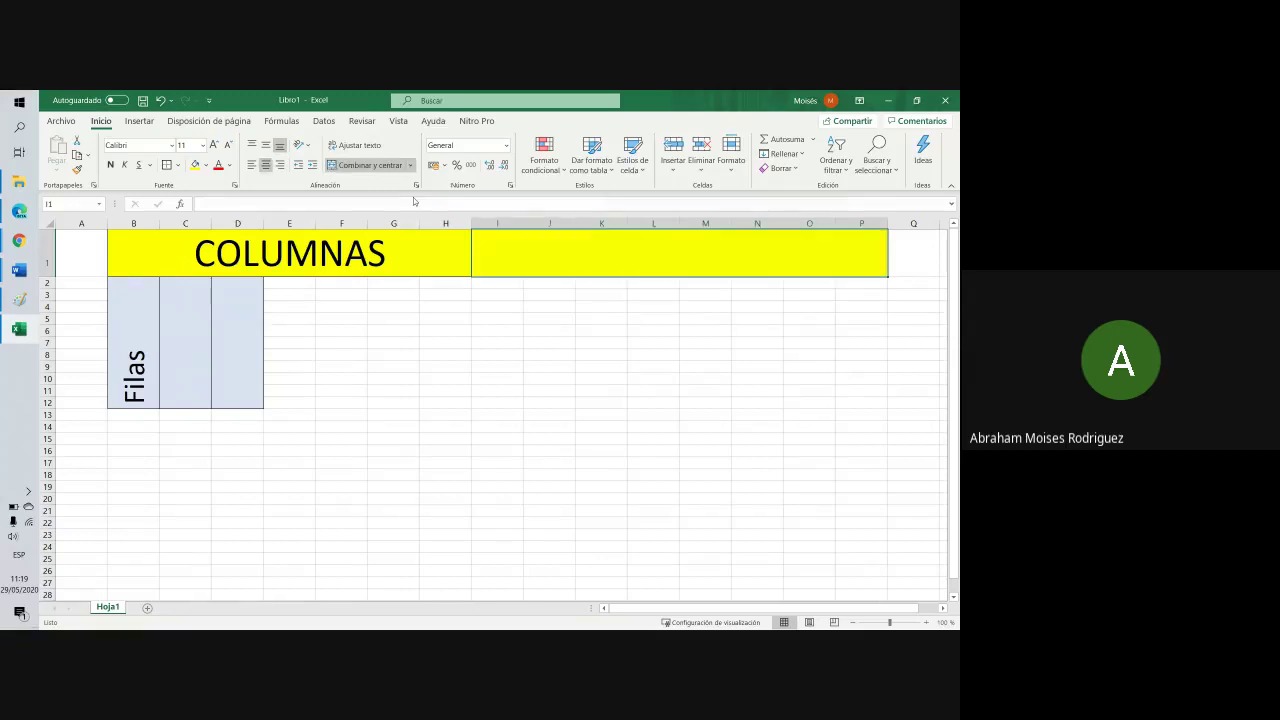
Enter "Horizontal" in the merged yellow cell I1:P1 and enlarge its font
{"action": "type", "text": "Horizont"}
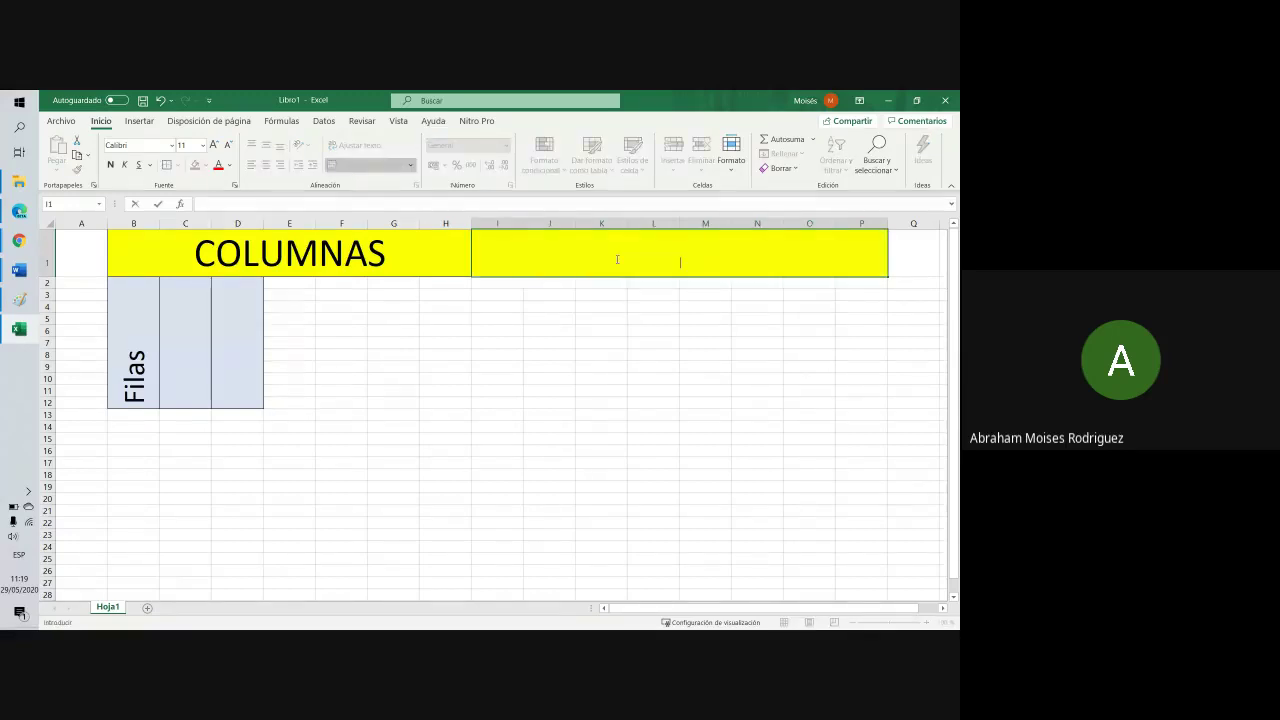
{"action": "type", "text": "al"}
{"action": "left_click", "coordinate": [618, 364]}
{"action": "left_click", "coordinate": [610, 256]}
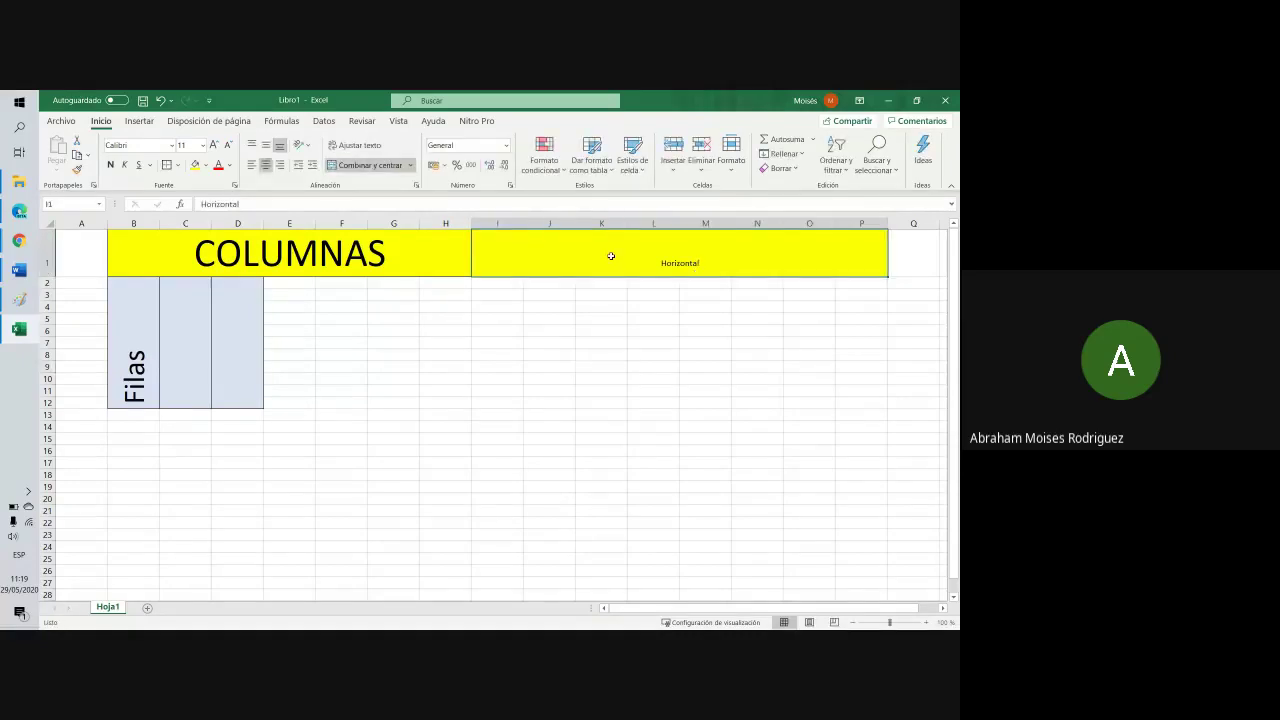
{"action": "left_click", "coordinate": [214, 145]}
{"action": "left_click", "coordinate": [214, 145]}
{"action": "left_click", "coordinate": [214, 145]}
{"action": "left_click", "coordinate": [214, 145]}
{"action": "left_click", "coordinate": [214, 145]}
{"action": "left_click", "coordinate": [214, 145]}
Merge and center cells I2:I12 below the "Horizontal" heading, and fill them with blue
{"action": "left_click", "coordinate": [180, 370]}
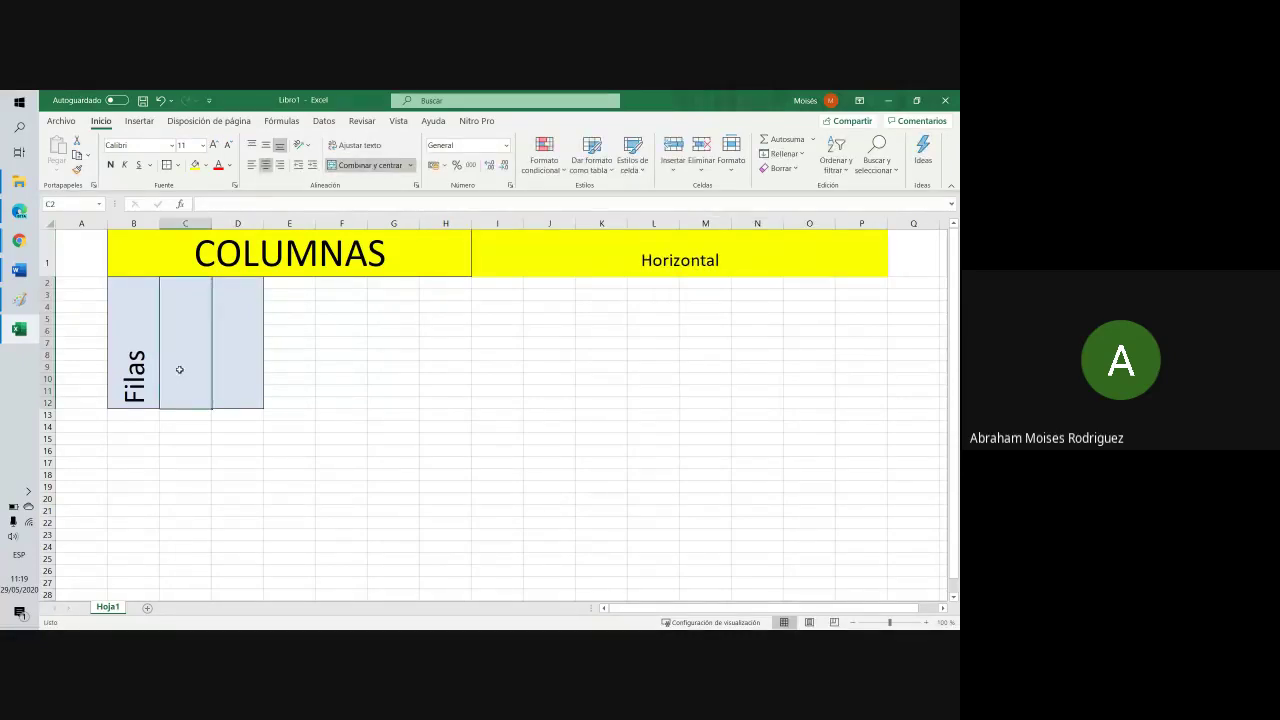
{"action": "left_click", "coordinate": [549, 320]}
{"action": "left_click_drag", "start_coordinate": [500, 281], "coordinate": [497, 402]}
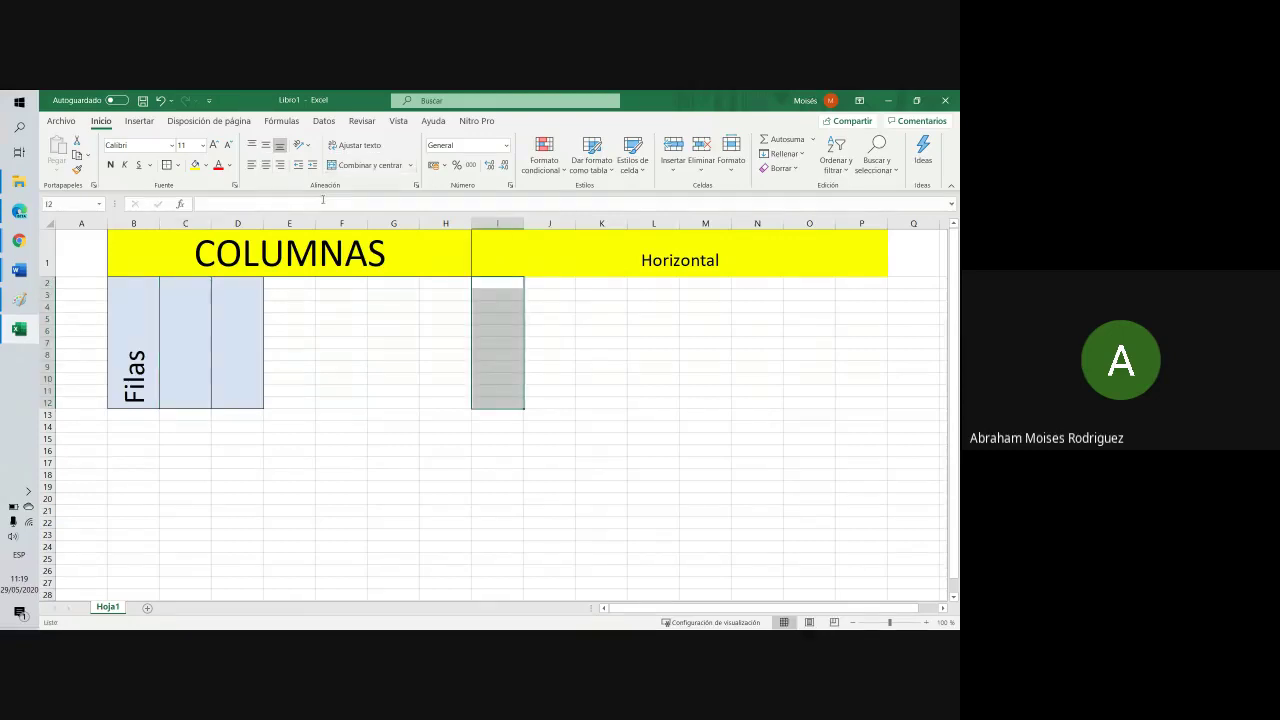
{"action": "left_click", "coordinate": [205, 165]}
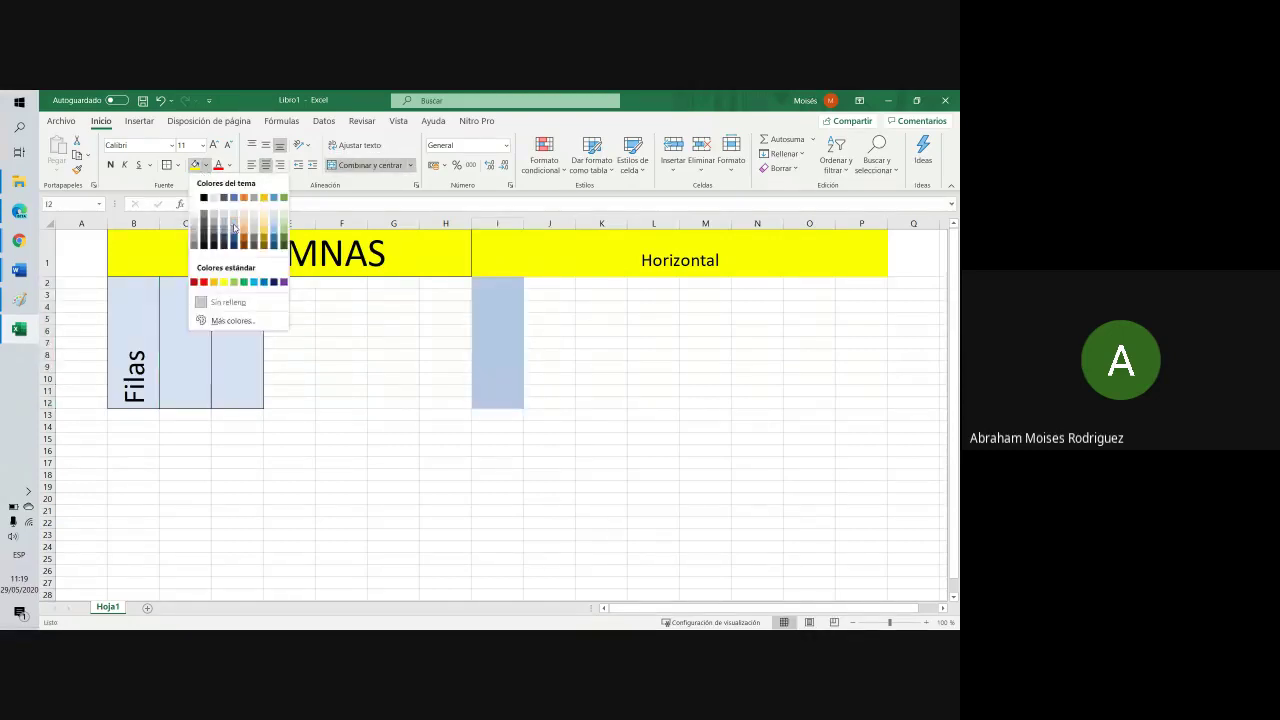
{"action": "left_click", "coordinate": [236, 198]}
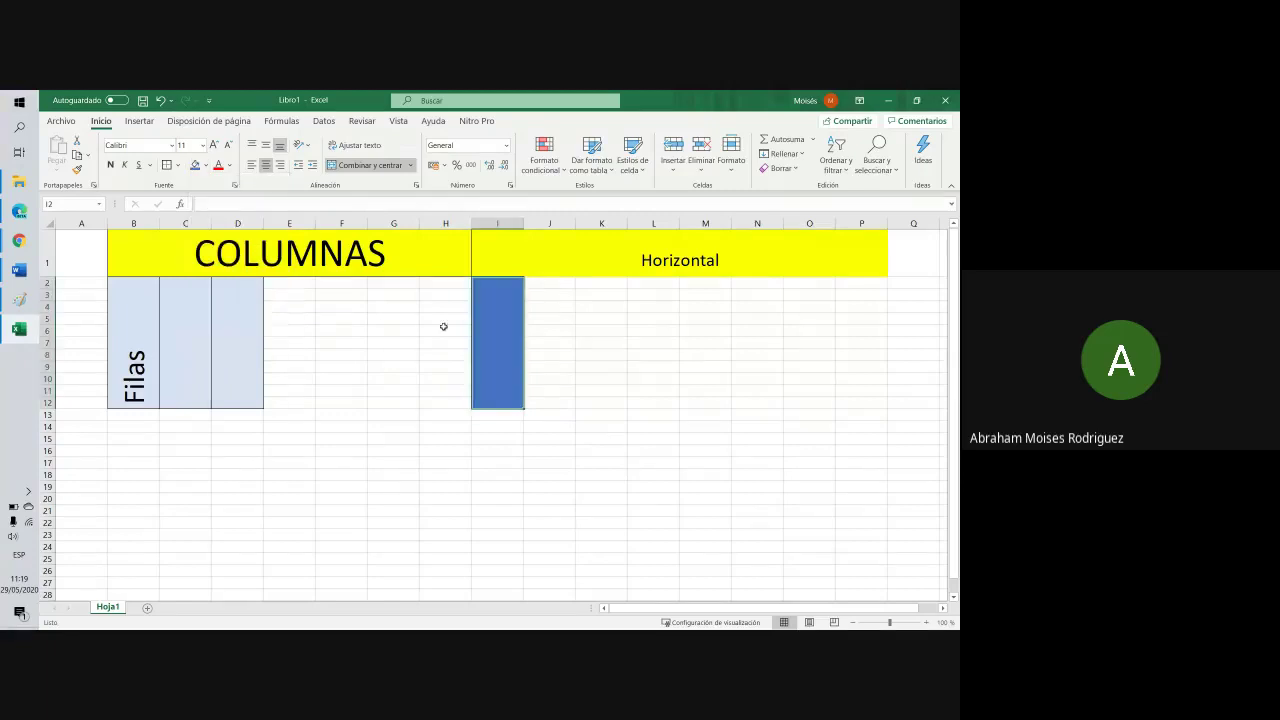
Enter "VERTICAL" in the merged blue cell I2:I12 and rotate its text downward
{"action": "type", "text": "VER"}
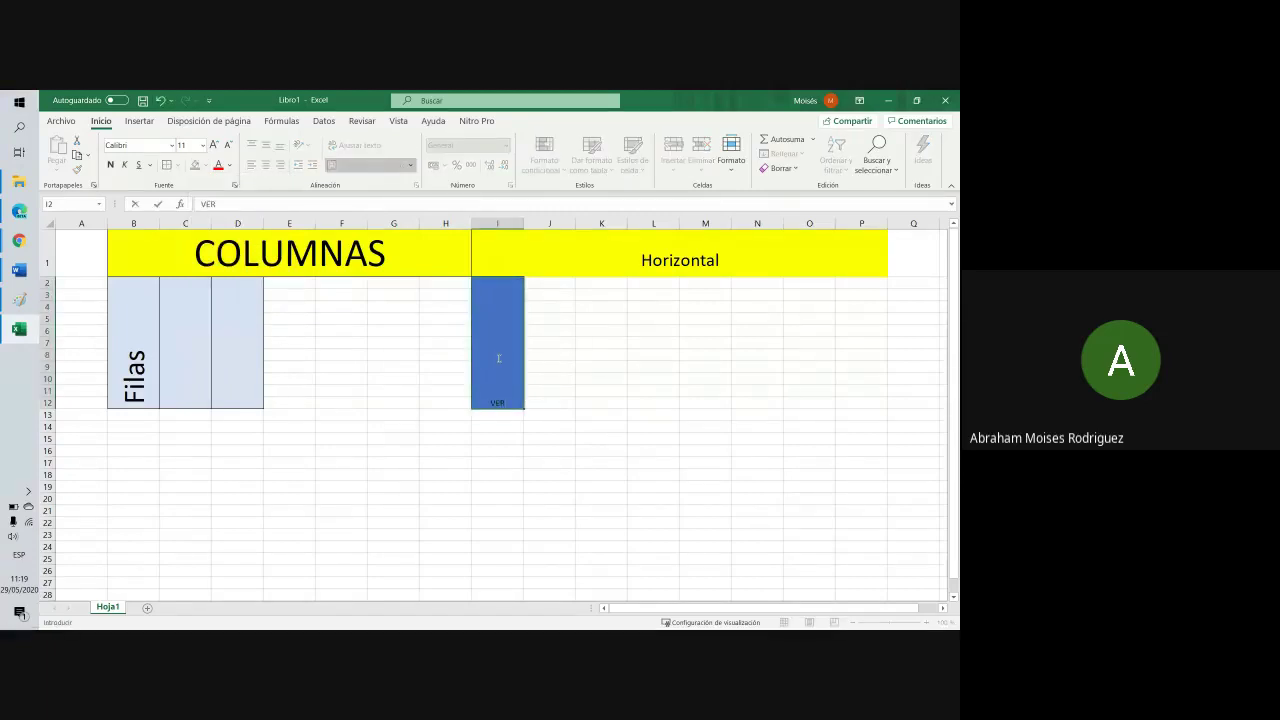
{"action": "type", "text": "TICAL"}
{"action": "left_click", "coordinate": [537, 377]}
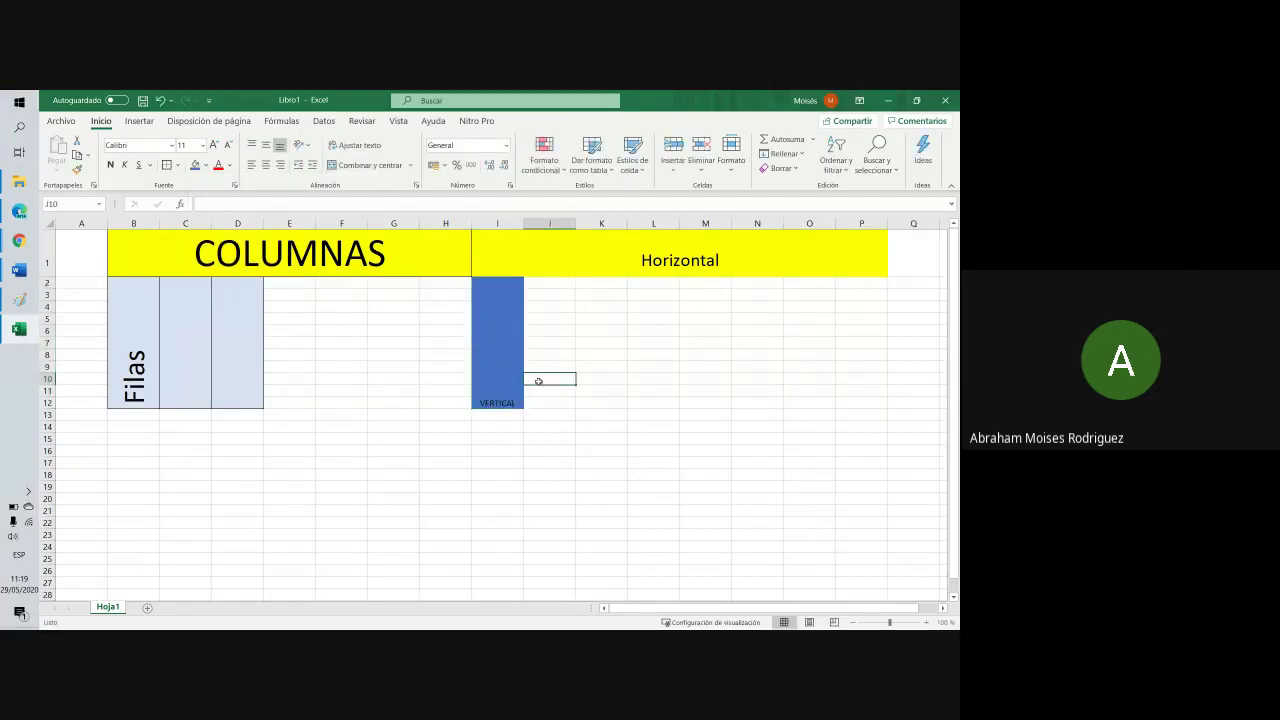
{"action": "left_click", "coordinate": [487, 375]}
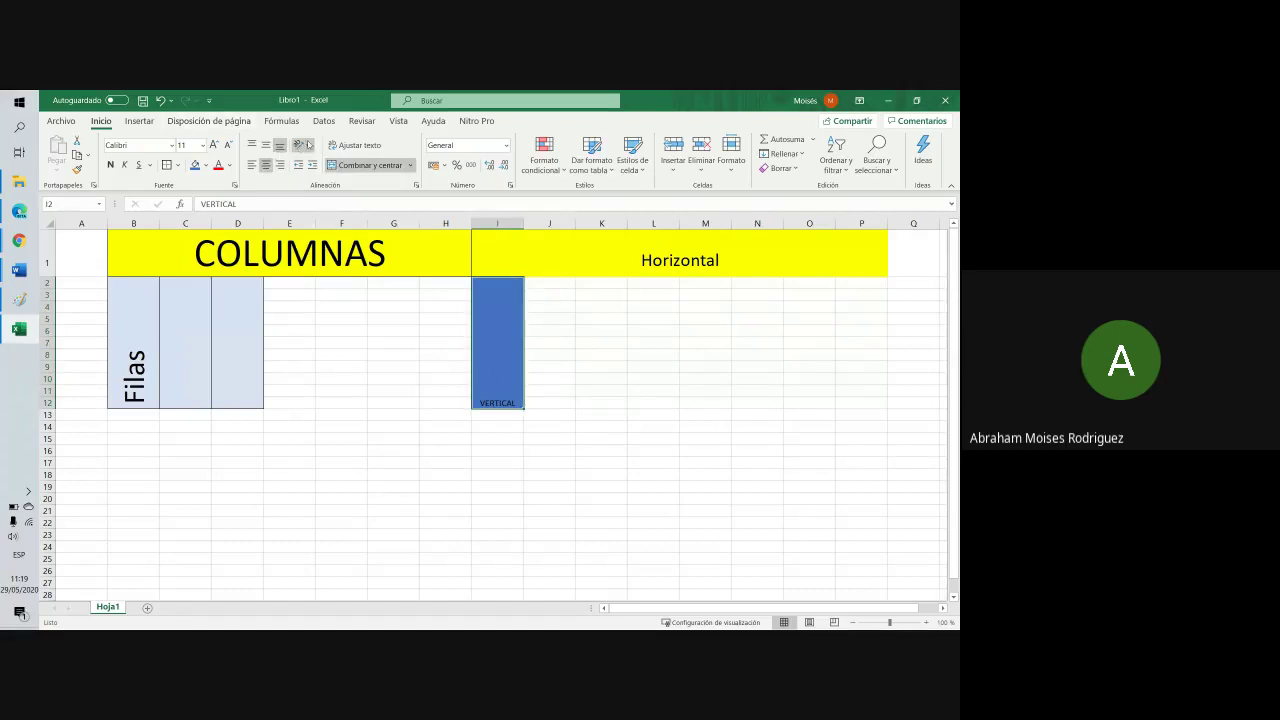
{"action": "left_click", "coordinate": [298, 146]}
{"action": "left_click", "coordinate": [340, 232]}
Change the fill of the merged "VERTICAL" cell I2:I12 to a lighter blue and enlarge its text
{"action": "left_click", "coordinate": [201, 168]}
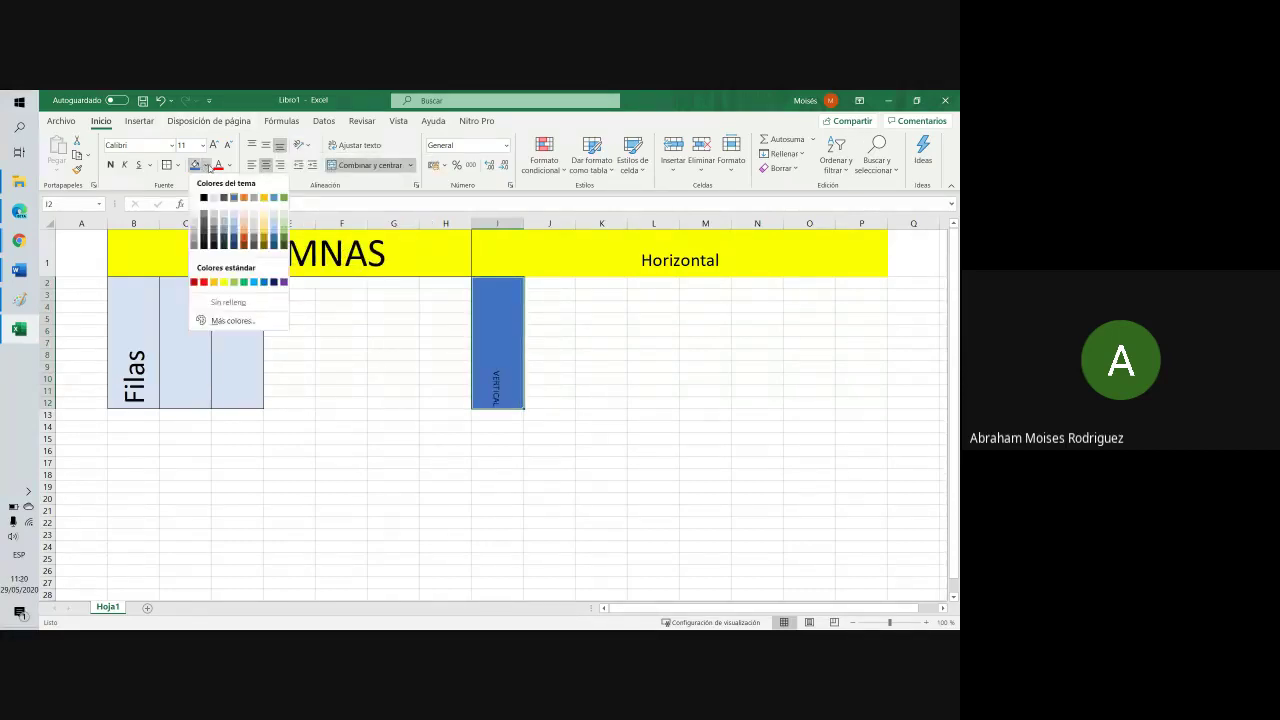
{"action": "left_click", "coordinate": [231, 222]}
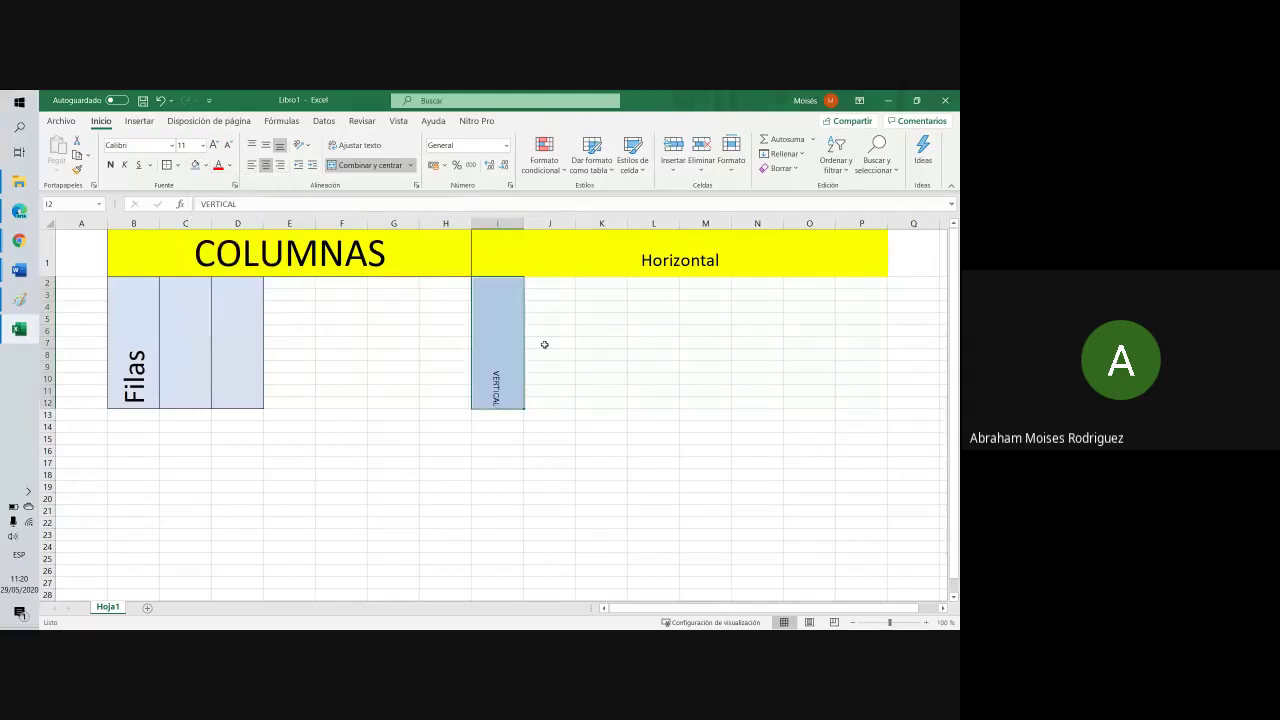
{"action": "left_click", "coordinate": [212, 146]}
{"action": "left_click", "coordinate": [212, 146]}
{"action": "left_click", "coordinate": [212, 146]}
{"action": "left_click", "coordinate": [212, 146]}
{"action": "left_click", "coordinate": [212, 146]}
{"action": "left_click", "coordinate": [212, 146]}
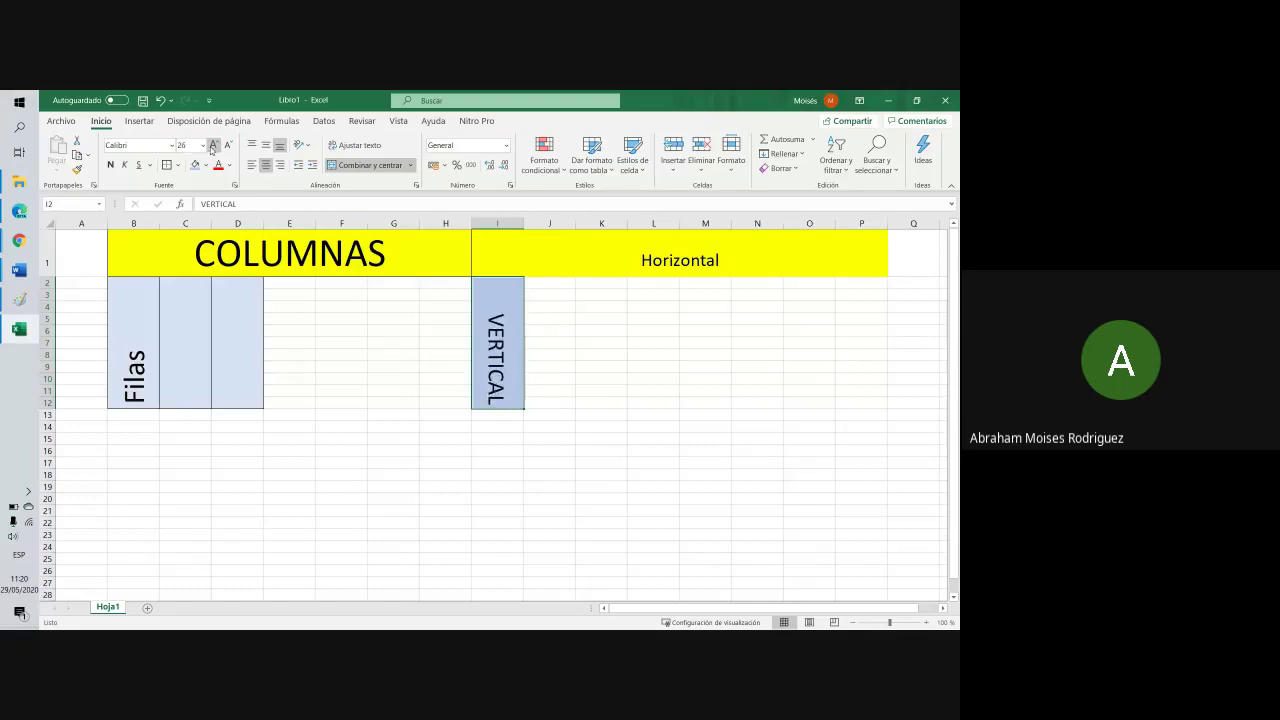
{"action": "left_click", "coordinate": [212, 146]}
{"action": "left_click", "coordinate": [212, 146]}
{"action": "left_click", "coordinate": [543, 436]}
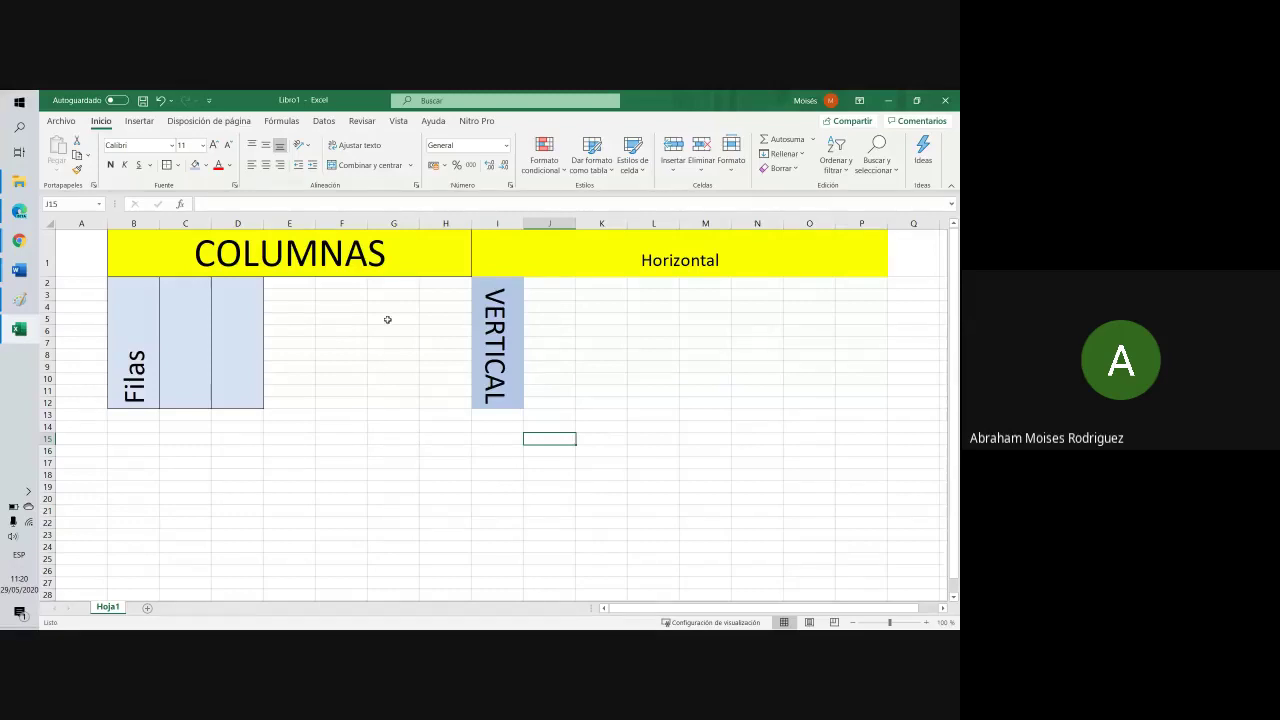
Replace the "COLUMNAS" heading in merged cell B1:H1 with "CAMPOS"
{"action": "left_click", "coordinate": [289, 264]}
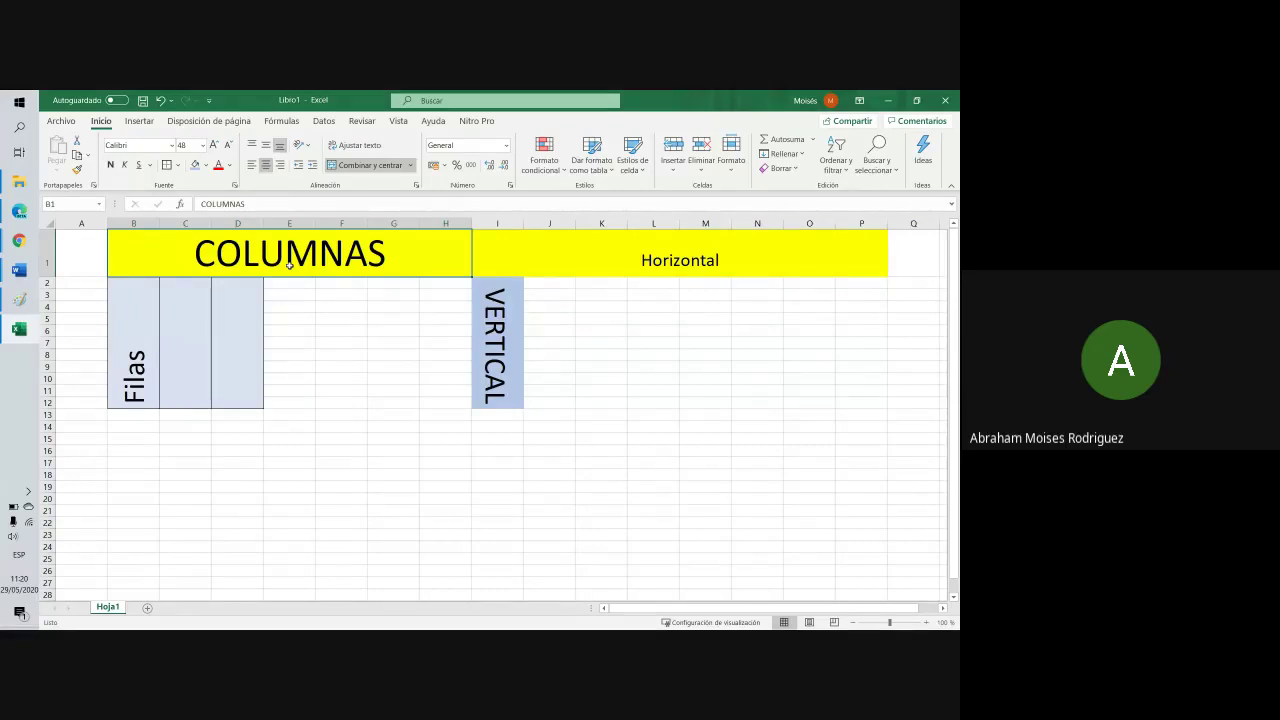
{"action": "type", "text": "ca"}
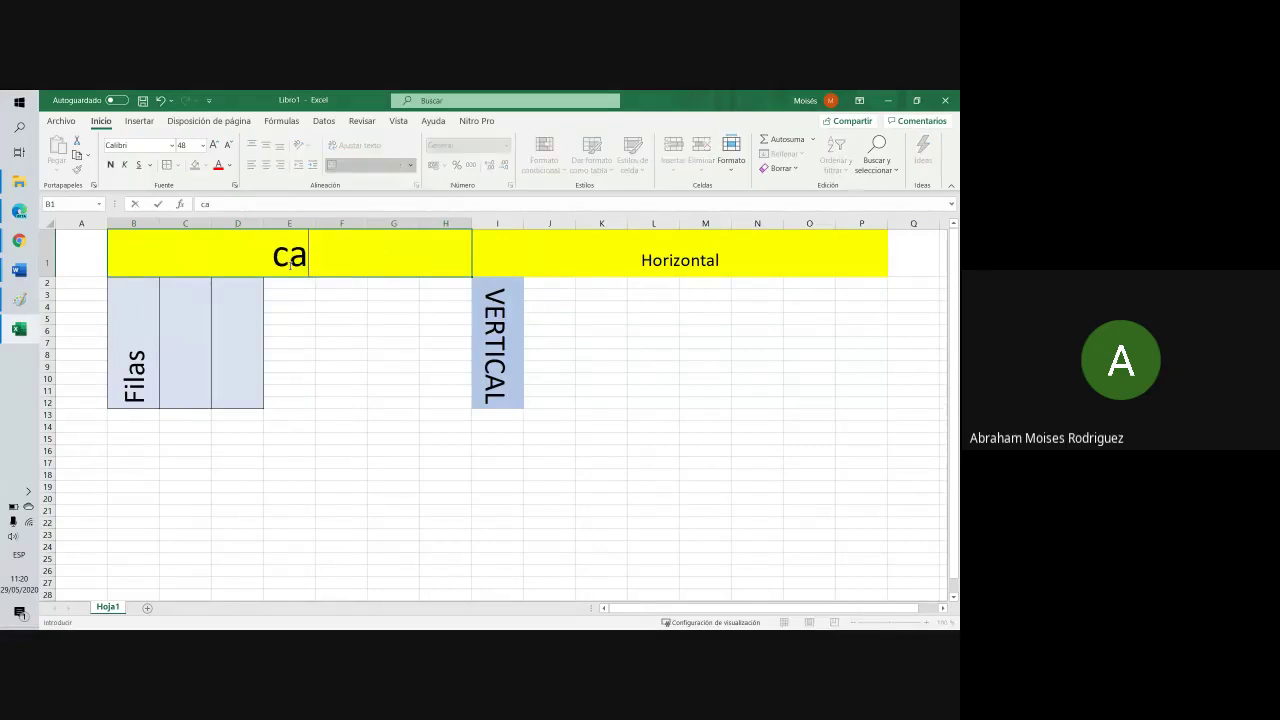
{"action": "key", "text": "BackSpace"}
{"action": "type", "text": "AMPOS"}
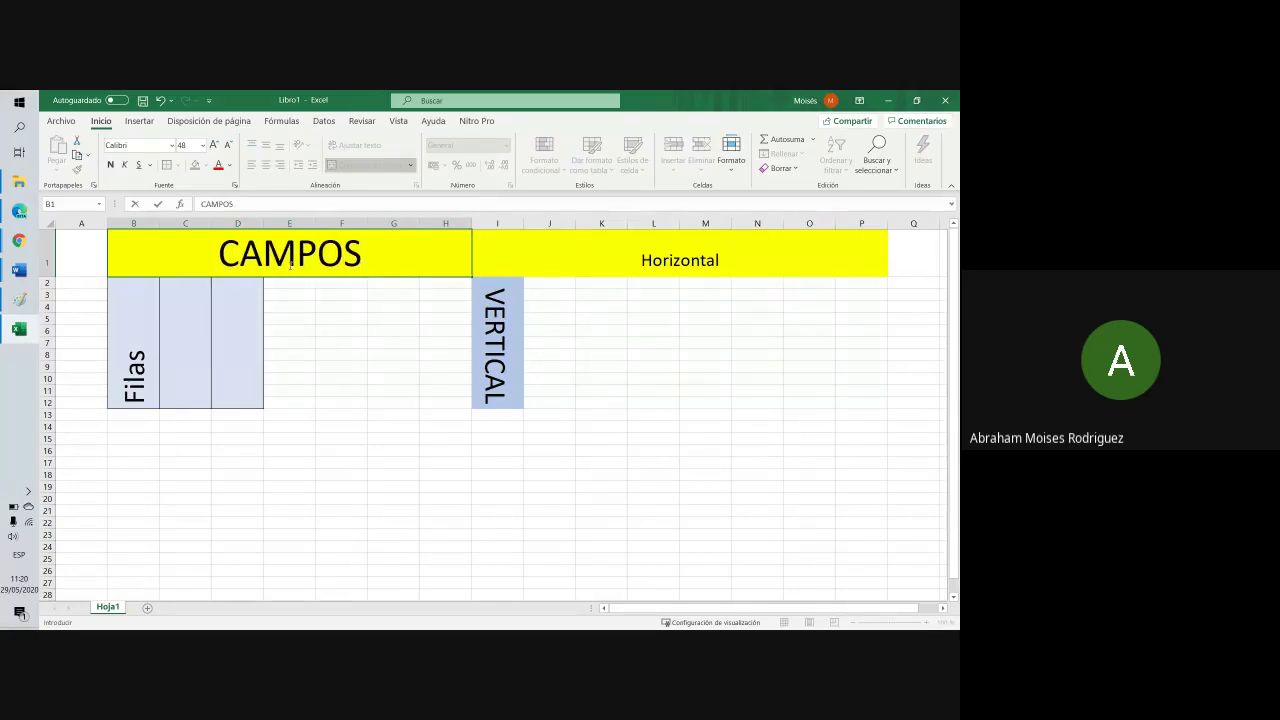
Replace "Filas" in the merged cell B2:B12 with "REGISTROS" and reduce its font size to 28
{"action": "left_click", "coordinate": [135, 375]}
{"action": "type", "text": "REGISTROS"}
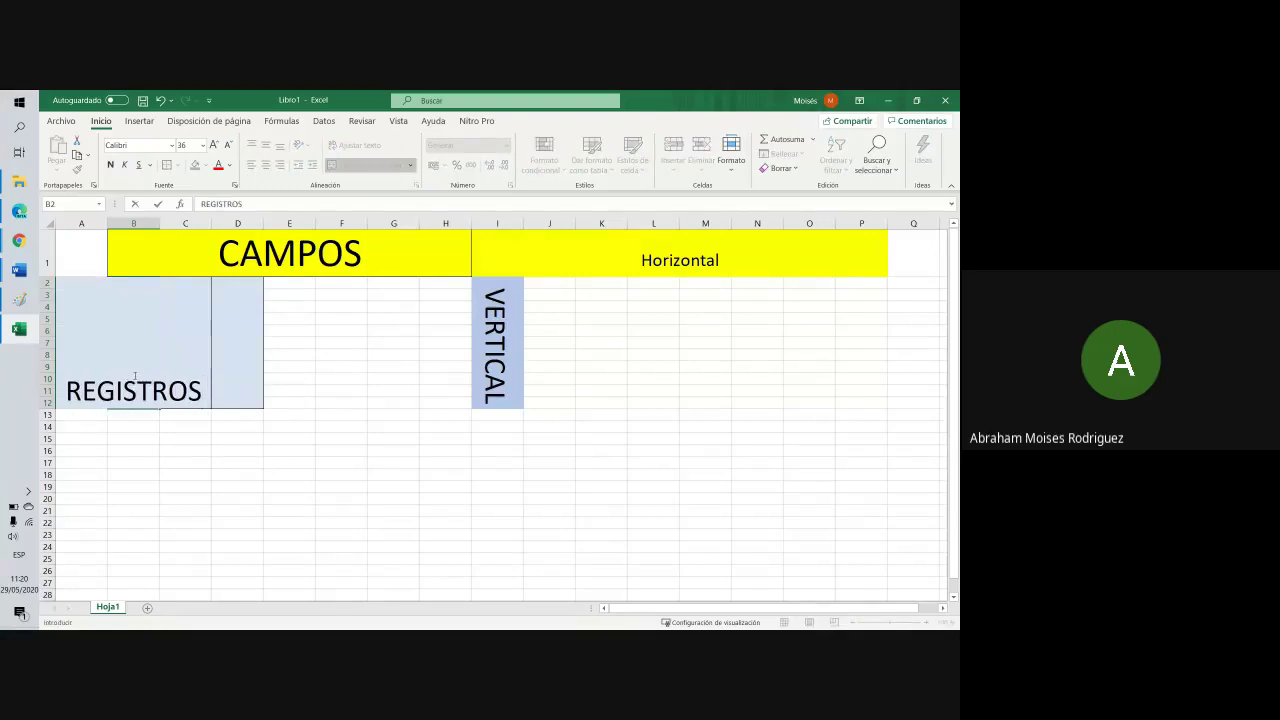
{"action": "key", "text": "Return"}
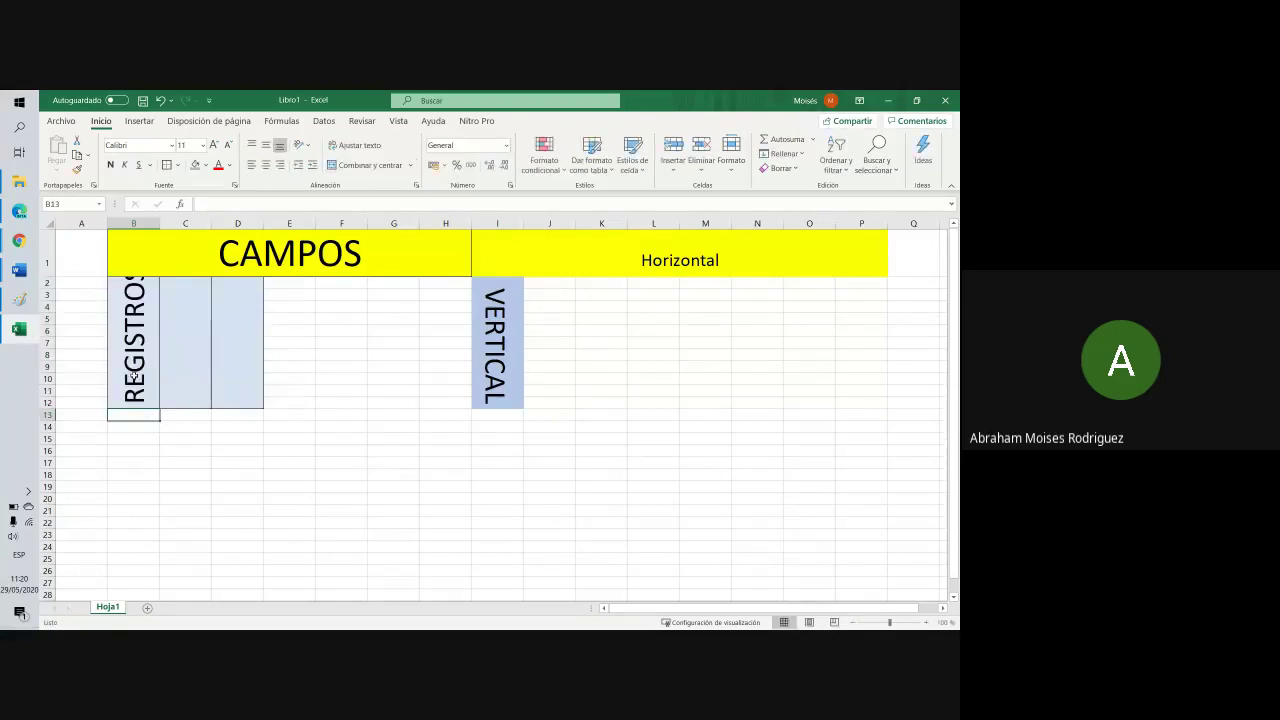
{"action": "left_click", "coordinate": [136, 340]}
{"action": "left_click", "coordinate": [227, 145]}
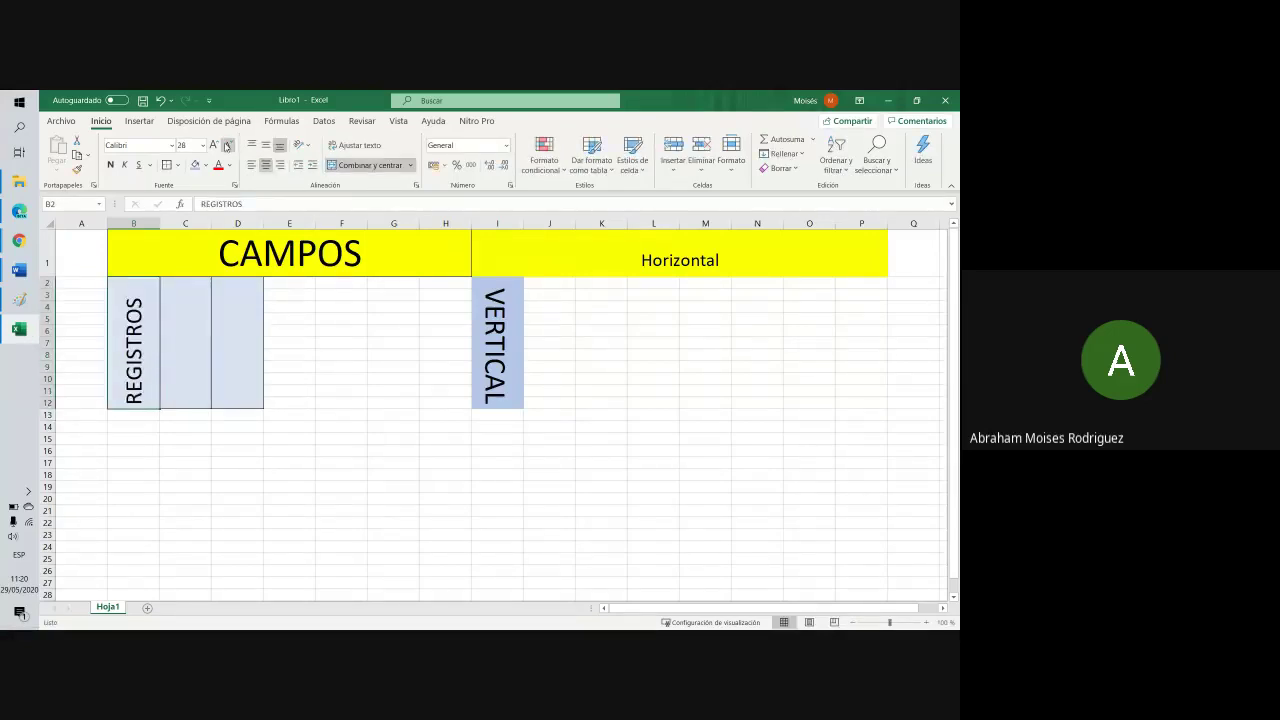
{"action": "left_click", "coordinate": [340, 378]}
{"action": "left_click", "coordinate": [323, 268]}
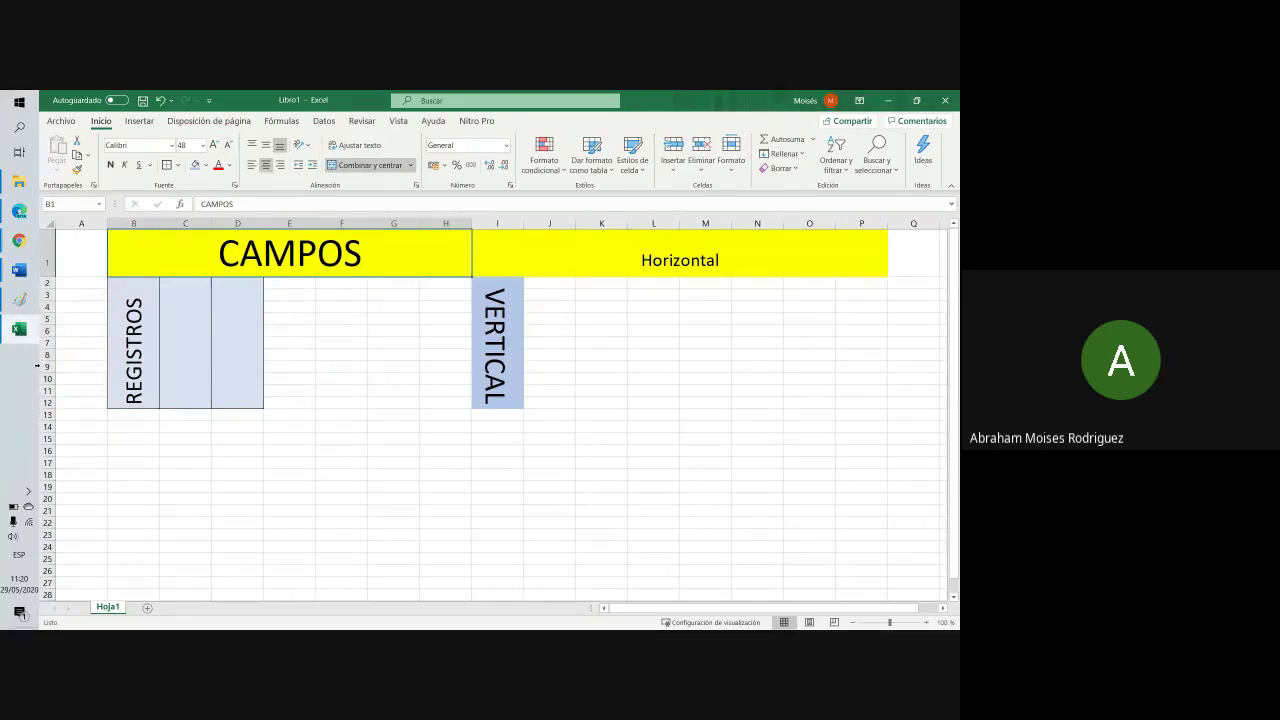
Switch to the second-unit lab document in Word and delete the duplicate question 7, "¿Qué es un registro?", from the I Serie list
{"action": "mouse_move", "coordinate": [38, 279]}
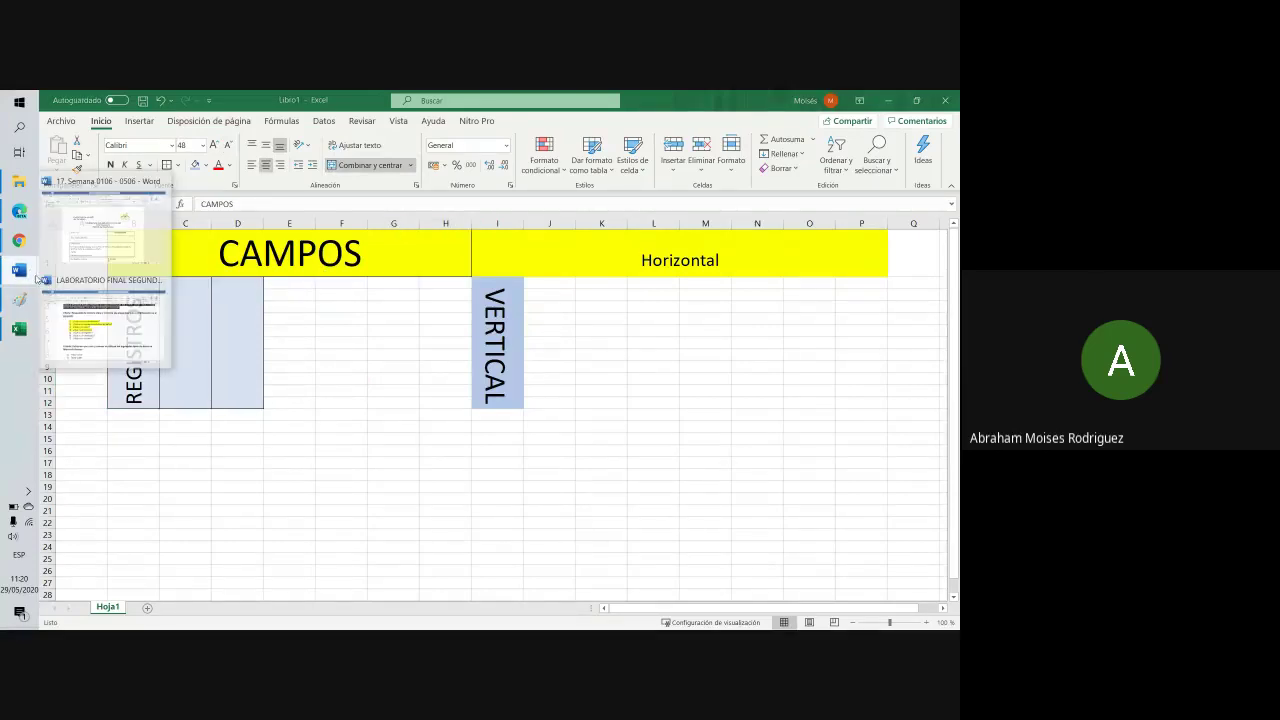
{"action": "left_click", "coordinate": [88, 338]}
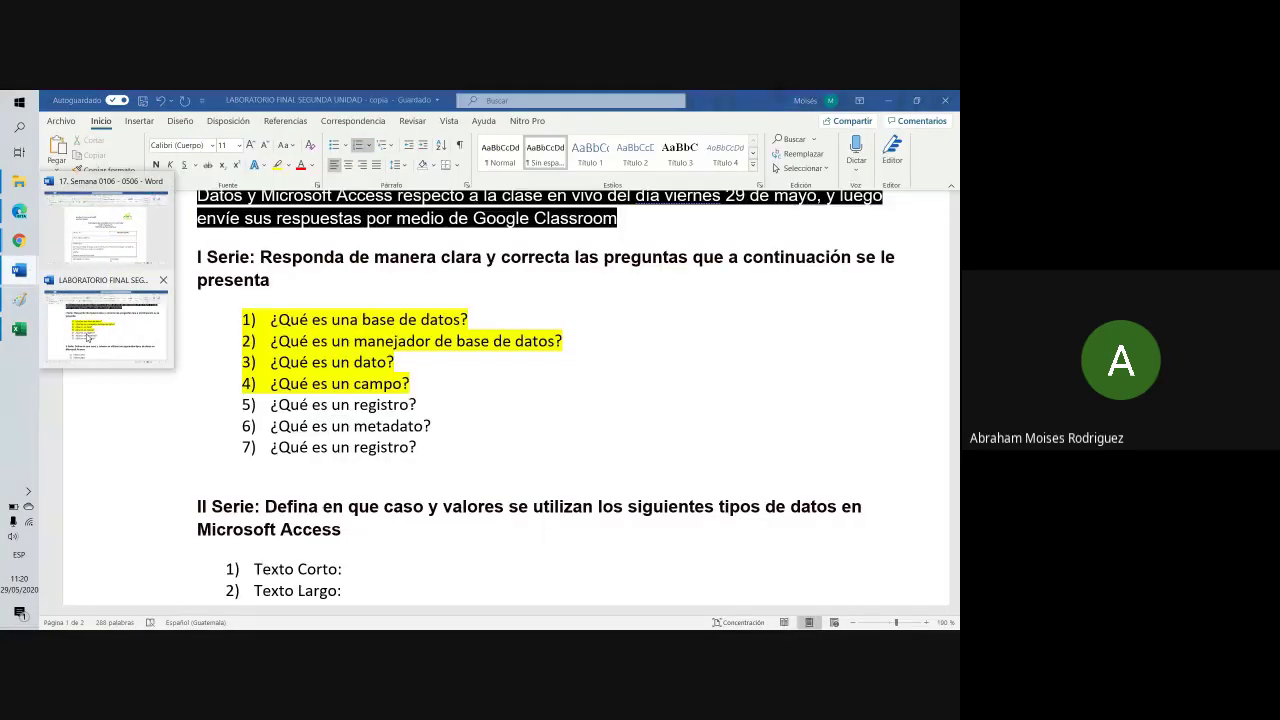
{"action": "left_click_drag", "start_coordinate": [424, 407], "coordinate": [240, 405]}
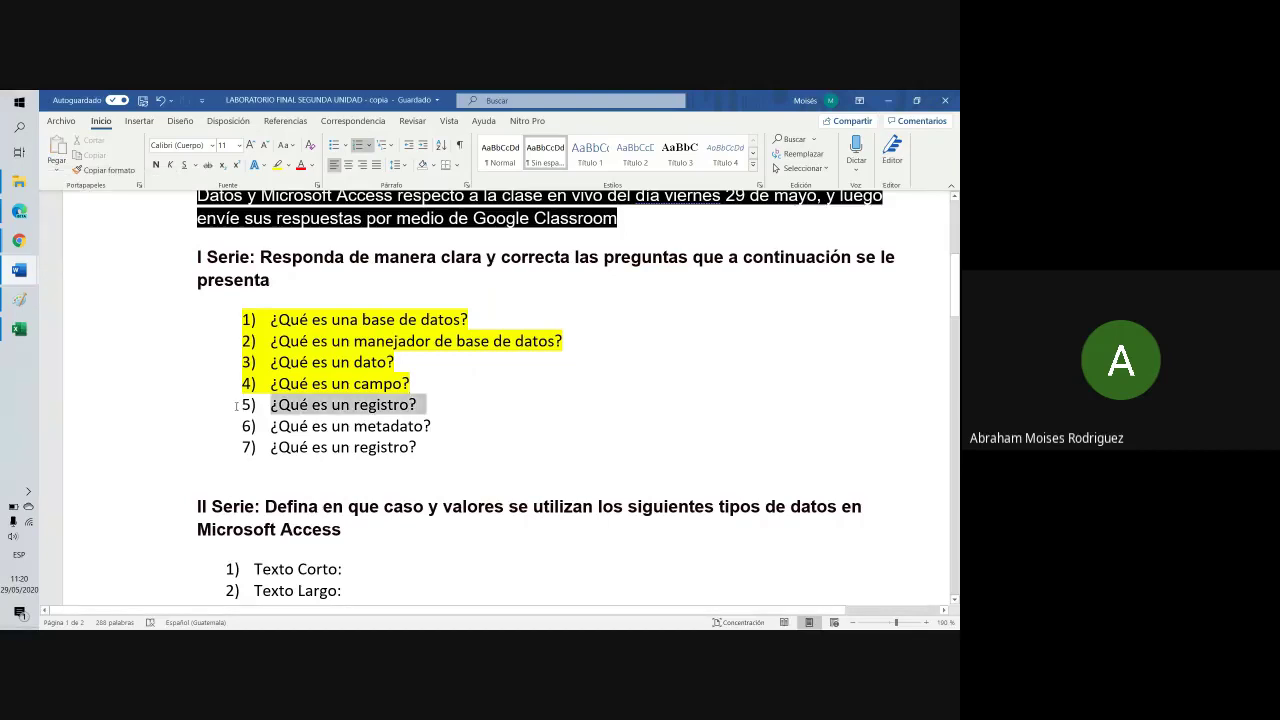
{"action": "left_click", "coordinate": [497, 423]}
{"action": "left_click_drag", "start_coordinate": [424, 406], "coordinate": [266, 404]}
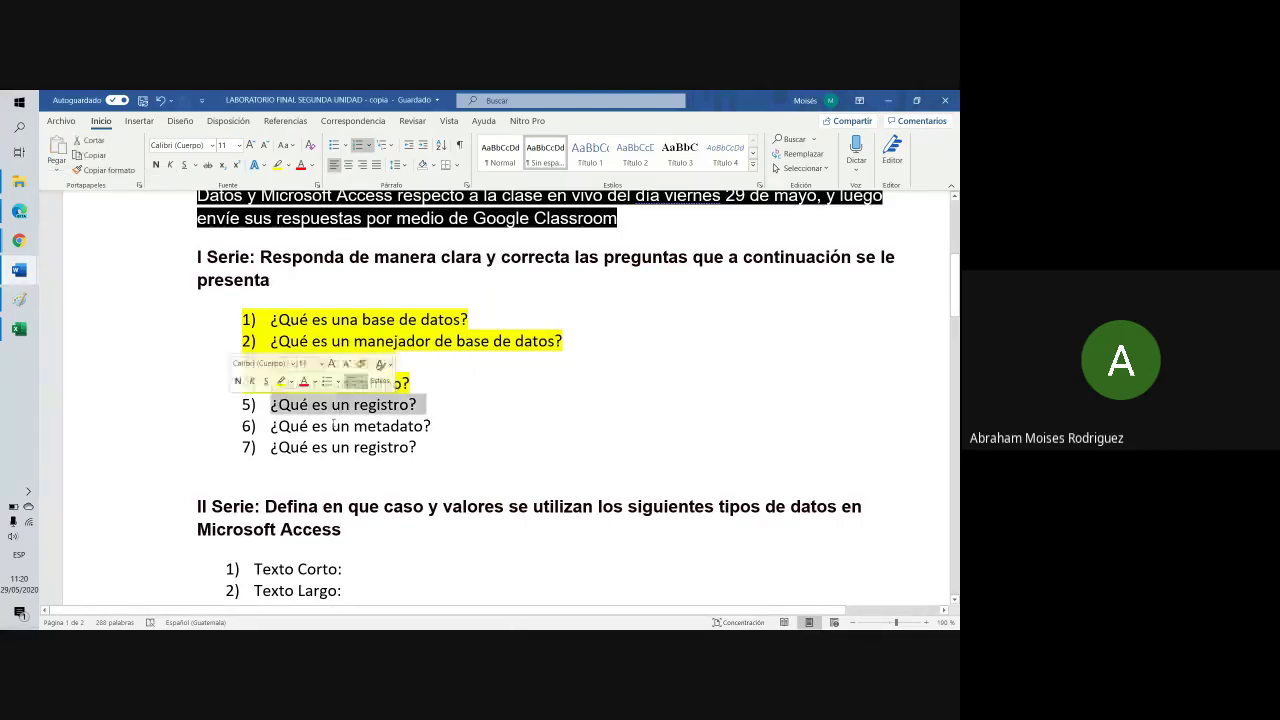
{"action": "left_click_drag", "start_coordinate": [424, 448], "coordinate": [265, 457]}
{"action": "left_click", "coordinate": [424, 408]}
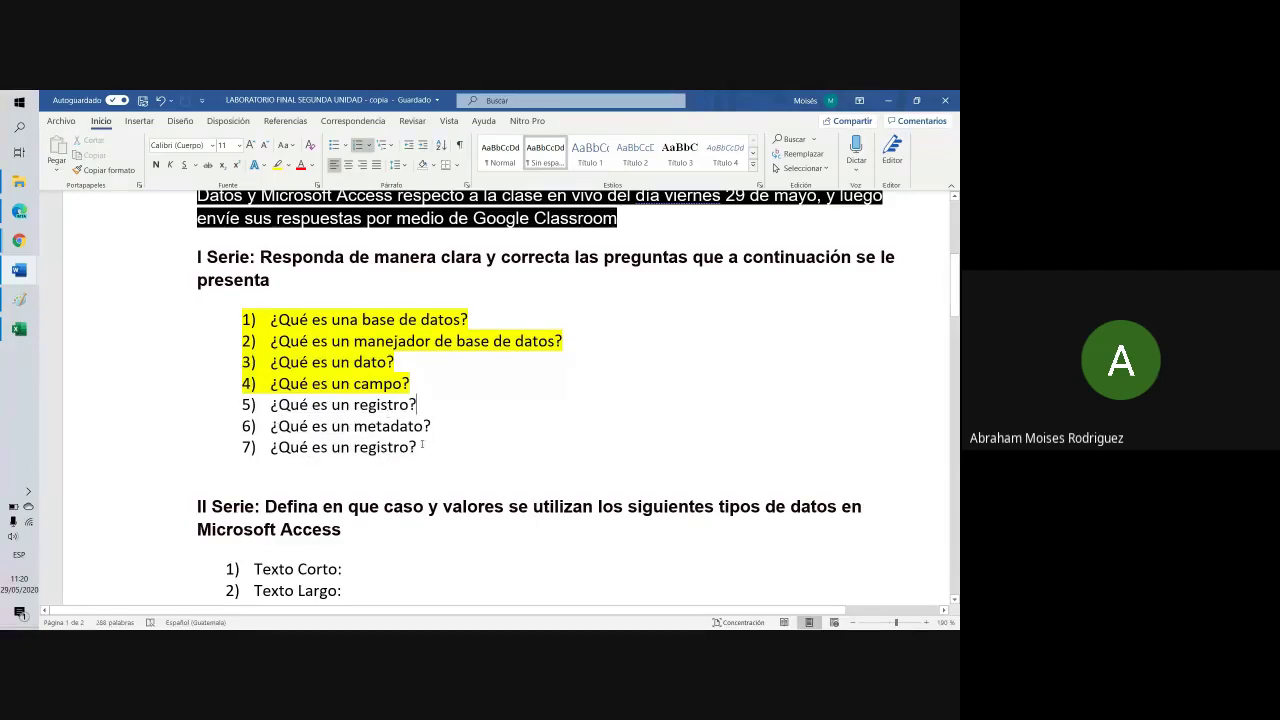
{"action": "triple_click", "coordinate": [421, 446]}
{"action": "key", "text": "Delete"}
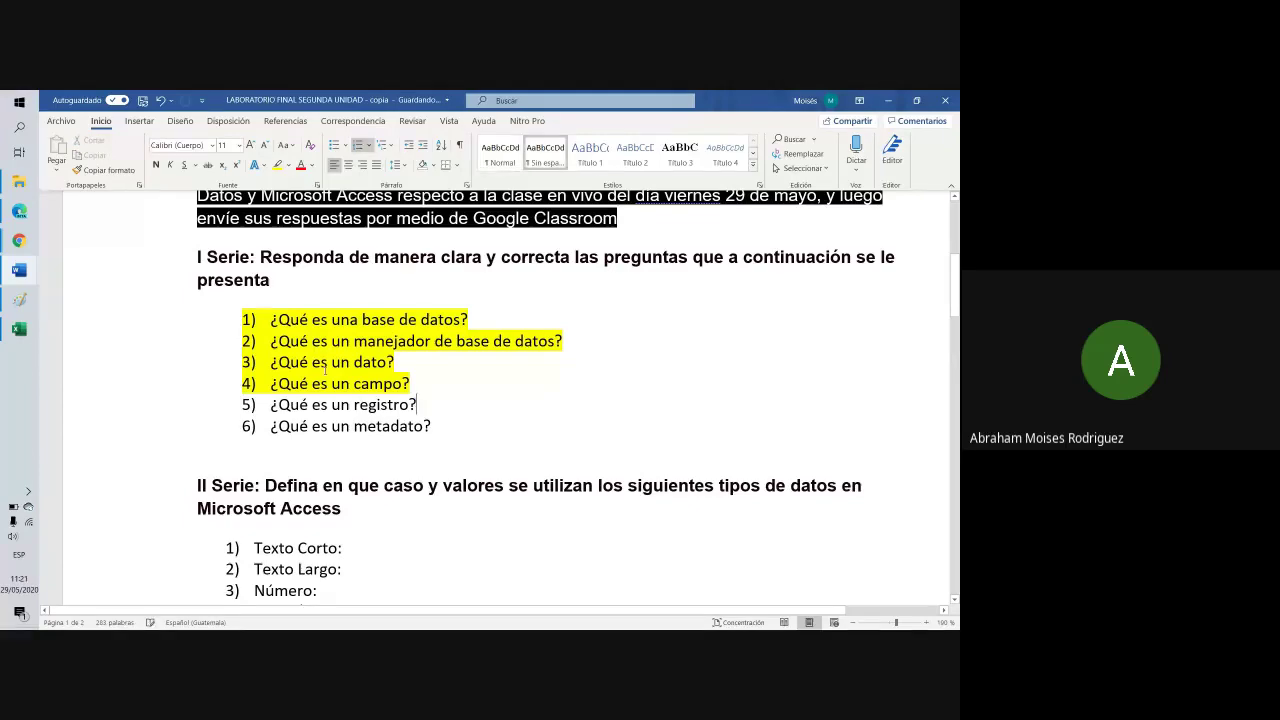
Switch back to the Excel workbook and select the "CAMPOS" heading
{"action": "mouse_move", "coordinate": [19, 240]}
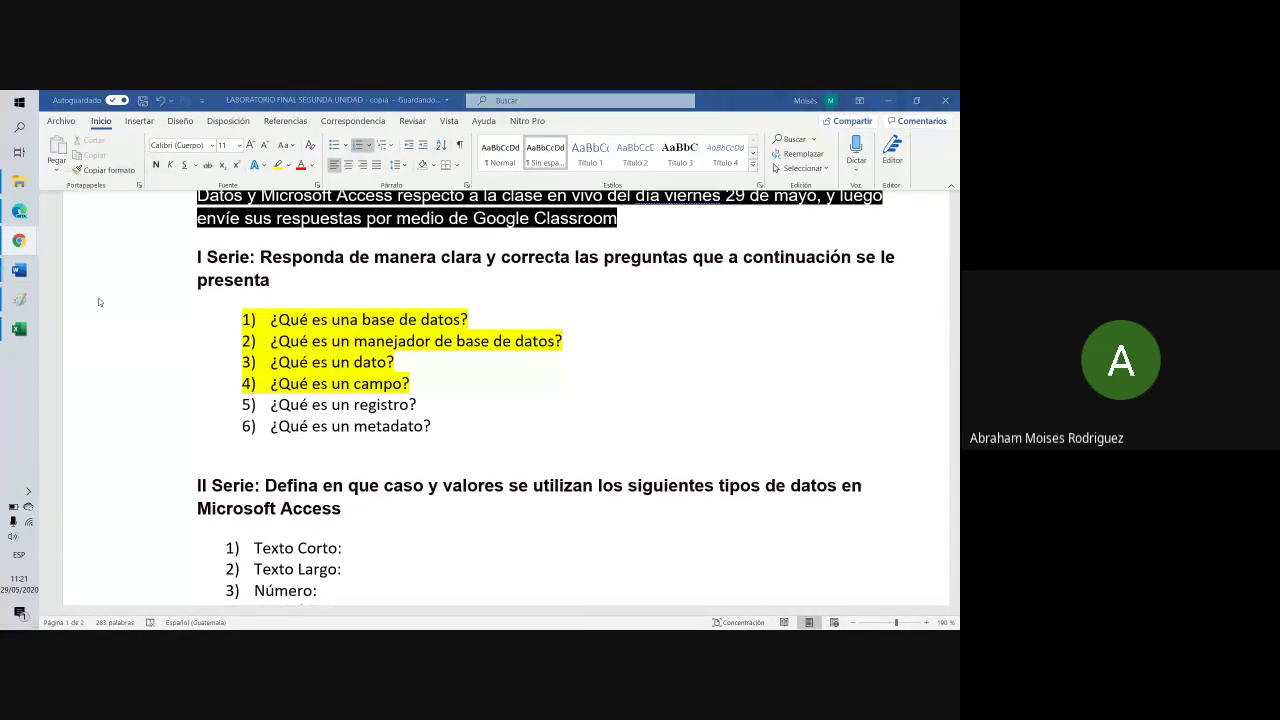
{"action": "left_click", "coordinate": [19, 328]}
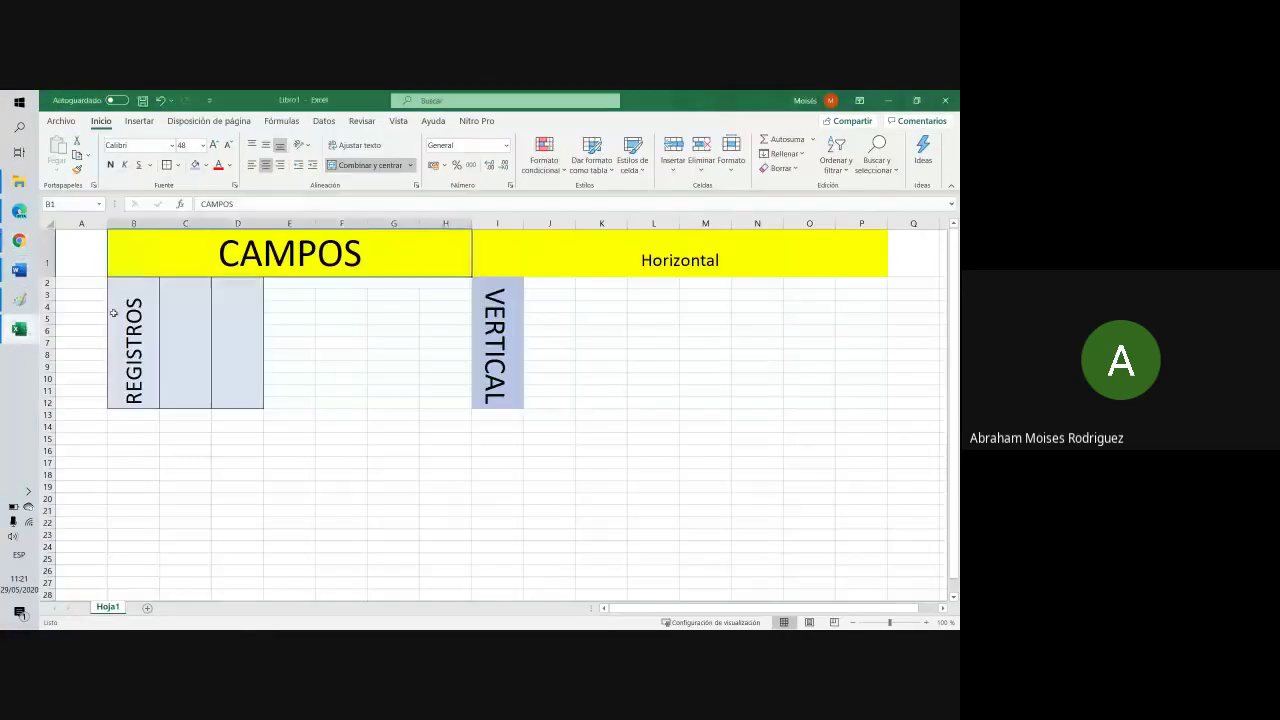
{"action": "left_click", "coordinate": [189, 282]}
{"action": "left_click", "coordinate": [191, 271]}
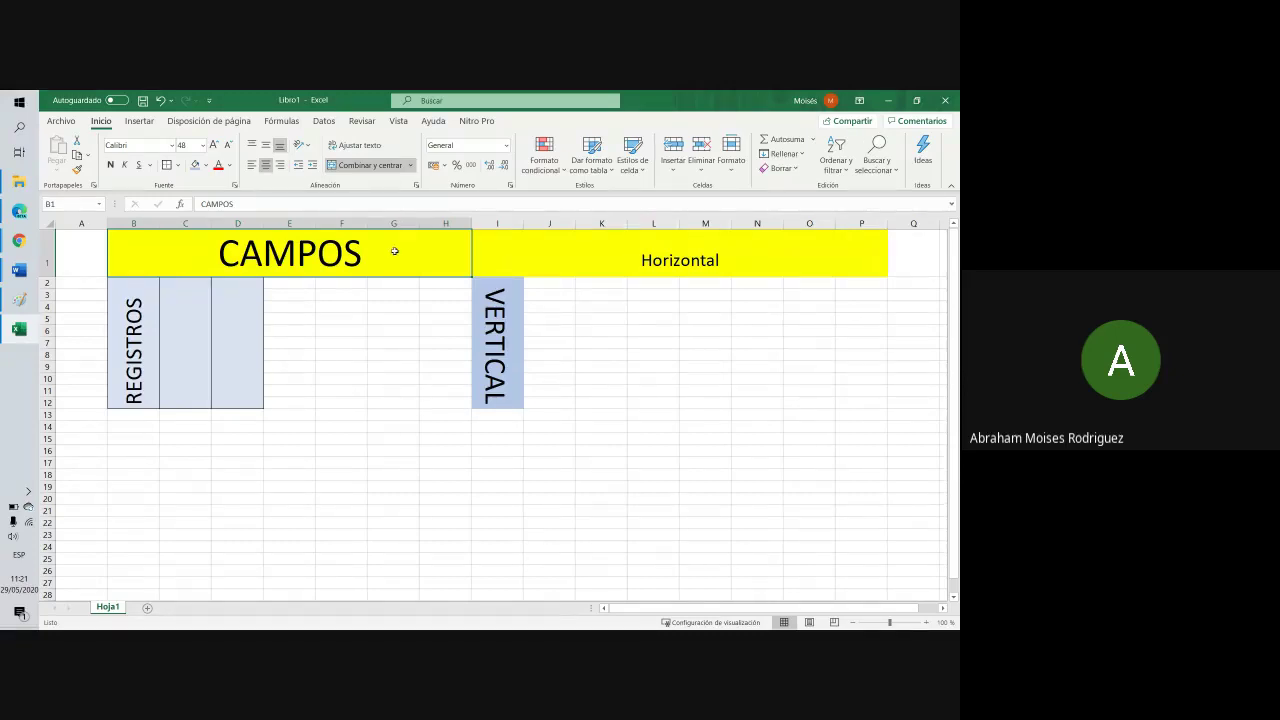
Replace the "Horizontal" heading in merged cell I1:P1 with the example field name "NOMBRE"
{"action": "left_click", "coordinate": [602, 254]}
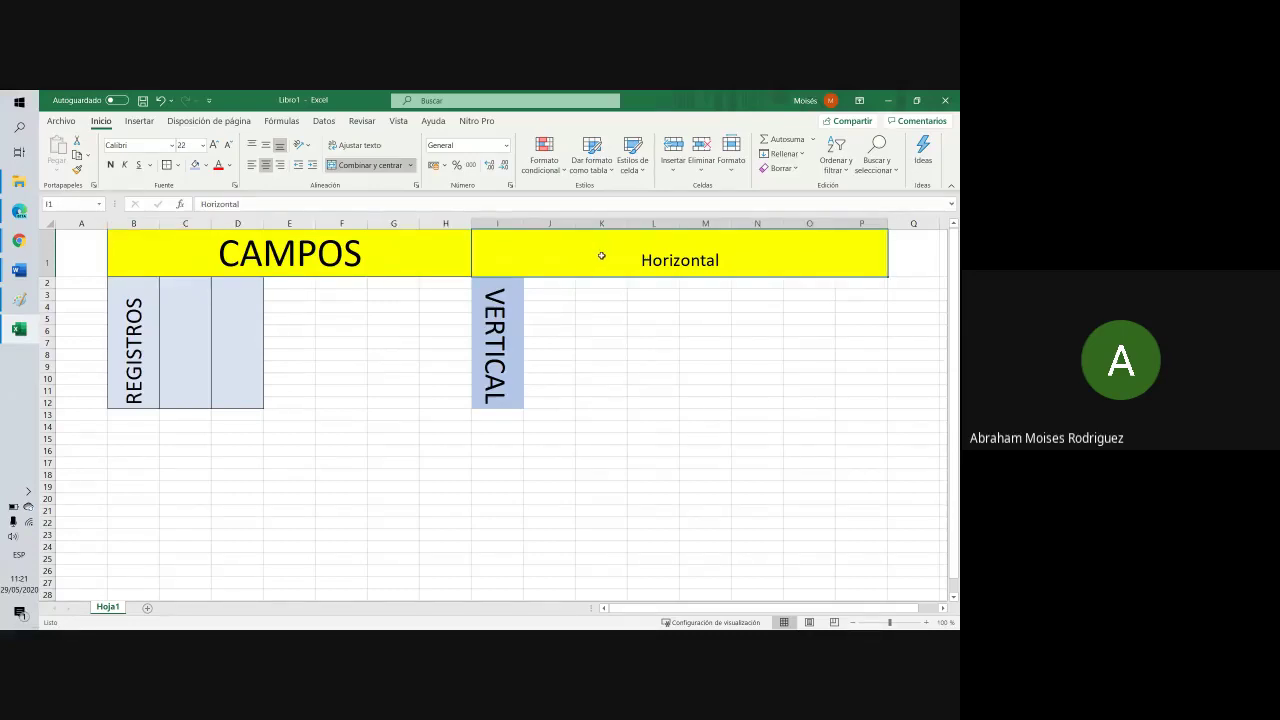
{"action": "type", "text": "no"}
{"action": "key", "text": "BackSpace"}
{"action": "key", "text": "BackSpace"}
{"action": "type", "text": "NO"}
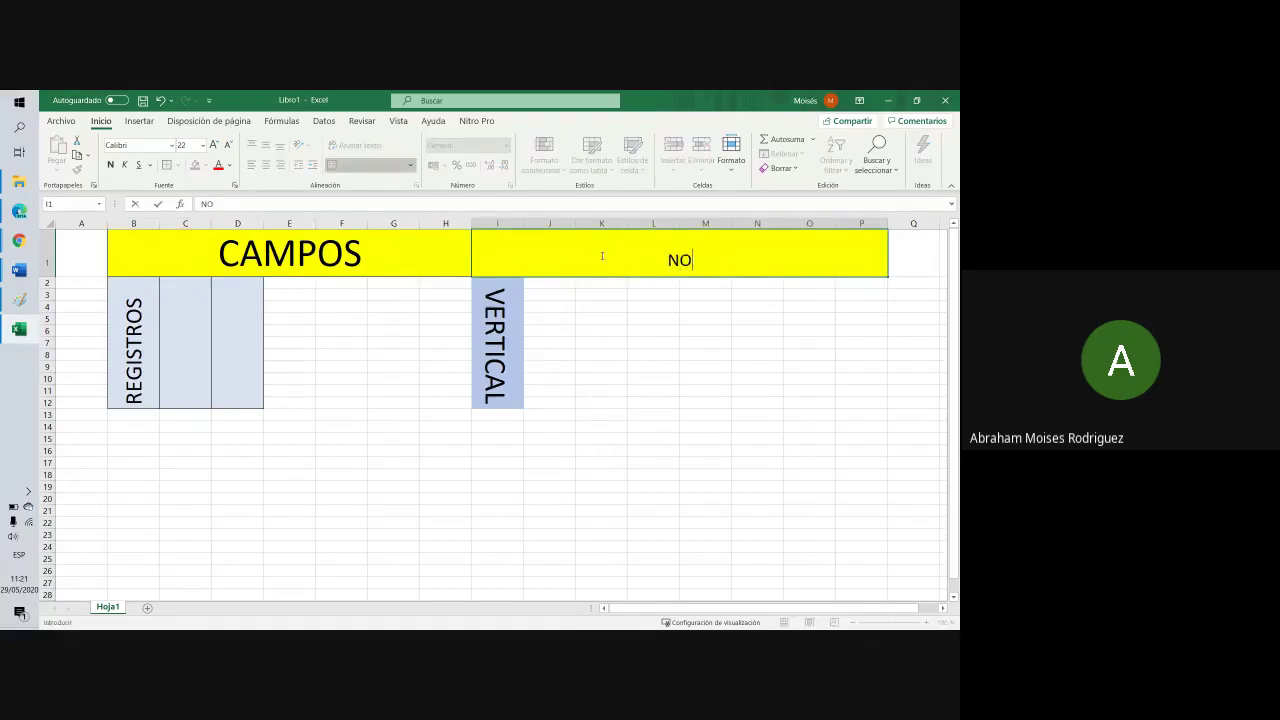
{"action": "type", "text": "MBRE"}
{"action": "left_click", "coordinate": [752, 376]}
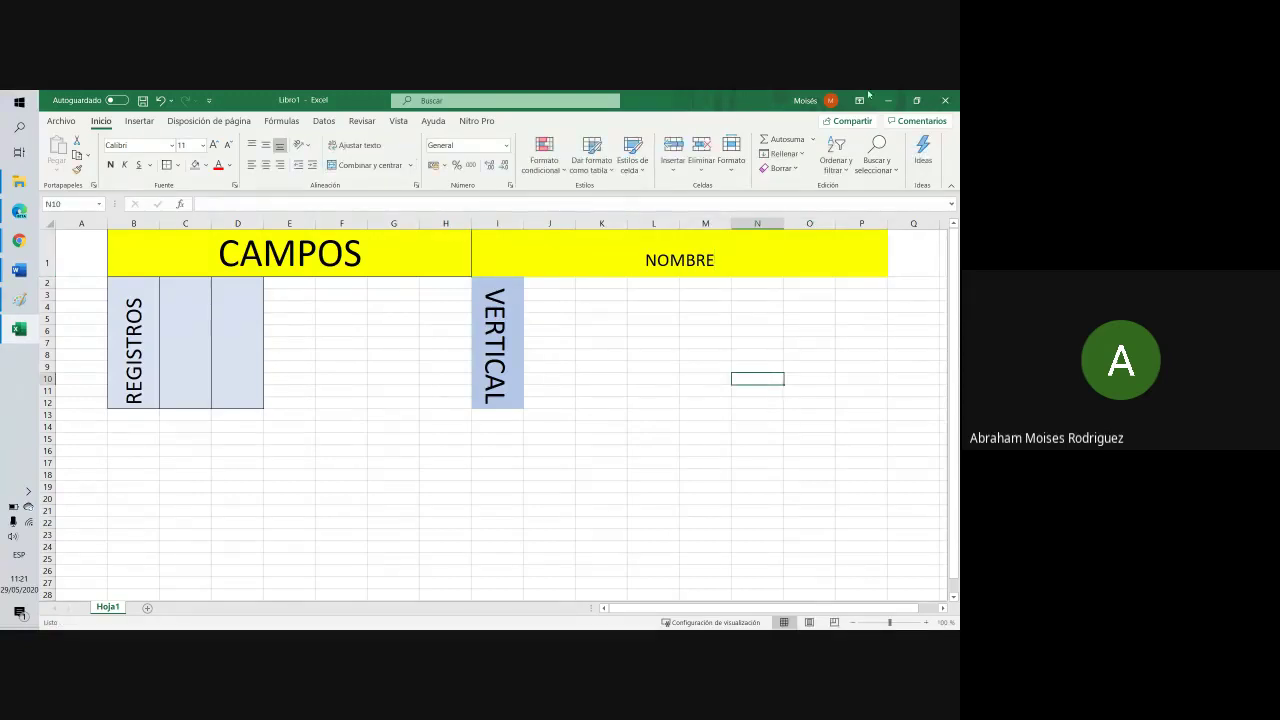
{"action": "key", "text": "alt+Tab"}
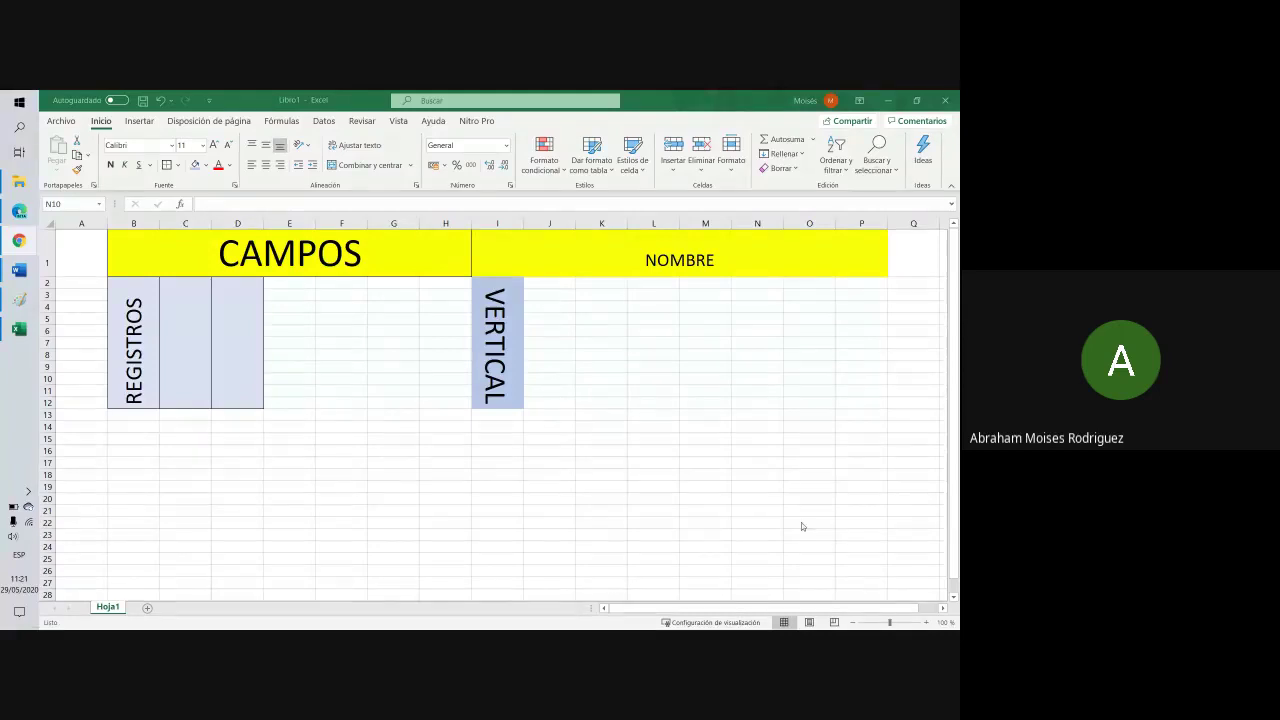
{"action": "key", "text": "alt+Tab"}
{"action": "left_click", "coordinate": [653, 240]}
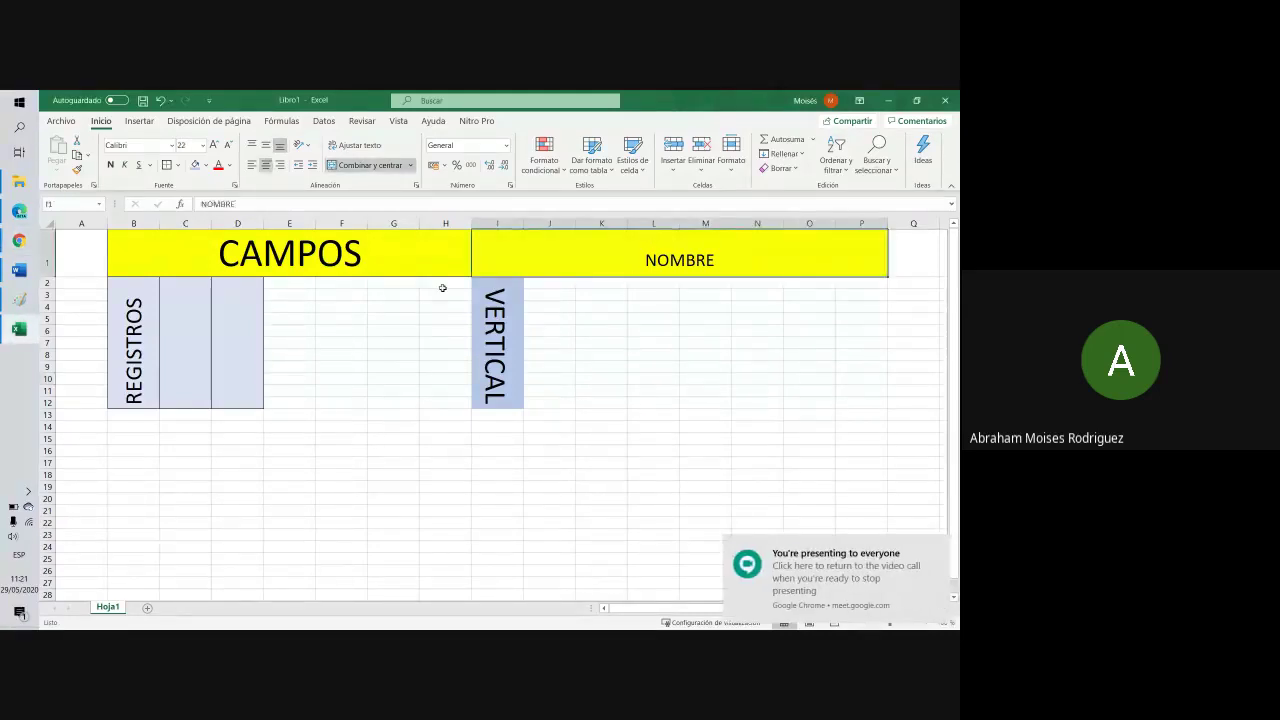
{"action": "left_click", "coordinate": [338, 280]}
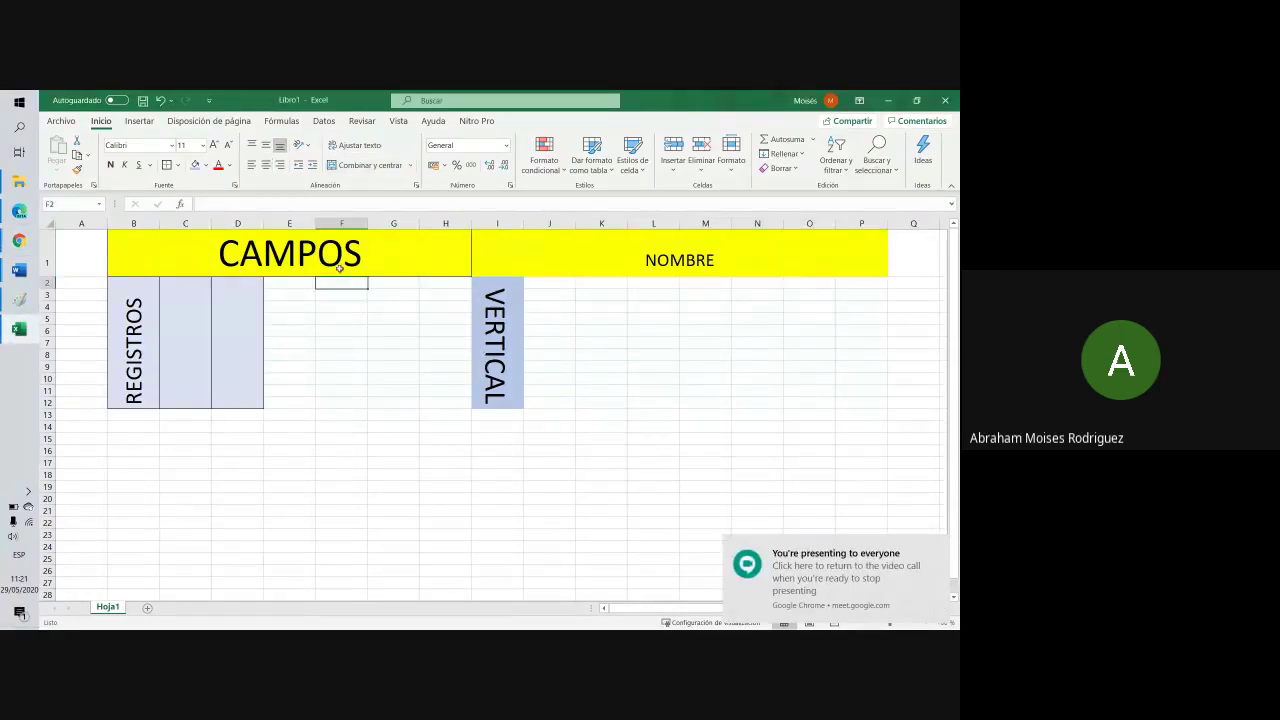
{"action": "left_click", "coordinate": [339, 263]}
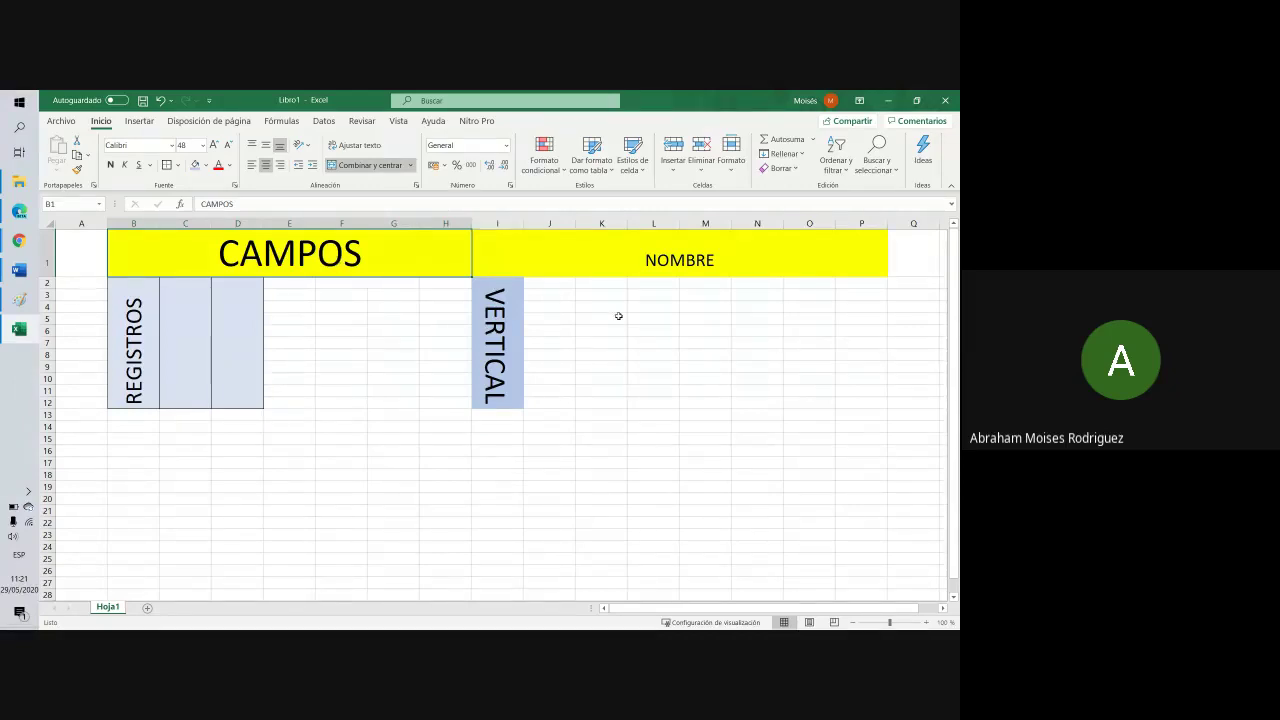
{"action": "left_click", "coordinate": [636, 291]}
{"action": "left_click", "coordinate": [648, 244]}
{"action": "left_click", "coordinate": [634, 343]}
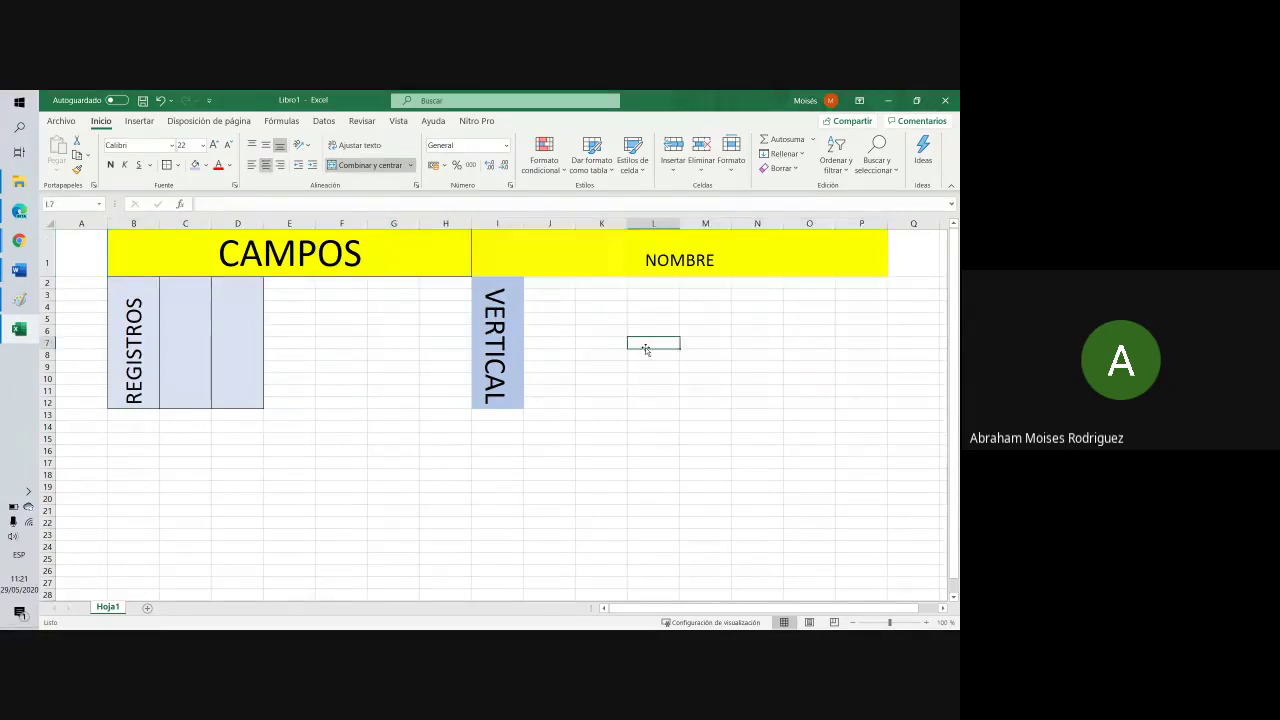
Enter the example field names "edad" and "genero" one after the other in the yellow heading cell I1:P1
{"action": "left_click", "coordinate": [646, 260]}
{"action": "type", "text": "edad"}
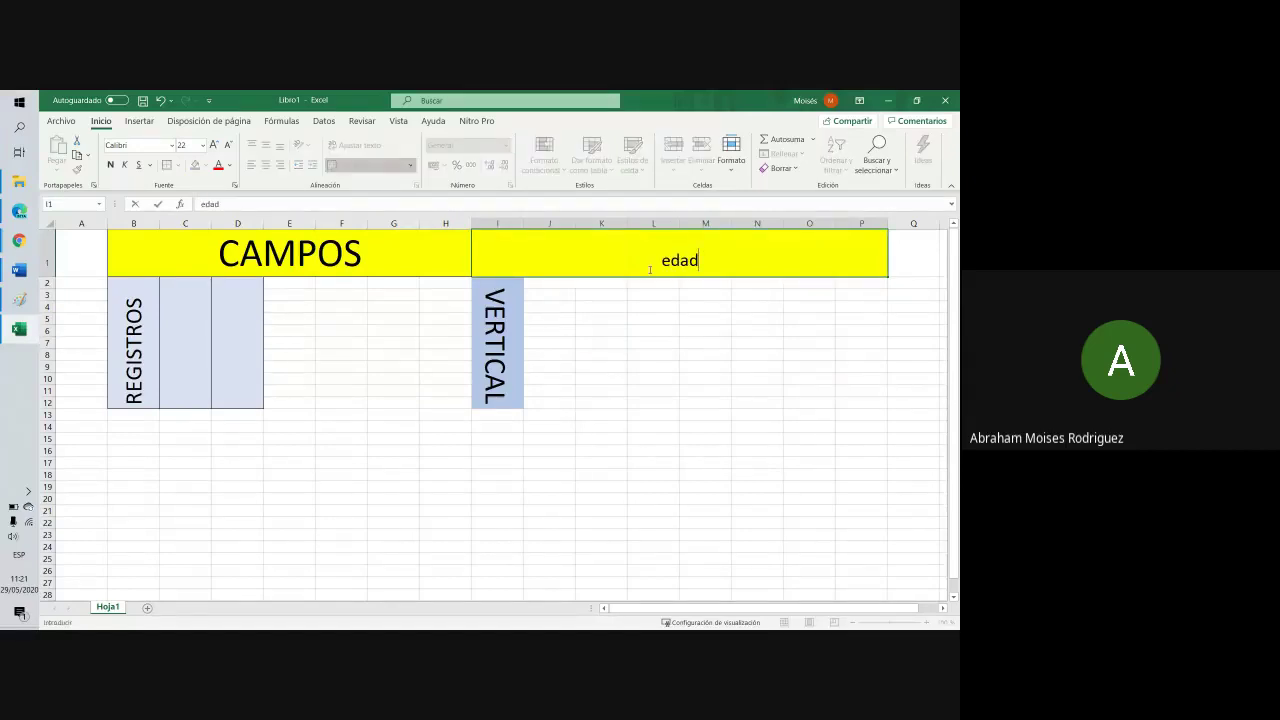
{"action": "left_click", "coordinate": [705, 318]}
{"action": "left_click", "coordinate": [684, 266]}
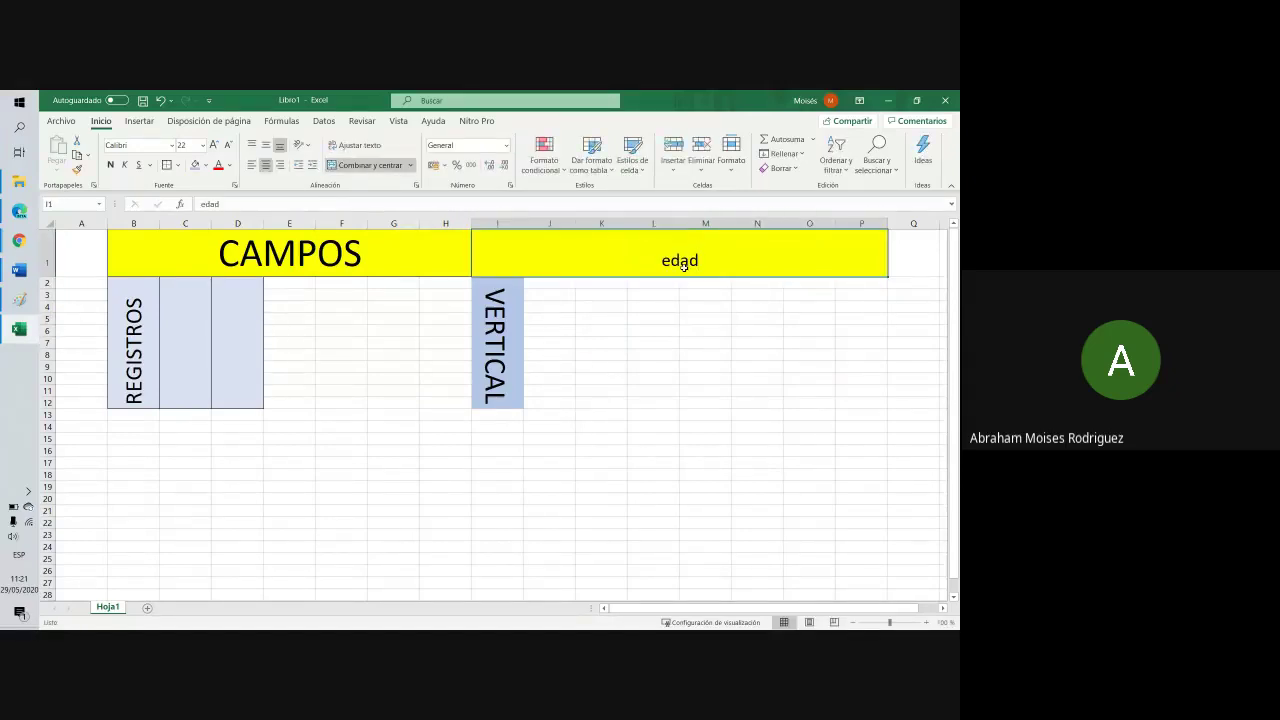
{"action": "type", "text": "genero"}
{"action": "left_click", "coordinate": [709, 376]}
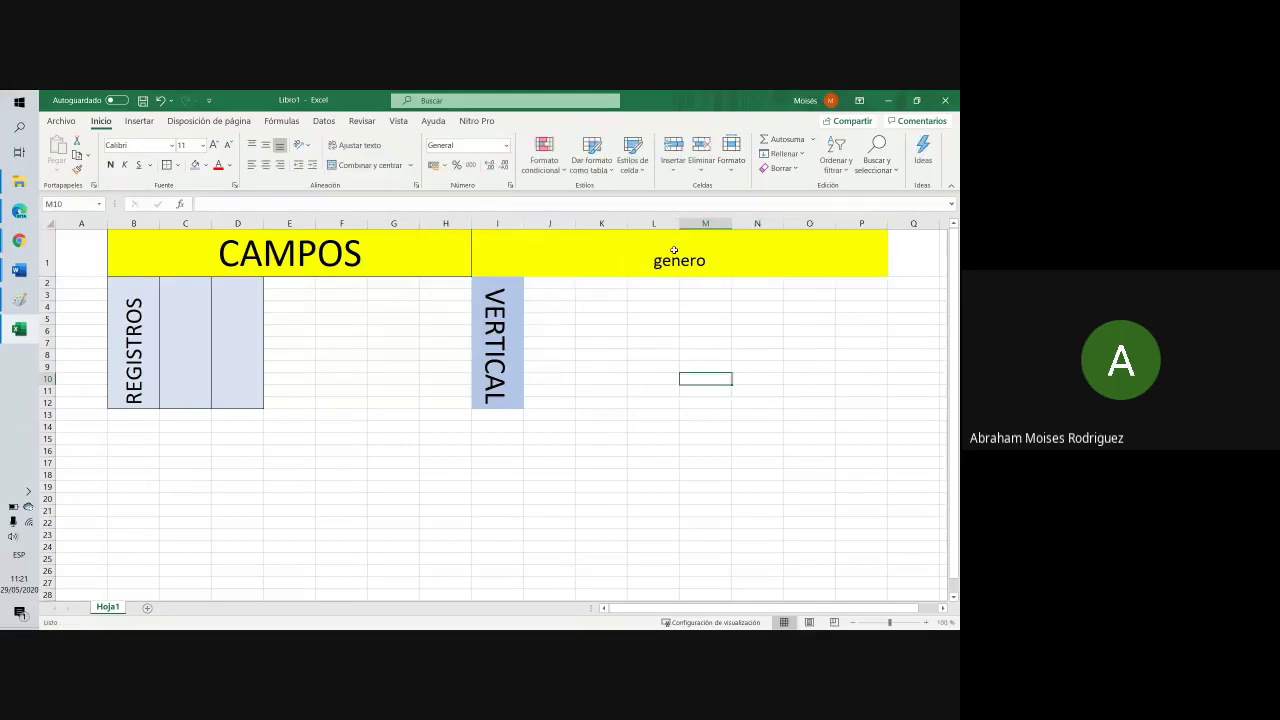
Enter "Fecha de Nacimiento" as the example field name in the yellow heading cell I1:P1
{"action": "left_click", "coordinate": [665, 248]}
{"action": "key", "text": "BackSpace"}
{"action": "type", "text": "Fecha"}
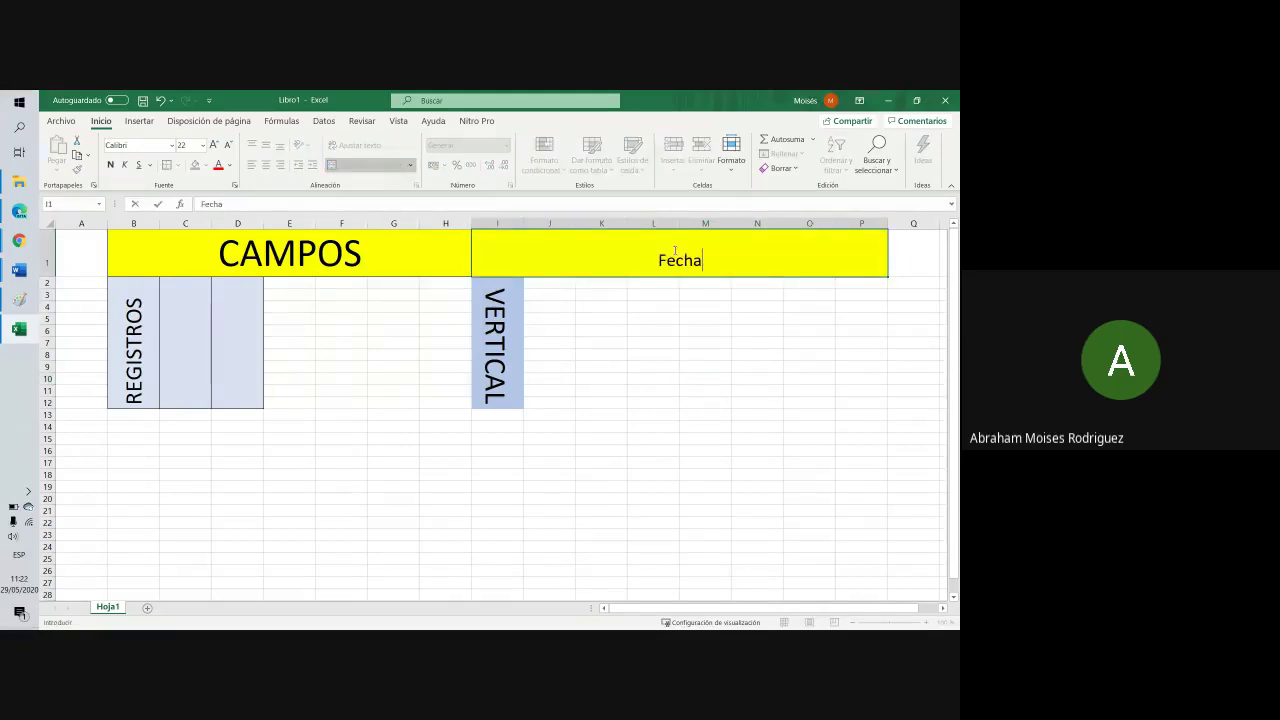
{"action": "type", "text": " de Nacimiento"}
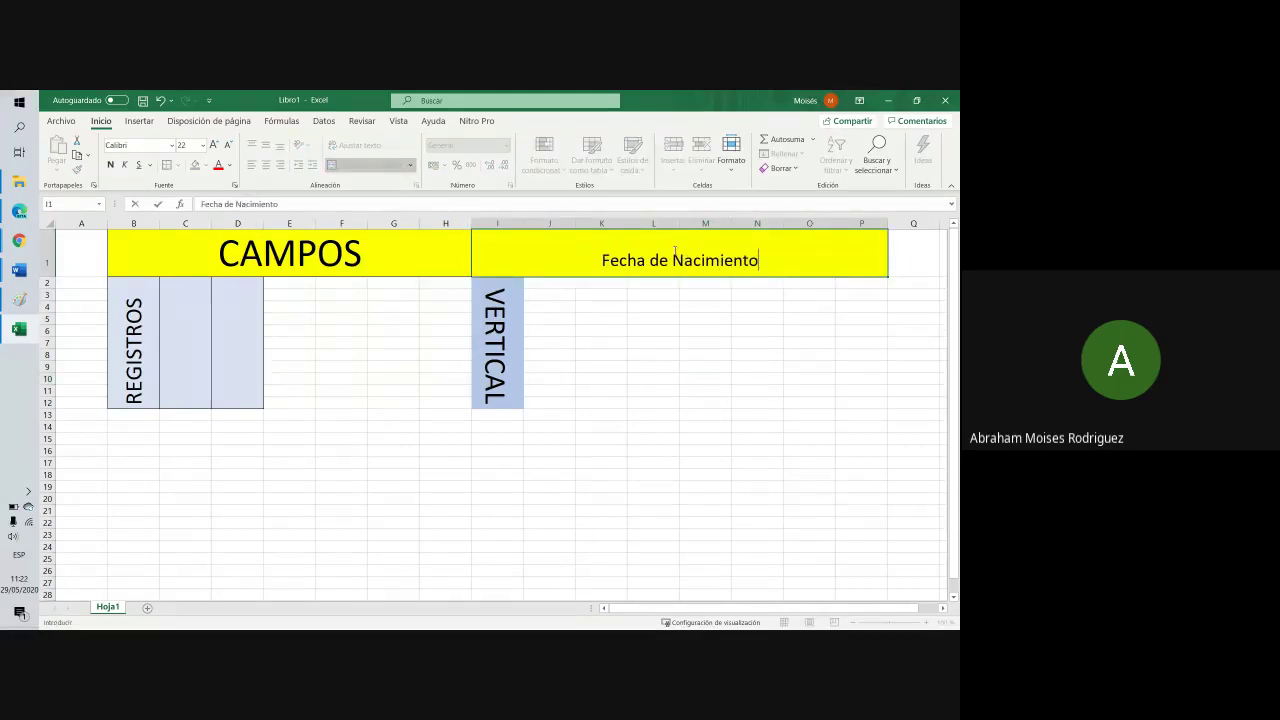
{"action": "left_click", "coordinate": [757, 450]}
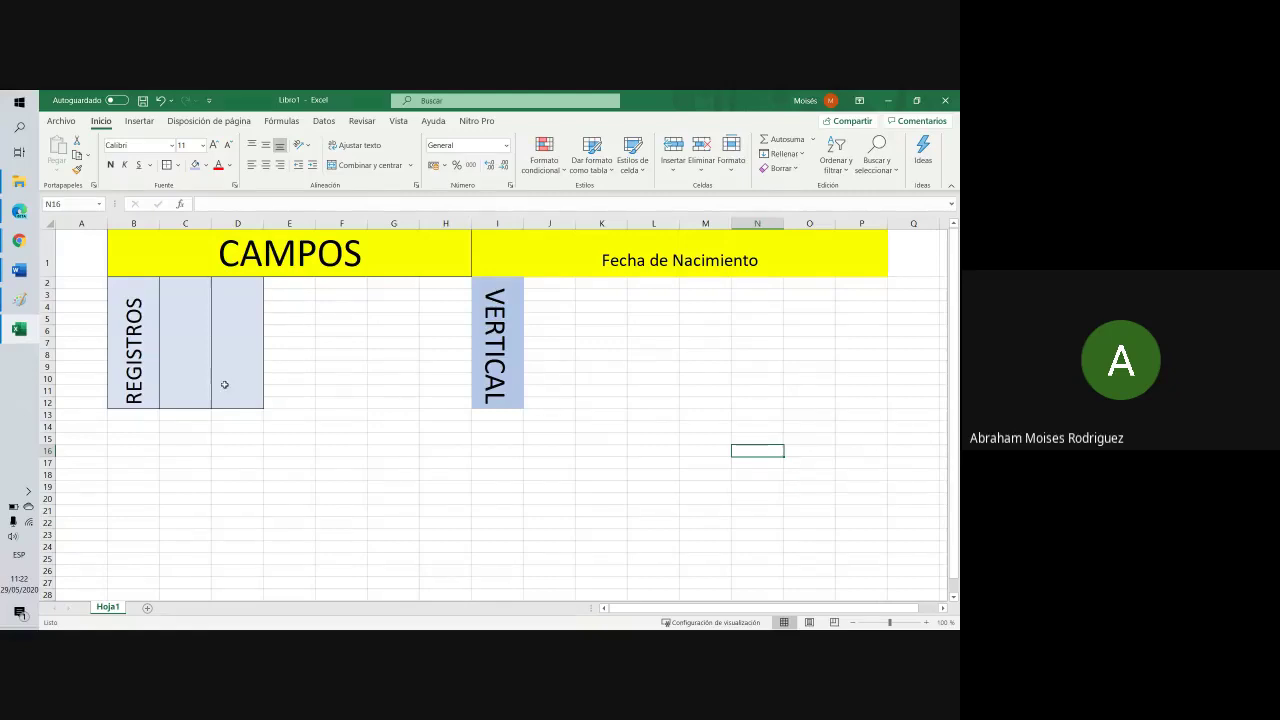
{"action": "left_click", "coordinate": [601, 283]}
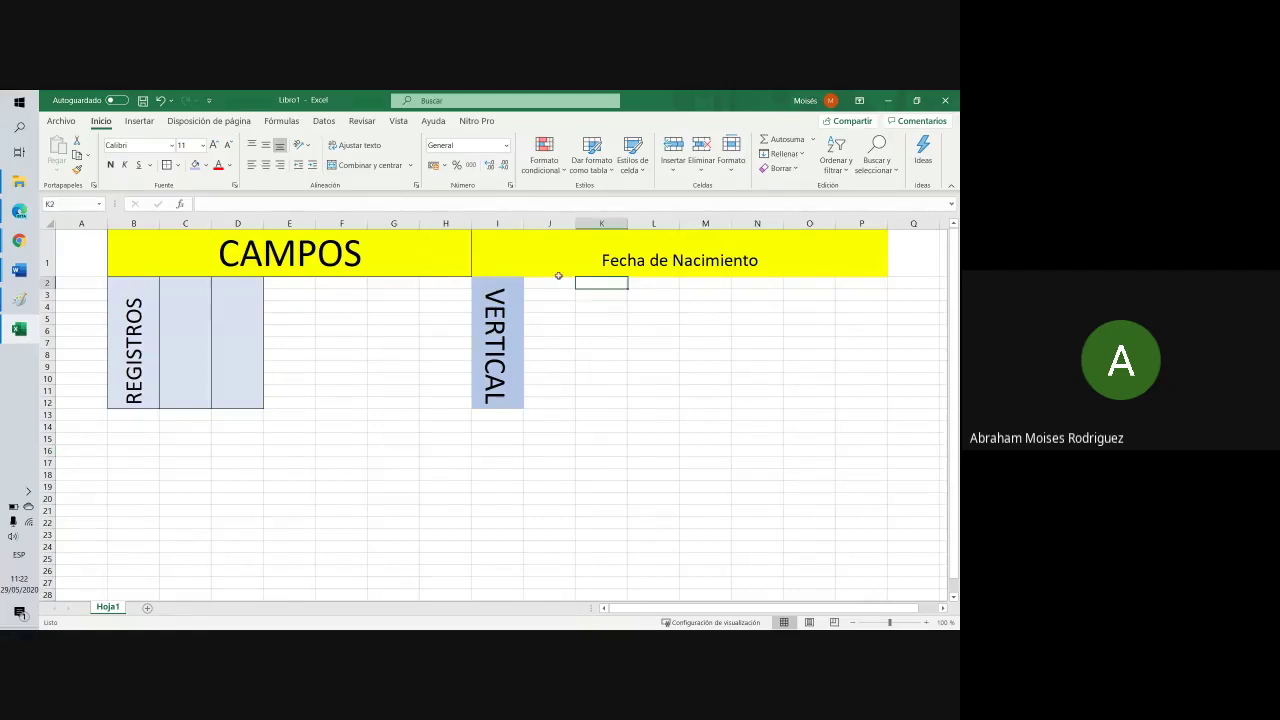
Fill cells J2:J12 beside the "VERTICAL" heading with light blue and merge and center them
{"action": "left_click_drag", "start_coordinate": [552, 284], "coordinate": [544, 403]}
{"action": "left_click", "coordinate": [195, 165]}
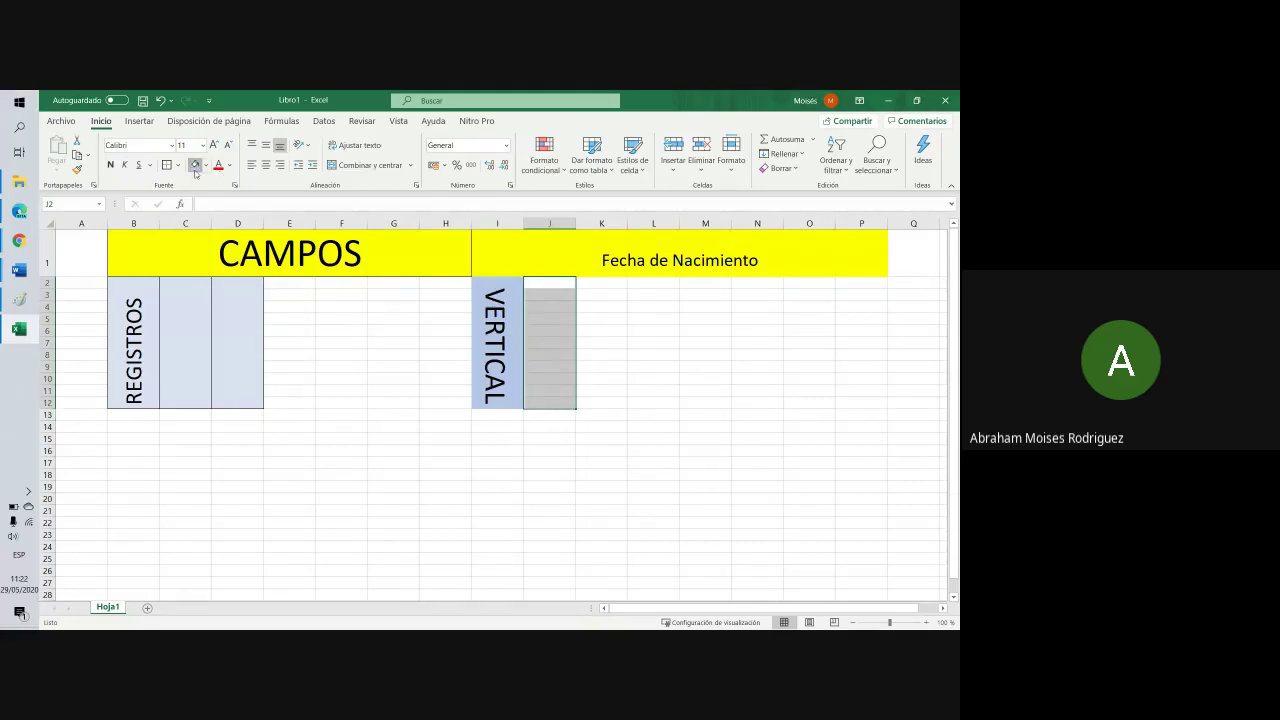
{"action": "left_click", "coordinate": [557, 365]}
{"action": "left_click", "coordinate": [549, 389]}
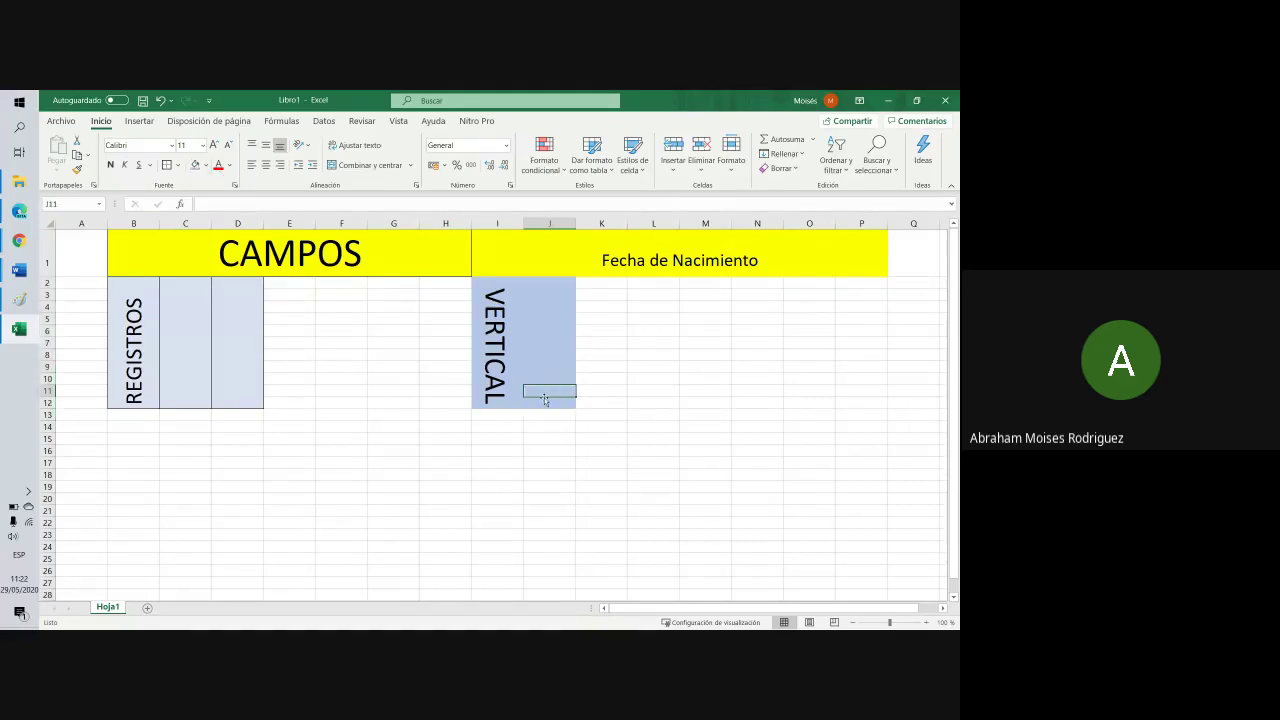
{"action": "left_click", "coordinate": [544, 283]}
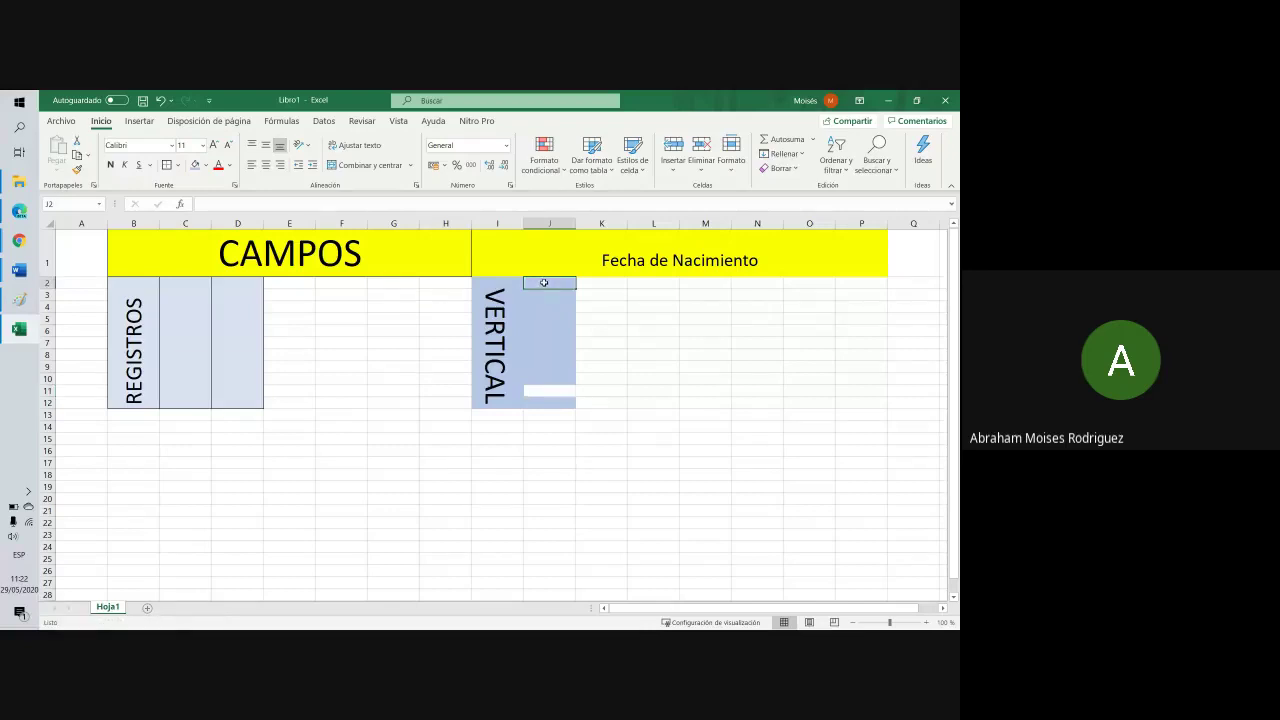
{"action": "left_click_drag", "start_coordinate": [544, 283], "coordinate": [549, 403]}
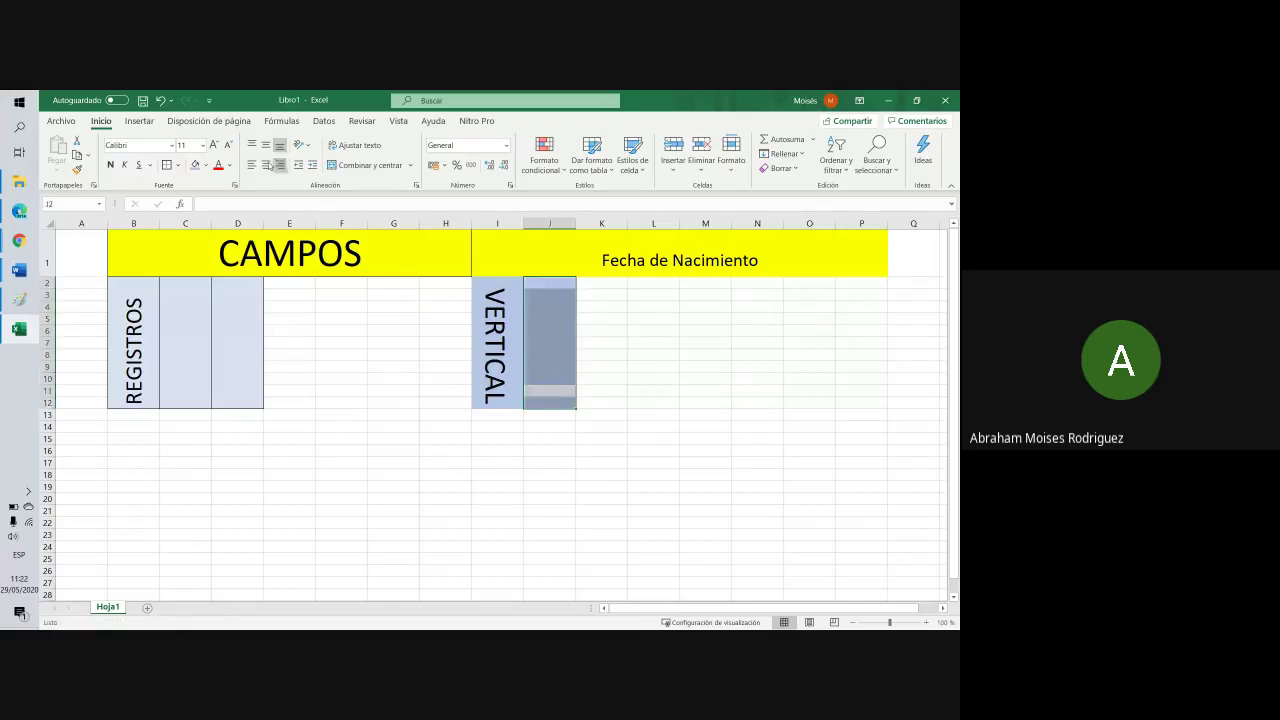
{"action": "left_click", "coordinate": [370, 165]}
Enter an example date of birth as a record in the merged cell J2:J12
{"action": "left_click", "coordinate": [394, 207]}
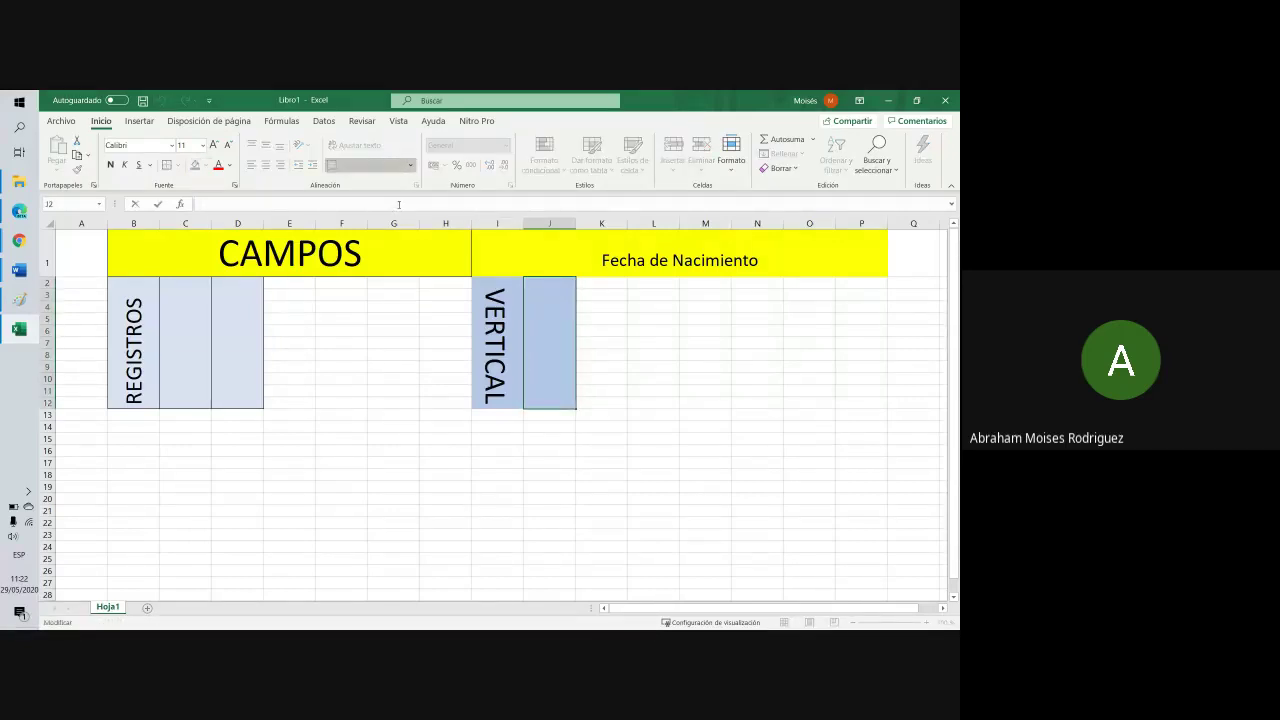
{"action": "type", "text": "24"}
{"action": "type", "text": "/06"}
{"action": "type", "text": "/1996"}
{"action": "key", "text": "Return"}
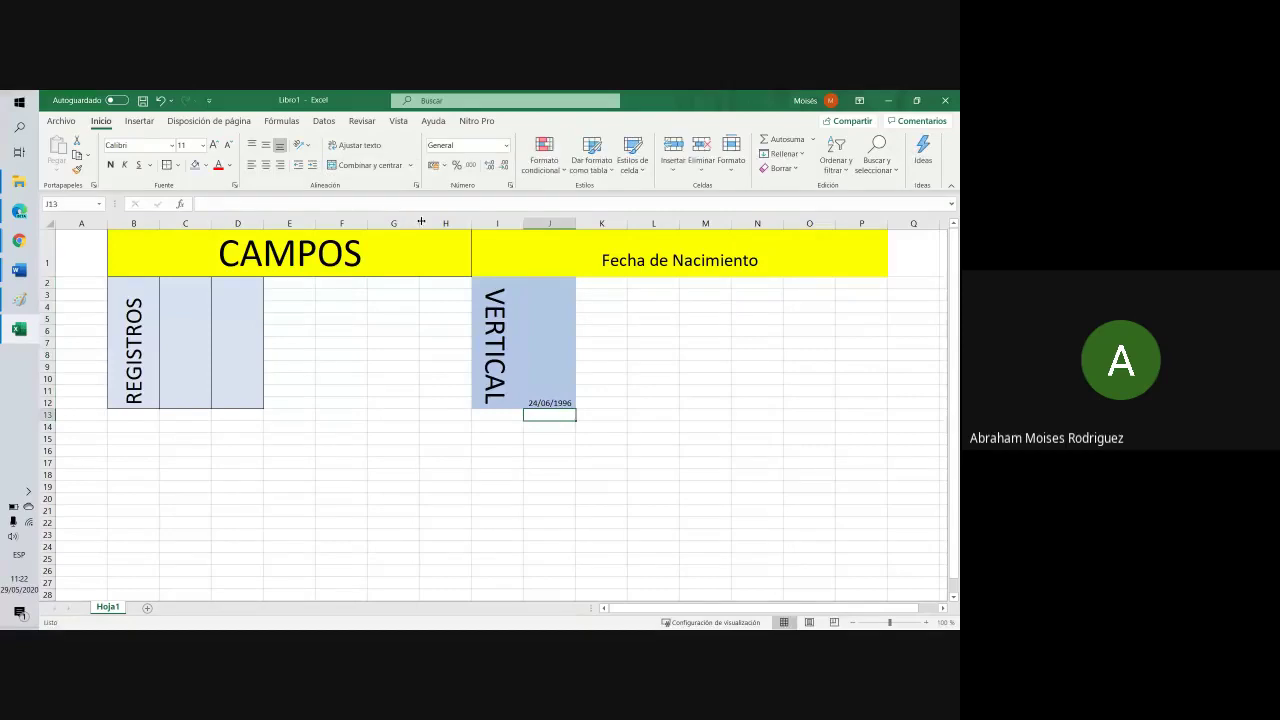
Rotate the text of the date record in J2:J12 downward and enlarge its font to 22
{"action": "left_click", "coordinate": [563, 401]}
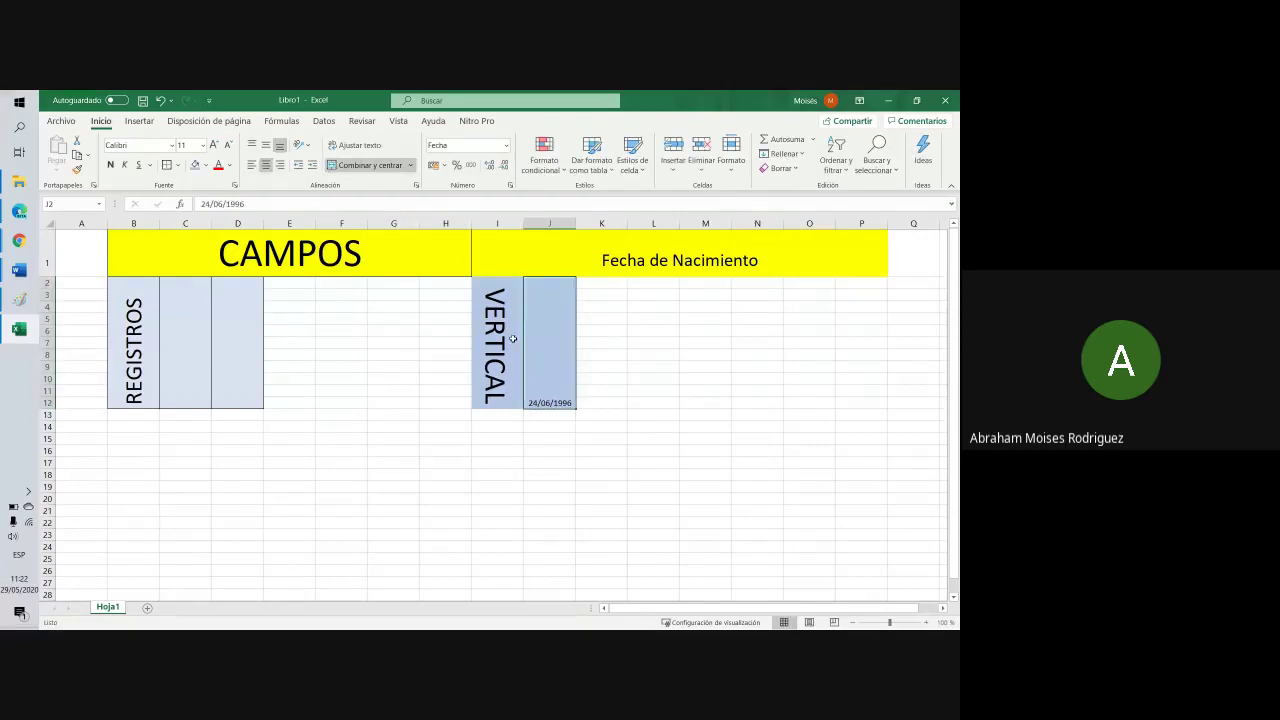
{"action": "left_click", "coordinate": [301, 151]}
{"action": "left_click", "coordinate": [335, 235]}
{"action": "left_click", "coordinate": [213, 145]}
{"action": "left_click", "coordinate": [213, 145]}
{"action": "left_click", "coordinate": [213, 145]}
{"action": "left_click", "coordinate": [213, 145]}
{"action": "left_click", "coordinate": [213, 145]}
{"action": "left_click", "coordinate": [213, 145]}
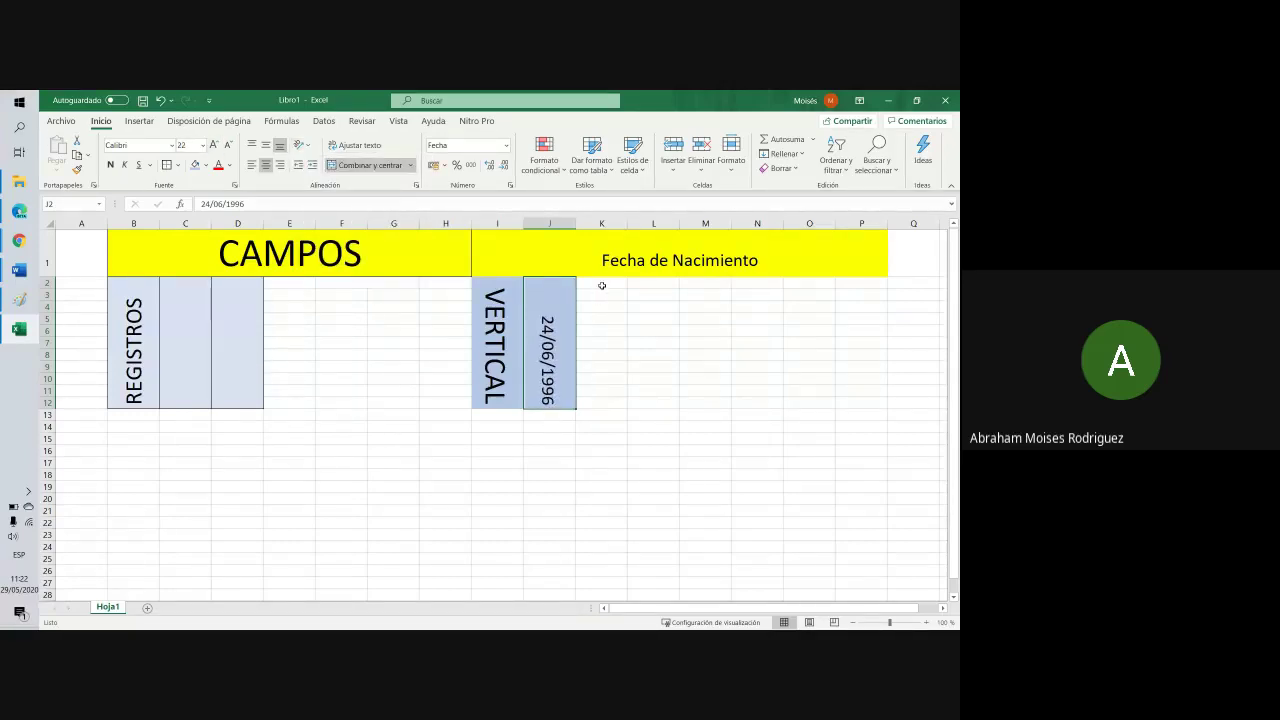
Replace the "Fecha de Nacimiento" heading in merged cell I1:P1 with "Edad"
{"action": "left_click_drag", "start_coordinate": [602, 286], "coordinate": [600, 402]}
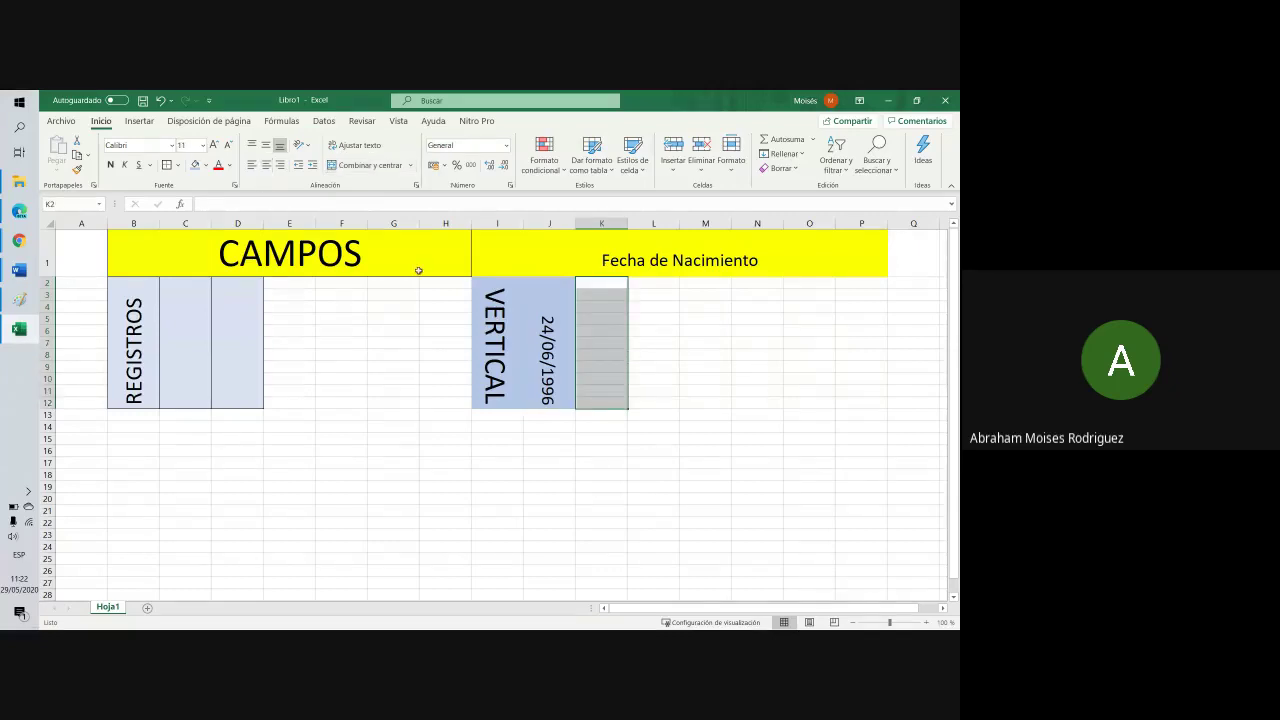
{"action": "left_click", "coordinate": [653, 223]}
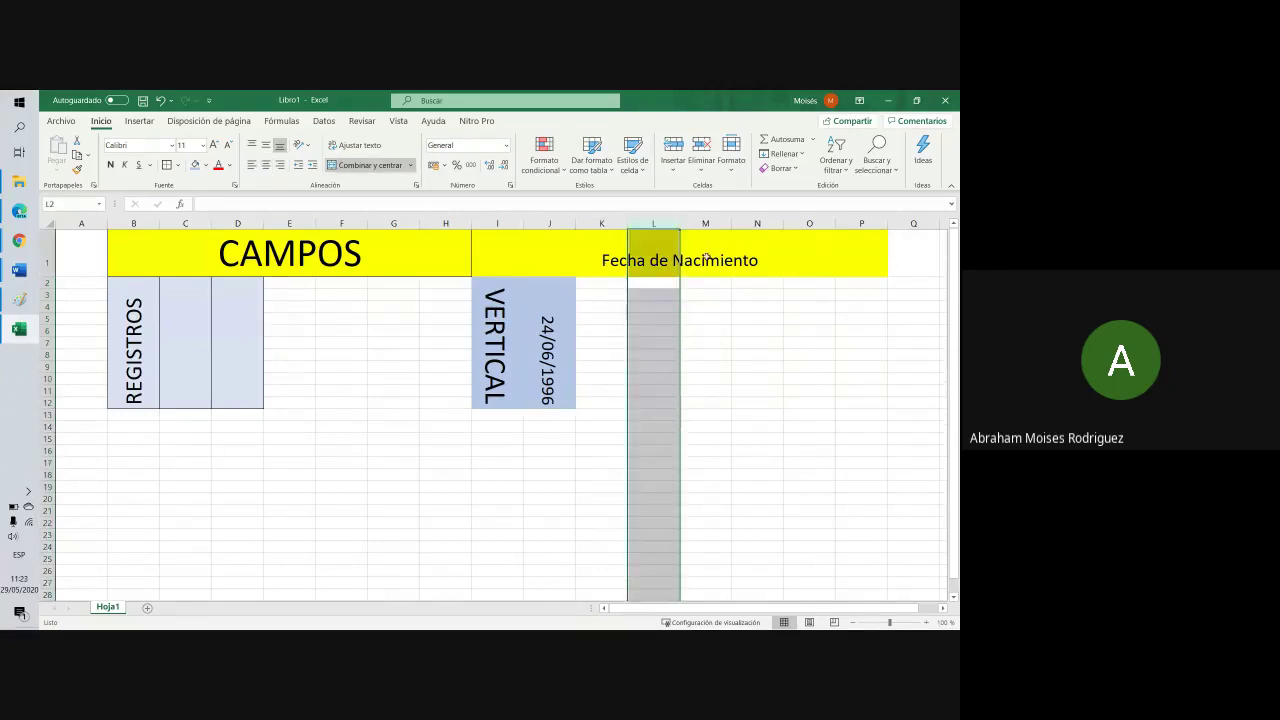
{"action": "left_click", "coordinate": [706, 257]}
{"action": "type", "text": "Edad"}
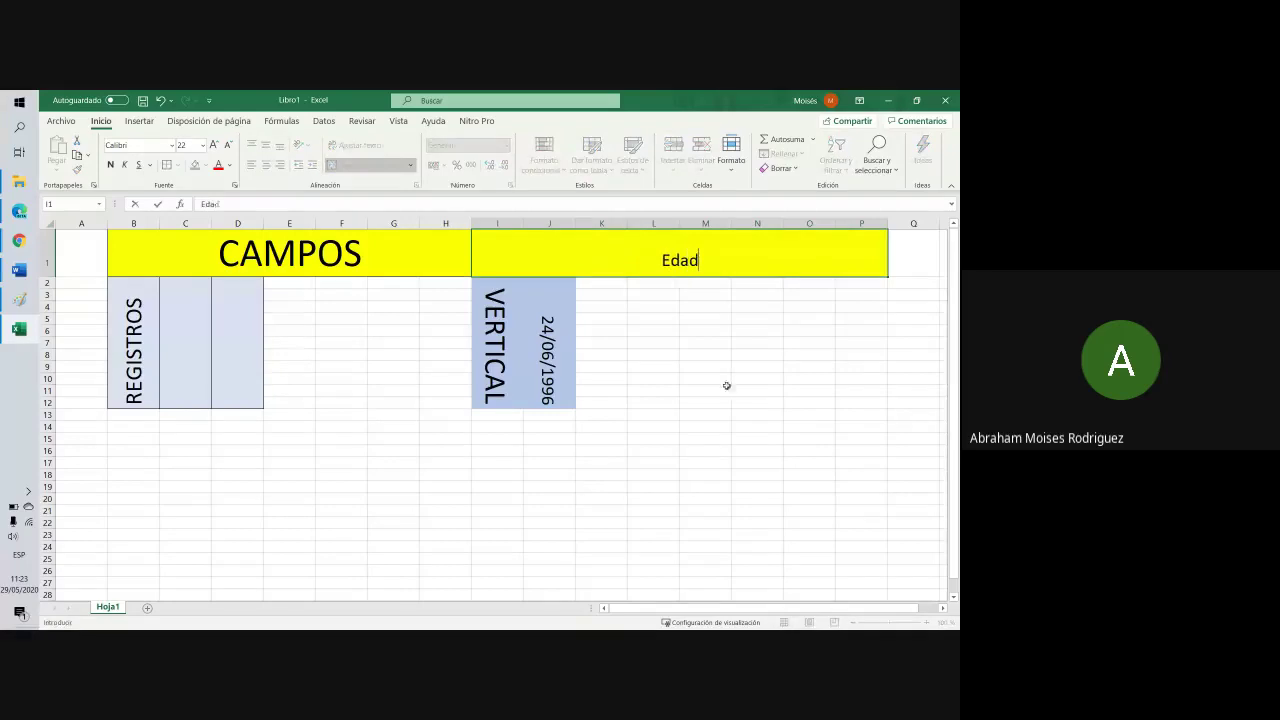
{"action": "left_click", "coordinate": [726, 385]}
Make K2:K13 a light blue merged and centered cell and enter 16 as the age record
{"action": "left_click_drag", "start_coordinate": [603, 287], "coordinate": [603, 416]}
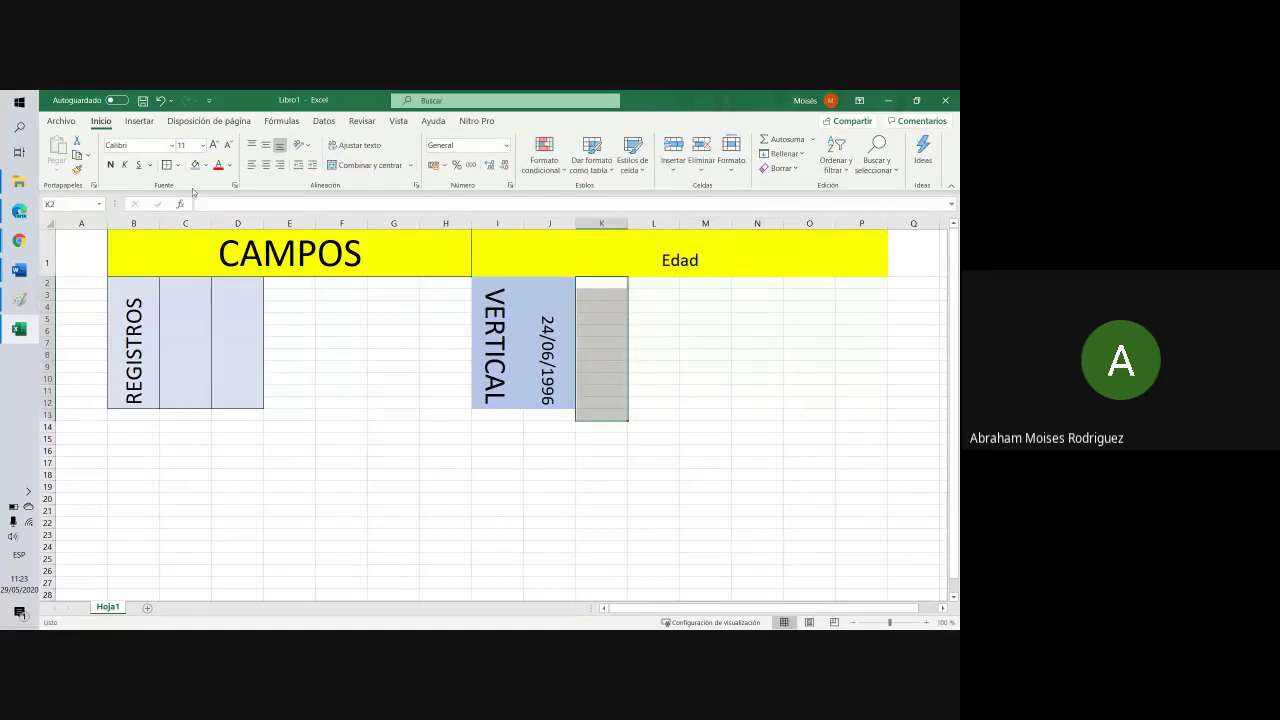
{"action": "left_click", "coordinate": [195, 165]}
{"action": "left_click", "coordinate": [366, 165]}
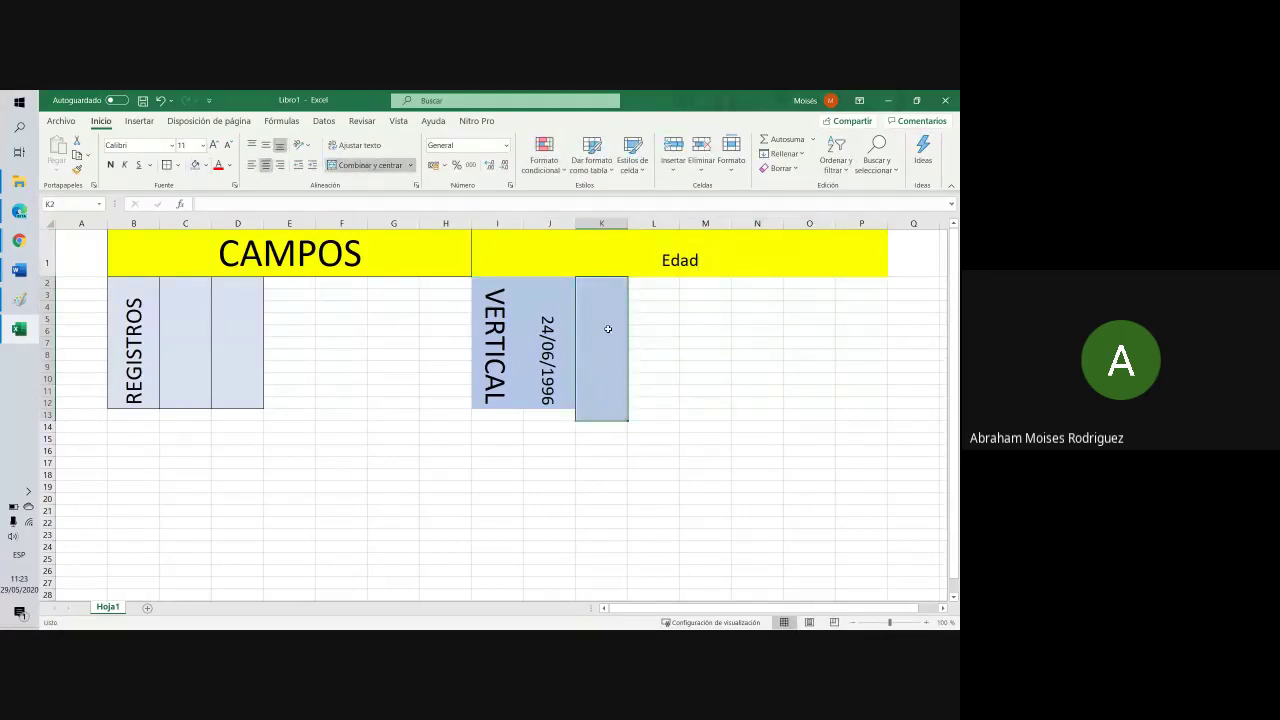
{"action": "type", "text": "16"}
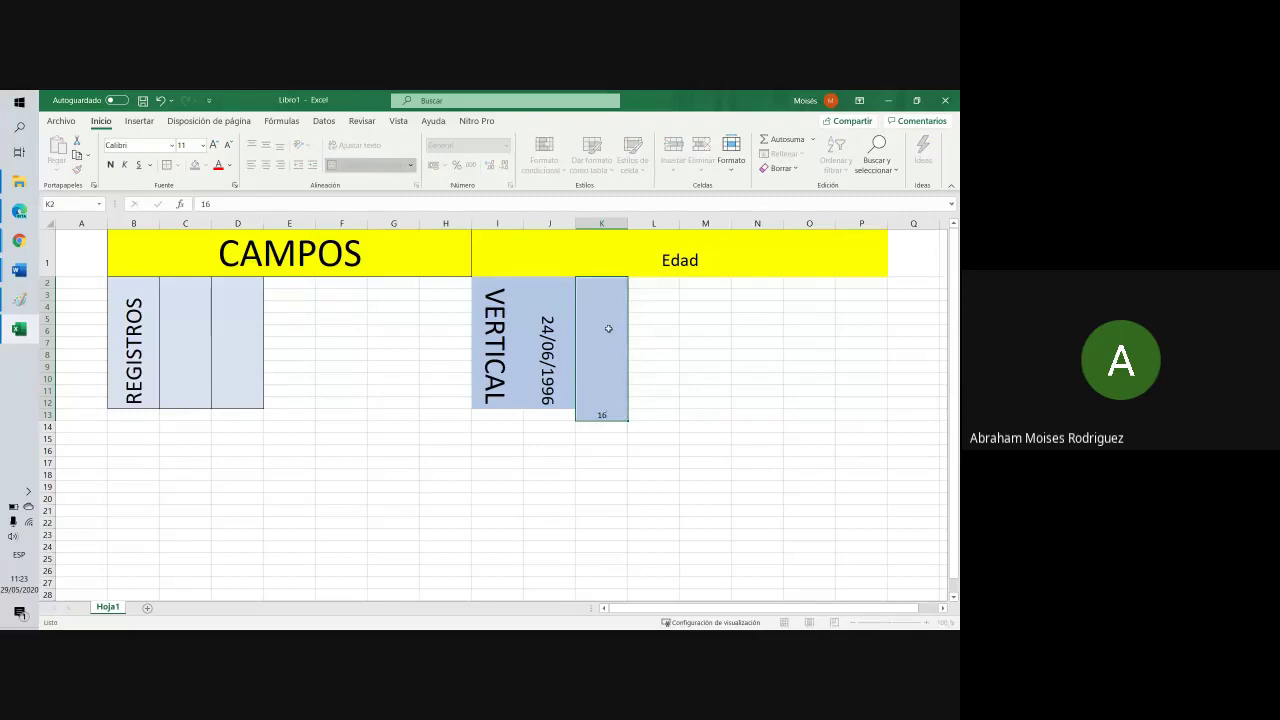
{"action": "key", "text": "Return"}
Enlarge the font of the age record in K2:K13 to 22 and rotate its text downward
{"action": "left_click", "coordinate": [610, 408]}
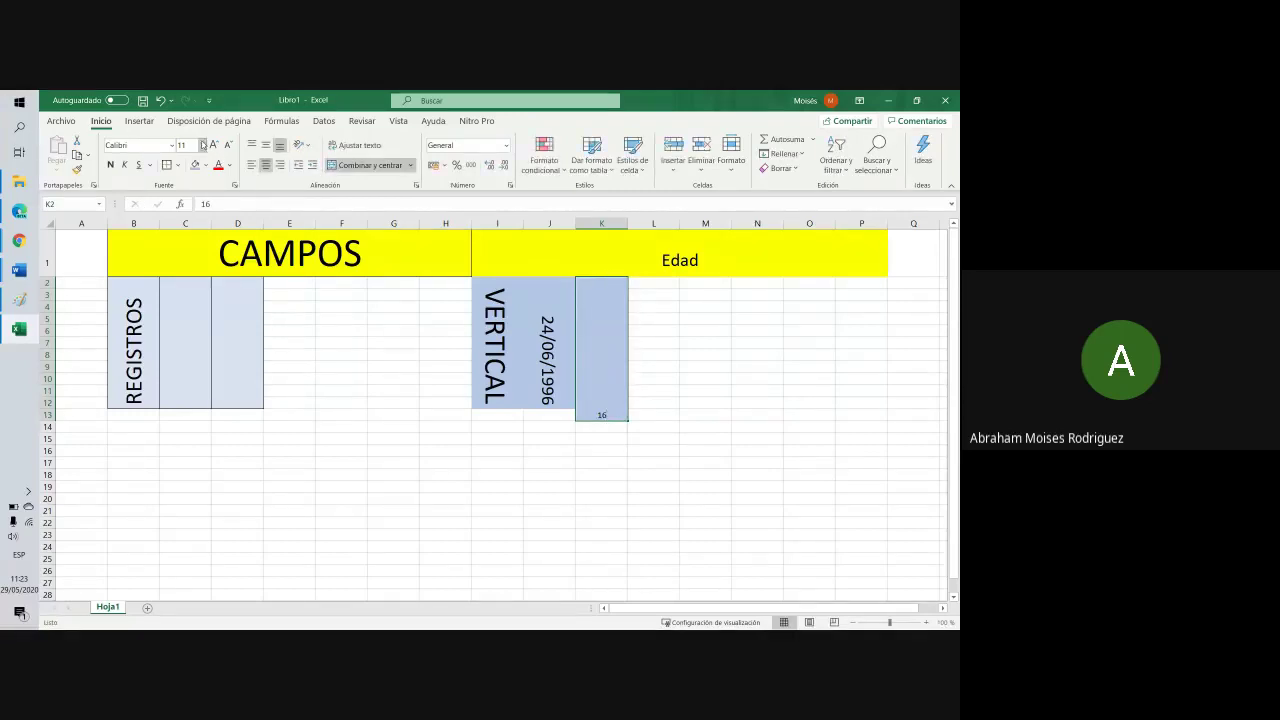
{"action": "left_click", "coordinate": [213, 145]}
{"action": "left_click", "coordinate": [213, 145]}
{"action": "left_click", "coordinate": [213, 145]}
{"action": "left_click", "coordinate": [213, 145]}
{"action": "left_click", "coordinate": [213, 145]}
{"action": "left_click", "coordinate": [213, 145]}
{"action": "left_click", "coordinate": [303, 146]}
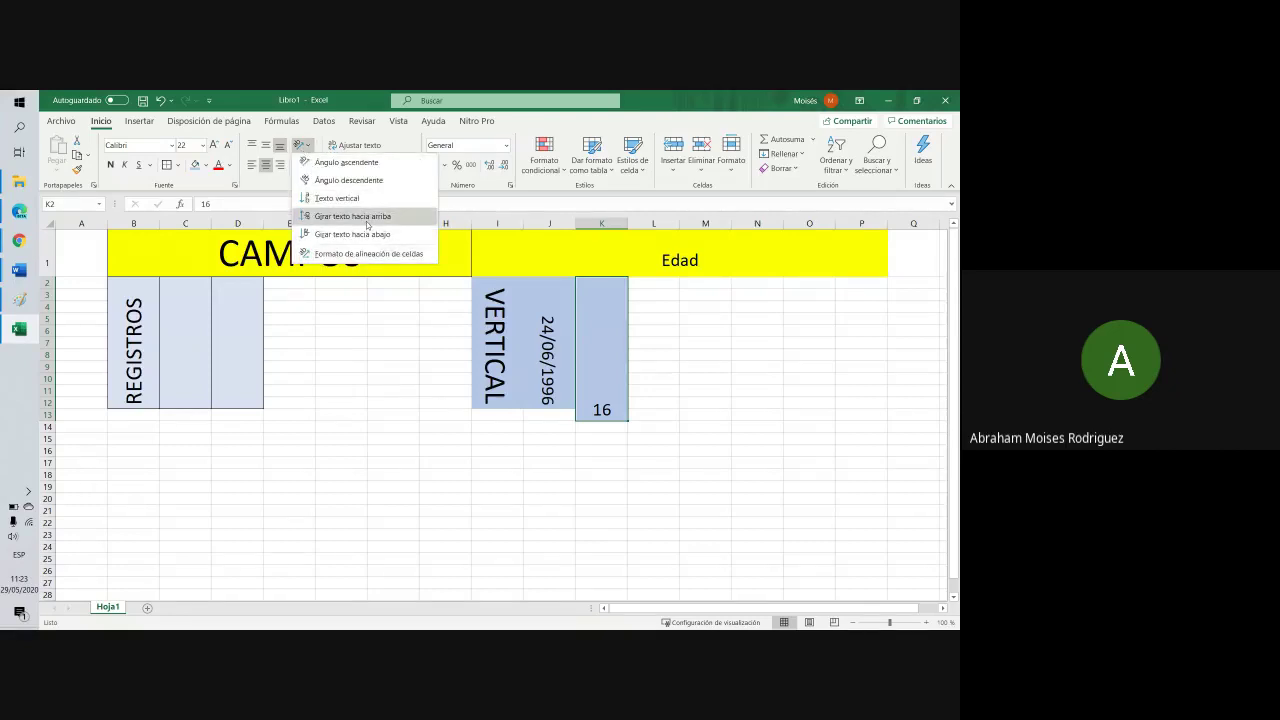
{"action": "left_click", "coordinate": [368, 234]}
{"action": "left_click", "coordinate": [733, 418]}
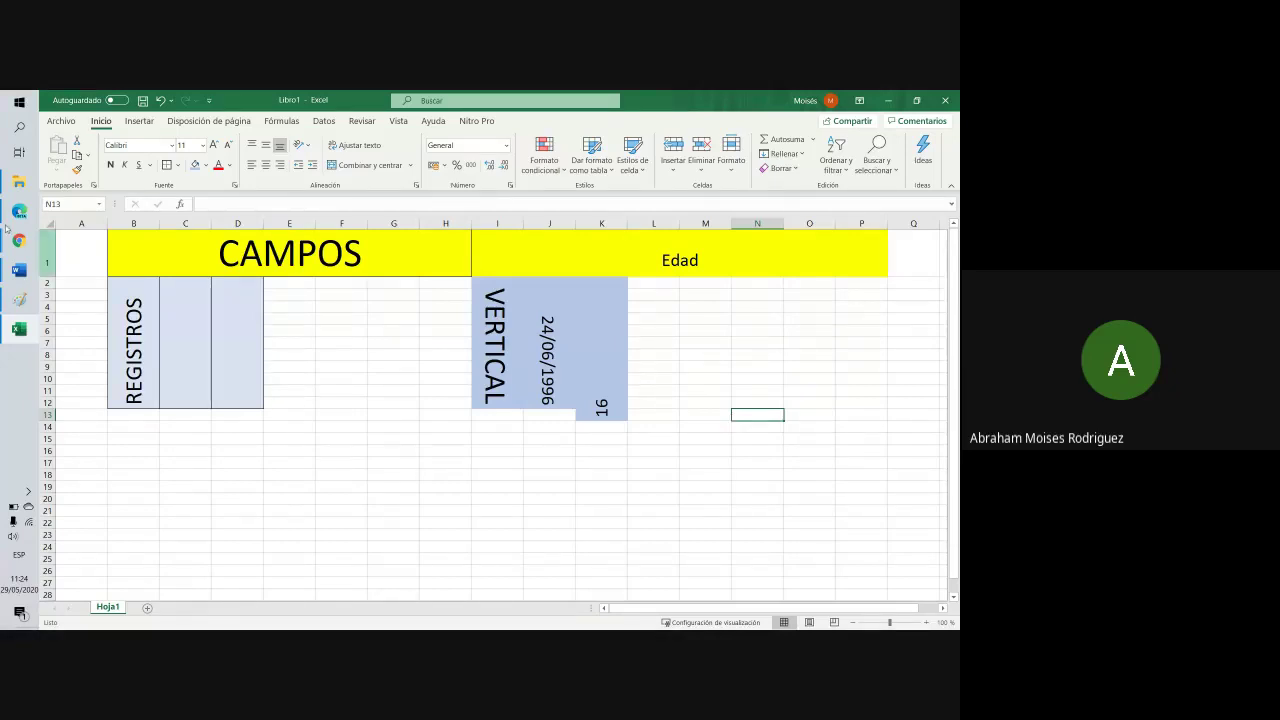
Switch to the LABORATORIO FINAL document in Word and highlight question 5, "¿Qué es un registro?", in yellow
{"action": "mouse_move", "coordinate": [19, 270]}
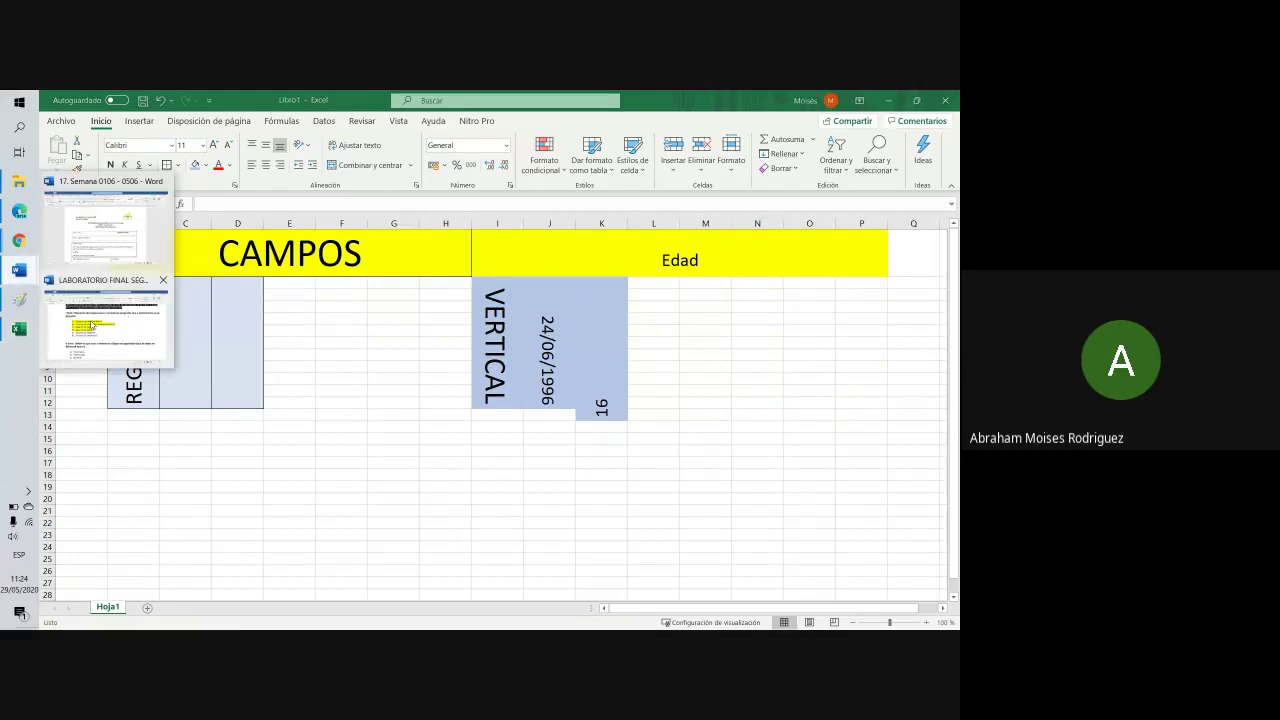
{"action": "left_click", "coordinate": [92, 324]}
{"action": "left_click_drag", "start_coordinate": [425, 404], "coordinate": [208, 398]}
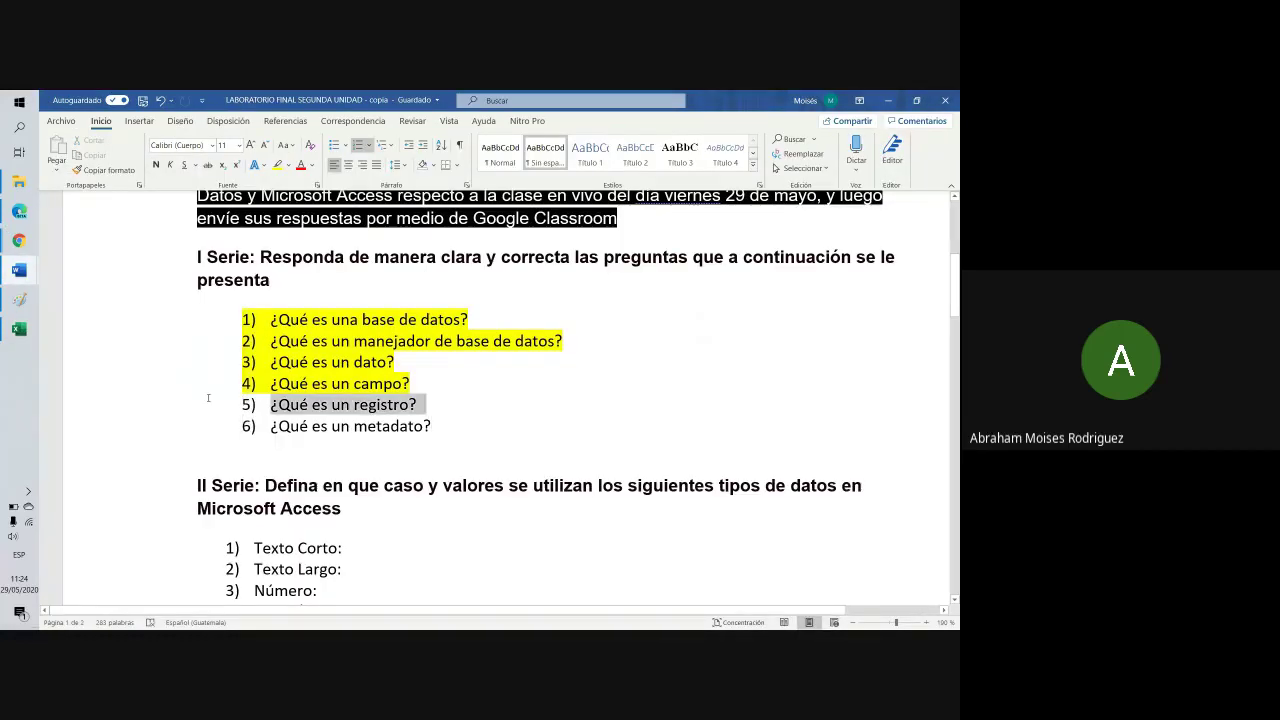
{"action": "left_click", "coordinate": [287, 166]}
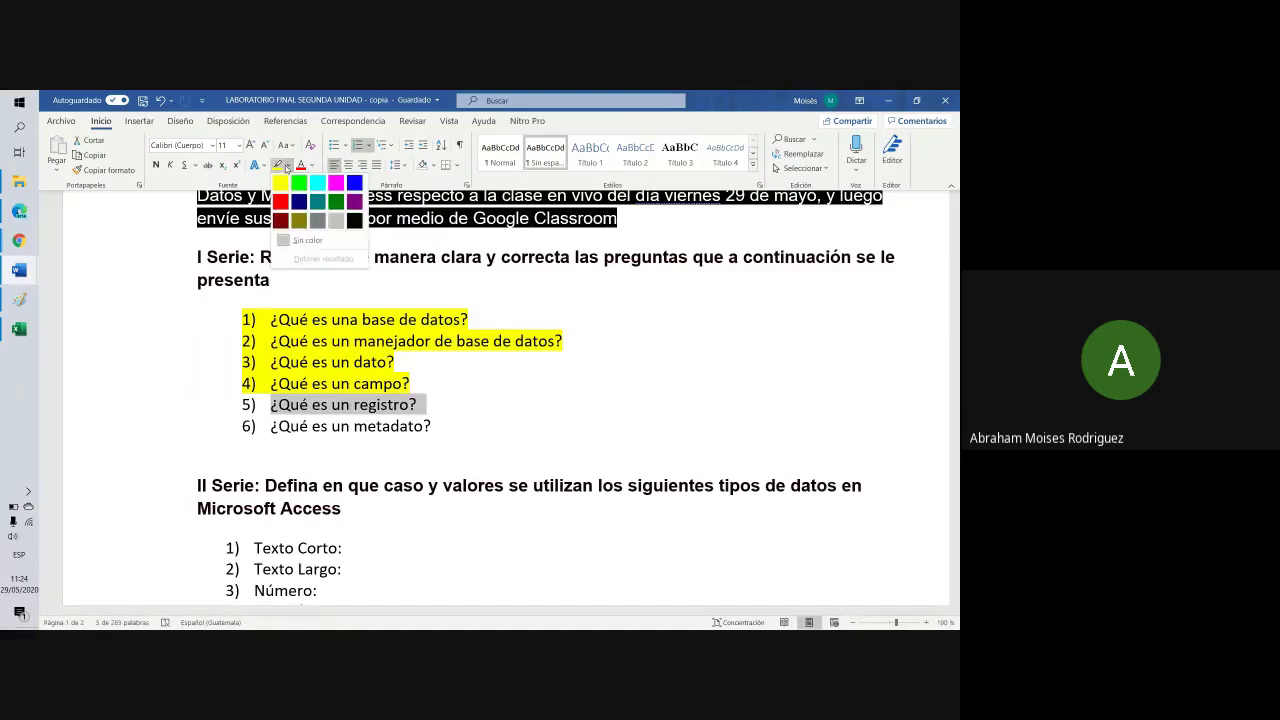
{"action": "left_click", "coordinate": [278, 166]}
{"action": "left_click", "coordinate": [433, 386]}
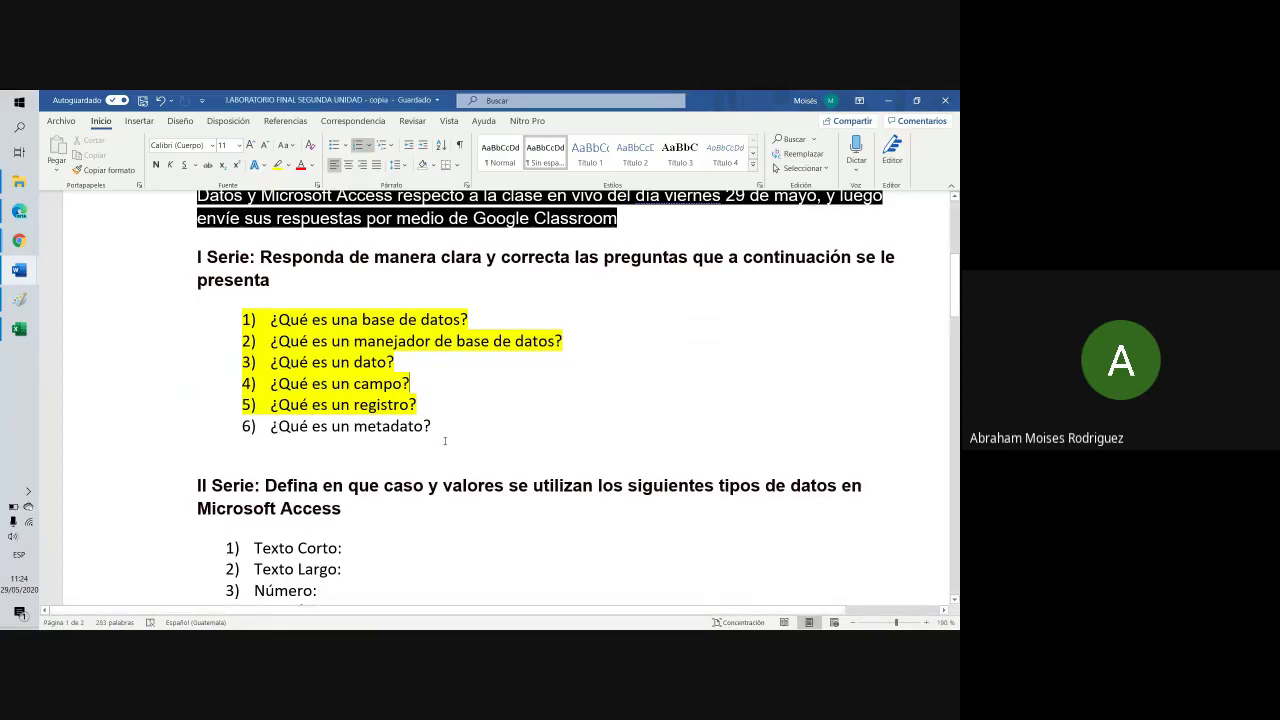
Highlight question 6, "¿Qué es un metadato?", in turquoise
{"action": "left_click_drag", "start_coordinate": [445, 441], "coordinate": [270, 426]}
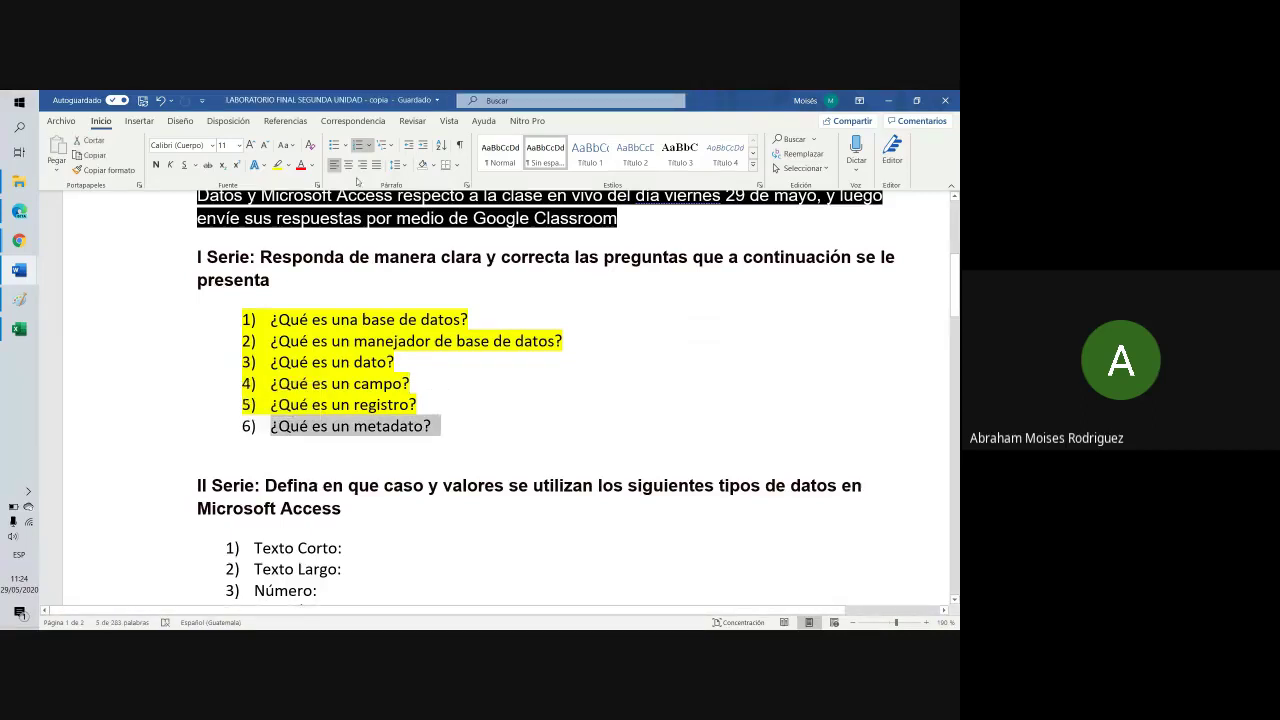
{"action": "left_click", "coordinate": [288, 165]}
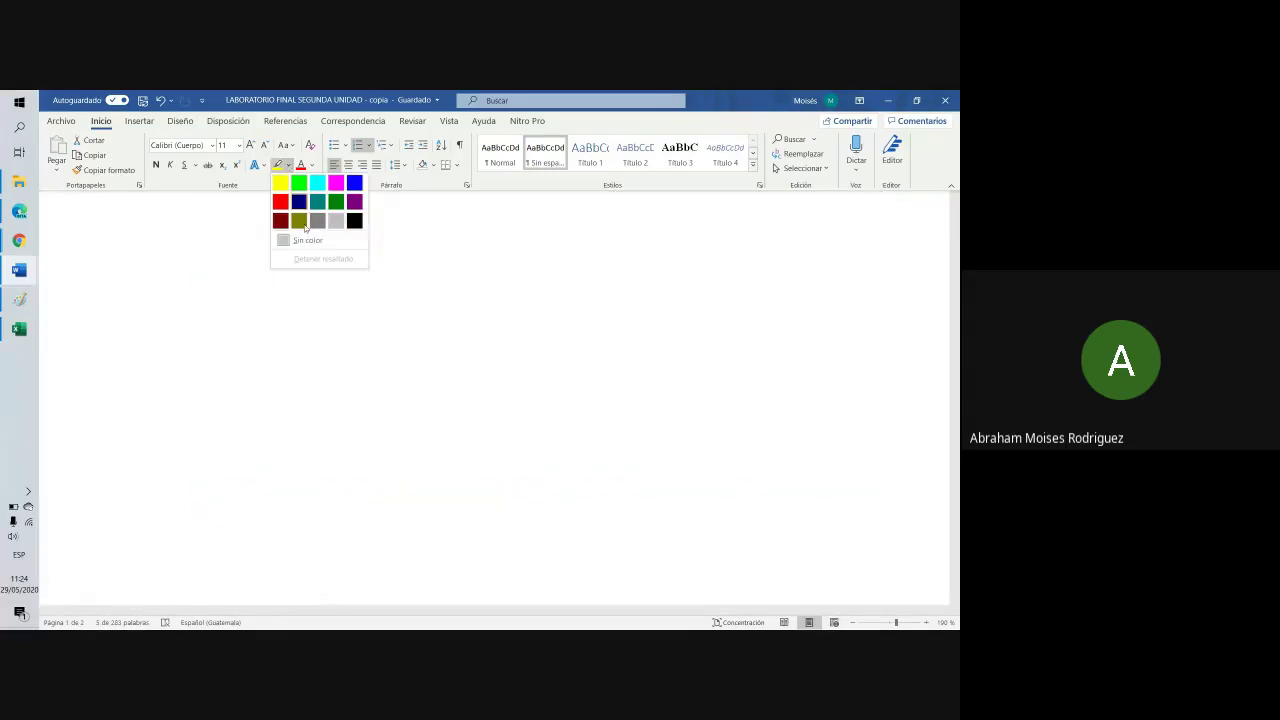
{"action": "left_click", "coordinate": [317, 182]}
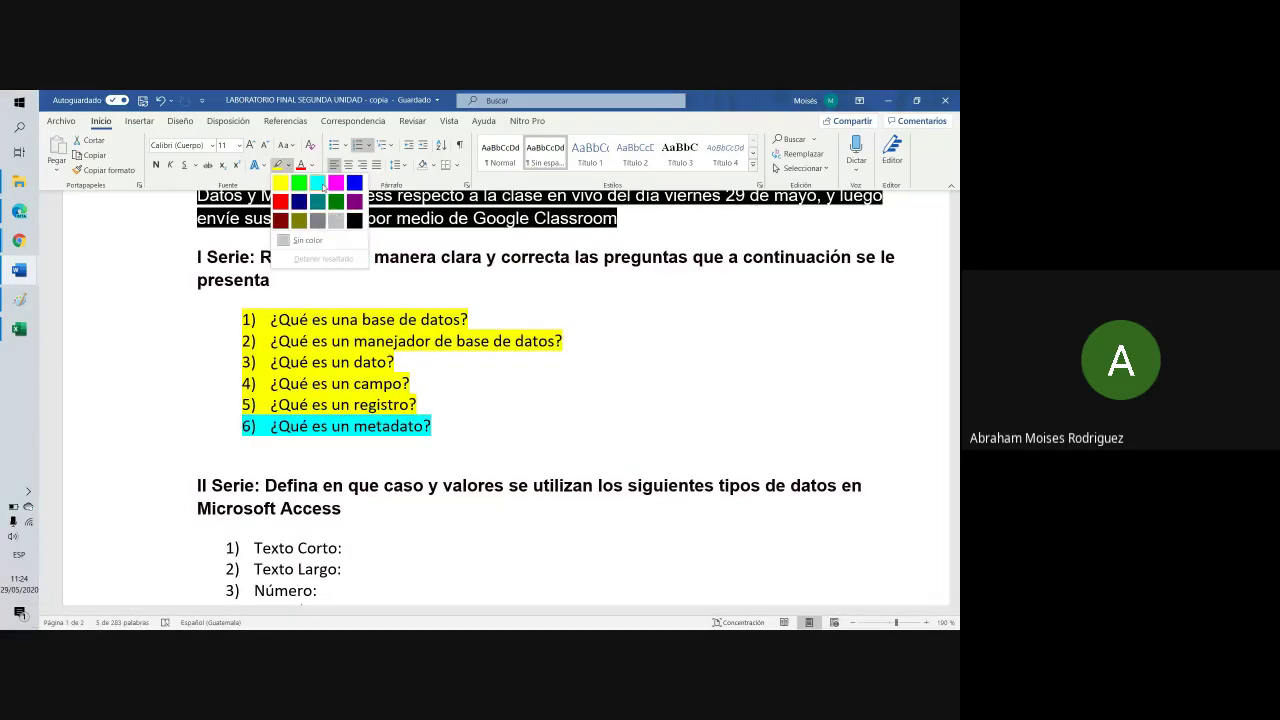
{"action": "left_click", "coordinate": [446, 413]}
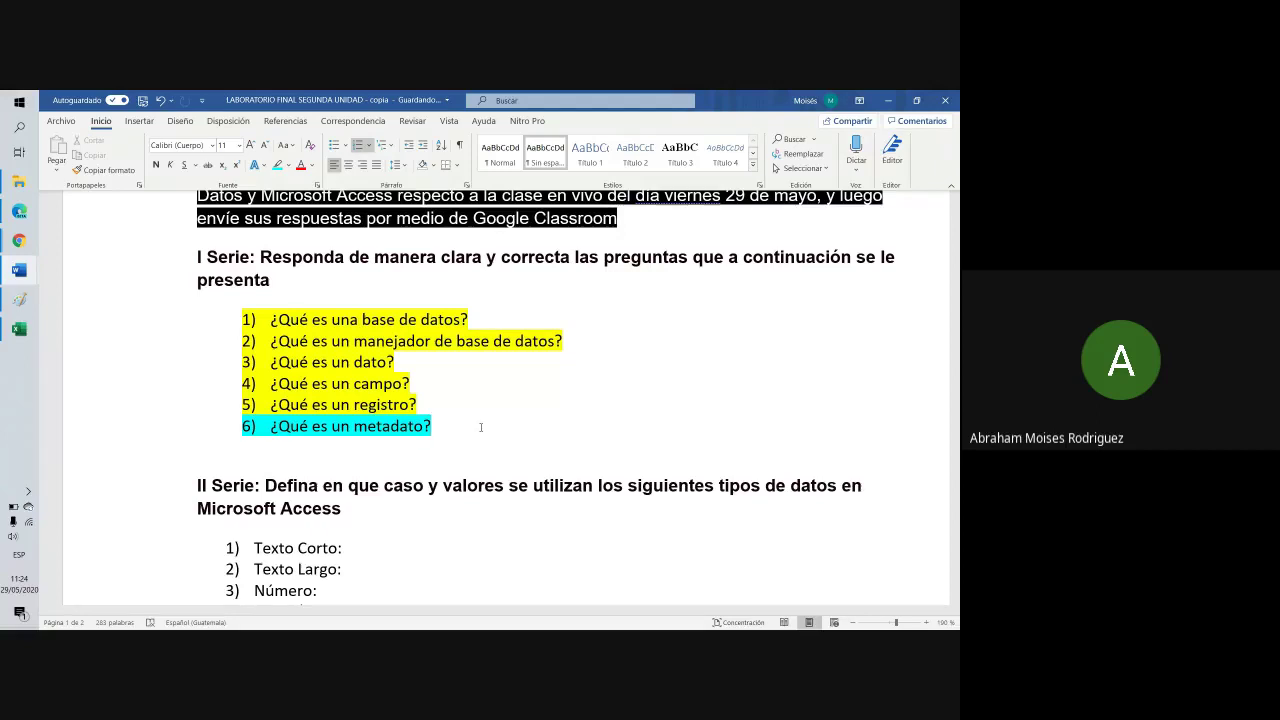
Switch back to the Excel workbook and enter the example records 30 in C2:C12 and AZUL in D2:D12
{"action": "left_click", "coordinate": [19, 329]}
{"action": "left_click_drag", "start_coordinate": [653, 283], "coordinate": [655, 428]}
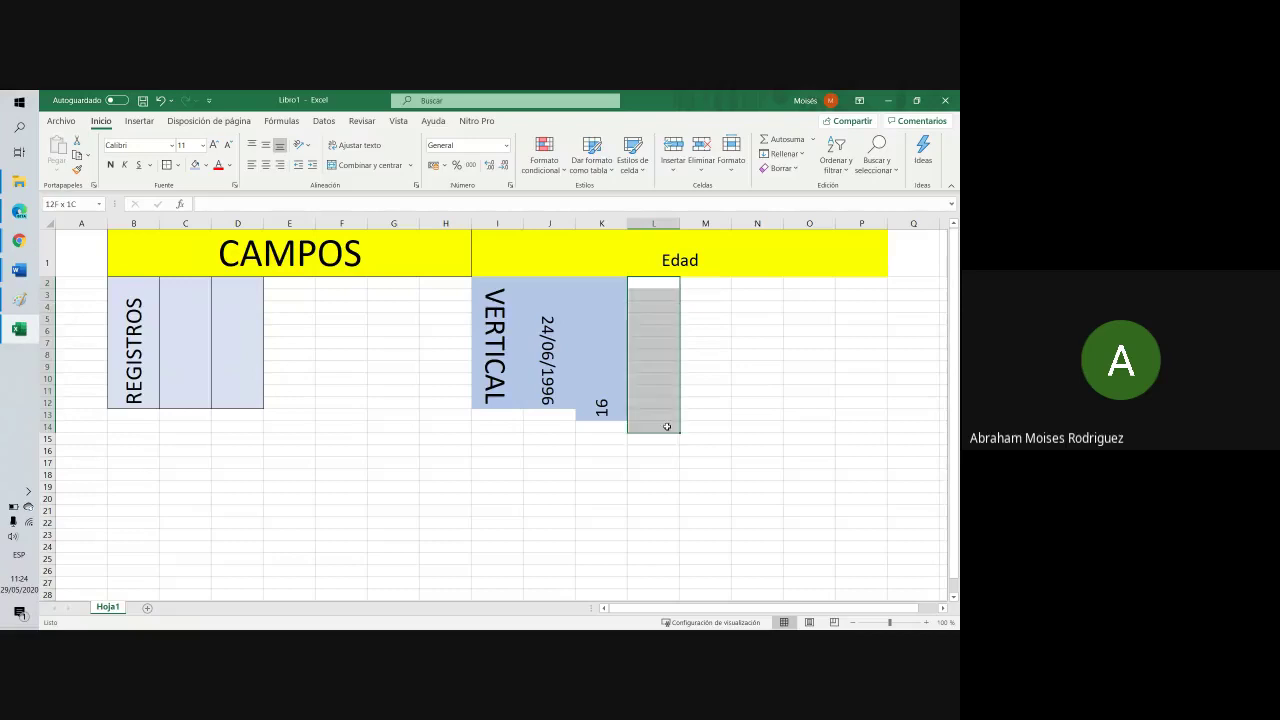
{"action": "left_click", "coordinate": [171, 342]}
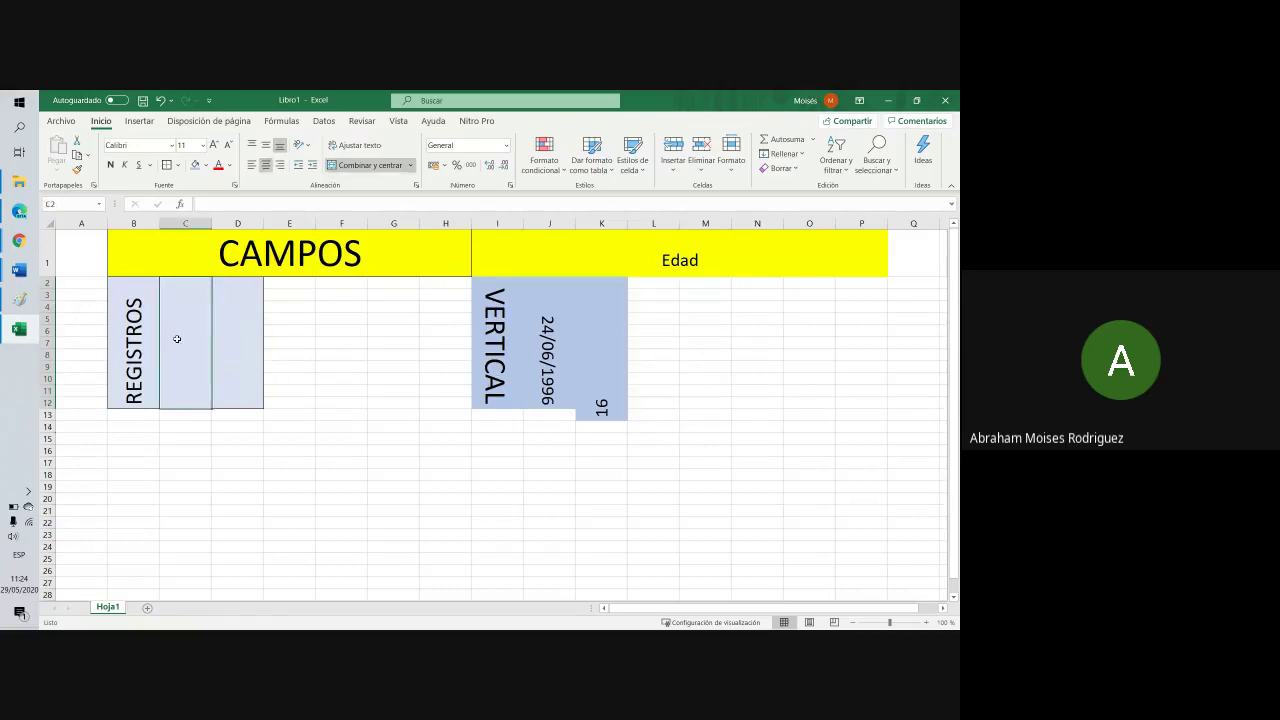
{"action": "type", "text": "30"}
{"action": "key", "text": "Return"}
{"action": "left_click", "coordinate": [239, 350]}
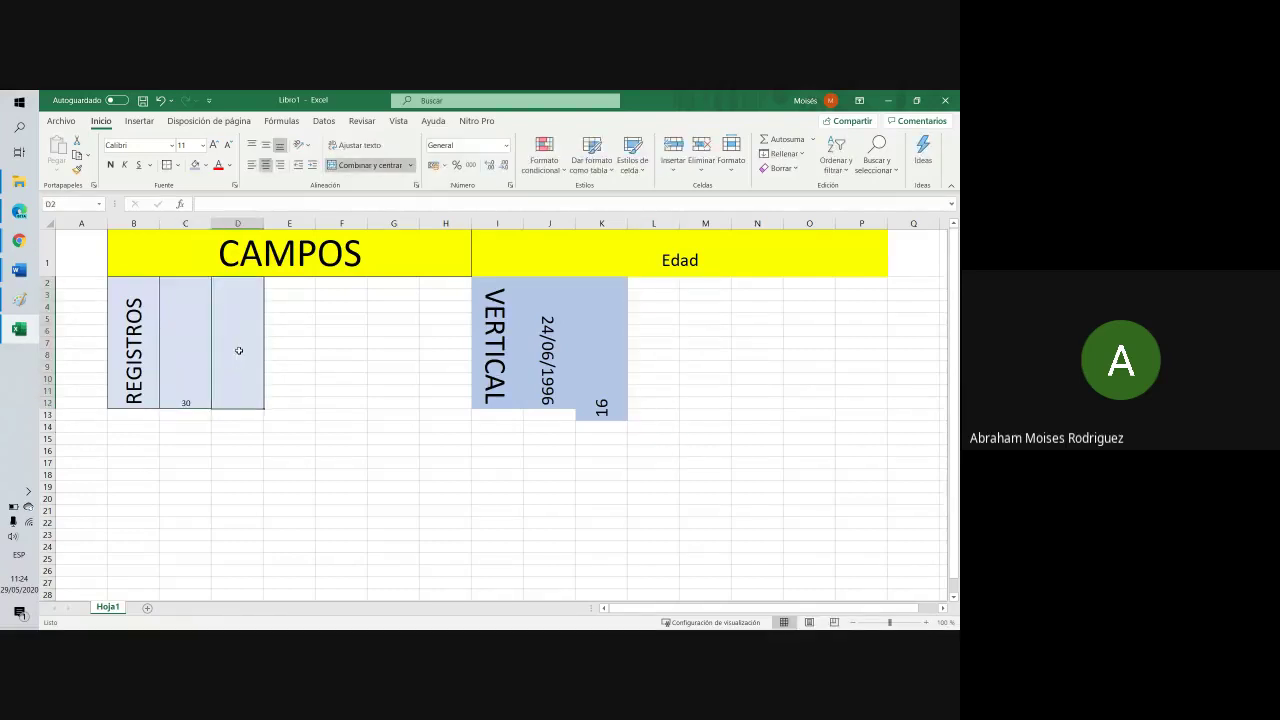
{"action": "type", "text": "AA"}
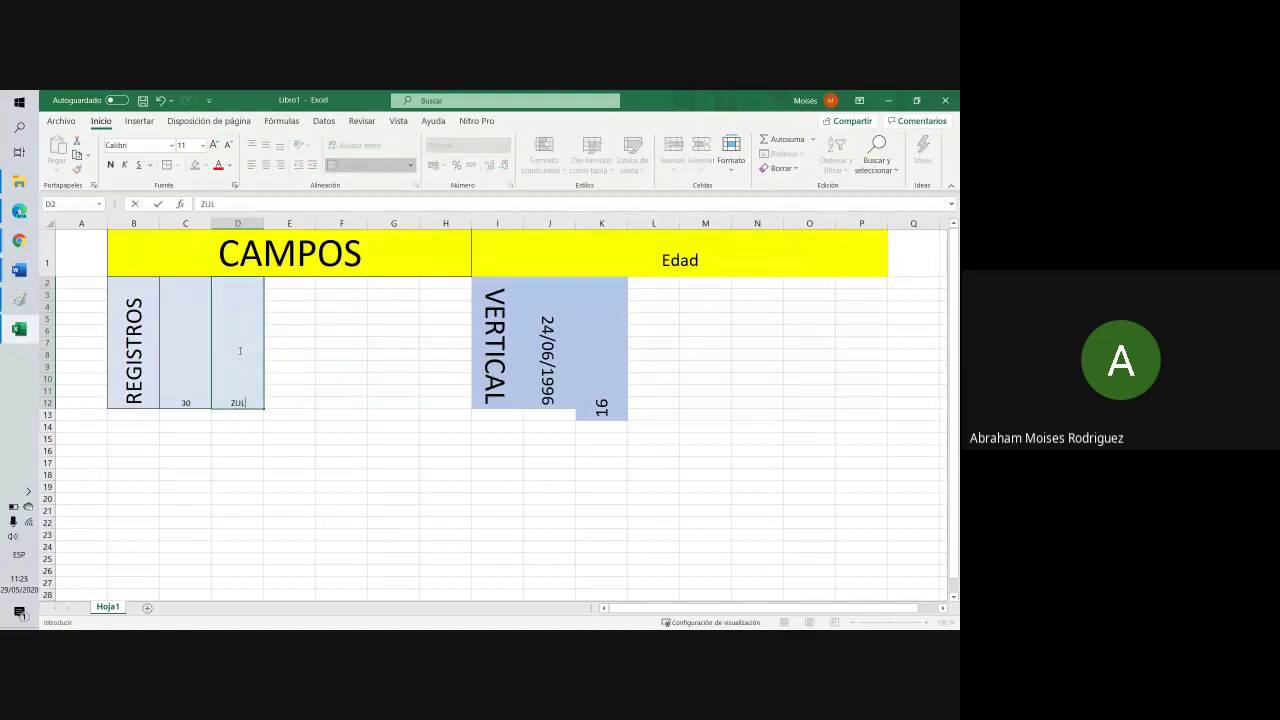
{"action": "type", "text": "UL"}
{"action": "left_click", "coordinate": [260, 437]}
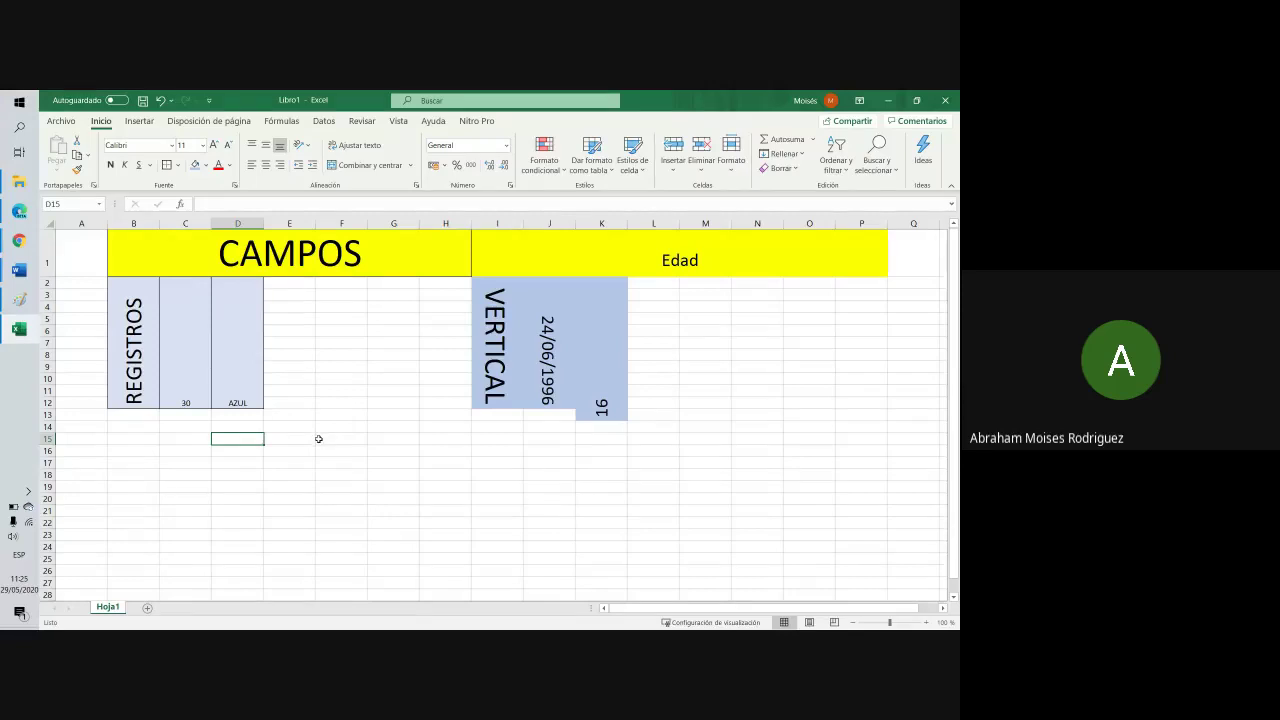
{"action": "left_click_drag", "start_coordinate": [203, 415], "coordinate": [197, 294]}
{"action": "left_click", "coordinate": [238, 400]}
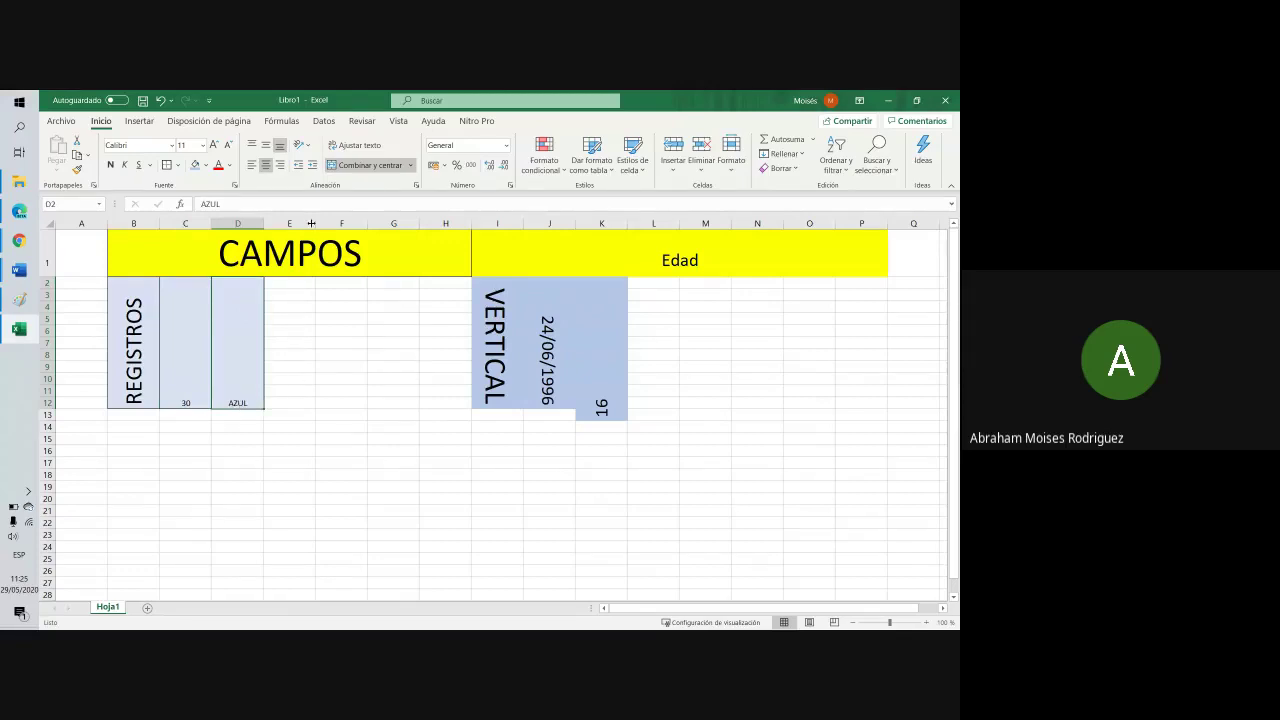
{"action": "left_click", "coordinate": [290, 355]}
{"action": "left_click", "coordinate": [246, 361]}
Replace the "CAMPOS" heading in merged cell B1:H1 with "EDAD"
{"action": "left_click", "coordinate": [290, 246]}
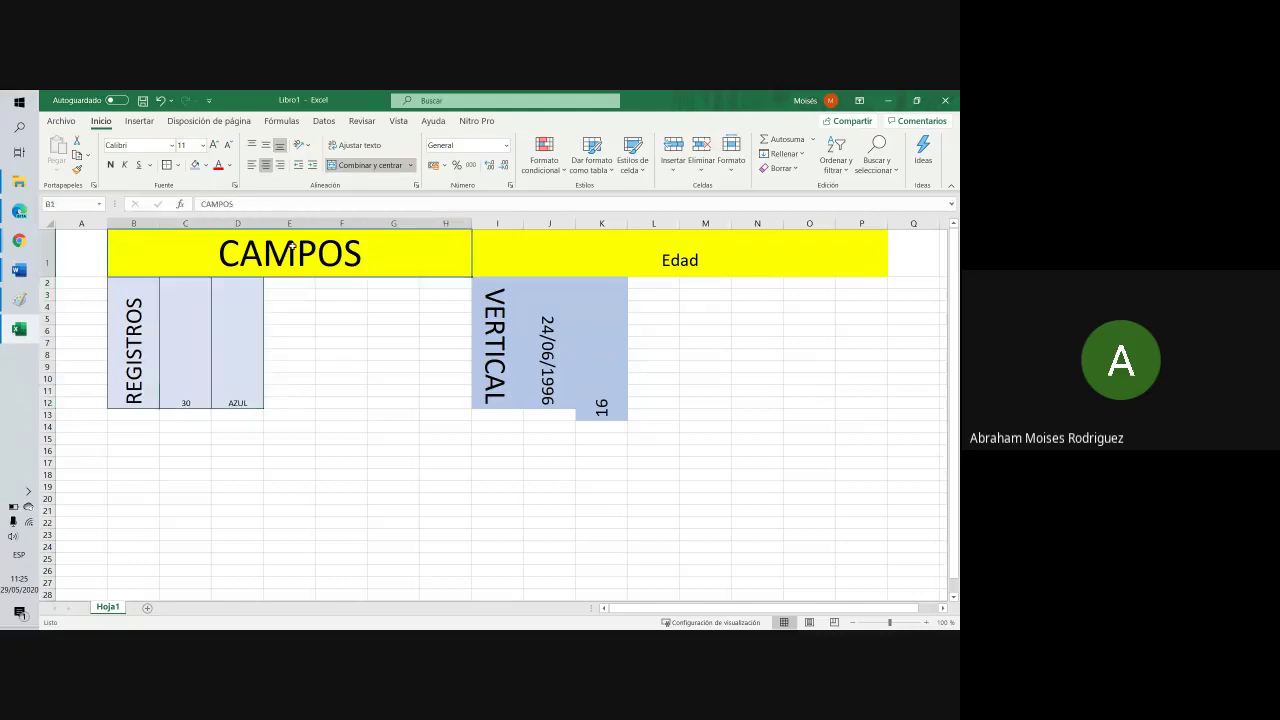
{"action": "type", "text": "ead"}
{"action": "key", "text": "BackSpace"}
{"action": "key", "text": "BackSpace"}
{"action": "key", "text": "BackSpace"}
{"action": "type", "text": "EDAD"}
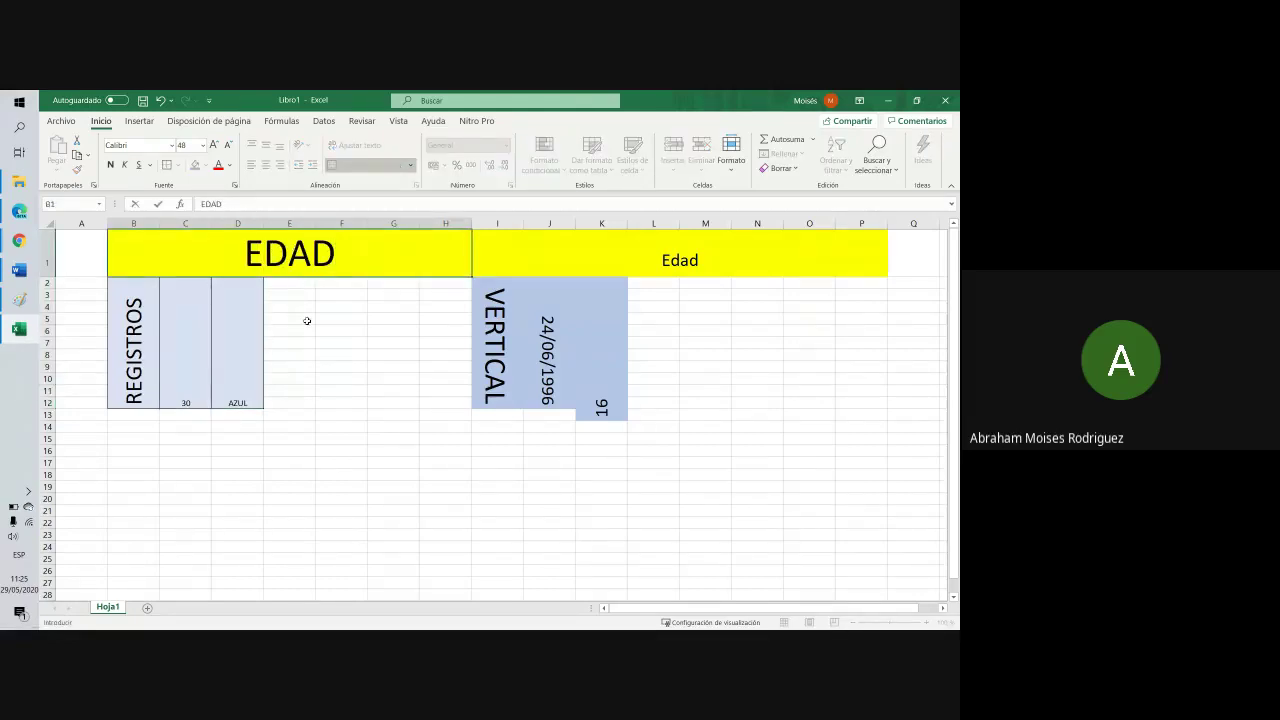
{"action": "left_click", "coordinate": [353, 377]}
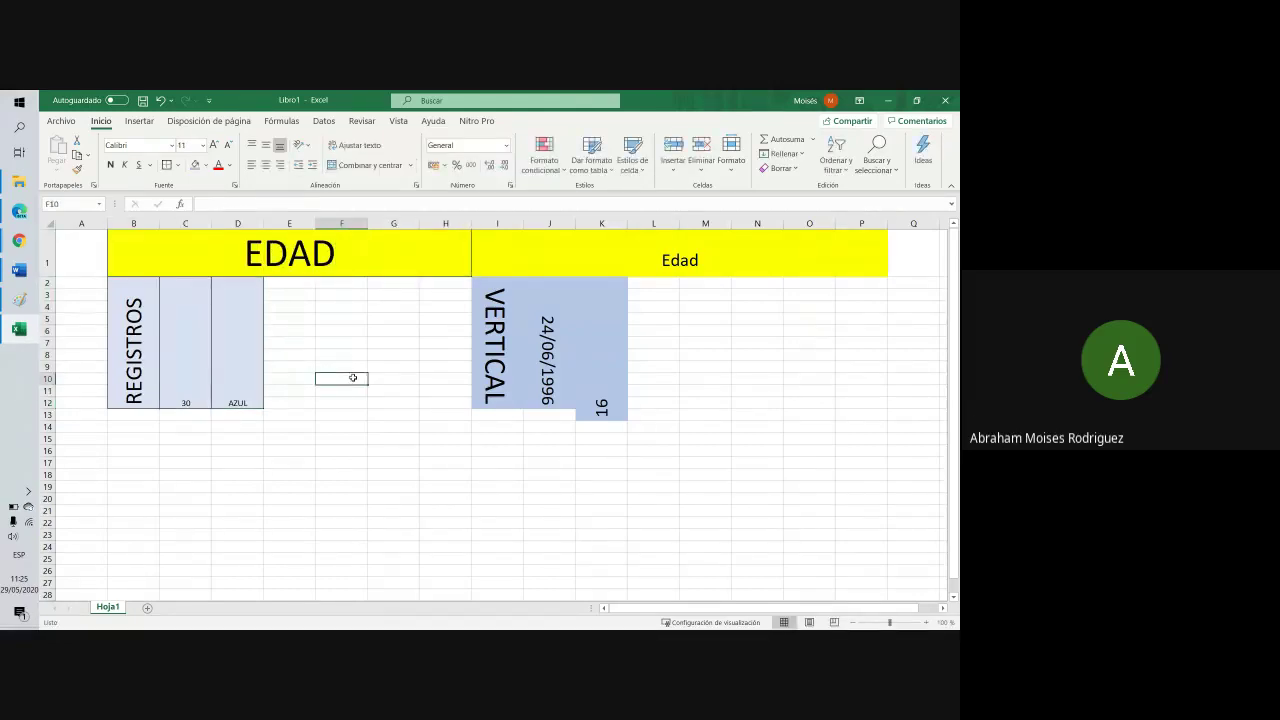
{"action": "left_click", "coordinate": [241, 360]}
{"action": "left_click", "coordinate": [284, 268]}
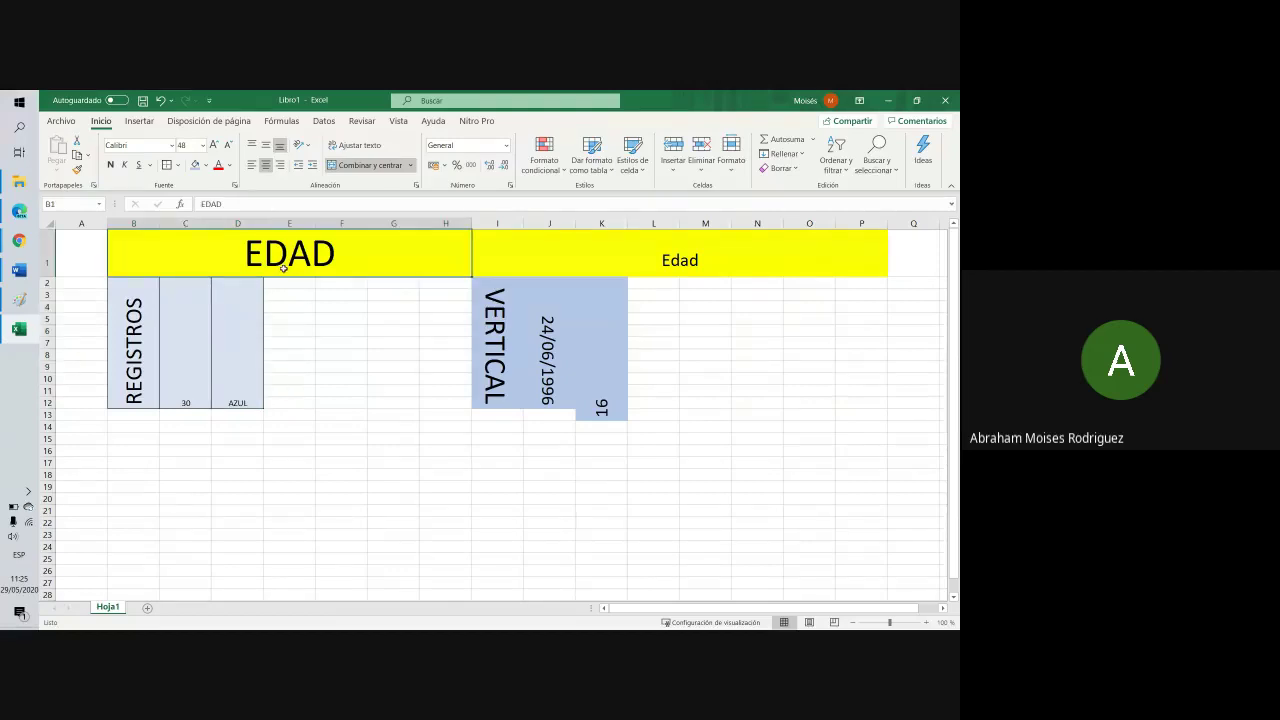
Change the heading in merged cell B1:H1 to "COLORES" and switch back to the LABORATORIO FINAL document in Word
{"action": "type", "text": "COLORES"}
{"action": "left_click", "coordinate": [540, 430]}
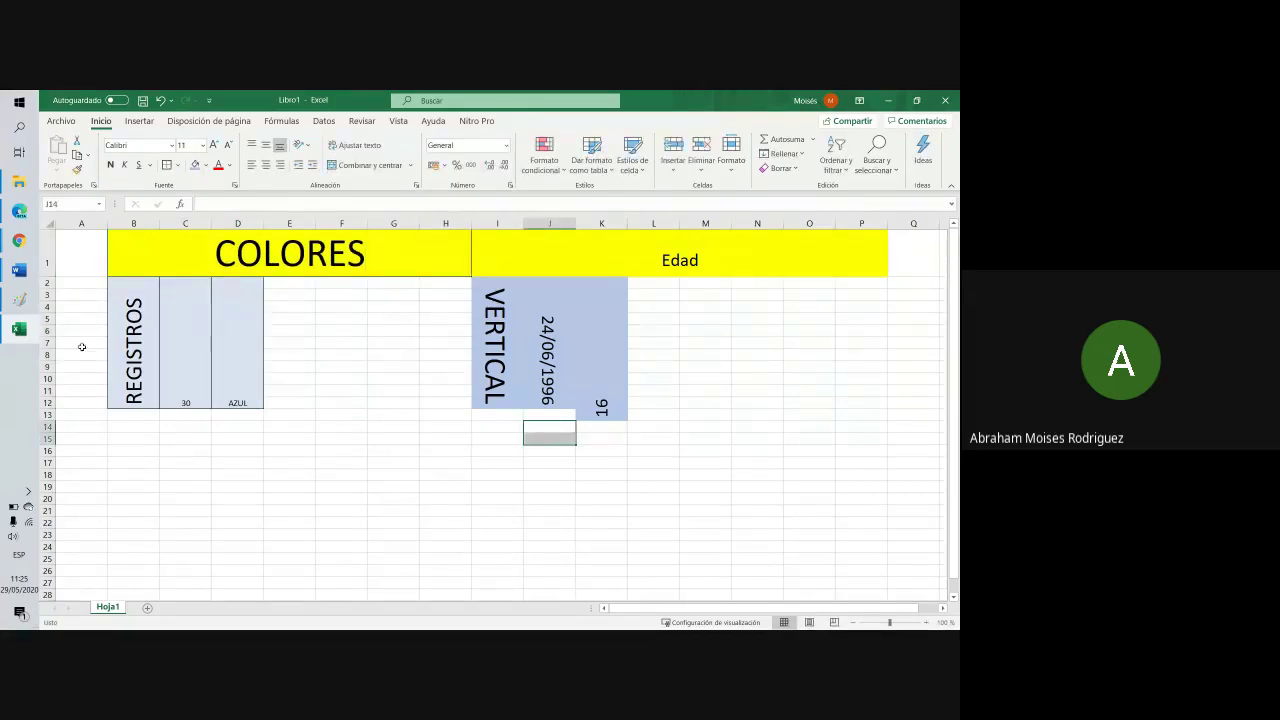
{"action": "left_click", "coordinate": [19, 270]}
{"action": "left_click", "coordinate": [67, 288]}
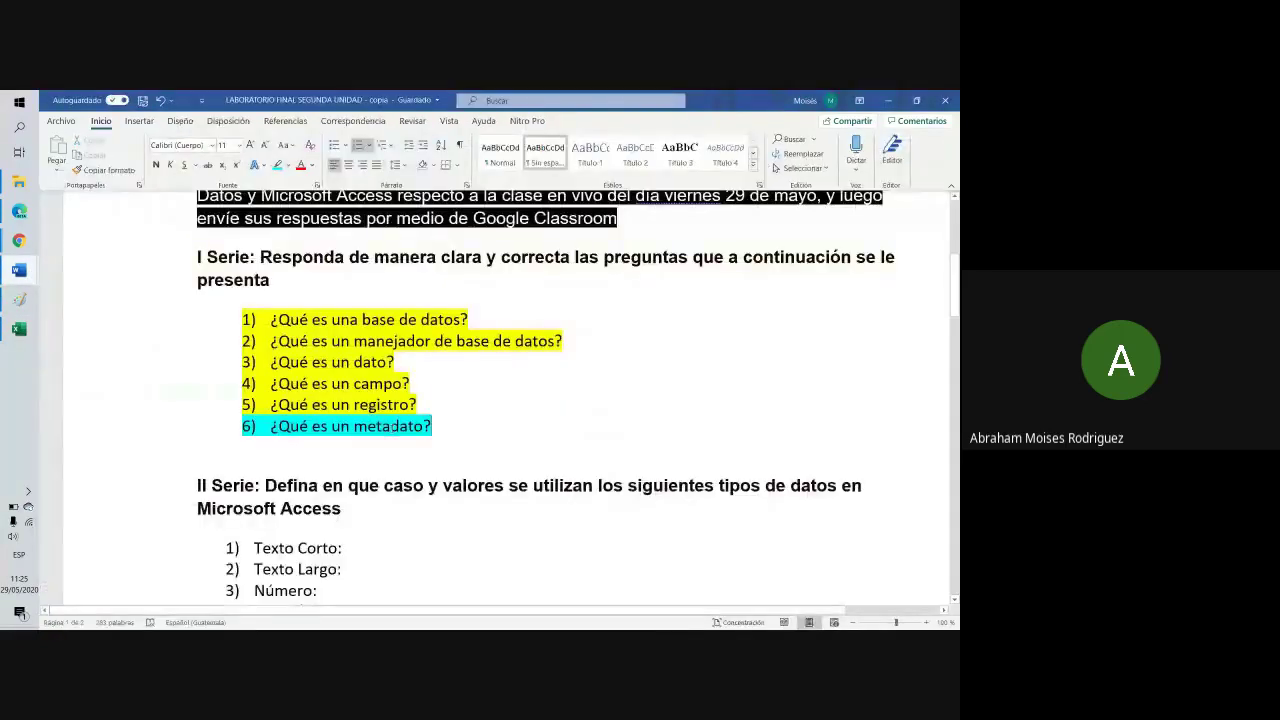
Add the unnumbered answer "Es el significado del dato" beneath question 6, "¿Qué es un metadato?"
{"action": "key", "text": "Return"}
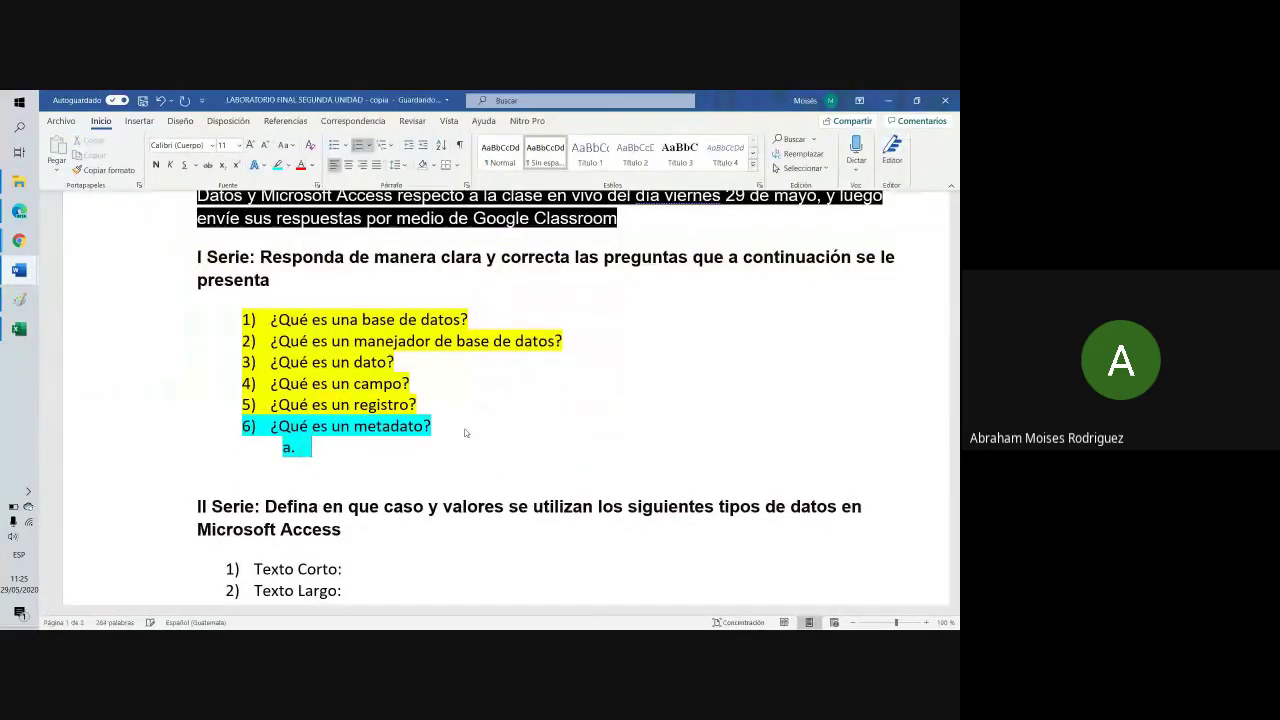
{"action": "key", "text": "BackSpace"}
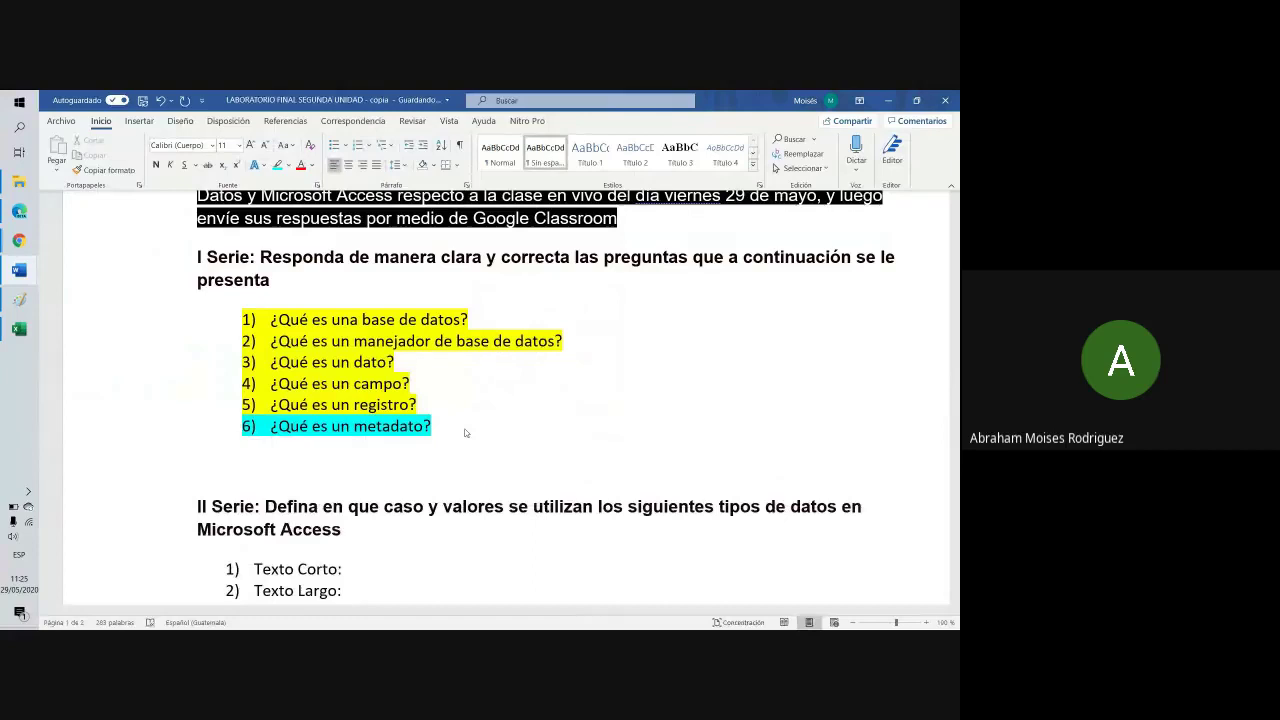
{"action": "type", "text": "S"}
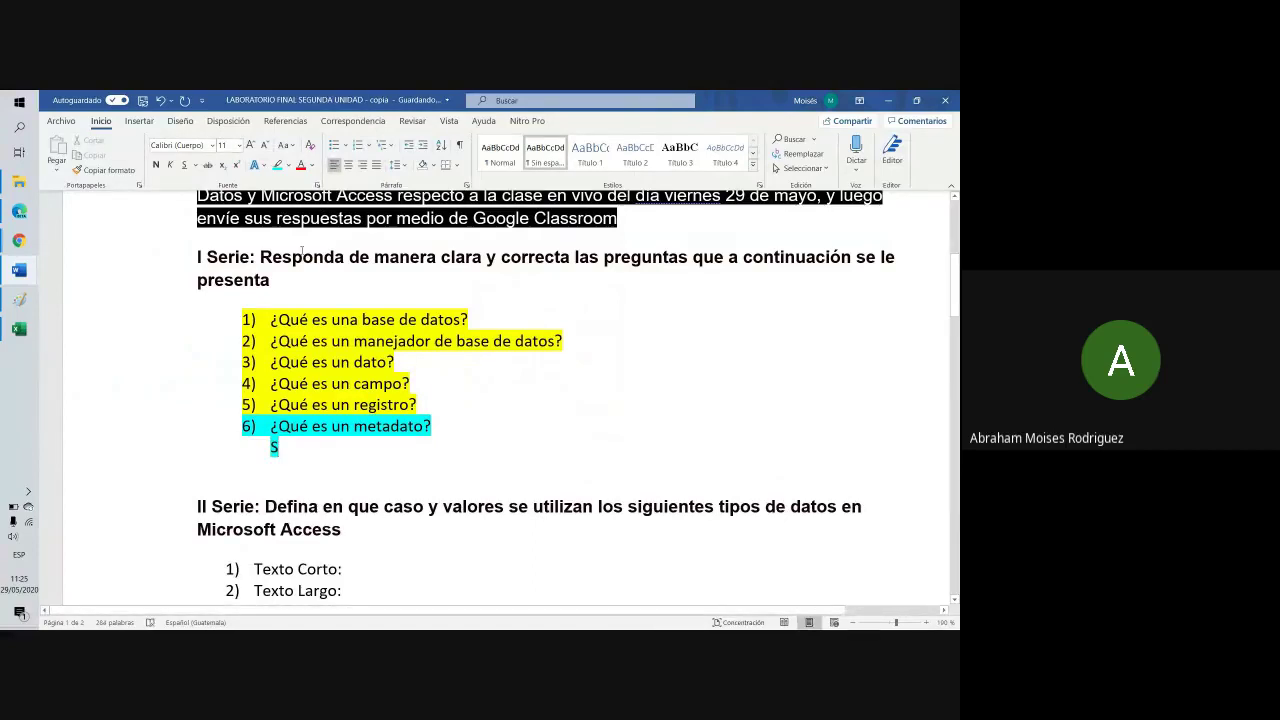
{"action": "key", "text": "BackSpace"}
{"action": "type", "text": "E"}
{"action": "key", "text": "BackSpace"}
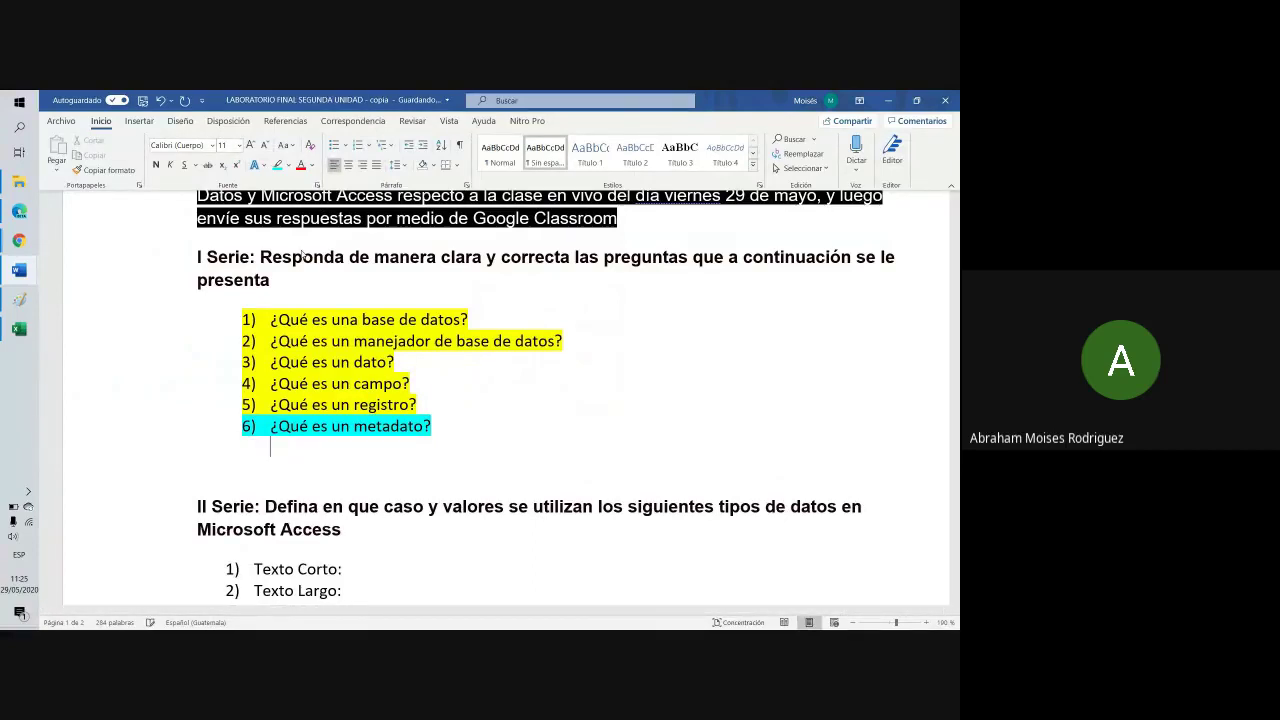
{"action": "type", "text": "Es el sug"}
{"action": "key", "text": "BackSpace"}
{"action": "key", "text": "BackSpace"}
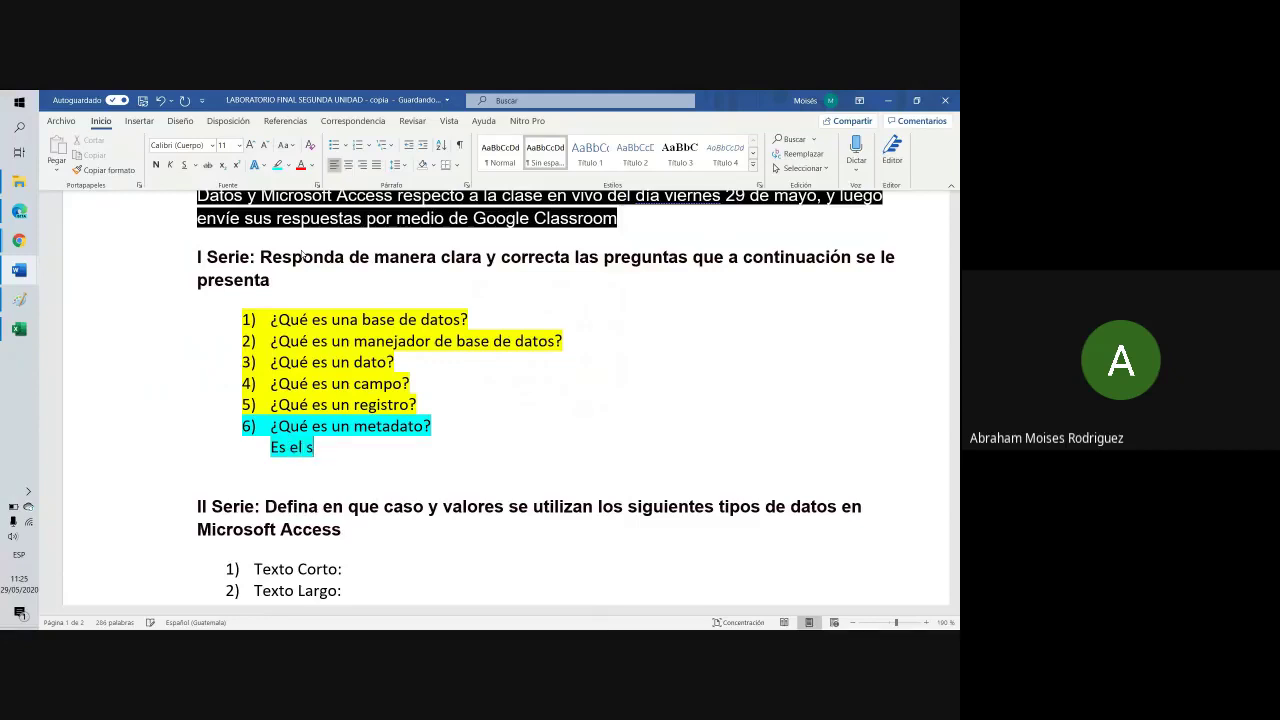
{"action": "type", "text": "ignifd"}
{"action": "type", "text": "cado de"}
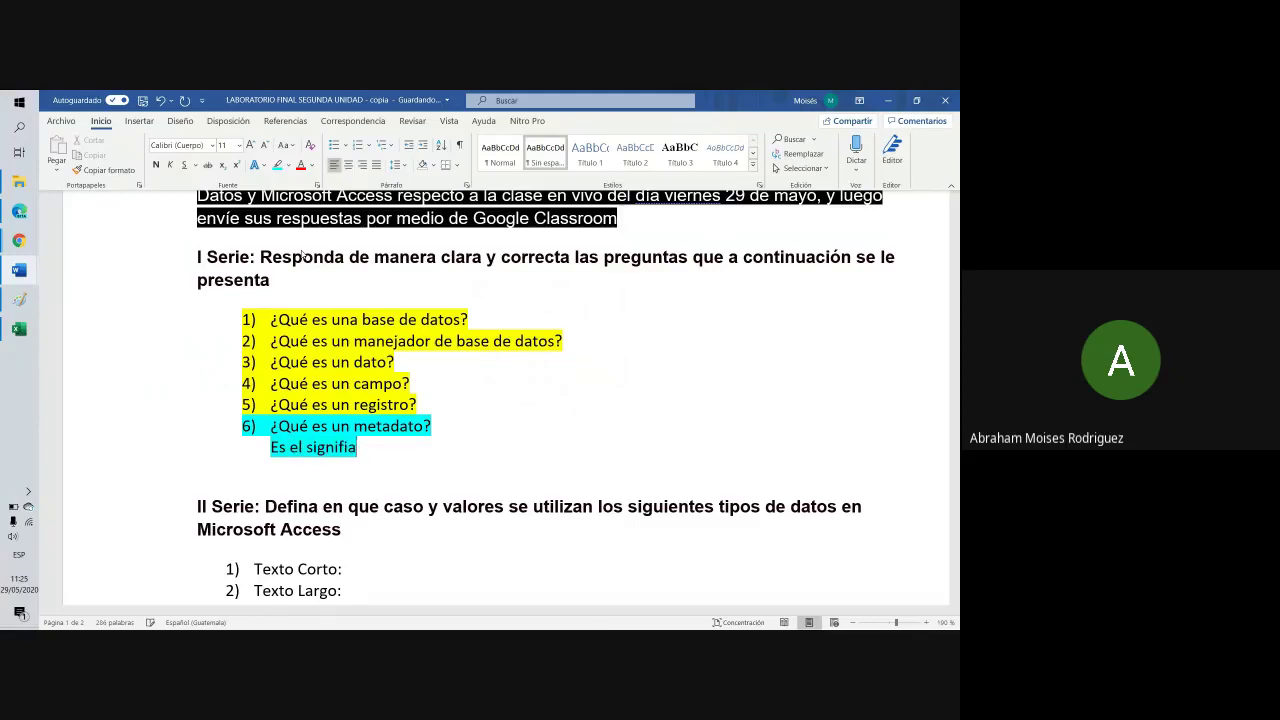
{"action": "type", "text": "l dato"}
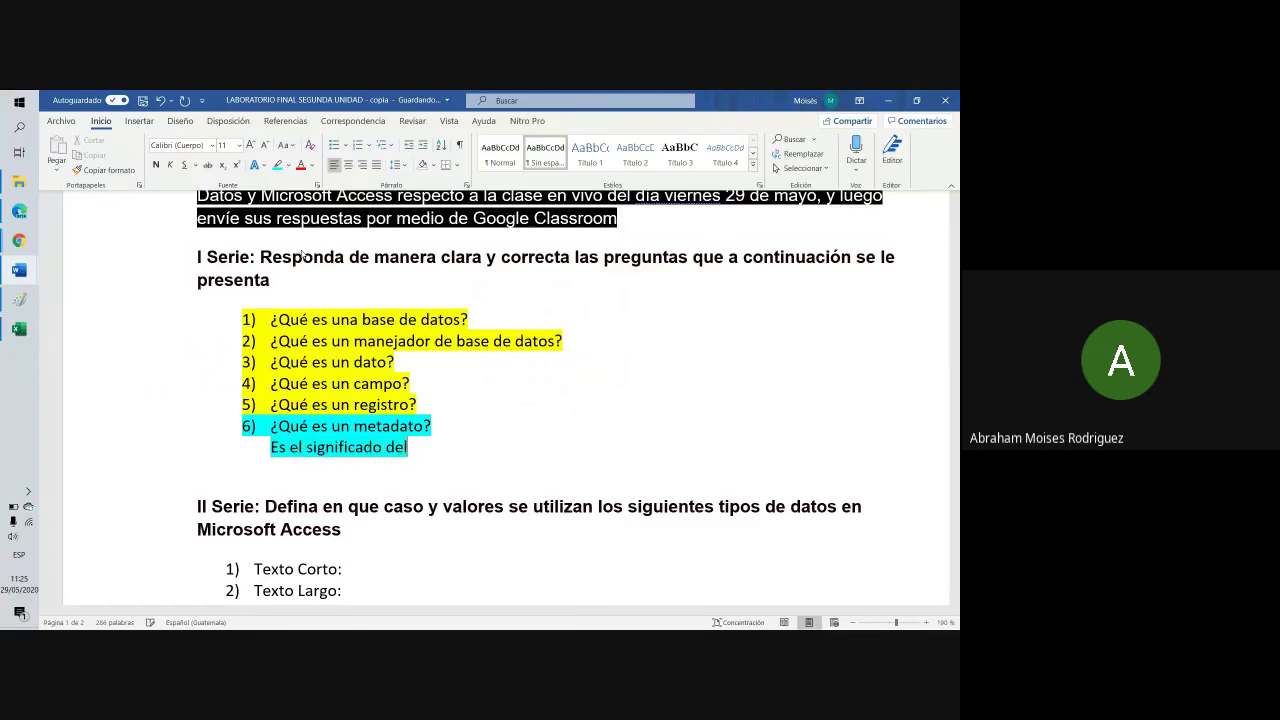
Add the unnumbered answer "Es un conjunto de datos o recopilación de manera digital" beneath question 1, "¿Qué es una base de datos?"
{"action": "left_click", "coordinate": [484, 323]}
{"action": "key", "text": "Return"}
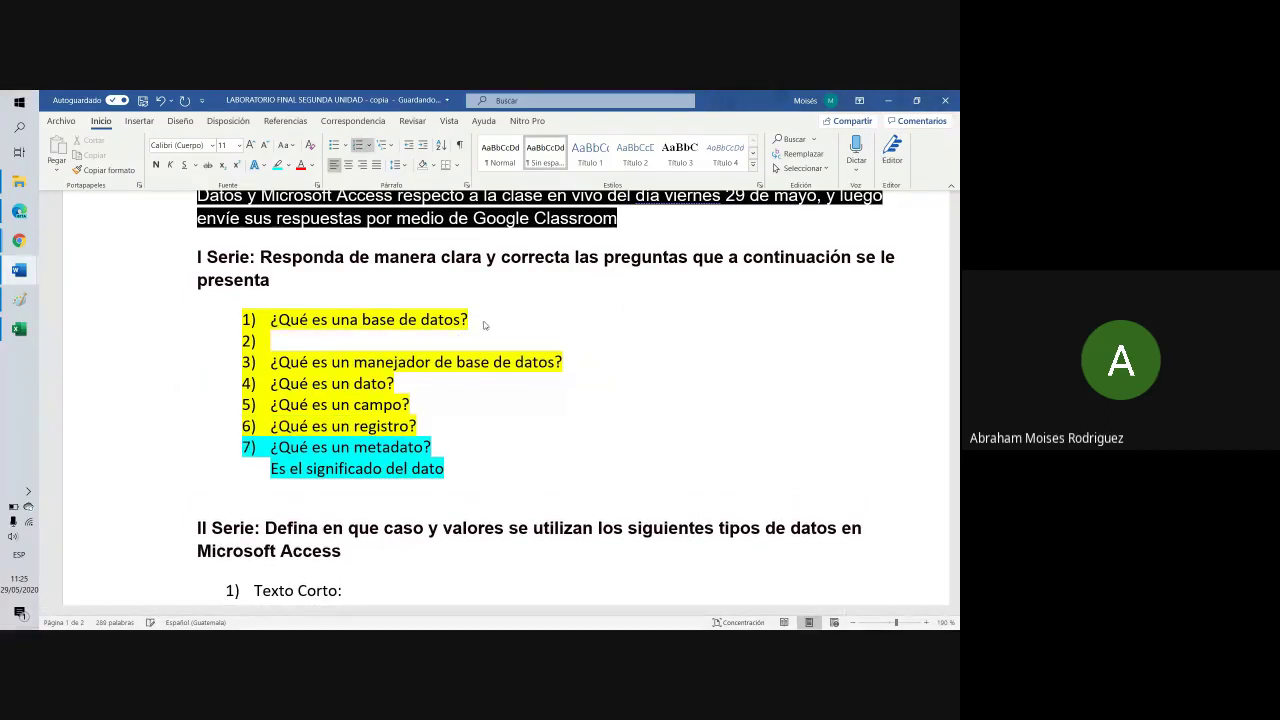
{"action": "key", "text": "BackSpace"}
{"action": "type", "text": "Es"}
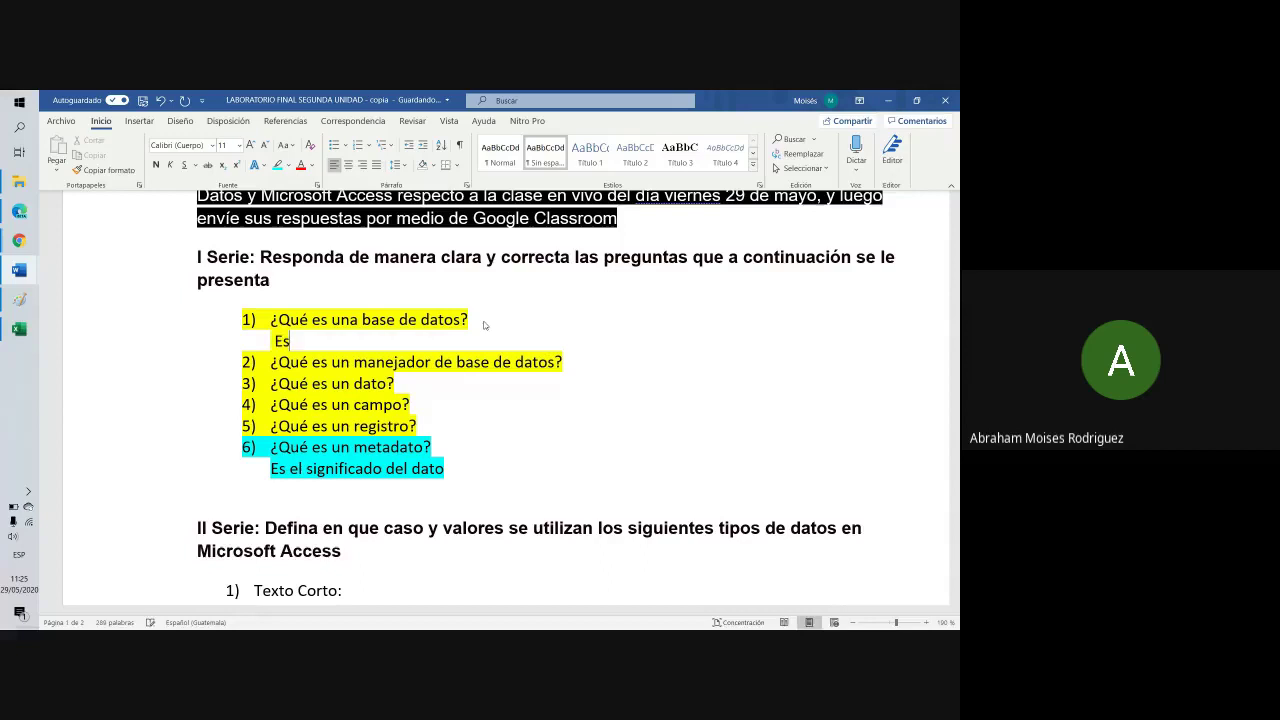
{"action": "type", "text": " un conjunto d"}
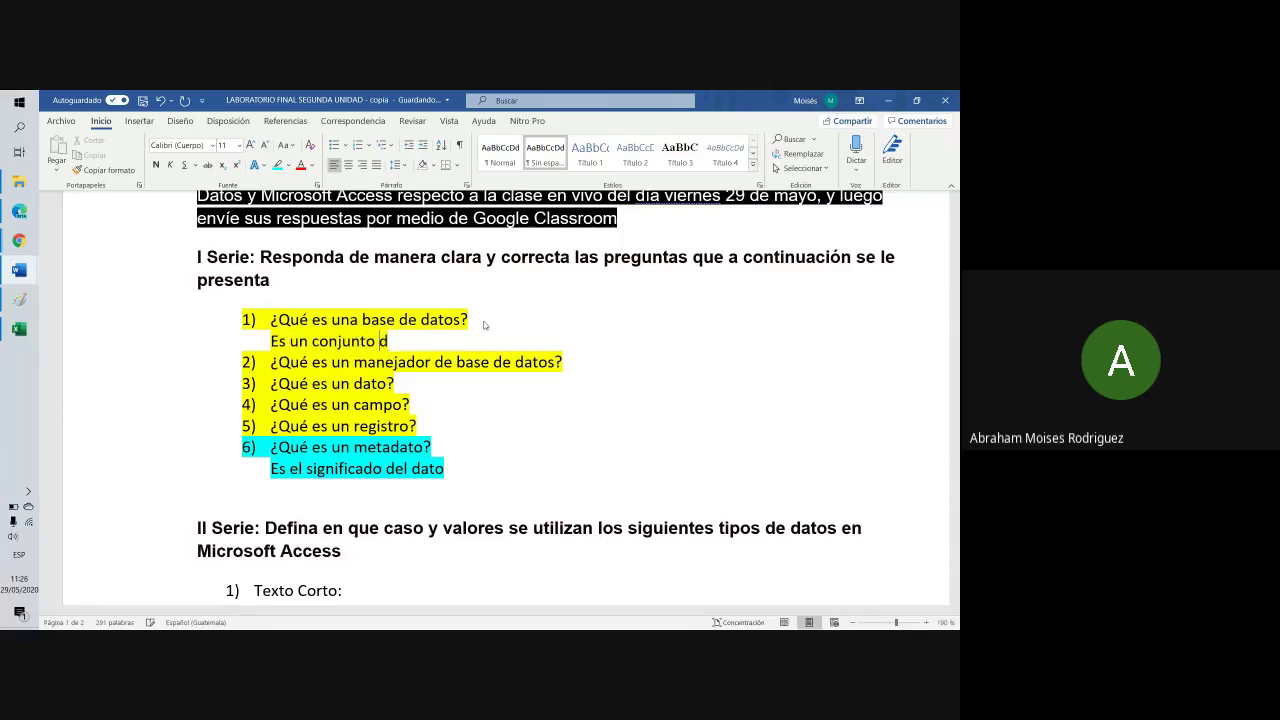
{"action": "type", "text": "e datos y"}
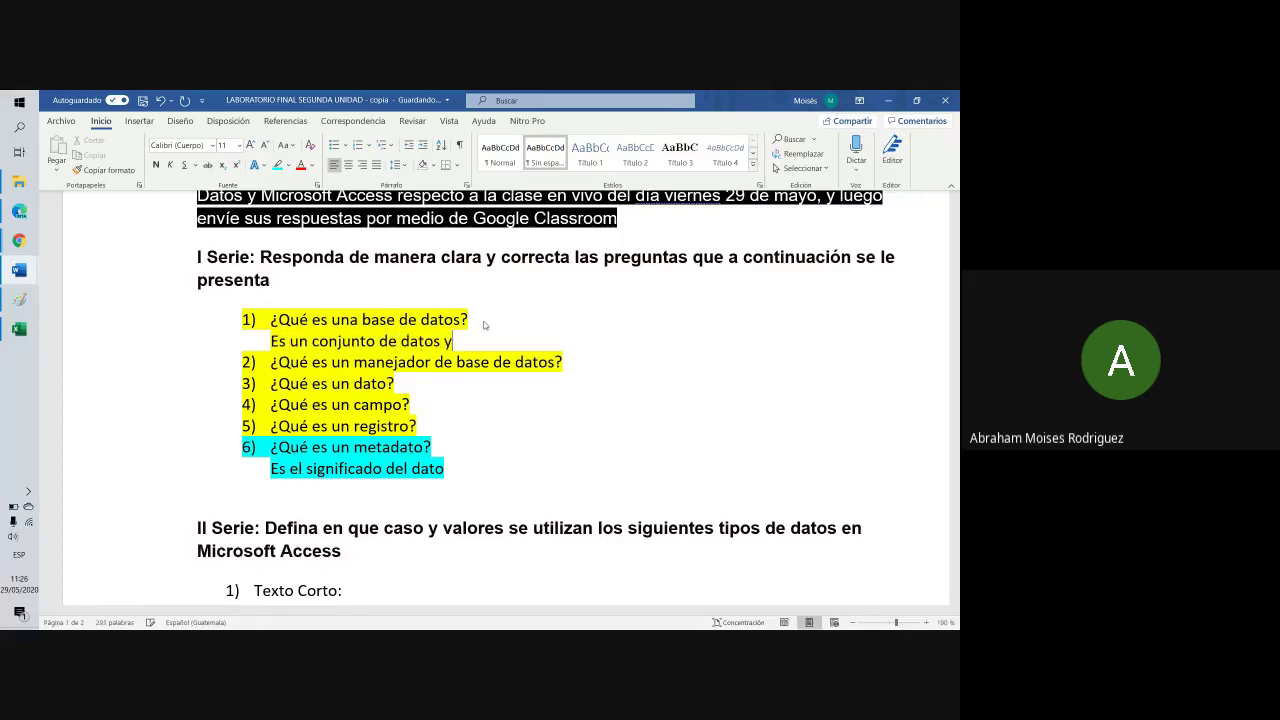
{"action": "key", "text": "BackSpace"}
{"action": "type", "text": "o recopilaci"}
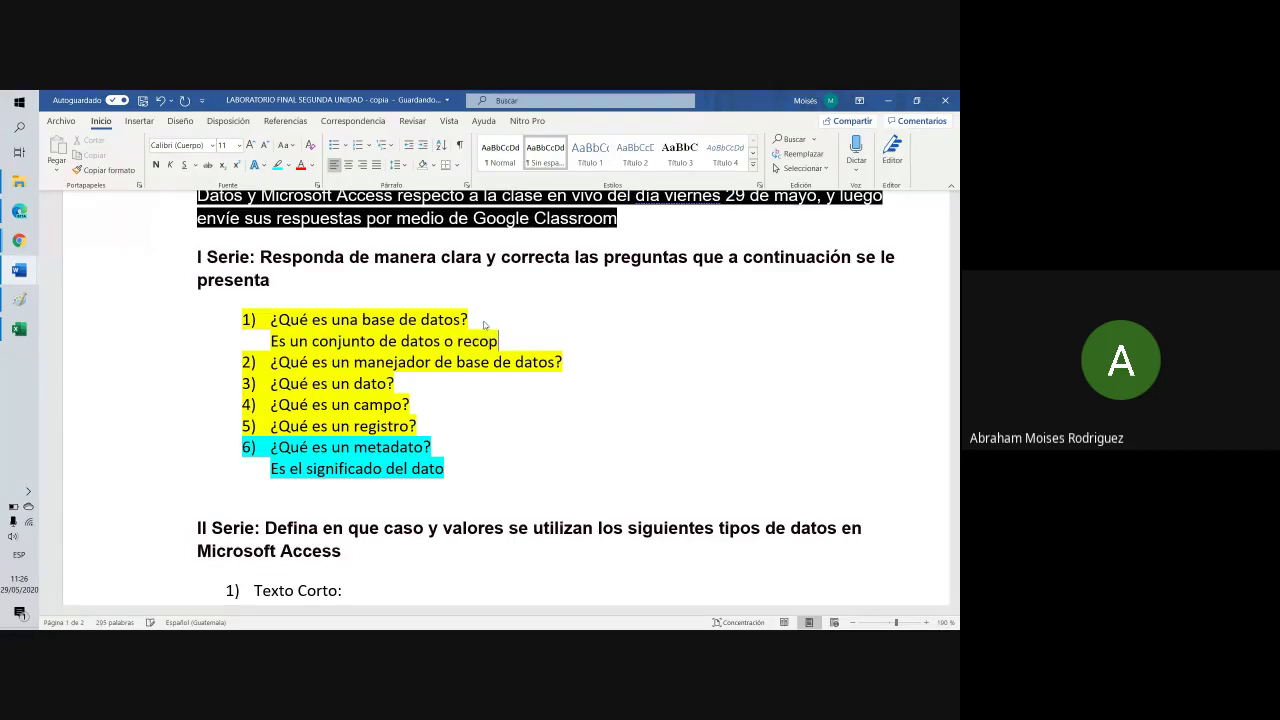
{"action": "type", "text": "ón de manera de"}
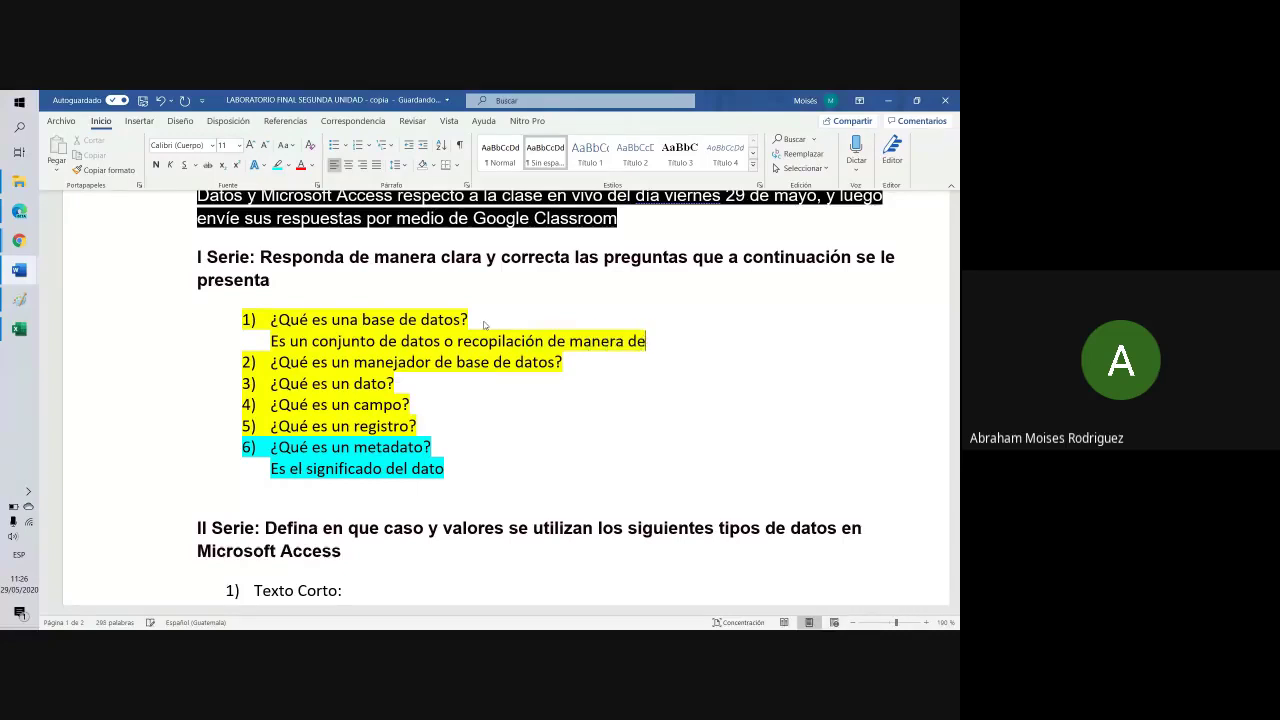
{"action": "key", "text": "BackSpace"}
{"action": "type", "text": "igitra"}
{"action": "key", "text": "BackSpace"}
{"action": "key", "text": "BackSpace"}
{"action": "type", "text": "al"}
Add the unnumbered answer "Es un programa que se encarga de crear y administrar la base de datos" beneath question 2
{"action": "left_click", "coordinate": [592, 358]}
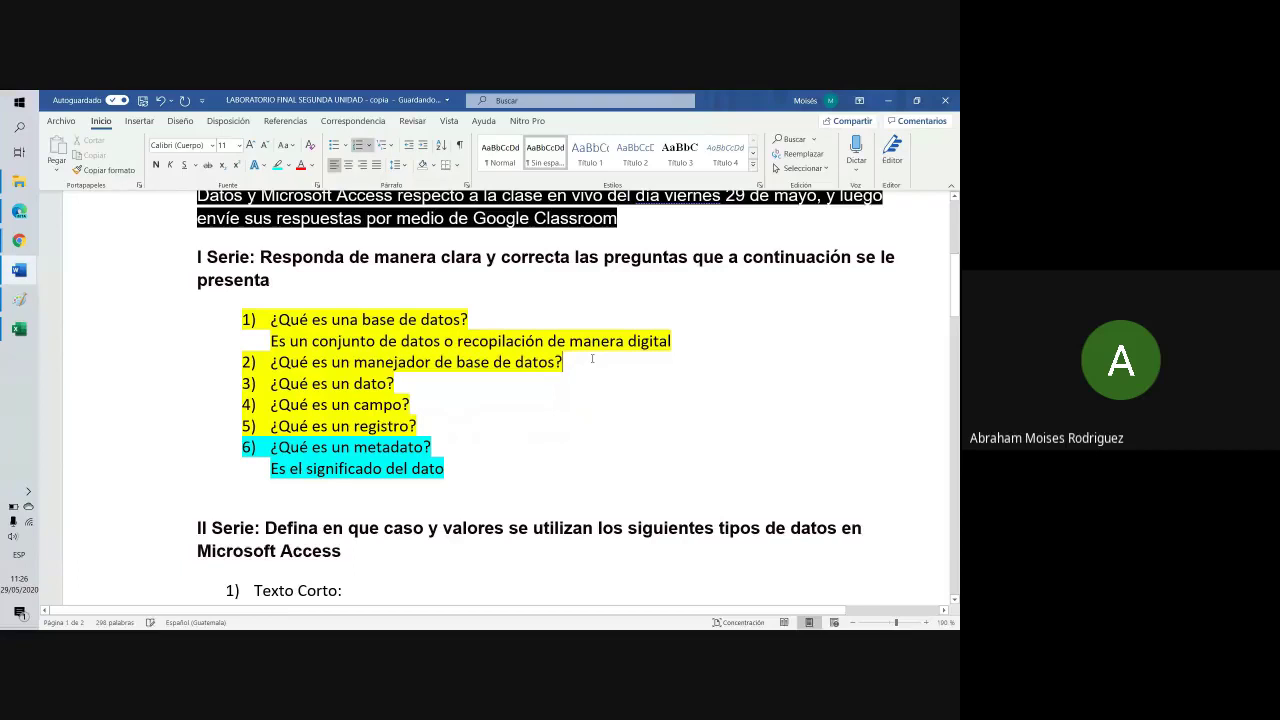
{"action": "key", "text": "Return"}
{"action": "key", "text": "Tab"}
{"action": "key", "text": "BackSpace"}
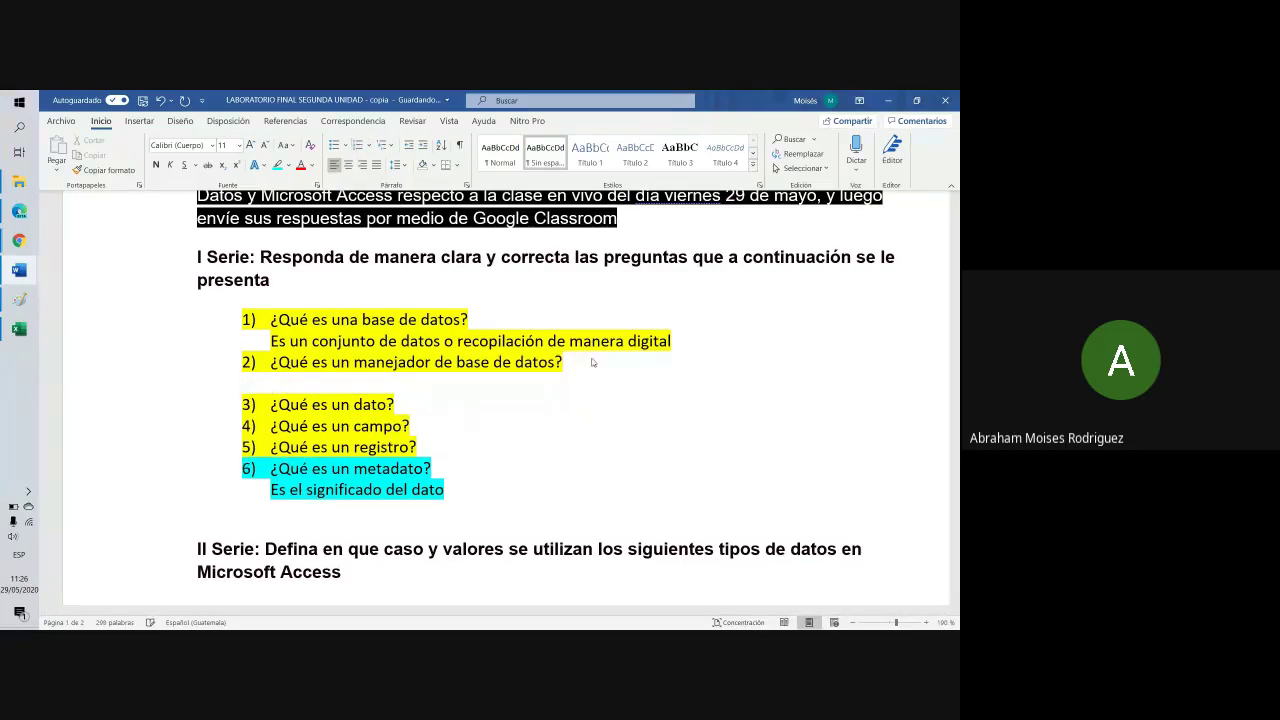
{"action": "type", "text": "Es un programa "}
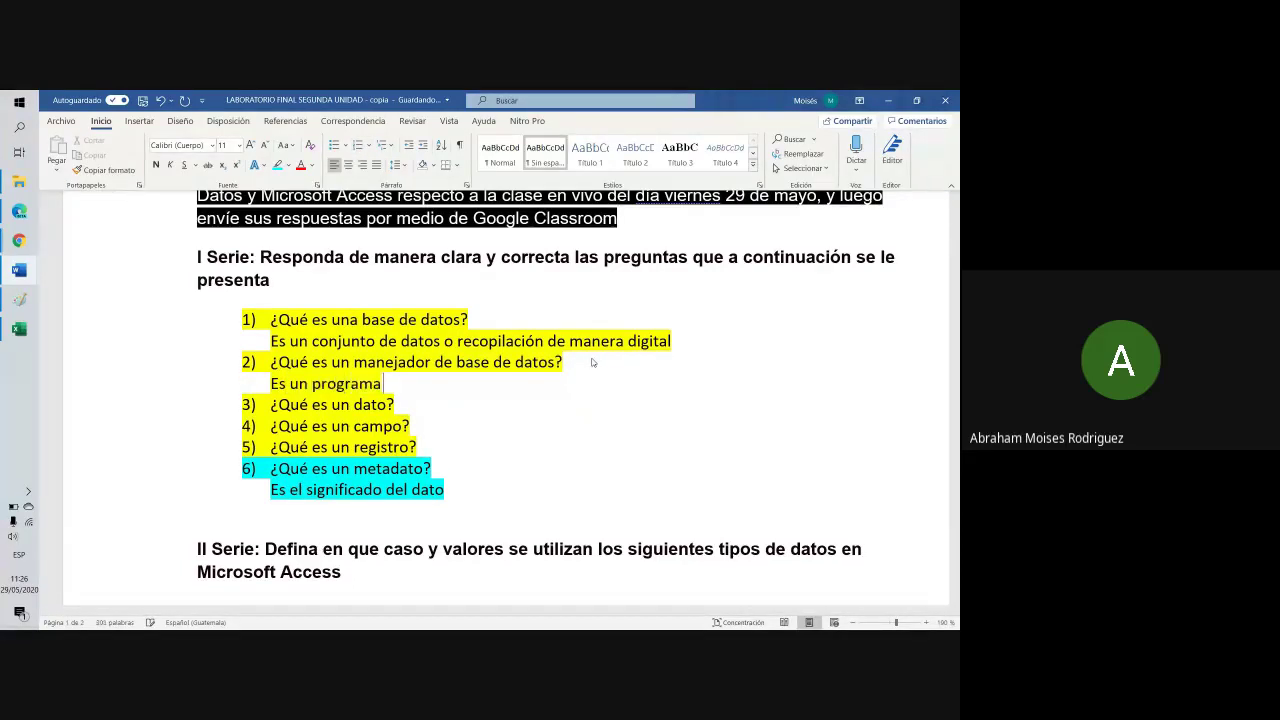
{"action": "type", "text": "que se encarga d"}
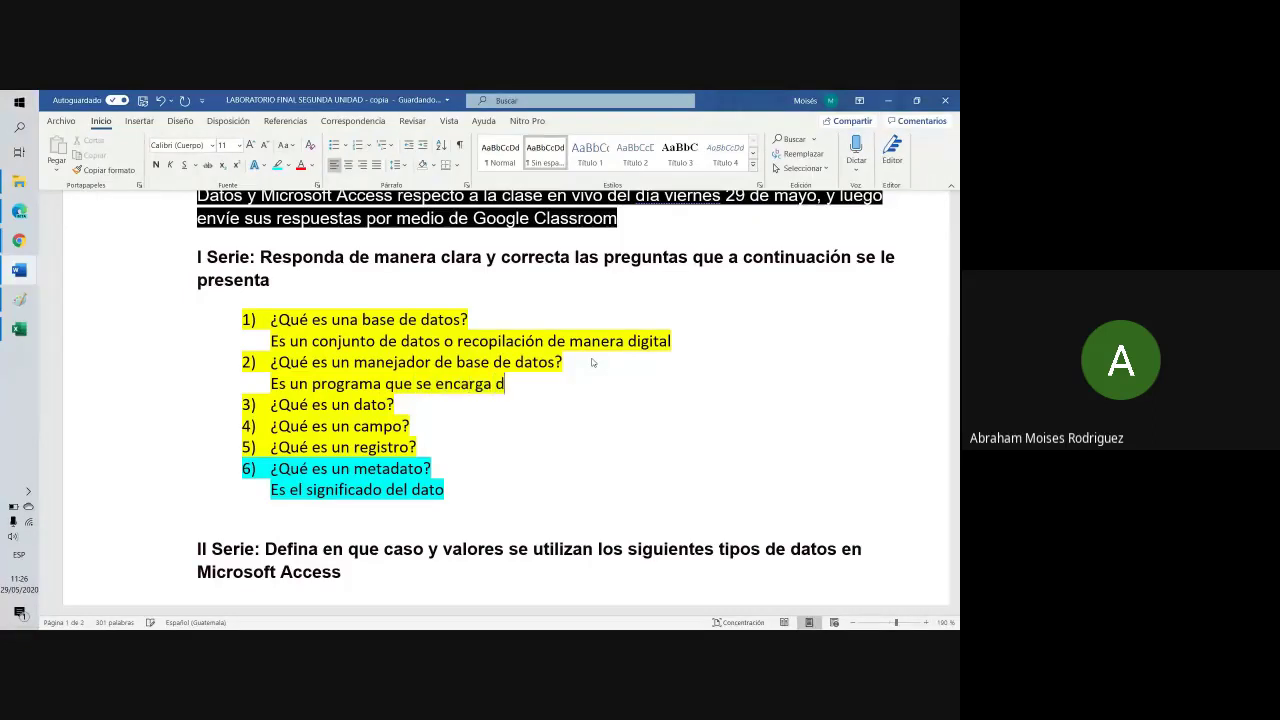
{"action": "type", "text": "e crear y administar"}
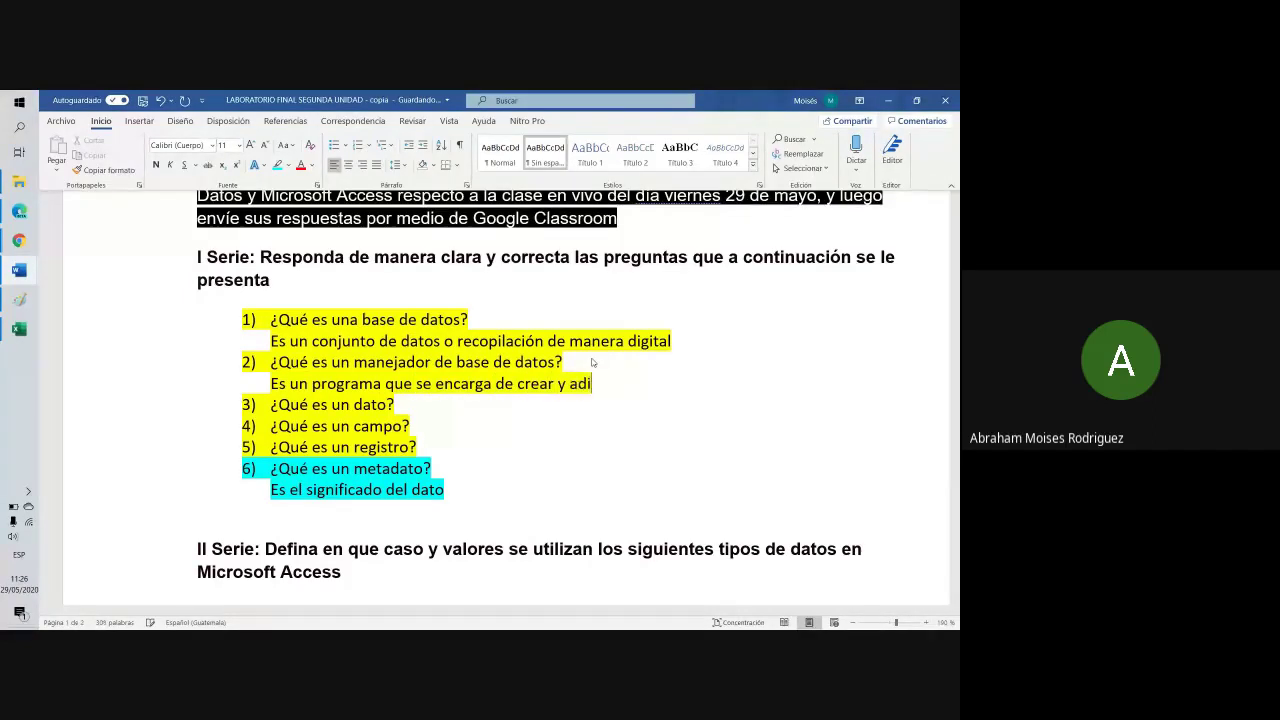
{"action": "key", "text": "BackSpace"}
{"action": "key", "text": "BackSpace"}
{"action": "key", "text": "BackSpace"}
{"action": "key", "text": "BackSpace"}
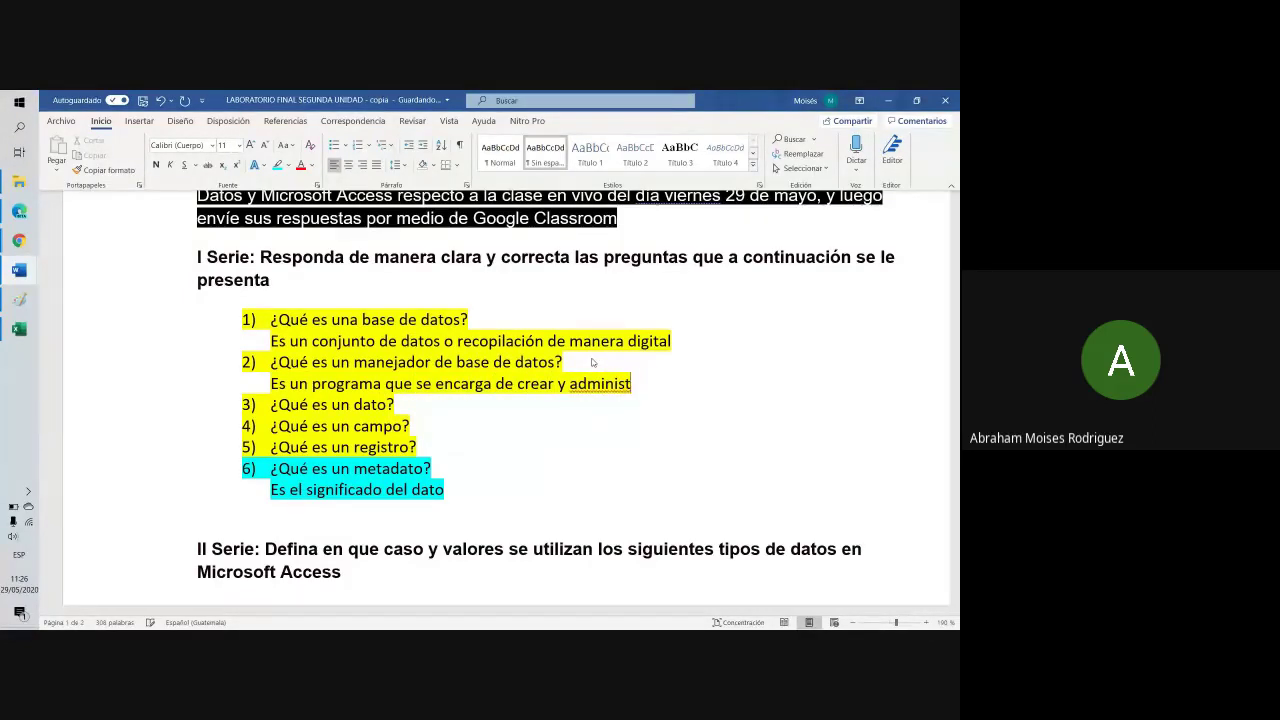
{"action": "type", "text": "trar la va"}
{"action": "key", "text": "BackSpace"}
{"action": "key", "text": "BackSpace"}
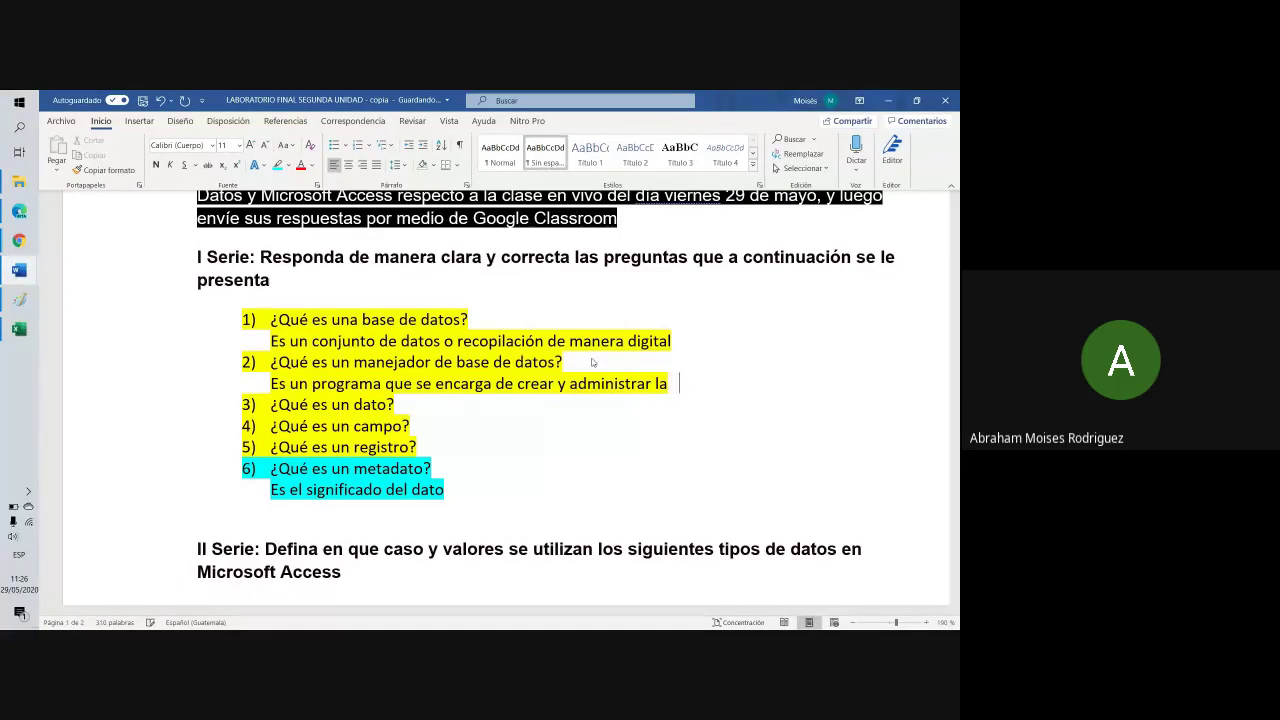
{"action": "type", "text": "base de datos"}
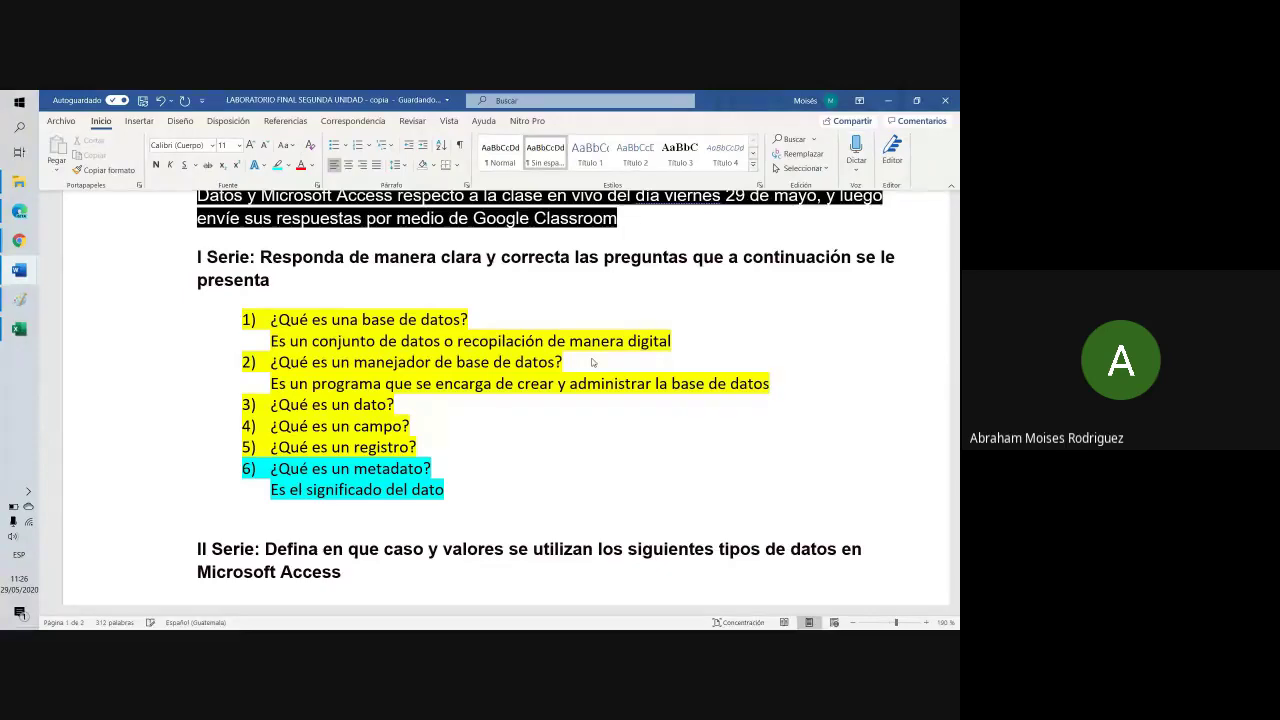
Delete the sample answers beneath questions 6, 2 and 1 of the first series, including their lines
{"action": "scroll", "coordinate": [591, 362], "scroll_direction": "down", "scroll_amount": 3}
{"action": "scroll", "coordinate": [591, 362], "scroll_direction": "up", "scroll_amount": 2}
{"action": "scroll", "coordinate": [591, 362], "scroll_direction": "down", "scroll_amount": 1}
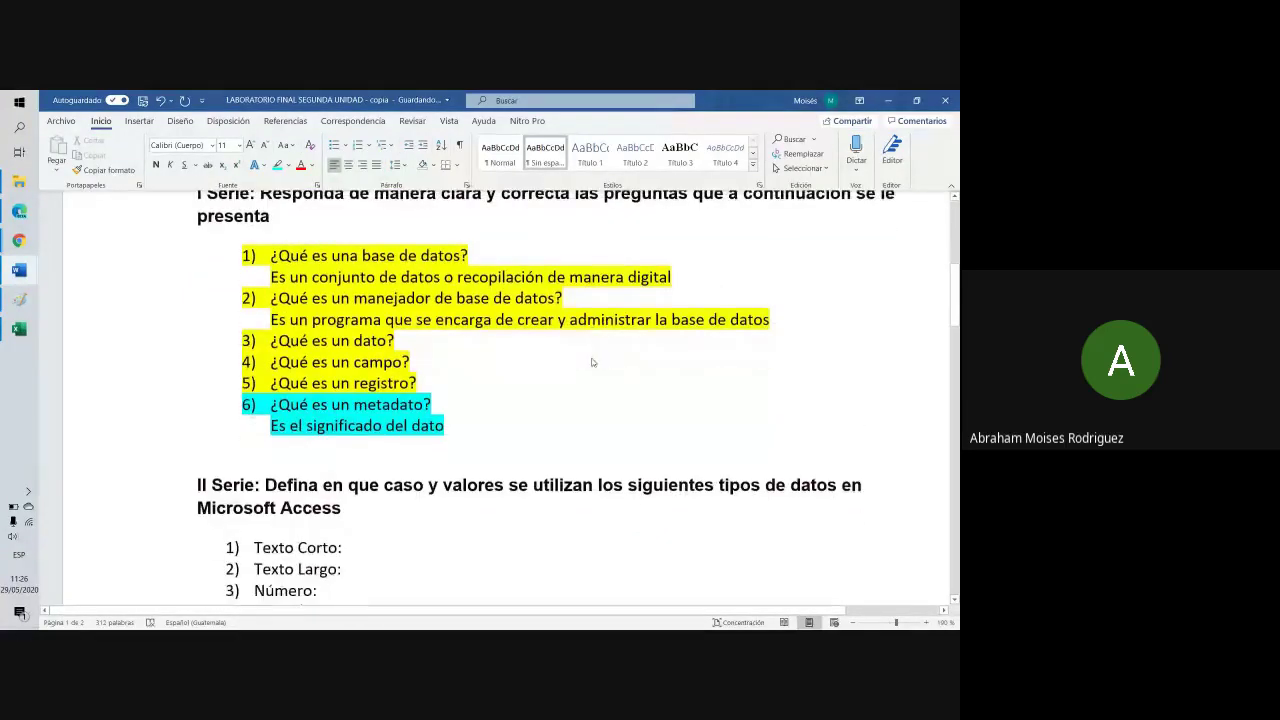
{"action": "scroll", "coordinate": [591, 362], "scroll_direction": "down", "scroll_amount": 1}
{"action": "scroll", "coordinate": [591, 362], "scroll_direction": "up", "scroll_amount": 2}
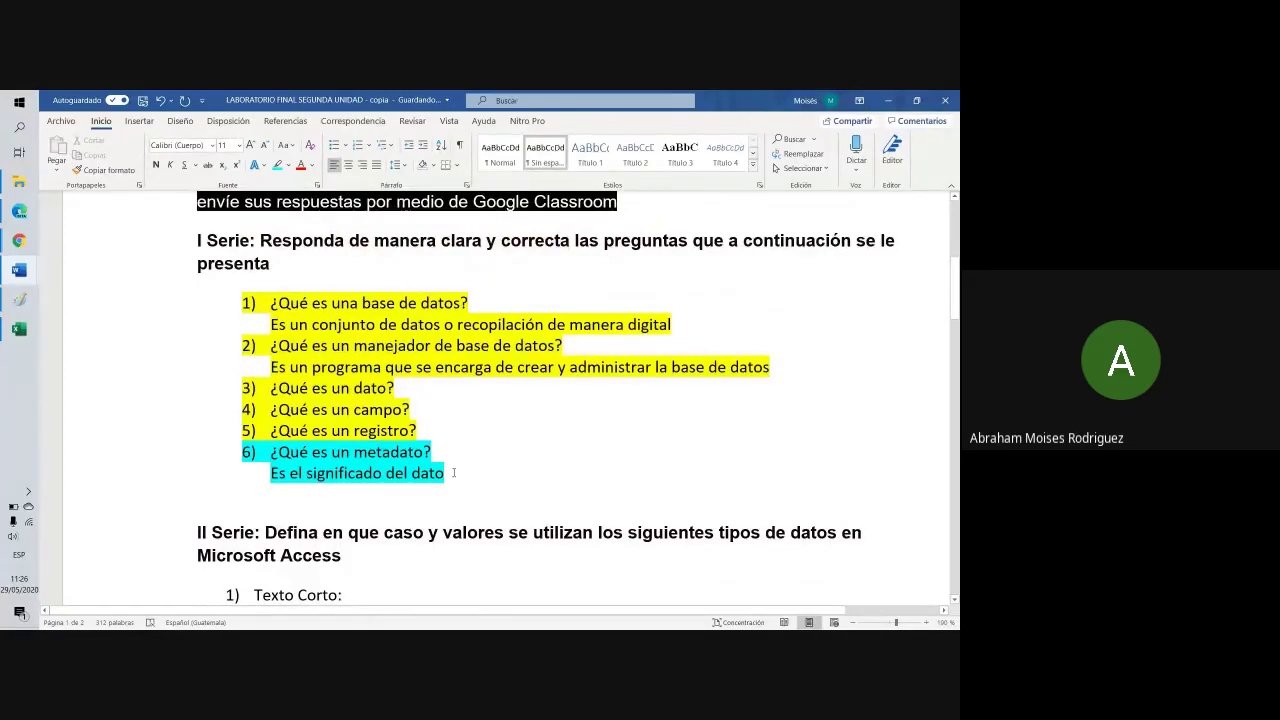
{"action": "triple_click", "coordinate": [406, 473]}
{"action": "key", "text": "BackSpace"}
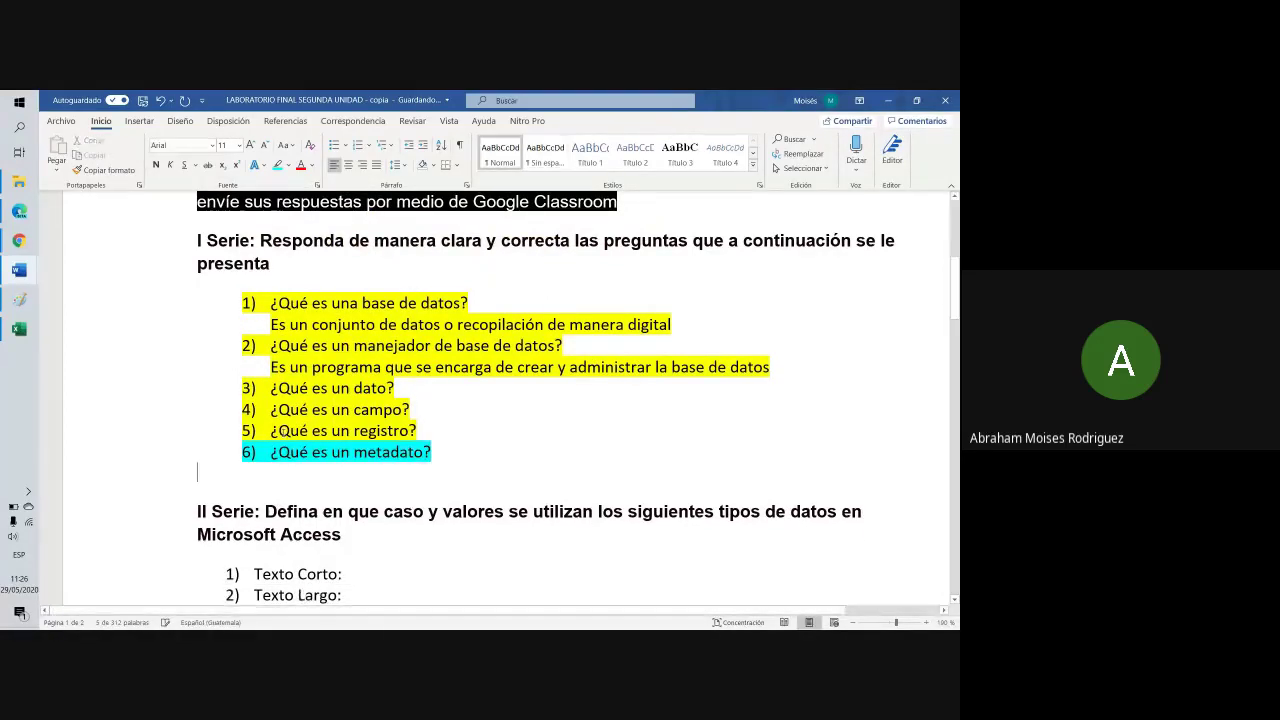
{"action": "left_click", "coordinate": [268, 367]}
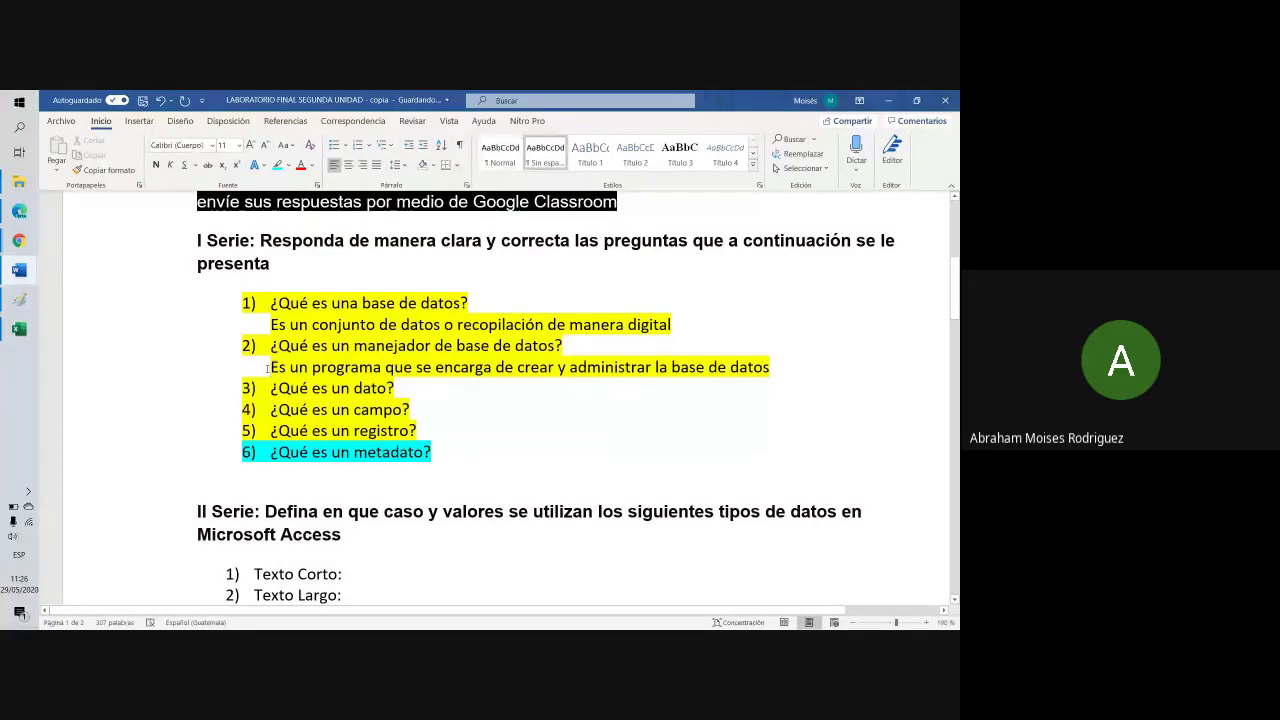
{"action": "left_click", "coordinate": [788, 362], "text": "shift"}
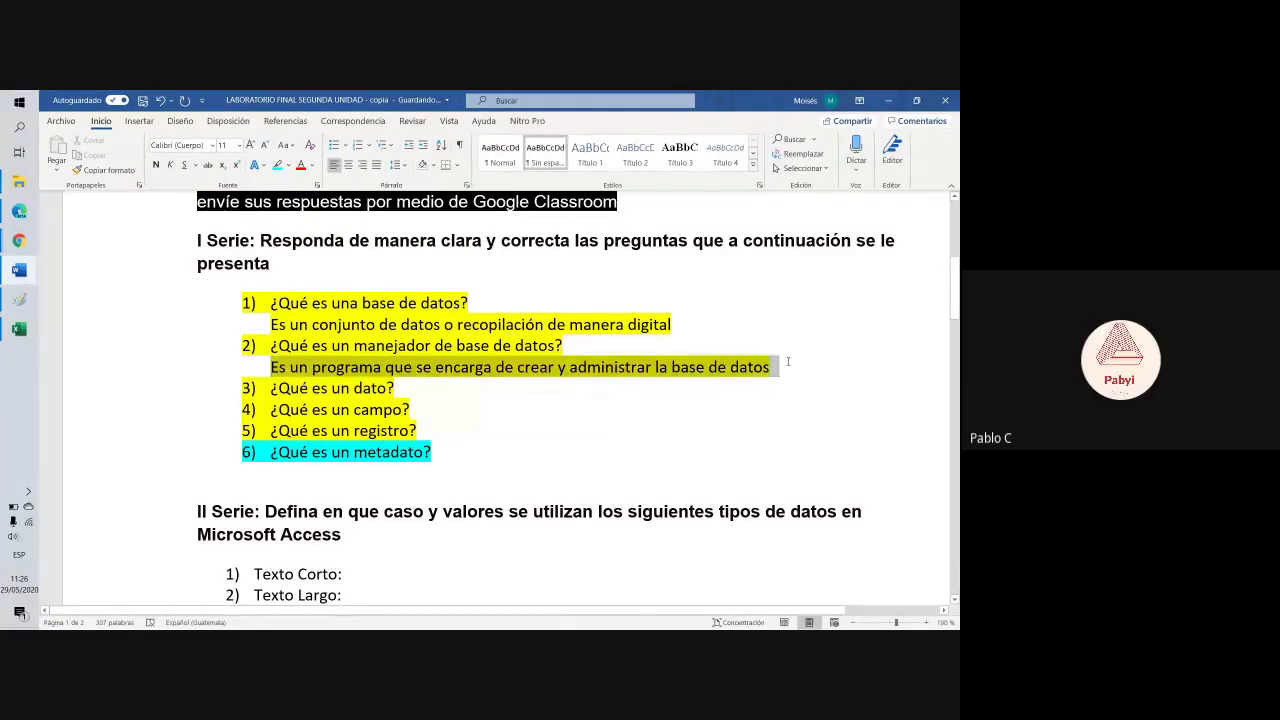
{"action": "key", "text": "BackSpace"}
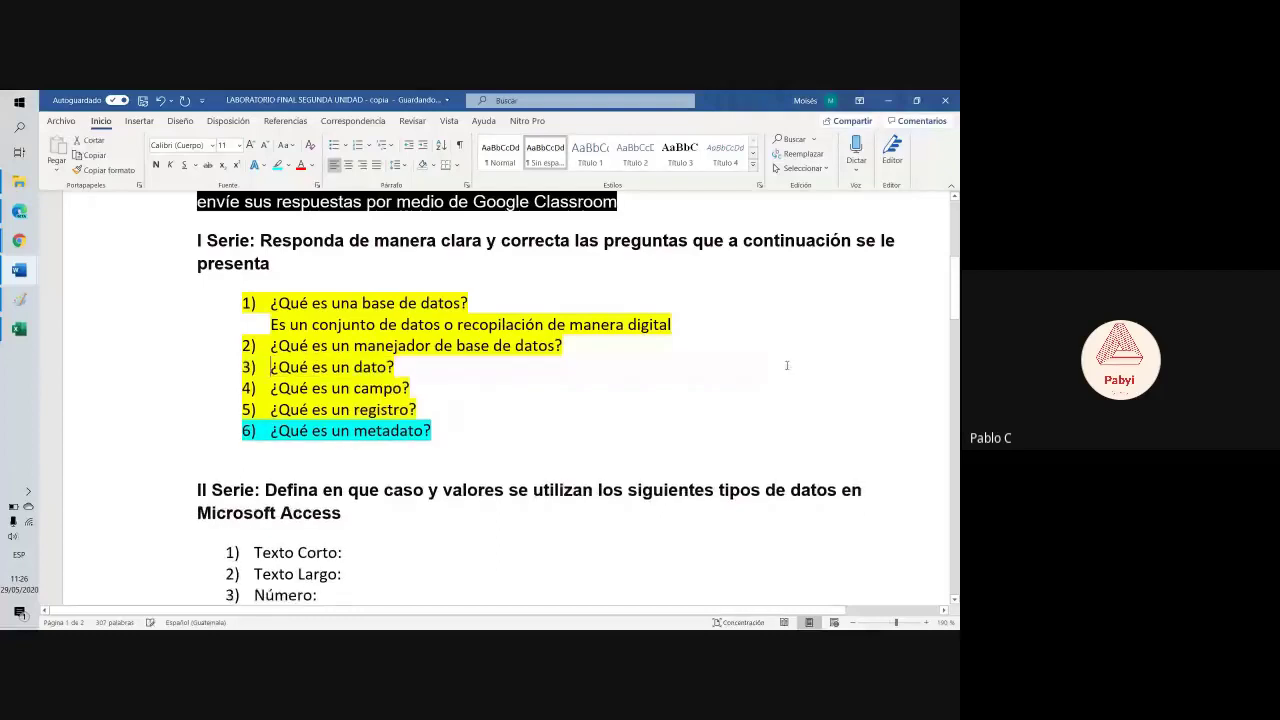
{"action": "left_click_drag", "start_coordinate": [268, 325], "coordinate": [674, 326]}
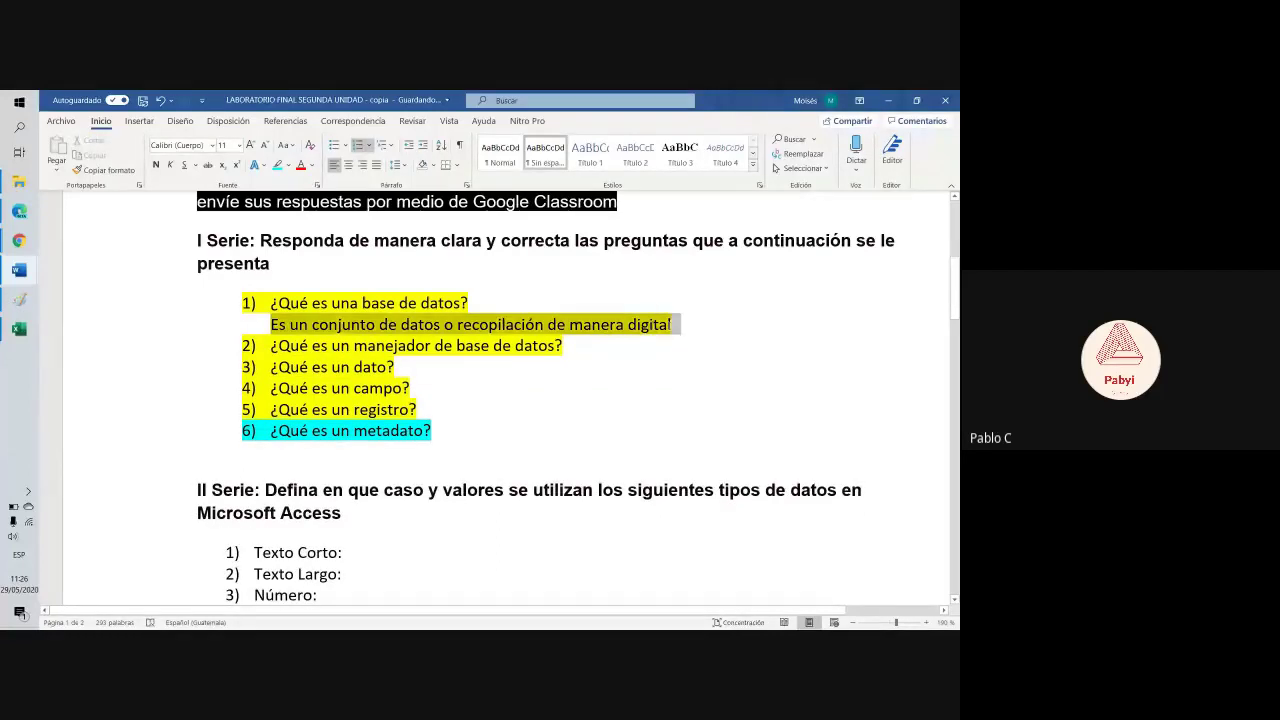
{"action": "key", "text": "BackSpace"}
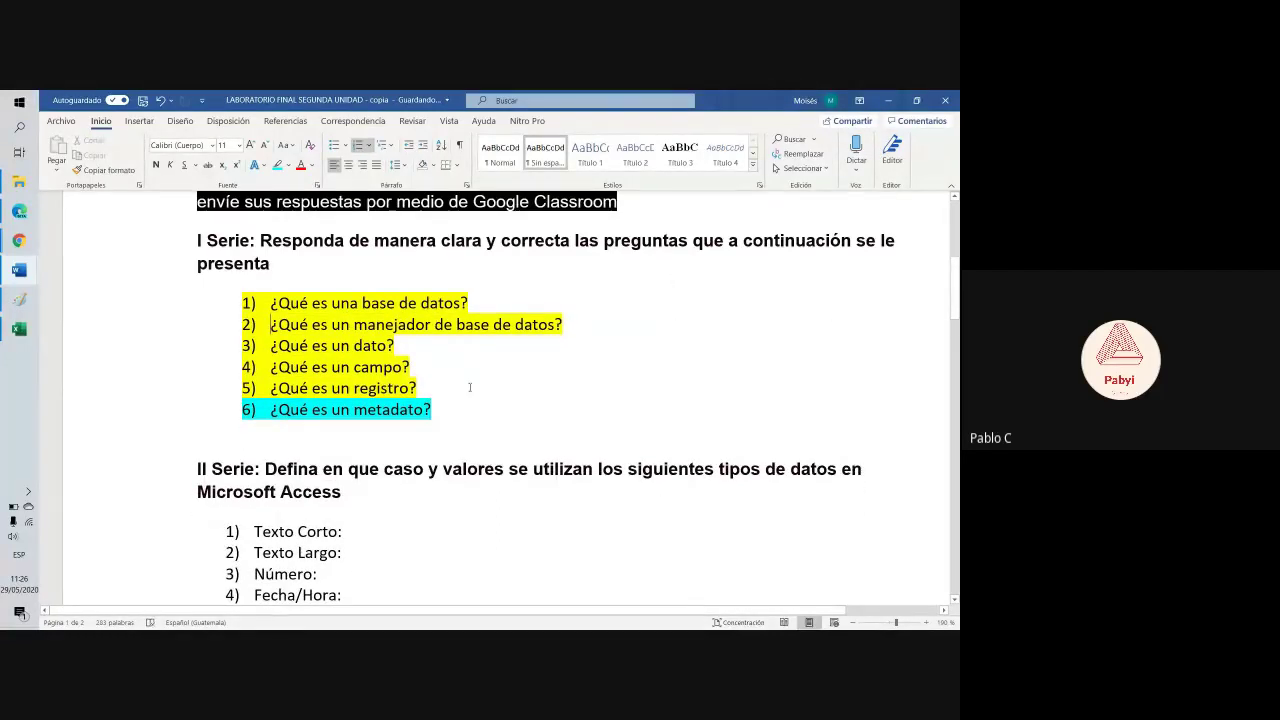
Remove the highlight colour from the six numbered questions under I Serie
{"action": "left_click_drag", "start_coordinate": [450, 407], "coordinate": [268, 301]}
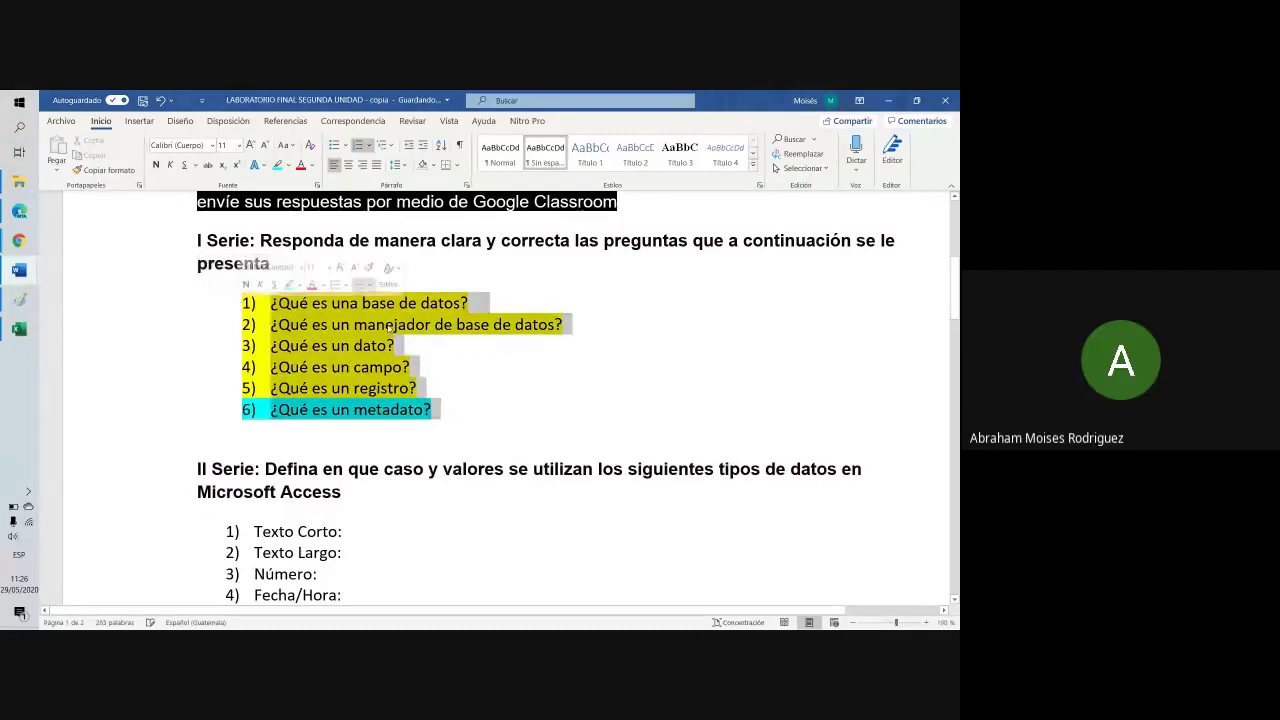
{"action": "left_click", "coordinate": [288, 165]}
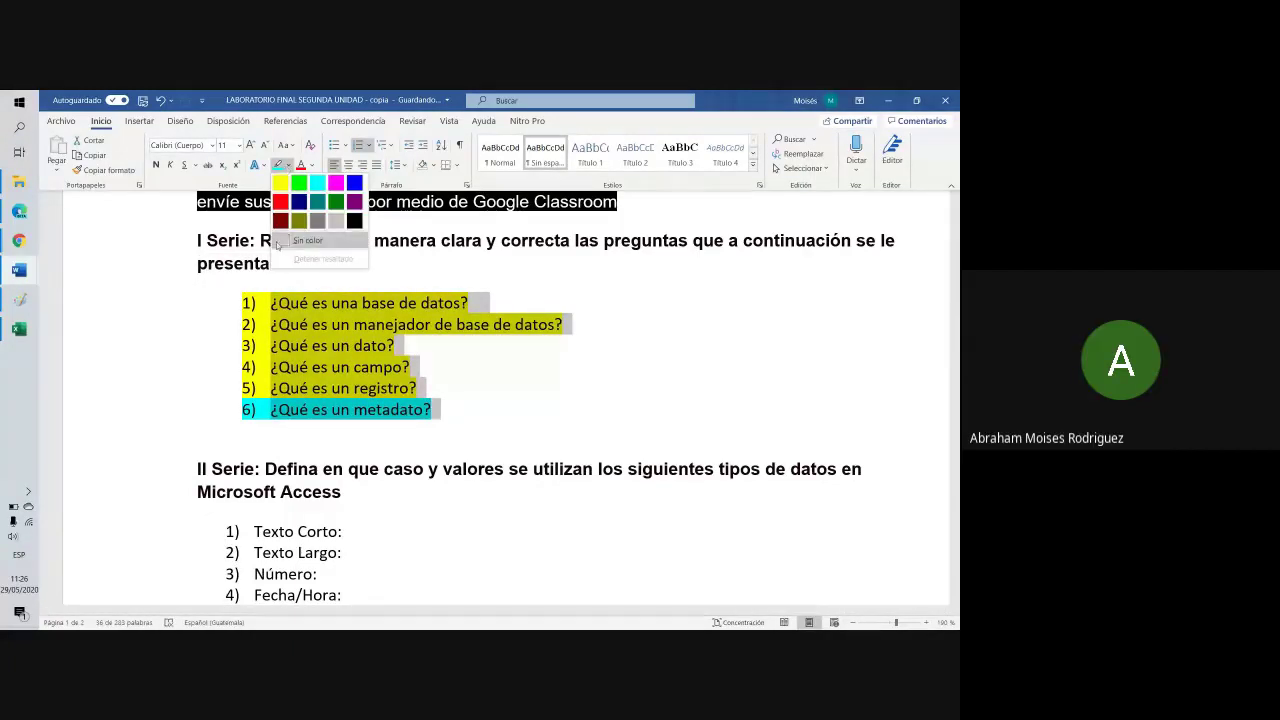
{"action": "left_click", "coordinate": [283, 244]}
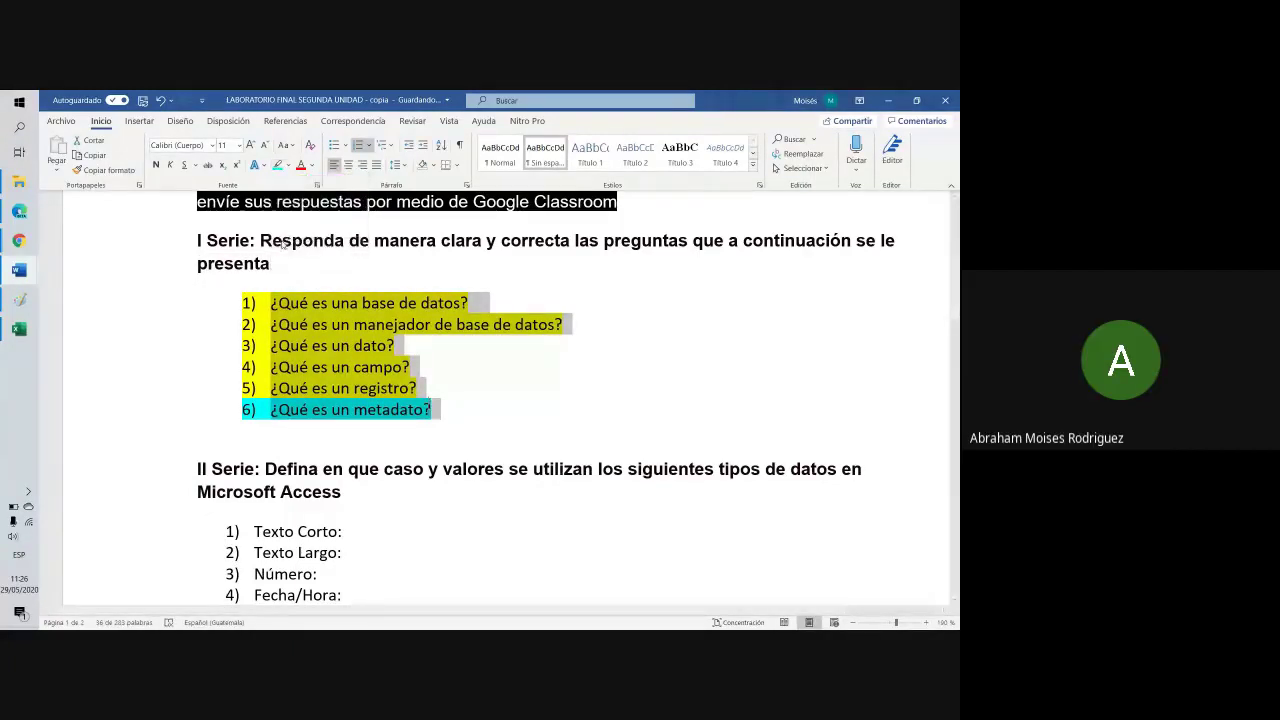
{"action": "left_click", "coordinate": [462, 397]}
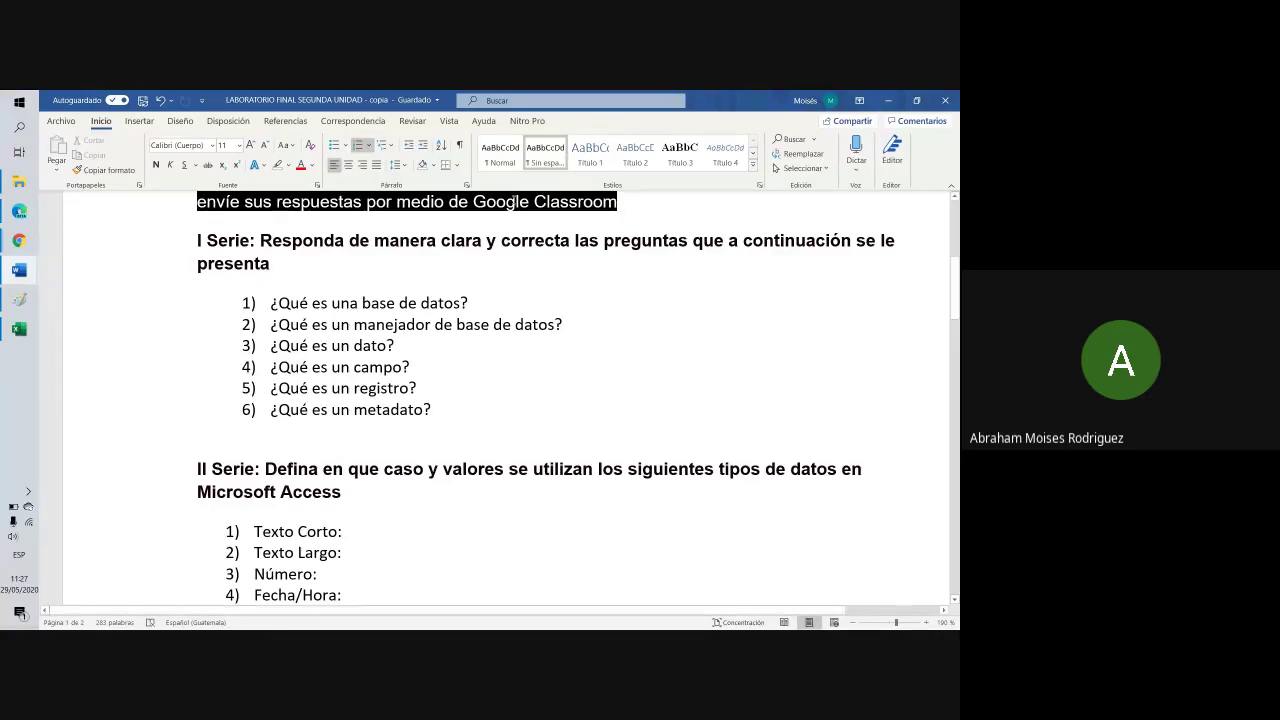
Answer the Texto Corto item under II Serie with "Ingresar cualquier tipo de texto con un máximo de 255 simbolos"
{"action": "scroll", "coordinate": [455, 400], "scroll_direction": "down", "scroll_amount": 3}
{"action": "scroll", "coordinate": [451, 406], "scroll_direction": "up", "scroll_amount": 4}
{"action": "scroll", "coordinate": [462, 397], "scroll_direction": "down", "scroll_amount": 3}
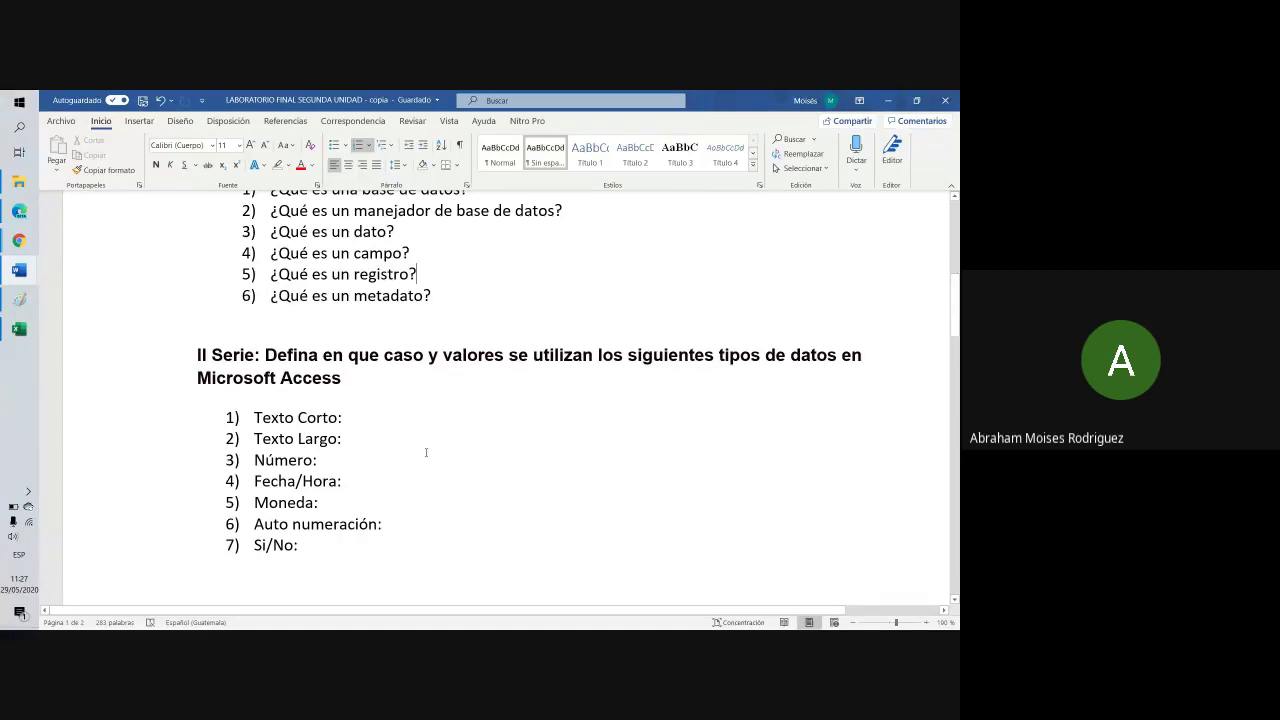
{"action": "scroll", "coordinate": [428, 450], "scroll_direction": "down", "scroll_amount": 2}
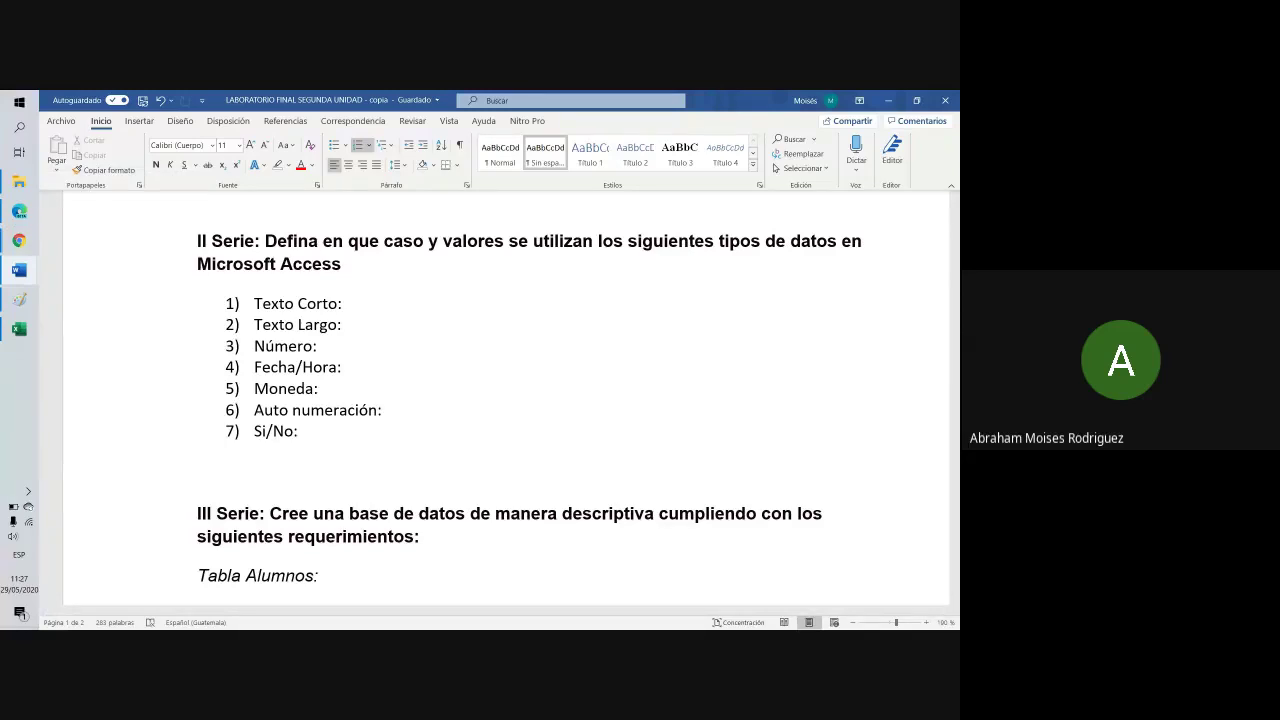
{"action": "key", "text": "alt+Tab"}
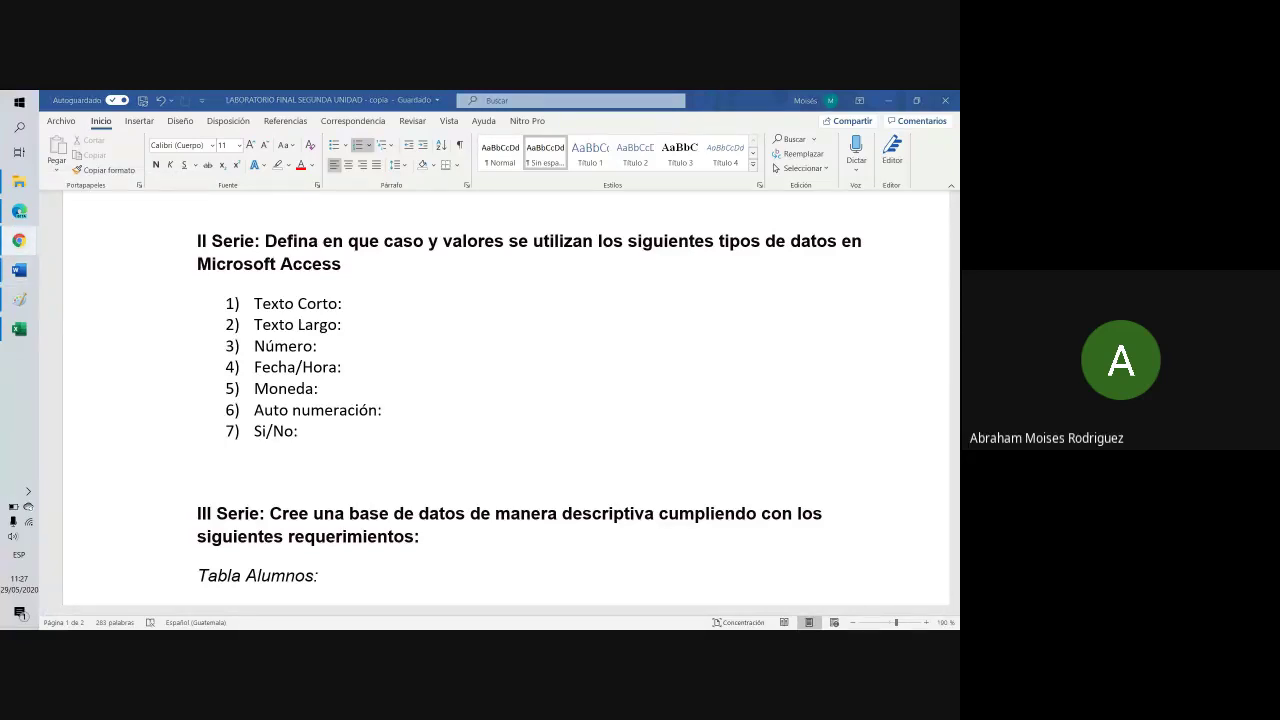
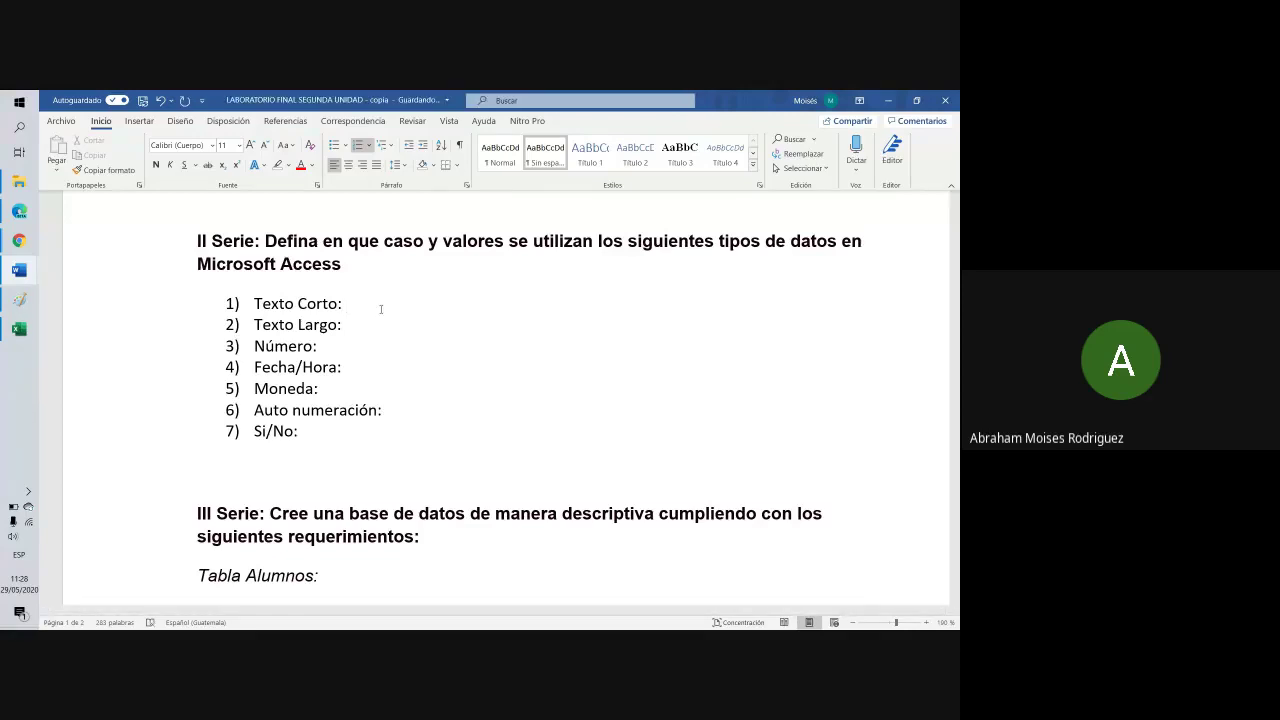
{"action": "type", "text": "Ingresar cualquiert"}
{"action": "key", "text": "BackSpace"}
{"action": "key", "text": "BackSpace"}
{"action": "type", "text": "tipo"}
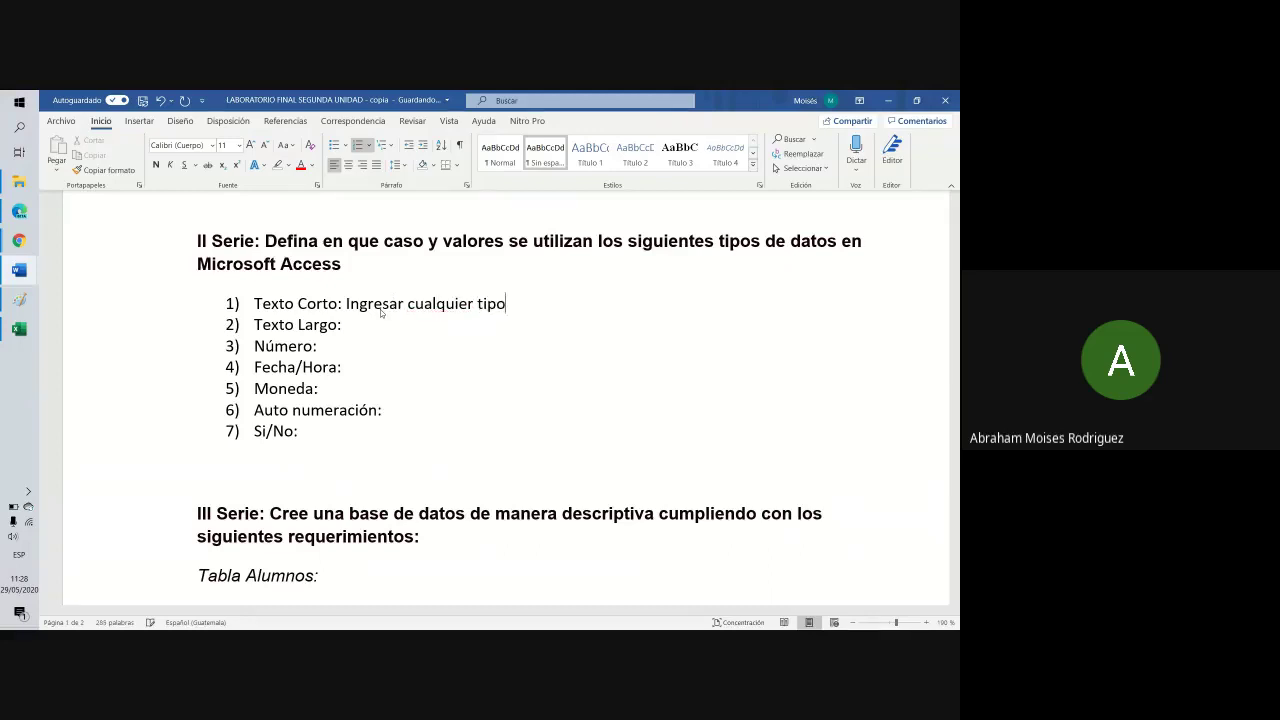
{"action": "type", "text": " de texto con un máximo de "}
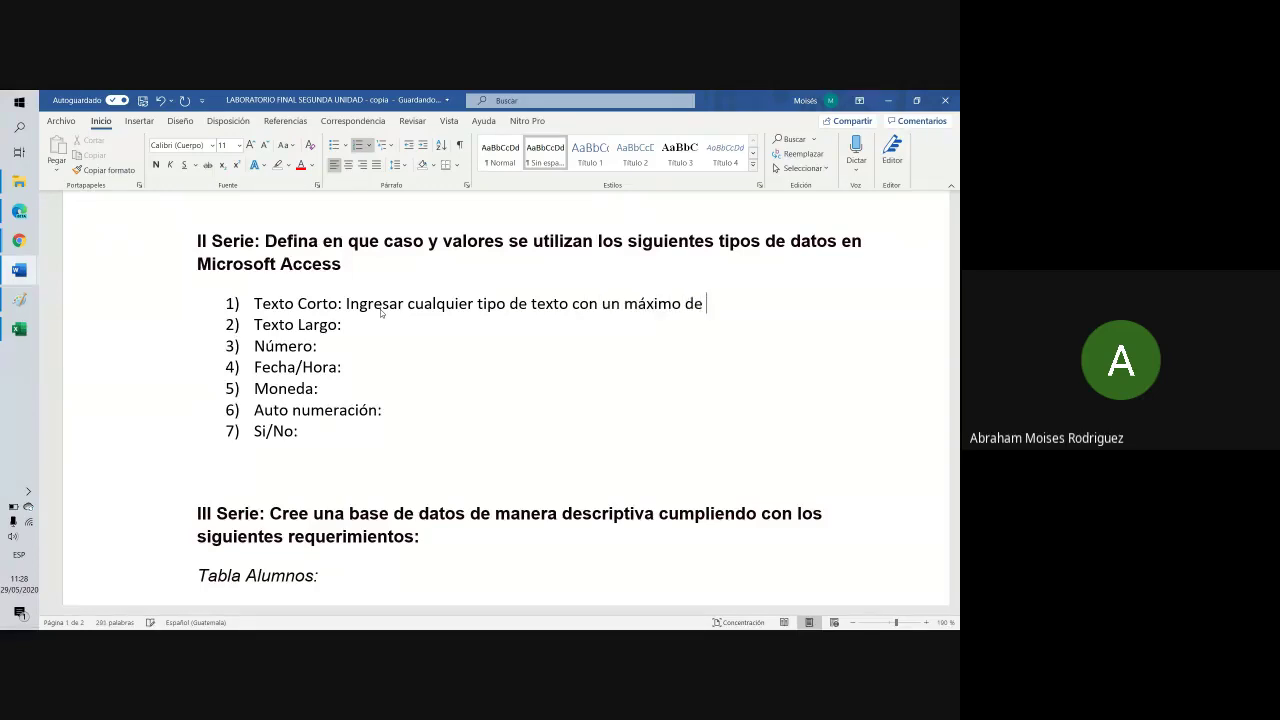
{"action": "type", "text": "255 simbolos"}
Answer the Texto Largo item with "Ingresar cualquier tipo de texto puede ser mayor 255 simbolos"
{"action": "key", "text": "Down"}
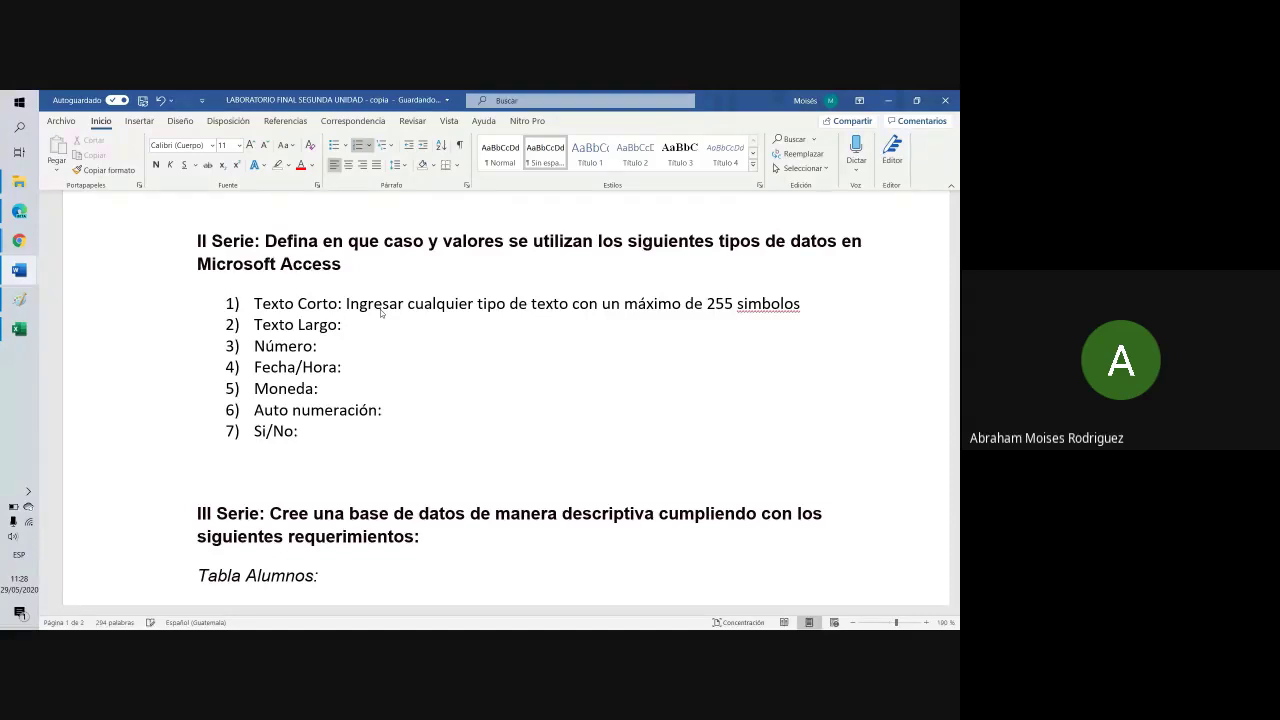
{"action": "type", "text": "Ingresar cu"}
{"action": "type", "text": "laqui"}
{"action": "key", "text": "BackSpace"}
{"action": "key", "text": "BackSpace"}
{"action": "key", "text": "BackSpace"}
{"action": "key", "text": "BackSpace"}
{"action": "key", "text": "BackSpace"}
{"action": "key", "text": "BackSpace"}
{"action": "type", "text": "alquier tipo de "}
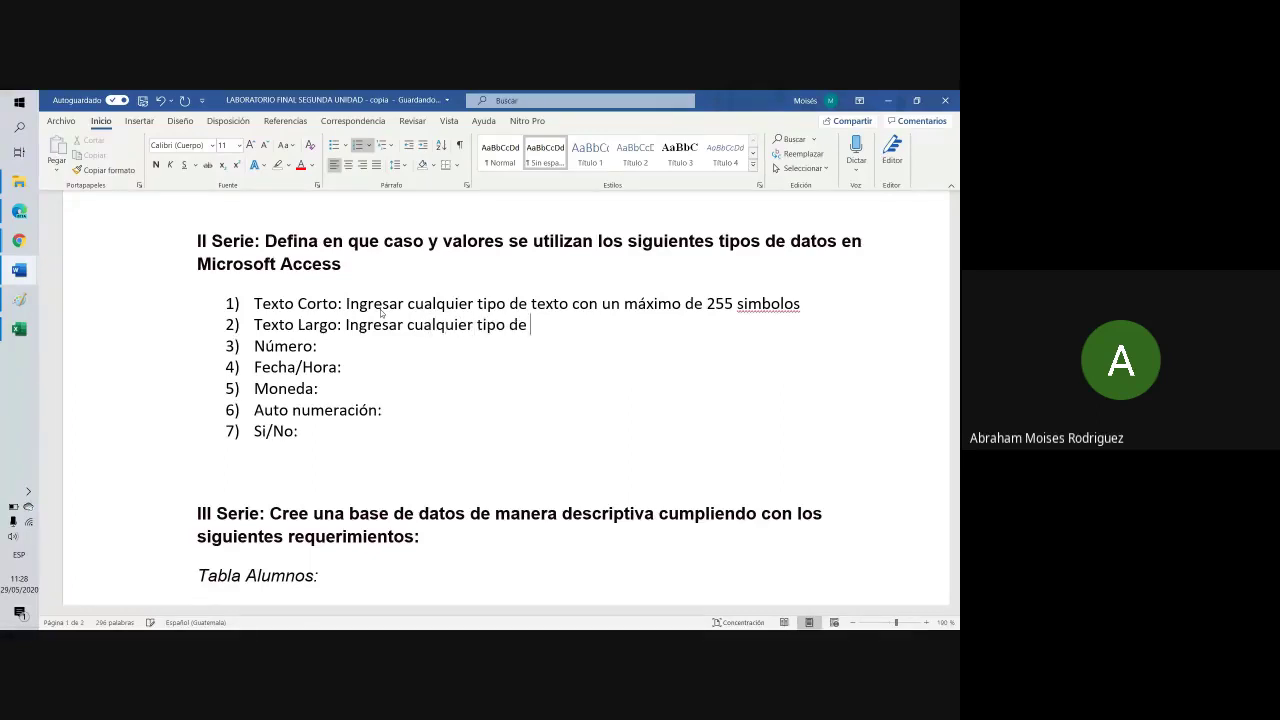
{"action": "type", "text": "texto puede ser mayo"}
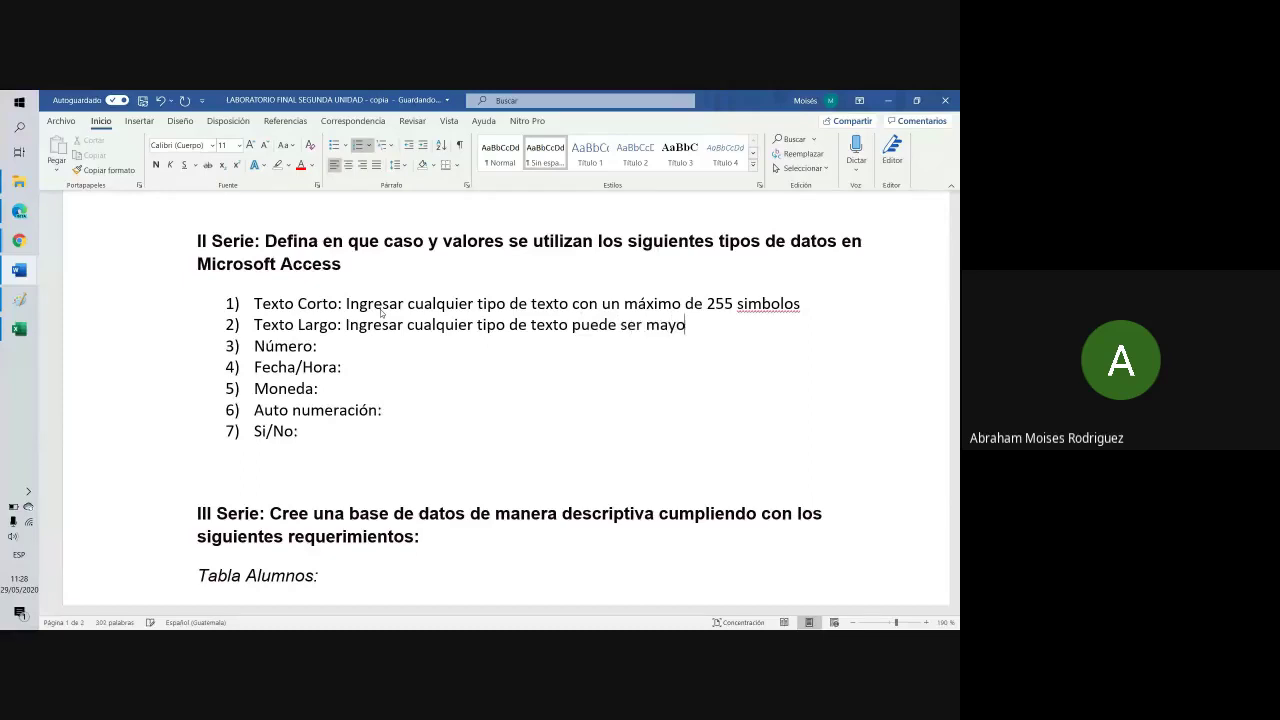
{"action": "type", "text": "r 255 simboloes"}
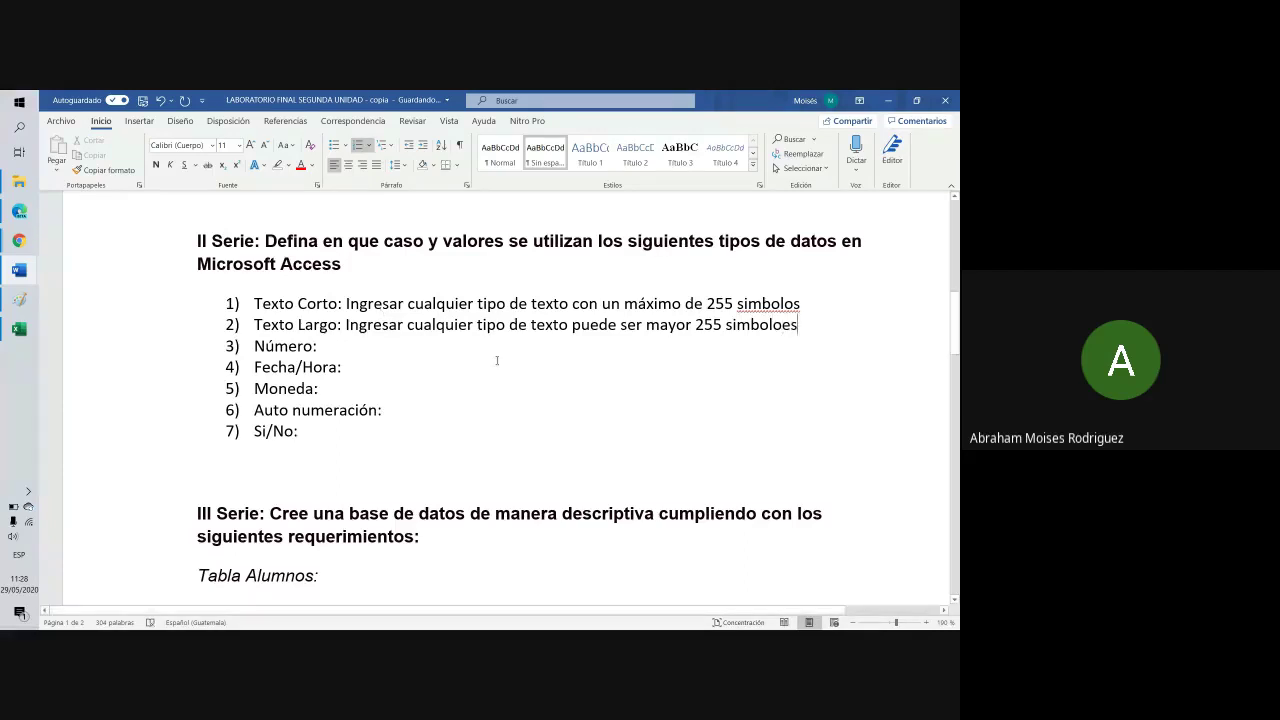
{"action": "key", "text": "BackSpace"}
{"action": "key", "text": "BackSpace"}
{"action": "type", "text": "s"}
Correct the spelling to "símbolos" in the Texto Corto answer and append the example "(Nombre o Apellido)"
{"action": "right_click", "coordinate": [772, 304]}
{"action": "left_click", "coordinate": [809, 324]}
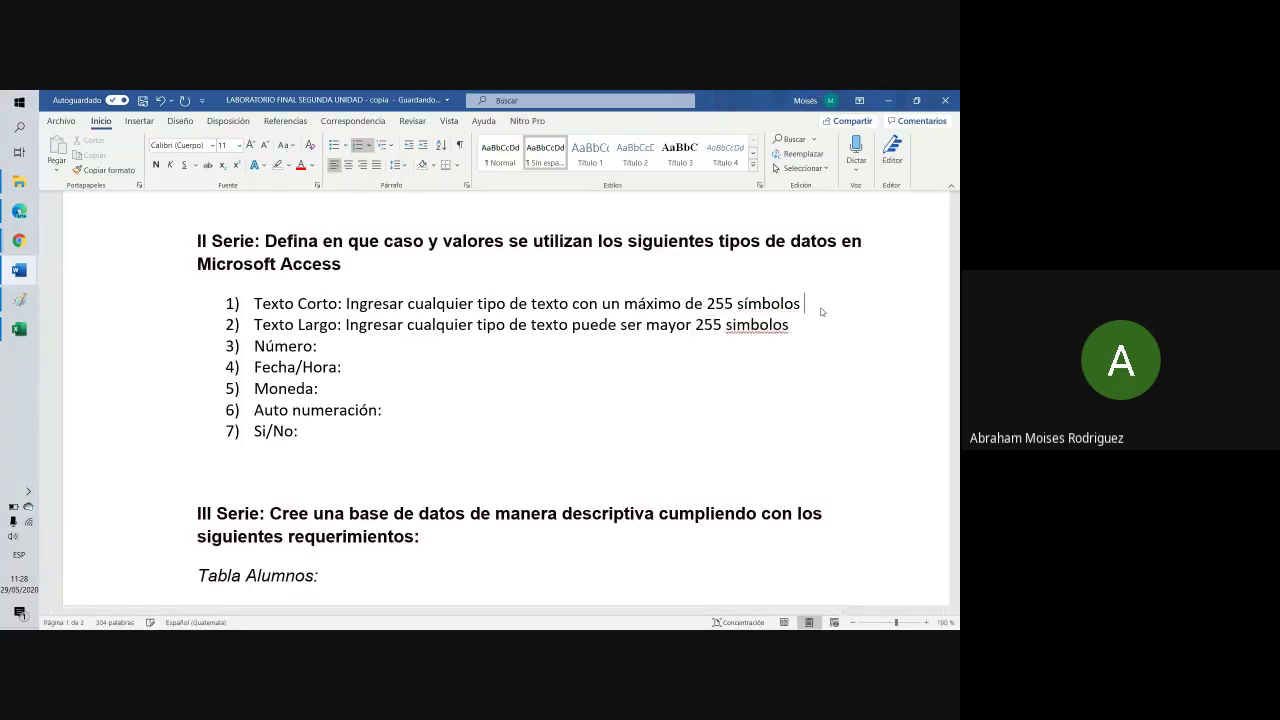
{"action": "type", "text": "(Nombre o a"}
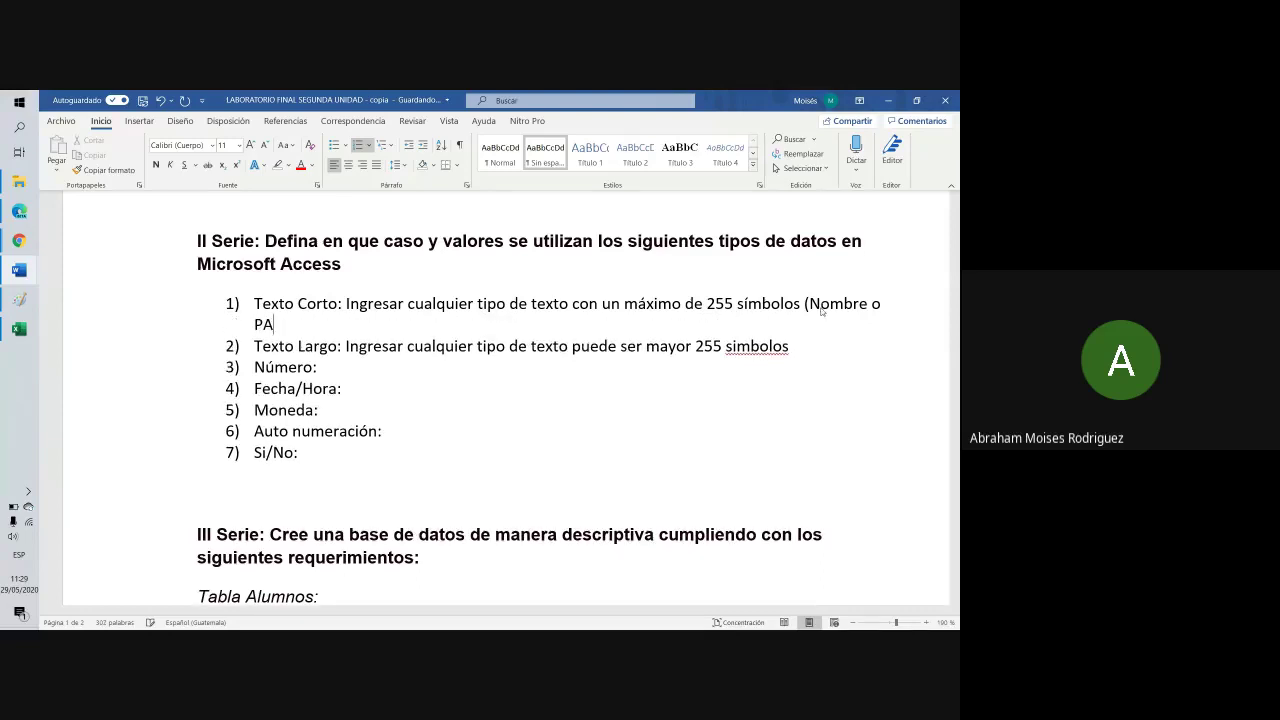
{"action": "key", "text": "BackSpace"}
{"action": "type", "text": "Apellido)"}
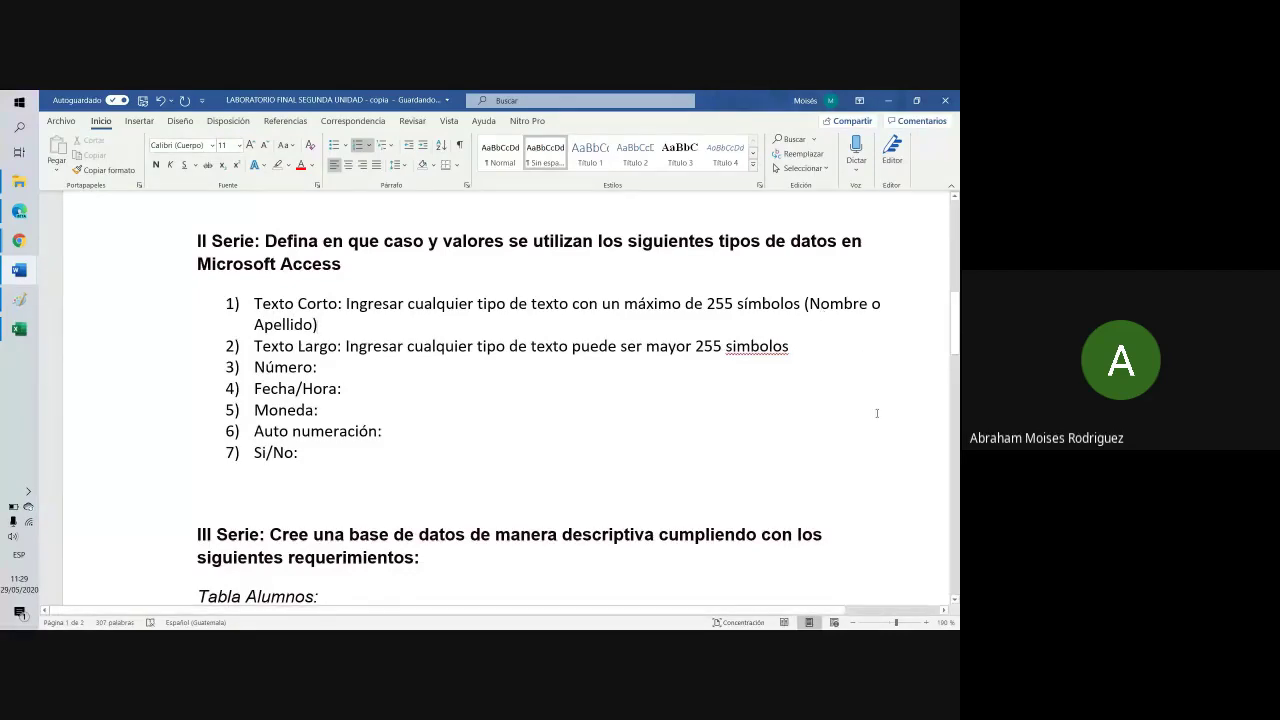
Correct the spelling to "símbolos" in the Texto Largo answer and append the example "(Dirección o párrafo)"
{"action": "right_click", "coordinate": [774, 346]}
{"action": "type", "text": "("}
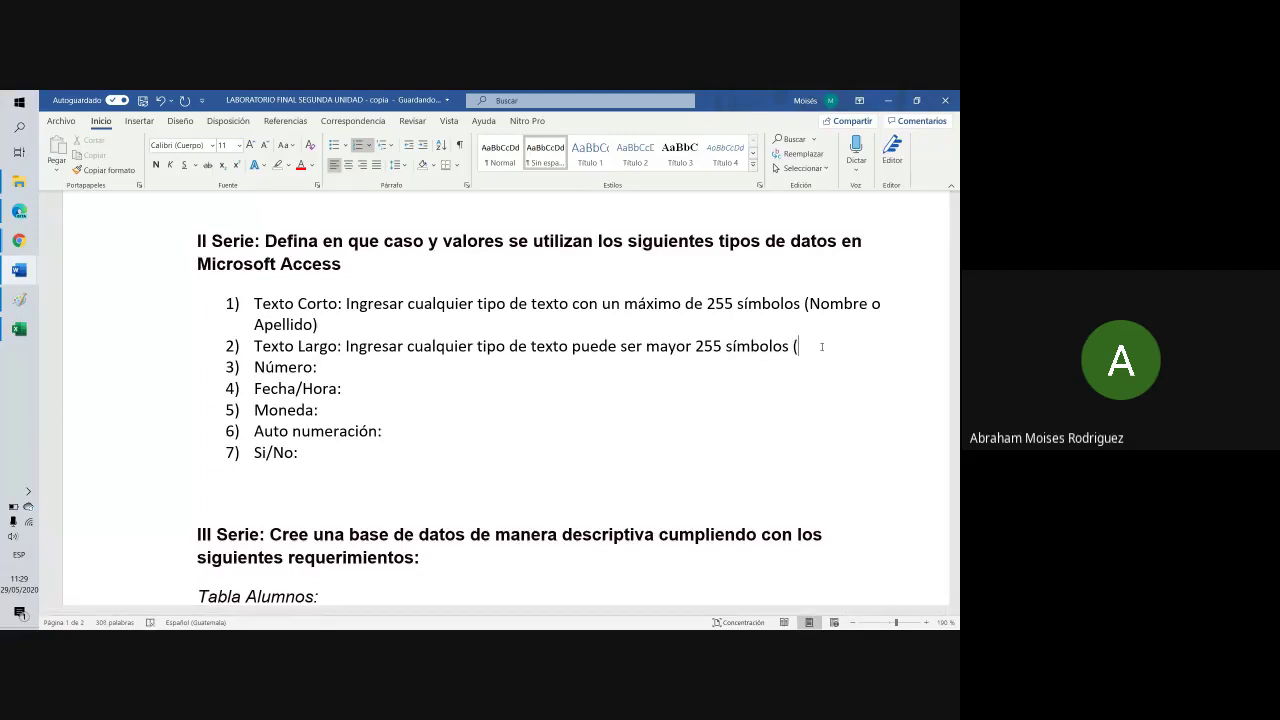
{"action": "type", "text": "Dirección o párrafo)"}
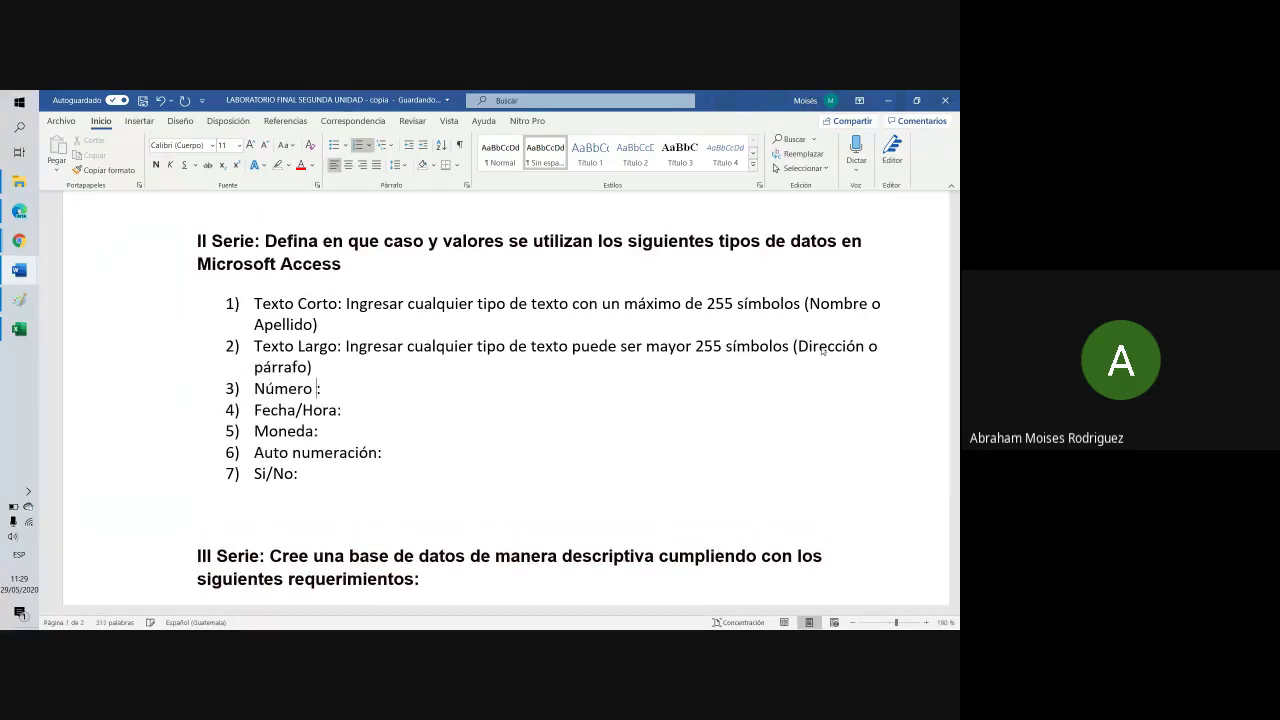
{"action": "key", "text": "BackSpace"}
{"action": "key", "text": "Right"}
Add the page reference "(Pág 122)" to the end of the II Serie heading
{"action": "key", "text": "alt+Tab"}
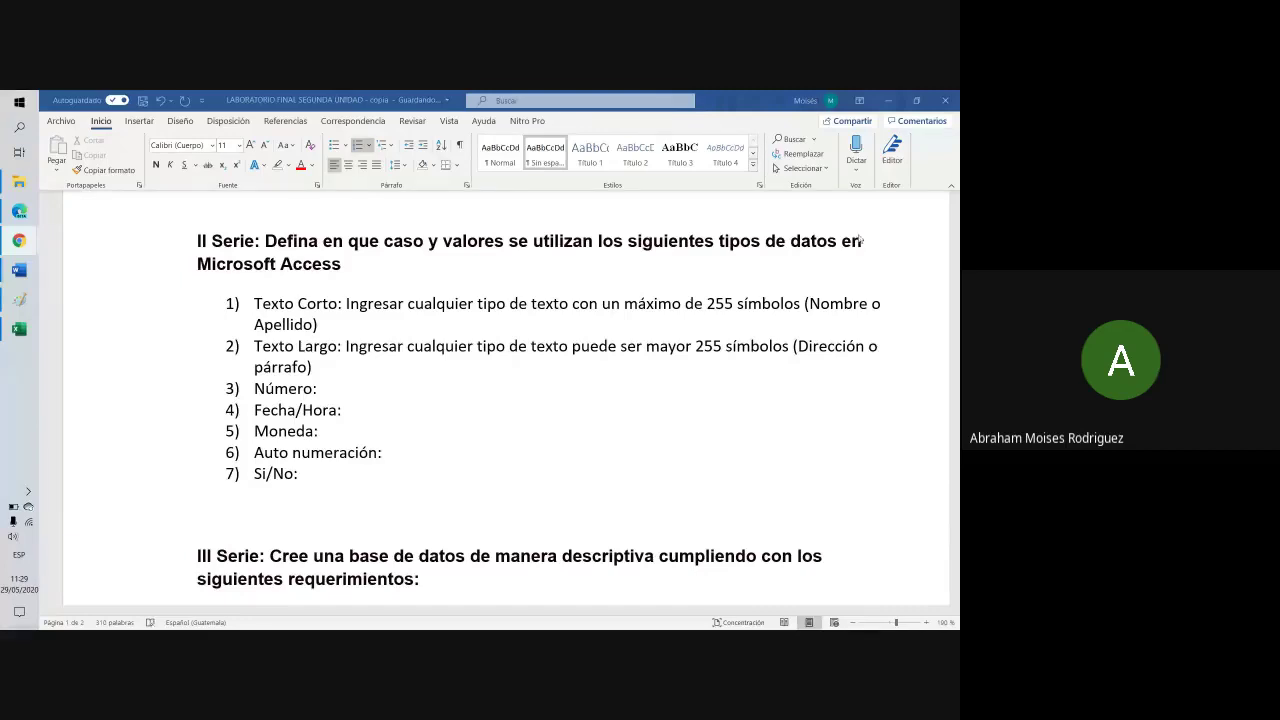
{"action": "left_click", "coordinate": [362, 263]}
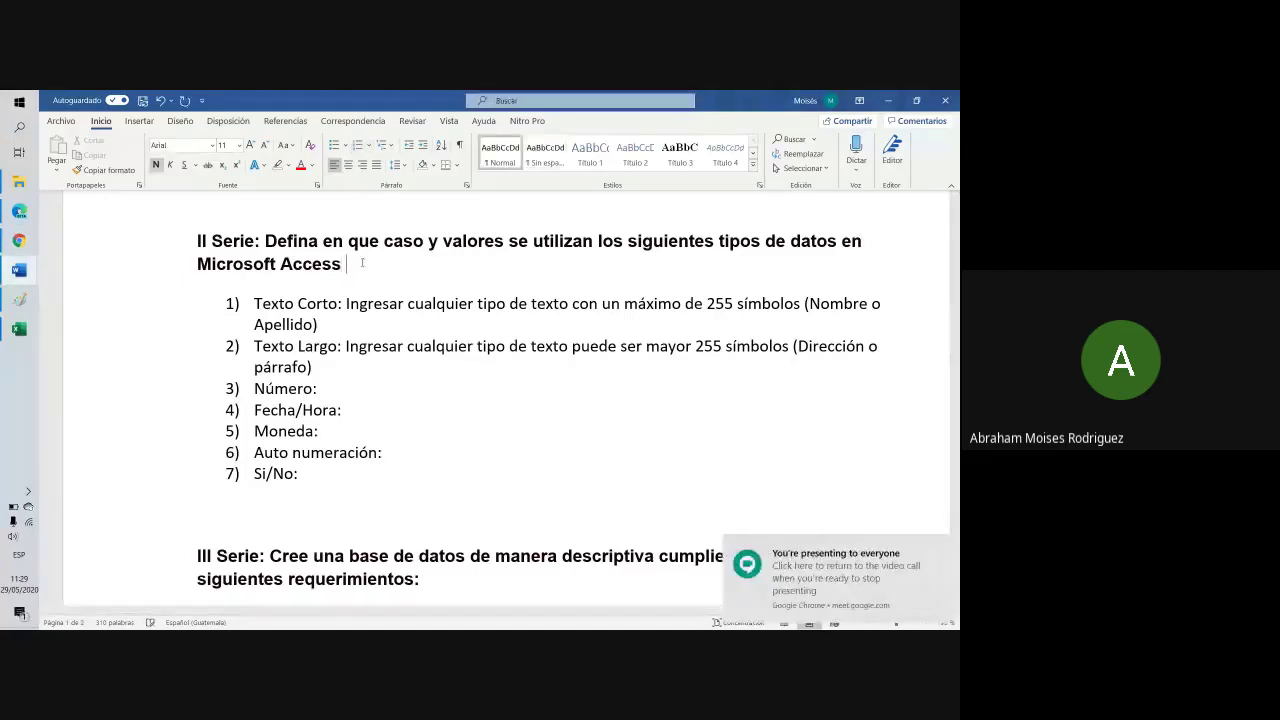
{"action": "type", "text": "(Pág"}
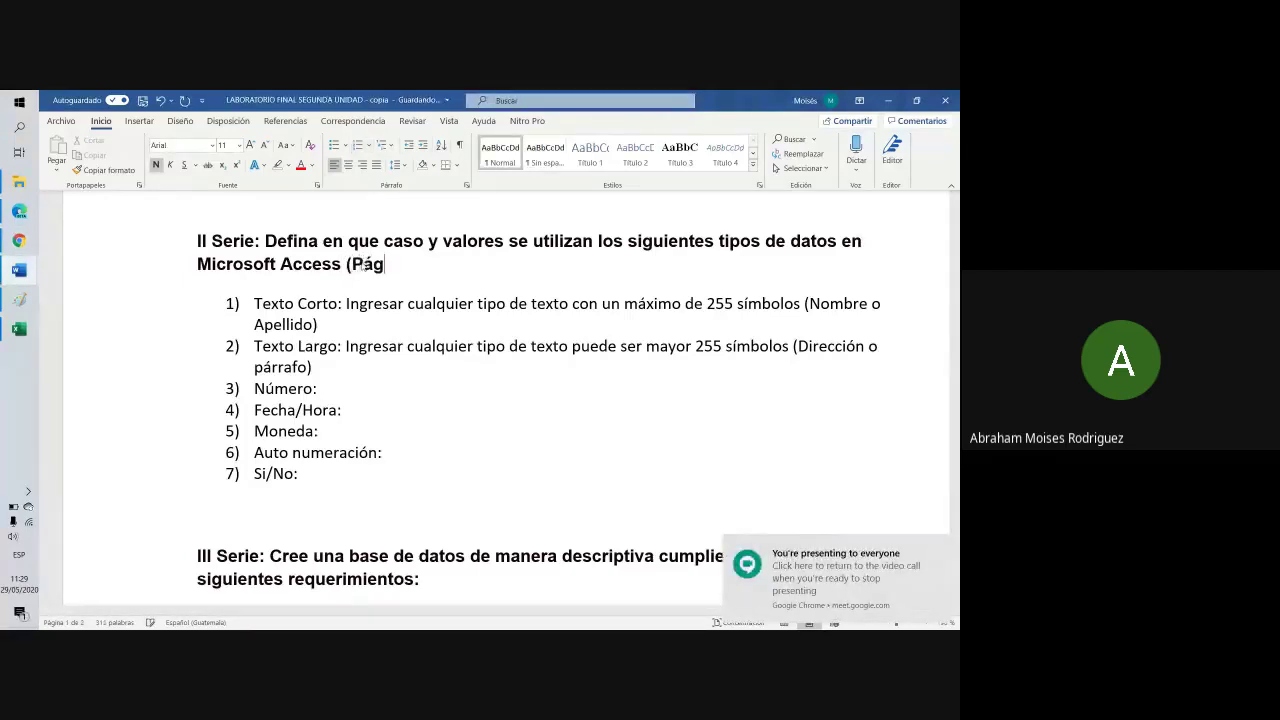
{"action": "type", "text": " 122)"}
Add the page reference "(Pág 115)" to the end of the I Serie heading
{"action": "scroll", "coordinate": [451, 380], "scroll_direction": "up", "scroll_amount": 9}
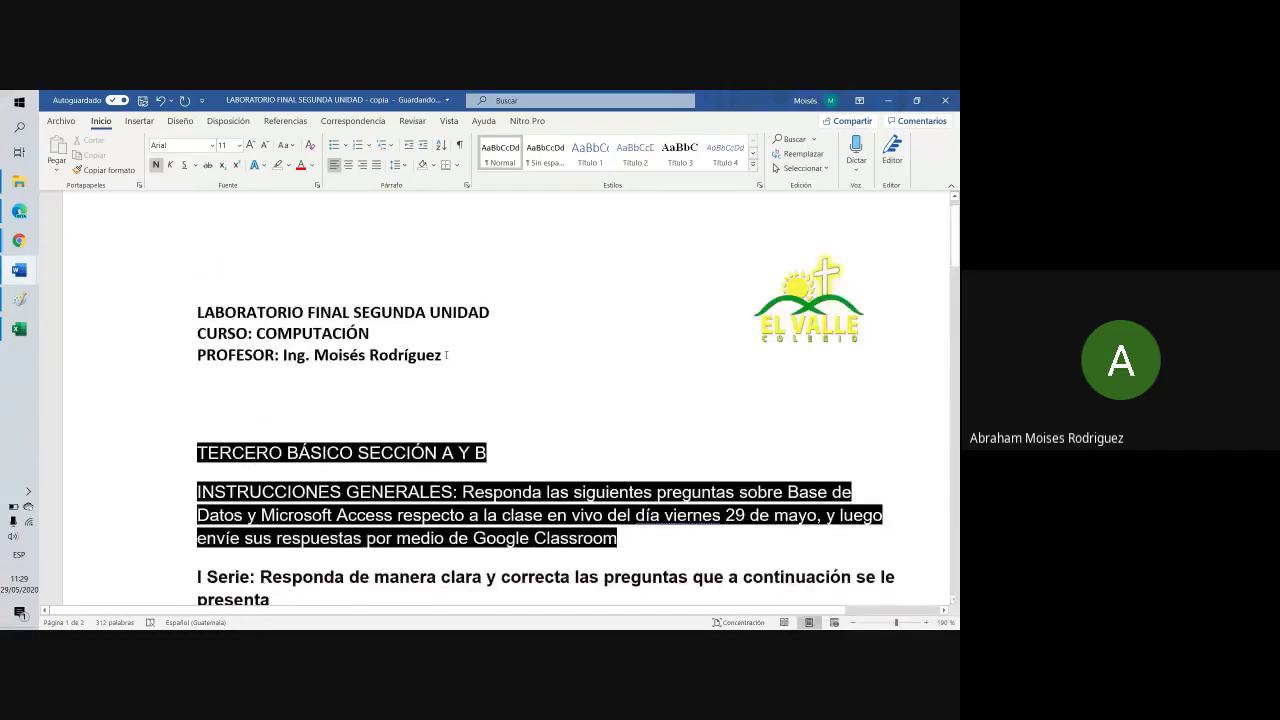
{"action": "scroll", "coordinate": [313, 388], "scroll_direction": "down", "scroll_amount": 4}
{"action": "left_click", "coordinate": [313, 388]}
{"action": "type", "text": "("}
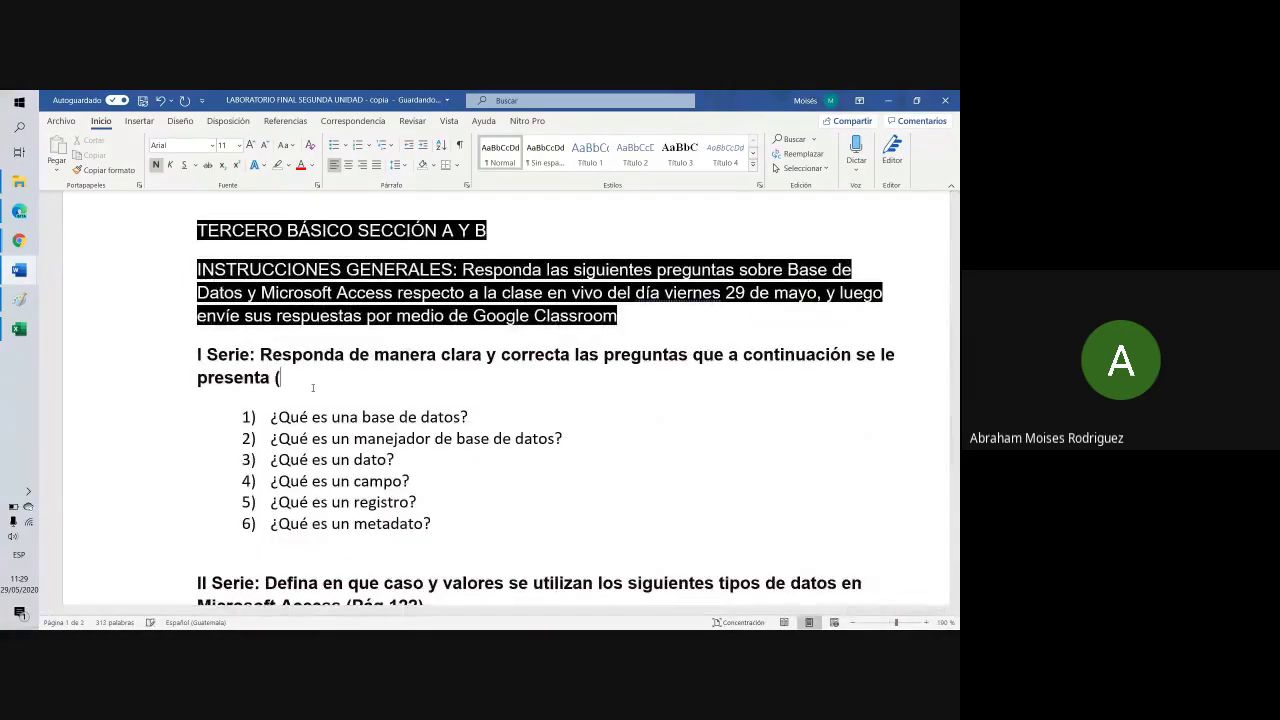
{"action": "type", "text": "Pág 115)"}
Review the Texto Corto answer with its example, the remaining II Serie data types and the III Serie table requirements
{"action": "scroll", "coordinate": [338, 430], "scroll_direction": "down", "scroll_amount": 6}
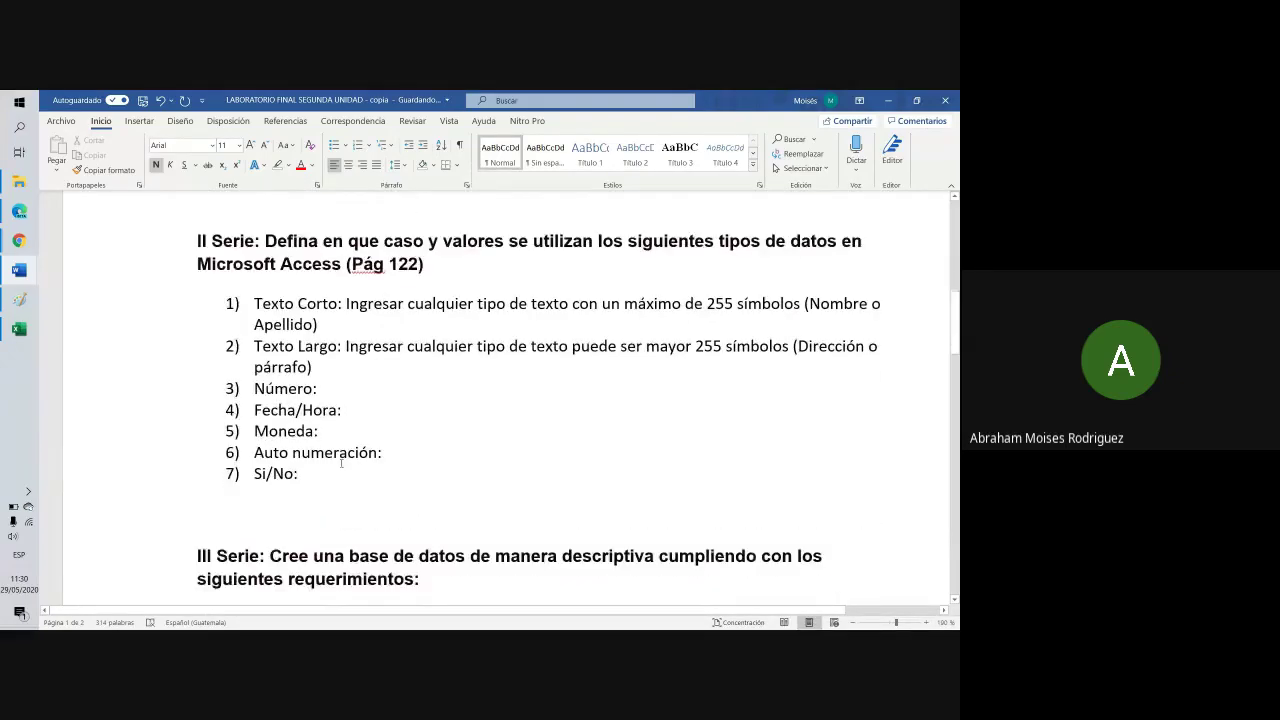
{"action": "scroll", "coordinate": [341, 463], "scroll_direction": "down", "scroll_amount": 1}
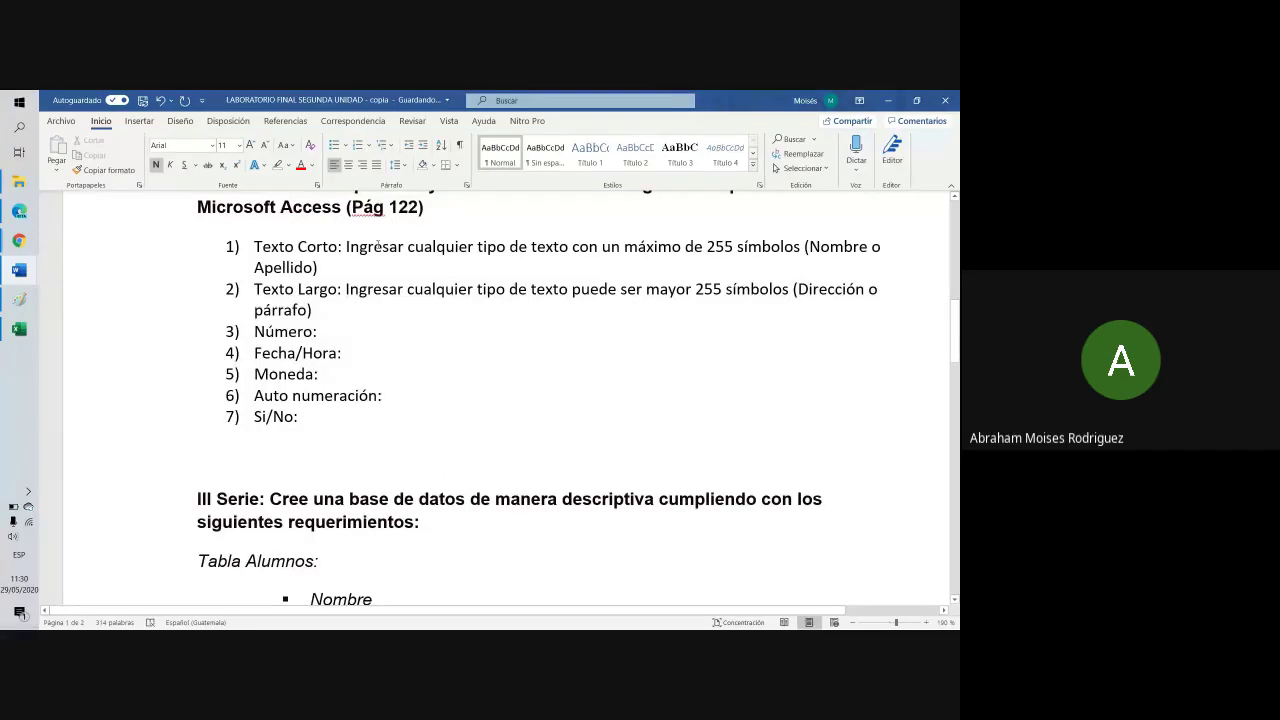
{"action": "left_click_drag", "start_coordinate": [347, 247], "coordinate": [803, 247]}
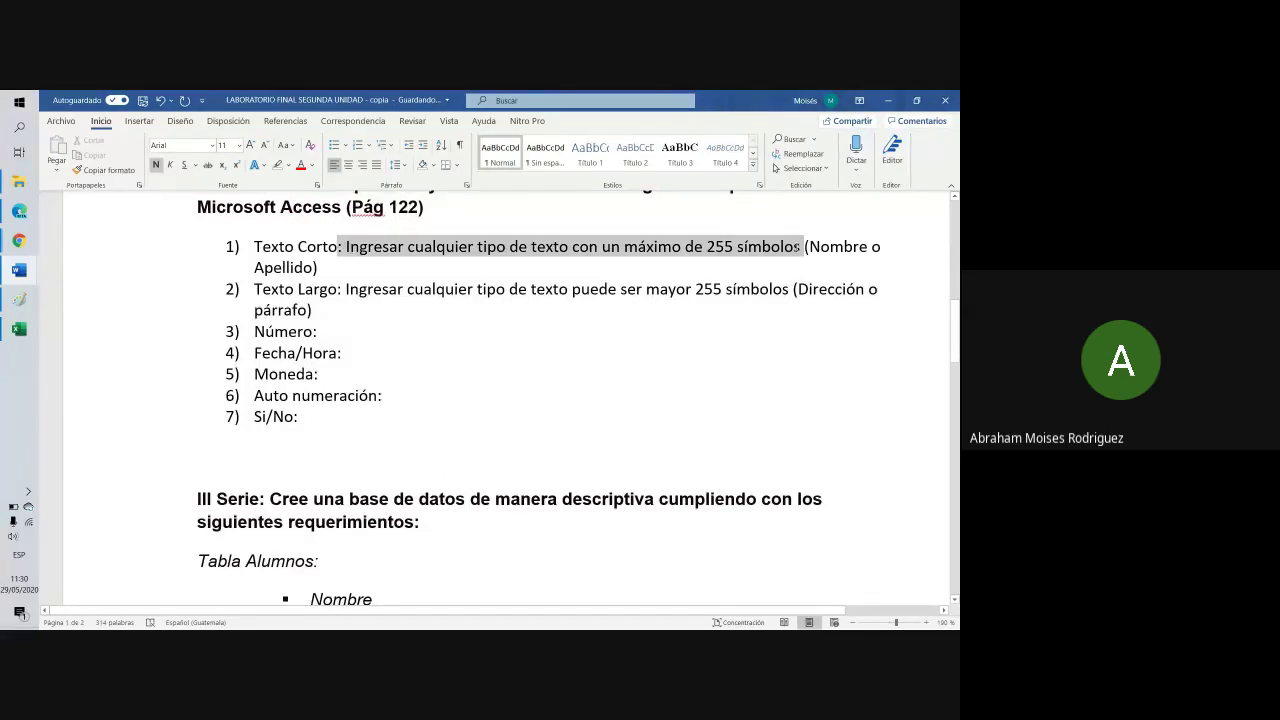
{"action": "left_click", "coordinate": [489, 271]}
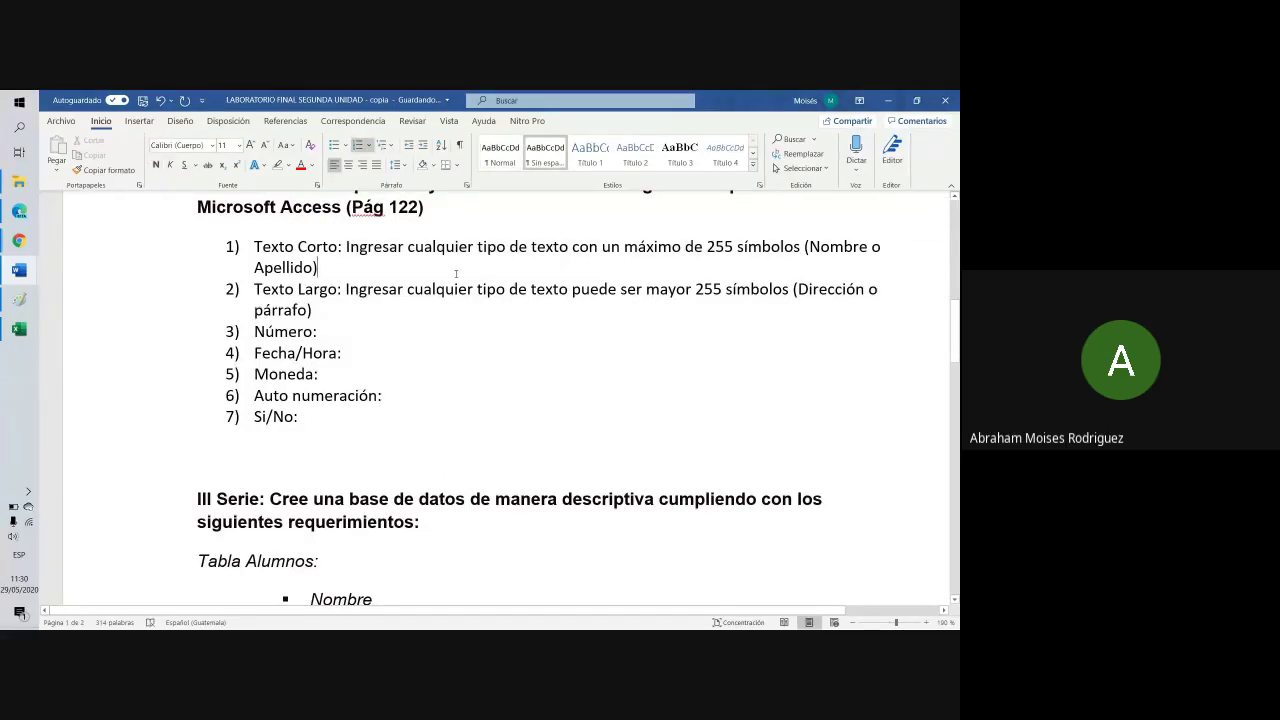
{"action": "left_click_drag", "start_coordinate": [805, 246], "coordinate": [800, 261]}
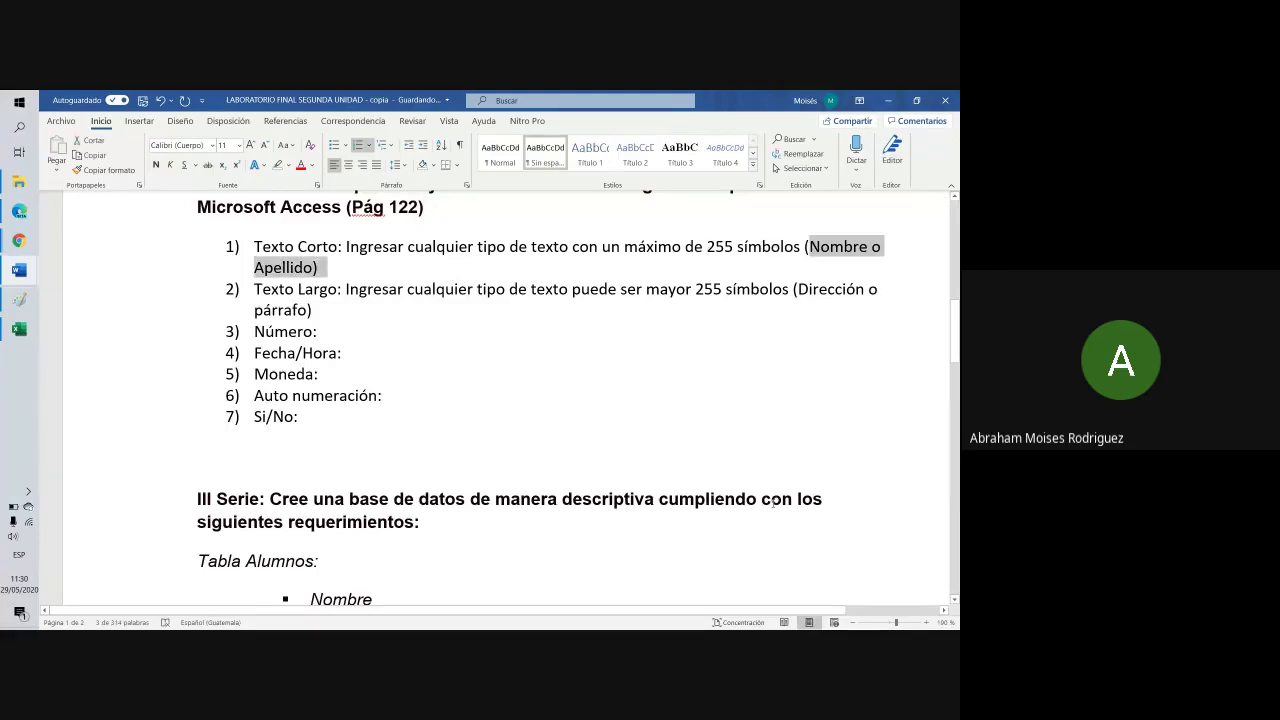
{"action": "left_click", "coordinate": [321, 332]}
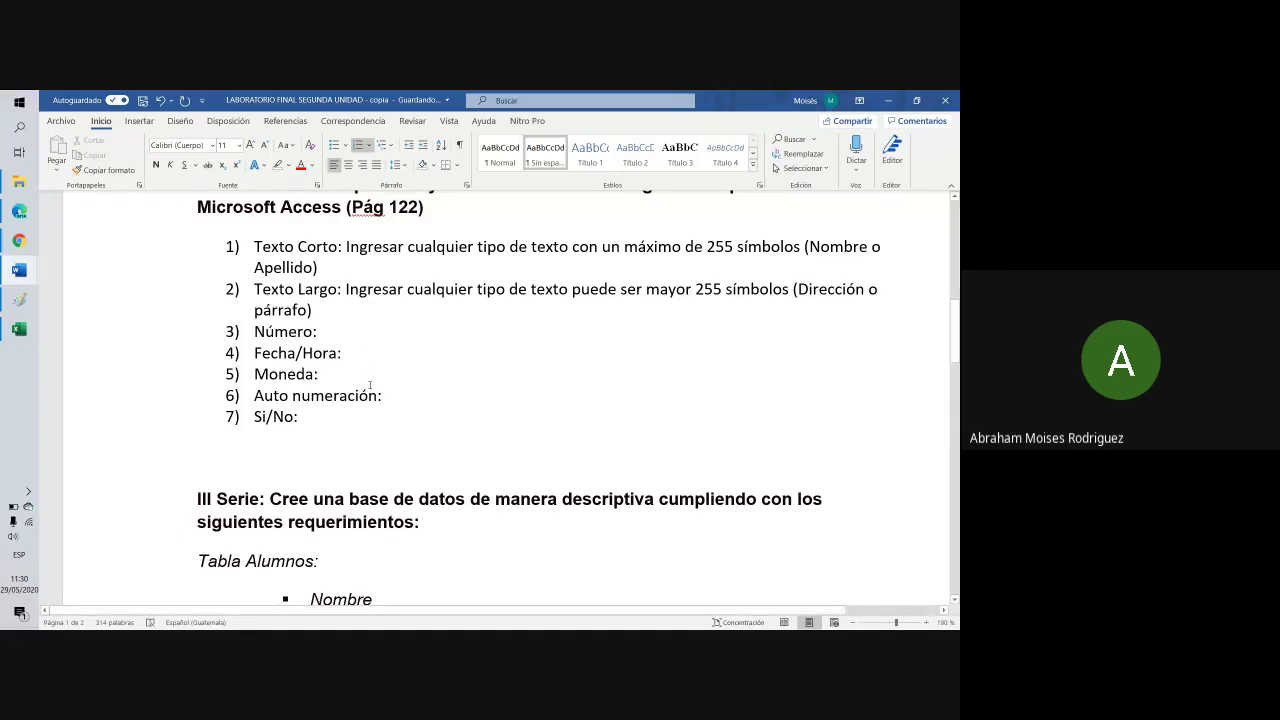
{"action": "left_click", "coordinate": [364, 375]}
{"action": "left_click", "coordinate": [400, 430]}
{"action": "scroll", "coordinate": [400, 429], "scroll_direction": "up", "scroll_amount": 3}
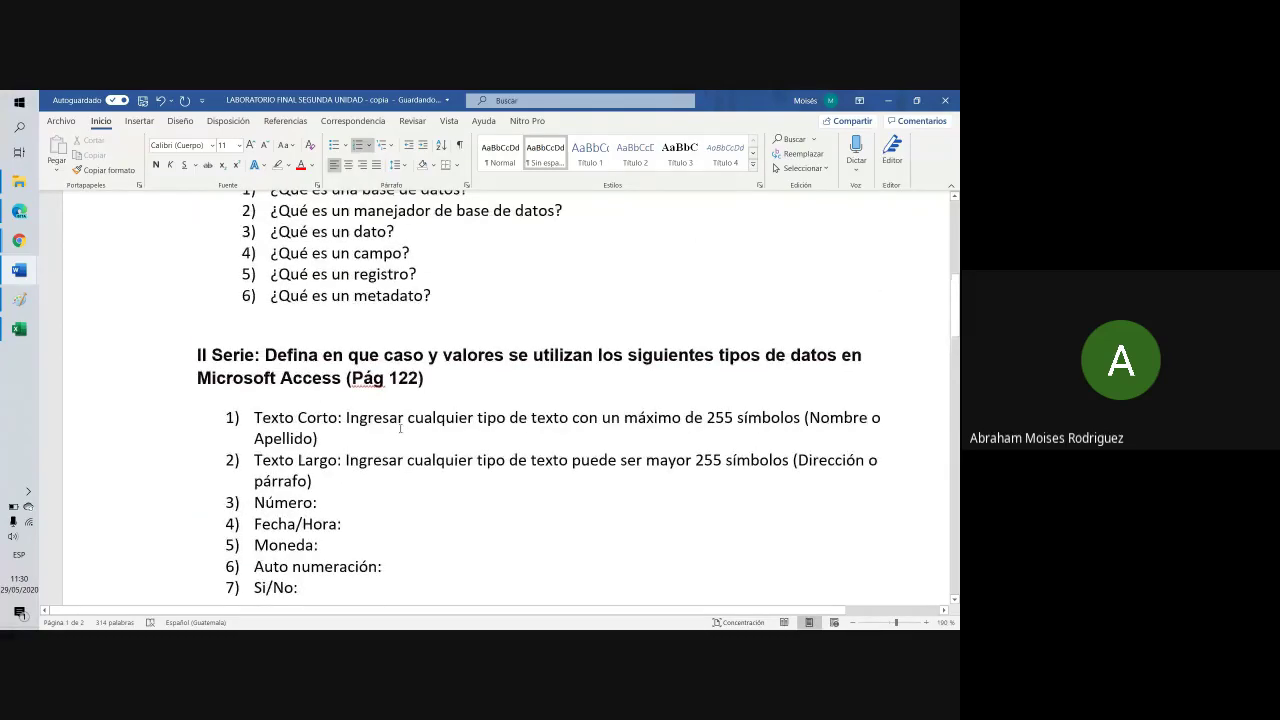
{"action": "scroll", "coordinate": [400, 429], "scroll_direction": "down", "scroll_amount": 1}
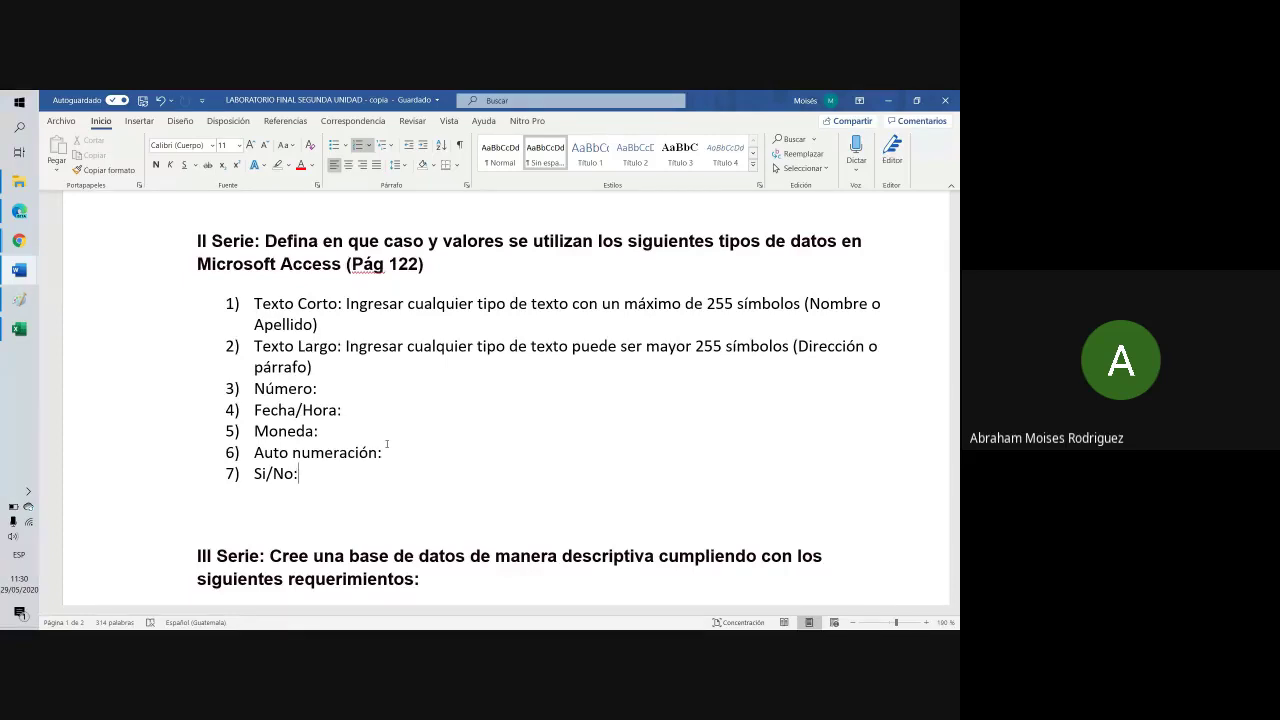
{"action": "scroll", "coordinate": [359, 458], "scroll_direction": "down", "scroll_amount": 3}
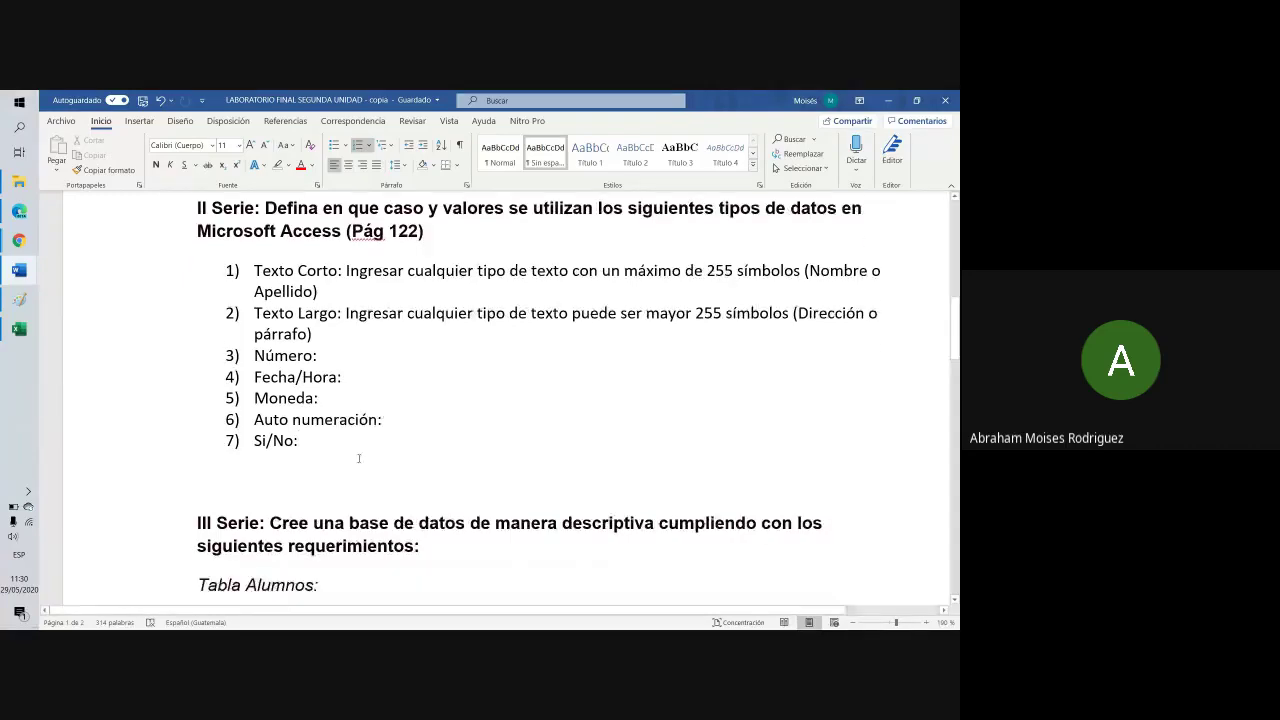
{"action": "scroll", "coordinate": [359, 458], "scroll_direction": "up", "scroll_amount": 1}
{"action": "scroll", "coordinate": [359, 458], "scroll_direction": "up", "scroll_amount": 3}
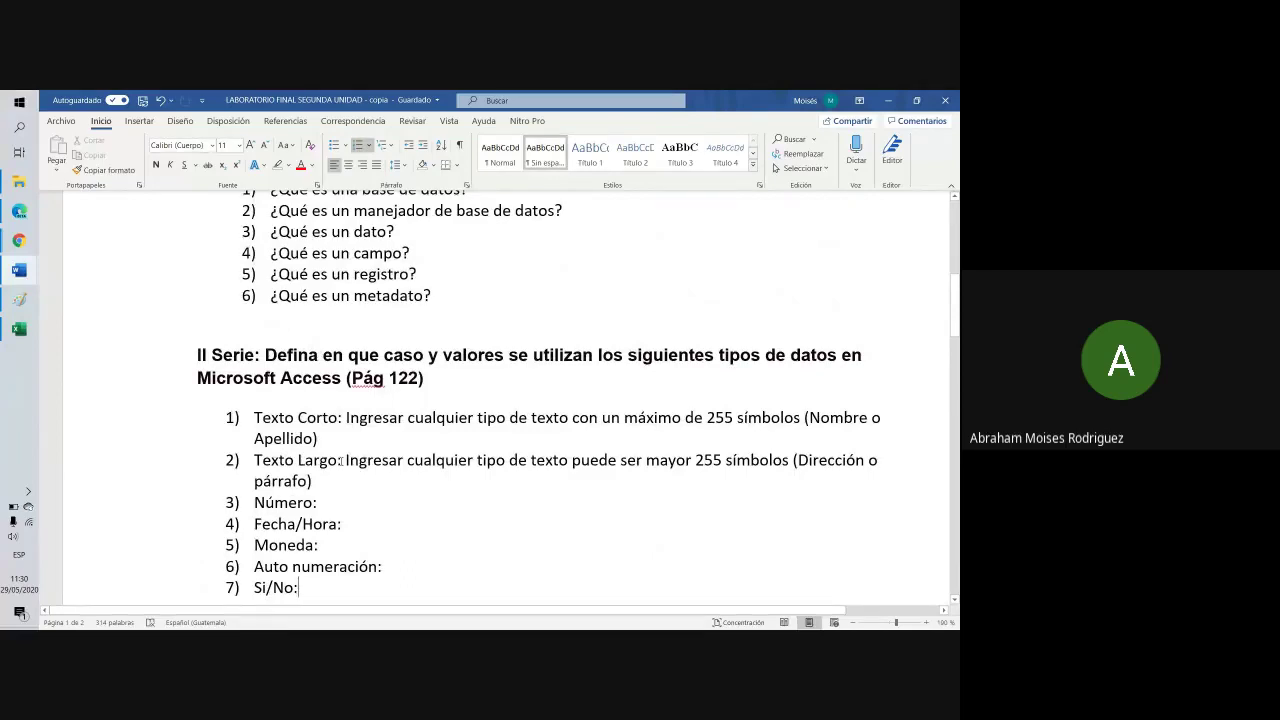
{"action": "scroll", "coordinate": [527, 307], "scroll_direction": "down", "scroll_amount": 5}
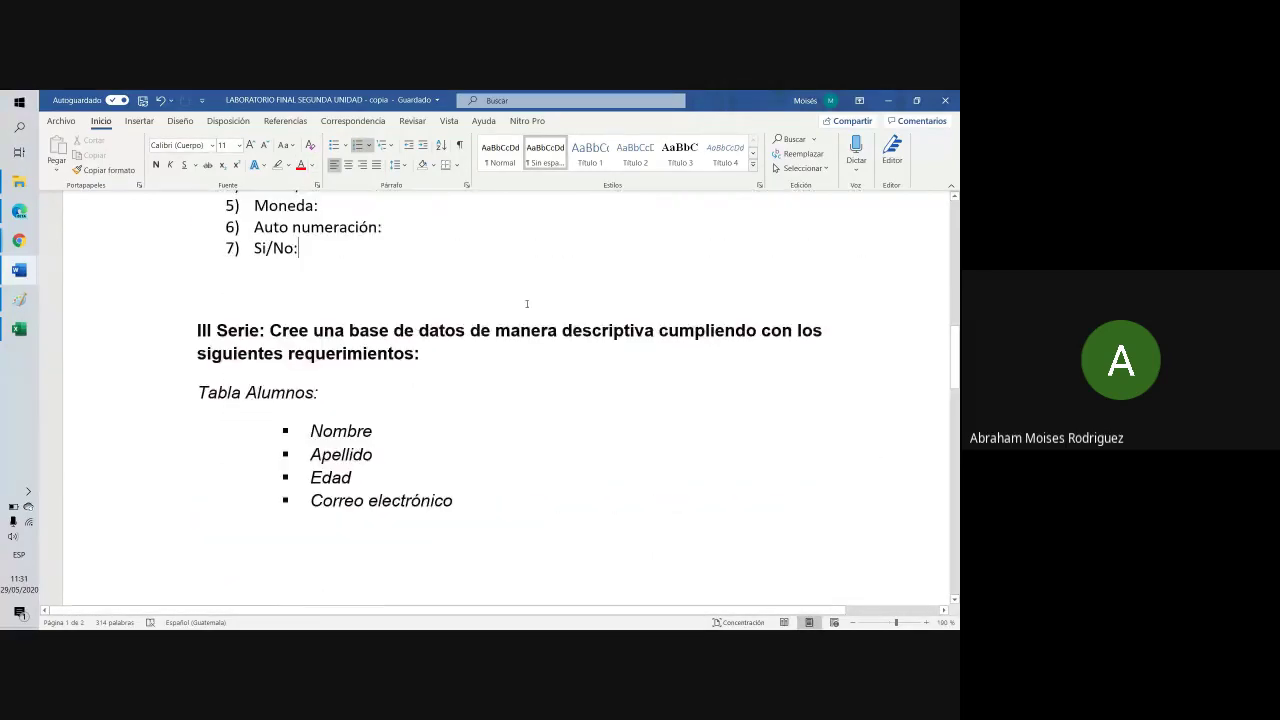
Review the III Serie requirements and the fields listed under Tabla Alumnos and Tabla Padres
{"action": "scroll", "coordinate": [527, 304], "scroll_direction": "down", "scroll_amount": 4}
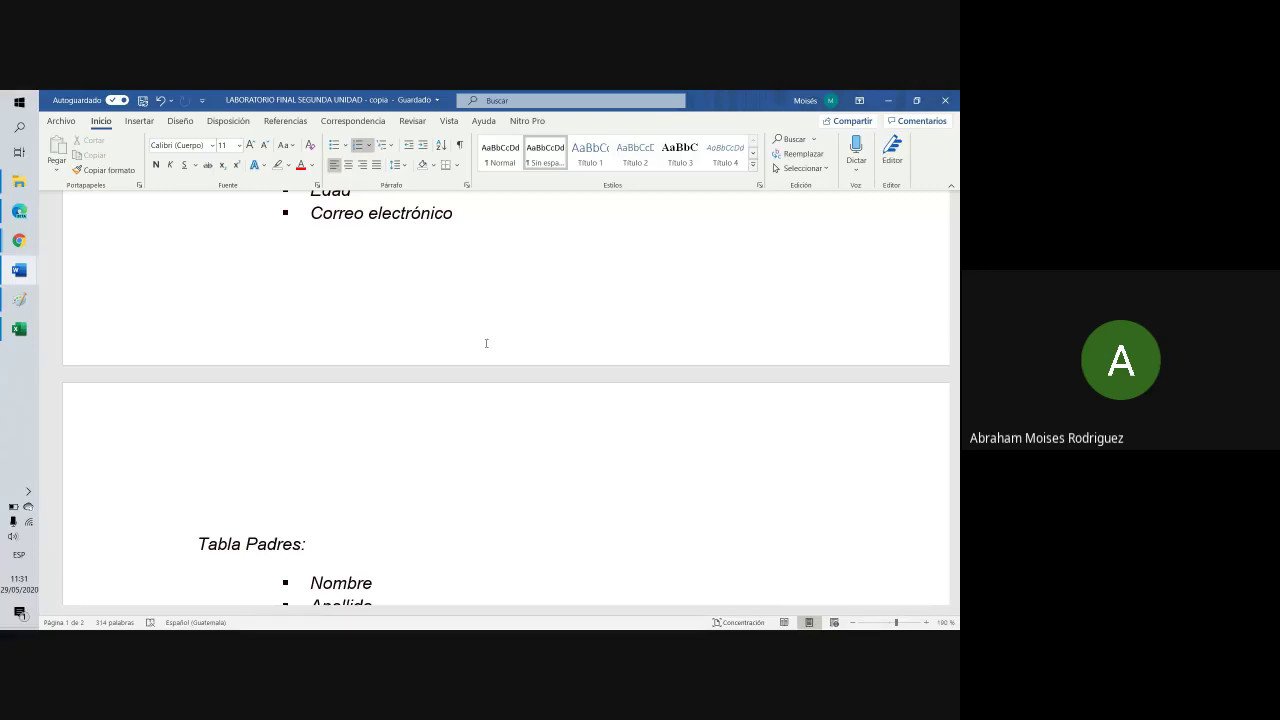
{"action": "scroll", "coordinate": [440, 404], "scroll_direction": "down", "scroll_amount": 1}
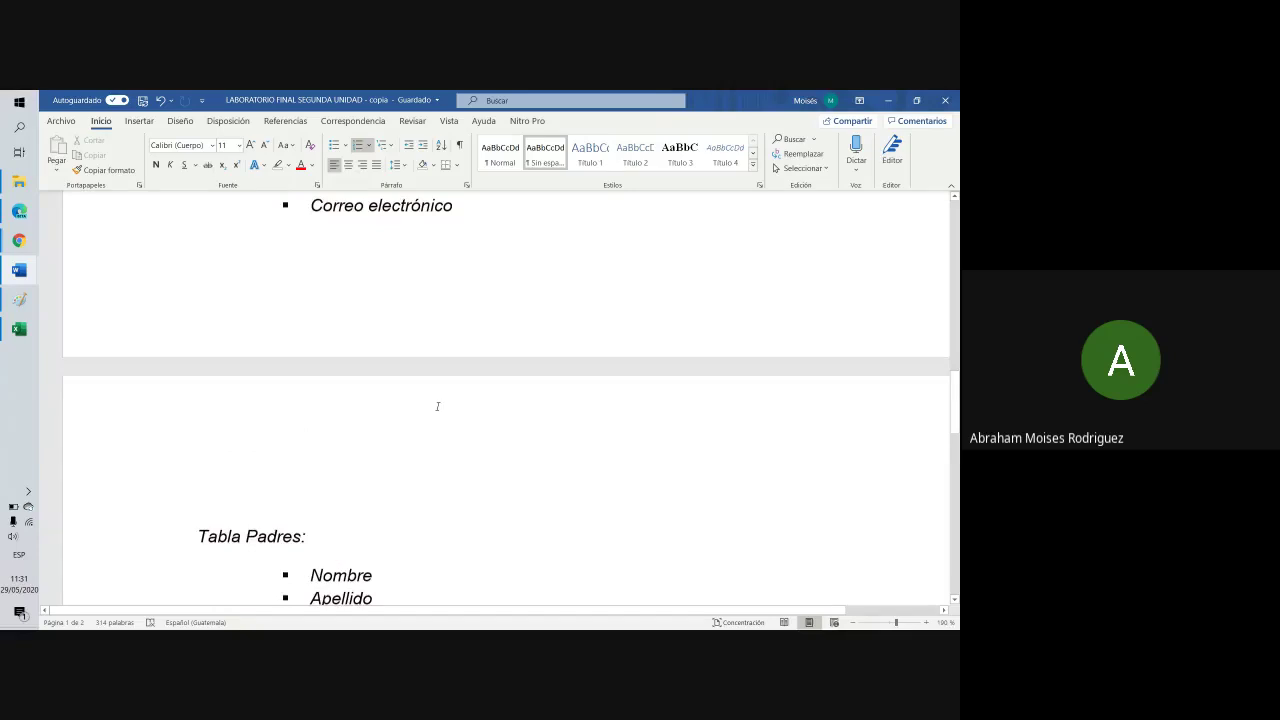
{"action": "scroll", "coordinate": [437, 406], "scroll_direction": "up", "scroll_amount": 3}
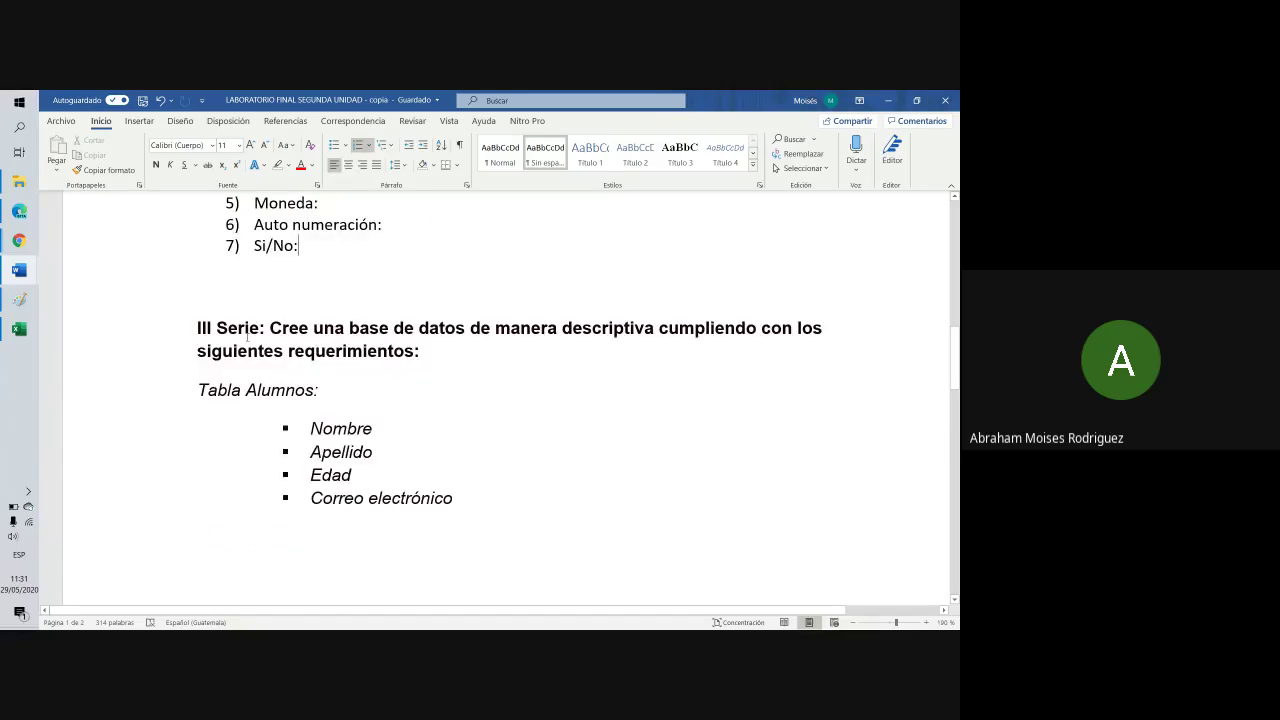
{"action": "scroll", "coordinate": [336, 389], "scroll_direction": "down", "scroll_amount": 1}
{"action": "scroll", "coordinate": [289, 386], "scroll_direction": "up", "scroll_amount": 2}
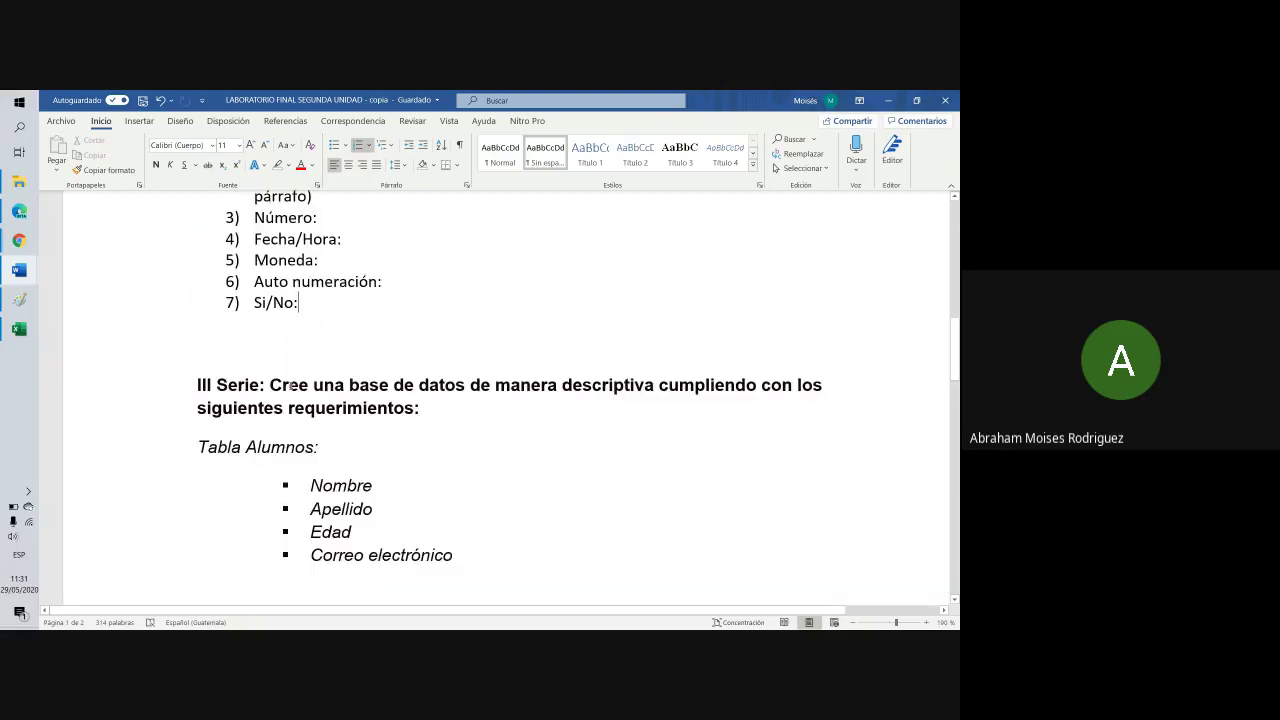
{"action": "scroll", "coordinate": [241, 344], "scroll_direction": "down", "scroll_amount": 1}
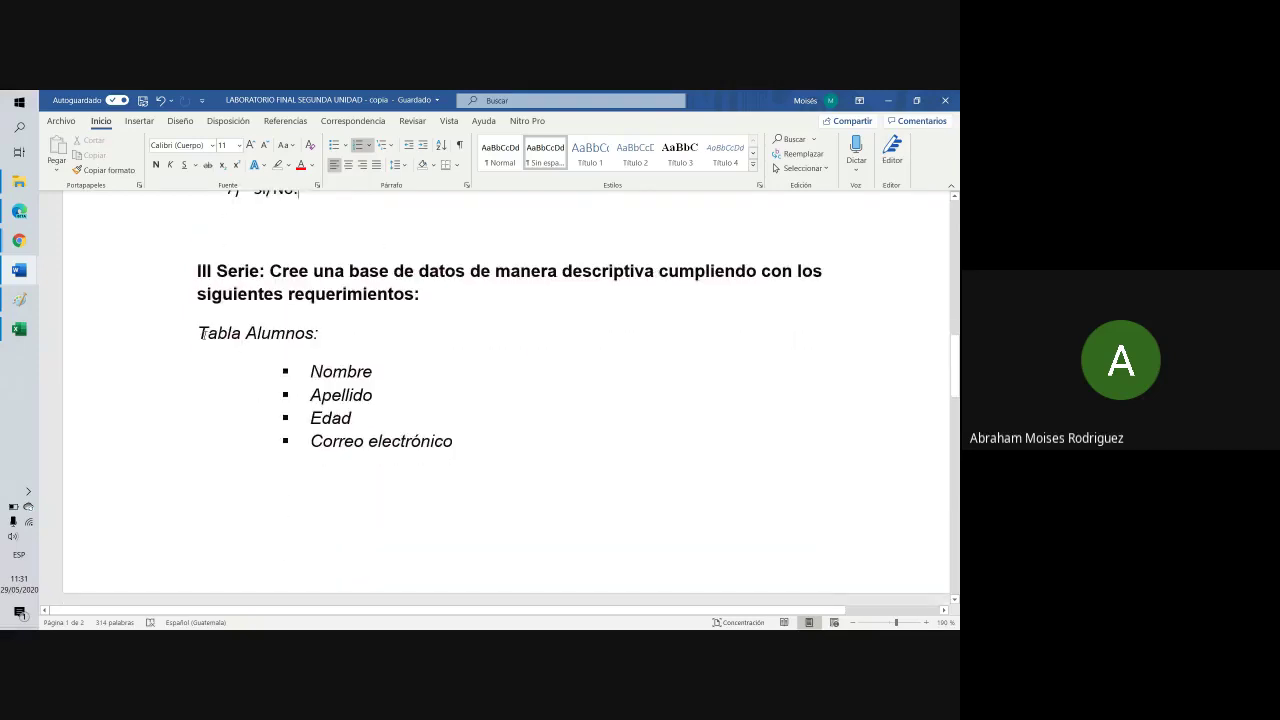
{"action": "scroll", "coordinate": [202, 330], "scroll_direction": "down", "scroll_amount": 1}
{"action": "scroll", "coordinate": [300, 290], "scroll_direction": "down", "scroll_amount": 2}
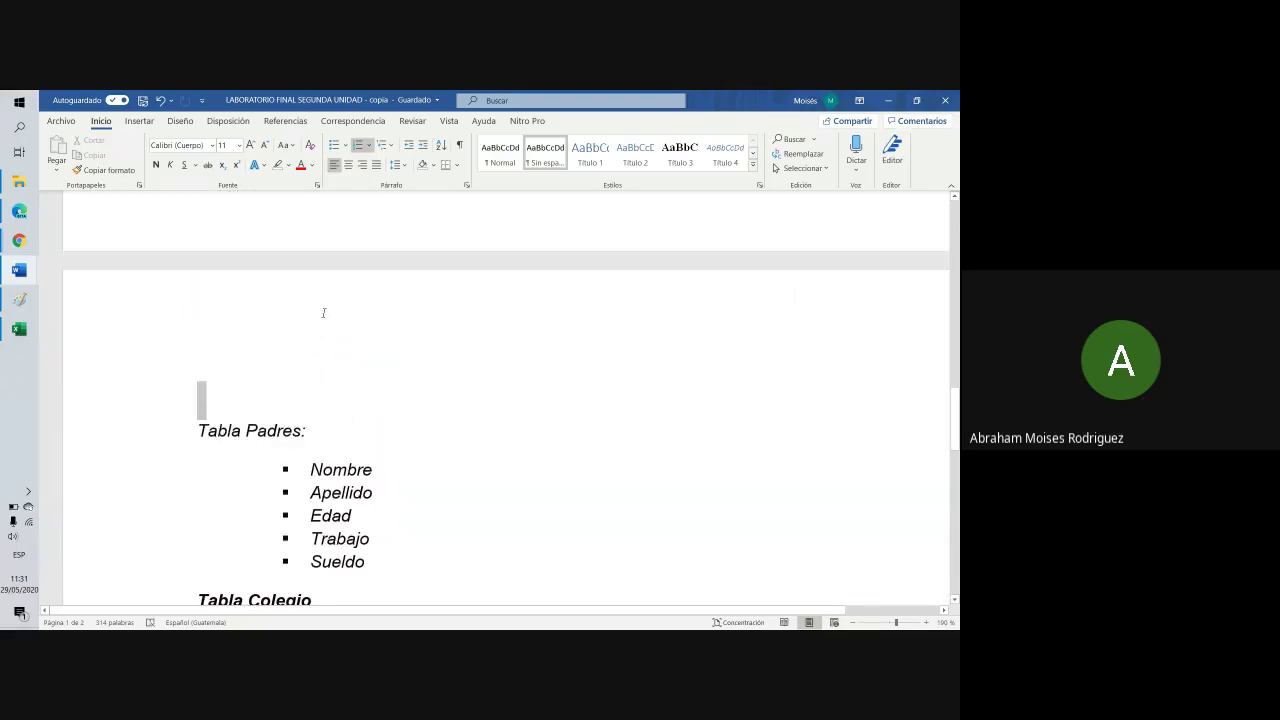
Remove the bold formatting from the Tabla Colegio and Tabla Maestros headings and their field lists
{"action": "left_click_drag", "start_coordinate": [323, 313], "coordinate": [207, 363]}
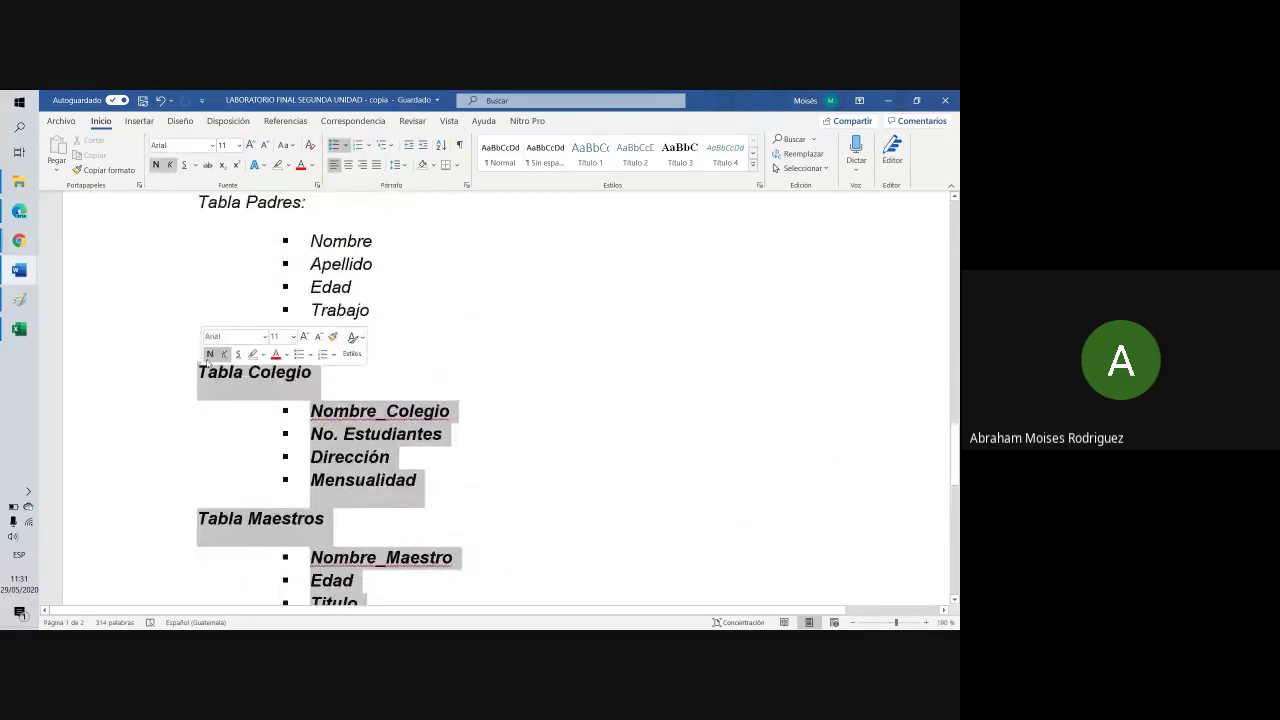
{"action": "key", "text": "ctrl+n"}
{"action": "scroll", "coordinate": [223, 237], "scroll_direction": "up", "scroll_amount": 3}
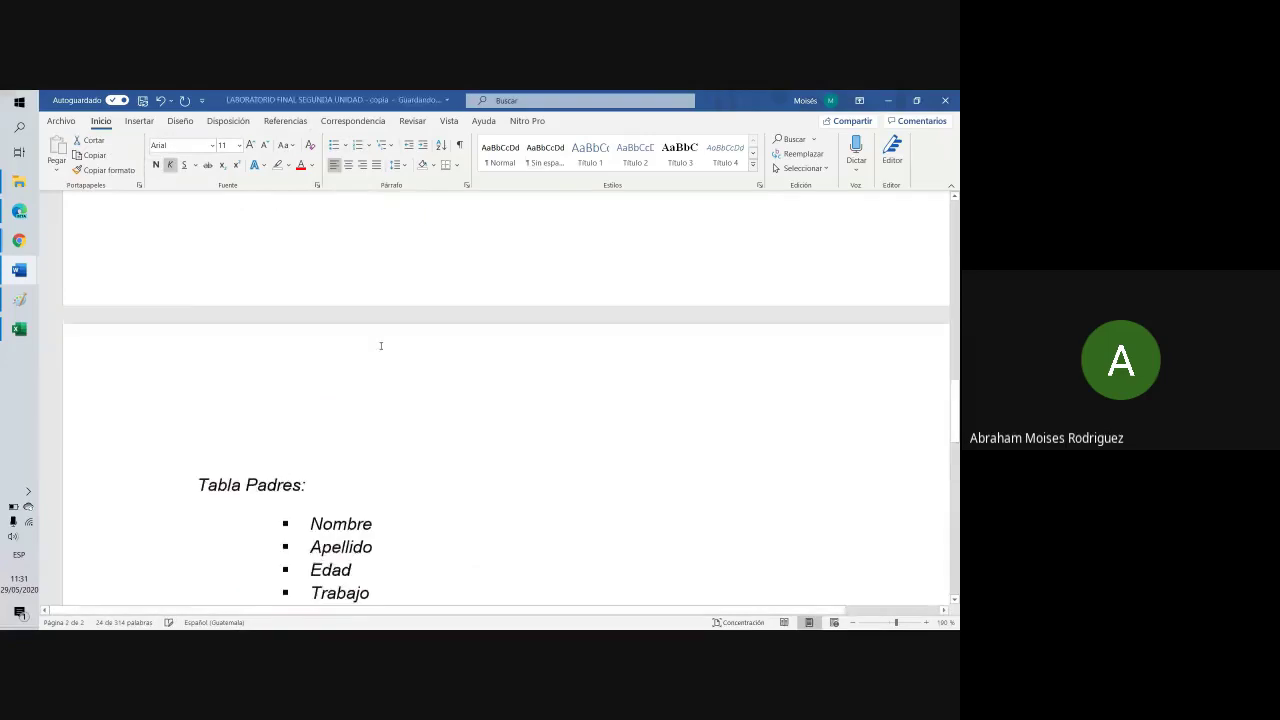
{"action": "scroll", "coordinate": [380, 346], "scroll_direction": "up", "scroll_amount": 5}
{"action": "scroll", "coordinate": [384, 363], "scroll_direction": "down", "scroll_amount": 2}
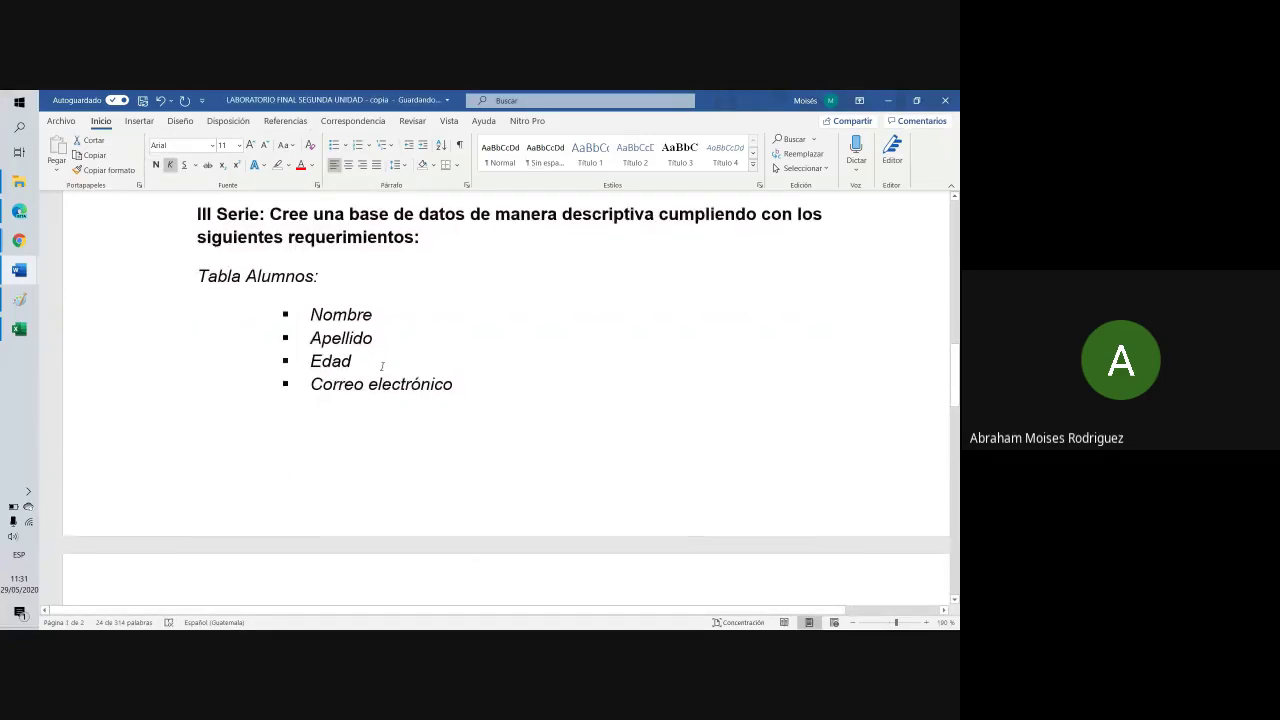
{"action": "scroll", "coordinate": [382, 366], "scroll_direction": "up", "scroll_amount": 3}
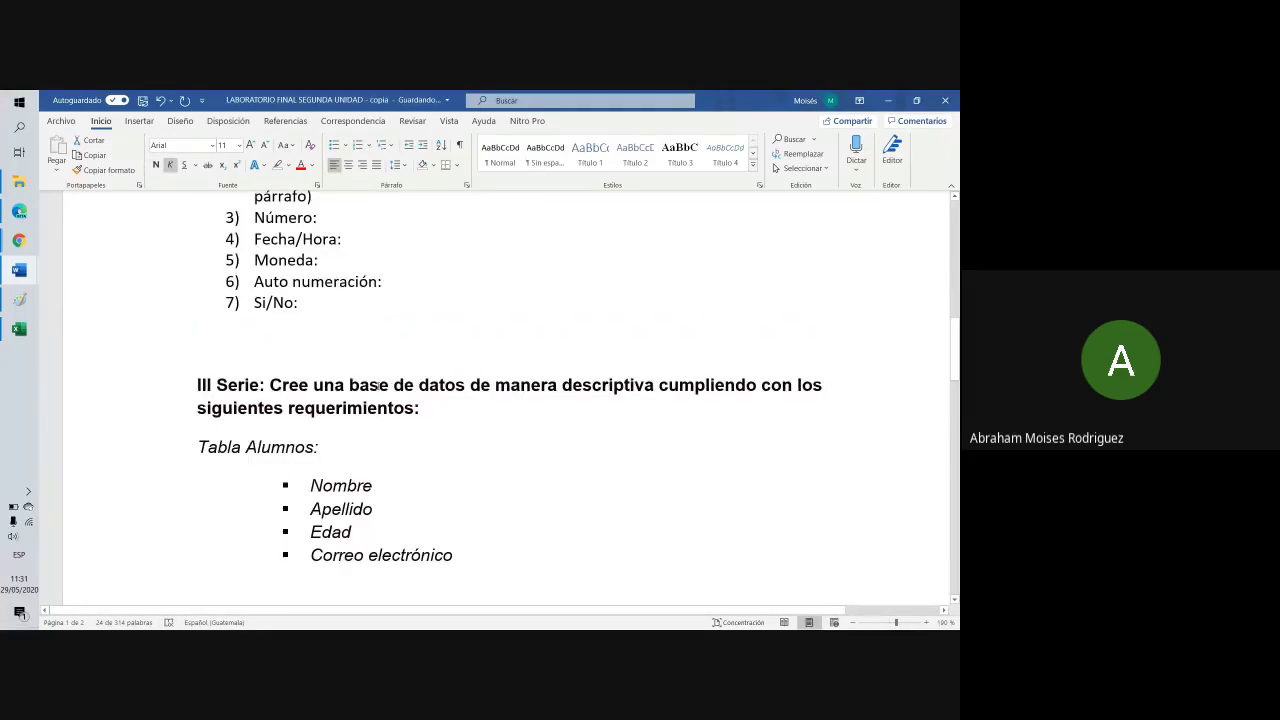
Open Access and bring up a new blank database with an empty table in Datasheet view
{"action": "left_click", "coordinate": [19, 127]}
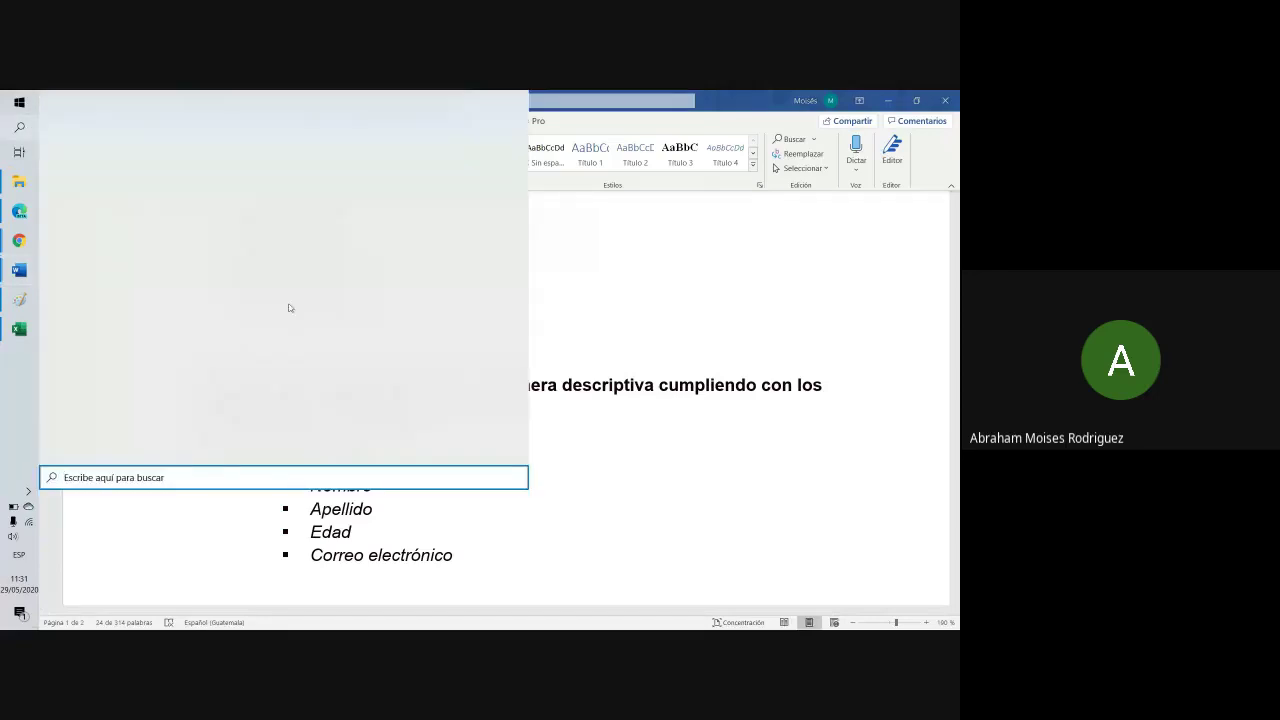
{"action": "type", "text": "acce"}
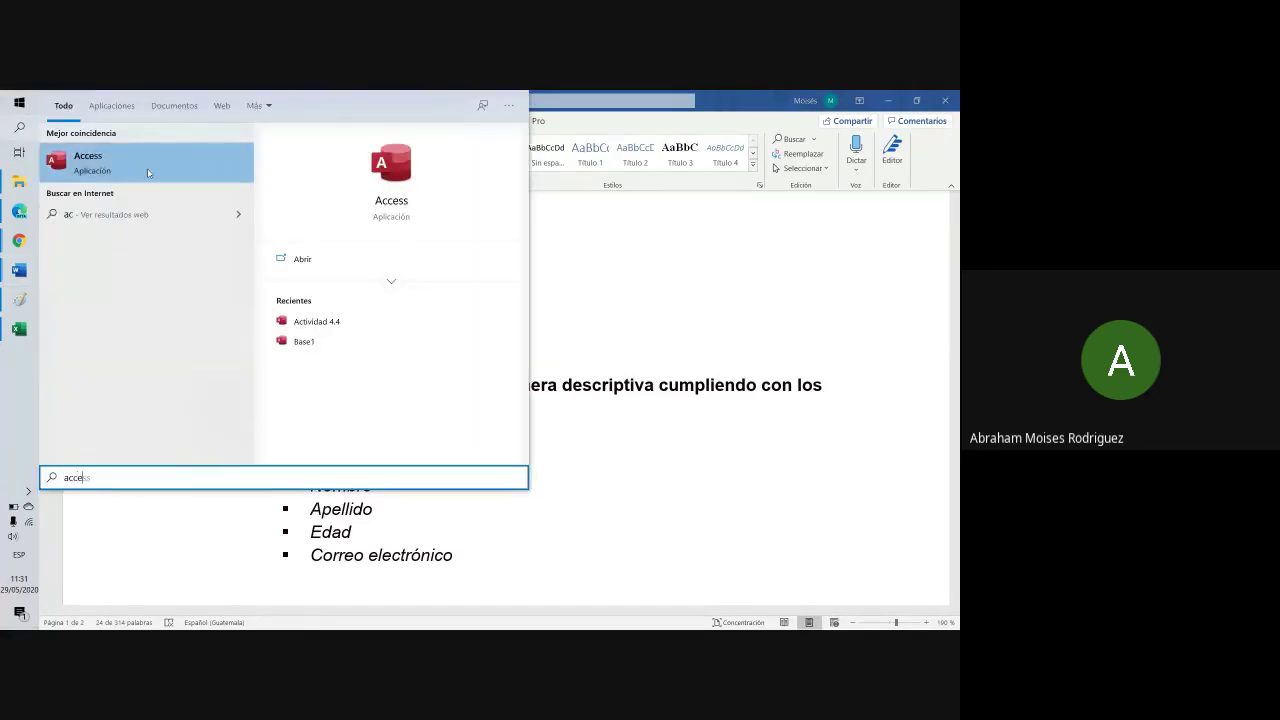
{"action": "left_click", "coordinate": [148, 172]}
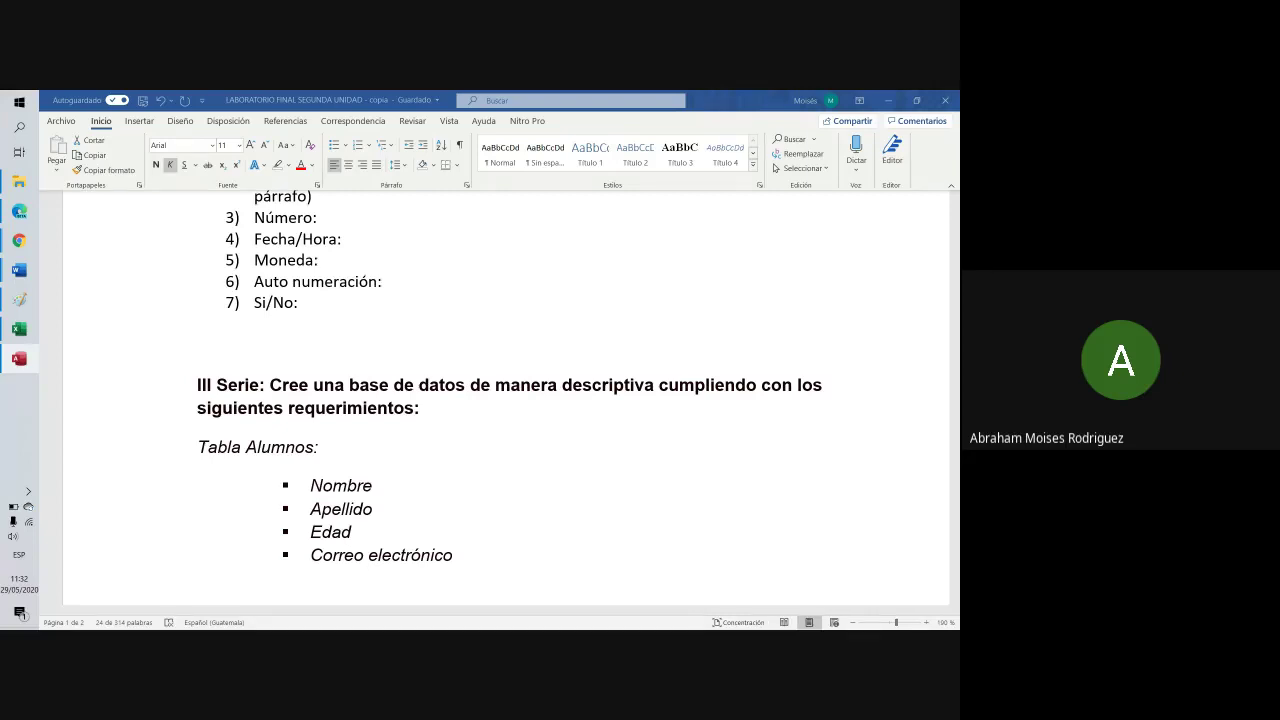
{"action": "left_click_drag", "start_coordinate": [815, 626], "coordinate": [545, 89]}
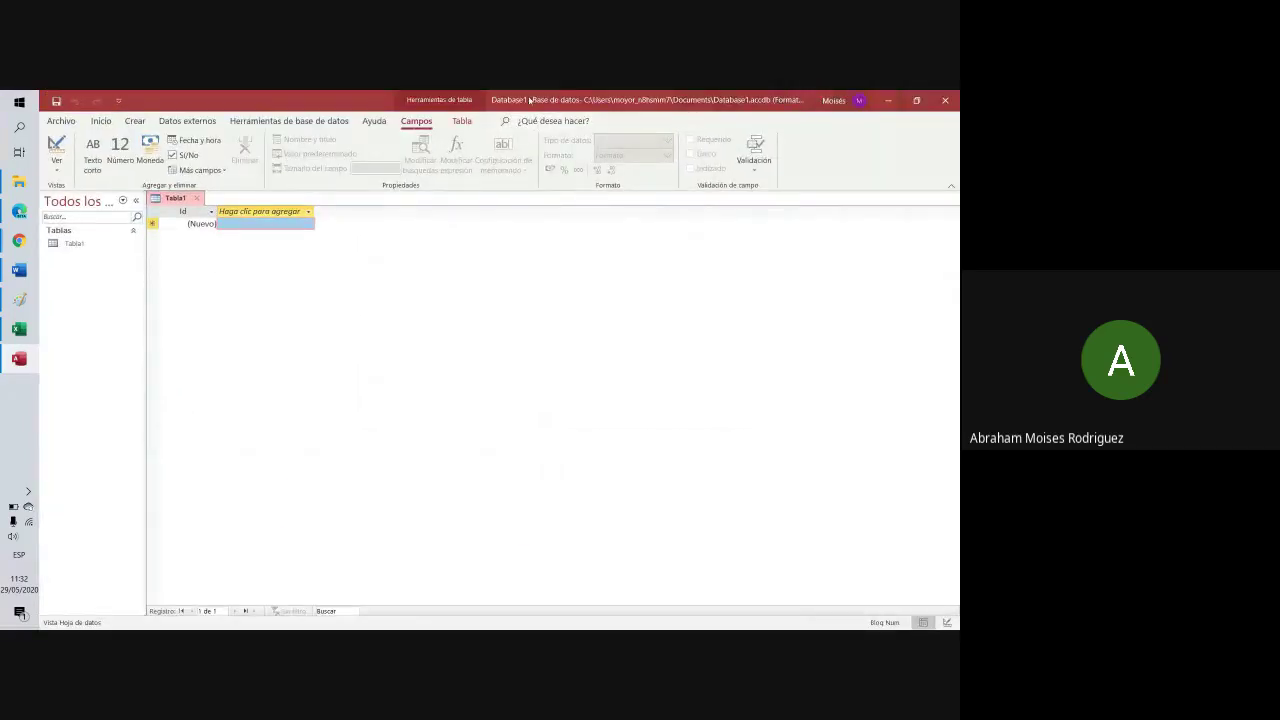
{"action": "left_click_drag", "start_coordinate": [532, 99], "coordinate": [500, 89]}
Switch to the Word document "17. Semana 0106 - 0506" and close it
{"action": "mouse_move", "coordinate": [22, 278]}
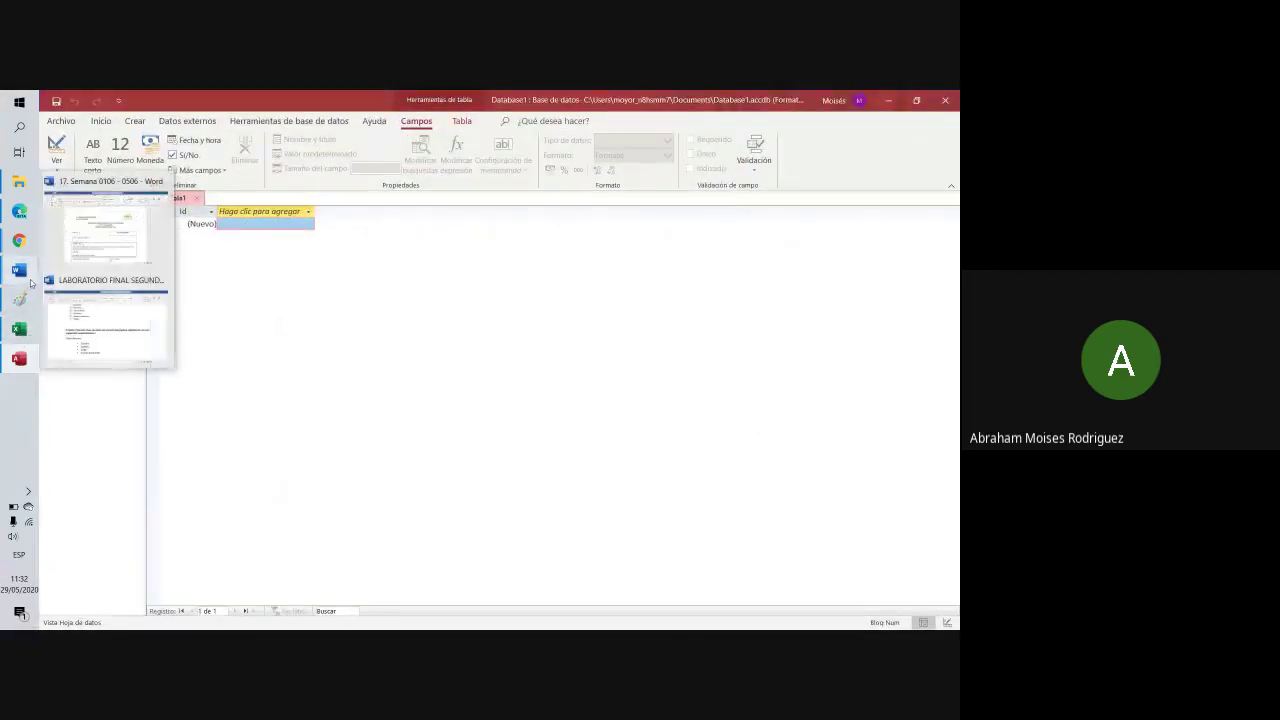
{"action": "left_click", "coordinate": [106, 250]}
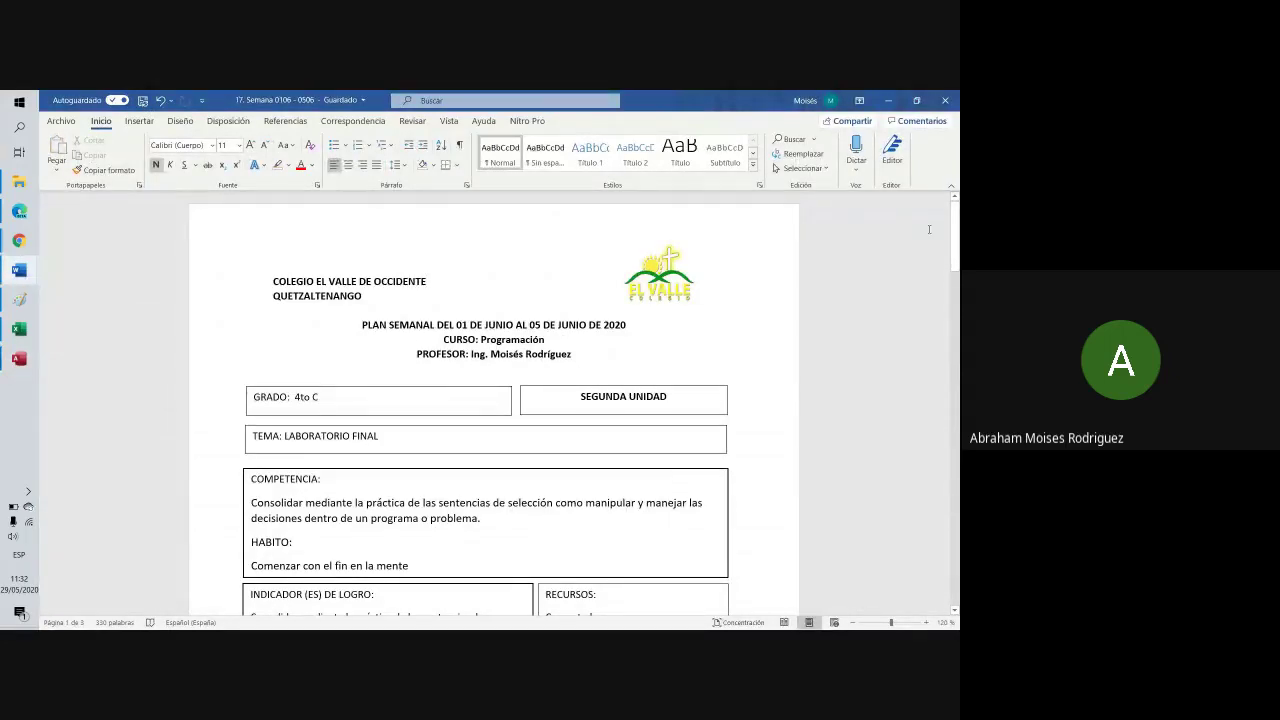
{"action": "left_click", "coordinate": [945, 101]}
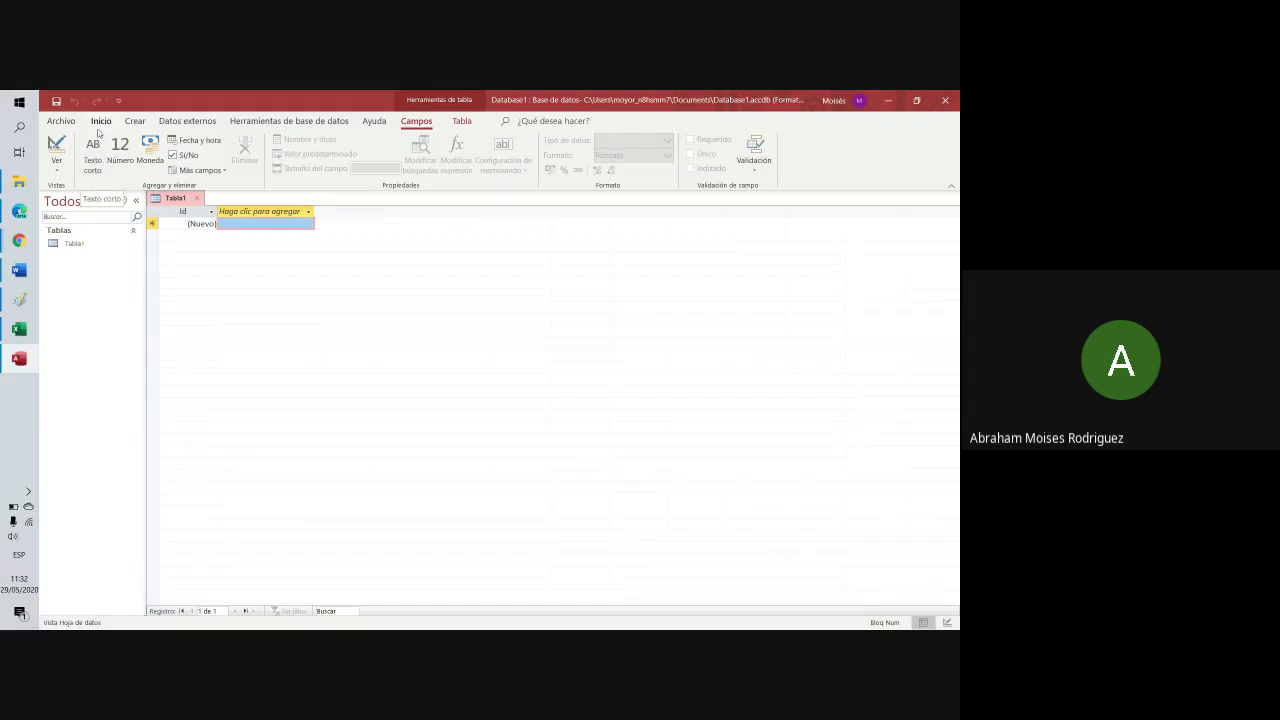
{"action": "left_click", "coordinate": [136, 121]}
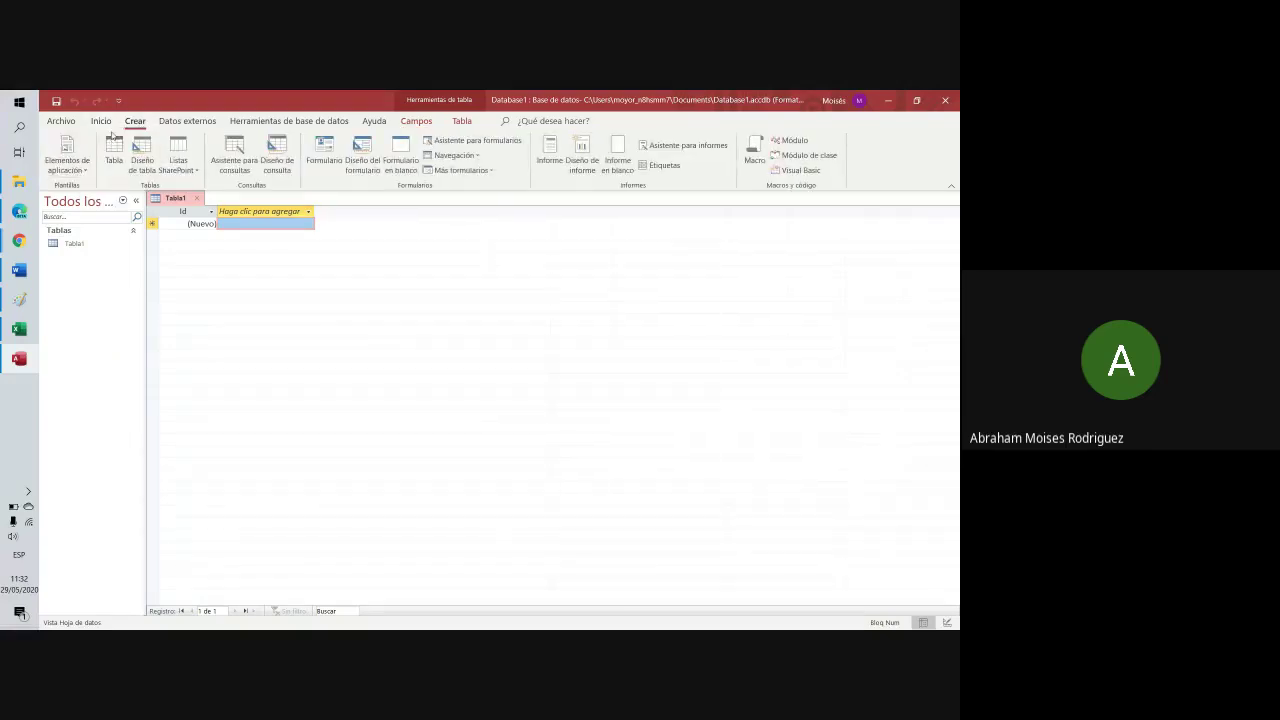
{"action": "left_click", "coordinate": [101, 121]}
{"action": "left_click", "coordinate": [57, 162]}
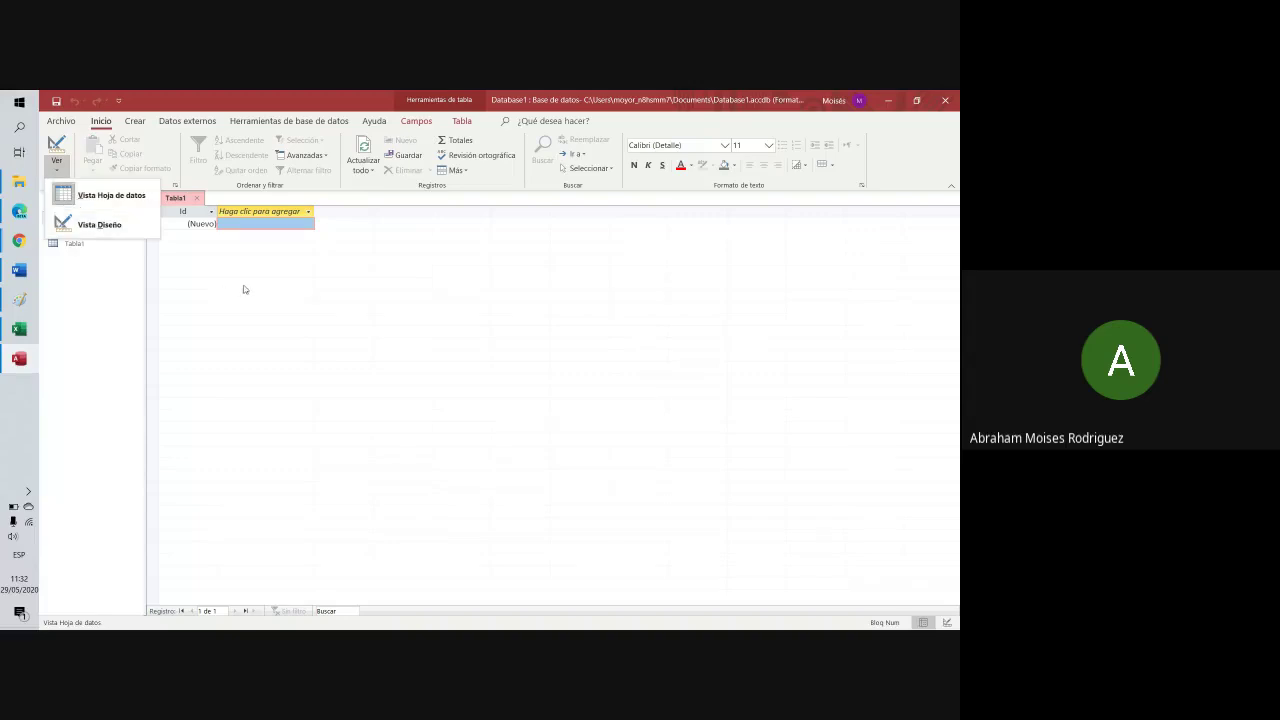
{"action": "left_click", "coordinate": [90, 224]}
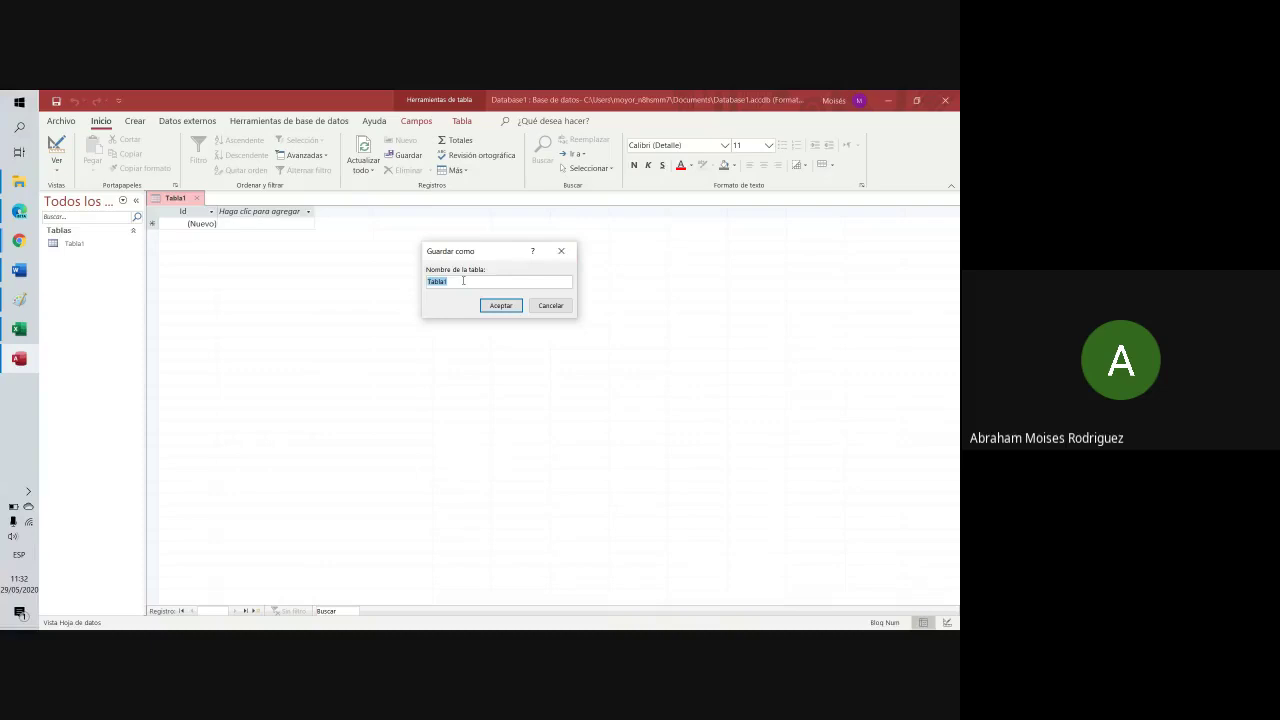
{"action": "left_click", "coordinate": [572, 309]}
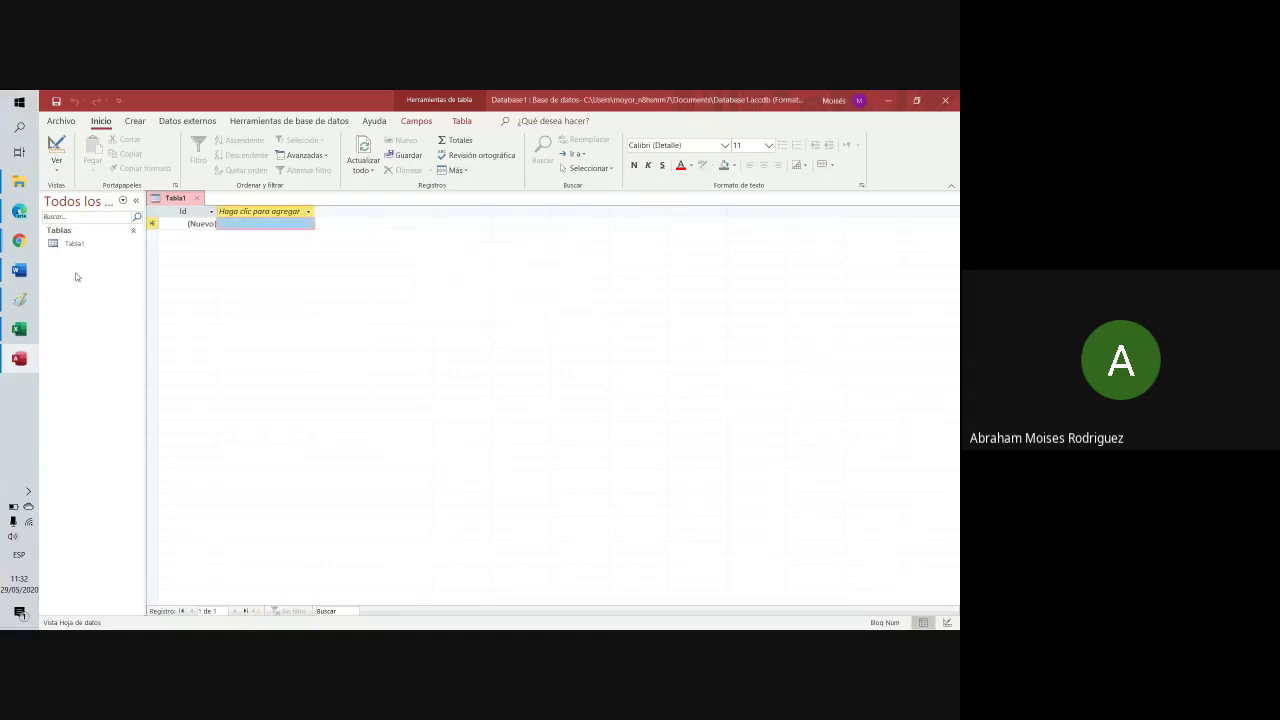
{"action": "left_click", "coordinate": [48, 168]}
{"action": "left_click", "coordinate": [105, 195]}
Switch to the lab document in Word and select the Tabla Alumnos fields, from Nombre to Correo electrónico, to check them
{"action": "left_click", "coordinate": [19, 270]}
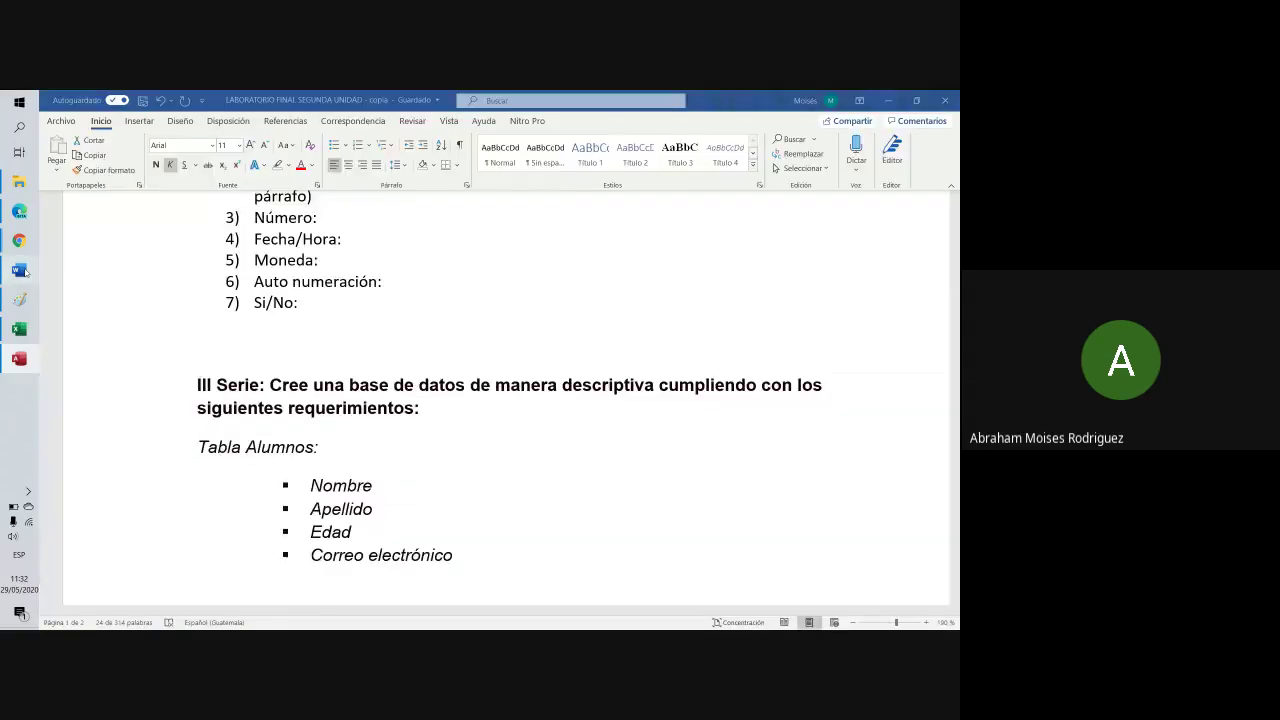
{"action": "scroll", "coordinate": [248, 387], "scroll_direction": "down", "scroll_amount": 1}
{"action": "scroll", "coordinate": [246, 382], "scroll_direction": "up", "scroll_amount": 4}
{"action": "scroll", "coordinate": [244, 378], "scroll_direction": "down", "scroll_amount": 5}
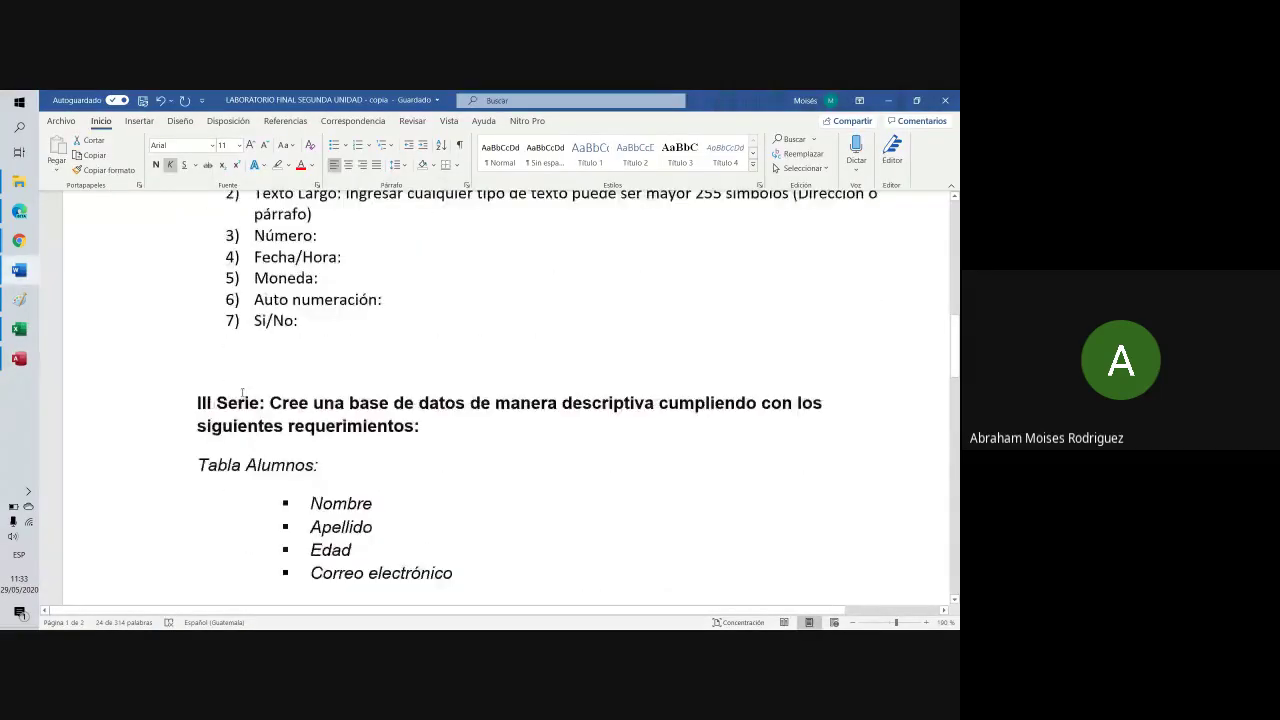
{"action": "scroll", "coordinate": [242, 385], "scroll_direction": "down", "scroll_amount": 3}
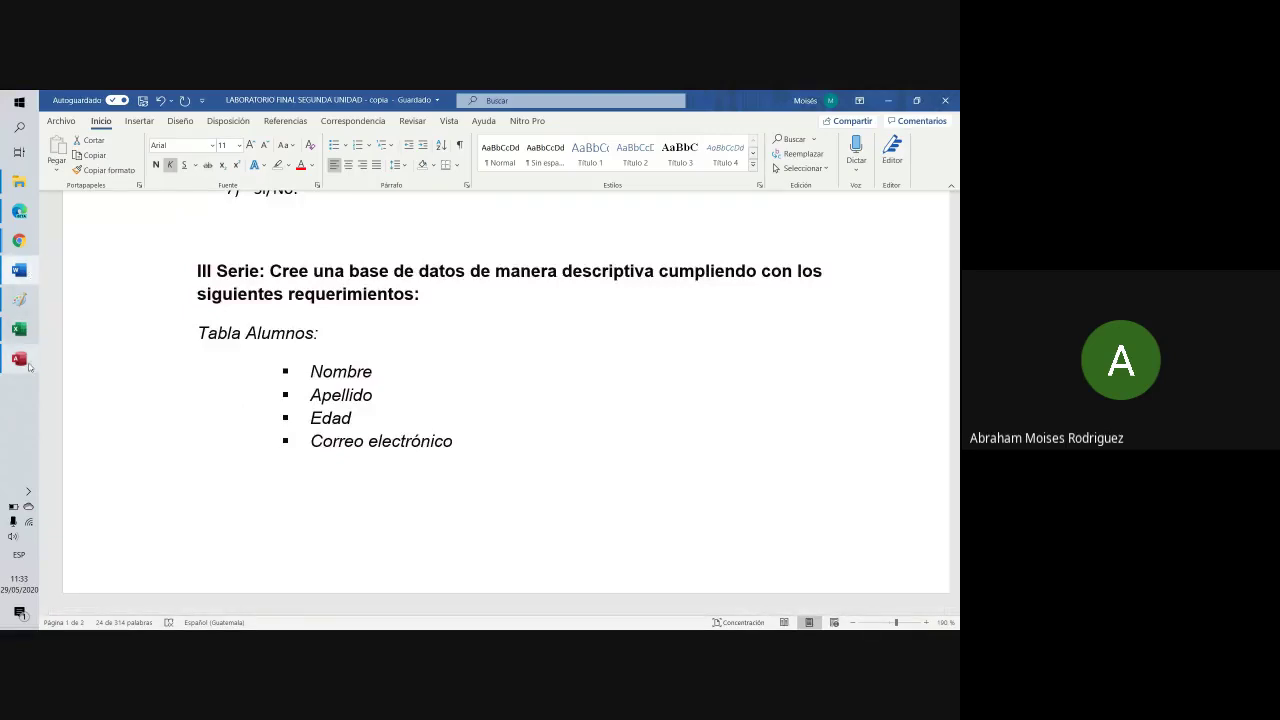
{"action": "left_click_drag", "start_coordinate": [466, 443], "coordinate": [312, 371]}
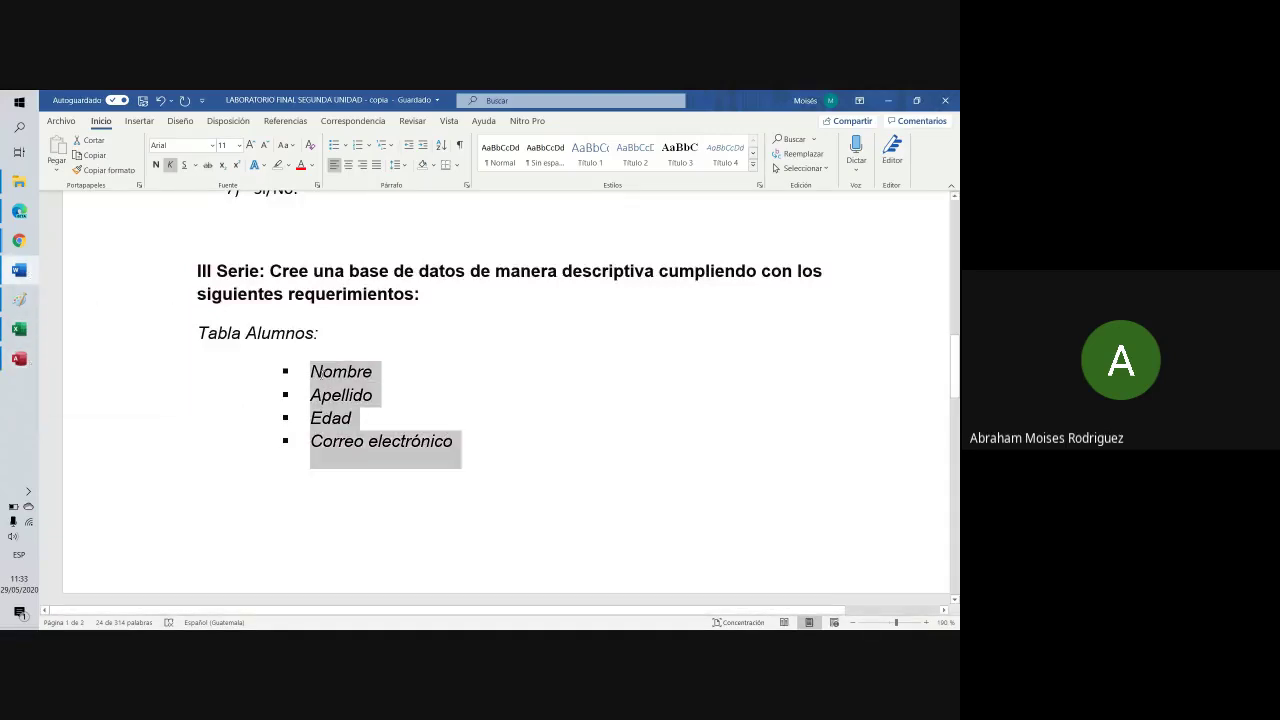
Switch to Access and add a Texto corto field named "Nombre" to Tabla1
{"action": "left_click", "coordinate": [19, 358]}
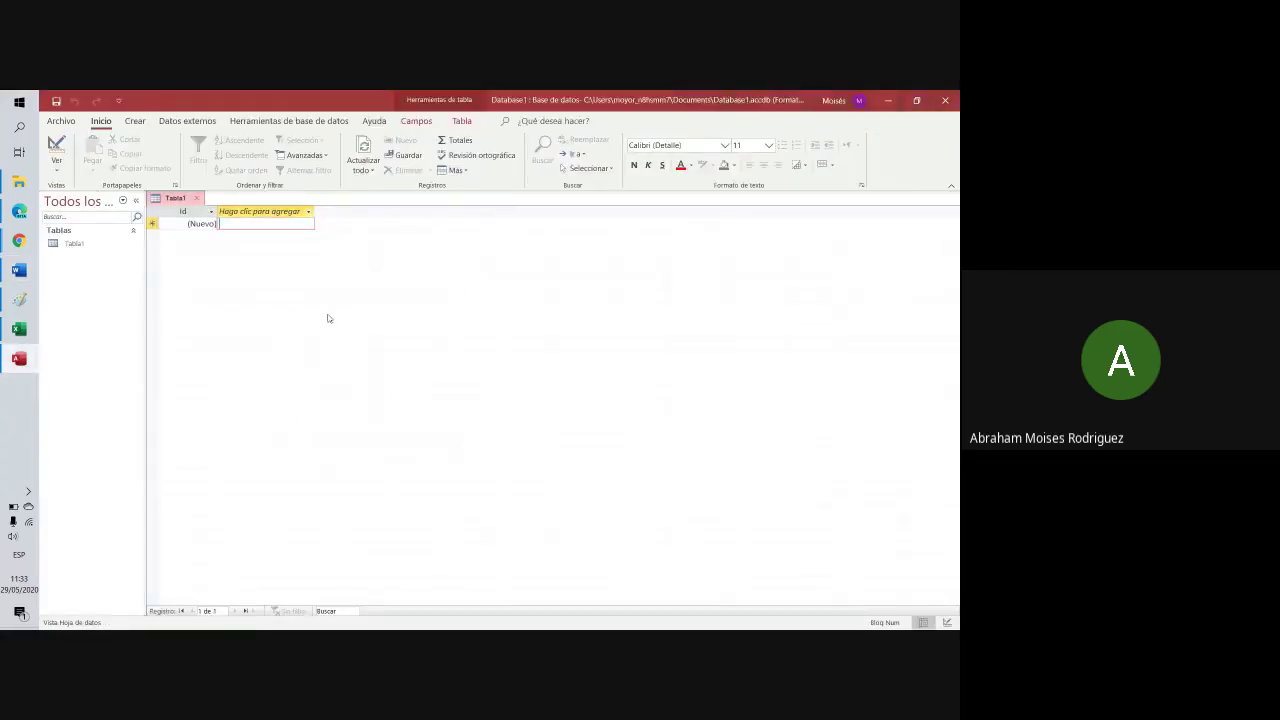
{"action": "left_click", "coordinate": [309, 212]}
{"action": "left_click", "coordinate": [308, 212]}
{"action": "left_click", "coordinate": [308, 212]}
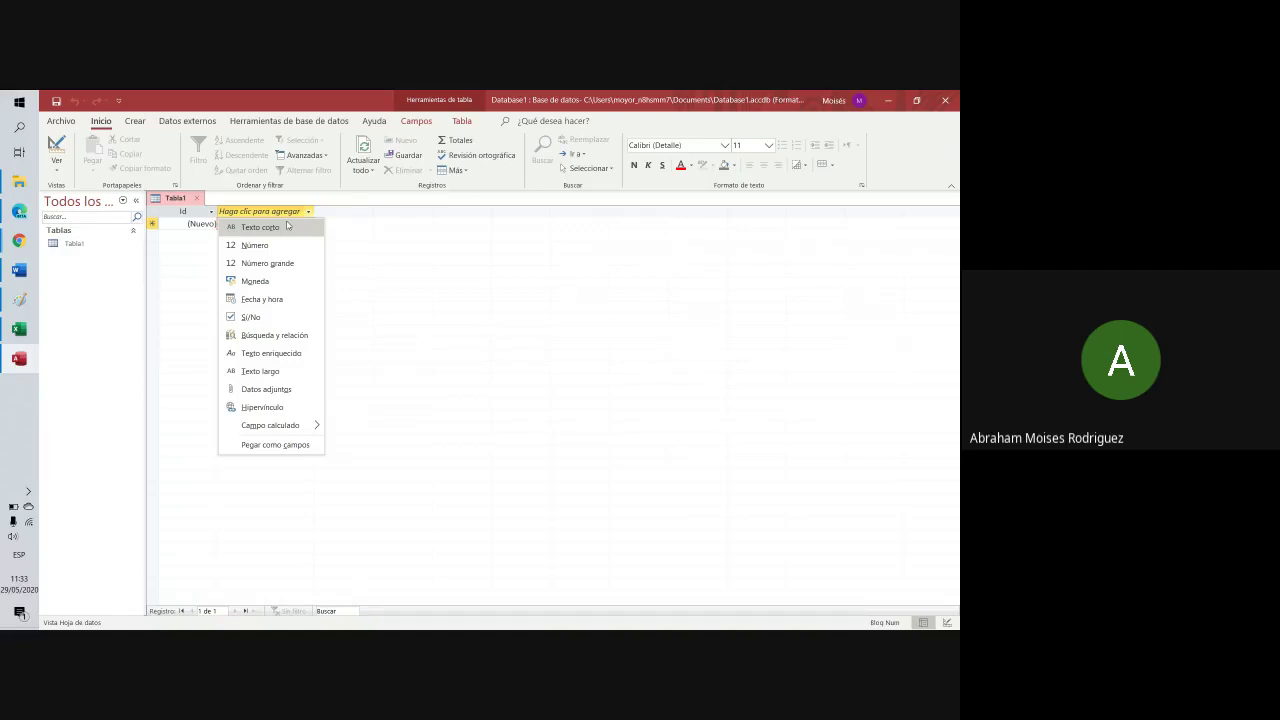
{"action": "left_click", "coordinate": [287, 226]}
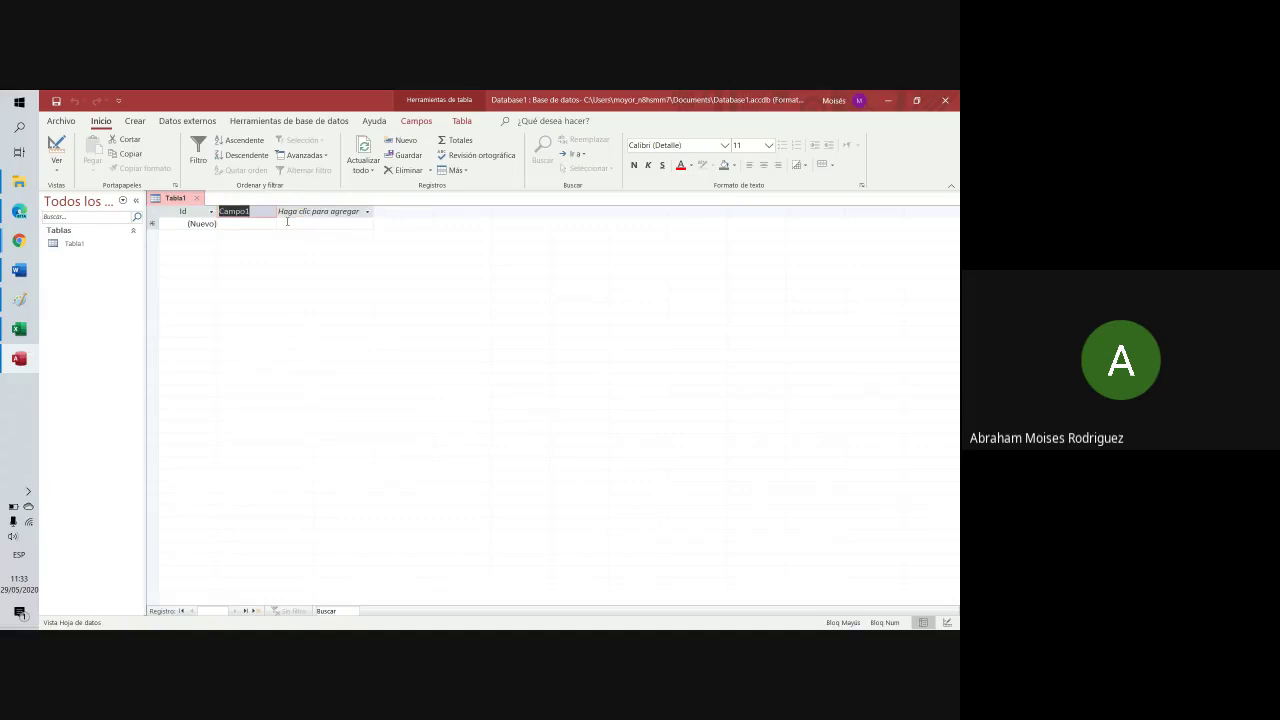
{"action": "type", "text": "Nombre"}
{"action": "key", "text": "Return"}
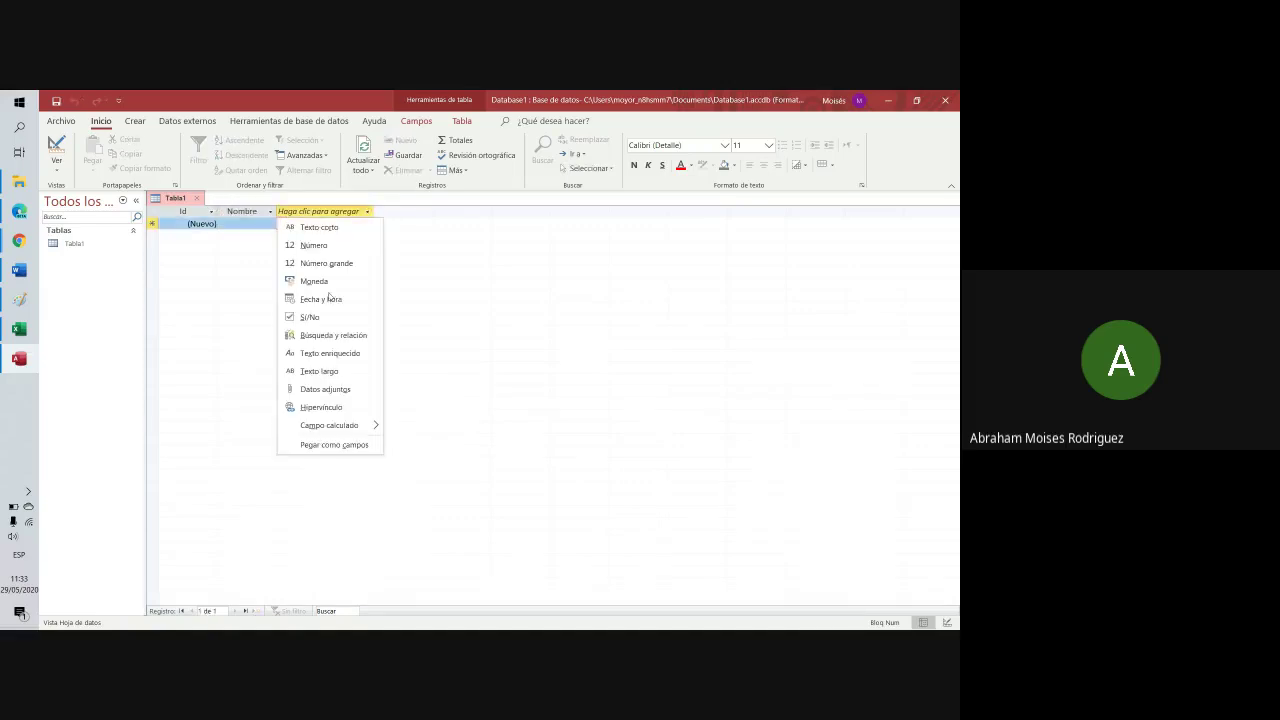
{"action": "left_click", "coordinate": [97, 217]}
Switch to Excel and add a new blank sheet to the workbook, selecting its cell A1
{"action": "left_click", "coordinate": [19, 328]}
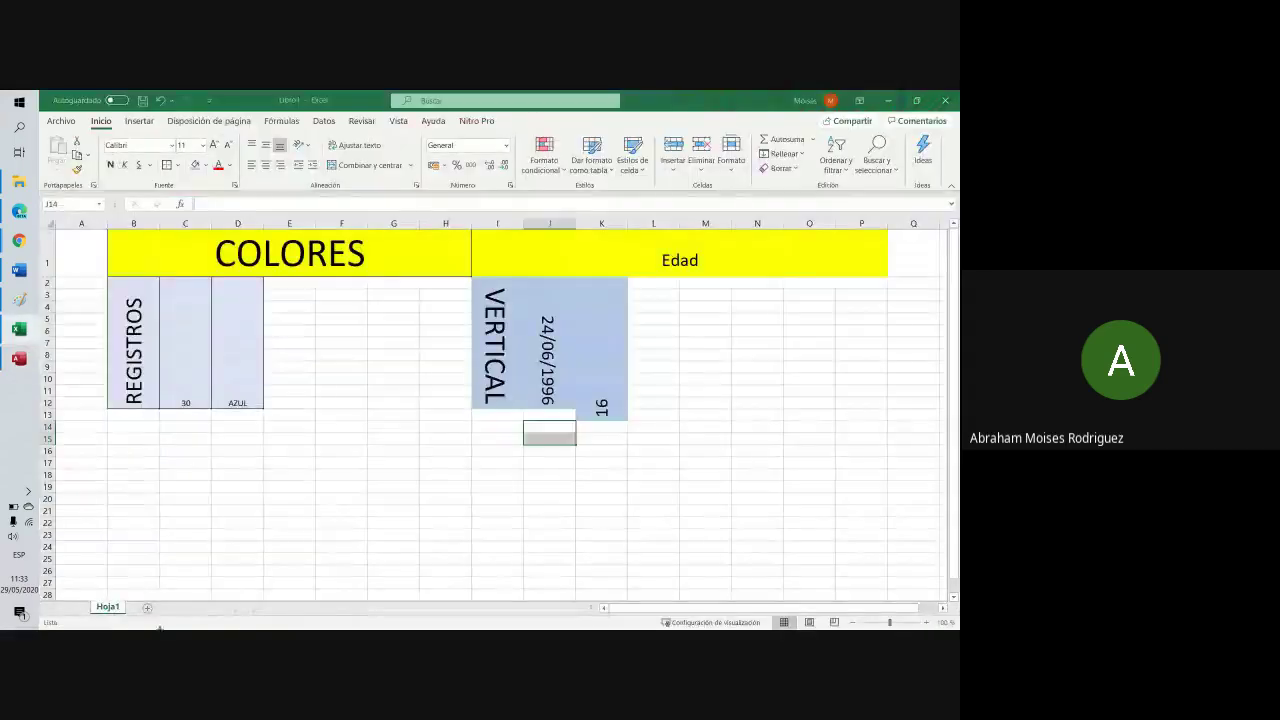
{"action": "left_click", "coordinate": [150, 609]}
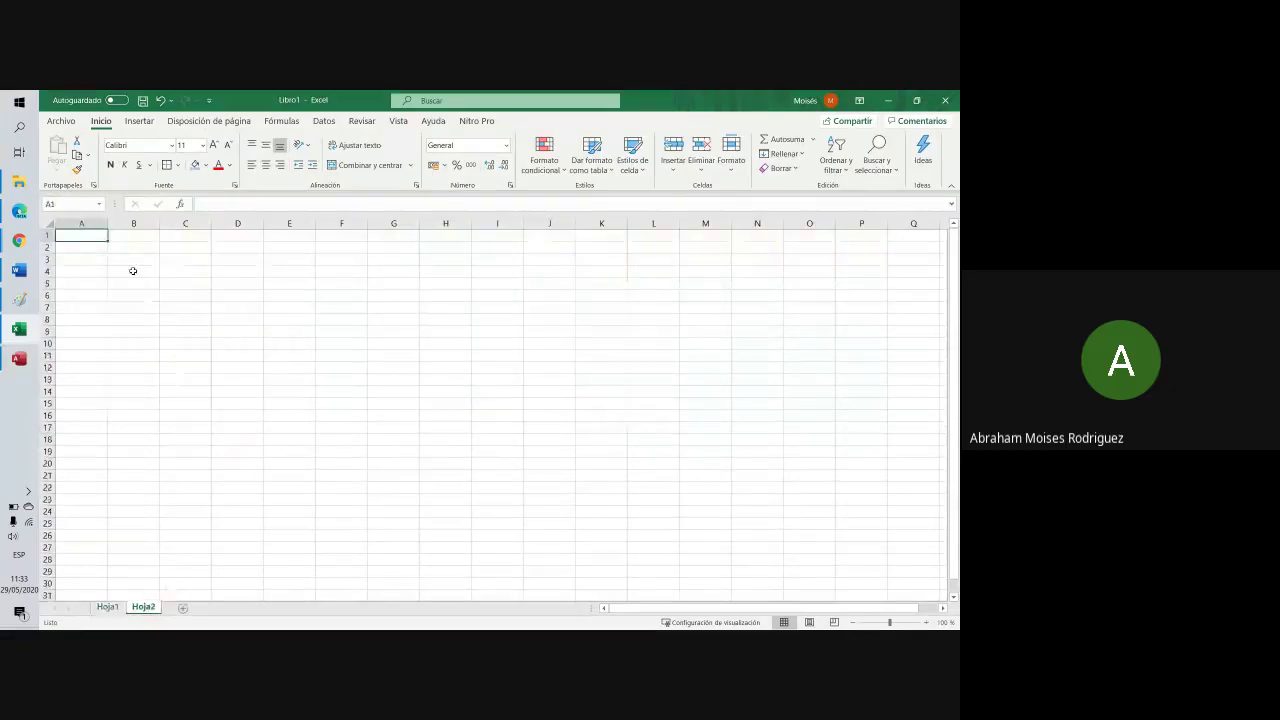
{"action": "left_click", "coordinate": [126, 260]}
{"action": "left_click", "coordinate": [134, 245]}
{"action": "left_click", "coordinate": [89, 236]}
Check Tabla1 in Access, return to Excel, and enter the header "id" in cell A1
{"action": "left_click", "coordinate": [16, 360]}
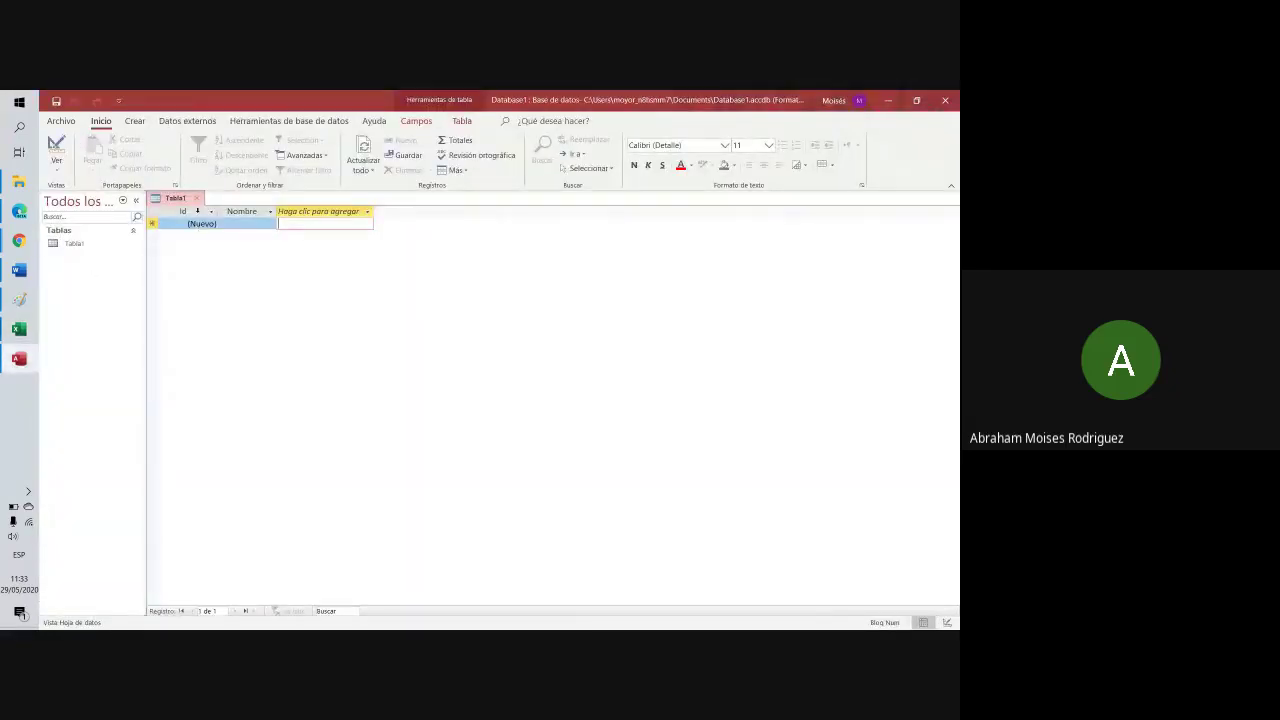
{"action": "left_click", "coordinate": [19, 329]}
{"action": "type", "text": "ui"}
{"action": "key", "text": "BackSpace"}
{"action": "key", "text": "BackSpace"}
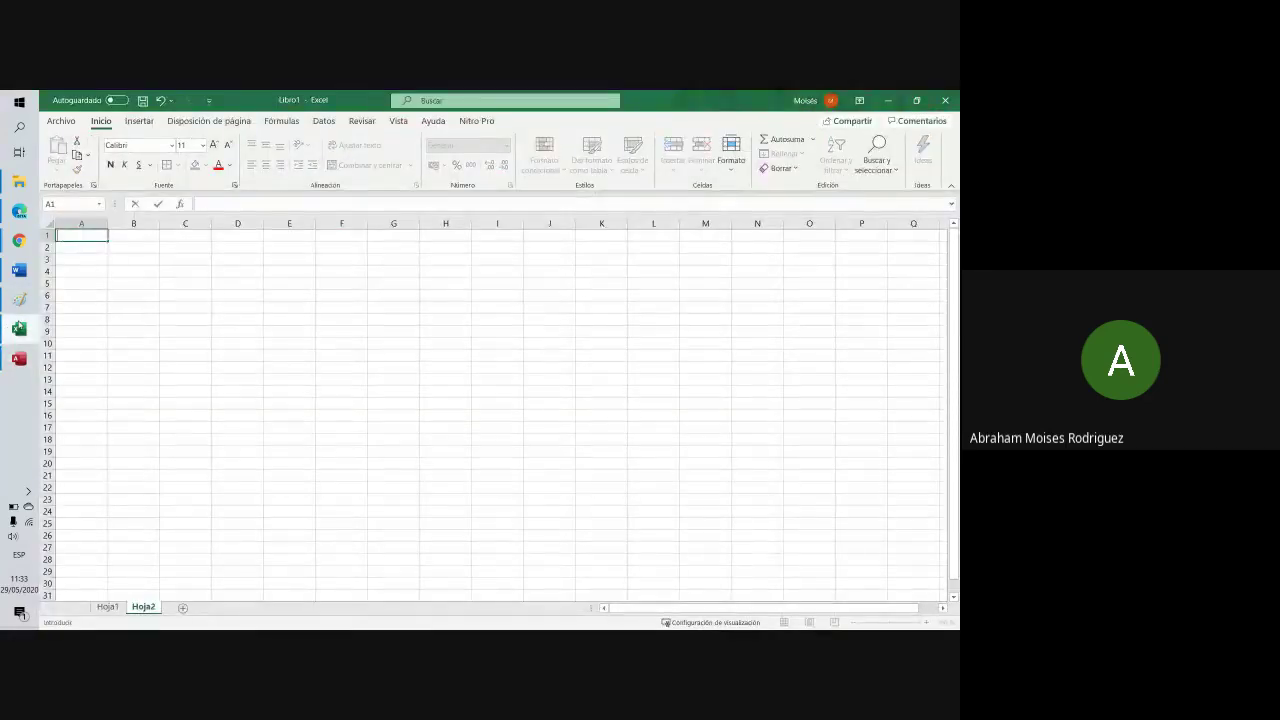
{"action": "type", "text": "id"}
{"action": "key", "text": "Tab"}
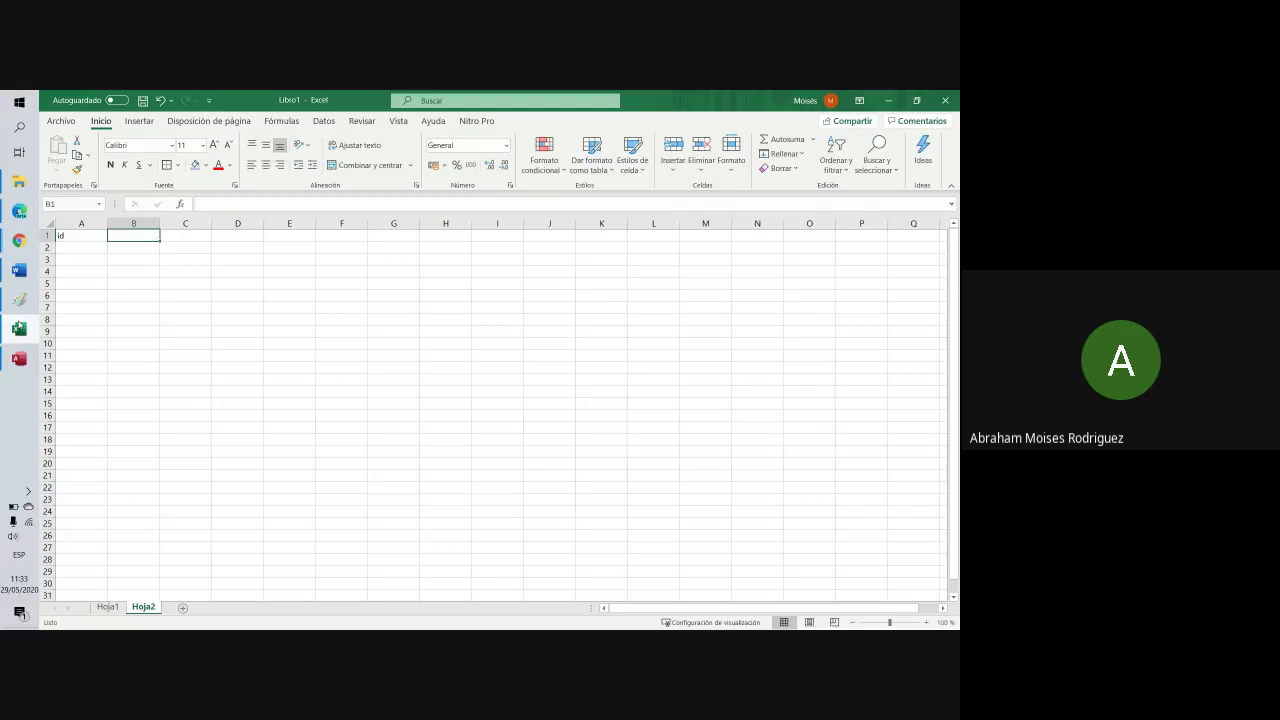
Enter the header "Nombre(Texto Corto)" in cell B1
{"action": "type", "text": "No"}
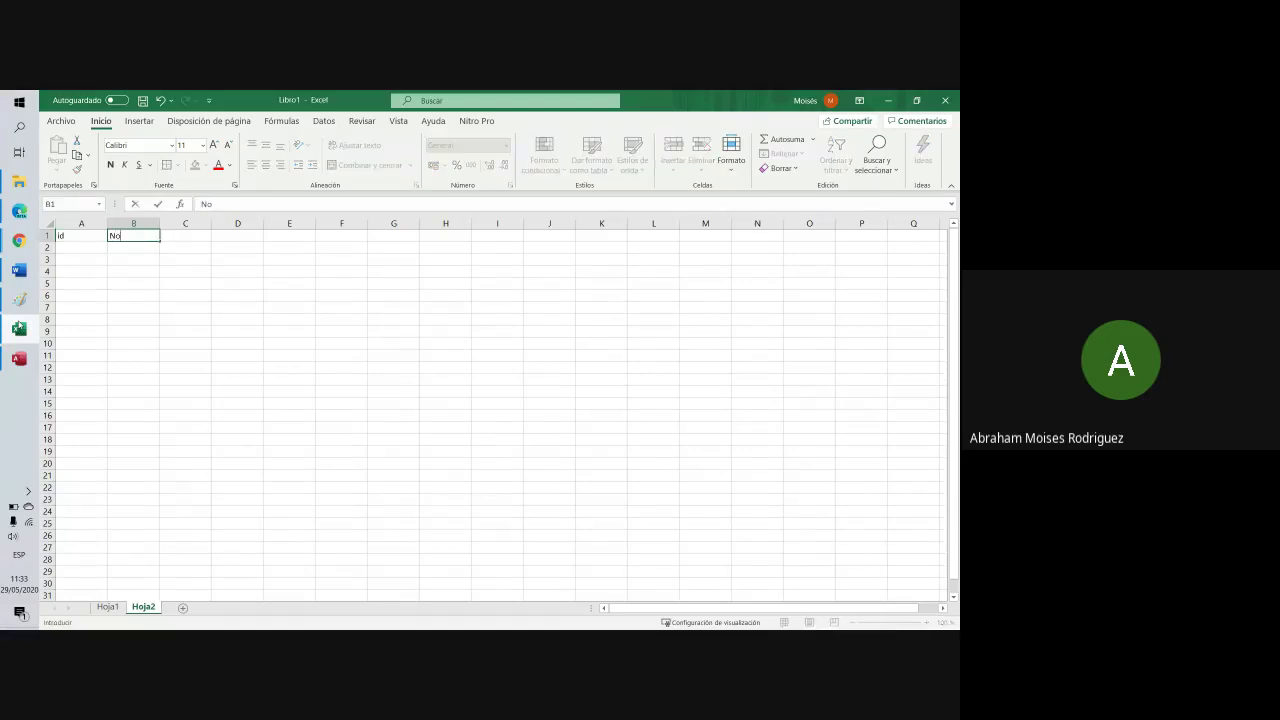
{"action": "type", "text": "mbre(Texto cORTO"}
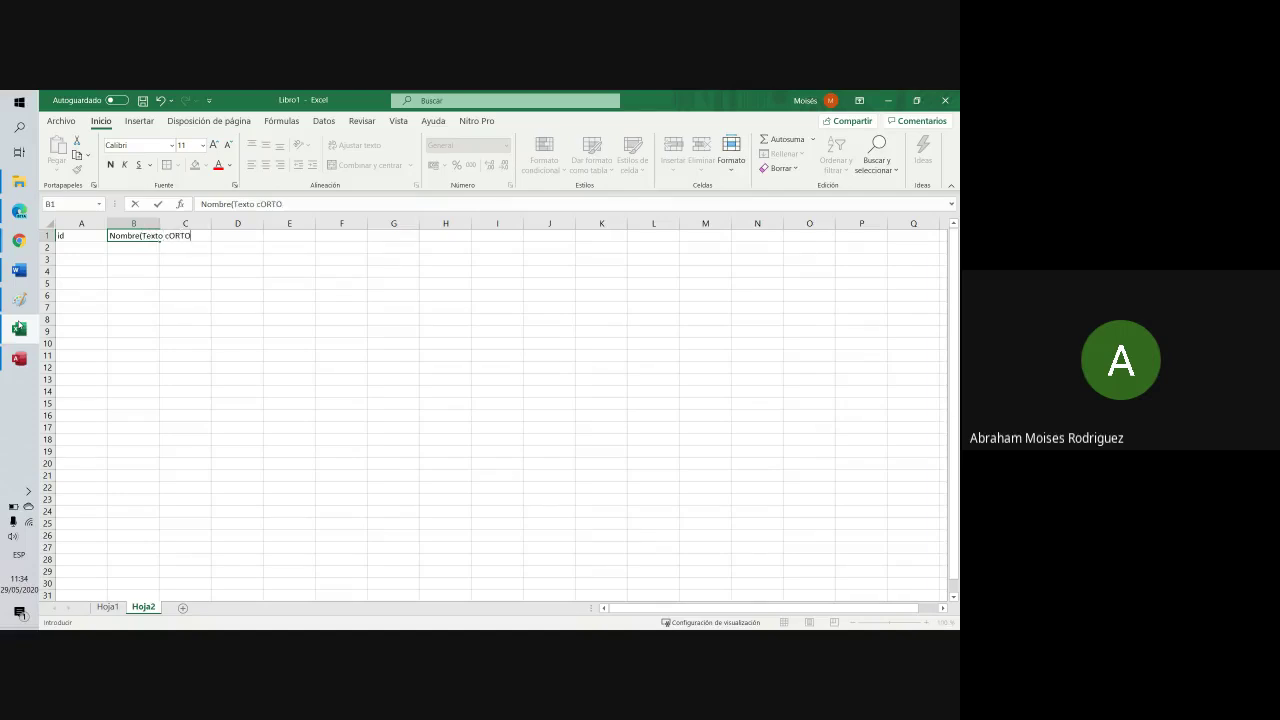
{"action": "key", "text": "BackSpace"}
{"action": "key", "text": "BackSpace"}
{"action": "key", "text": "BackSpace"}
{"action": "key", "text": "BackSpace"}
{"action": "key", "text": "BackSpace"}
{"action": "type", "text": "Corto)"}
{"action": "left_click", "coordinate": [182, 330]}
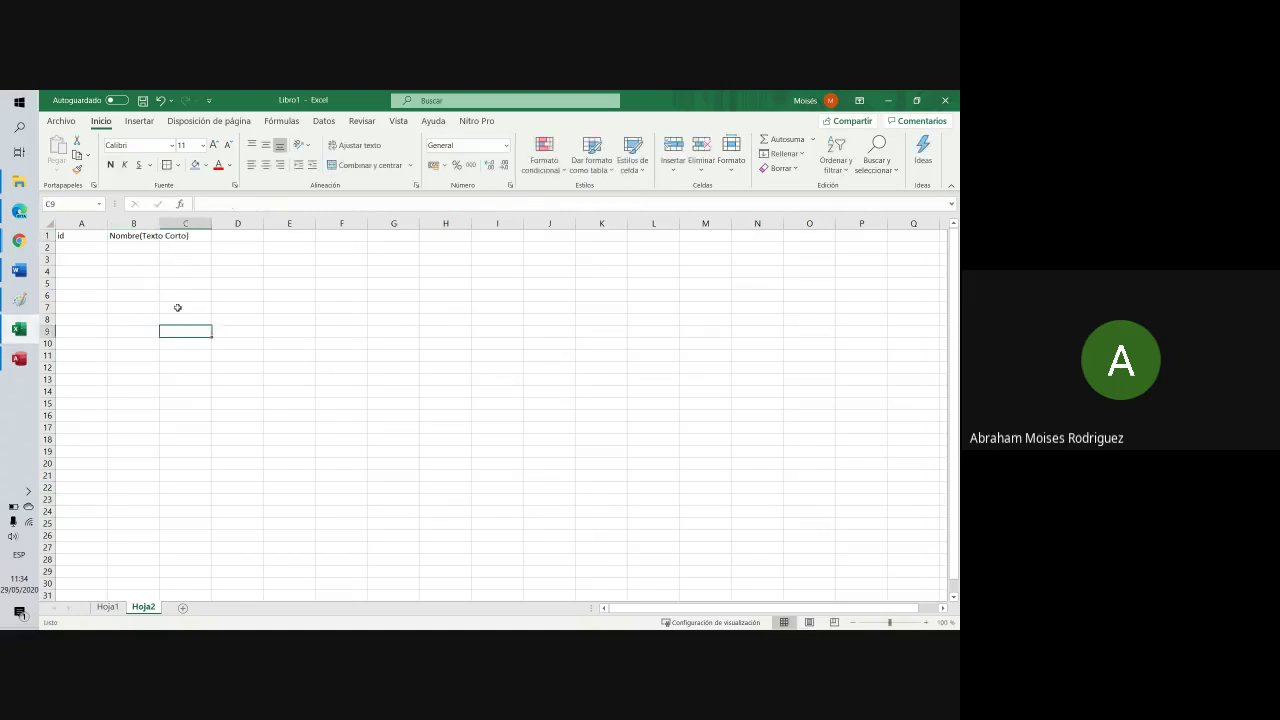
Make the headers in A1:B1 bold and widen column B to fit its text
{"action": "left_click_drag", "start_coordinate": [158, 225], "coordinate": [80, 235]}
{"action": "left_click", "coordinate": [110, 164]}
{"action": "left_click", "coordinate": [212, 271]}
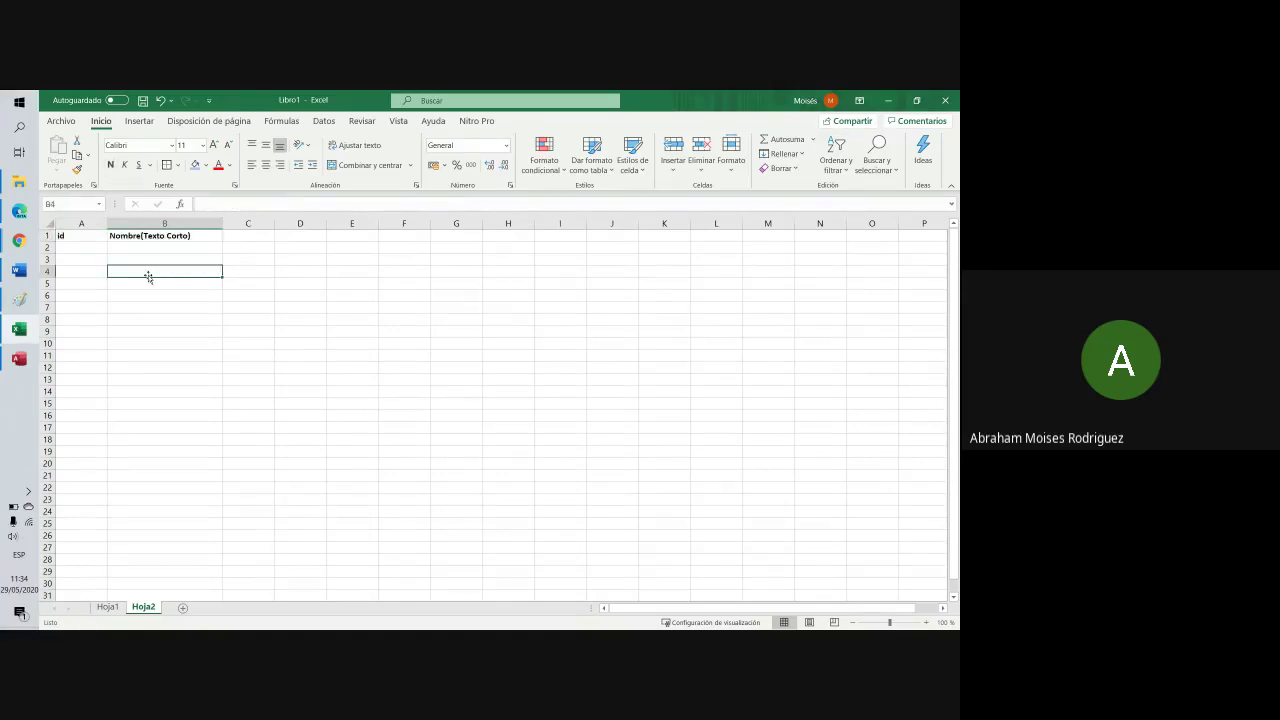
{"action": "left_click", "coordinate": [250, 236]}
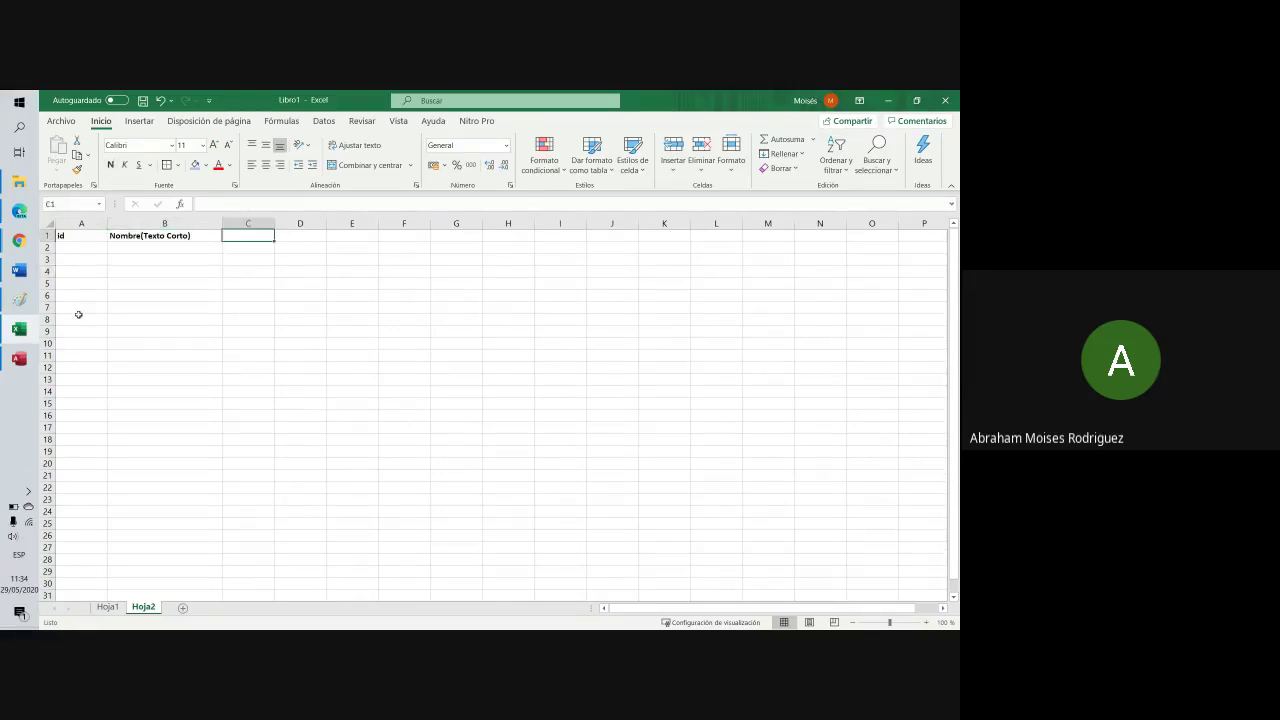
Review the Tabla Alumnos list in Word and Tabla1's available field types in Access, comparing them with Excel's B1 header
{"action": "left_click", "coordinate": [19, 270]}
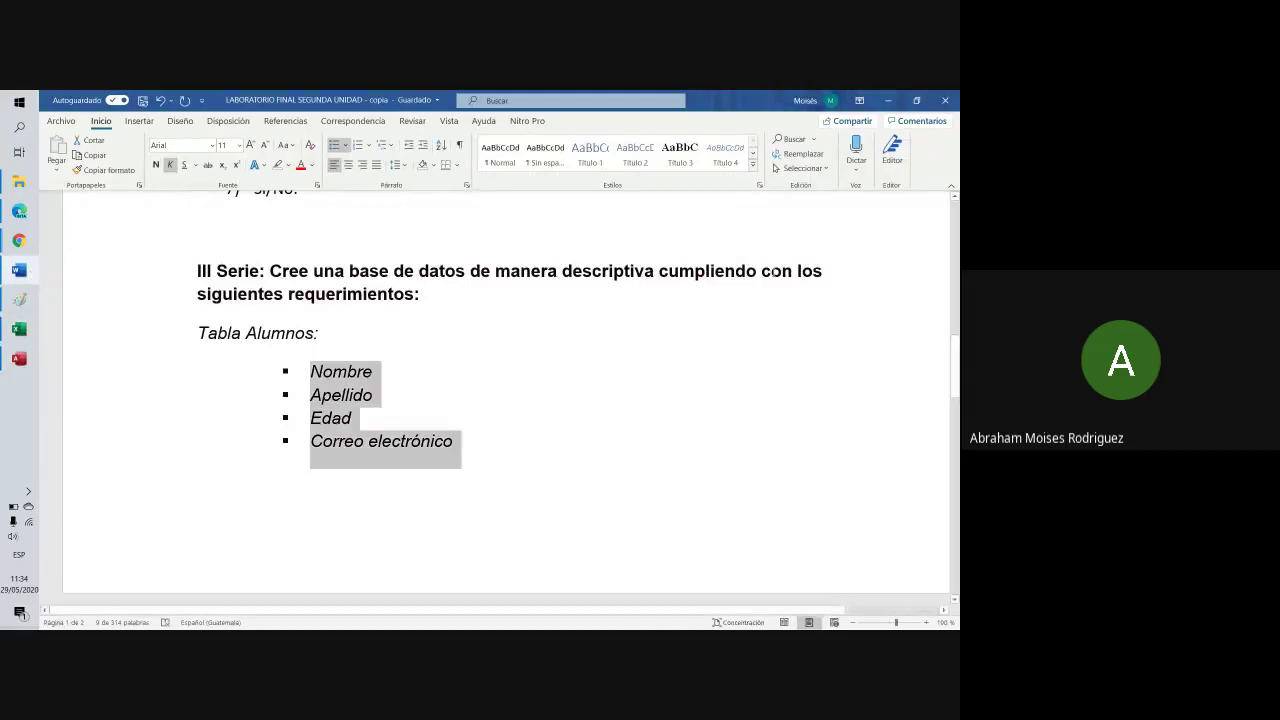
{"action": "left_click", "coordinate": [19, 358]}
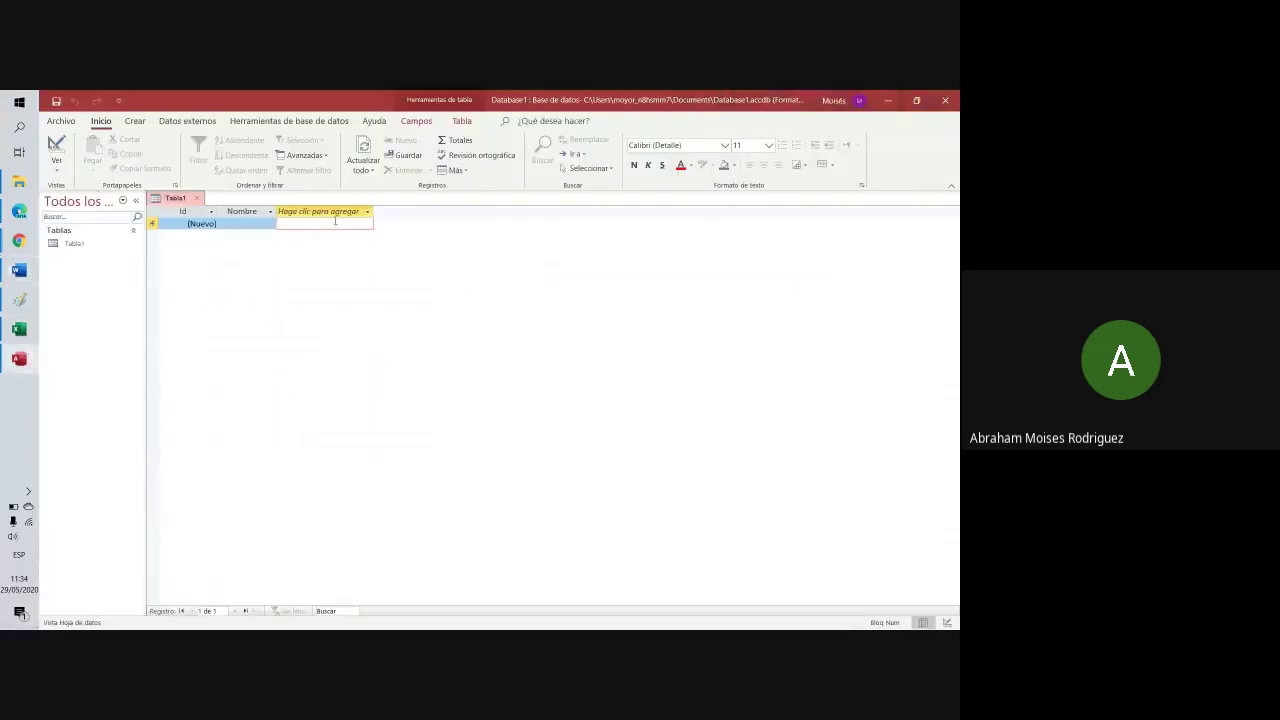
{"action": "left_click", "coordinate": [368, 213]}
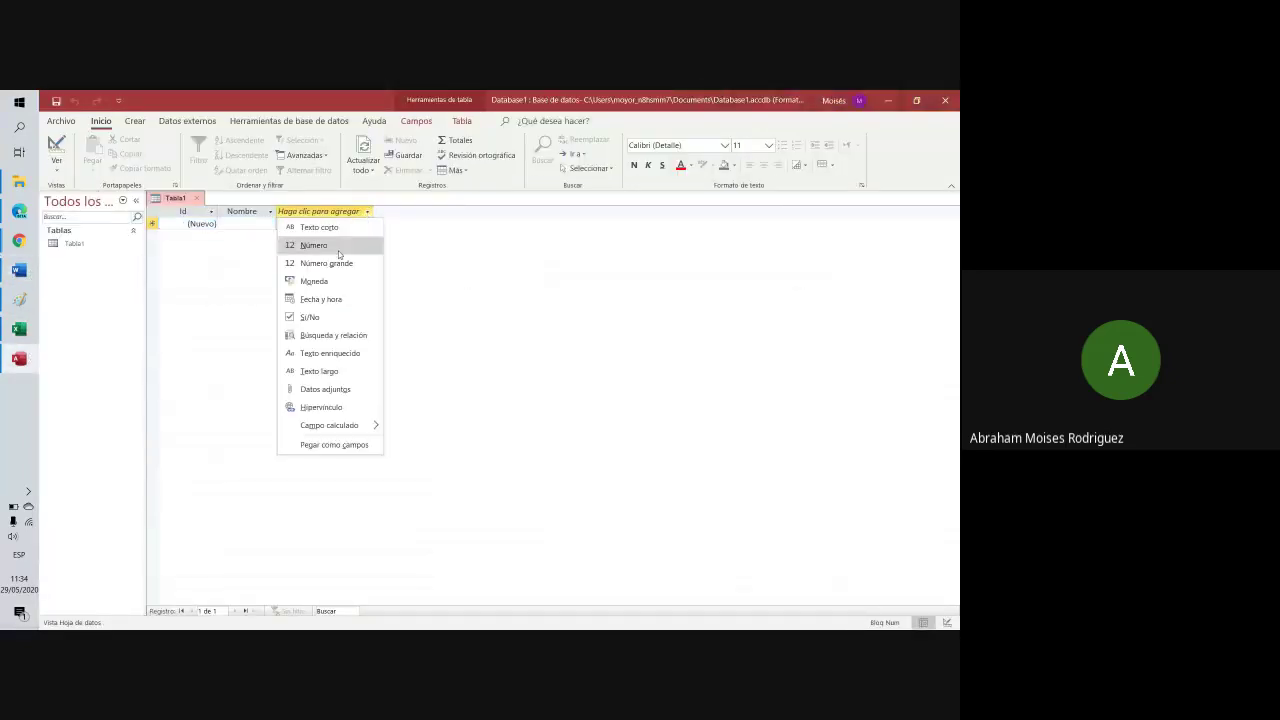
{"action": "left_click", "coordinate": [497, 275]}
{"action": "left_click", "coordinate": [19, 329]}
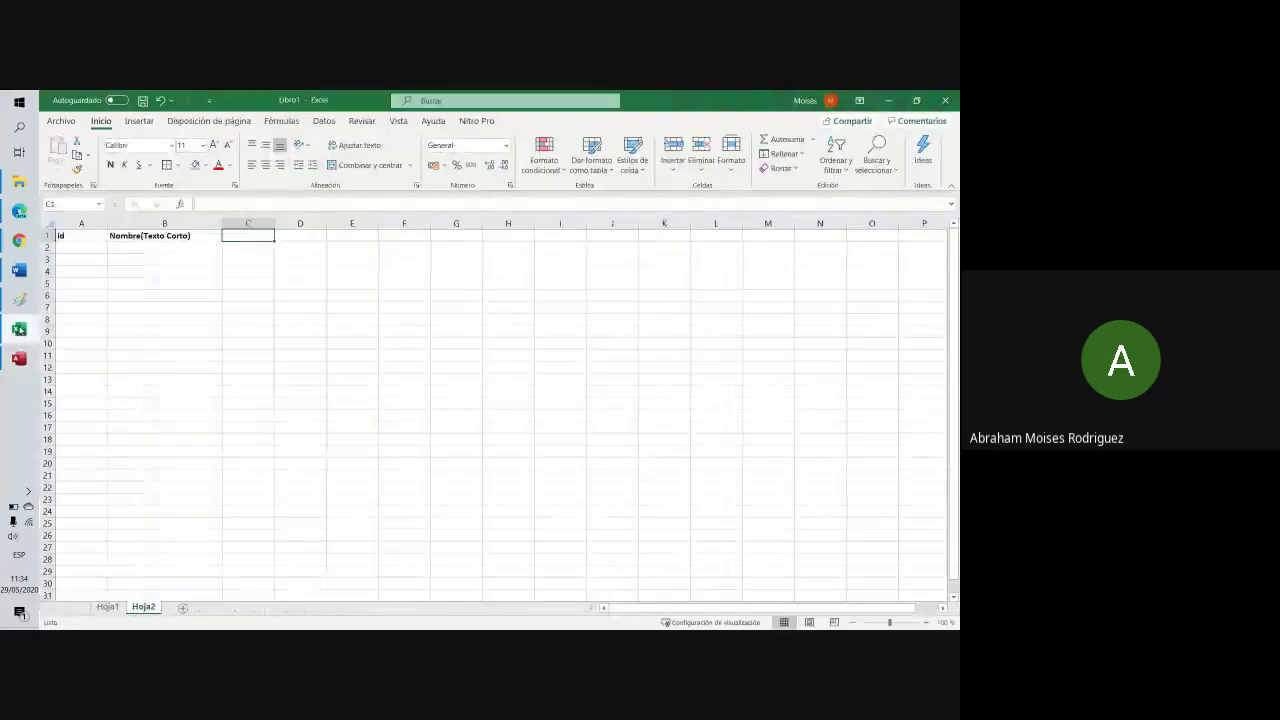
{"action": "left_click", "coordinate": [188, 236]}
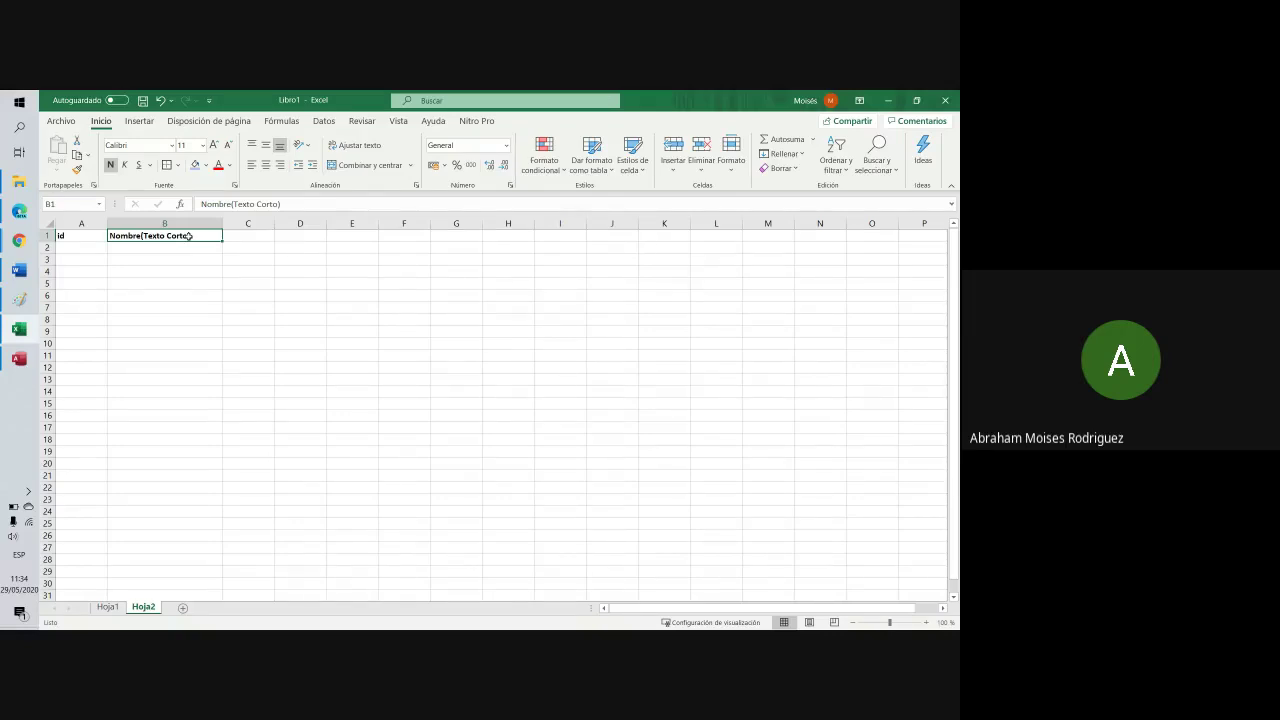
{"action": "left_click", "coordinate": [19, 358]}
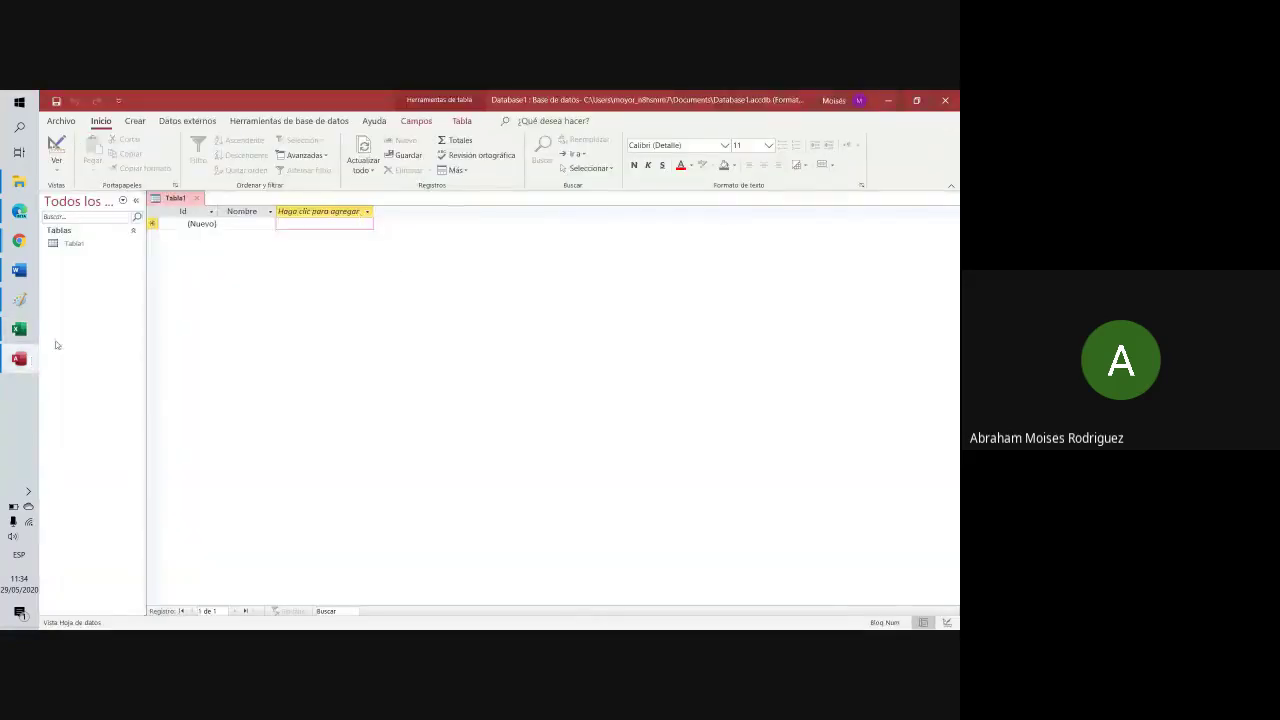
{"action": "left_click", "coordinate": [28, 336]}
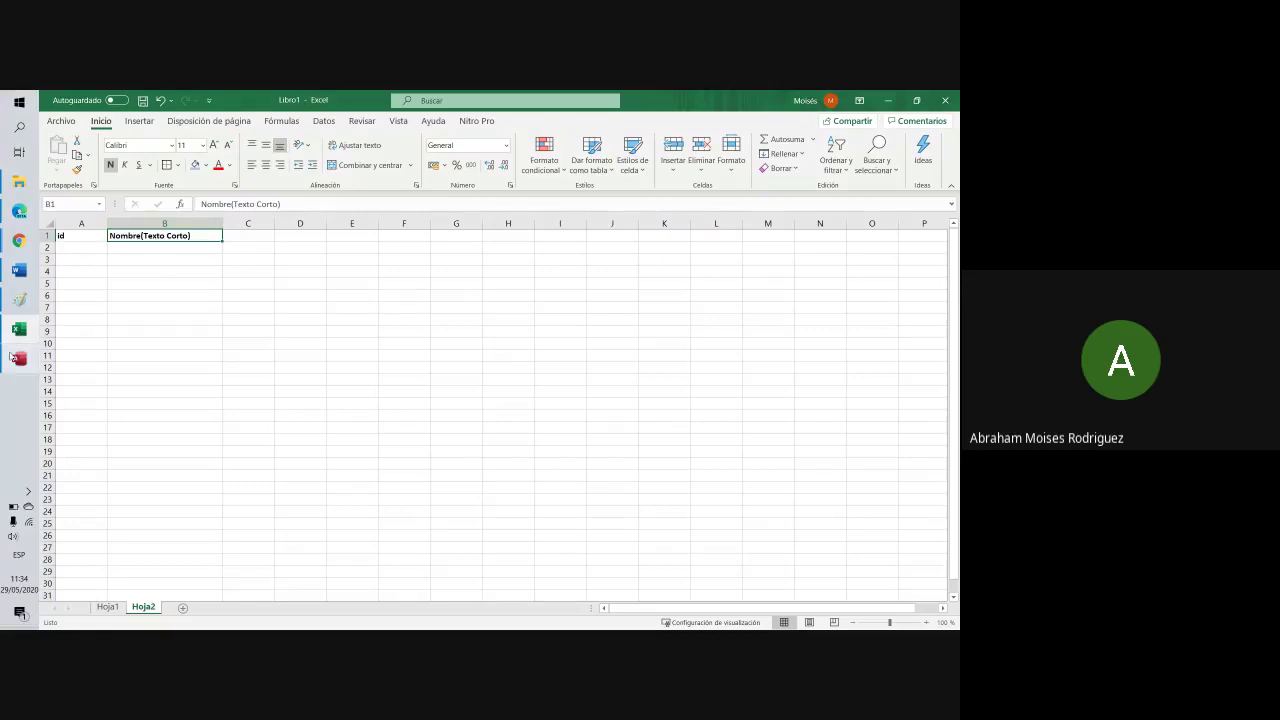
{"action": "mouse_move", "coordinate": [14, 353]}
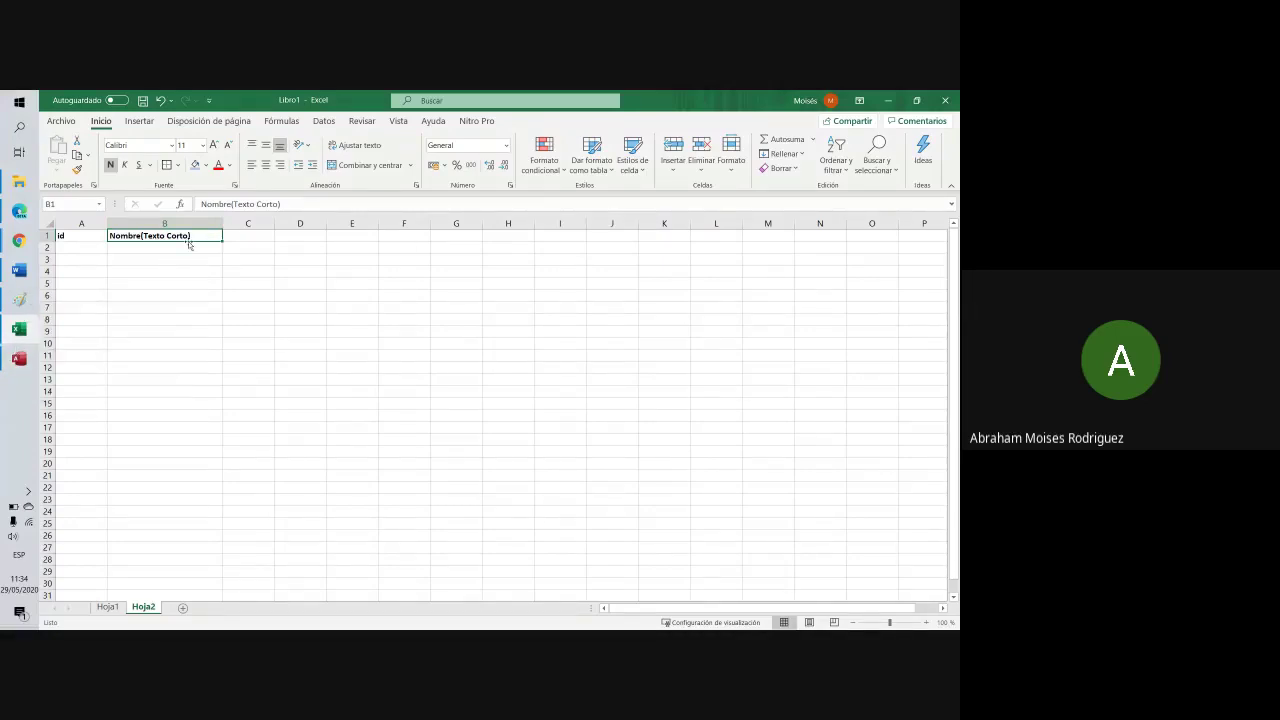
Switch to the lab document in Word and append "(Pág. 122)" to the III Serie heading, accepting the spelling suggestion "Pág."
{"action": "left_click", "coordinate": [19, 270]}
{"action": "scroll", "coordinate": [380, 412], "scroll_direction": "up", "scroll_amount": 5}
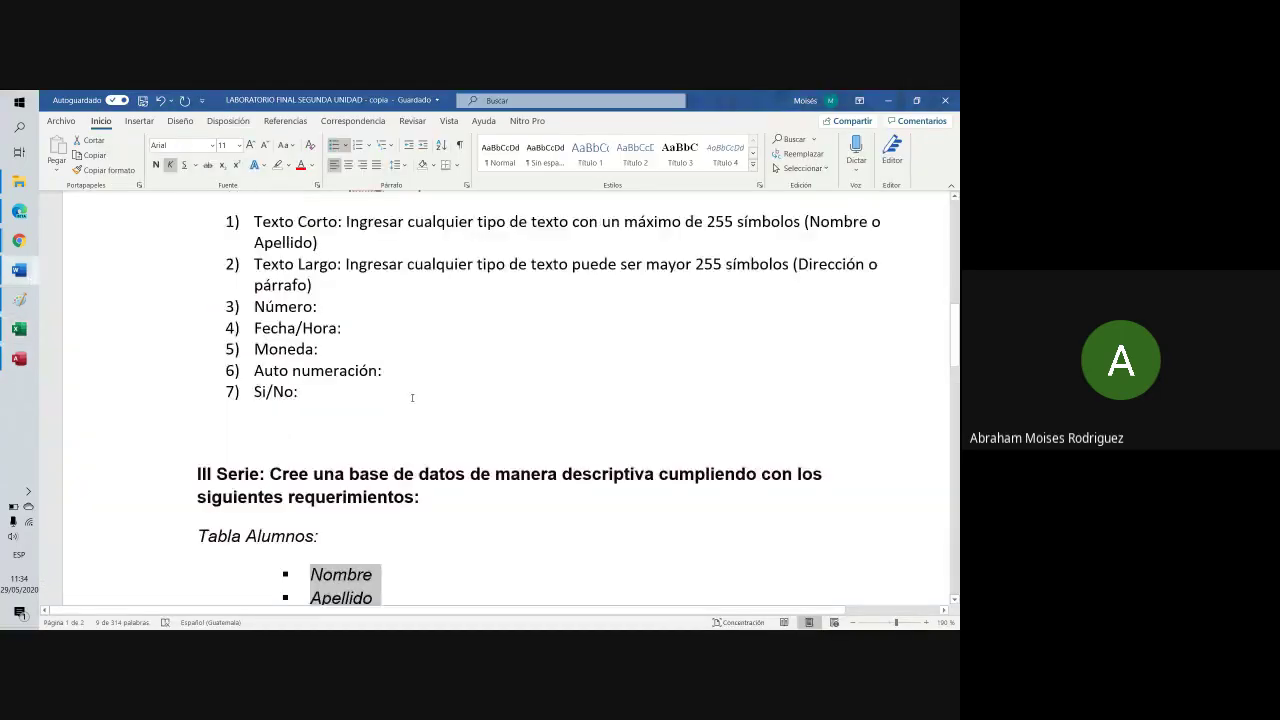
{"action": "scroll", "coordinate": [380, 412], "scroll_direction": "down", "scroll_amount": 3}
{"action": "scroll", "coordinate": [380, 412], "scroll_direction": "up", "scroll_amount": 3}
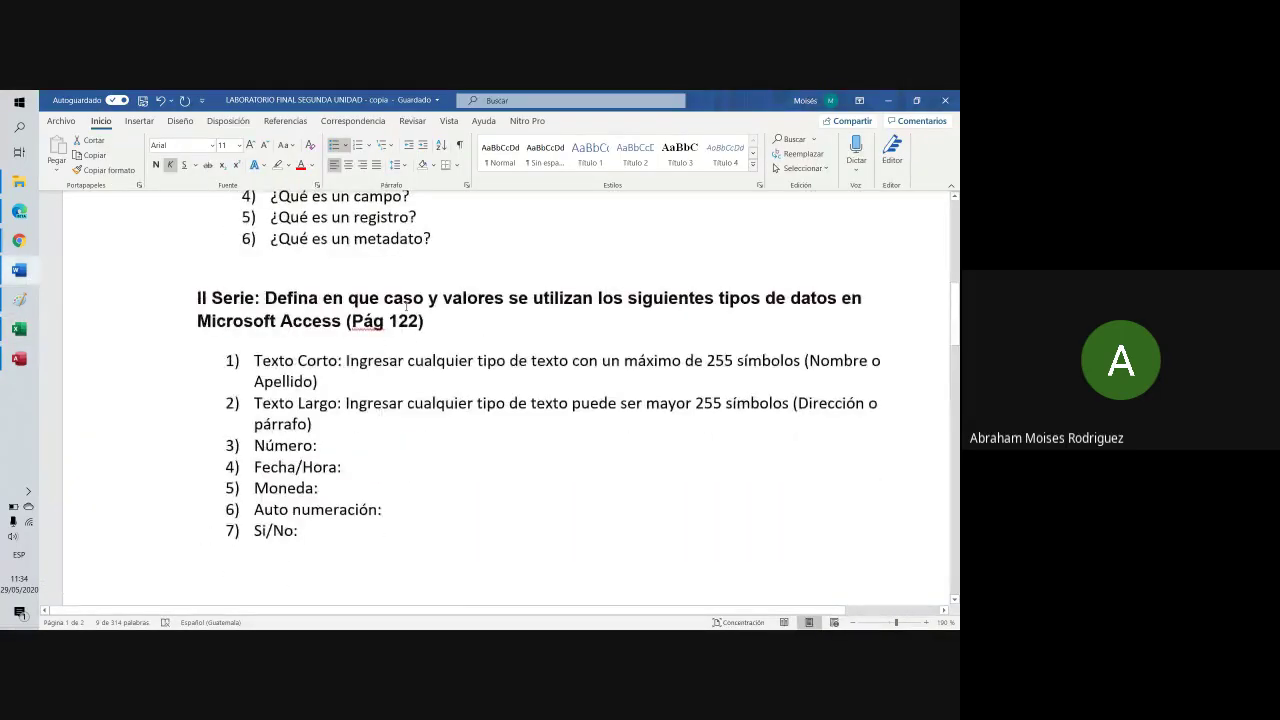
{"action": "scroll", "coordinate": [406, 307], "scroll_direction": "down", "scroll_amount": 6}
{"action": "scroll", "coordinate": [449, 406], "scroll_direction": "up", "scroll_amount": 2}
{"action": "left_click", "coordinate": [451, 410]}
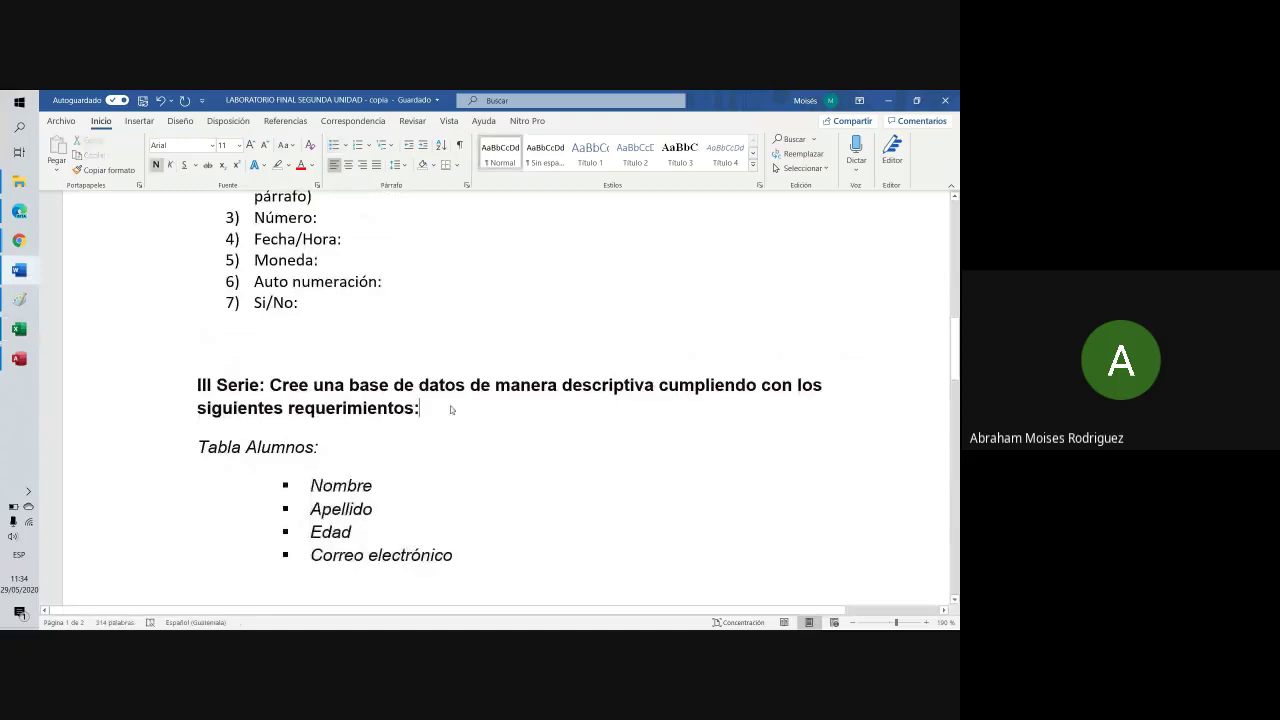
{"action": "type", "text": "(Pág "}
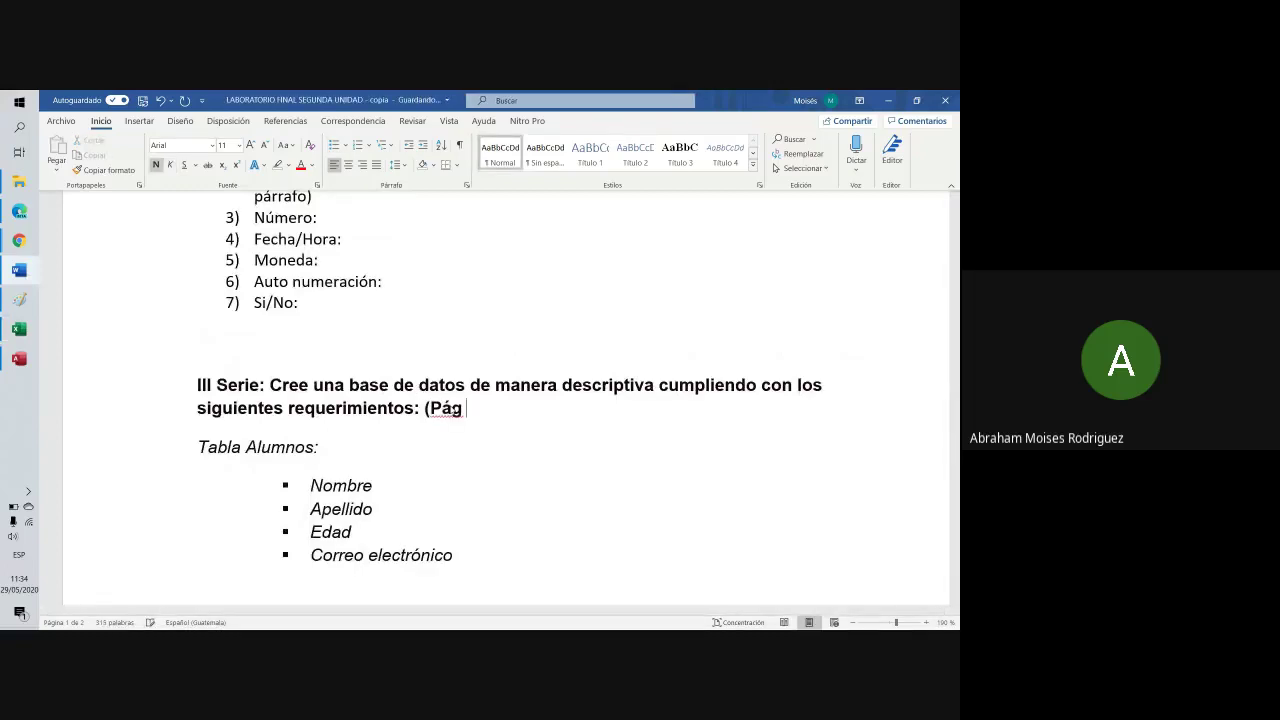
{"action": "type", "text": "122)"}
{"action": "right_click", "coordinate": [443, 414]}
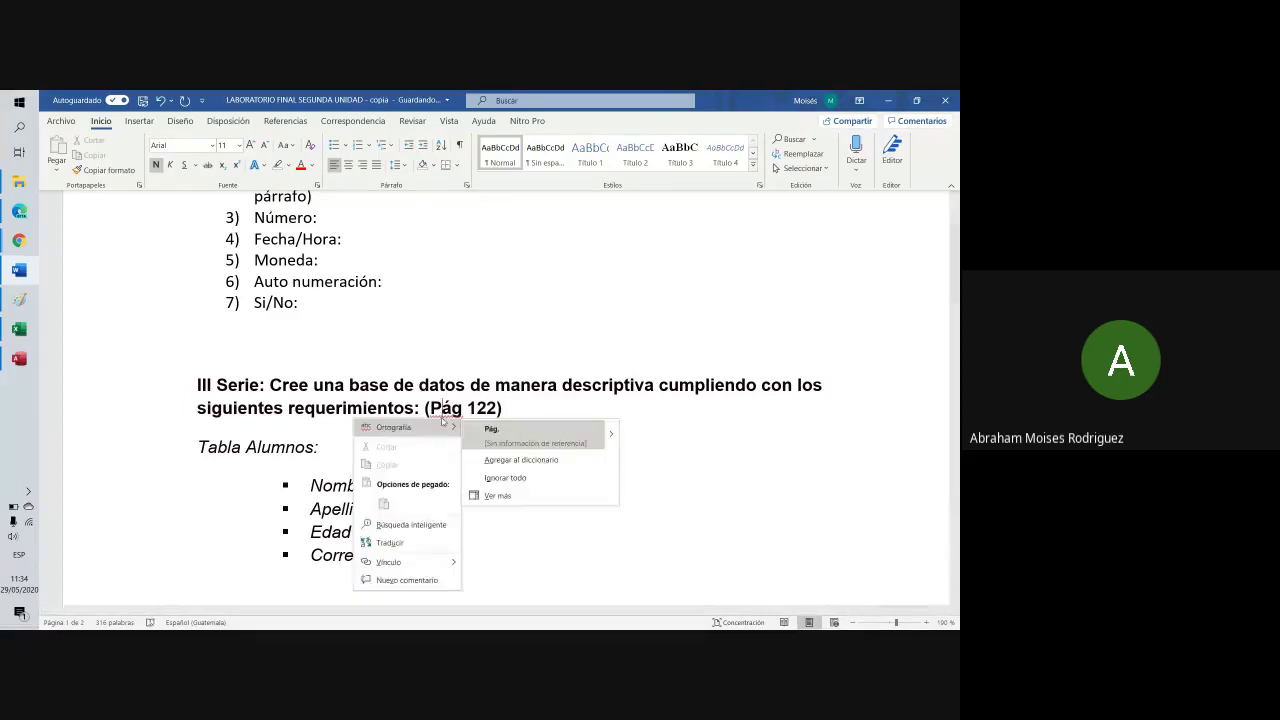
{"action": "left_click", "coordinate": [505, 438]}
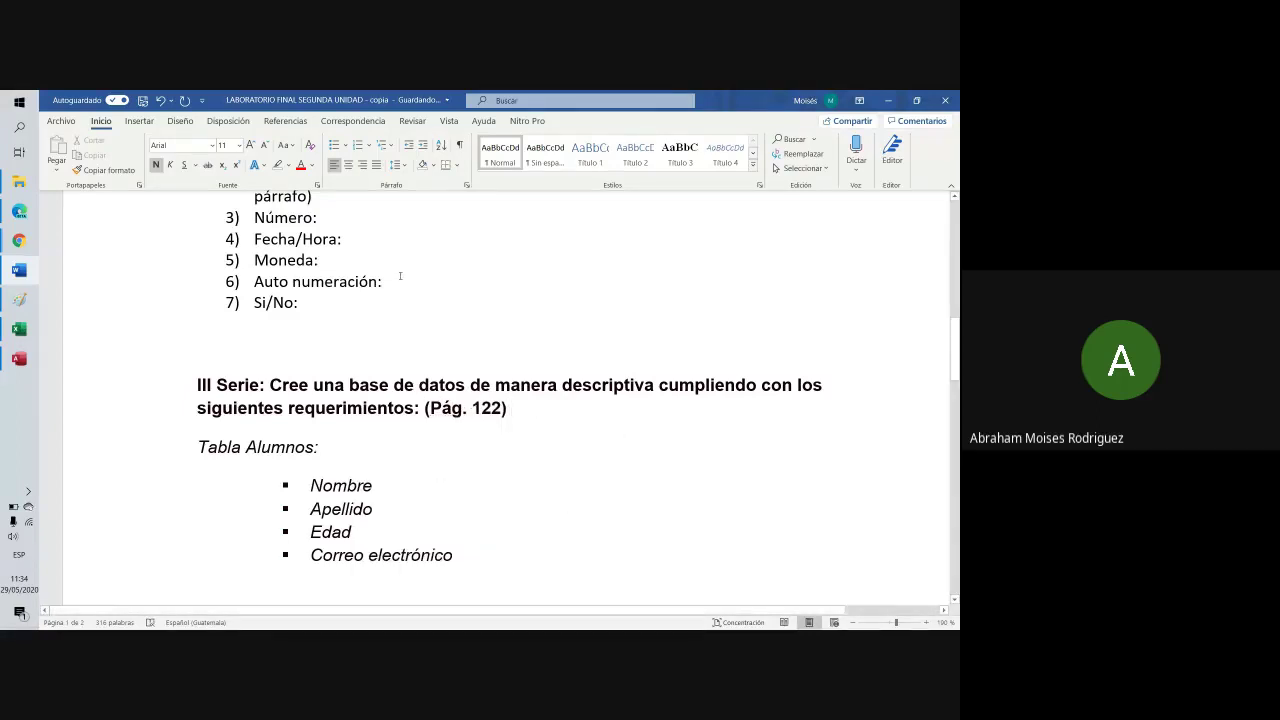
{"action": "scroll", "coordinate": [400, 276], "scroll_direction": "up", "scroll_amount": 2}
{"action": "left_click", "coordinate": [889, 100]}
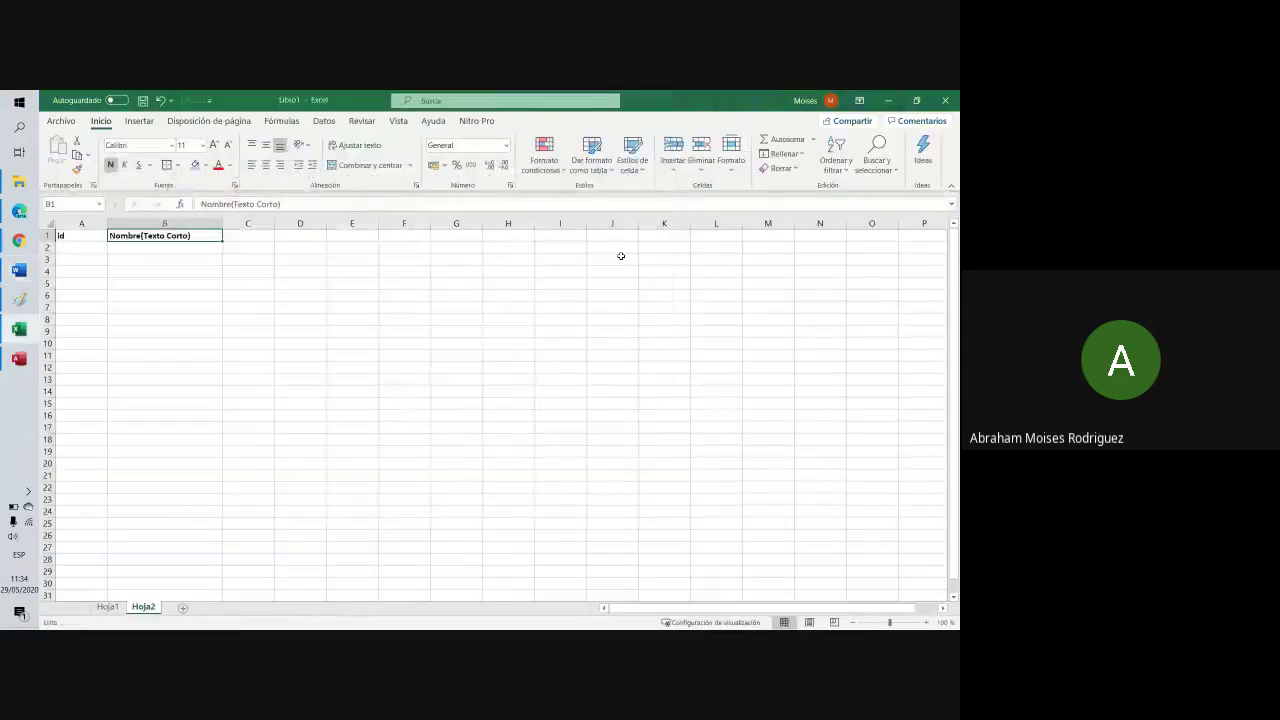
Return to the lab document in Word and select the Apellido field in the Tabla Alumnos list
{"action": "left_click", "coordinate": [19, 270]}
{"action": "scroll", "coordinate": [316, 340], "scroll_direction": "down", "scroll_amount": 5}
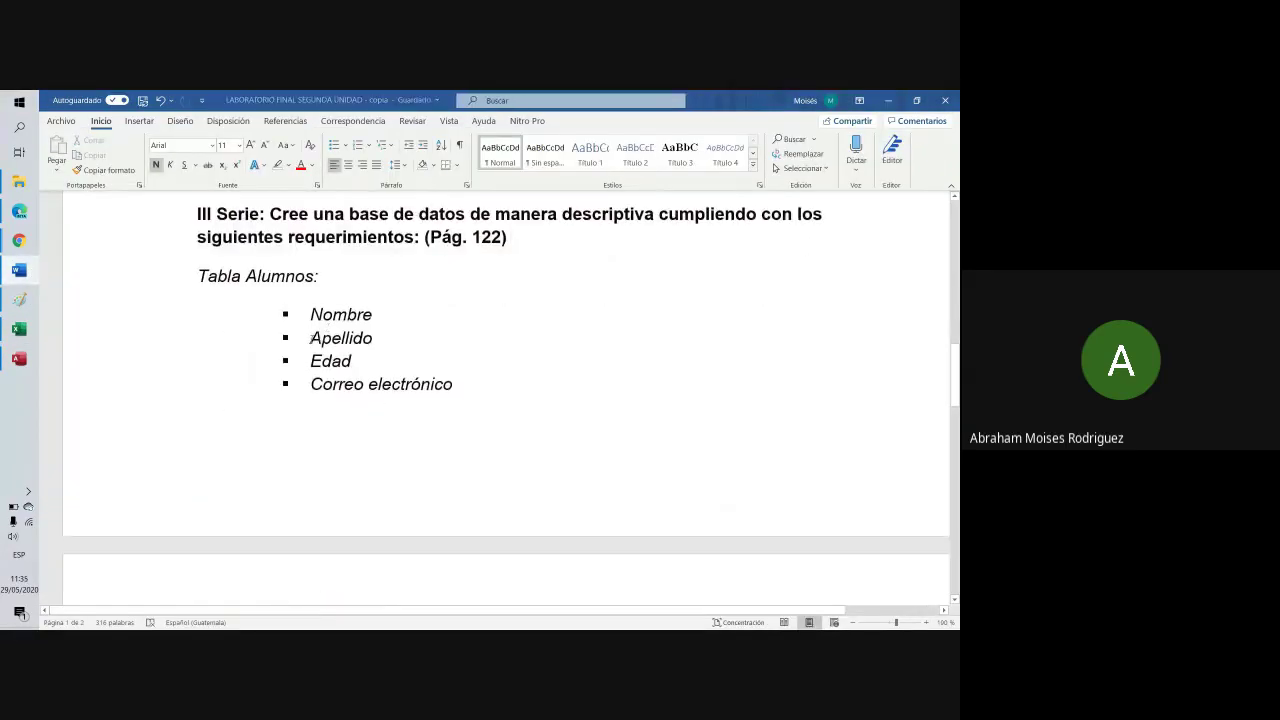
{"action": "left_click_drag", "start_coordinate": [318, 340], "coordinate": [411, 334]}
Switch to Access and add a Texto corto field named "Apellido" to Tabla1
{"action": "left_click", "coordinate": [19, 358]}
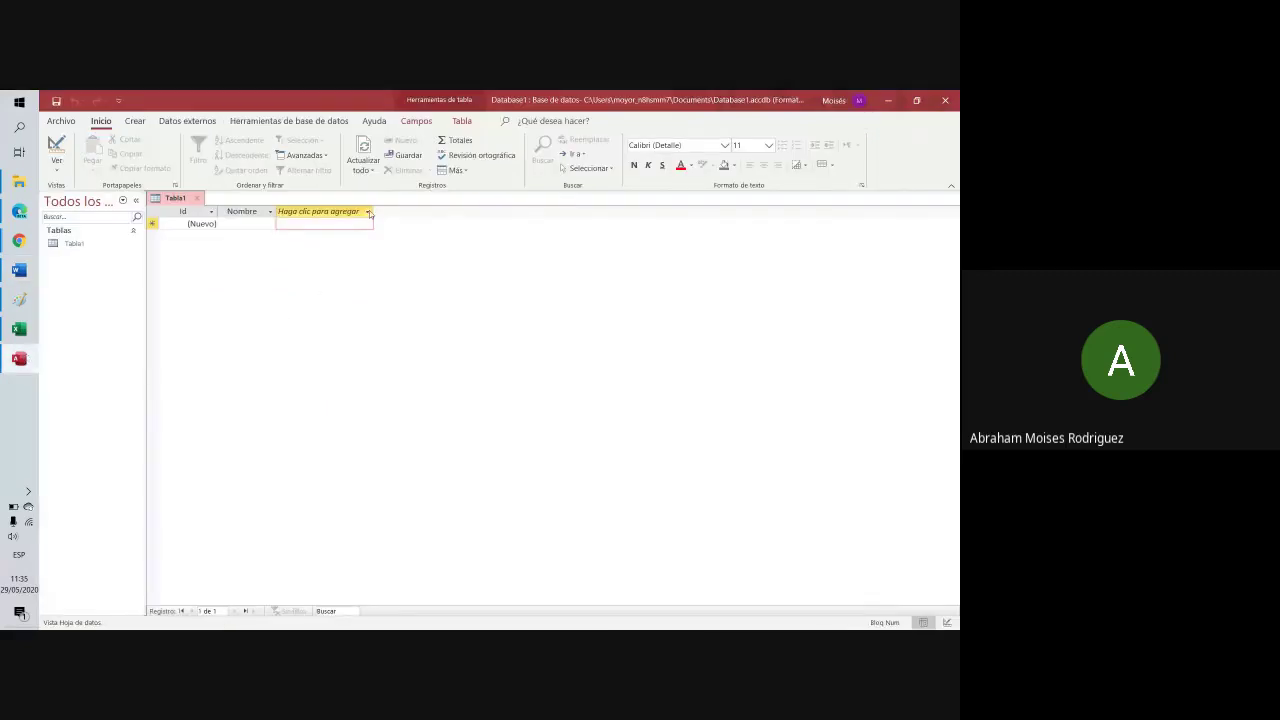
{"action": "left_click", "coordinate": [367, 211]}
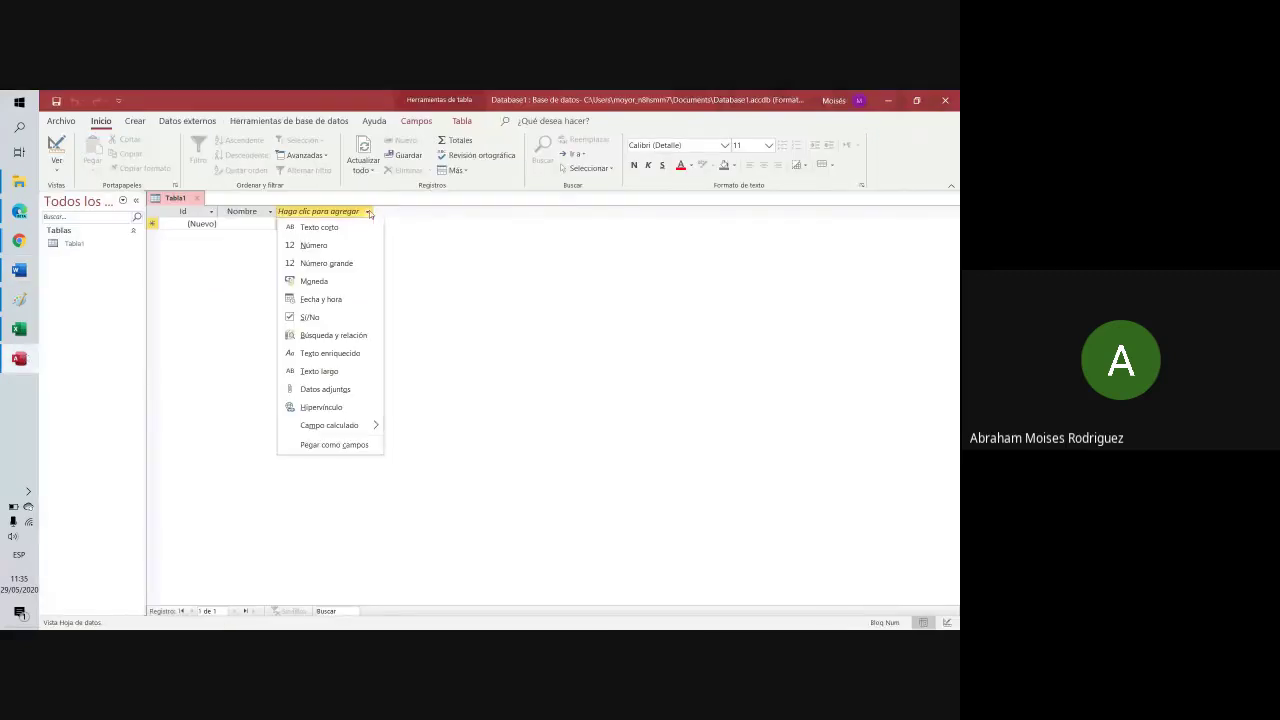
{"action": "left_click", "coordinate": [320, 227]}
{"action": "type", "text": "Ap"}
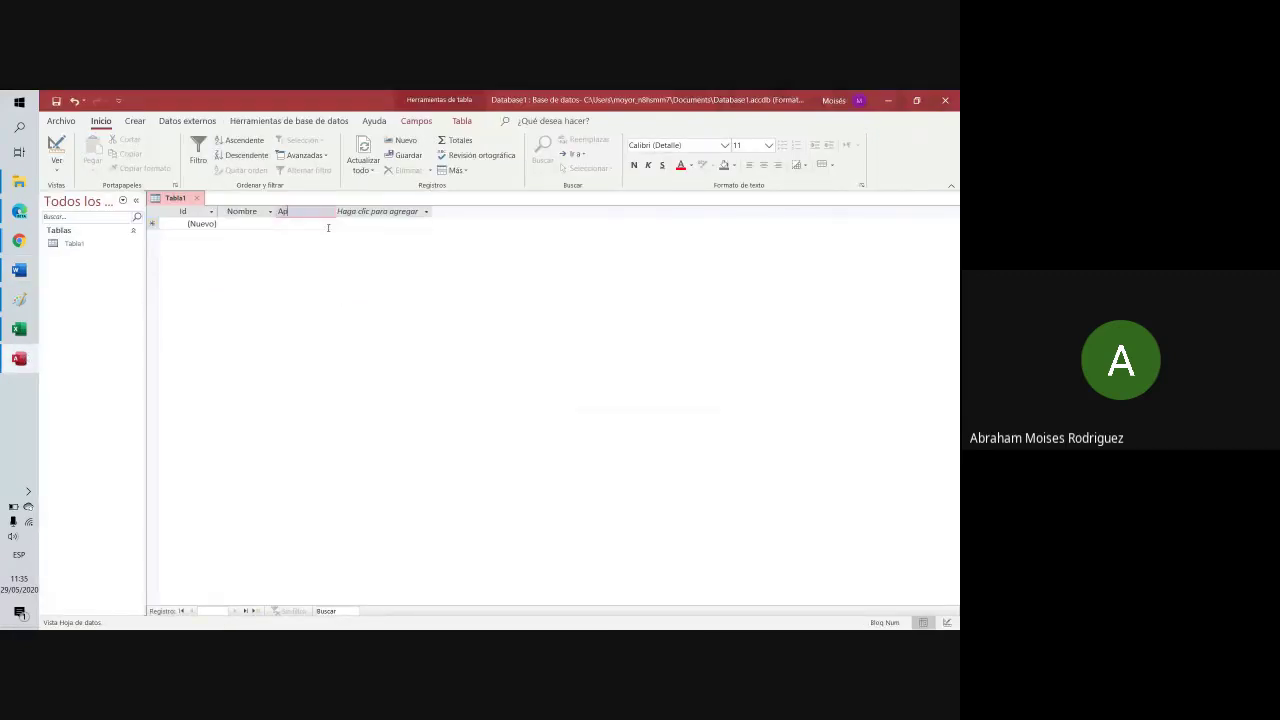
{"action": "type", "text": "ellido"}
{"action": "left_click", "coordinate": [281, 223]}
{"action": "left_click", "coordinate": [298, 222]}
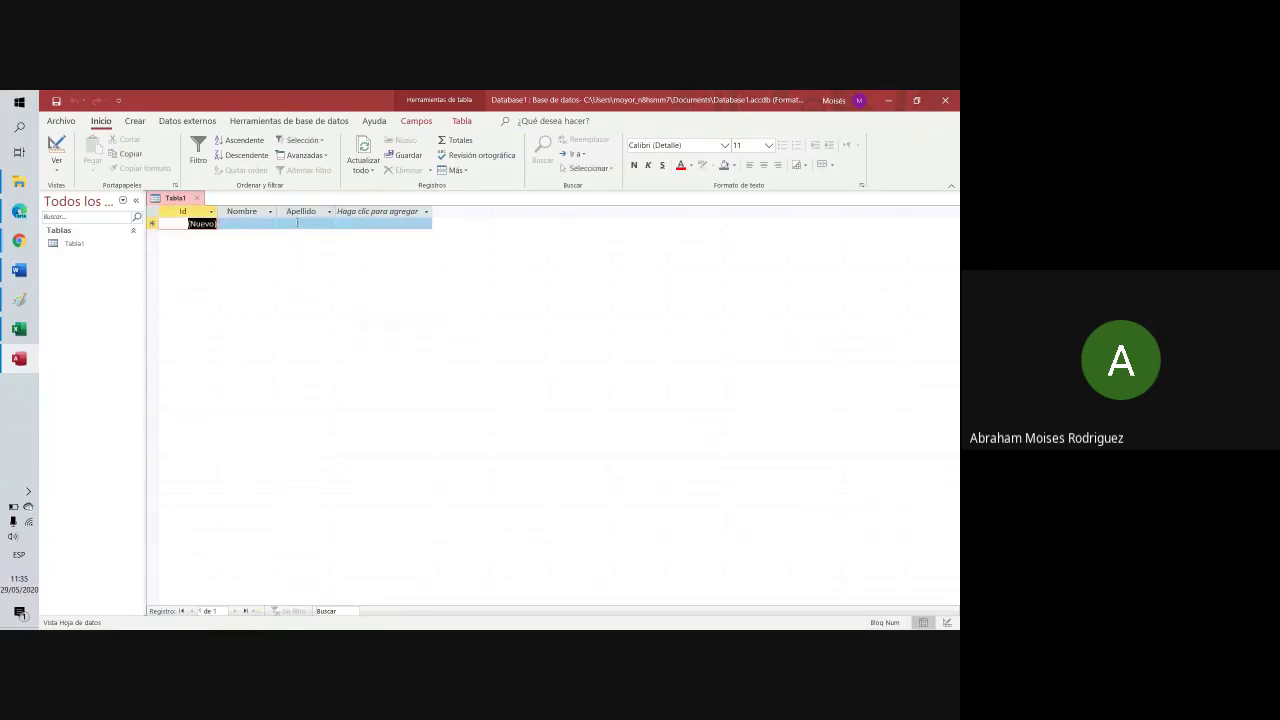
Switch to Excel, widen column C, and make cell C1 bold
{"action": "left_click", "coordinate": [19, 329]}
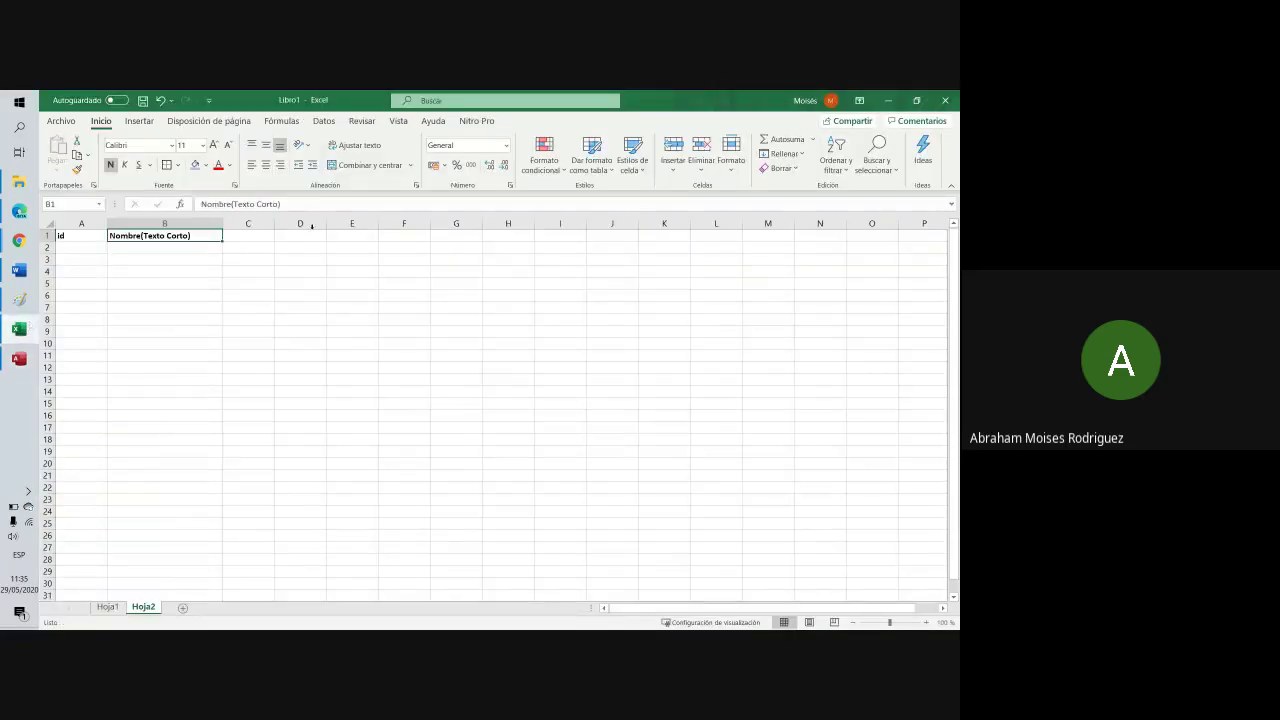
{"action": "left_click_drag", "start_coordinate": [276, 226], "coordinate": [367, 226]}
{"action": "left_click", "coordinate": [258, 236]}
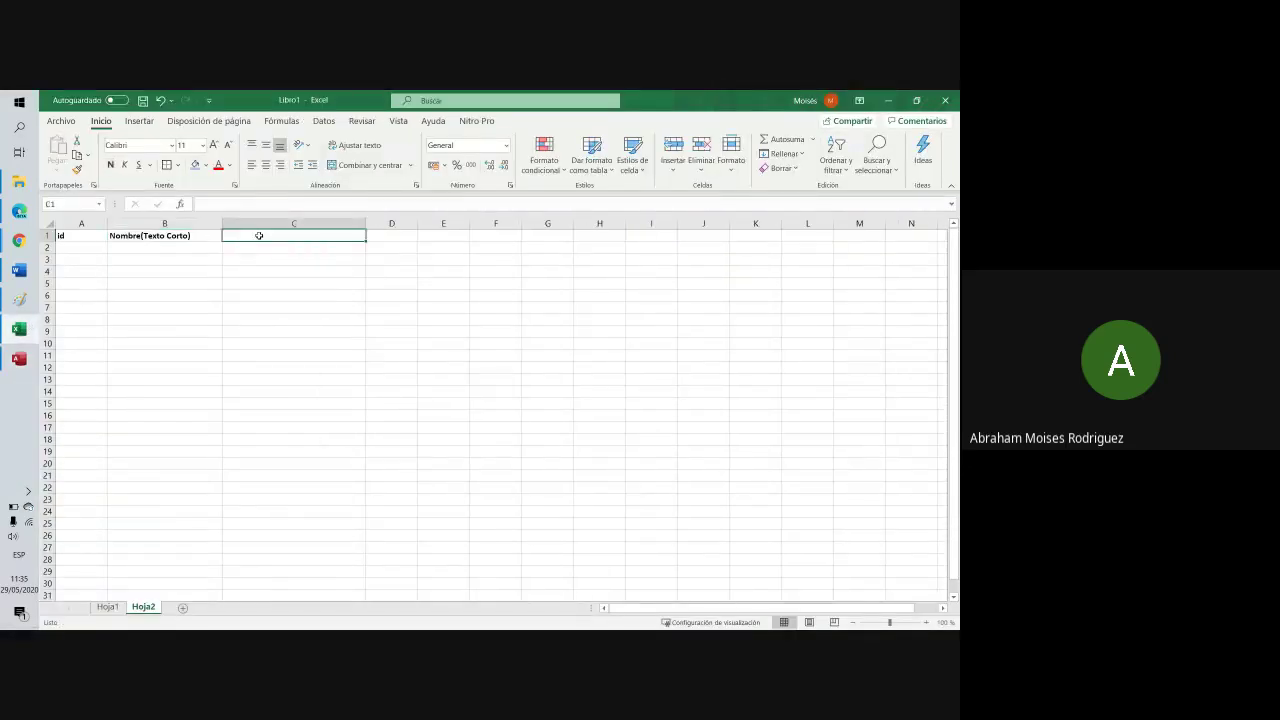
{"action": "key", "text": "ctrl+n"}
Enter the header "Apellido(Texto Corto(" in cell C1
{"action": "double_click", "coordinate": [259, 235]}
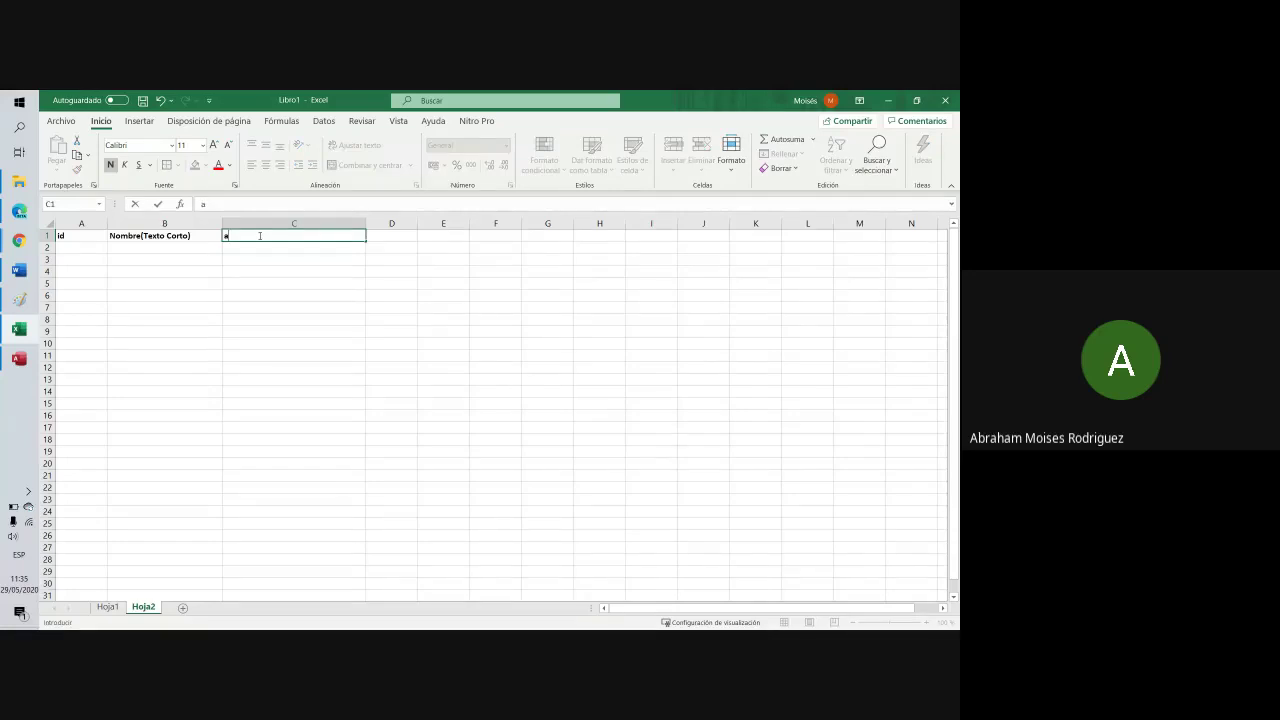
{"action": "type", "text": "Apel"}
{"action": "type", "text": "li"}
{"action": "type", "text": "id"}
{"action": "type", "text": "o"}
{"action": "type", "text": "(Texto"}
{"action": "type", "text": " Corto("}
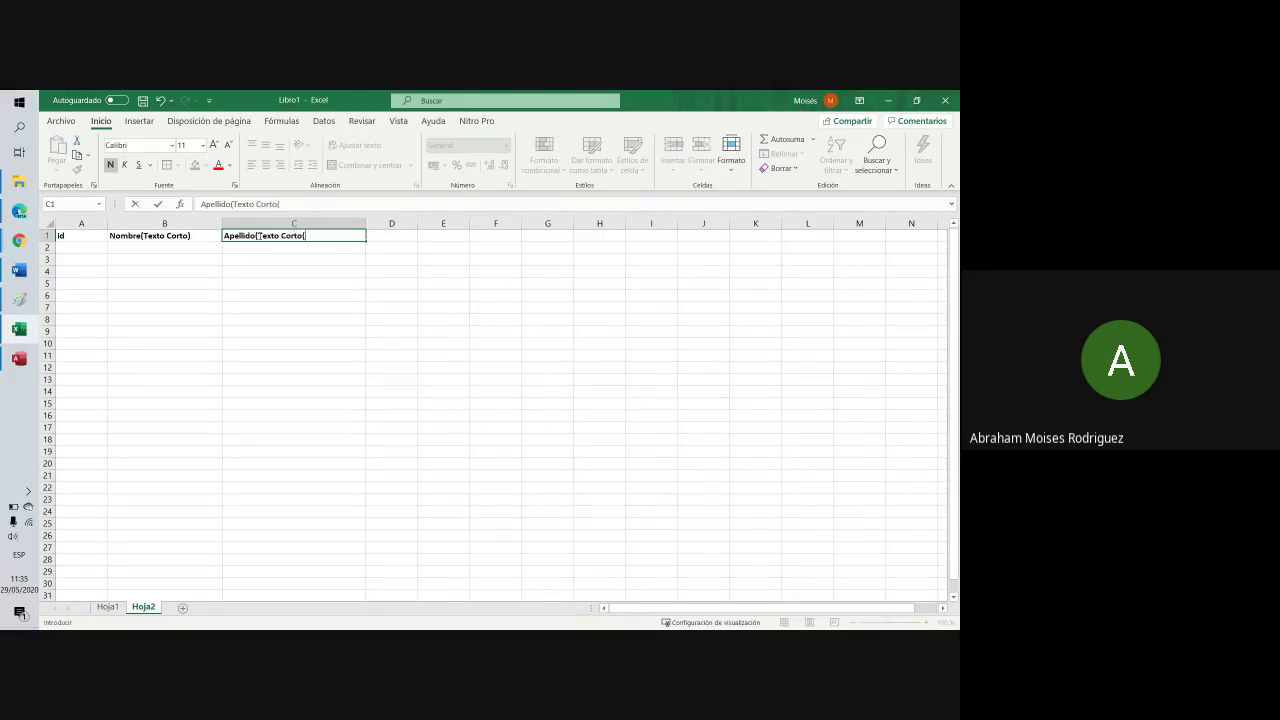
{"action": "left_click", "coordinate": [237, 318]}
Check the Tabla Alumnos list in Word, then switch to Access and add a Número field named "Edad" to Tabla1
{"action": "left_click", "coordinate": [19, 270]}
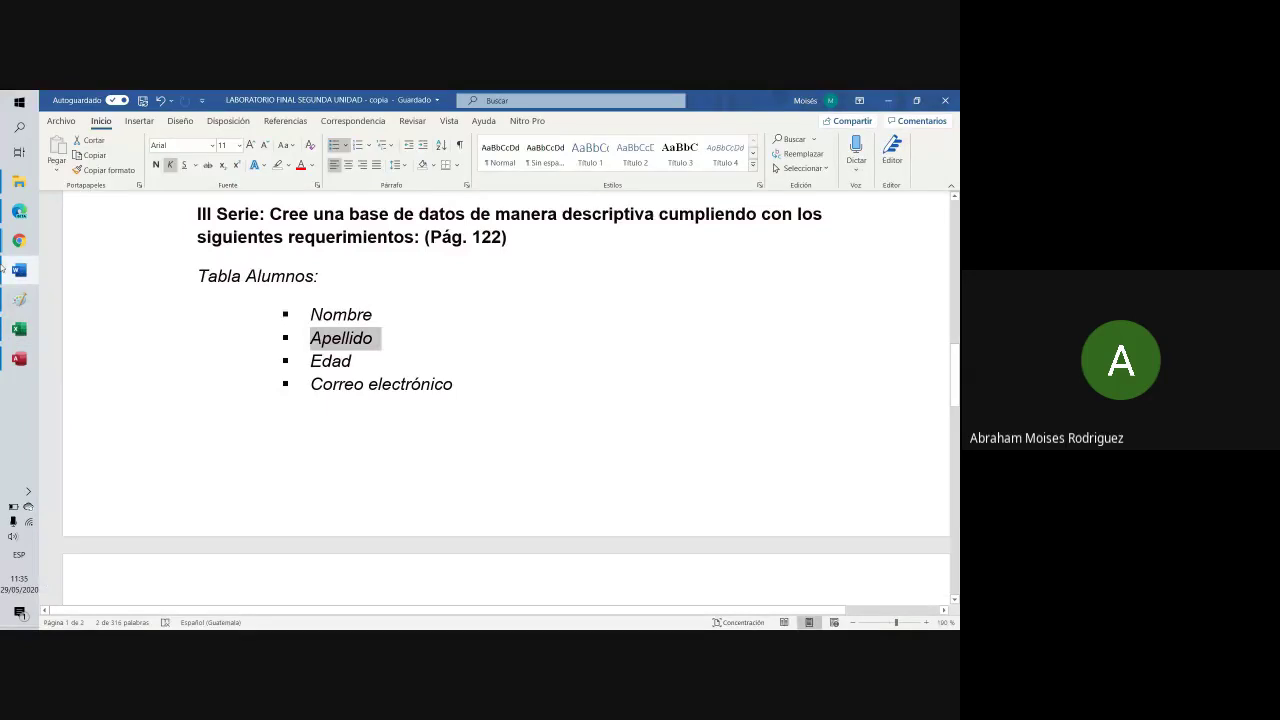
{"action": "left_click", "coordinate": [19, 358]}
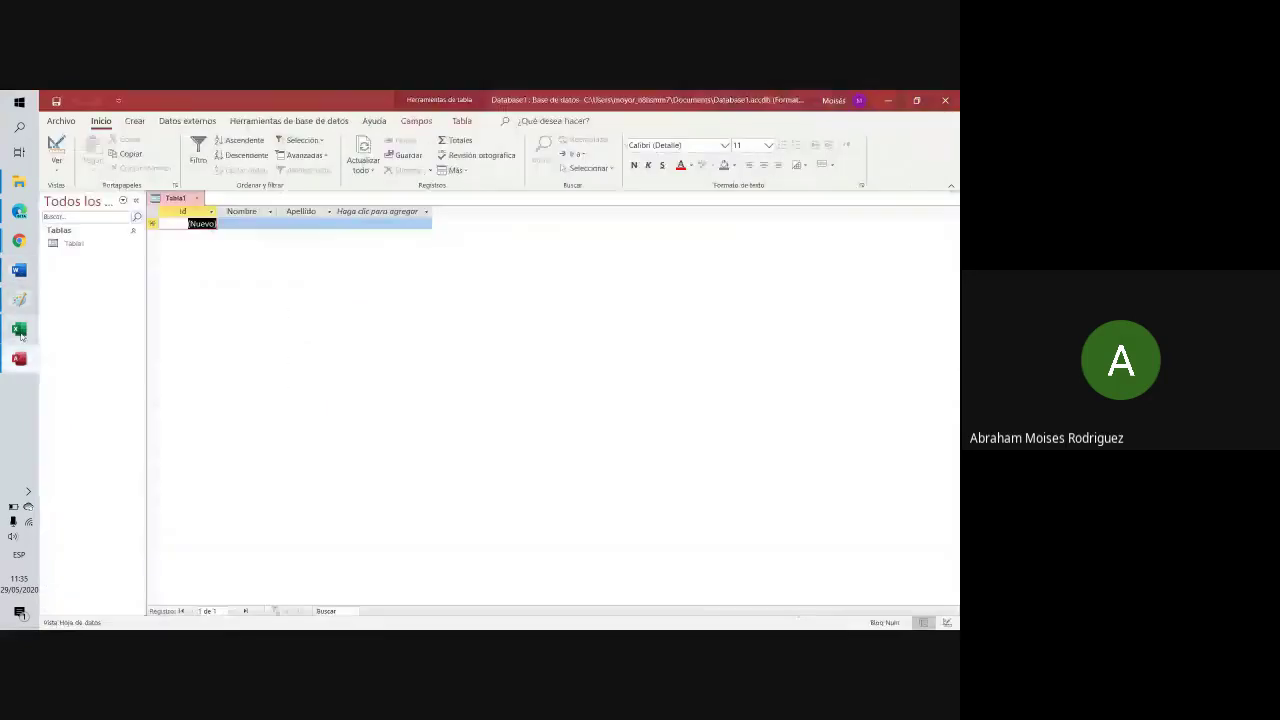
{"action": "left_click", "coordinate": [427, 211]}
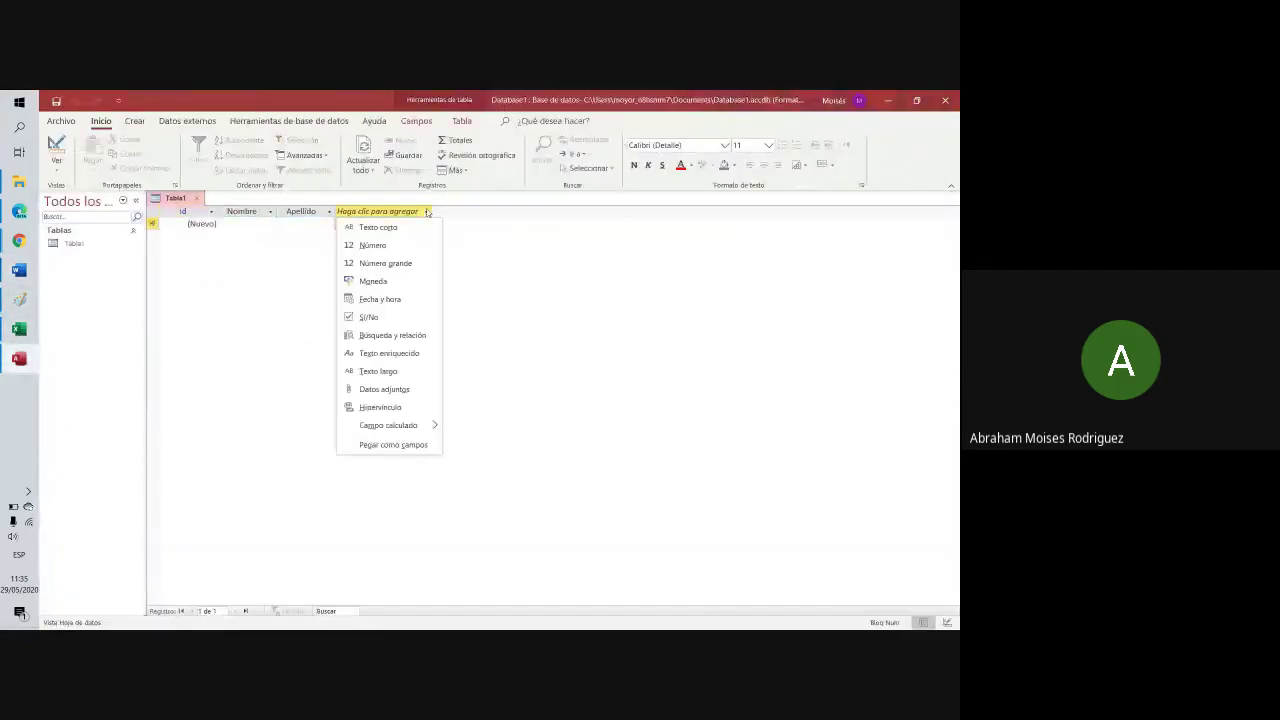
{"action": "left_click", "coordinate": [390, 245]}
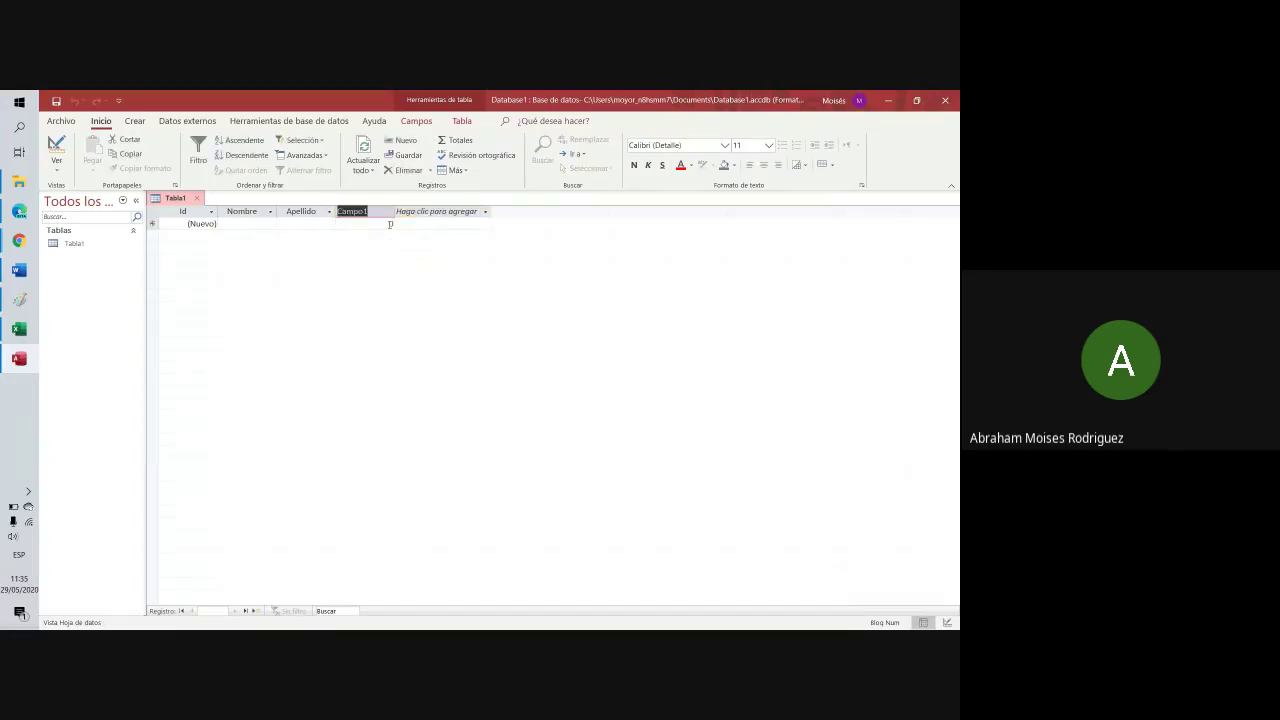
{"action": "type", "text": "Edad"}
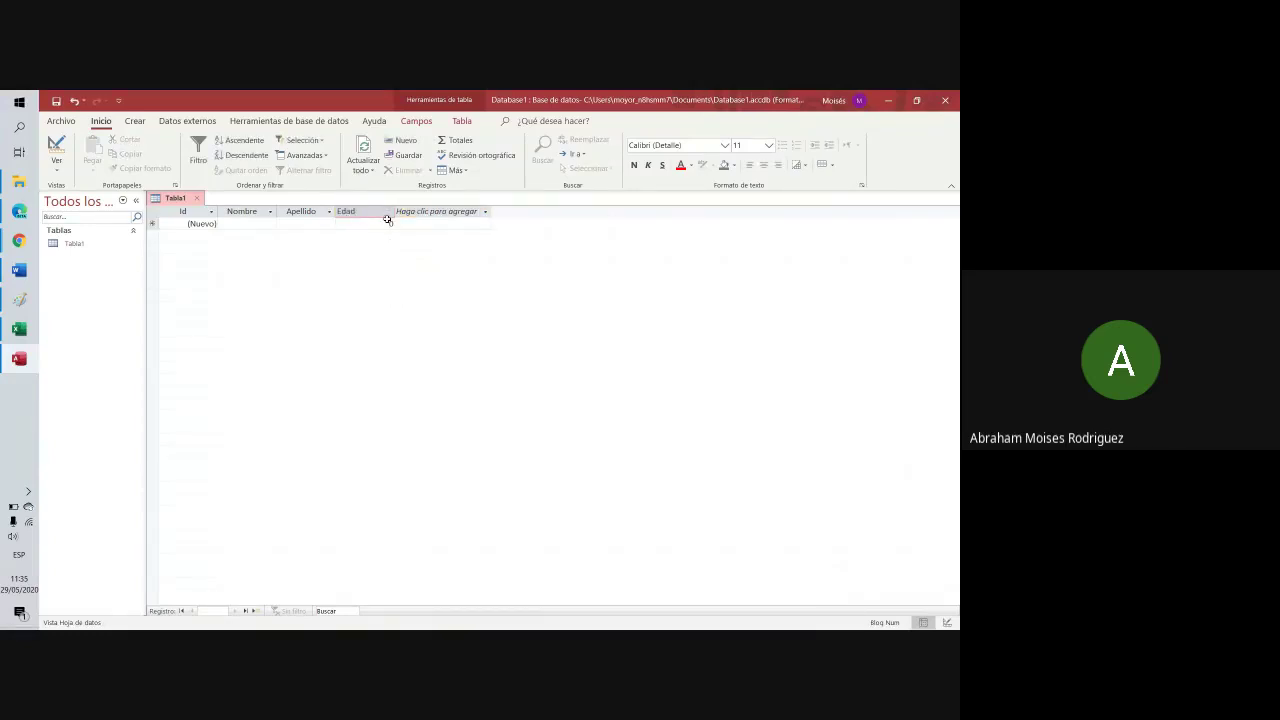
{"action": "key", "text": "Return"}
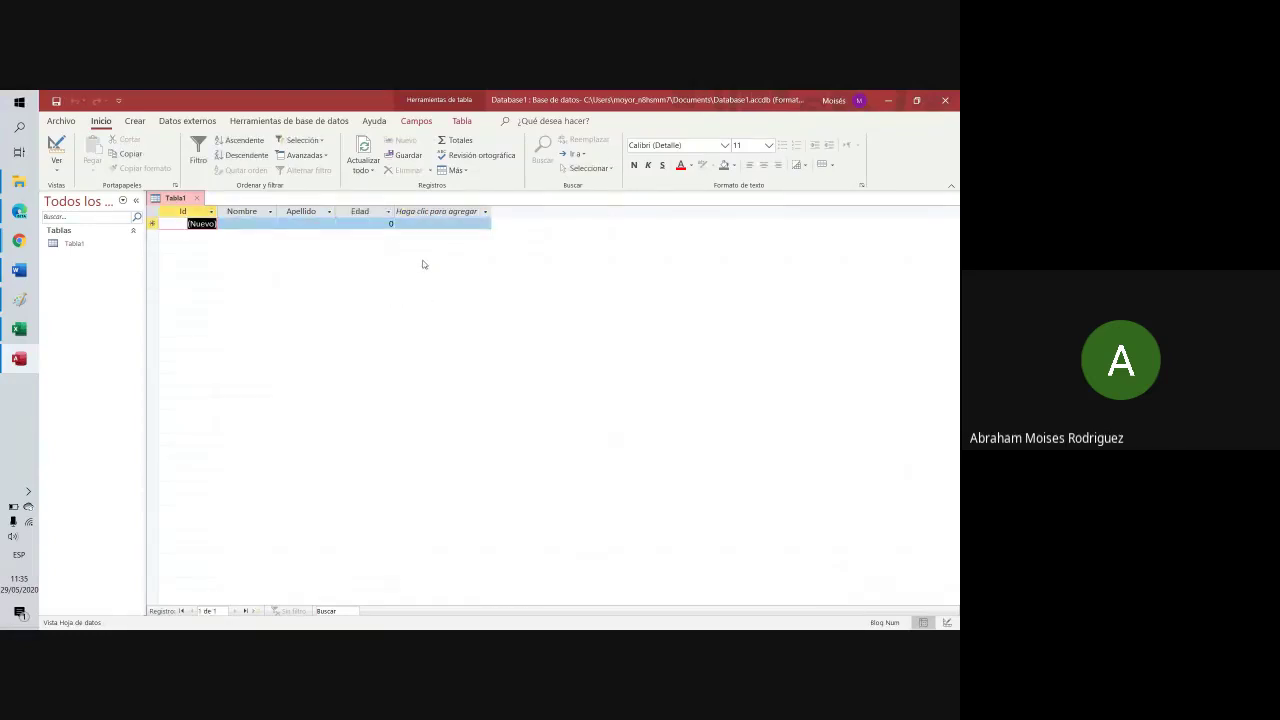
Switch to Excel, widen column D, and enter the bold header "Edad (Número)" in cell D1
{"action": "left_click", "coordinate": [19, 328]}
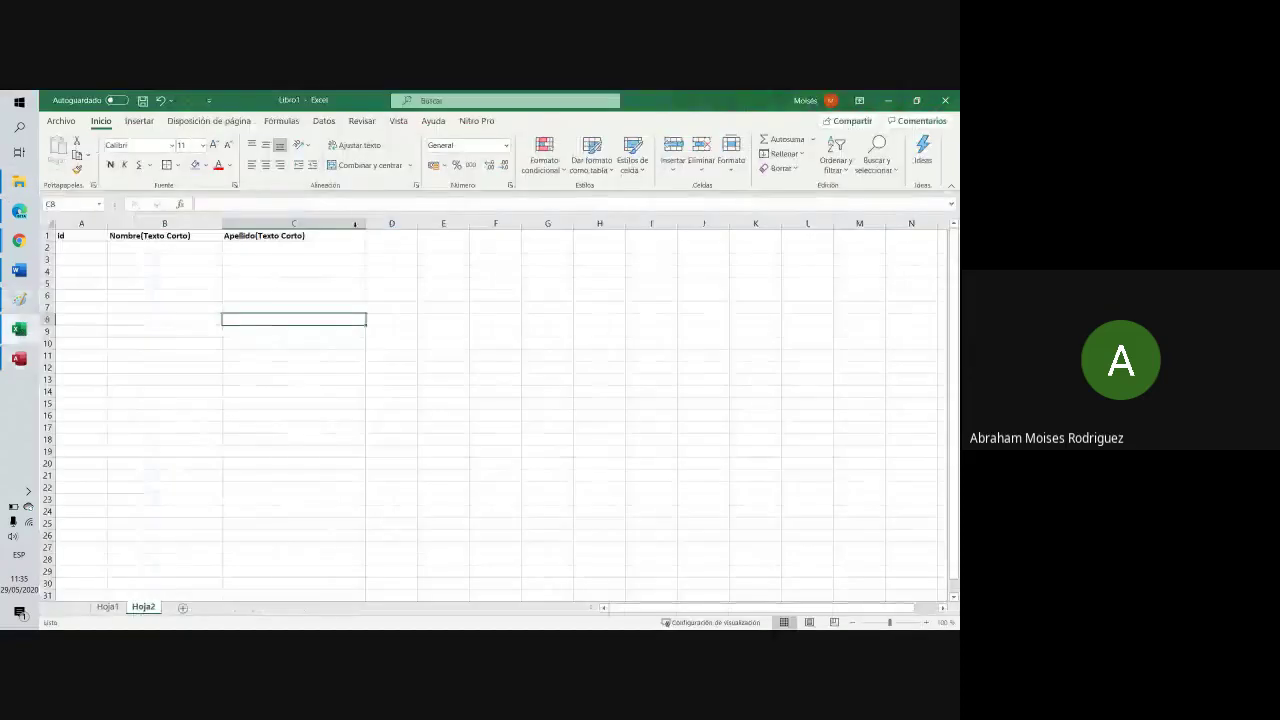
{"action": "left_click", "coordinate": [392, 235]}
{"action": "left_click_drag", "start_coordinate": [420, 223], "coordinate": [464, 223]}
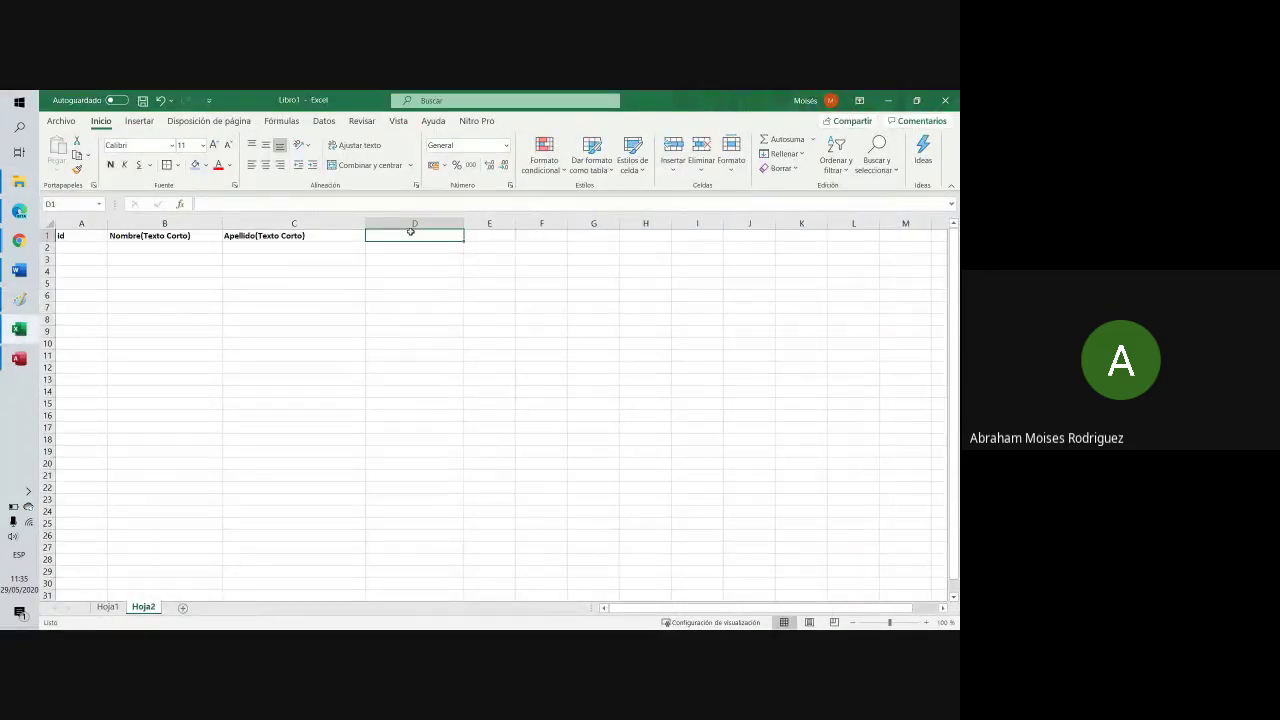
{"action": "key", "text": "ctrl+n"}
{"action": "key", "text": "BackSpace"}
{"action": "key", "text": "BackSpace"}
{"action": "key", "text": "BackSpace"}
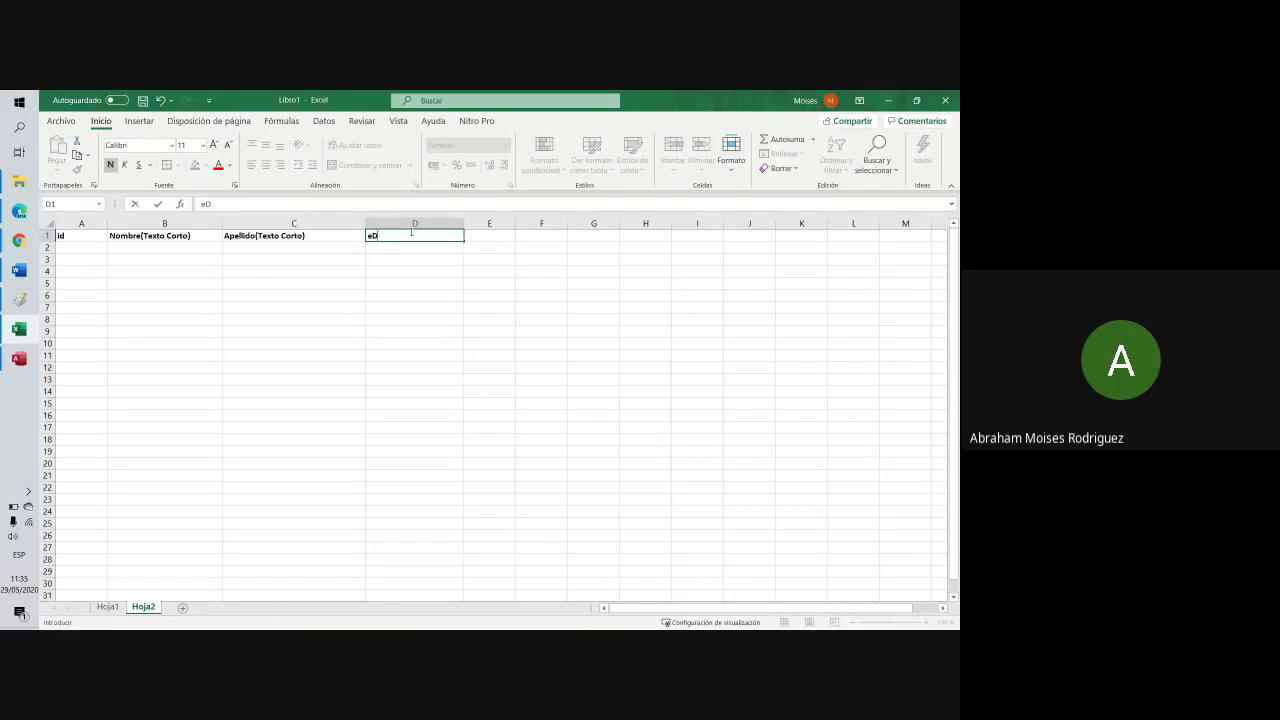
{"action": "type", "text": "Edad (Número)"}
{"action": "left_click", "coordinate": [468, 306]}
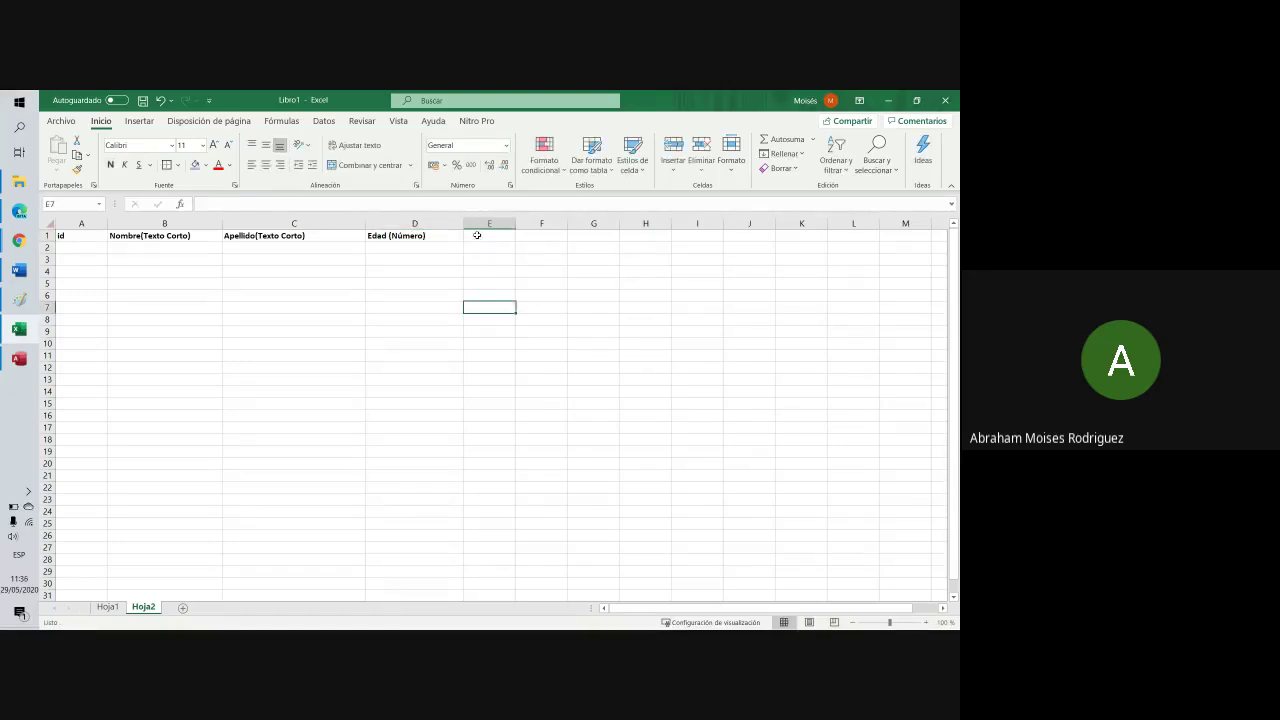
Delete the Hoja1 worksheet from the workbook
{"action": "left_click", "coordinate": [110, 607]}
{"action": "right_click", "coordinate": [110, 607]}
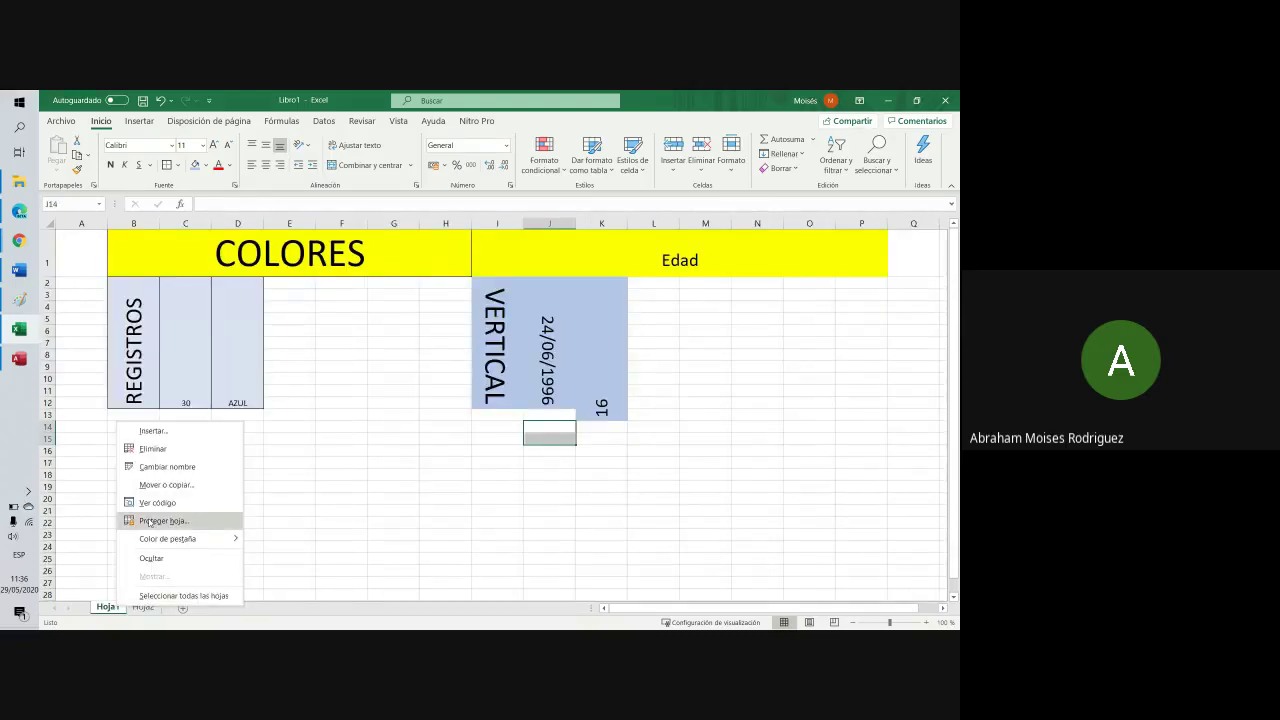
{"action": "left_click", "coordinate": [153, 448]}
{"action": "left_click", "coordinate": [460, 402]}
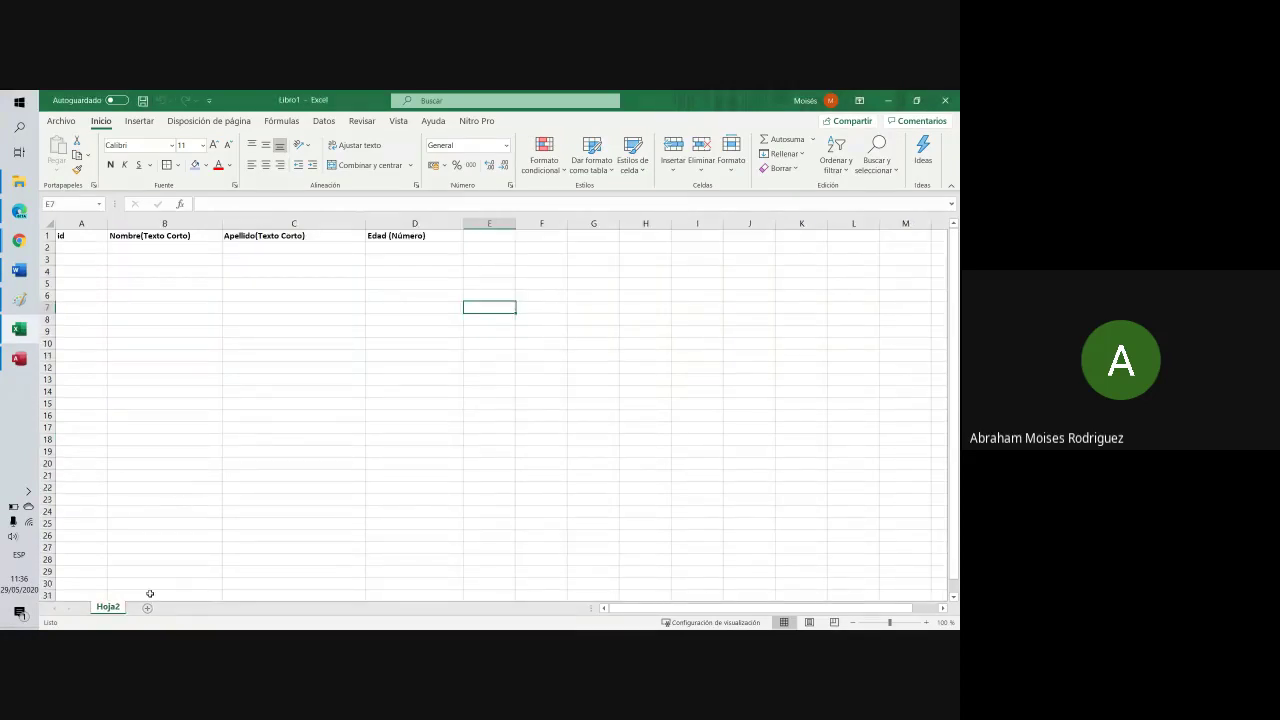
Switch to Access, close Tabla1 saving its design under the name "Alumno", and reopen the saved table
{"action": "left_click", "coordinate": [18, 358]}
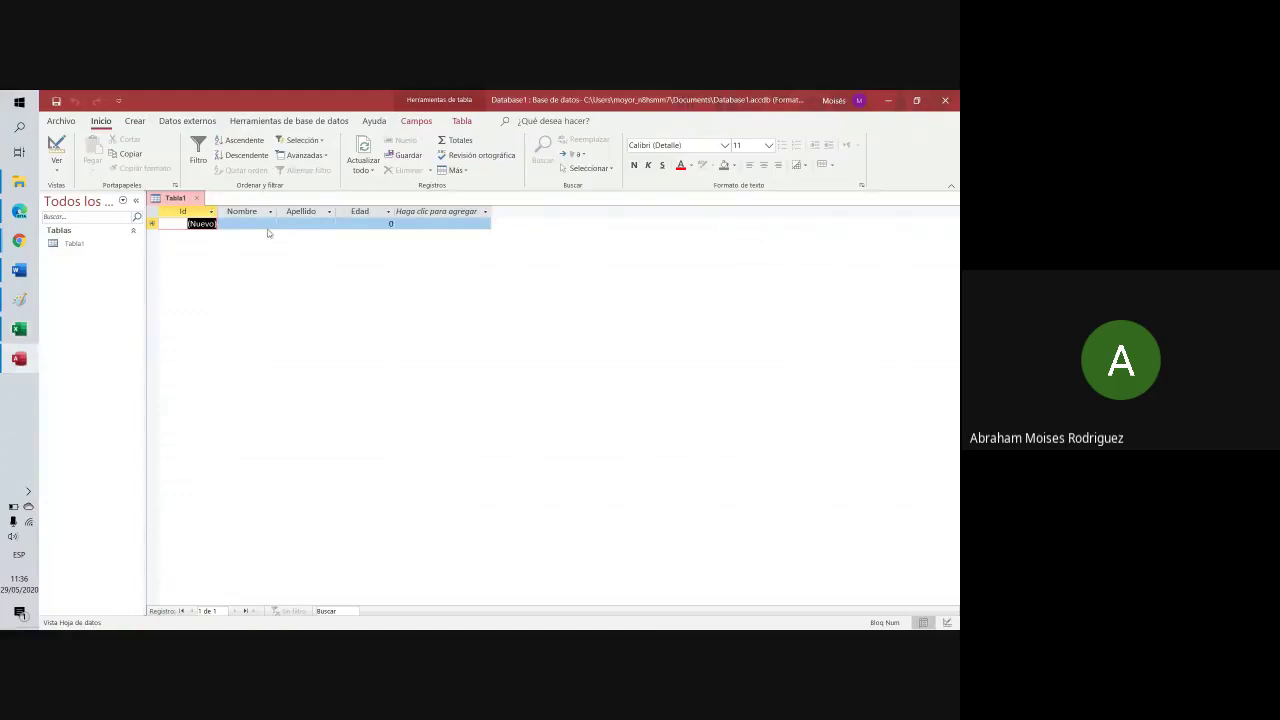
{"action": "left_click", "coordinate": [88, 247]}
{"action": "right_click", "coordinate": [88, 247]}
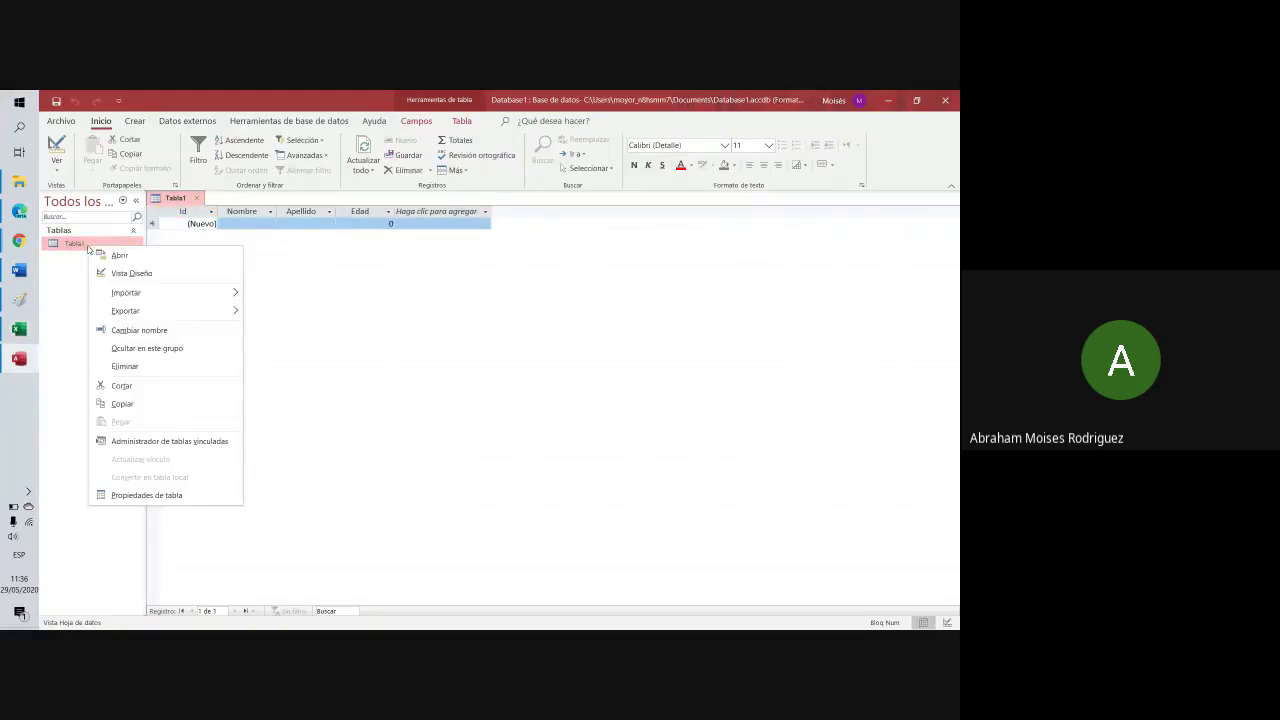
{"action": "key", "text": "Escape"}
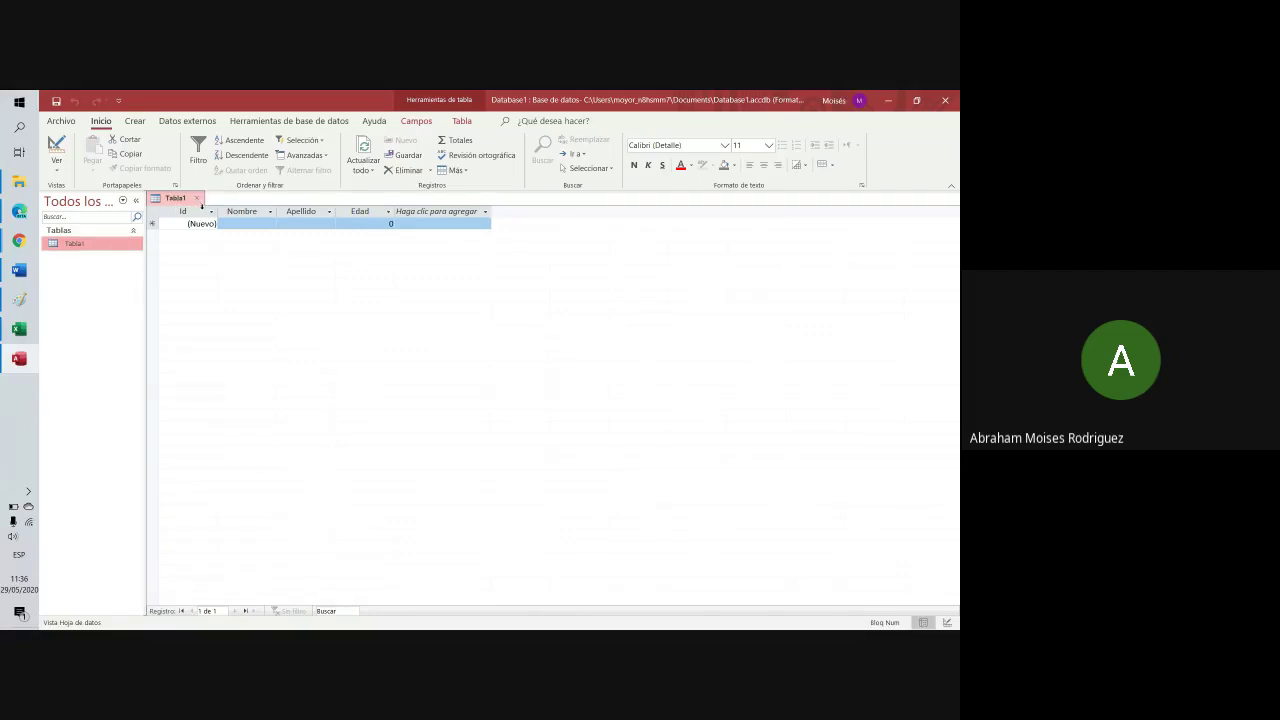
{"action": "left_click", "coordinate": [197, 199]}
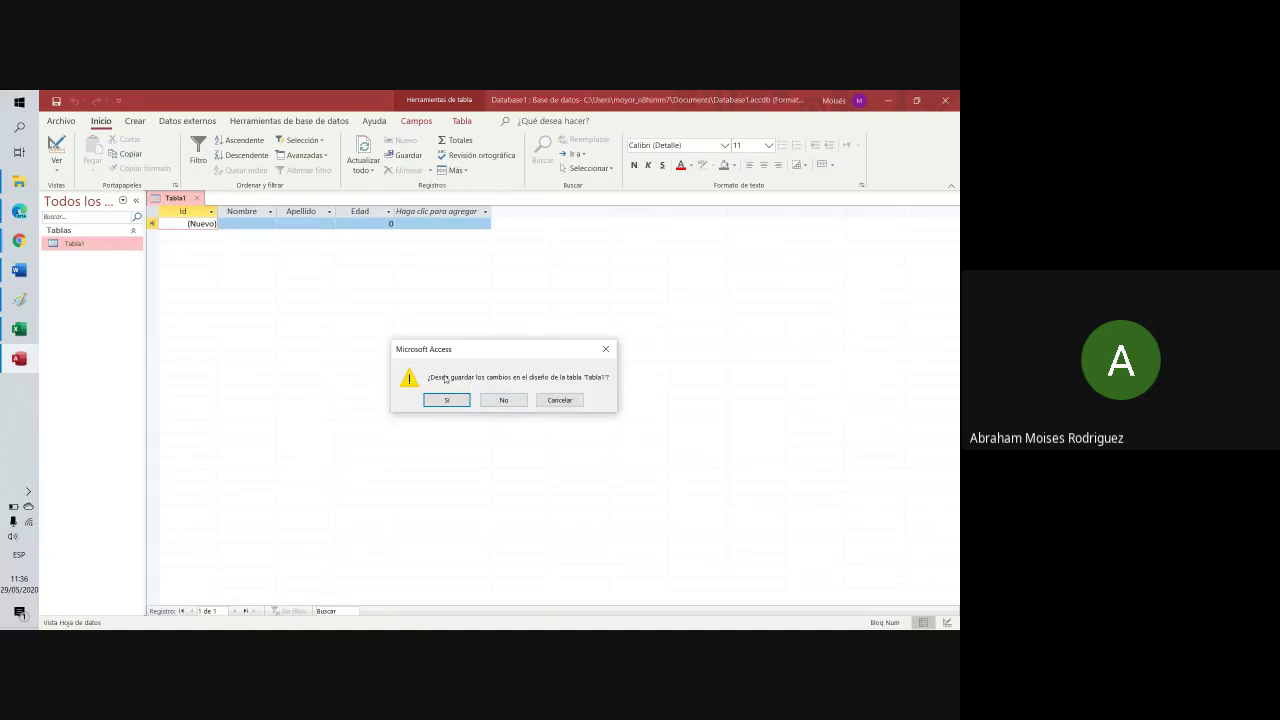
{"action": "left_click", "coordinate": [447, 400]}
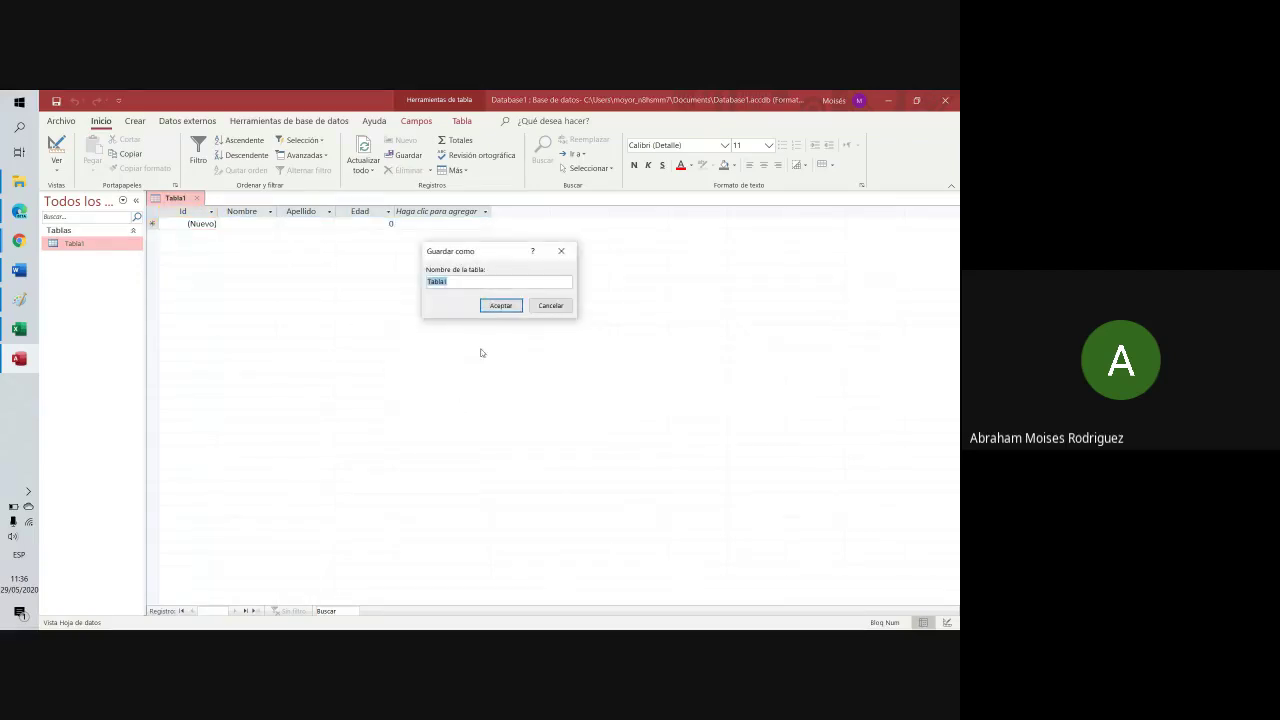
{"action": "key", "text": "Caps_Lock"}
{"action": "type", "text": "A"}
{"action": "key", "text": "Caps_Lock"}
{"action": "type", "text": "lumno"}
{"action": "key", "text": "Return"}
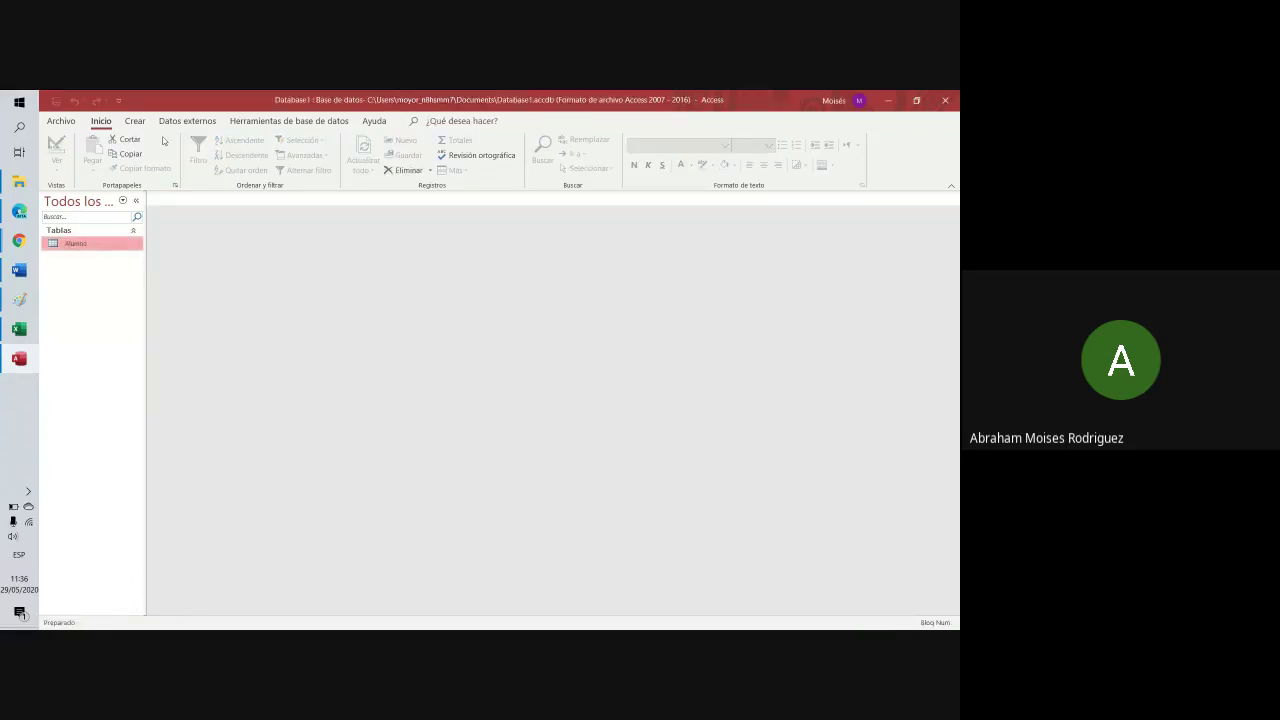
{"action": "double_click", "coordinate": [92, 249]}
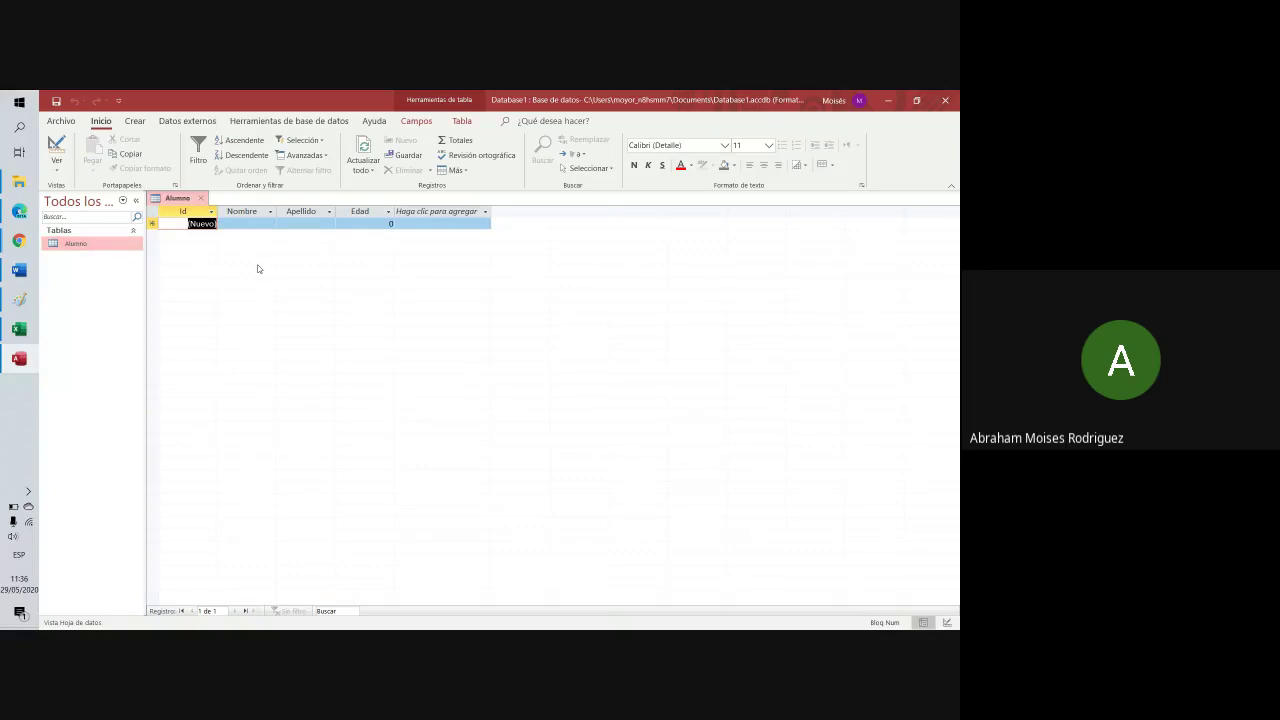
Switch to the lab document in Word and review the database instructions and the Tabla Maestros field list
{"action": "left_click", "coordinate": [21, 271]}
{"action": "scroll", "coordinate": [492, 391], "scroll_direction": "down", "scroll_amount": 5}
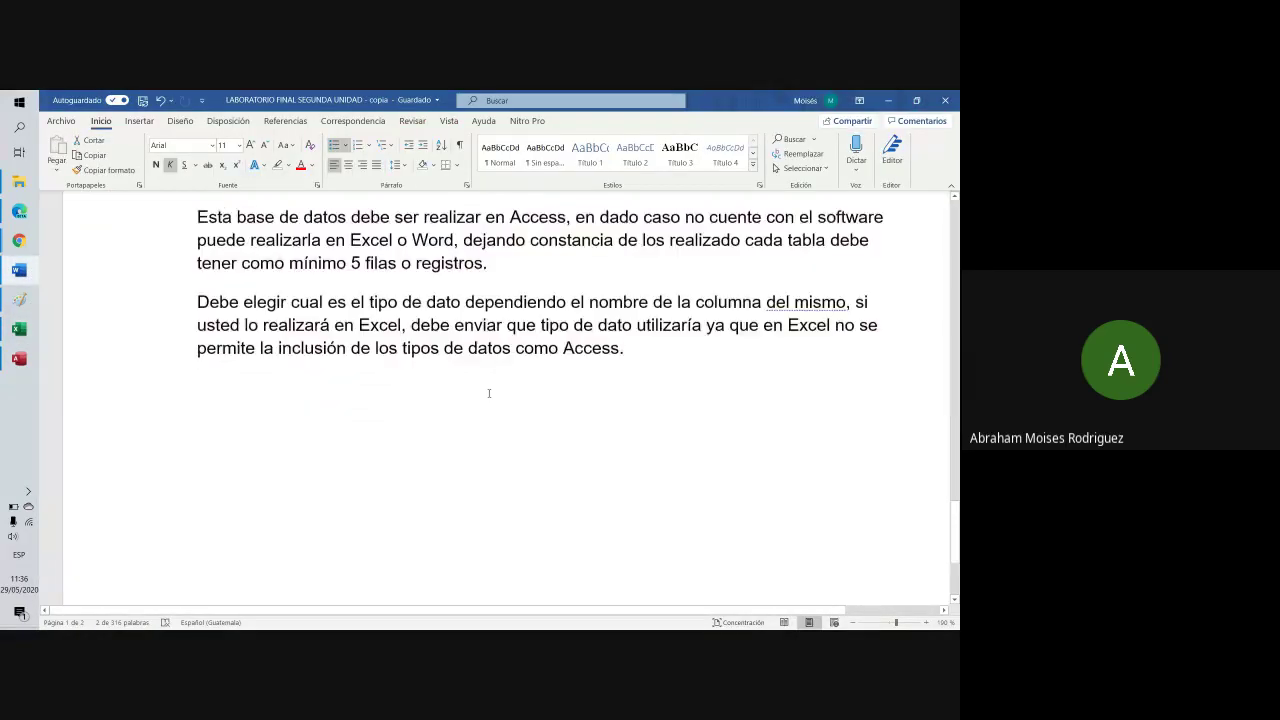
{"action": "scroll", "coordinate": [489, 393], "scroll_direction": "up", "scroll_amount": 10}
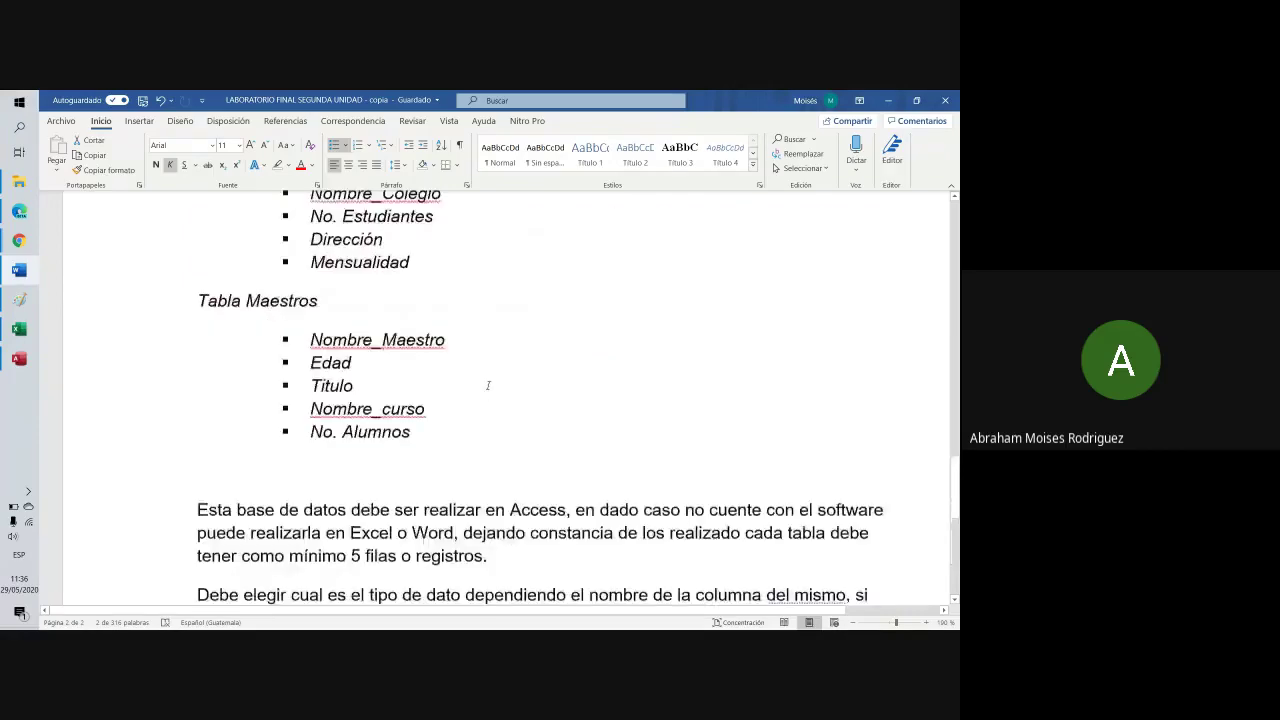
Switch to Excel, rename the Hoja2 sheet as "Alumno", and select the five record rows A2:D6 below the headers
{"action": "left_click", "coordinate": [19, 358]}
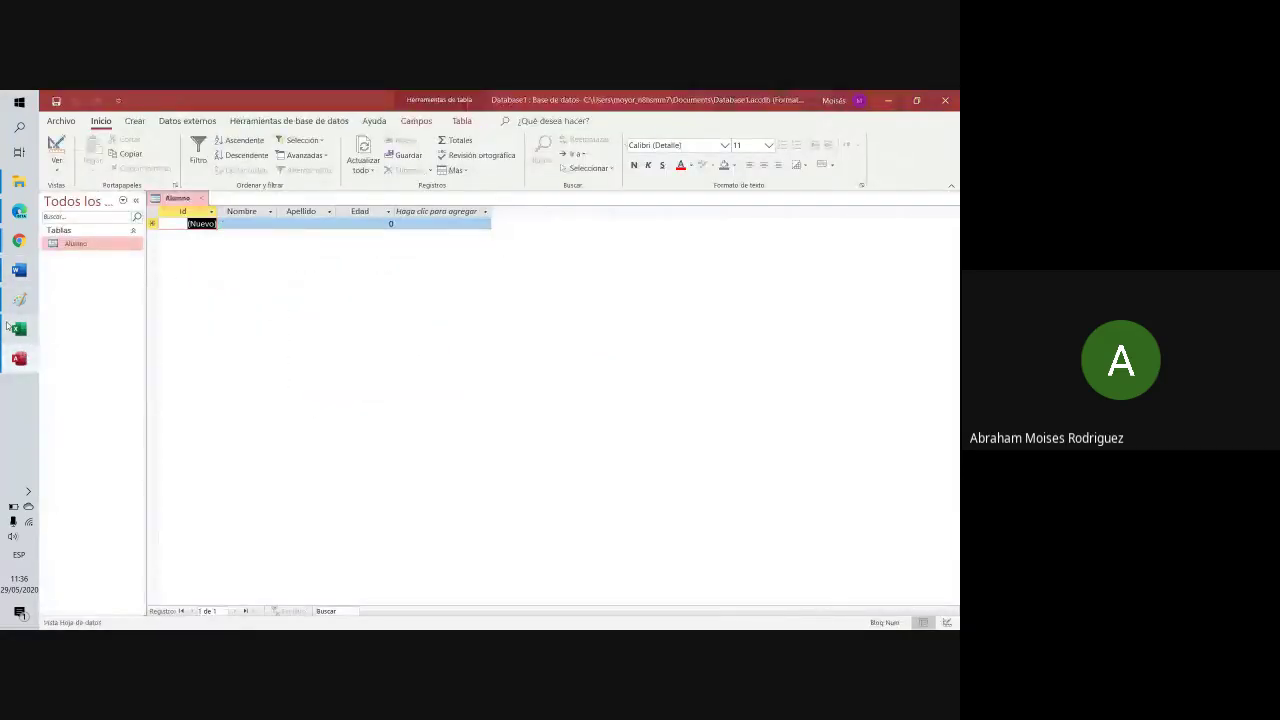
{"action": "left_click", "coordinate": [19, 328]}
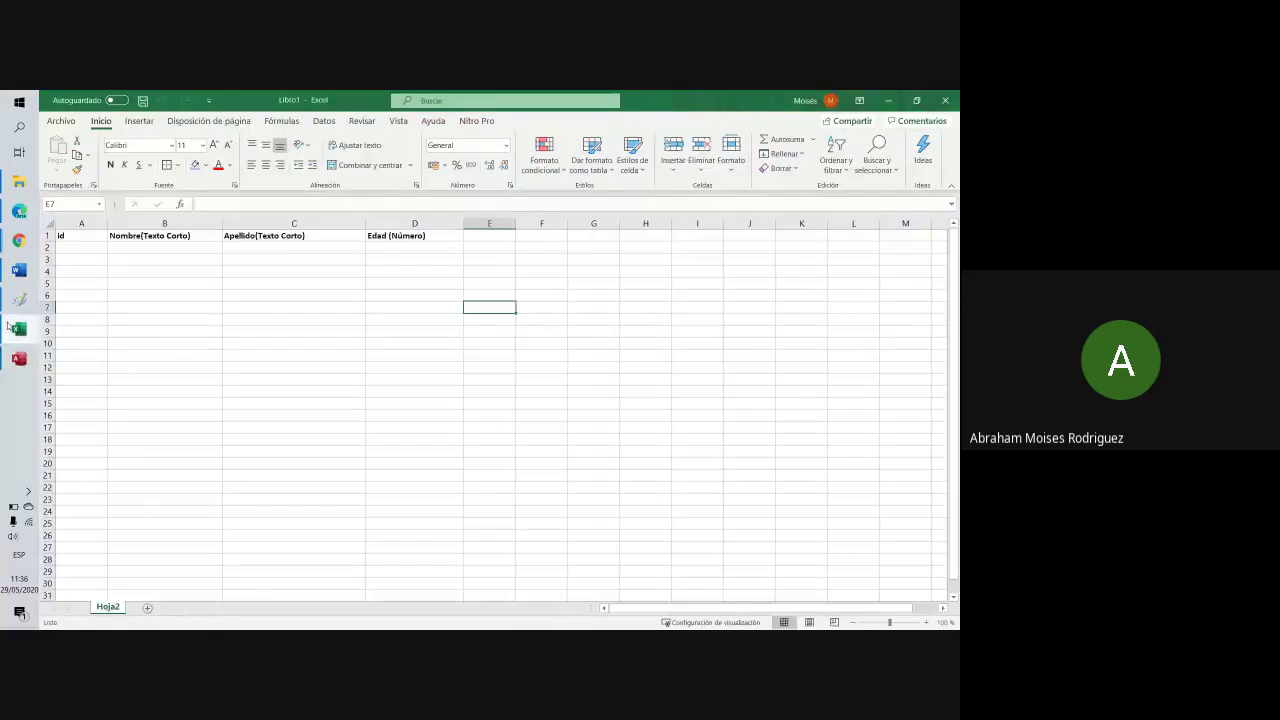
{"action": "double_click", "coordinate": [110, 608]}
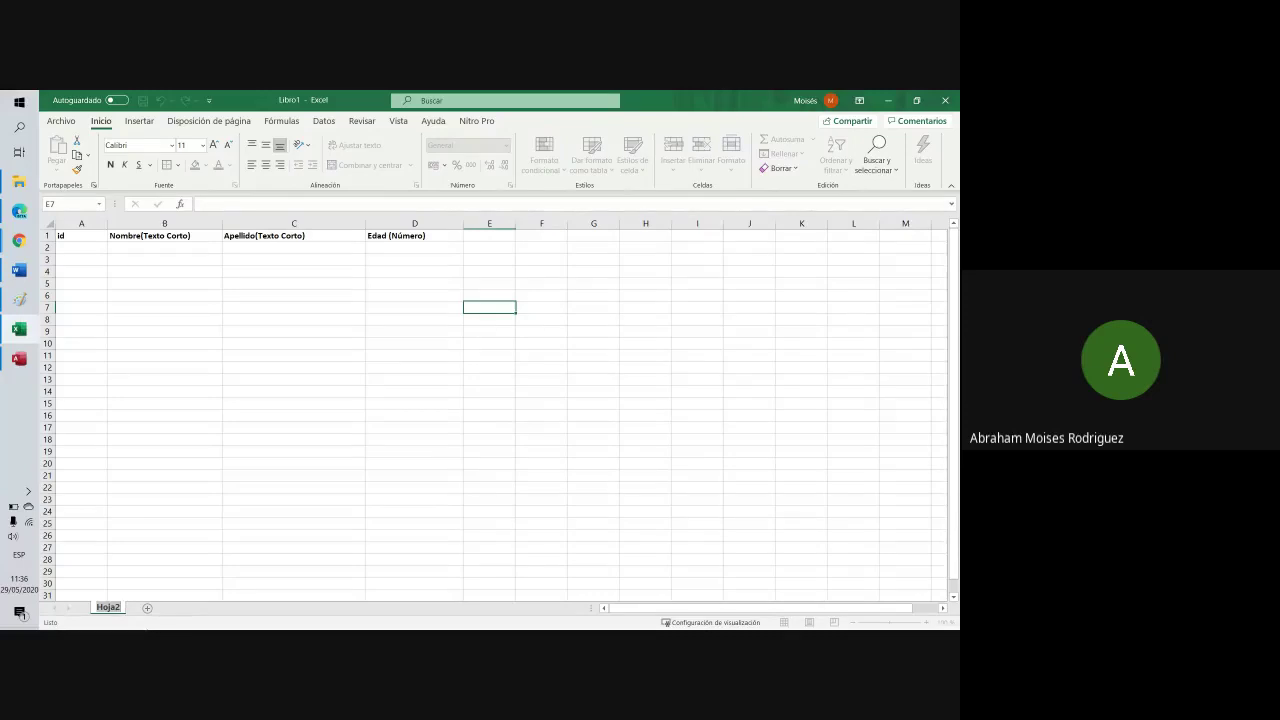
{"action": "type", "text": "Alumno"}
{"action": "key", "text": "Return"}
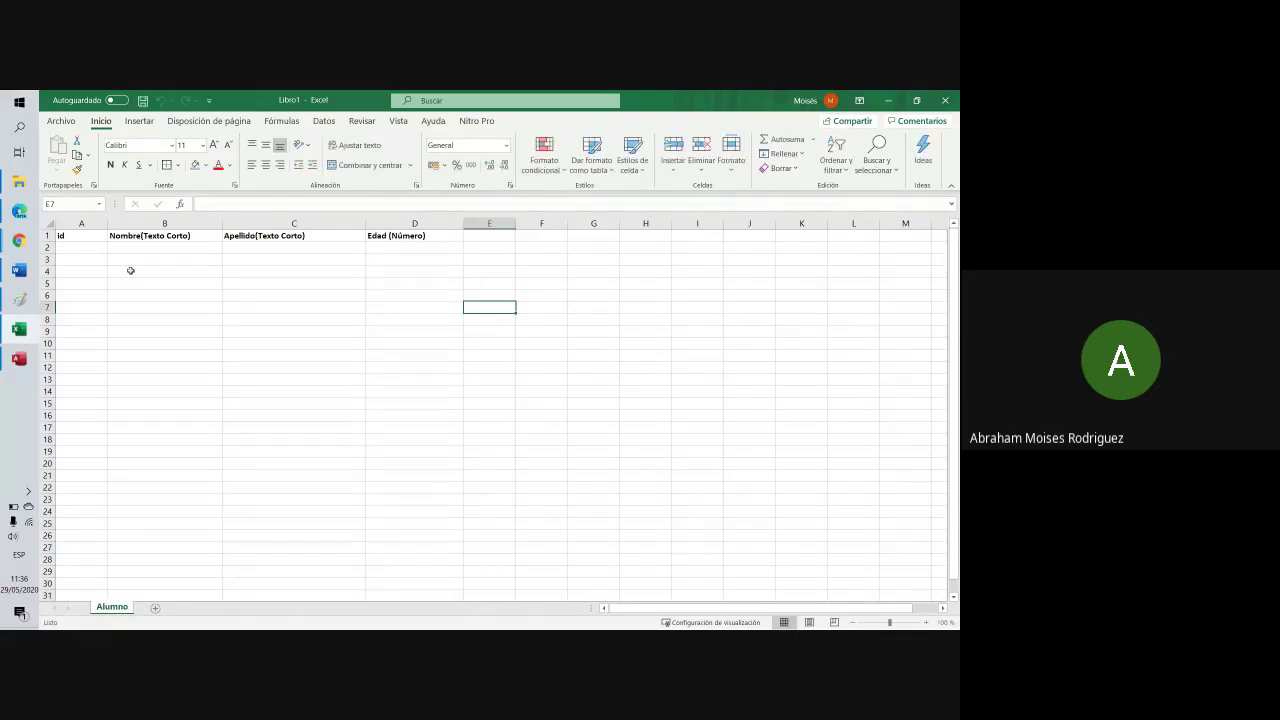
{"action": "left_click_drag", "start_coordinate": [97, 249], "coordinate": [402, 295]}
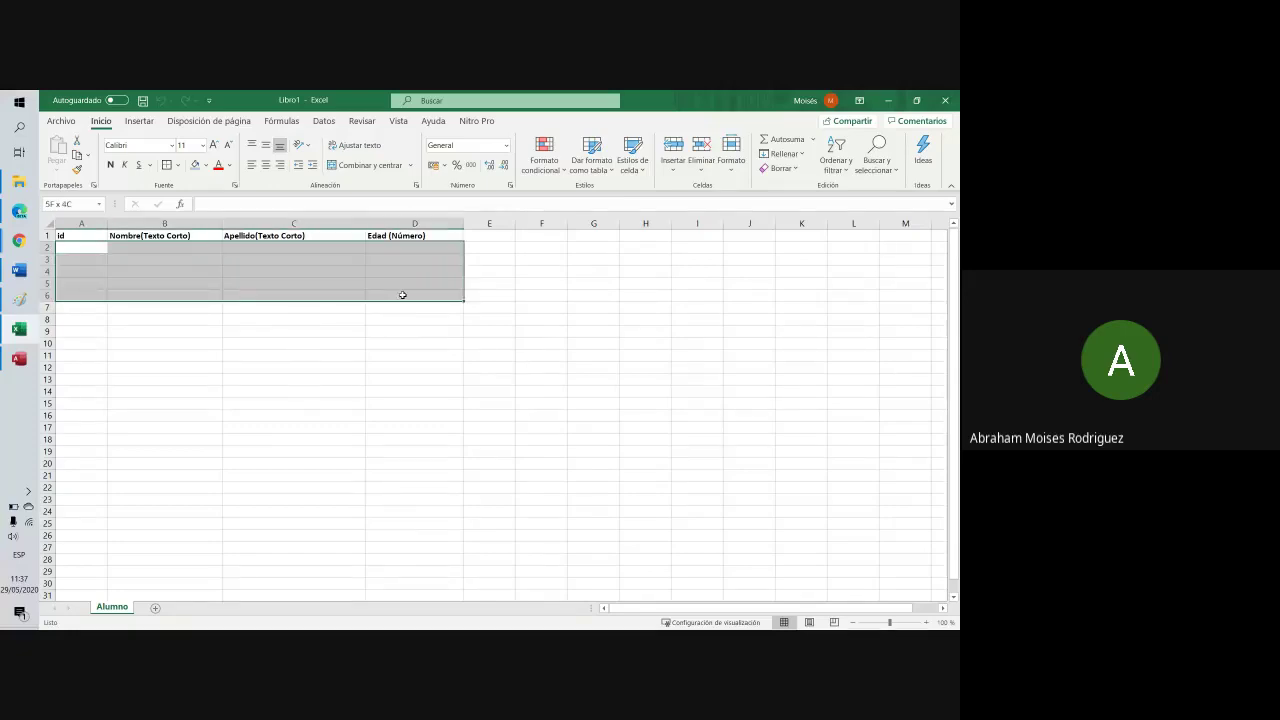
{"action": "left_click", "coordinate": [294, 373]}
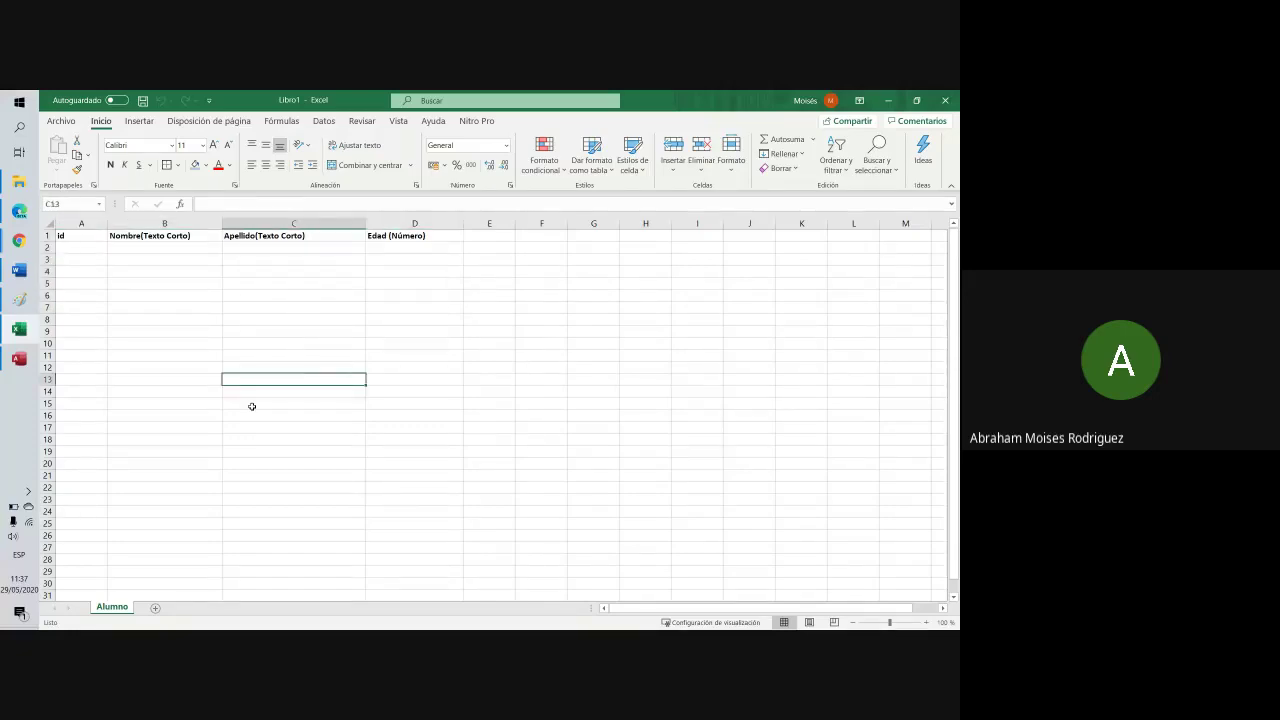
Switch to Access, create a new blank table, and alternate between it and the Alumno table
{"action": "left_click", "coordinate": [18, 359]}
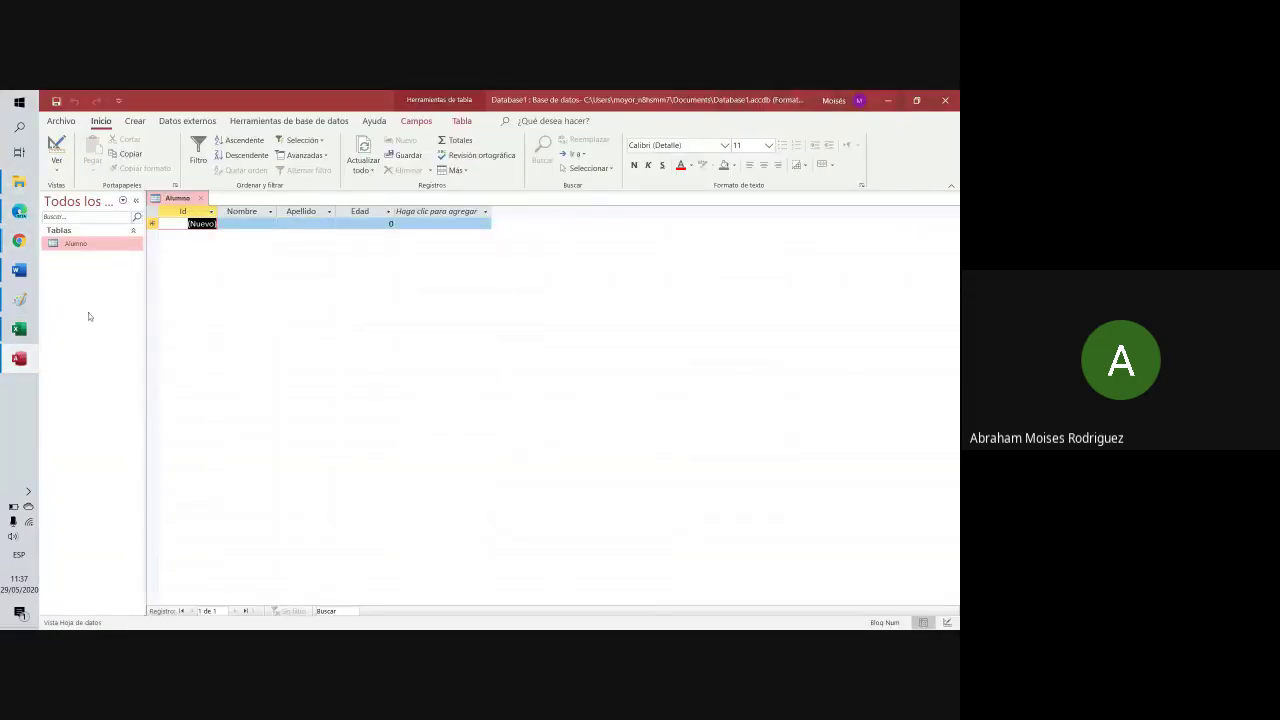
{"action": "left_click", "coordinate": [135, 121]}
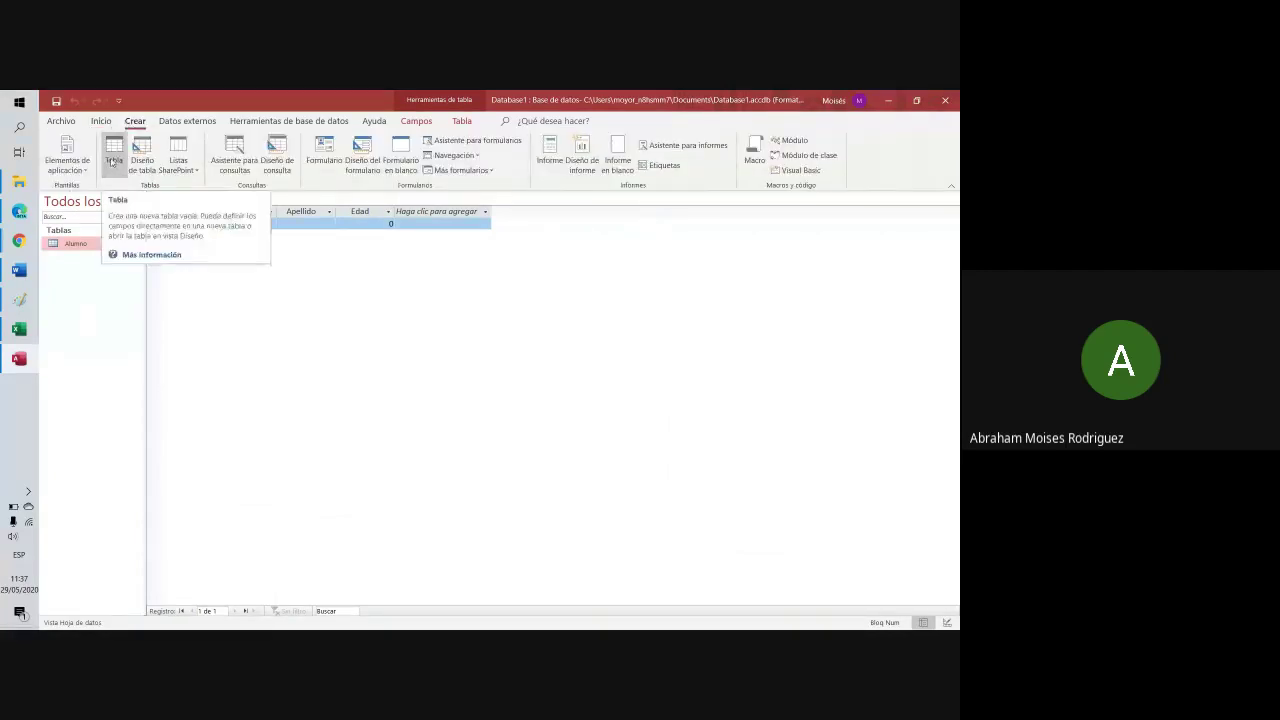
{"action": "left_click", "coordinate": [113, 162]}
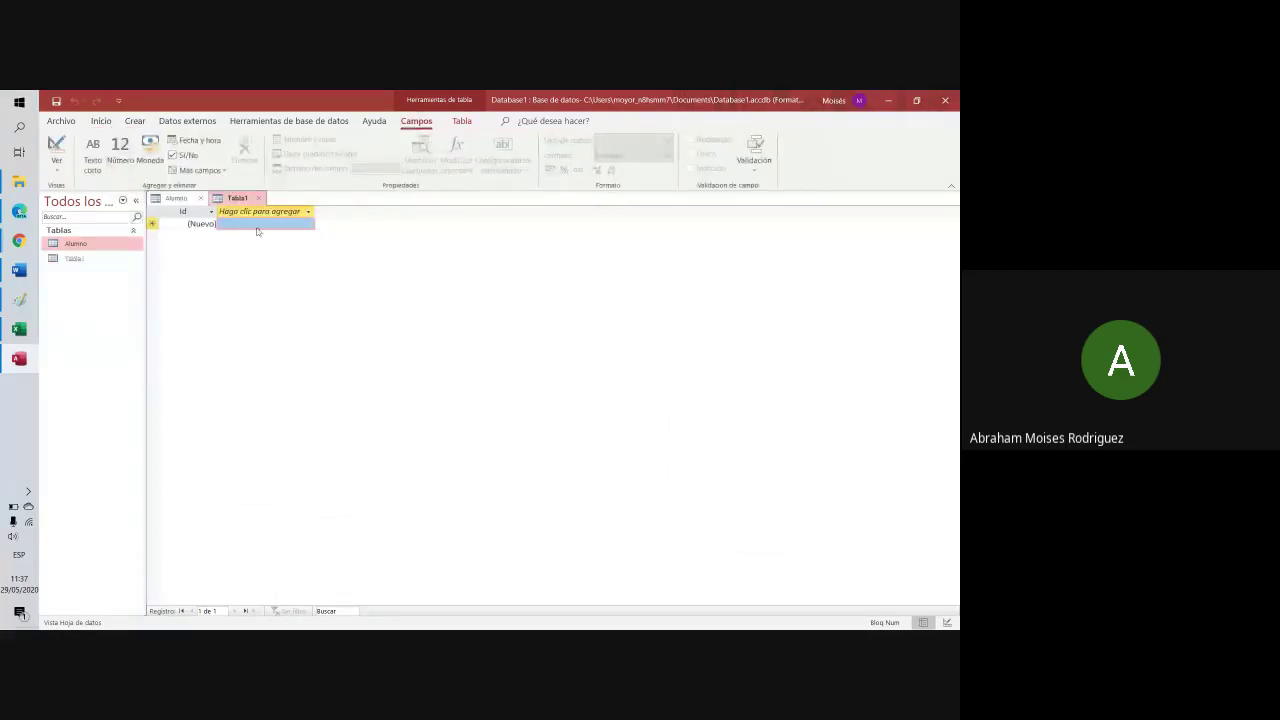
{"action": "left_click", "coordinate": [176, 199]}
{"action": "left_click", "coordinate": [237, 198]}
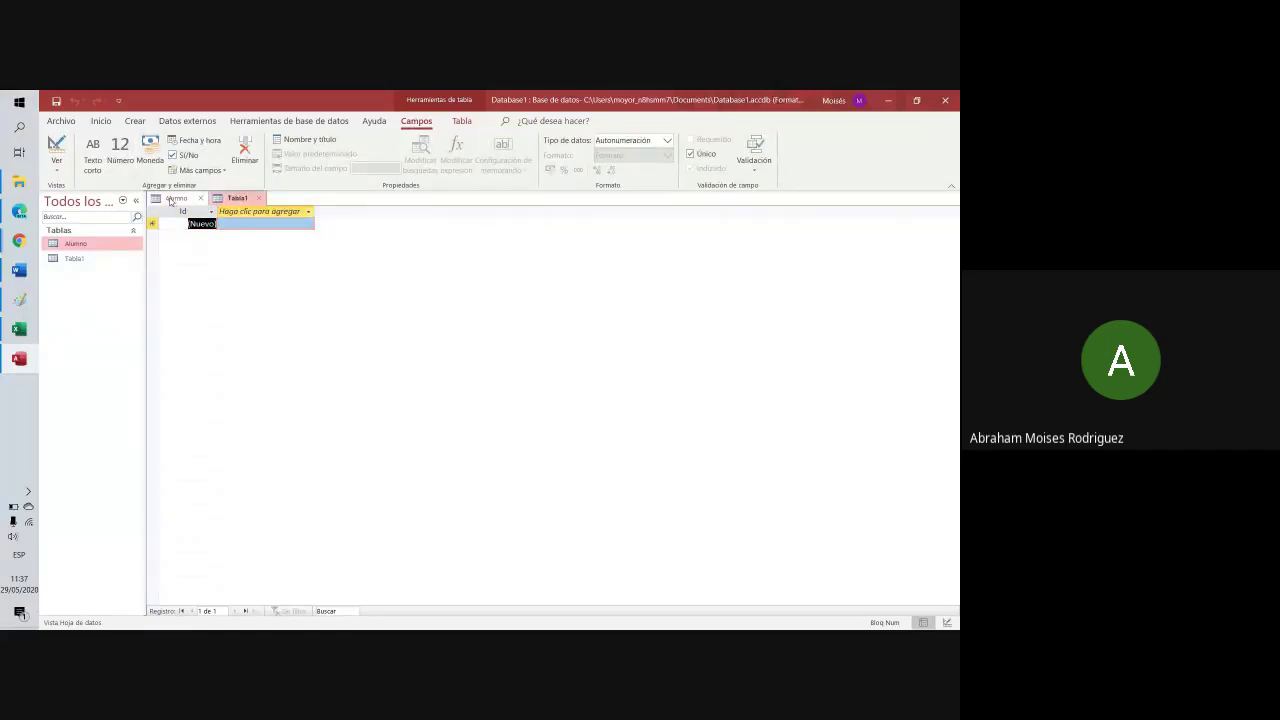
{"action": "left_click", "coordinate": [176, 199]}
{"action": "left_click", "coordinate": [240, 198]}
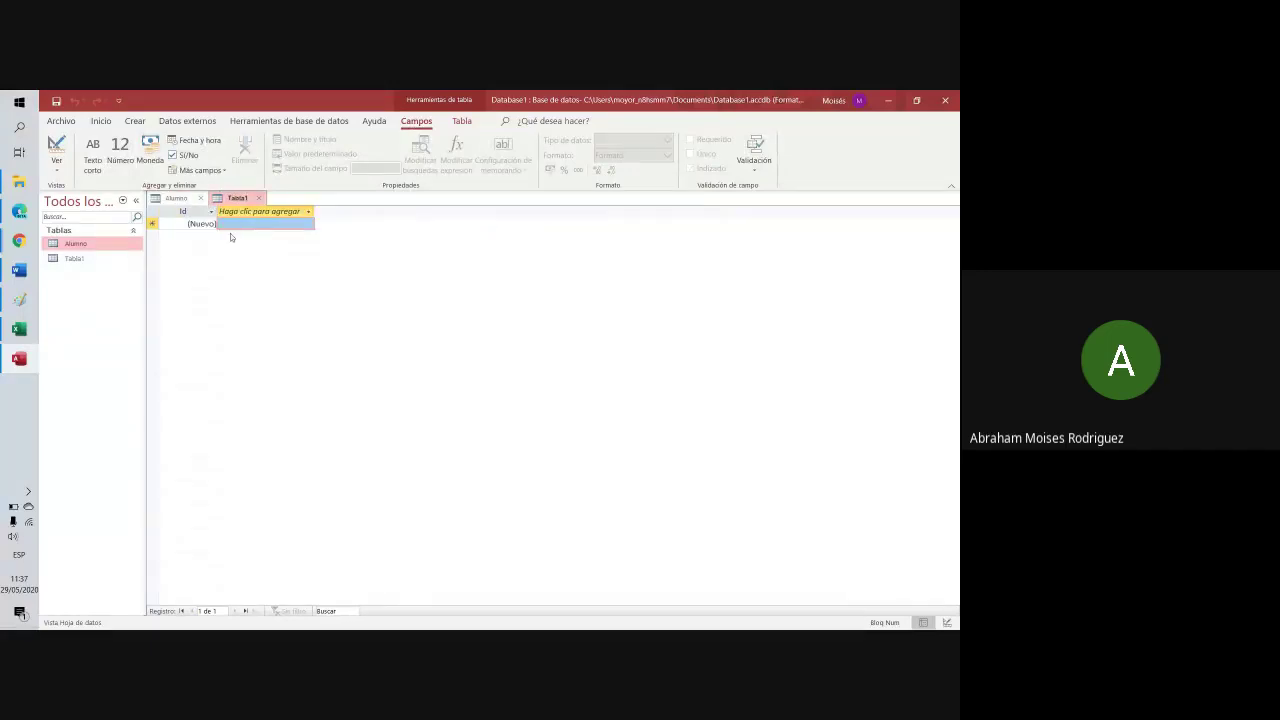
Return to the lab document in Word and highlight the Tabla Padres and Tabla Maestros field lists
{"action": "left_click", "coordinate": [19, 270]}
{"action": "scroll", "coordinate": [373, 374], "scroll_direction": "down", "scroll_amount": 5}
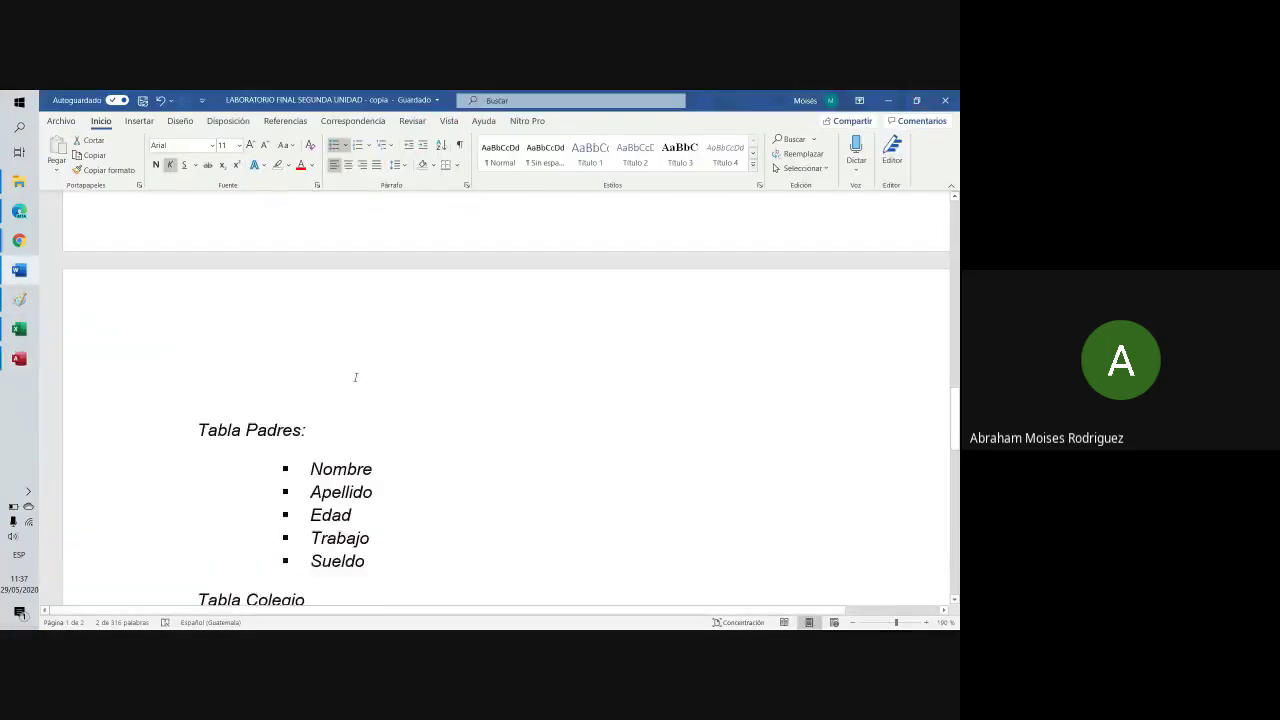
{"action": "left_click_drag", "start_coordinate": [198, 258], "coordinate": [409, 384]}
{"action": "scroll", "coordinate": [370, 380], "scroll_direction": "down", "scroll_amount": 4}
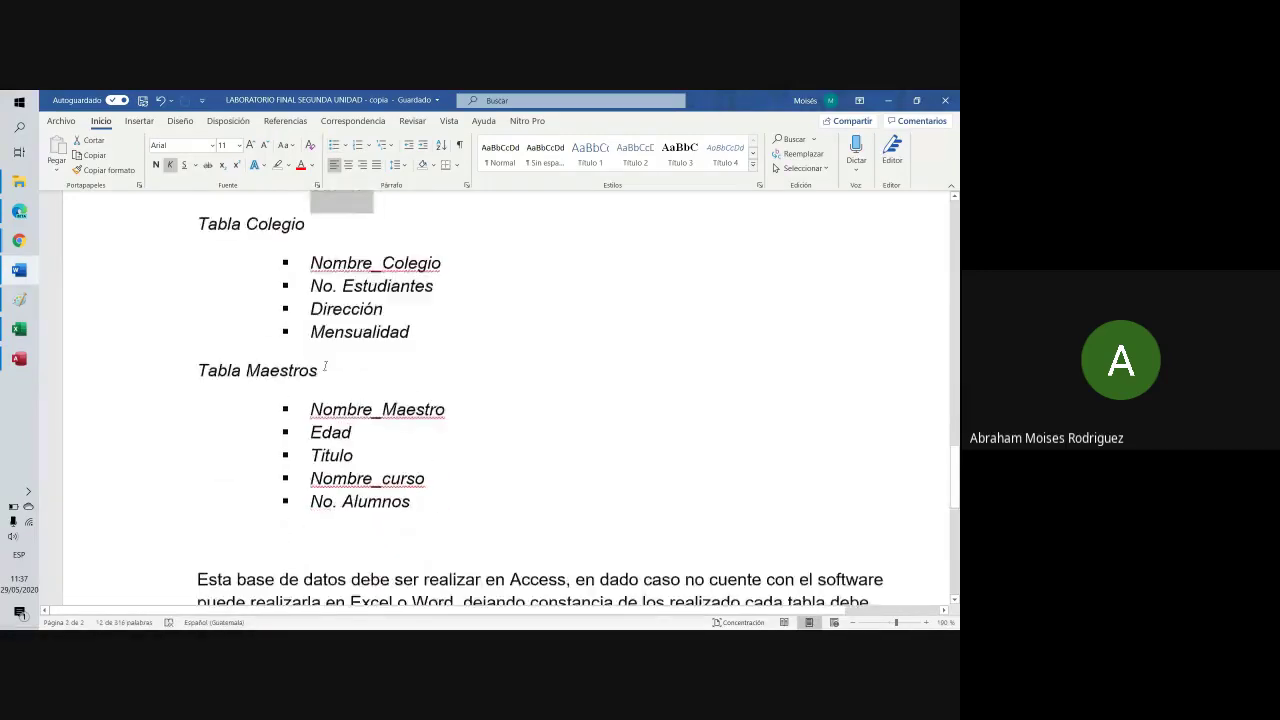
{"action": "left_click_drag", "start_coordinate": [198, 347], "coordinate": [489, 470]}
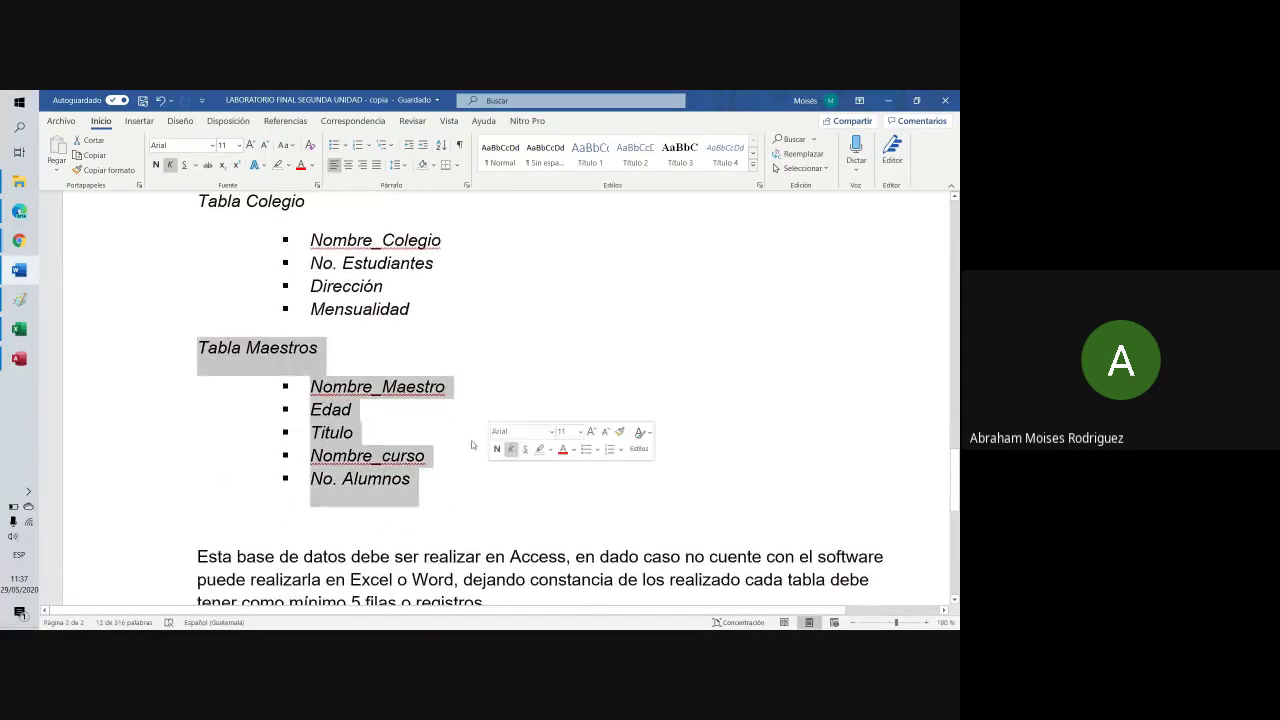
Switch to the Excel workbook, add a new sheet after Alumno, and name it "Padres"
{"action": "scroll", "coordinate": [470, 435], "scroll_direction": "up", "scroll_amount": 3}
{"action": "left_click", "coordinate": [19, 328]}
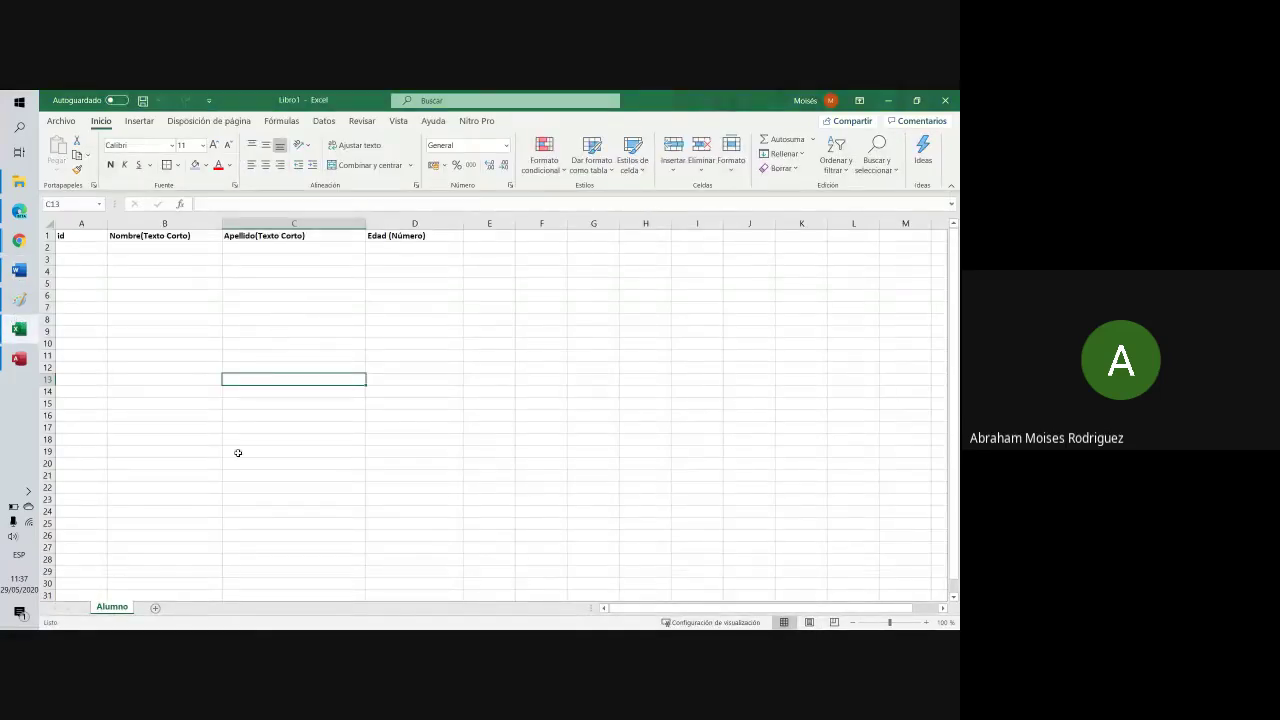
{"action": "left_click", "coordinate": [155, 609]}
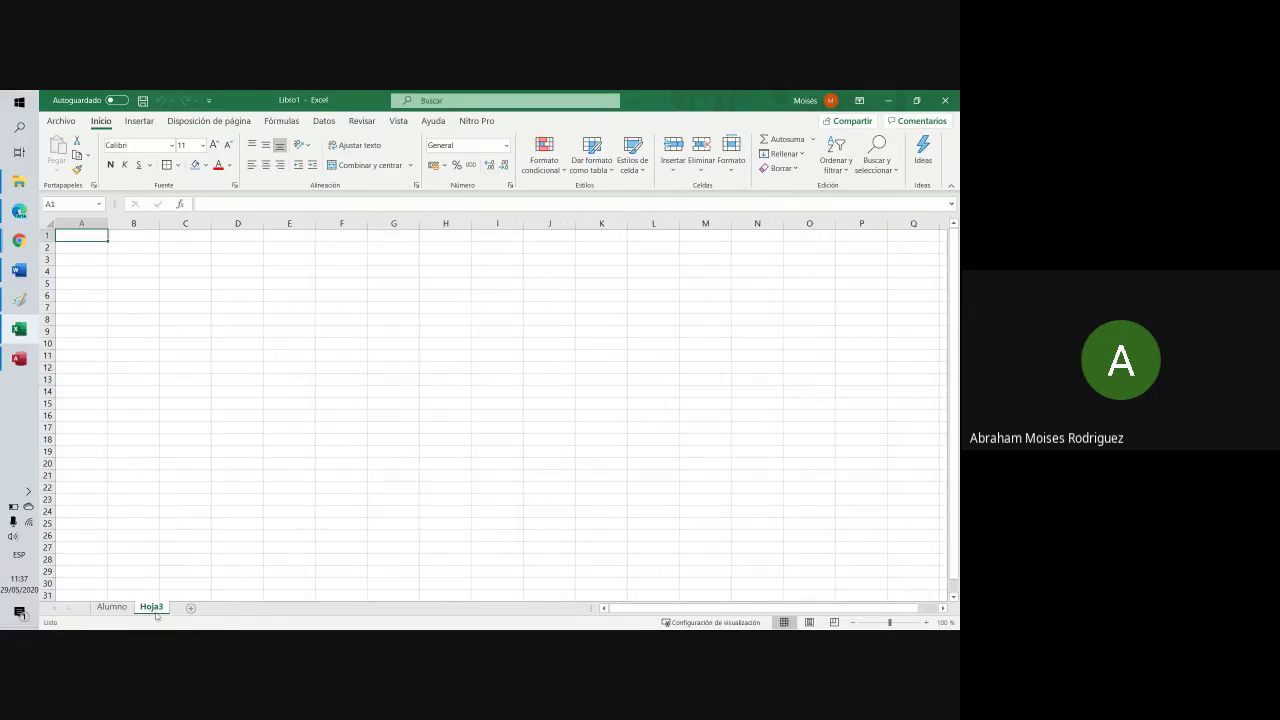
{"action": "double_click", "coordinate": [156, 608]}
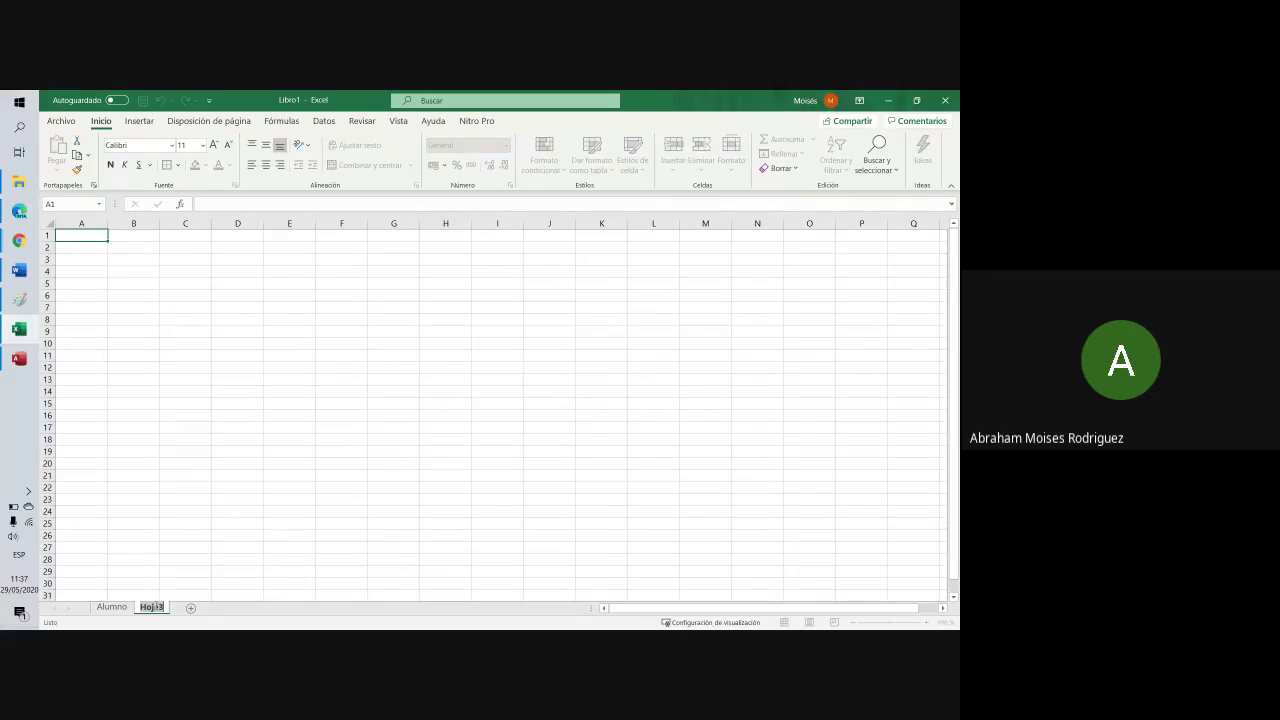
{"action": "type", "text": "Padres"}
{"action": "key", "text": "Return"}
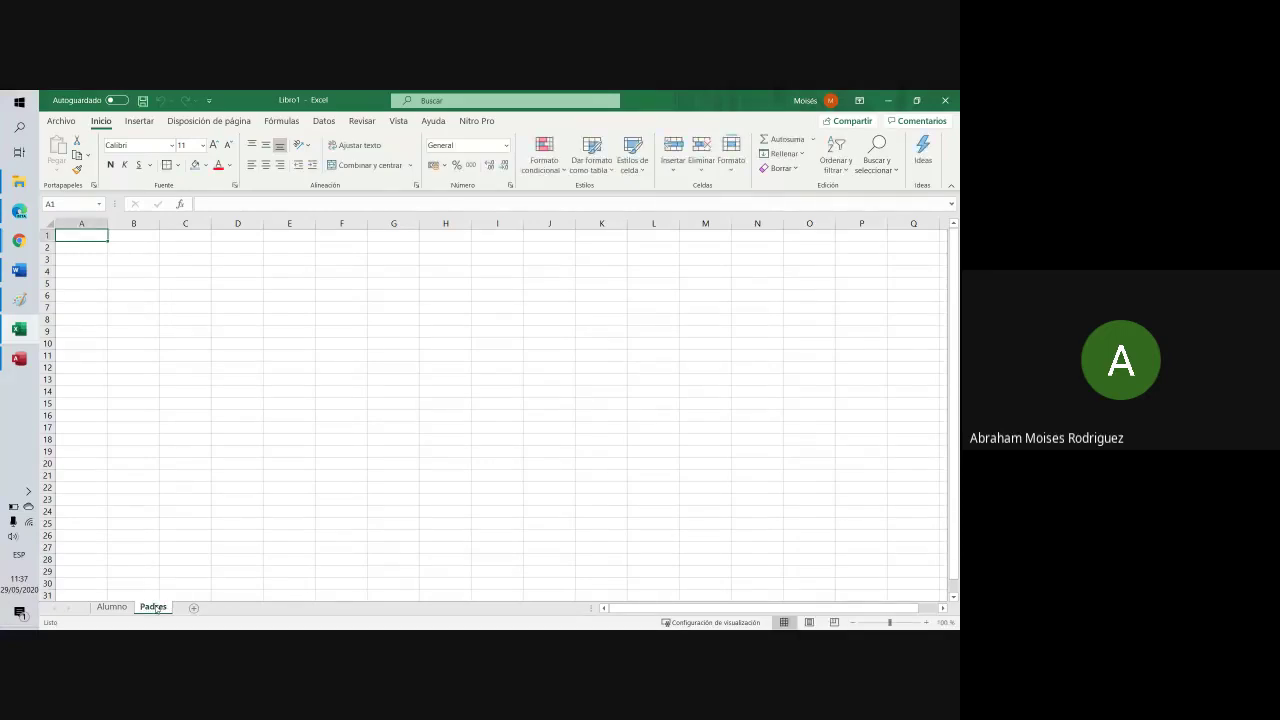
Glance at Access, return to the lab document in Word, and highlight the paragraph requiring at least 5 rows or records per table
{"action": "left_click", "coordinate": [19, 358]}
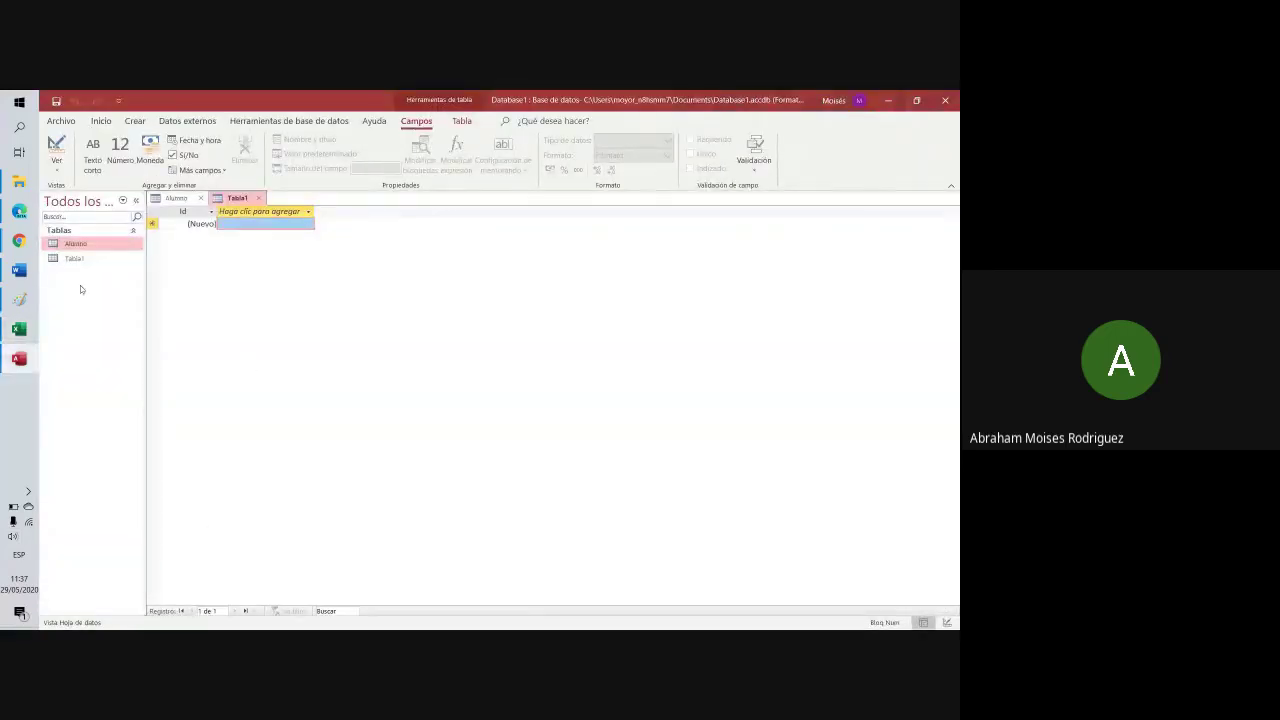
{"action": "left_click", "coordinate": [19, 270]}
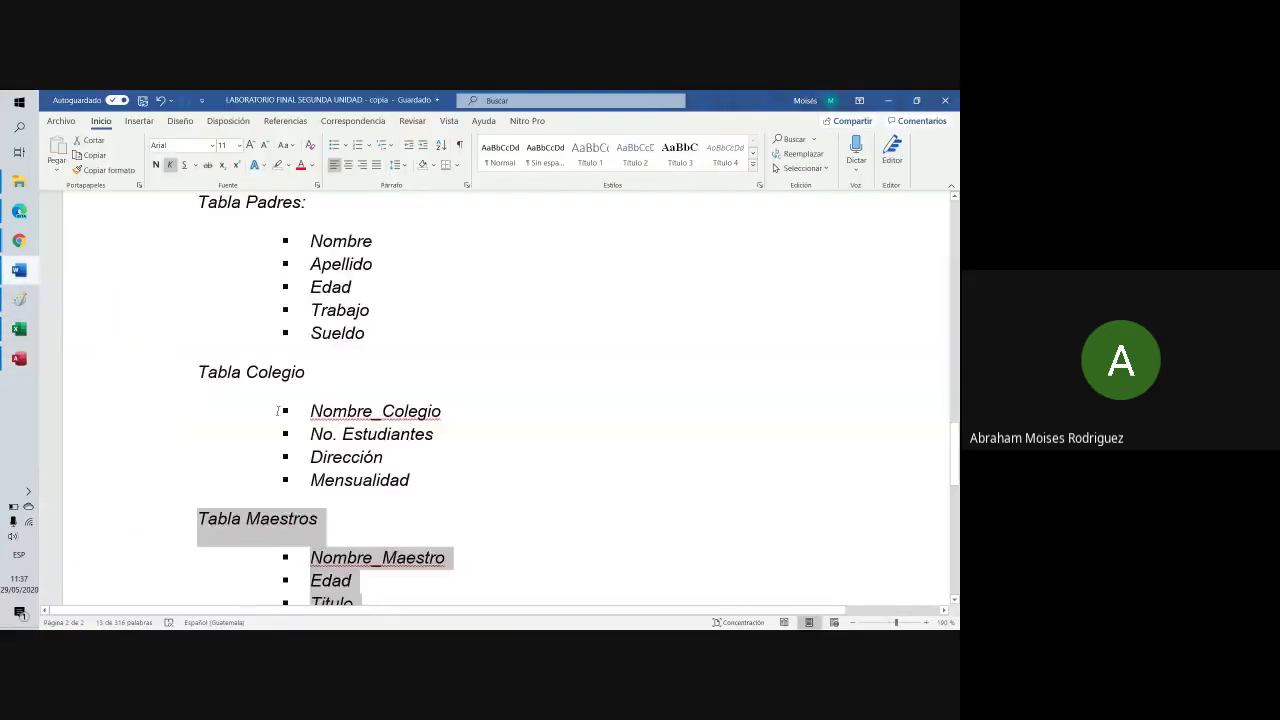
{"action": "scroll", "coordinate": [391, 496], "scroll_direction": "up", "scroll_amount": 4}
{"action": "scroll", "coordinate": [391, 496], "scroll_direction": "up", "scroll_amount": 5}
{"action": "scroll", "coordinate": [258, 372], "scroll_direction": "down", "scroll_amount": 10}
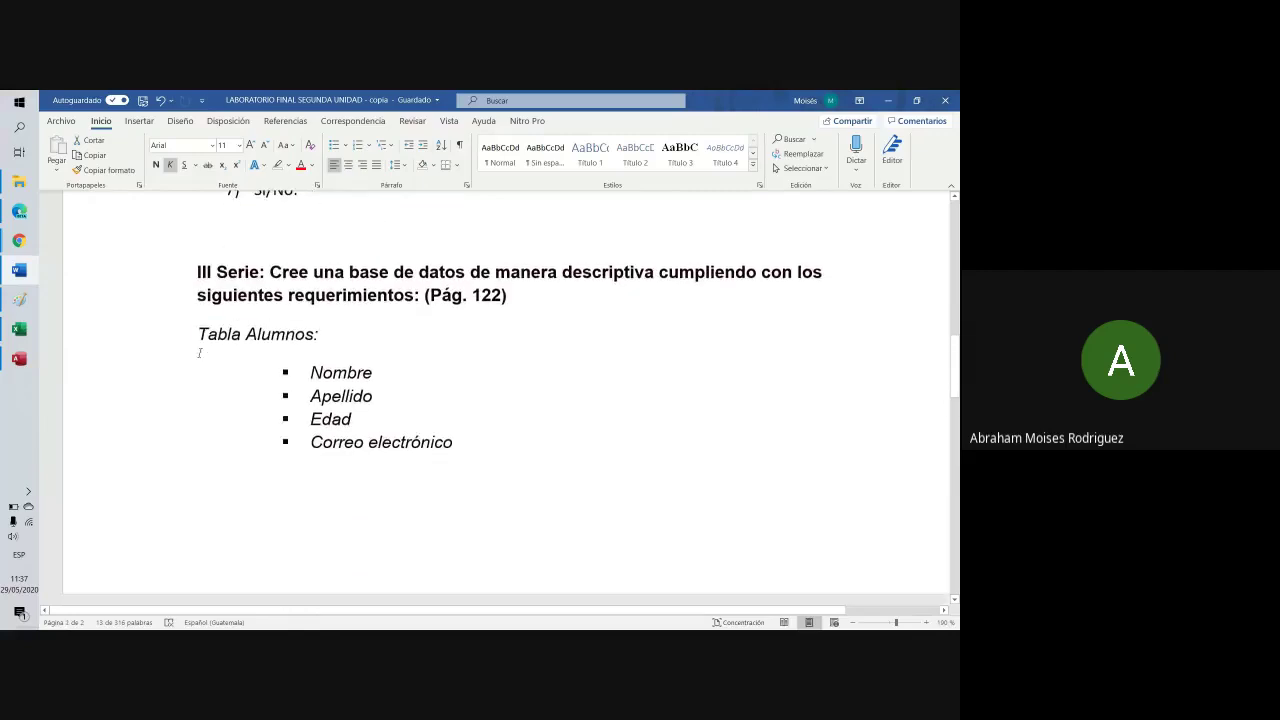
{"action": "scroll", "coordinate": [258, 372], "scroll_direction": "down", "scroll_amount": 5}
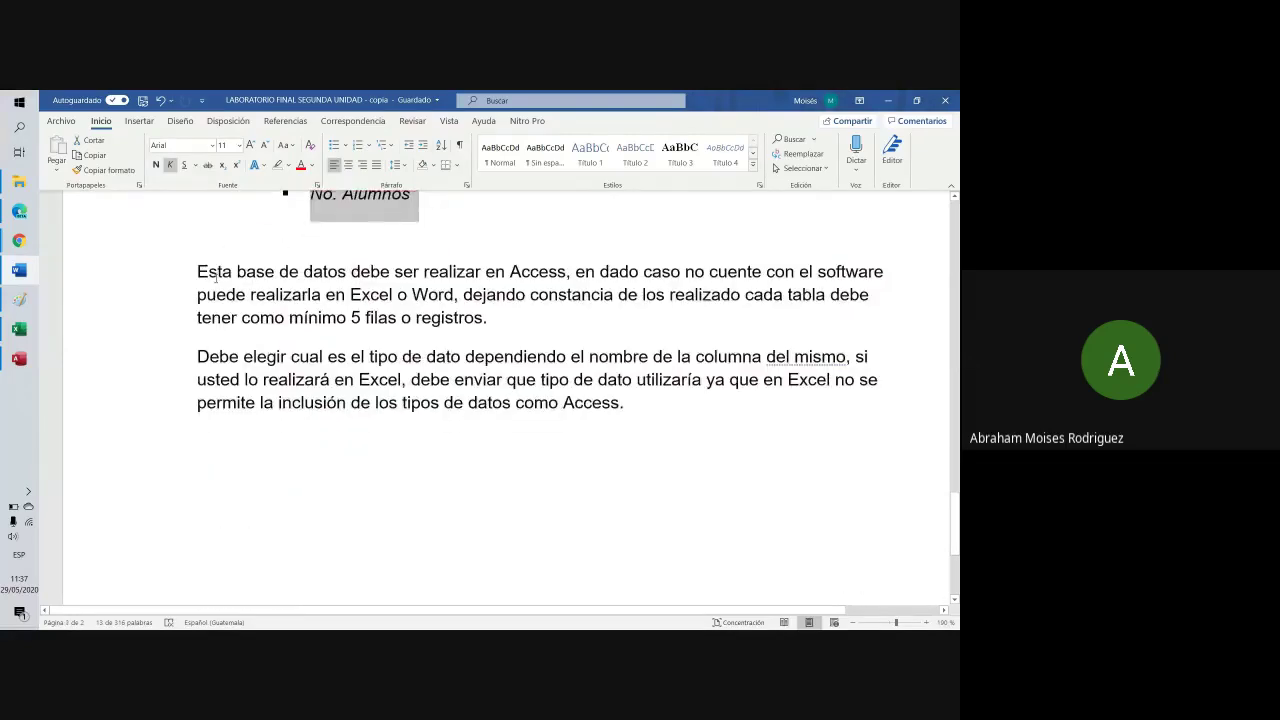
{"action": "left_click_drag", "start_coordinate": [187, 270], "coordinate": [467, 297]}
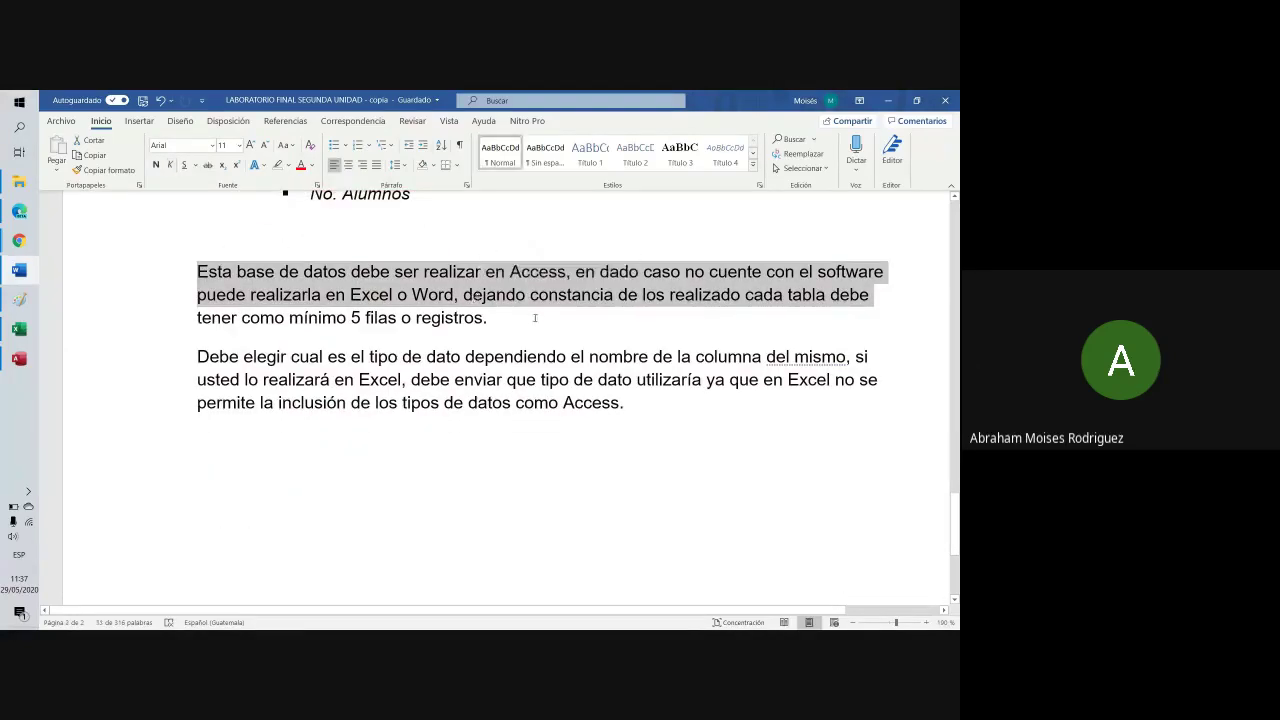
{"action": "left_click", "coordinate": [535, 318]}
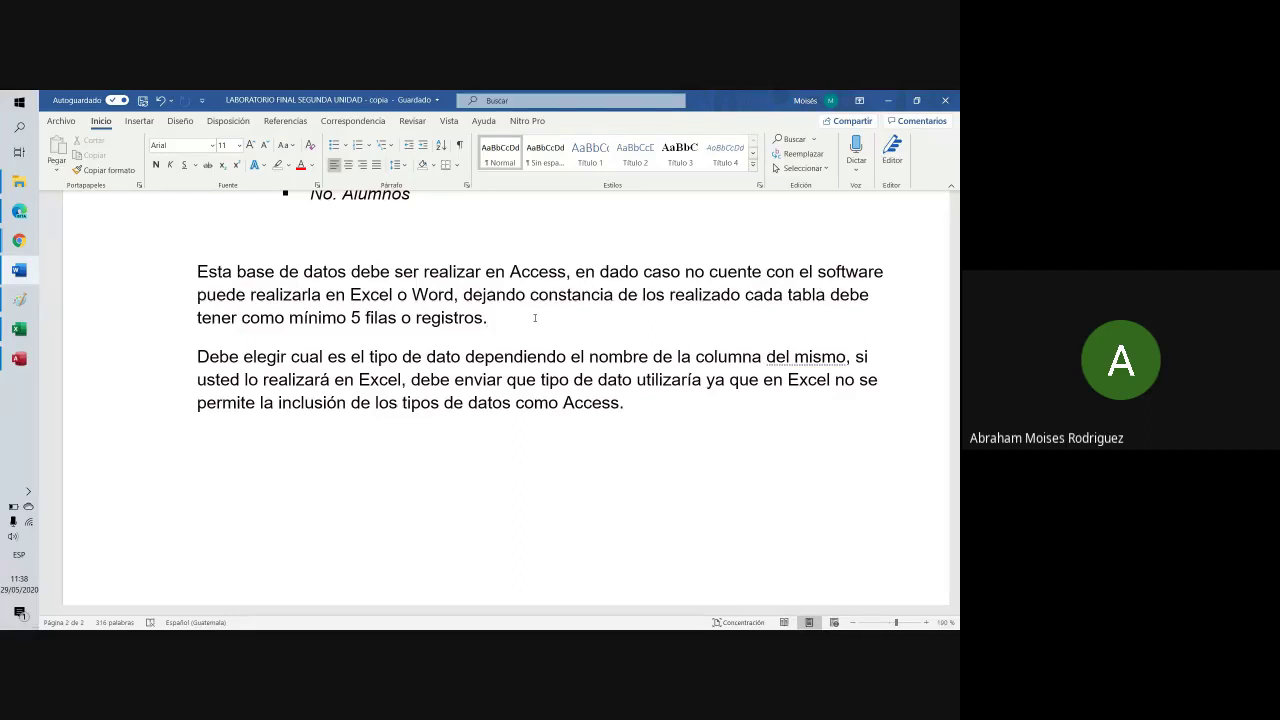
Switch to Access and add the first record to the Alumno table with a student's first name, surname, and Edad 15
{"action": "left_click", "coordinate": [19, 358]}
{"action": "left_click", "coordinate": [172, 197]}
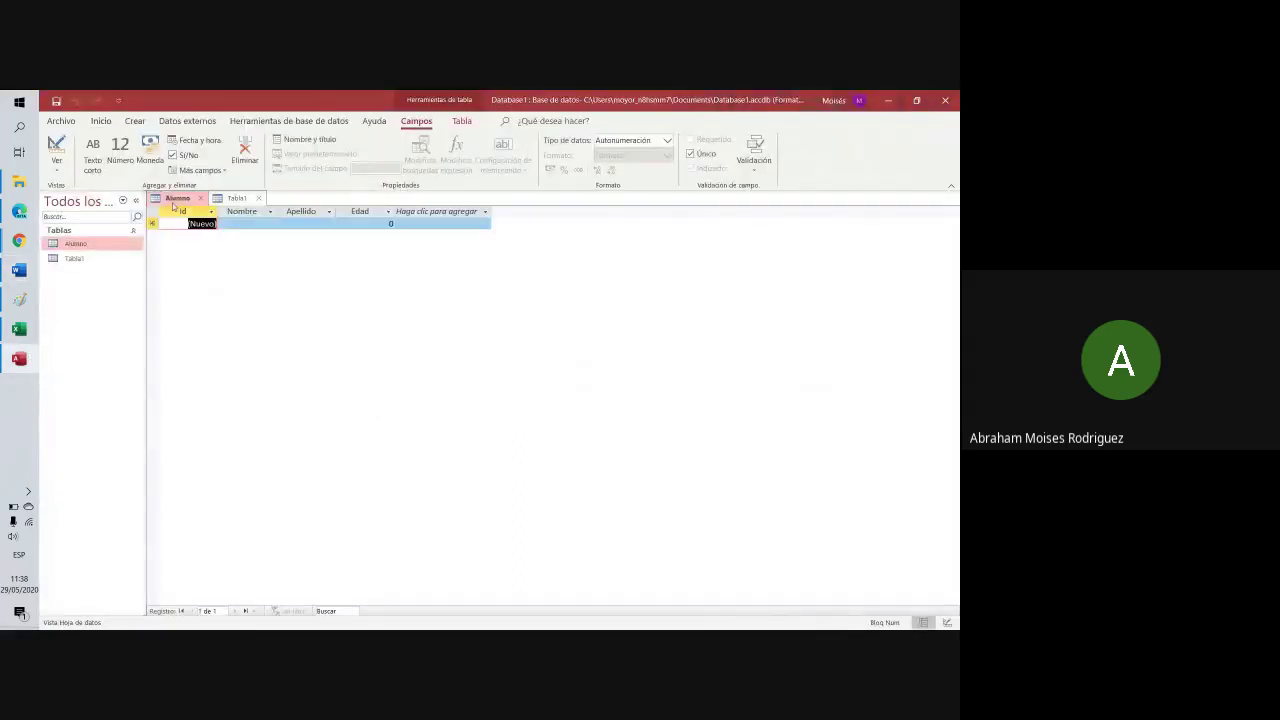
{"action": "type", "text": "Juan"}
{"action": "key", "text": "Tab"}
{"action": "key", "text": "Caps_Lock"}
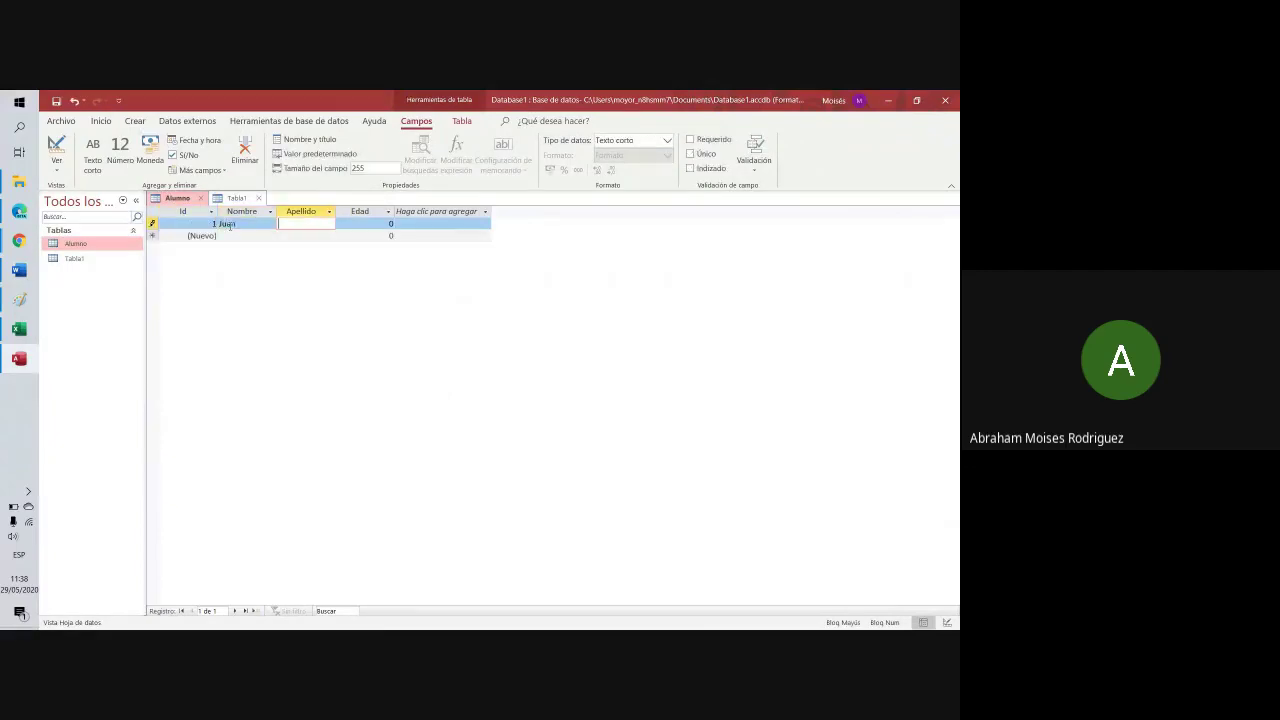
{"action": "type", "text": "G"}
{"action": "key", "text": "Caps_Lock"}
{"action": "type", "text": "onzalez"}
{"action": "key", "text": "Tab"}
{"action": "type", "text": "15"}
{"action": "key", "text": "Tab"}
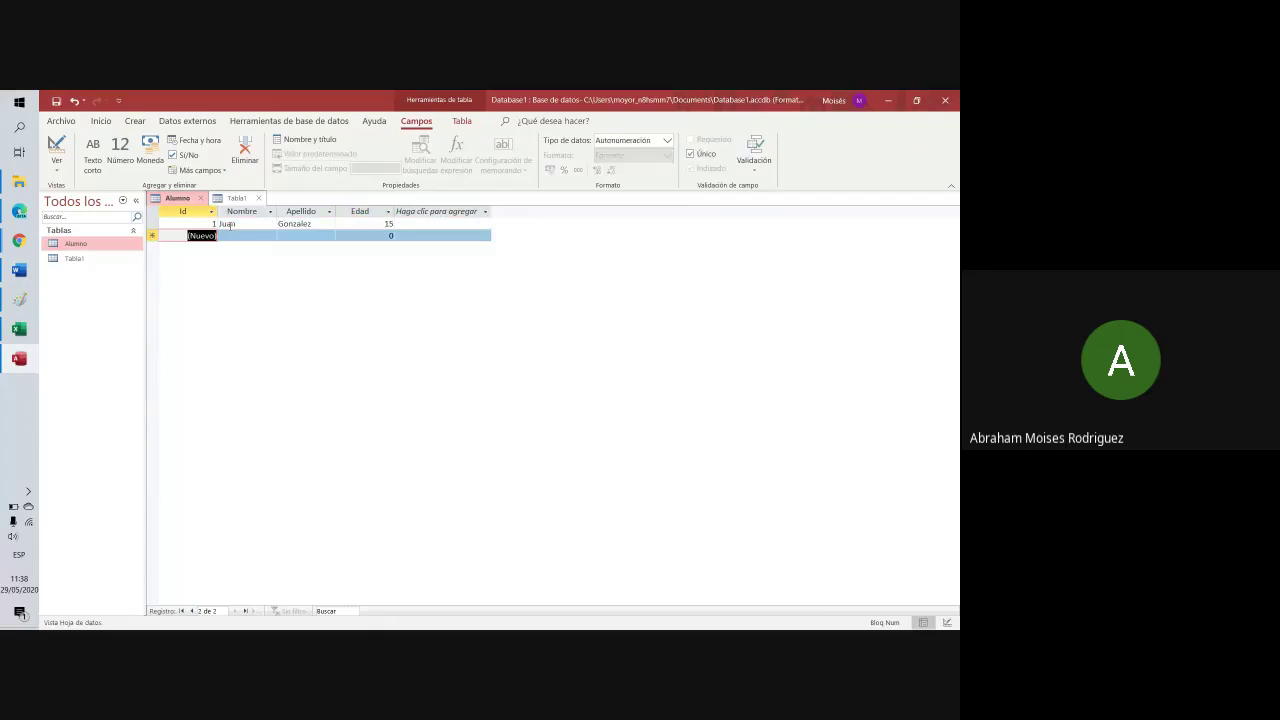
Add the second Alumno record with the student's first name, a correctly capitalized surname, and Edad 16
{"action": "key", "text": "Caps_Lock"}
{"action": "type", "text": "M"}
{"action": "key", "text": "Caps_Lock"}
{"action": "type", "text": "artha"}
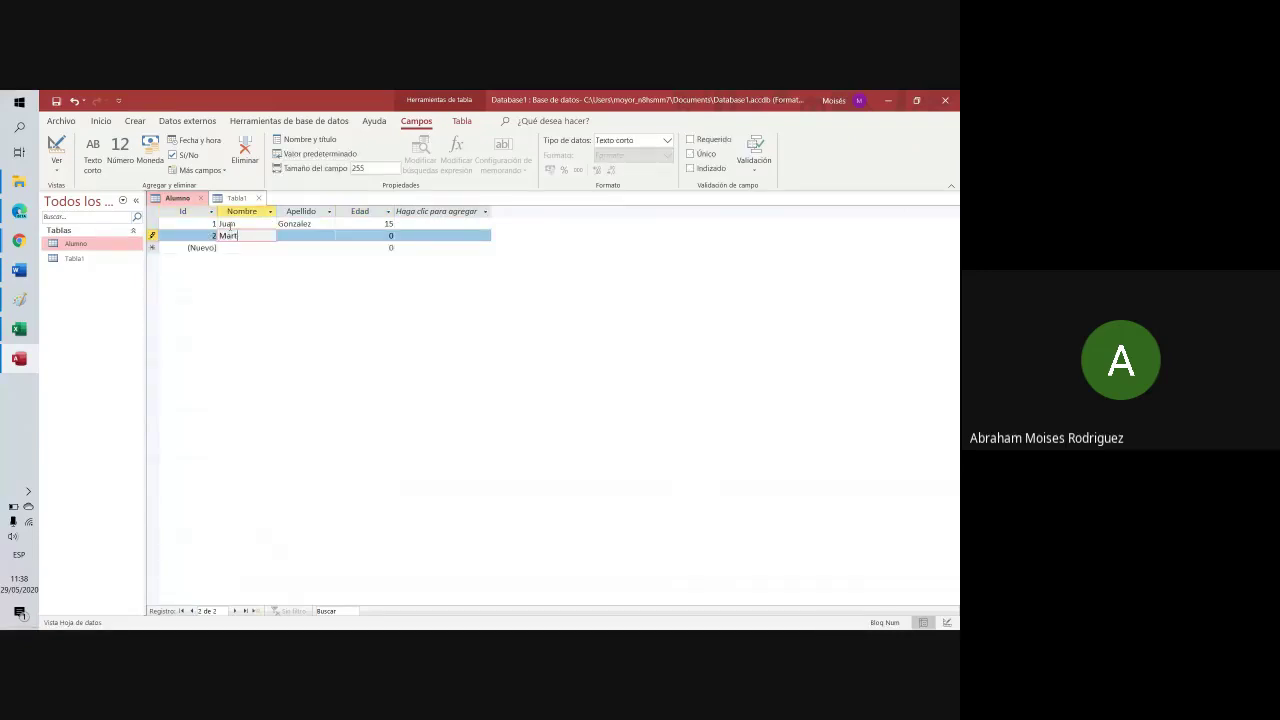
{"action": "key", "text": "Caps_Lock"}
{"action": "key", "text": "Tab"}
{"action": "type", "text": "pERE"}
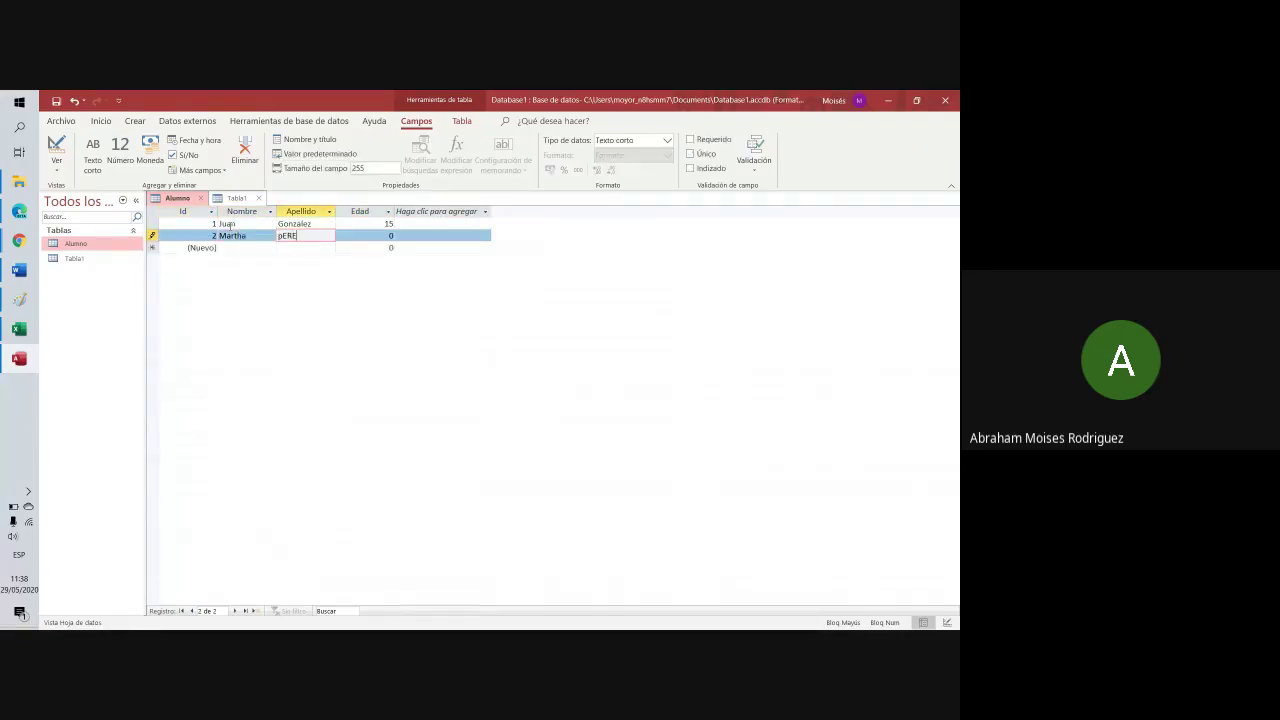
{"action": "key", "text": "BackSpace"}
{"action": "key", "text": "BackSpace"}
{"action": "key", "text": "BackSpace"}
{"action": "key", "text": "Caps_Lock"}
{"action": "key", "text": "BackSpace"}
{"action": "key", "text": "Caps_Lock"}
{"action": "type", "text": "P"}
{"action": "key", "text": "Caps_Lock"}
{"action": "type", "text": "erez"}
{"action": "key", "text": "Tab"}
{"action": "type", "text": "16"}
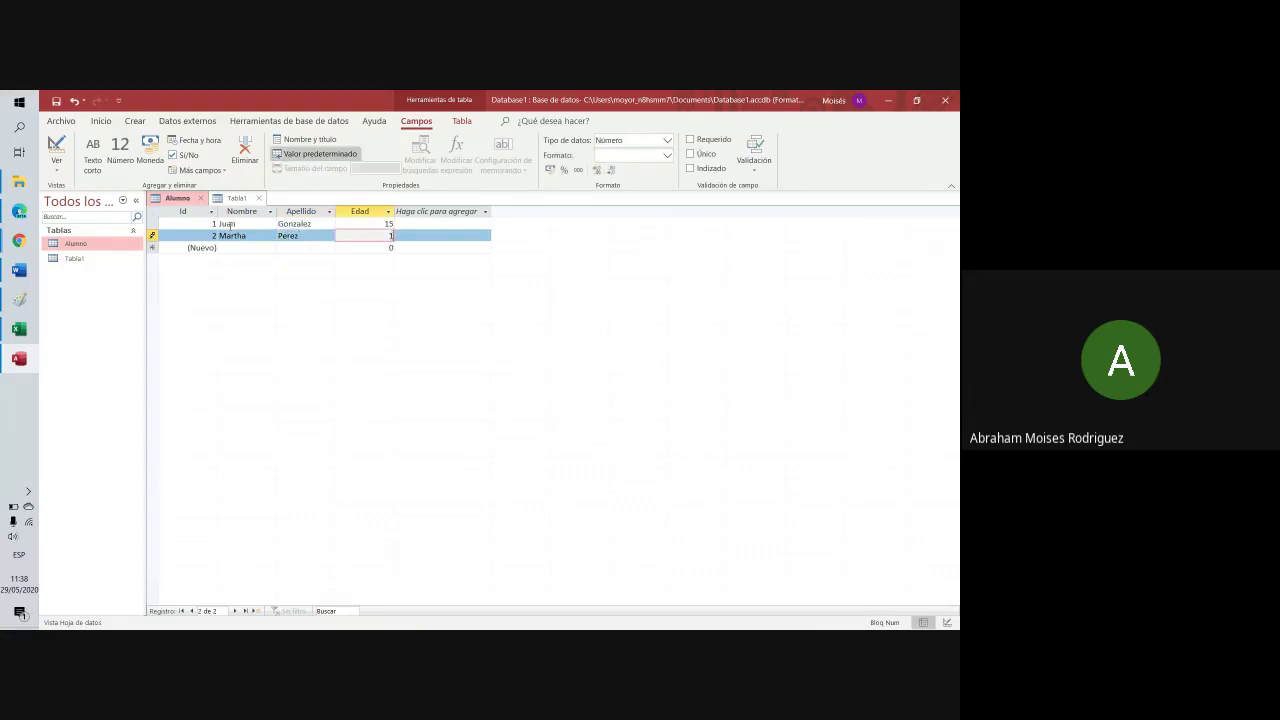
{"action": "key", "text": "Tab"}
Fill in the third Alumno record with a student's first name and surname, and set Edad to 14
{"action": "key", "text": "Tab"}
{"action": "key", "text": "Caps_Lock"}
{"action": "type", "text": "Jo"}
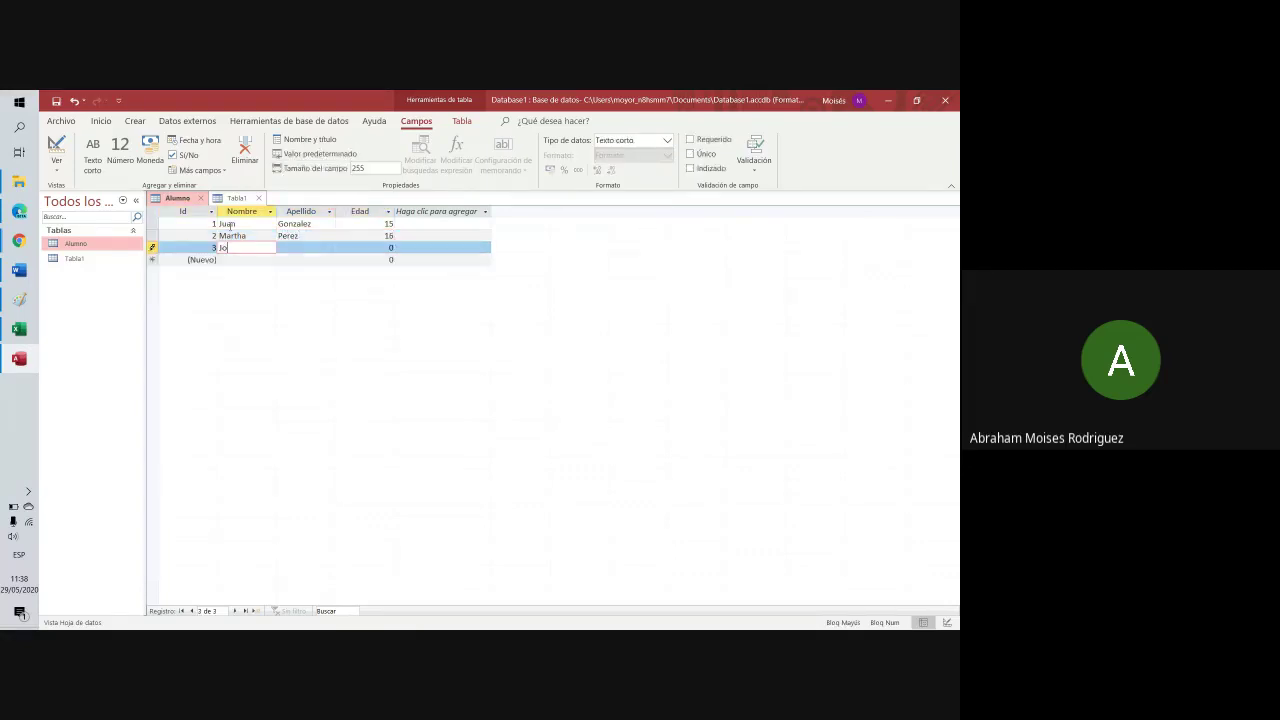
{"action": "key", "text": "Caps_Lock"}
{"action": "type", "text": "ose"}
{"action": "key", "text": "Tab"}
{"action": "key", "text": "Caps_Lock"}
{"action": "type", "text": "L"}
{"action": "key", "text": "Caps_Lock"}
{"action": "type", "text": "opez"}
{"action": "key", "text": "Tab"}
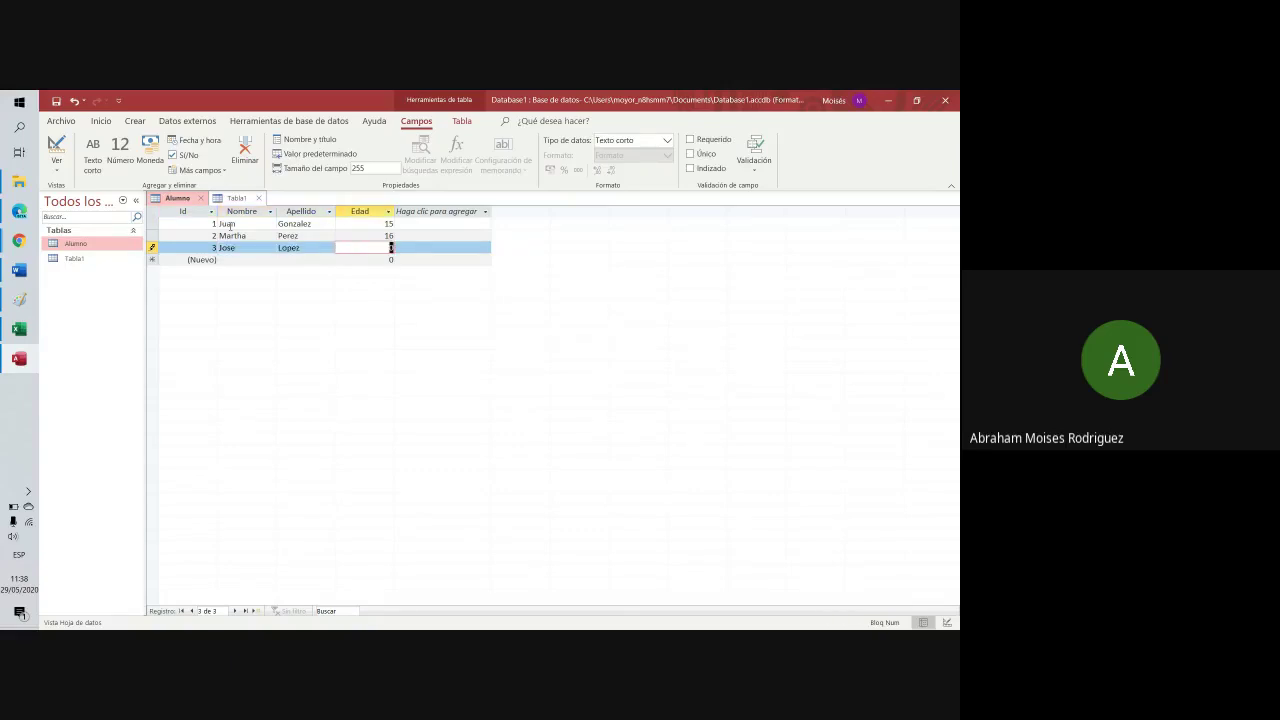
{"action": "type", "text": "14"}
{"action": "key", "text": "Tab"}
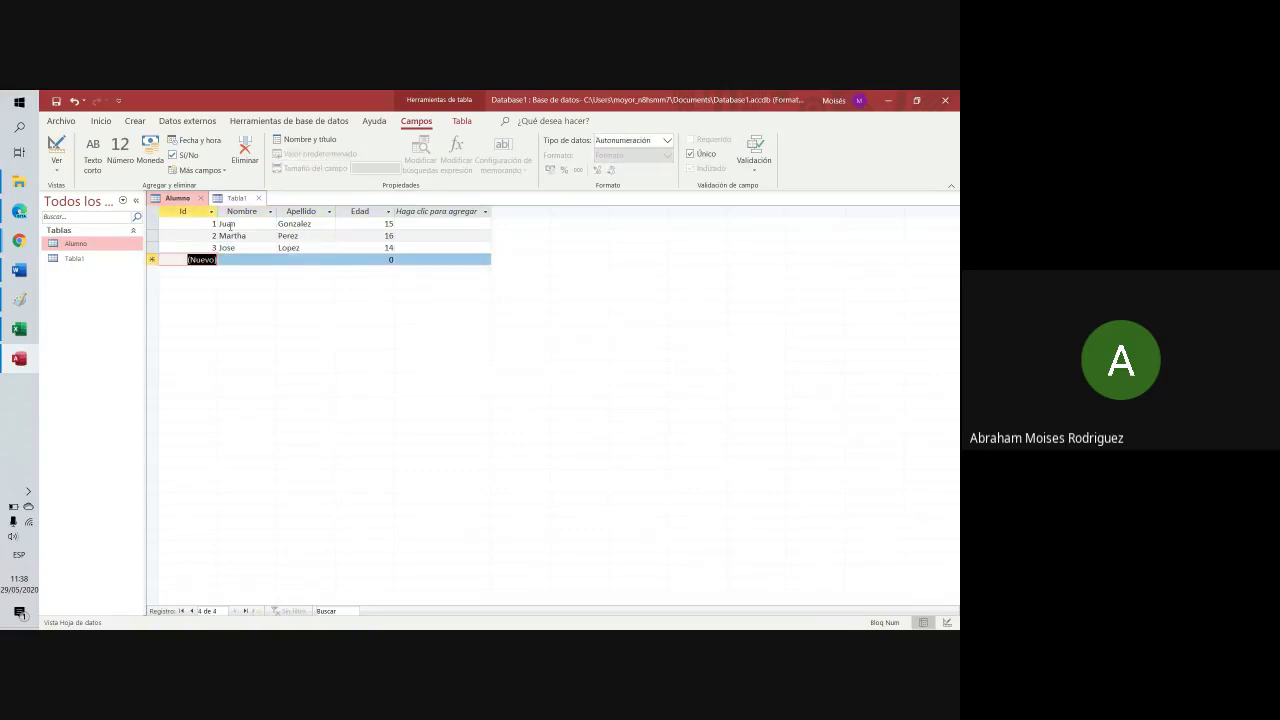
Enter the fourth student's first name and surname in the Alumno table, with Edad 14
{"action": "key", "text": "Tab"}
{"action": "key", "text": "Caps_Lock"}
{"action": "type", "text": "M"}
{"action": "key", "text": "Caps_Lock"}
{"action": "type", "text": "ario"}
{"action": "key", "text": "Tab"}
{"action": "key", "text": "Caps_Lock"}
{"action": "type", "text": "G"}
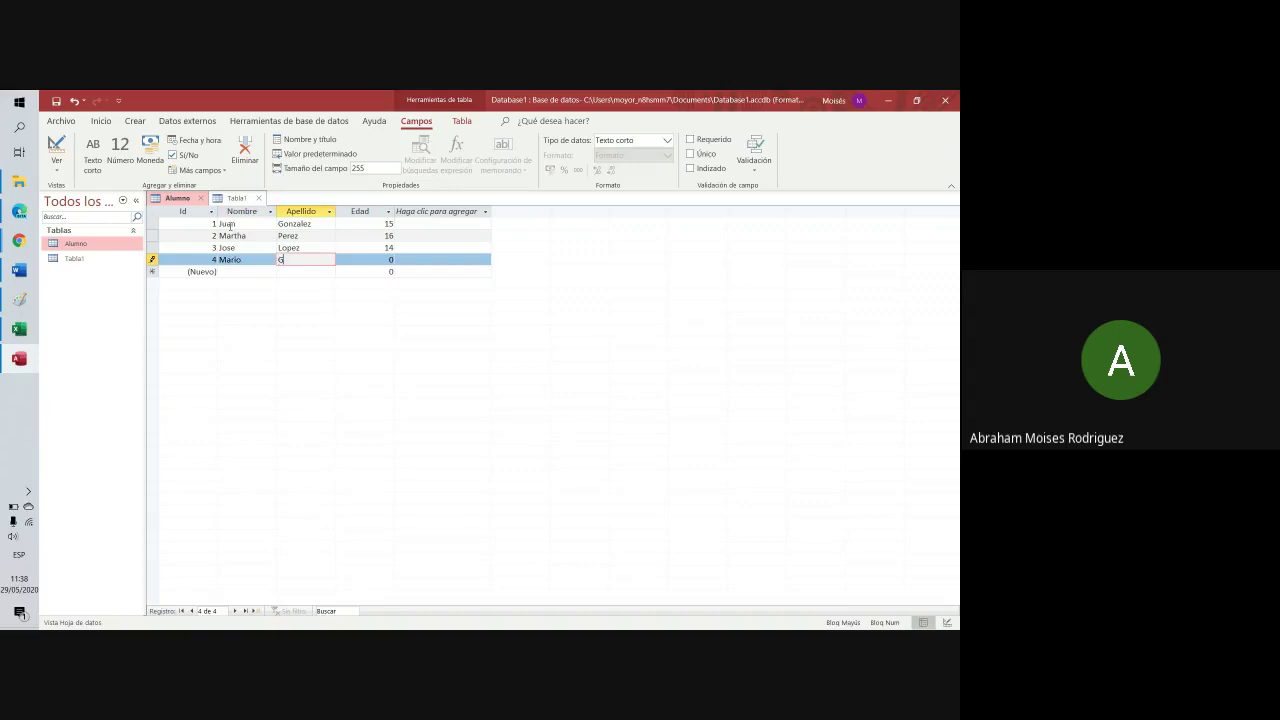
{"action": "key", "text": "Caps_Lock"}
{"action": "type", "text": "arcia"}
{"action": "key", "text": "Tab"}
{"action": "type", "text": "145"}
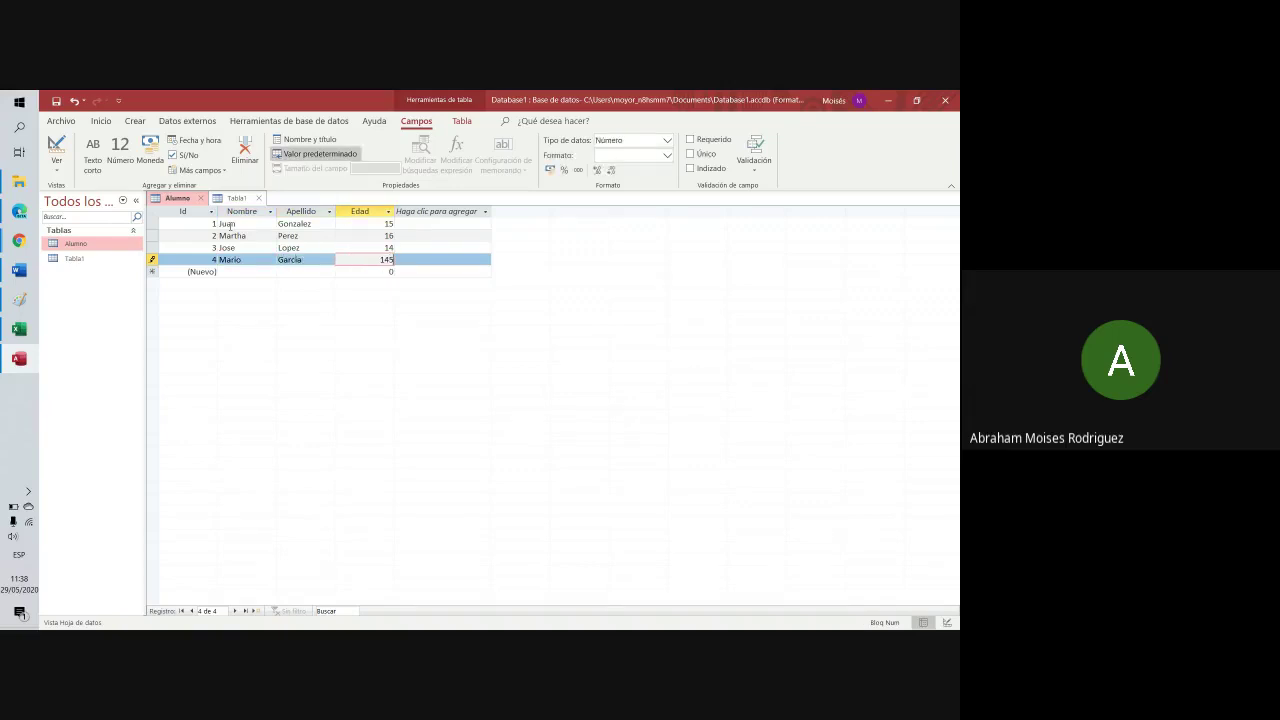
{"action": "key", "text": "BackSpace"}
{"action": "key", "text": "Tab"}
Complete the fifth Alumno record with the student's first name, surname, and Edad 19
{"action": "key", "text": "Tab"}
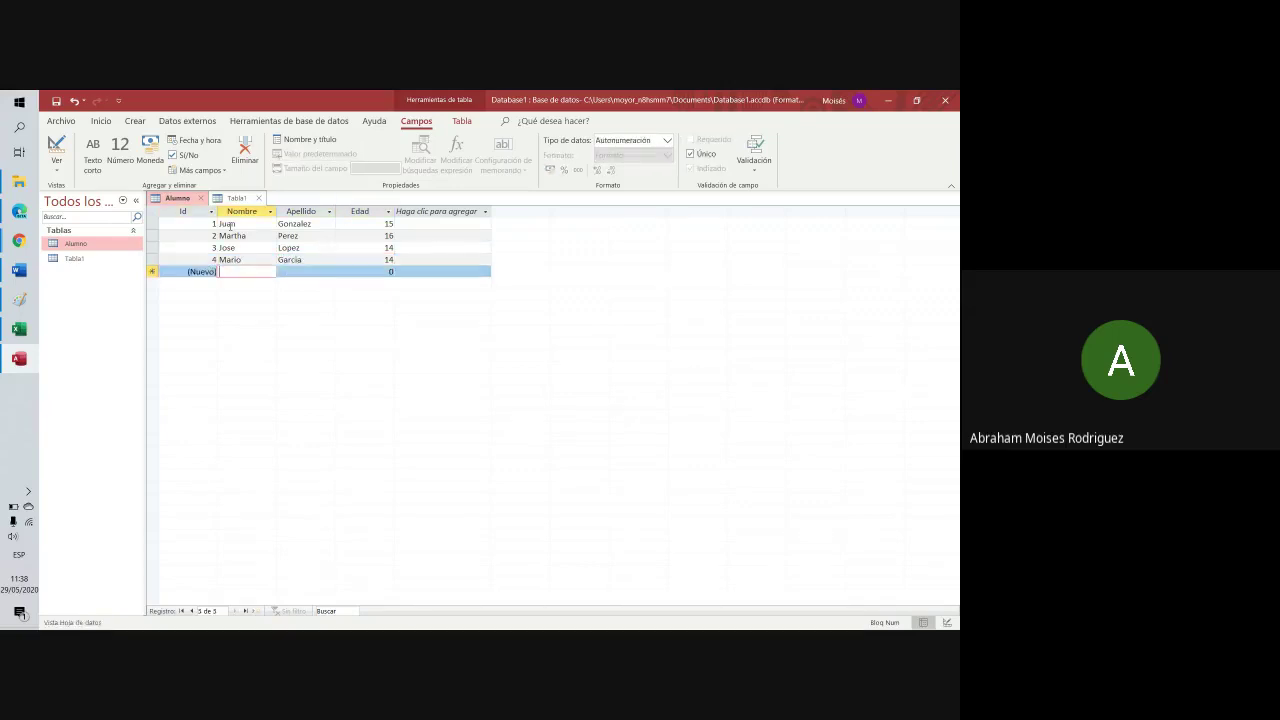
{"action": "key", "text": "Caps_Lock"}
{"action": "type", "text": "A"}
{"action": "key", "text": "Caps_Lock"}
{"action": "type", "text": "bigail"}
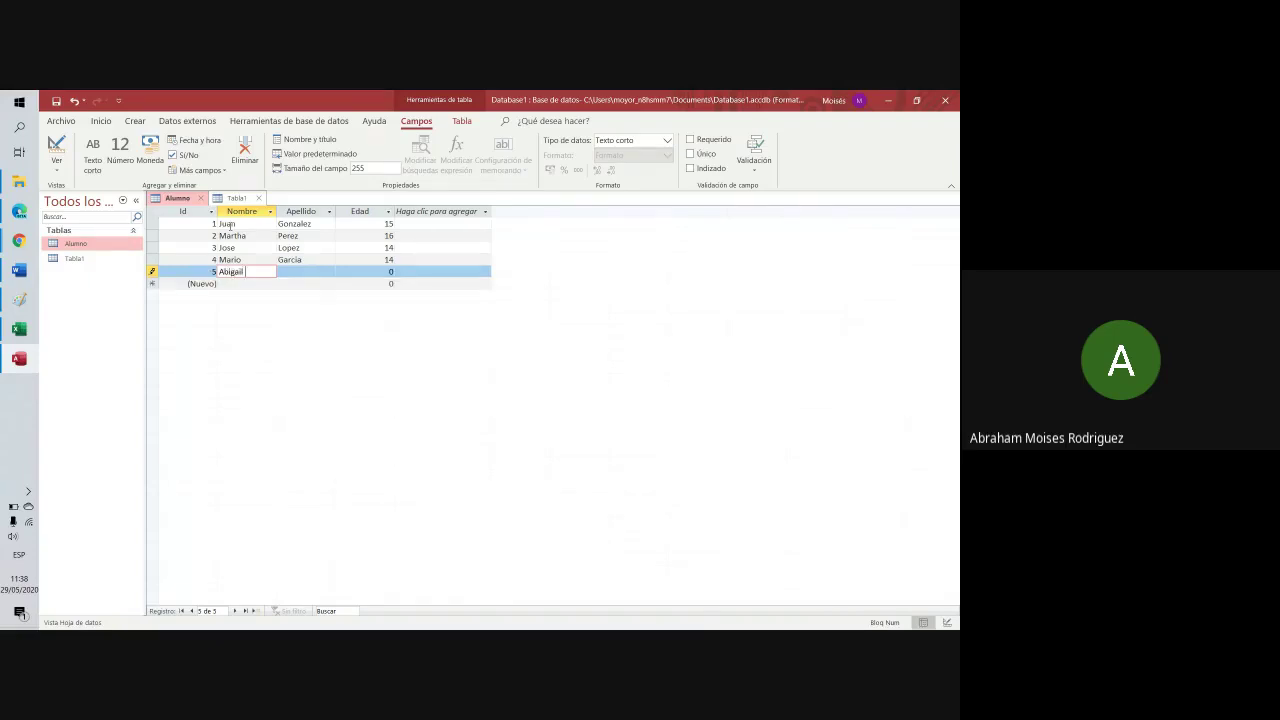
{"action": "key", "text": "Caps_Lock"}
{"action": "key", "text": "Tab"}
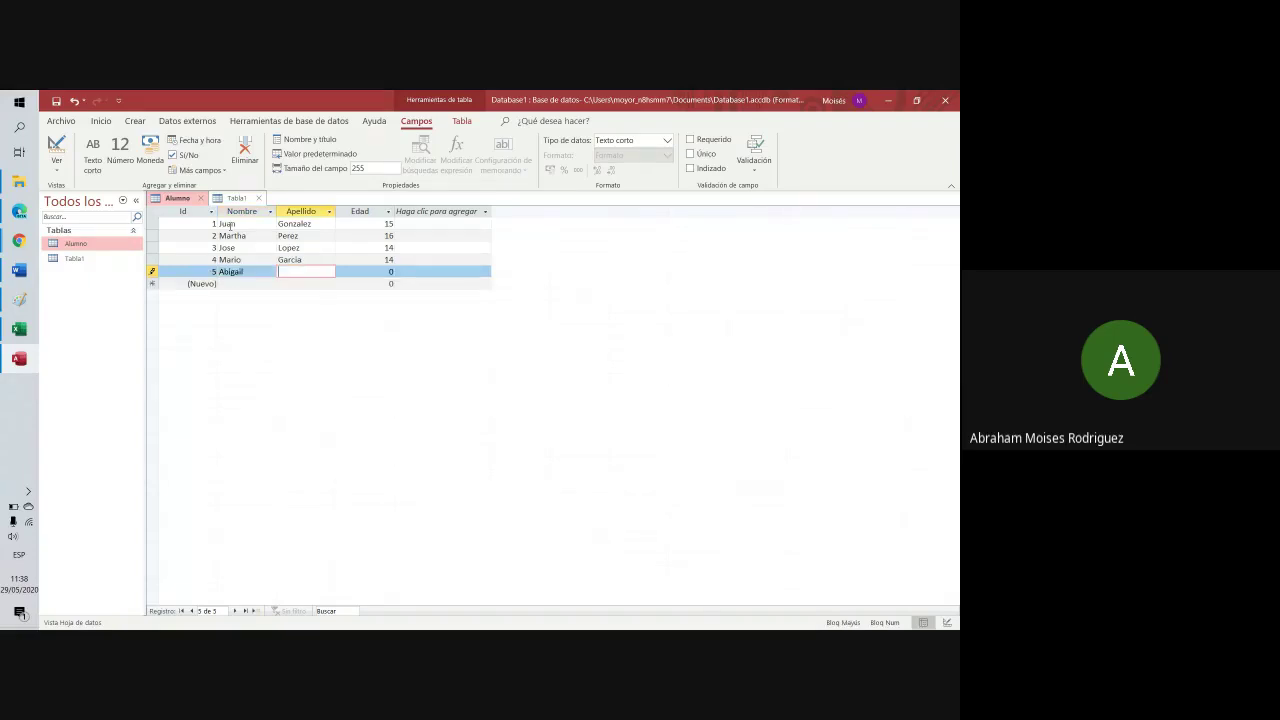
{"action": "type", "text": "M"}
{"action": "key", "text": "Caps_Lock"}
{"action": "type", "text": "arroquin"}
{"action": "key", "text": "Tab"}
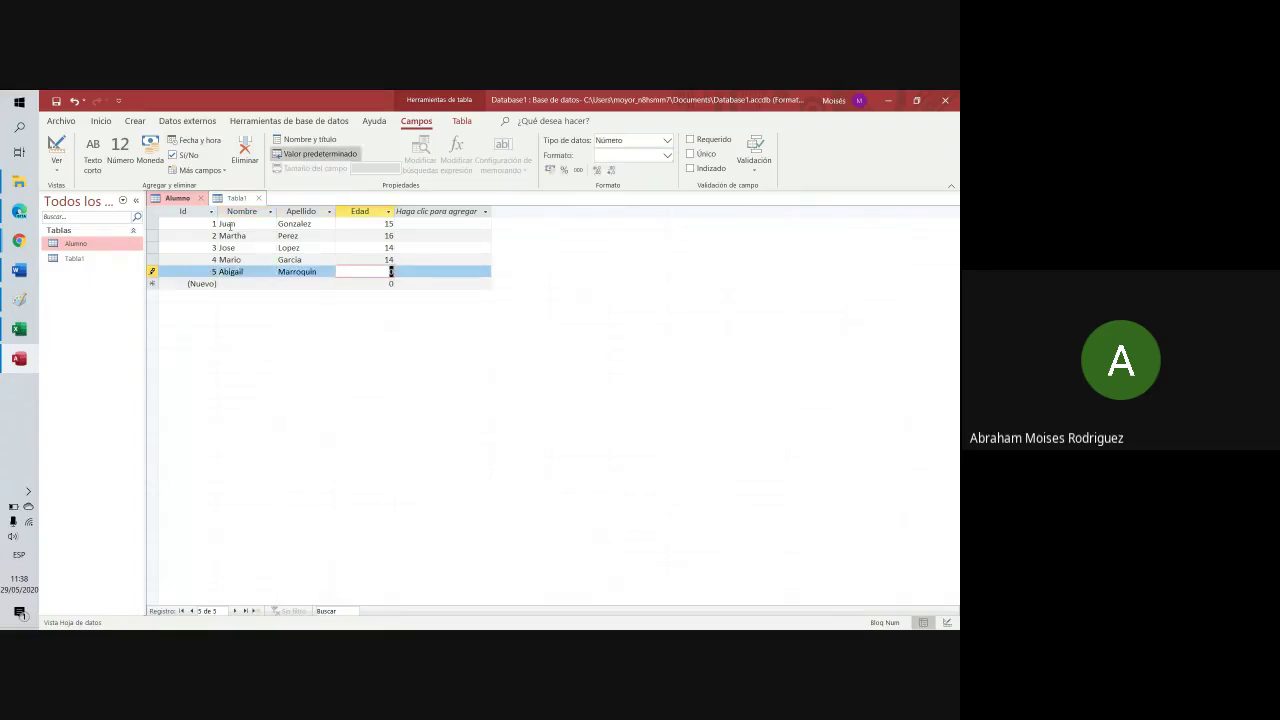
{"action": "type", "text": "19"}
{"action": "key", "text": "Tab"}
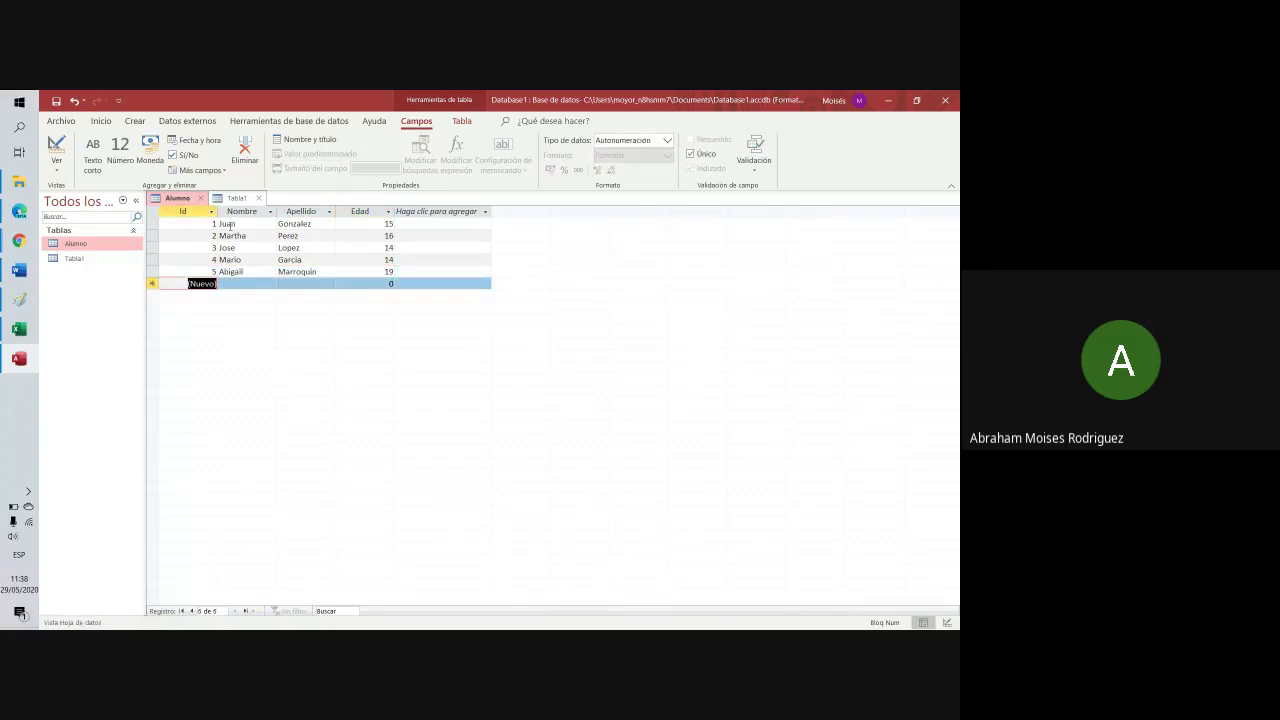
Switch to Excel and number the five records 1 to 5 in the Id column (A2:A6) of the Alumno sheet
{"action": "left_click", "coordinate": [19, 329]}
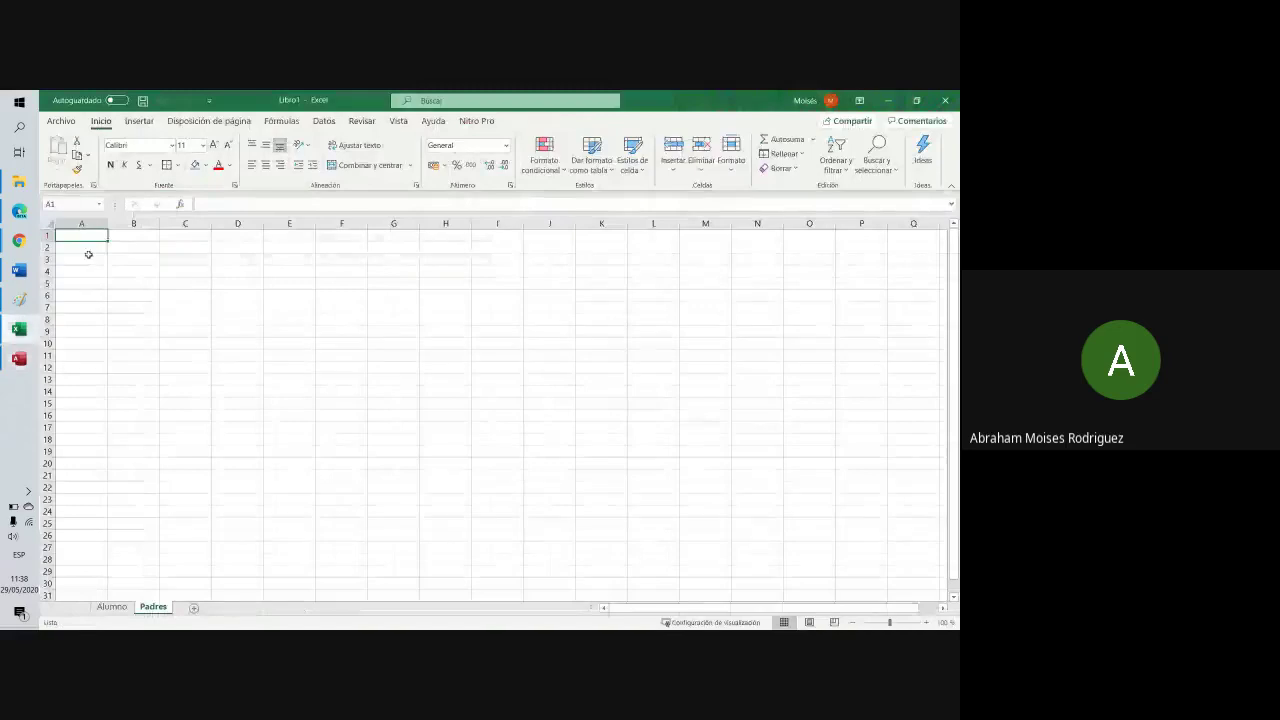
{"action": "left_click", "coordinate": [112, 607]}
{"action": "left_click", "coordinate": [89, 251]}
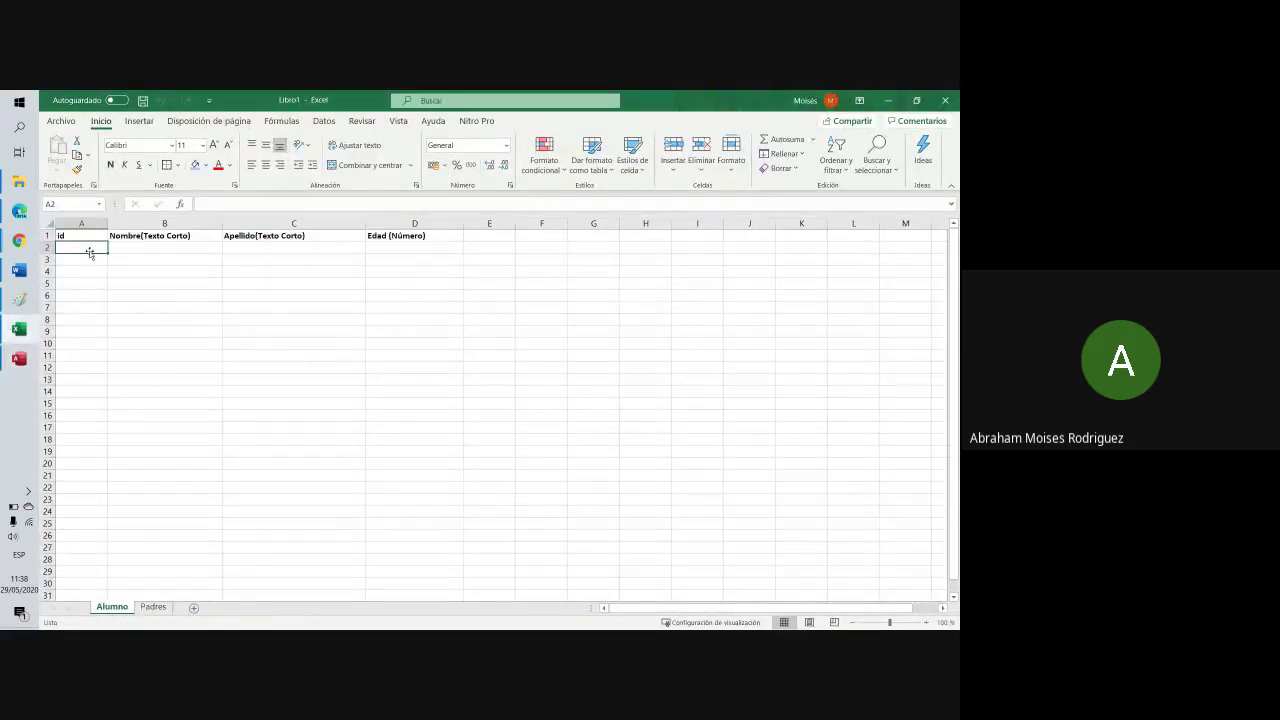
{"action": "type", "text": "1"}
{"action": "key", "text": "Return"}
{"action": "type", "text": "2"}
{"action": "key", "text": "Return"}
{"action": "type", "text": "3"}
{"action": "key", "text": "Tab"}
{"action": "key", "text": "Down"}
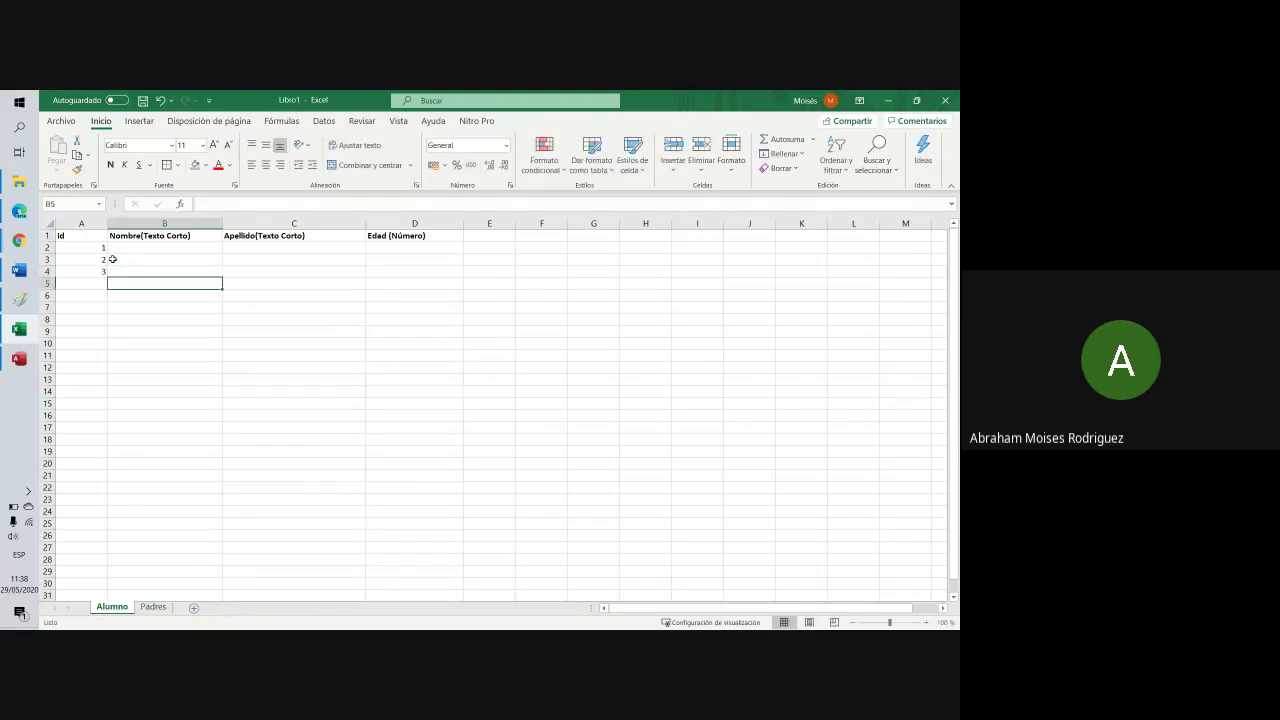
{"action": "key", "text": "Left"}
{"action": "type", "text": "4"}
{"action": "key", "text": "Return"}
{"action": "type", "text": "5"}
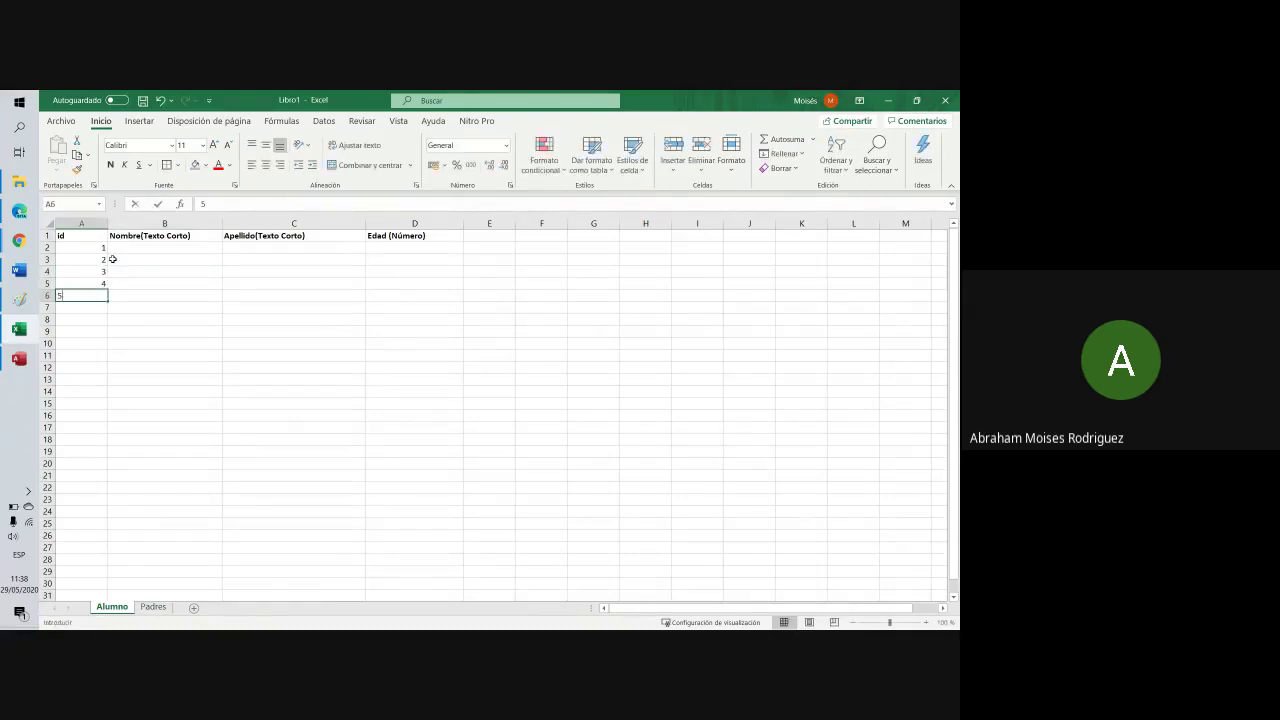
{"action": "key", "text": "Tab"}
Fill in the record with Id 1 in row 2 with a student's first name, surname, and age 10
{"action": "key", "text": "Up"}
{"action": "key", "text": "Up"}
{"action": "key", "text": "Up"}
{"action": "key", "text": "Up"}
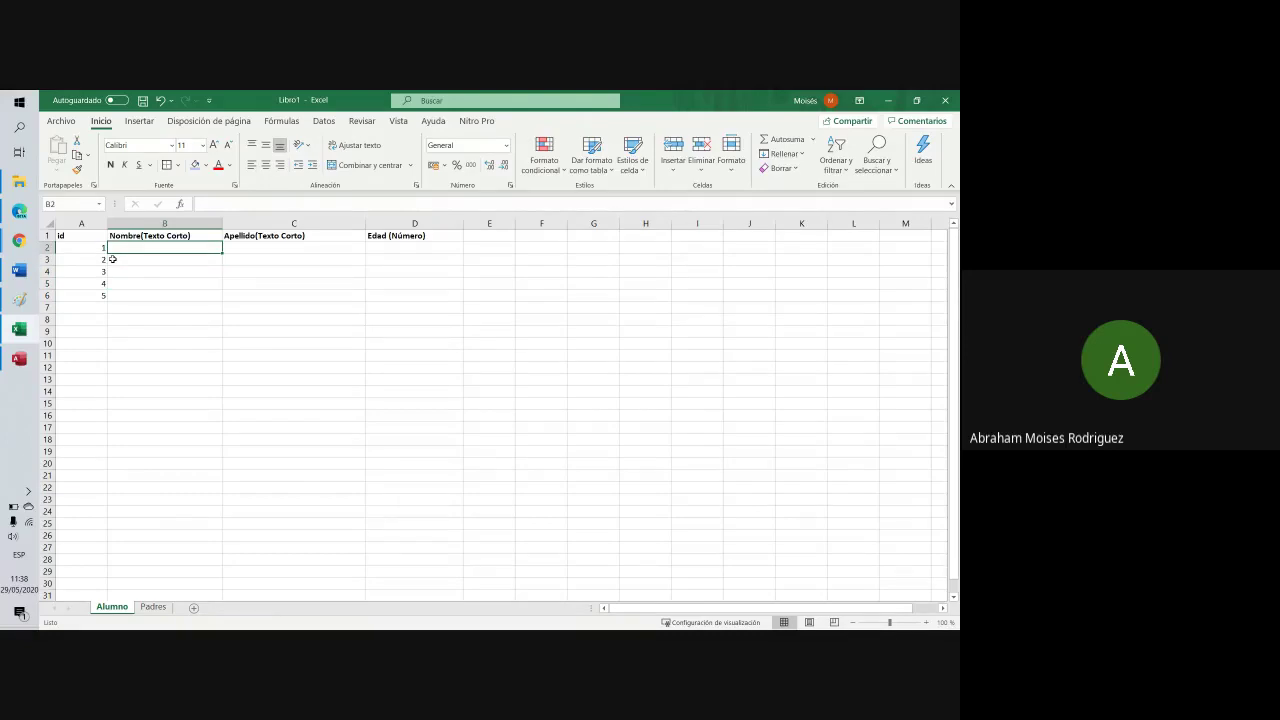
{"action": "type", "text": "Jose"}
{"action": "key", "text": "Tab"}
{"action": "type", "text": "Pere"}
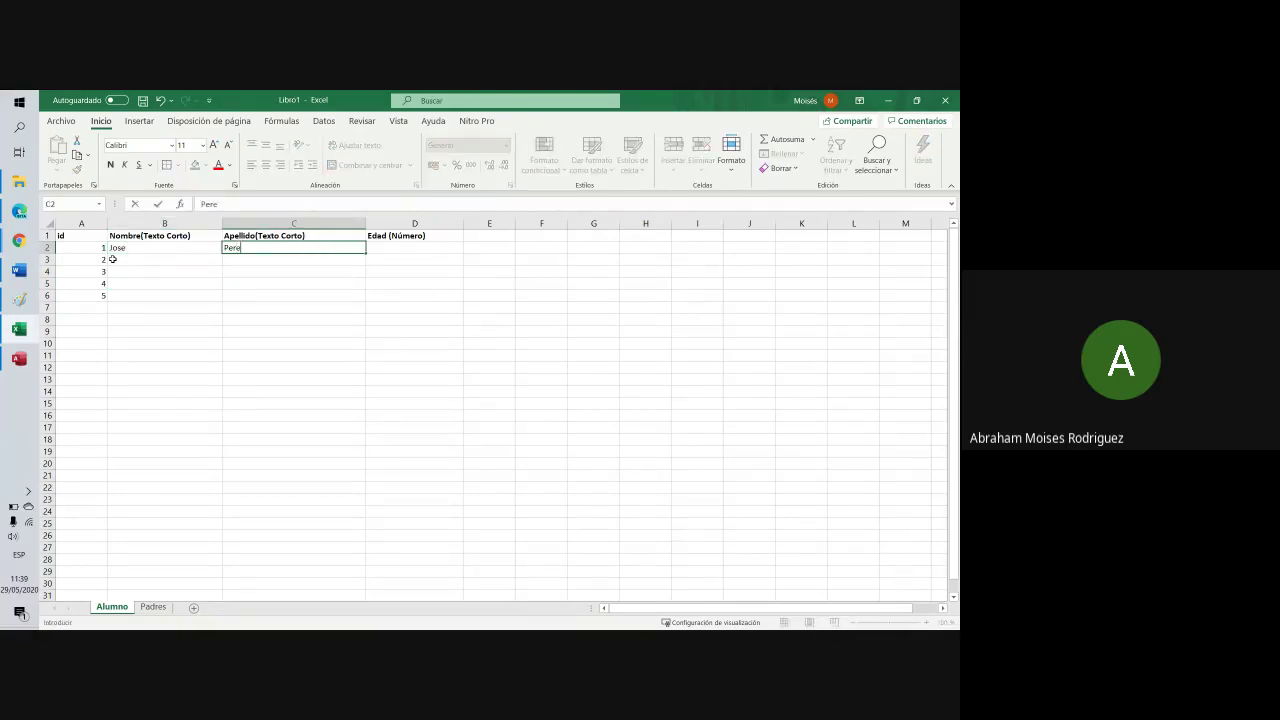
{"action": "type", "text": "z"}
{"action": "key", "text": "Tab"}
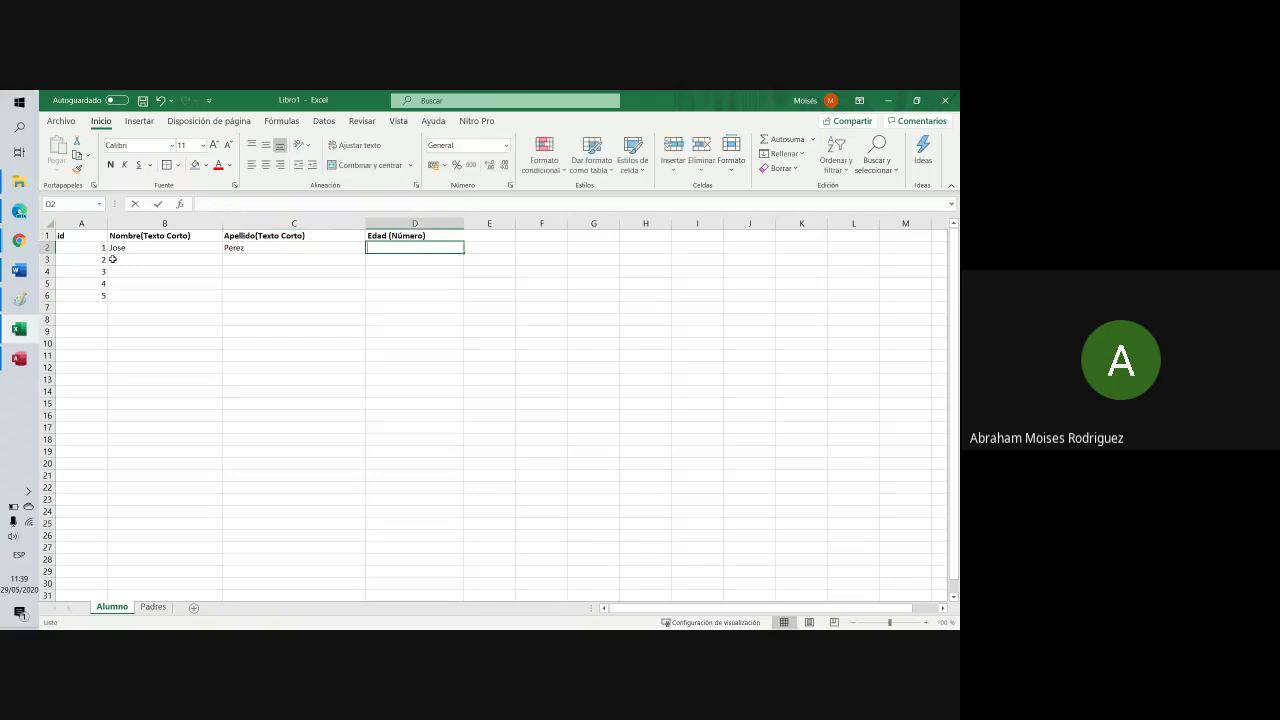
{"action": "type", "text": "10"}
{"action": "key", "text": "Return"}
Enter the student's first name and surname for Id 2 in B3:C3, capitalizing only the surname's first letter
{"action": "type", "text": "Ma"}
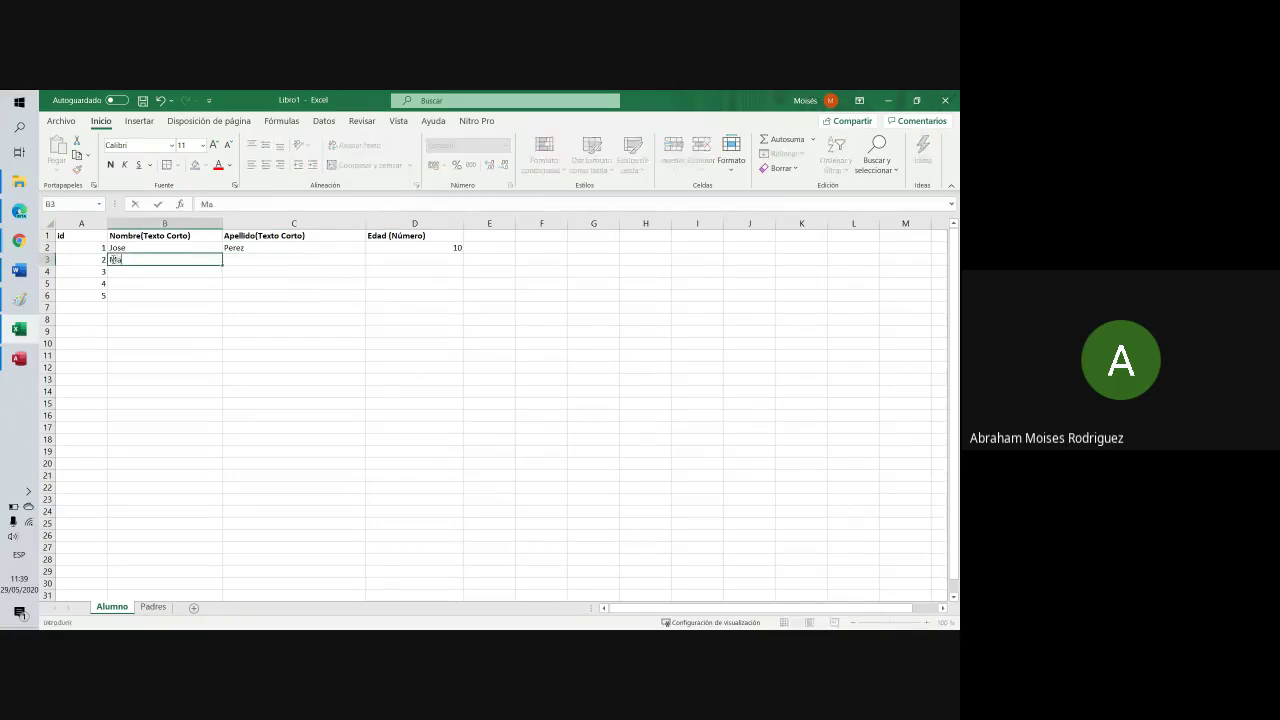
{"action": "type", "text": "rtha"}
{"action": "key", "text": "Tab"}
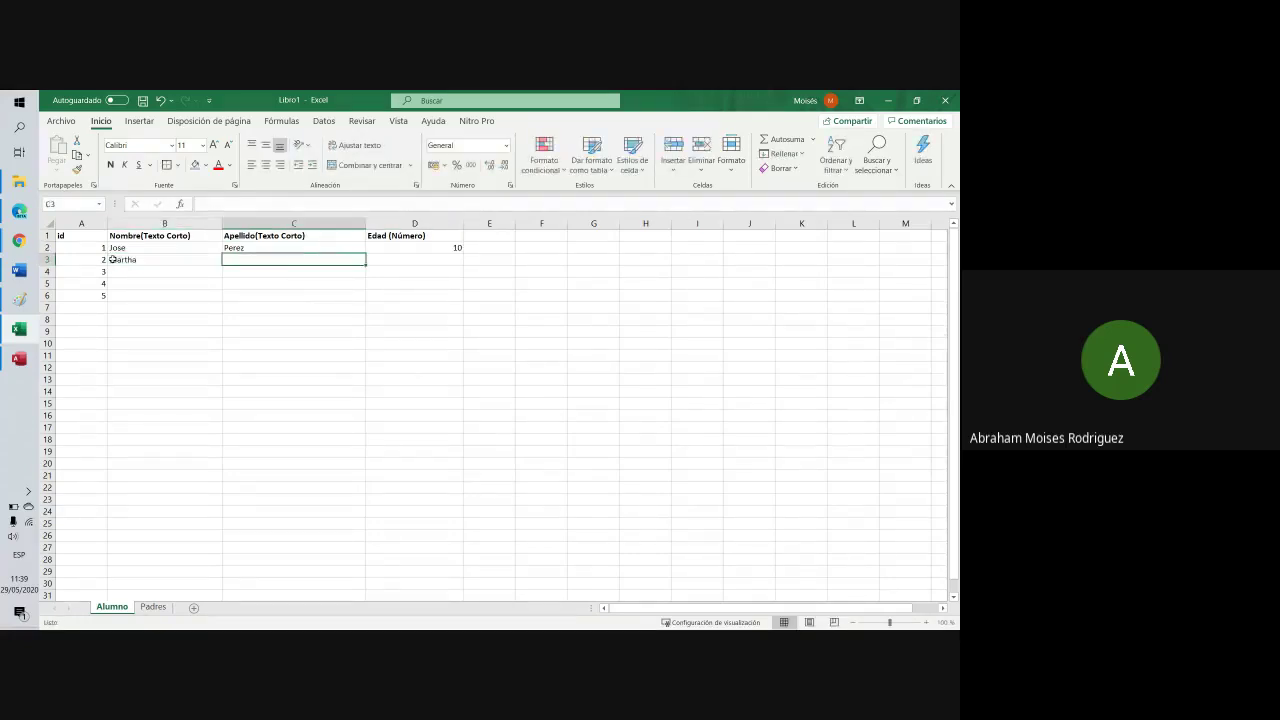
{"action": "type", "text": "G"}
{"action": "key", "text": "Tab"}
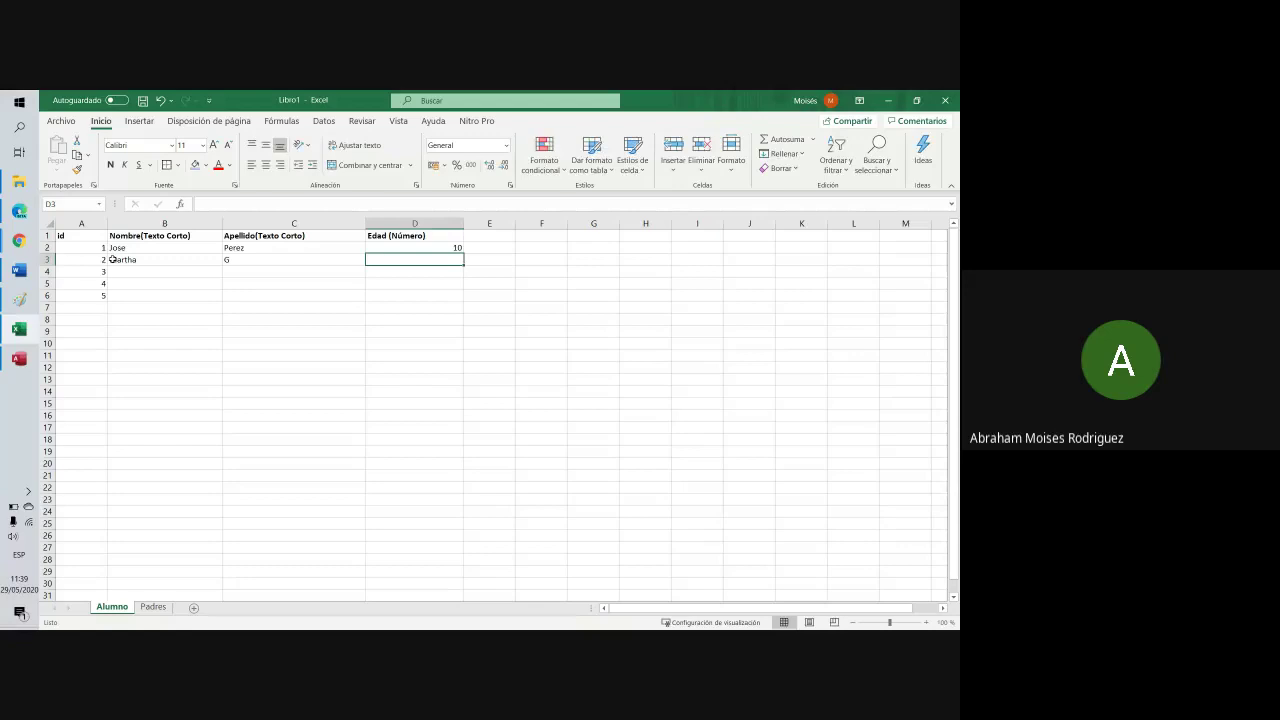
{"action": "double_click", "coordinate": [253, 259]}
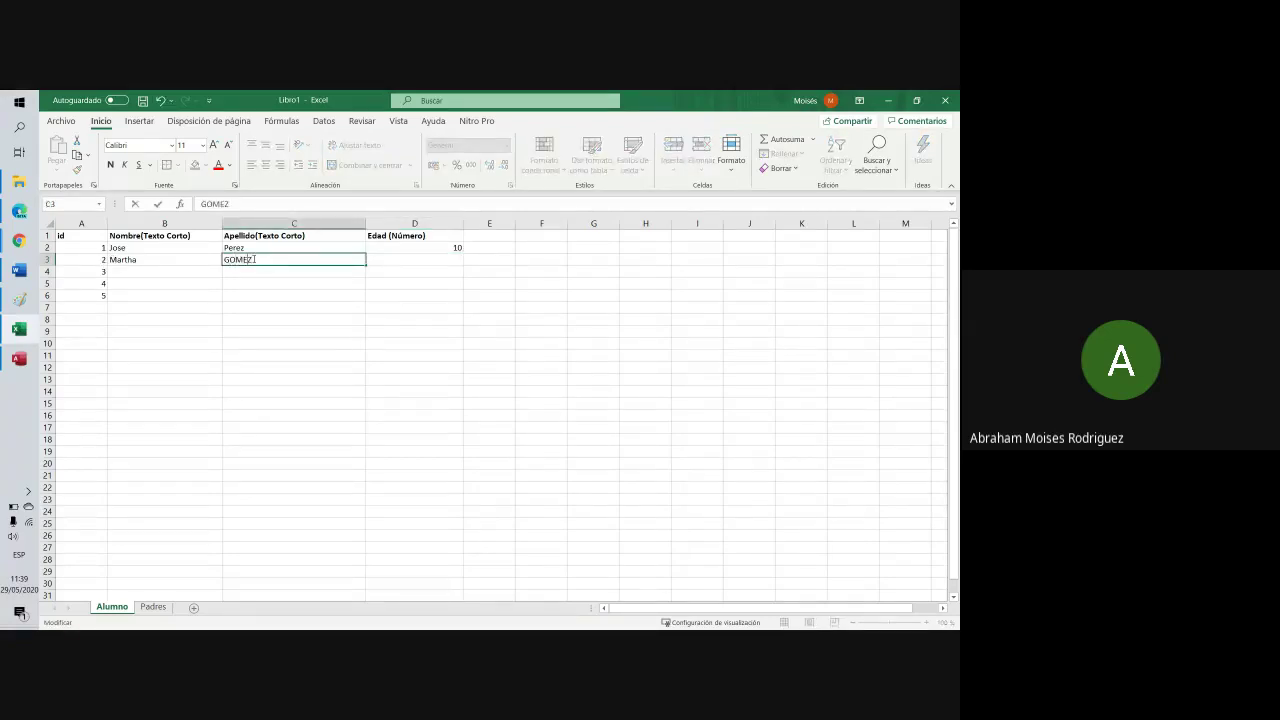
{"action": "key", "text": "BackSpace"}
{"action": "key", "text": "BackSpace"}
{"action": "key", "text": "BackSpace"}
{"action": "key", "text": "BackSpace"}
{"action": "type", "text": "omez"}
{"action": "key", "text": "Tab"}
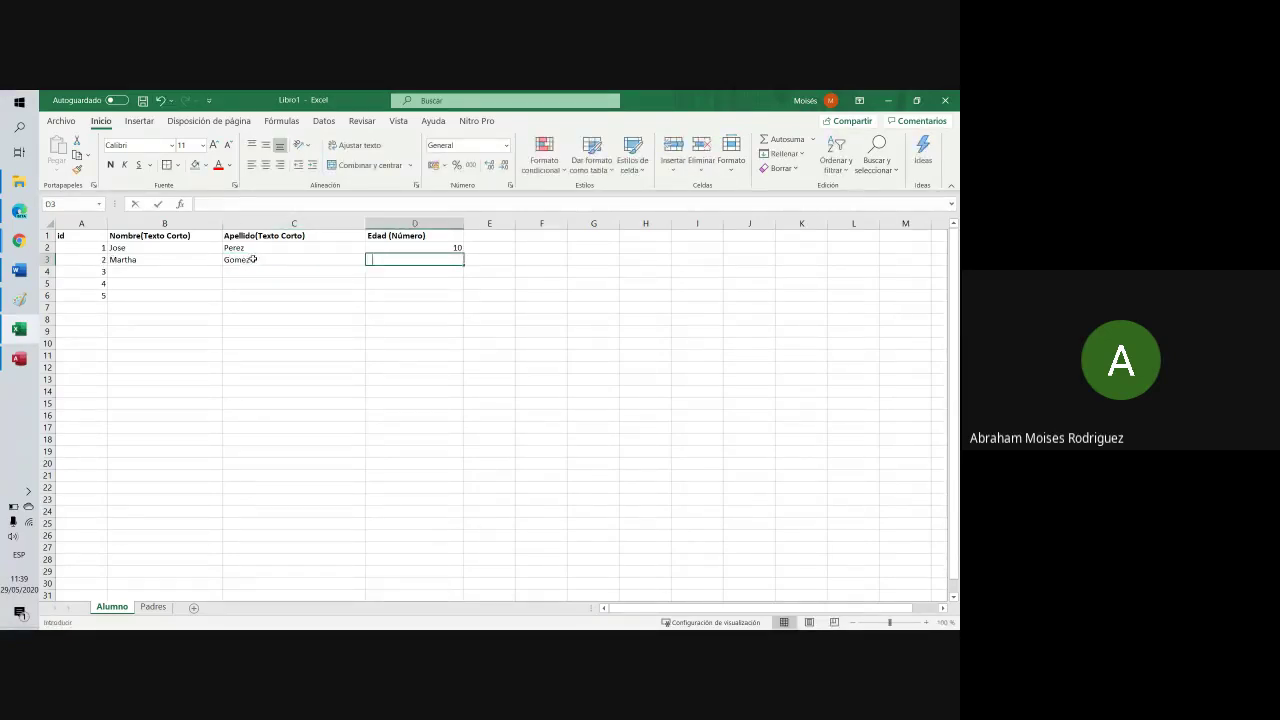
Set the Edad of the record with Id 2 to 14 in D3
{"action": "type", "text": "14"}
{"action": "key", "text": "Tab"}
{"action": "key", "text": "Tab"}
{"action": "key", "text": "Tab"}
{"action": "key", "text": "Tab"}
{"action": "key", "text": "Tab"}
{"action": "key", "text": "Tab"}
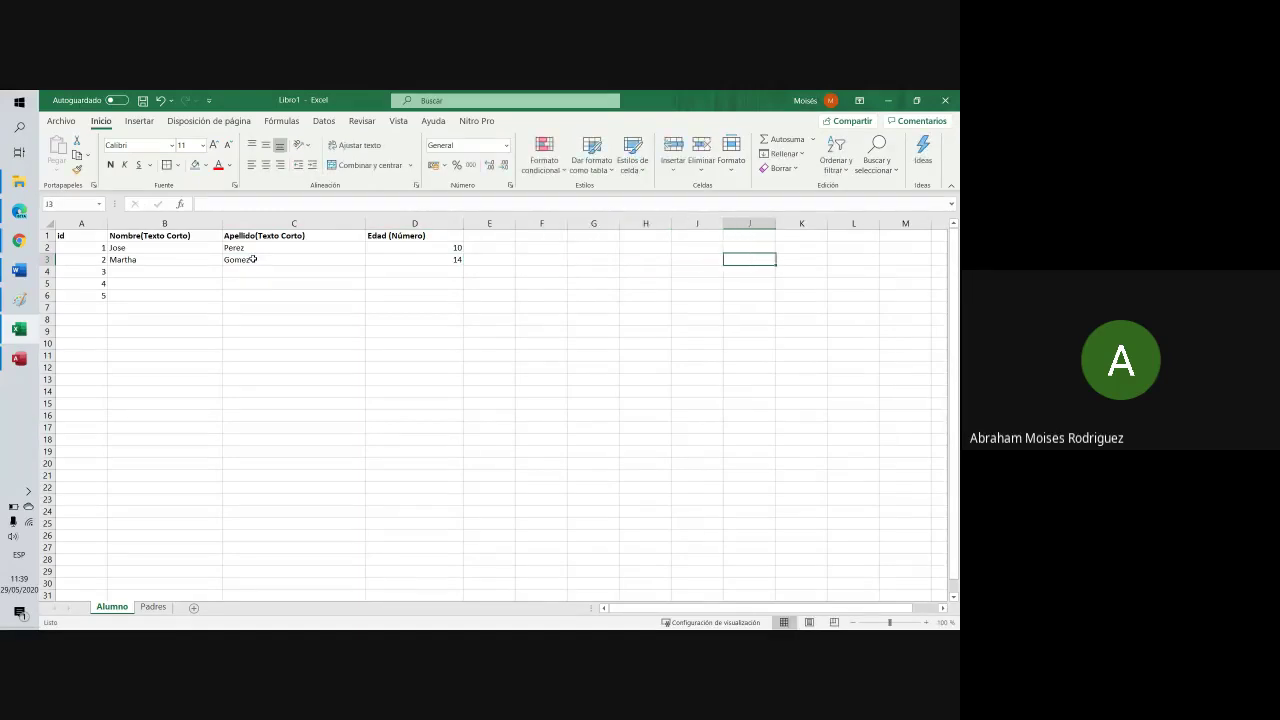
Fill in the record with Id 3 in row 4 with a student's first name, surname, and age 14
{"action": "left_click", "coordinate": [147, 269]}
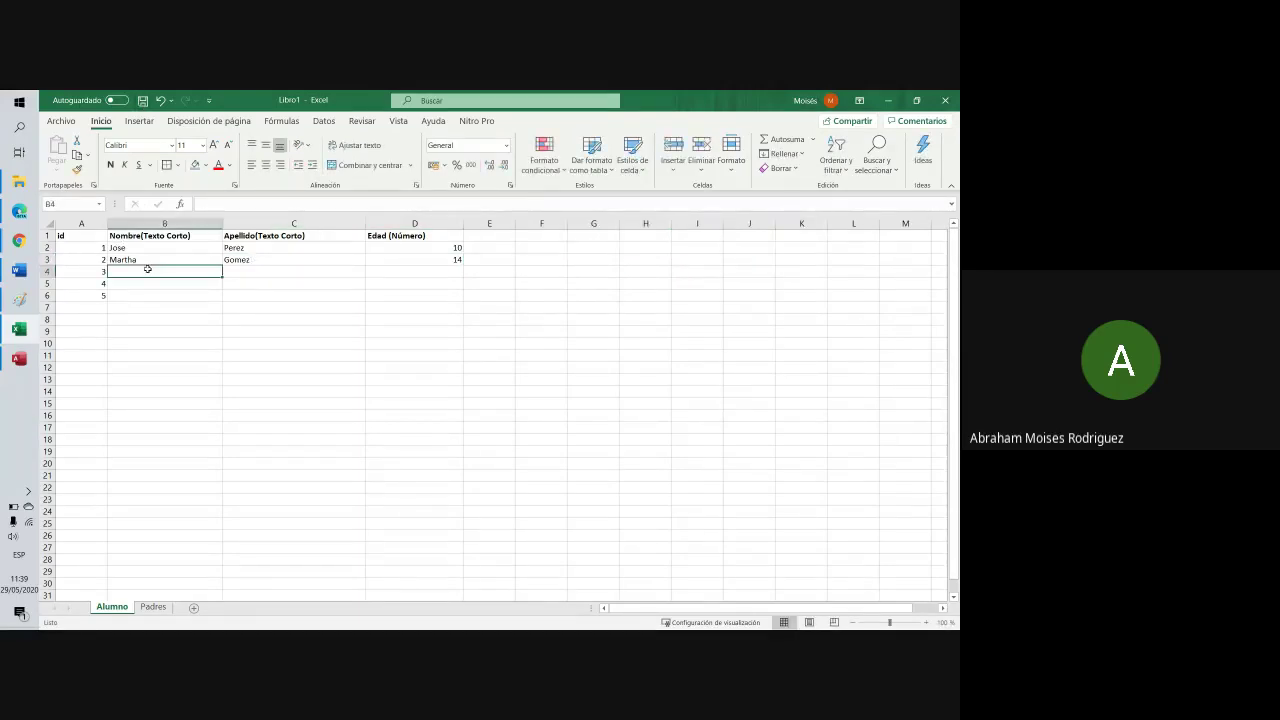
{"action": "type", "text": "Angel"}
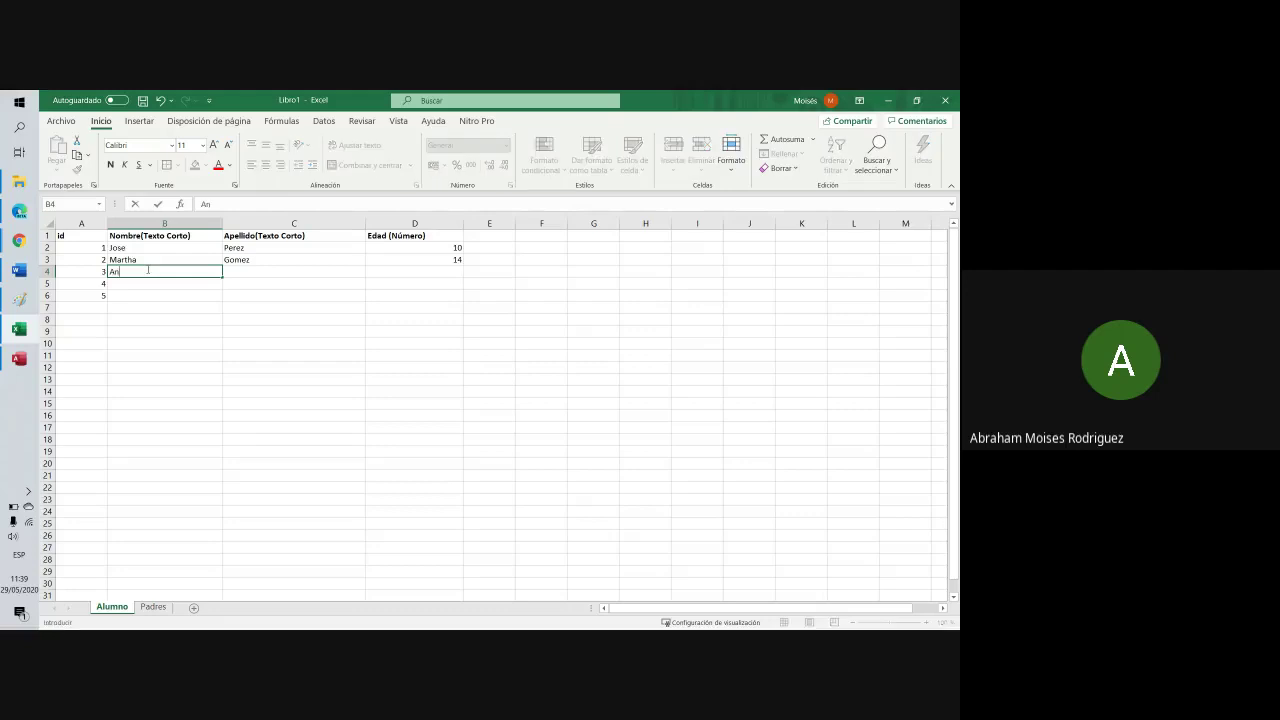
{"action": "key", "text": "Tab"}
{"action": "type", "text": "Martinez"}
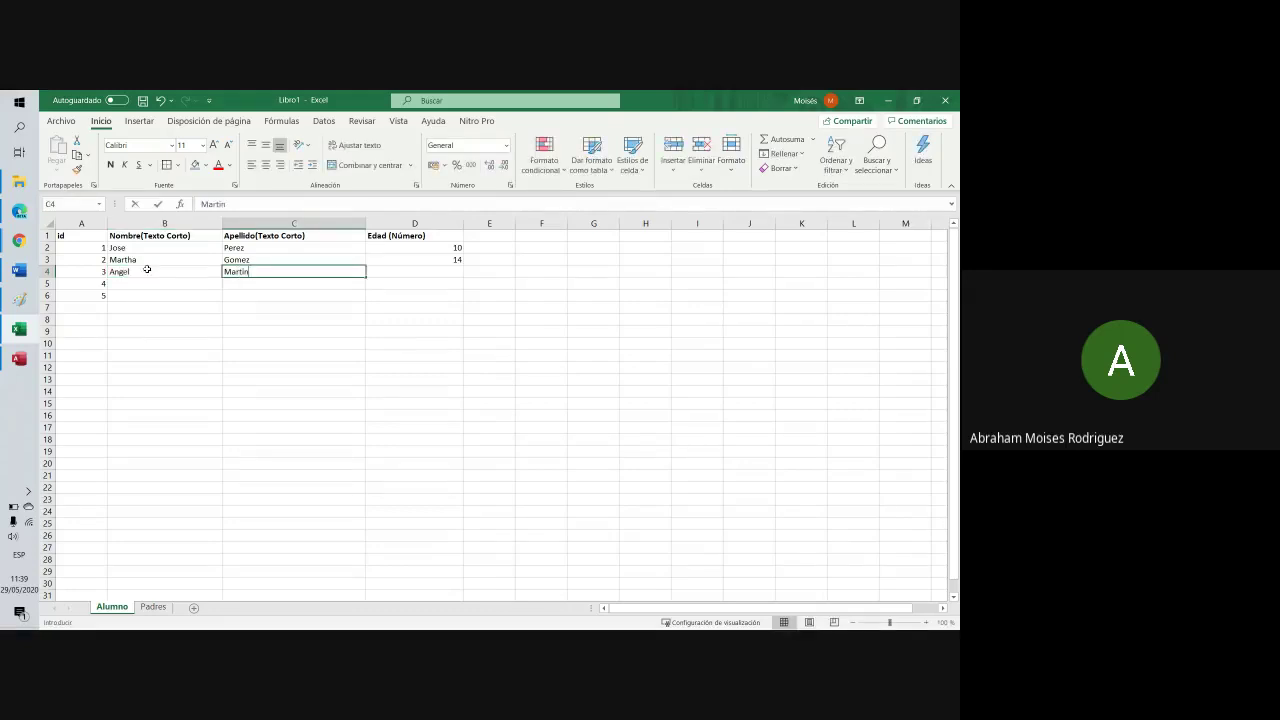
{"action": "key", "text": "Tab"}
{"action": "type", "text": "14"}
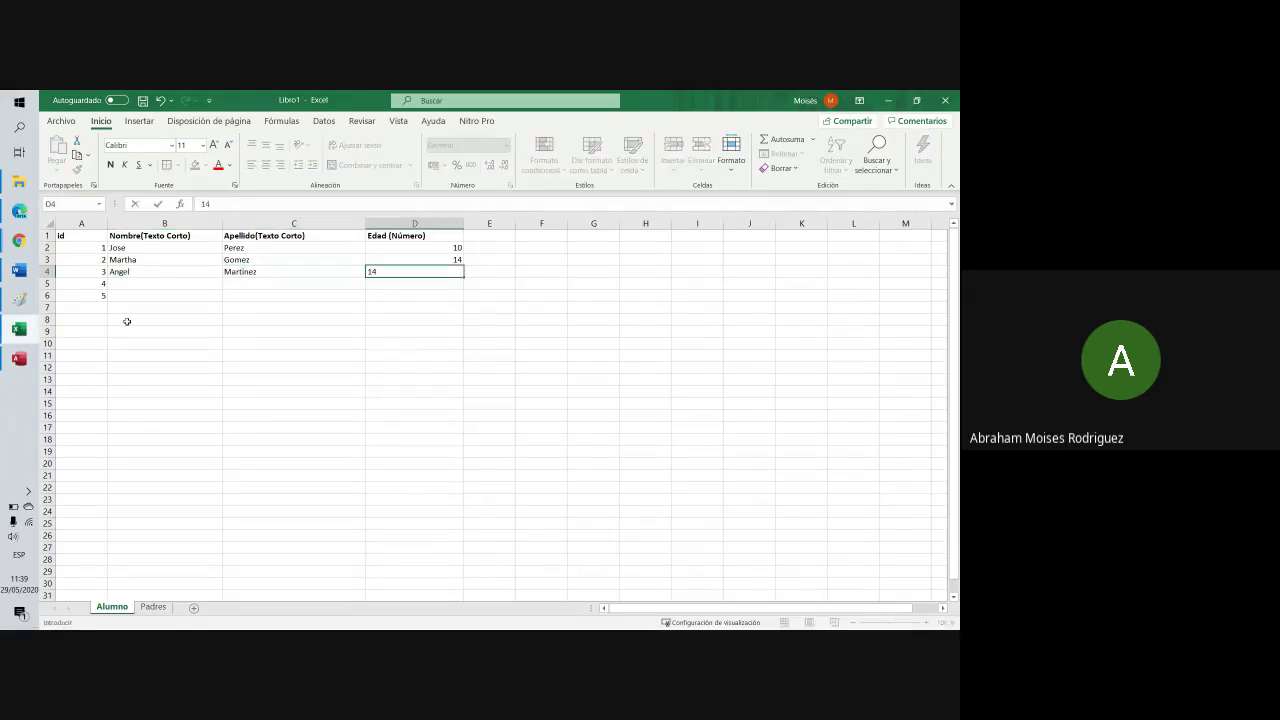
{"action": "key", "text": "Return"}
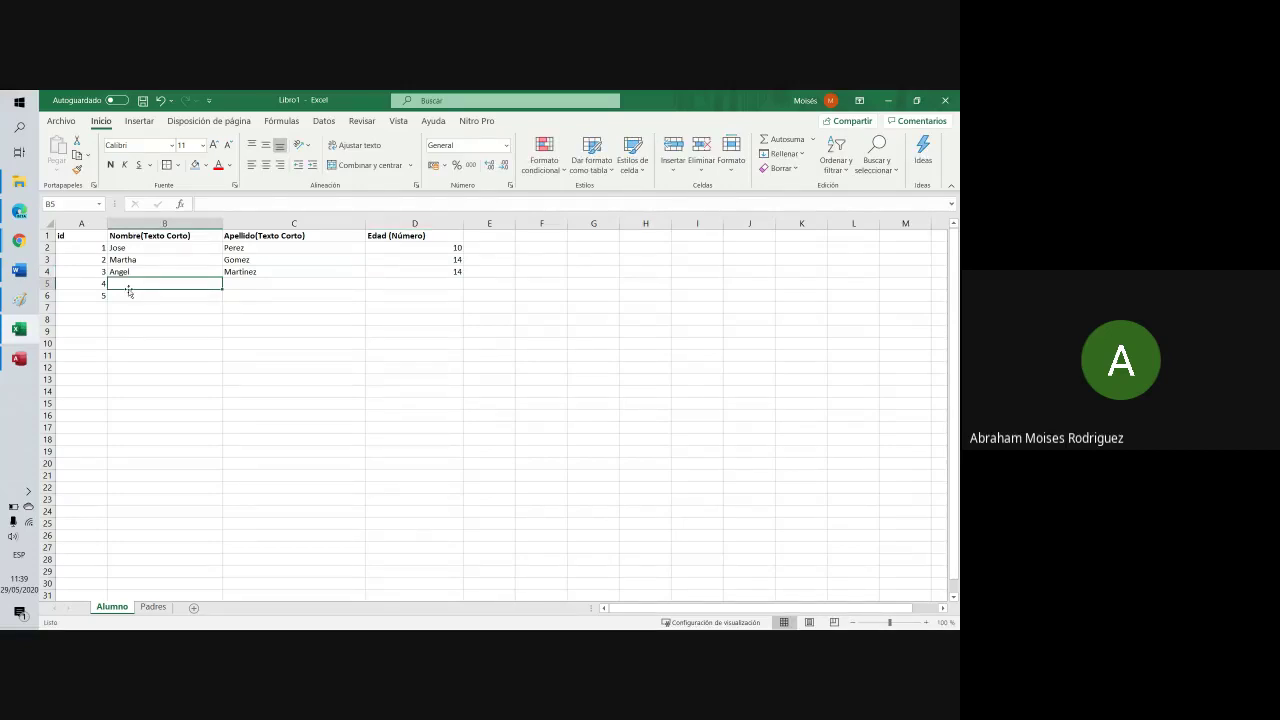
Fill in the record with Id 4 in row 5 with a student's first name, surname, and age 16
{"action": "type", "text": "Luis"}
{"action": "key", "text": "Tab"}
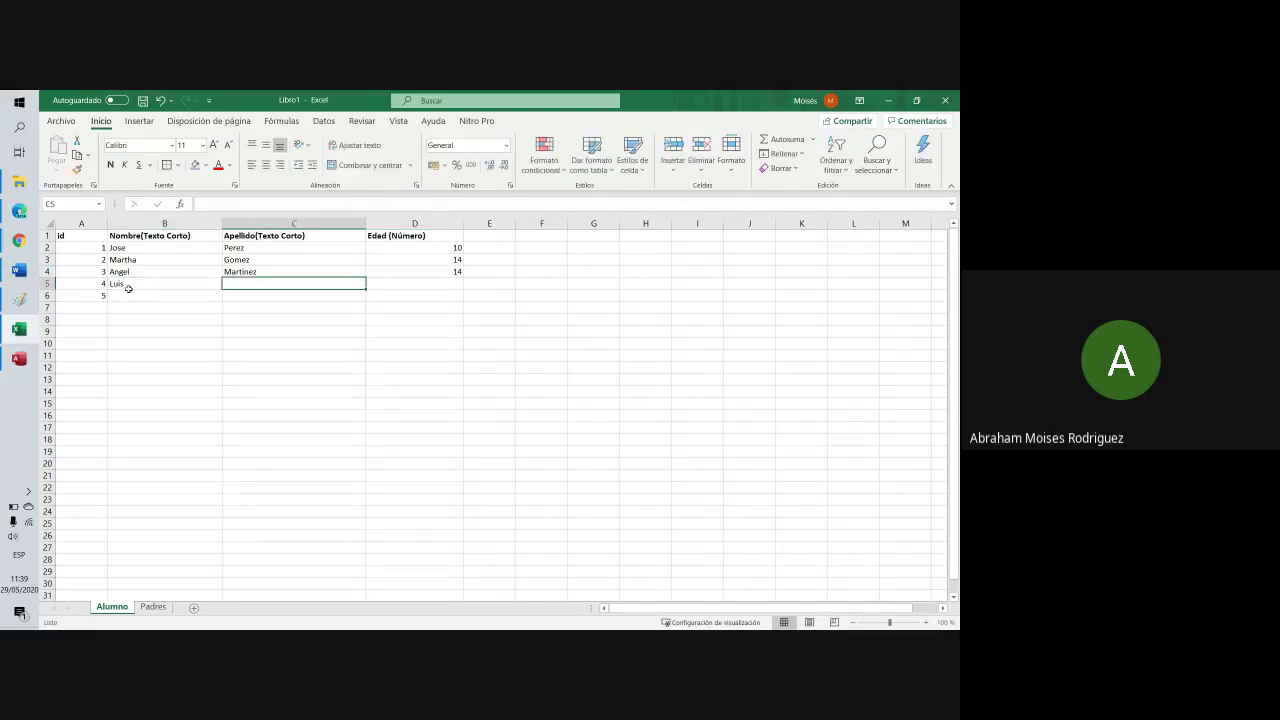
{"action": "type", "text": "Fuentes"}
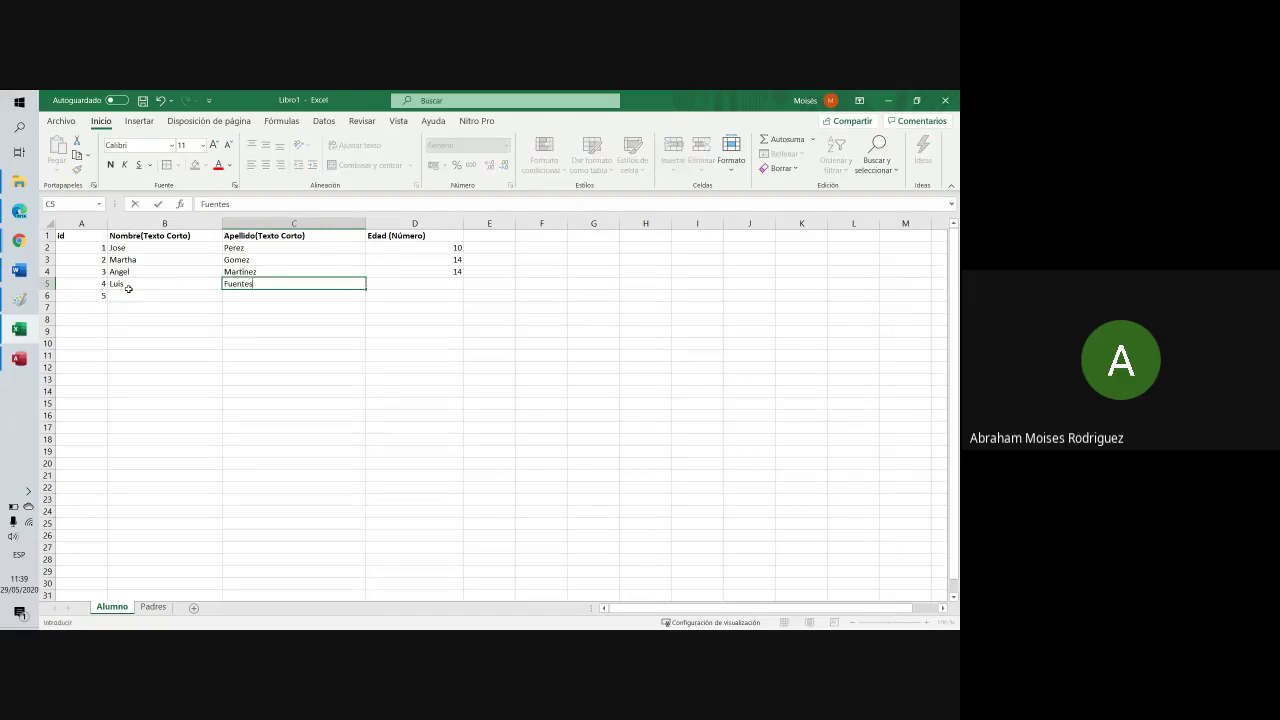
{"action": "key", "text": "Tab"}
{"action": "type", "text": "16"}
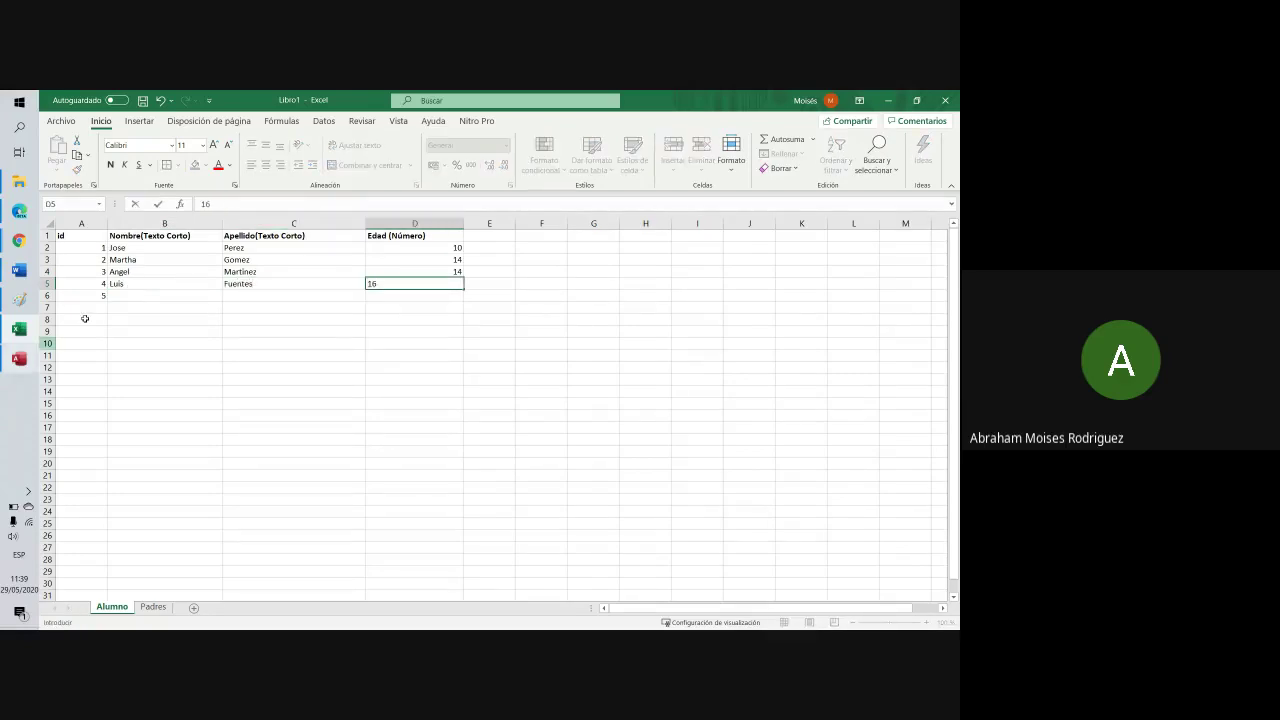
{"action": "key", "text": "Return"}
Complete the record with Id 5 in row 6 with a student's first name, surname, and age 16
{"action": "right_click", "coordinate": [128, 299]}
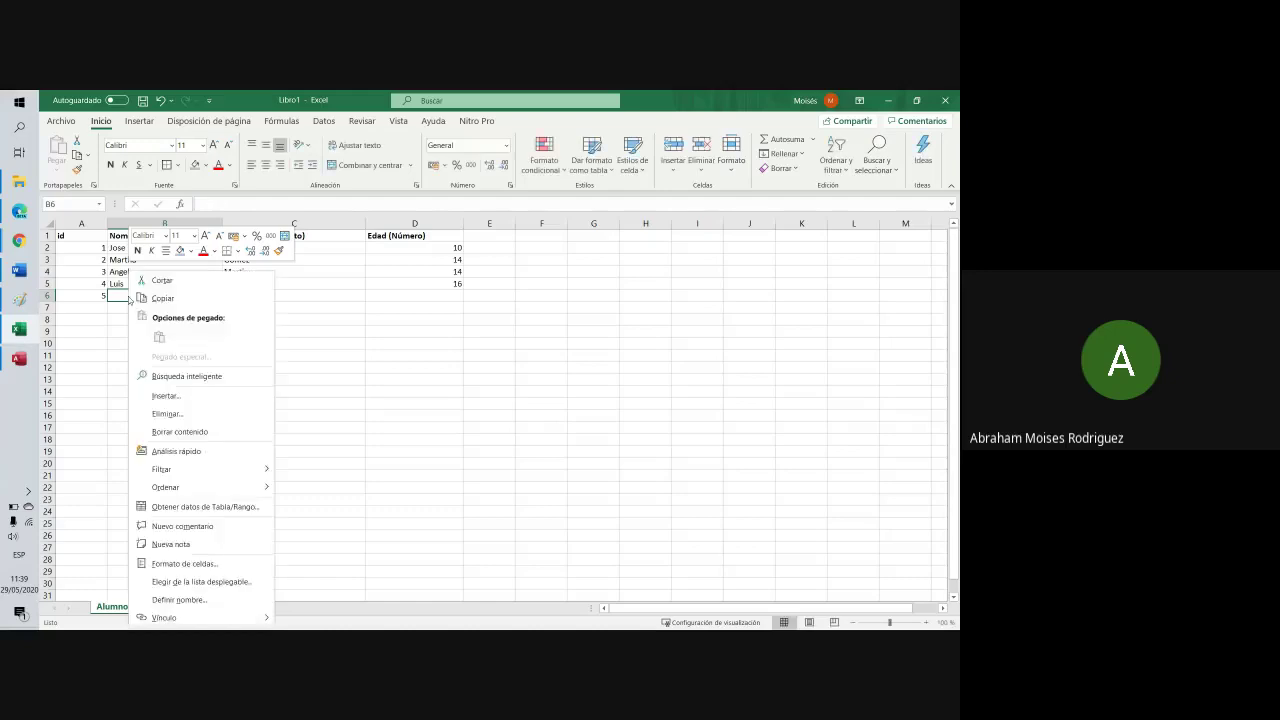
{"action": "key", "text": "a"}
{"action": "left_click", "coordinate": [128, 296]}
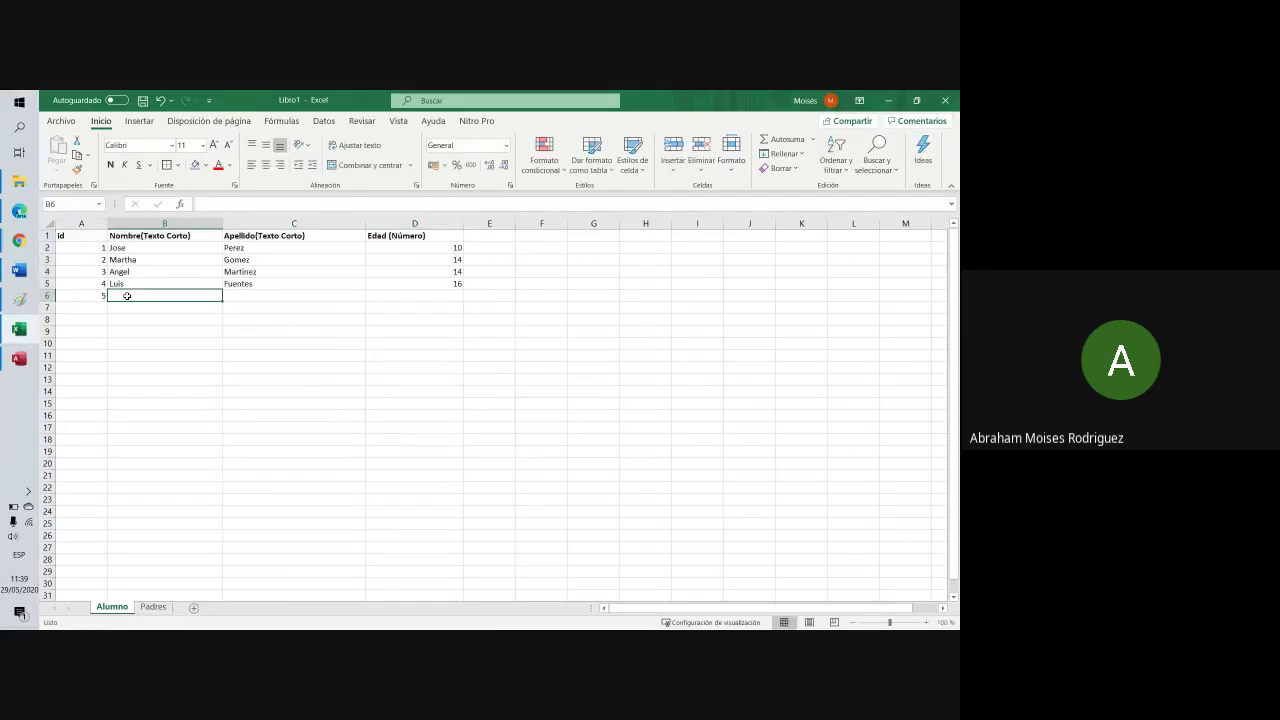
{"action": "type", "text": "Gabri"}
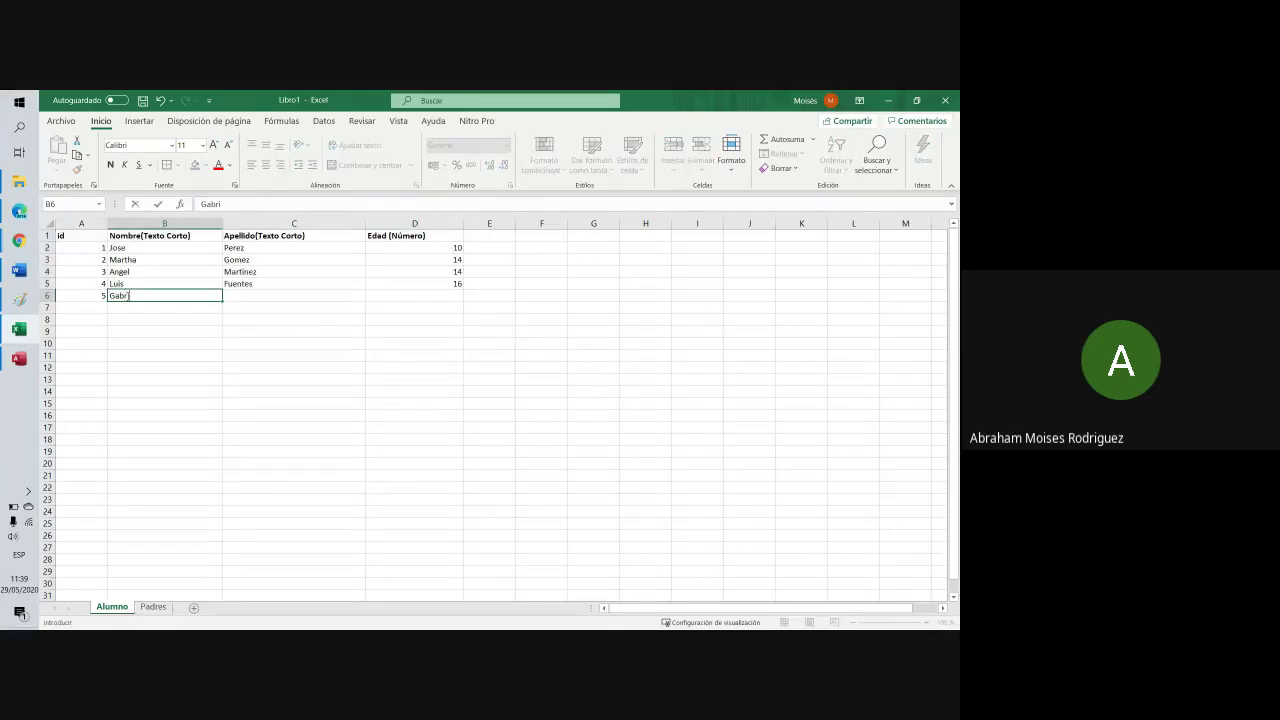
{"action": "type", "text": "ela"}
{"action": "key", "text": "Tab"}
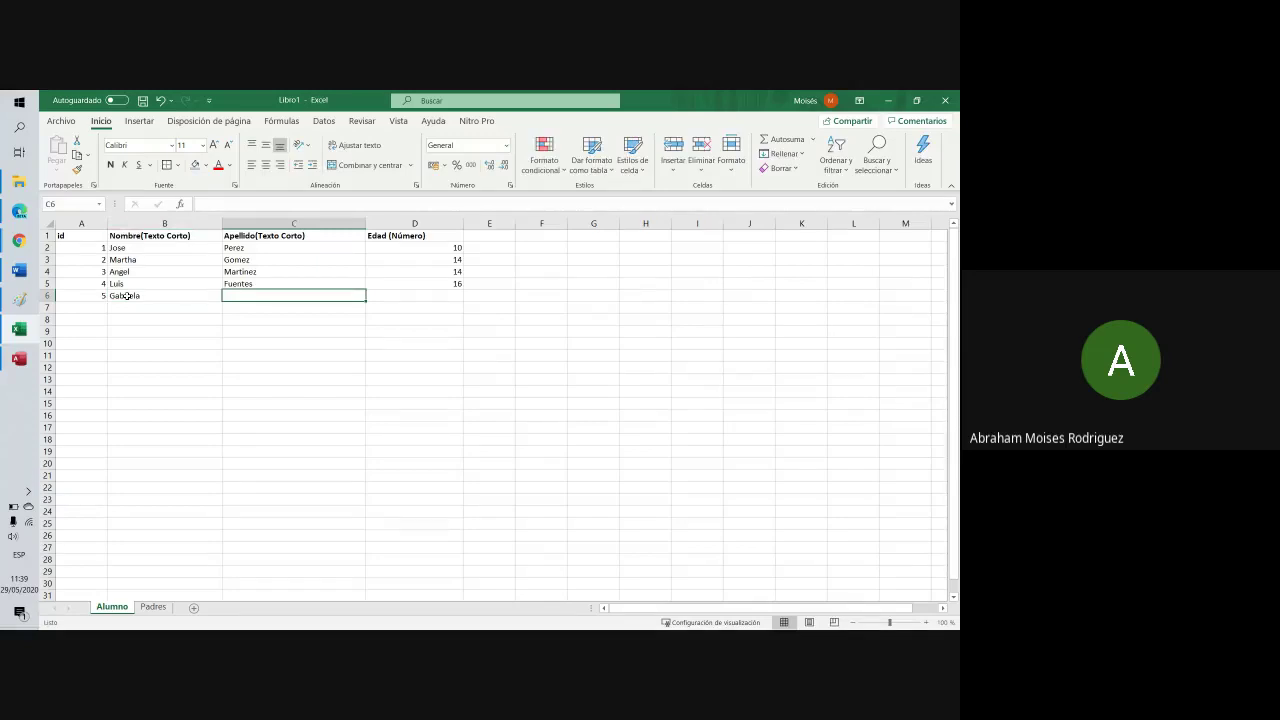
{"action": "type", "text": "Mendez"}
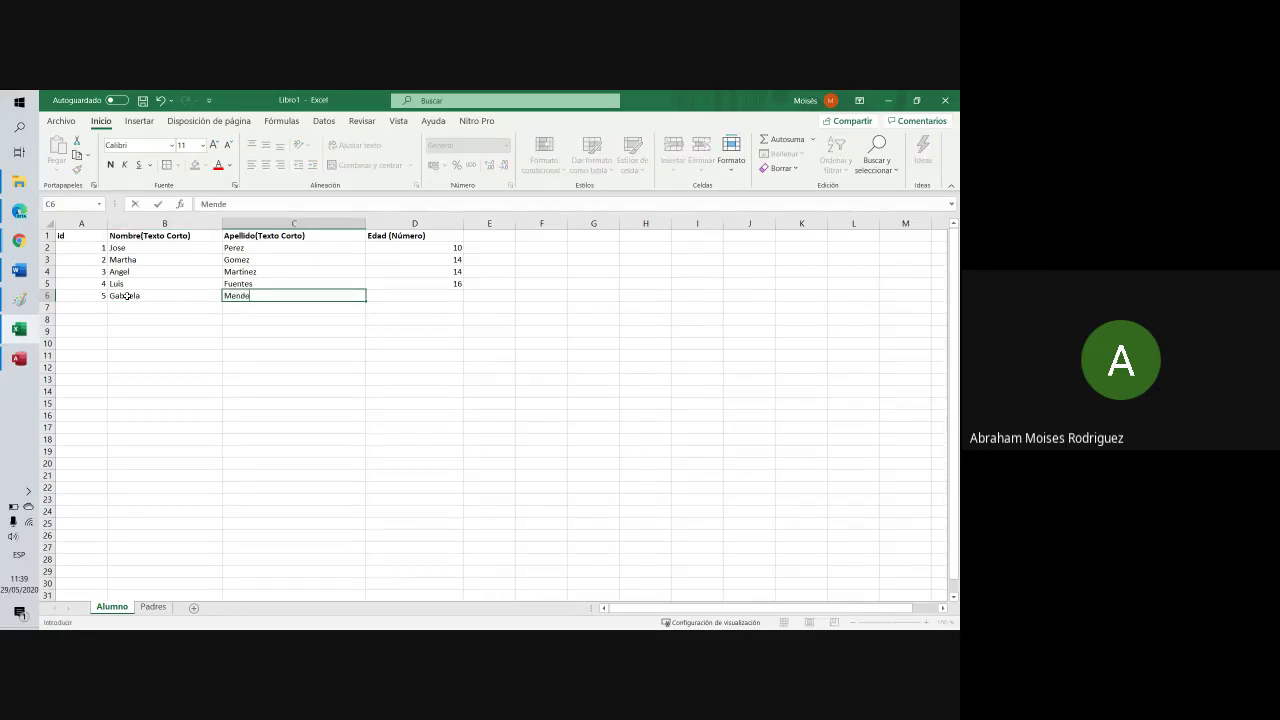
{"action": "key", "text": "Tab"}
{"action": "type", "text": "16"}
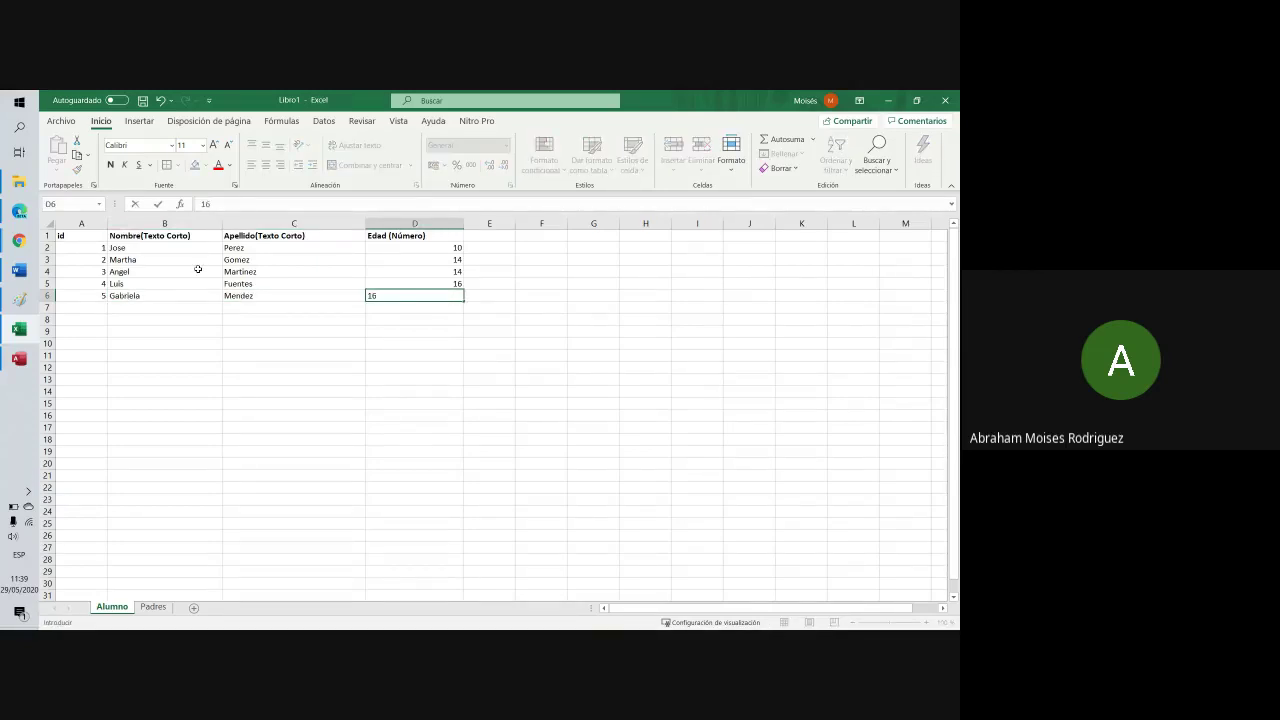
{"action": "left_click", "coordinate": [368, 389]}
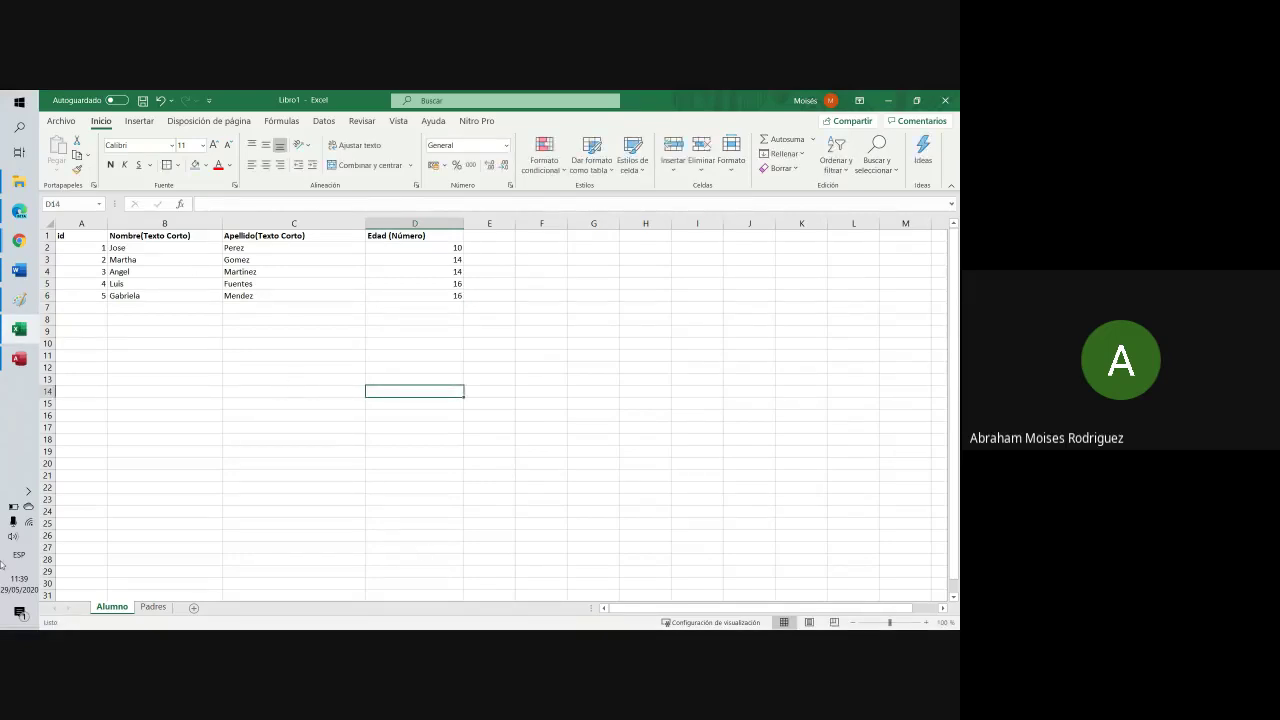
Switch to Word and review the lab paragraph about choosing each column's data type when working in Excel
{"action": "left_click", "coordinate": [20, 276]}
{"action": "left_click_drag", "start_coordinate": [199, 303], "coordinate": [895, 315]}
{"action": "left_click", "coordinate": [686, 346]}
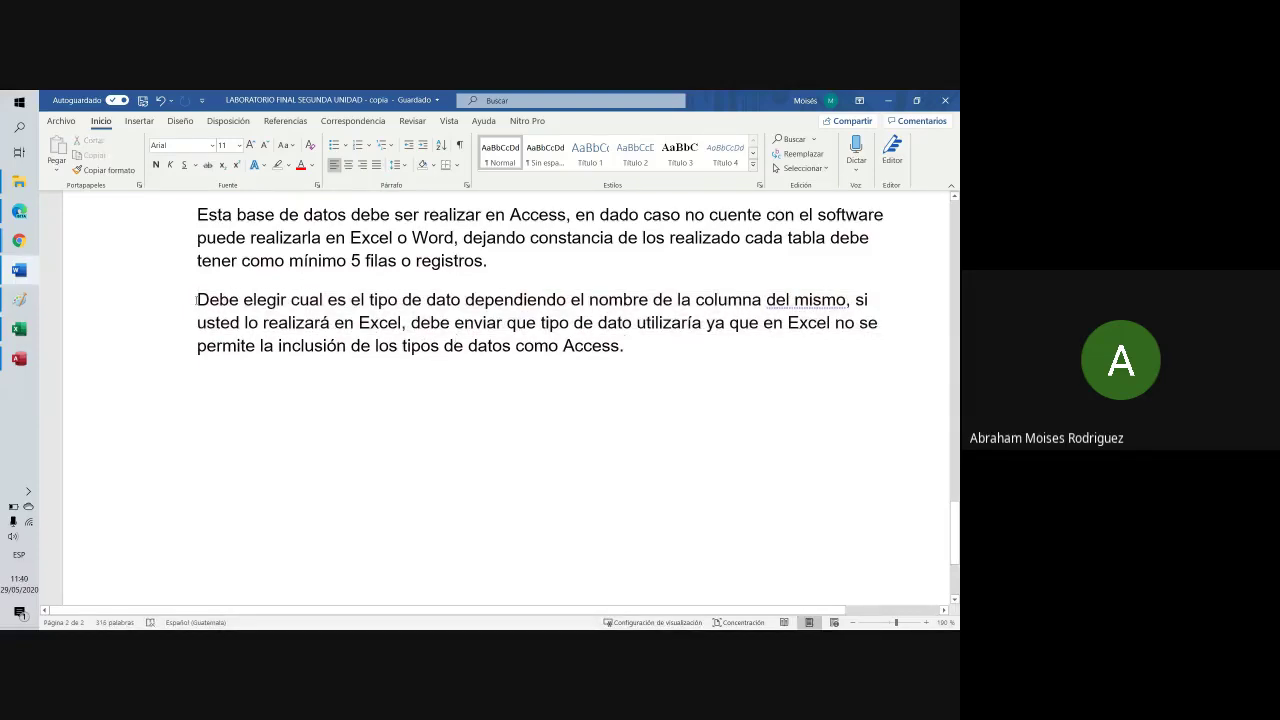
Switch to Excel and select the Alumno header cells A1:D1 to point out the data types beside the column names
{"action": "left_click", "coordinate": [19, 329]}
{"action": "left_click", "coordinate": [154, 236]}
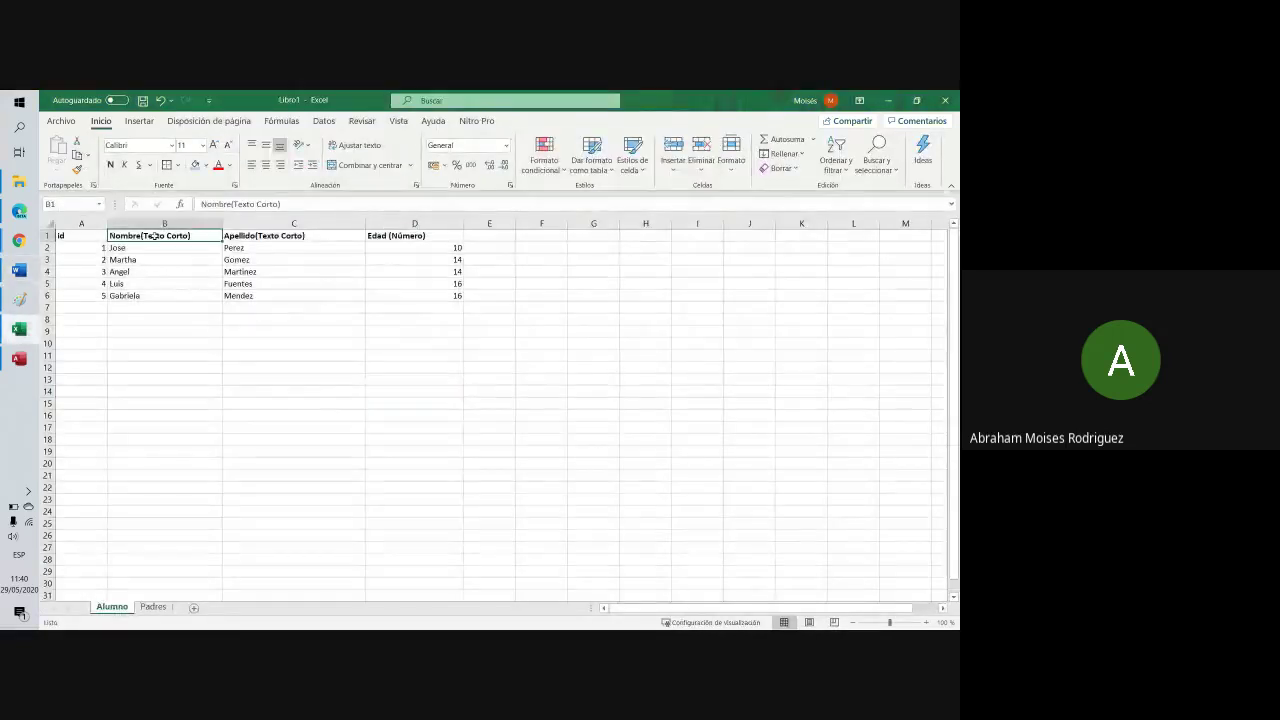
{"action": "left_click_drag", "start_coordinate": [79, 237], "coordinate": [383, 243]}
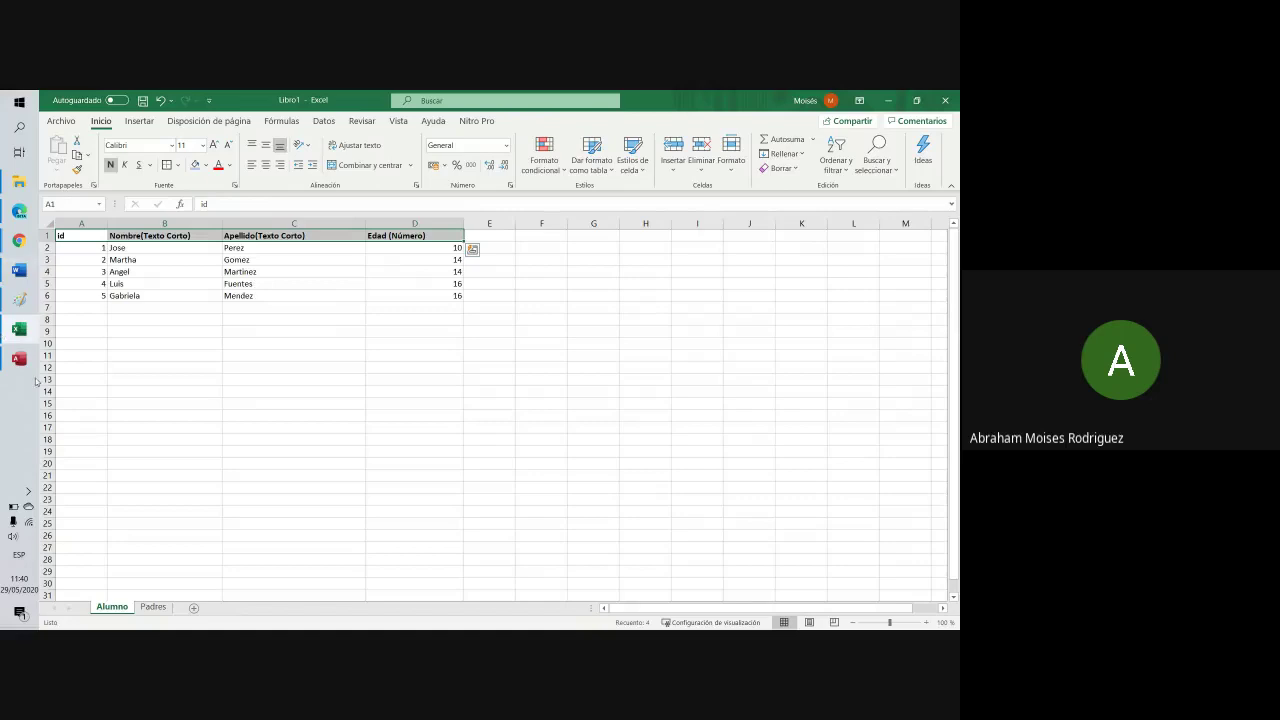
Compare the Alumno tables in Access and Excel, and open the file management view in Access
{"action": "left_click", "coordinate": [19, 358]}
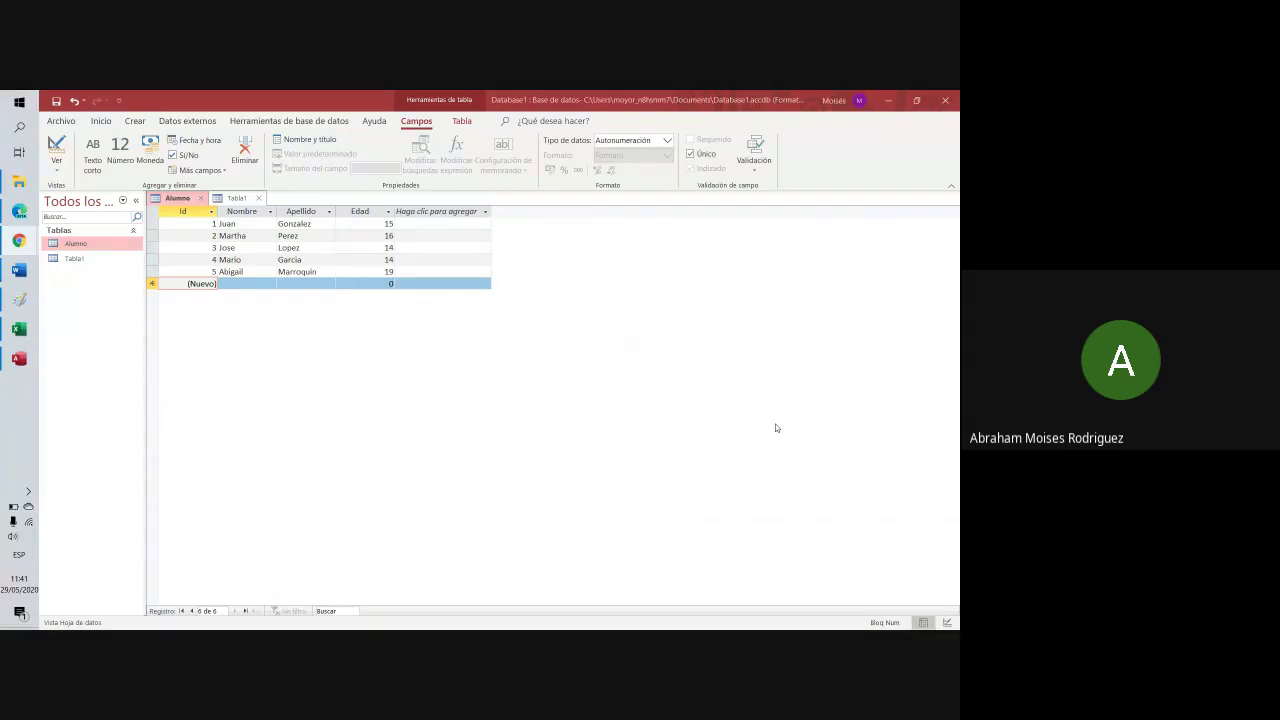
{"action": "left_click", "coordinate": [19, 332]}
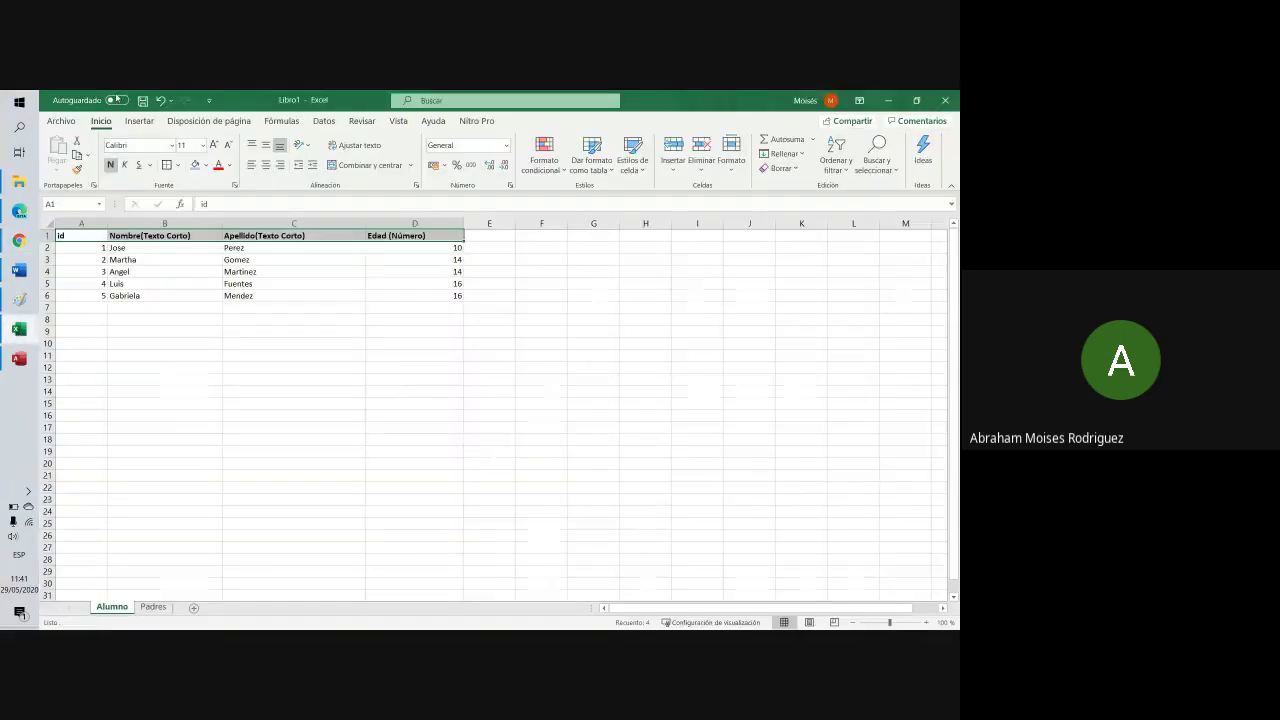
{"action": "left_click", "coordinate": [19, 358]}
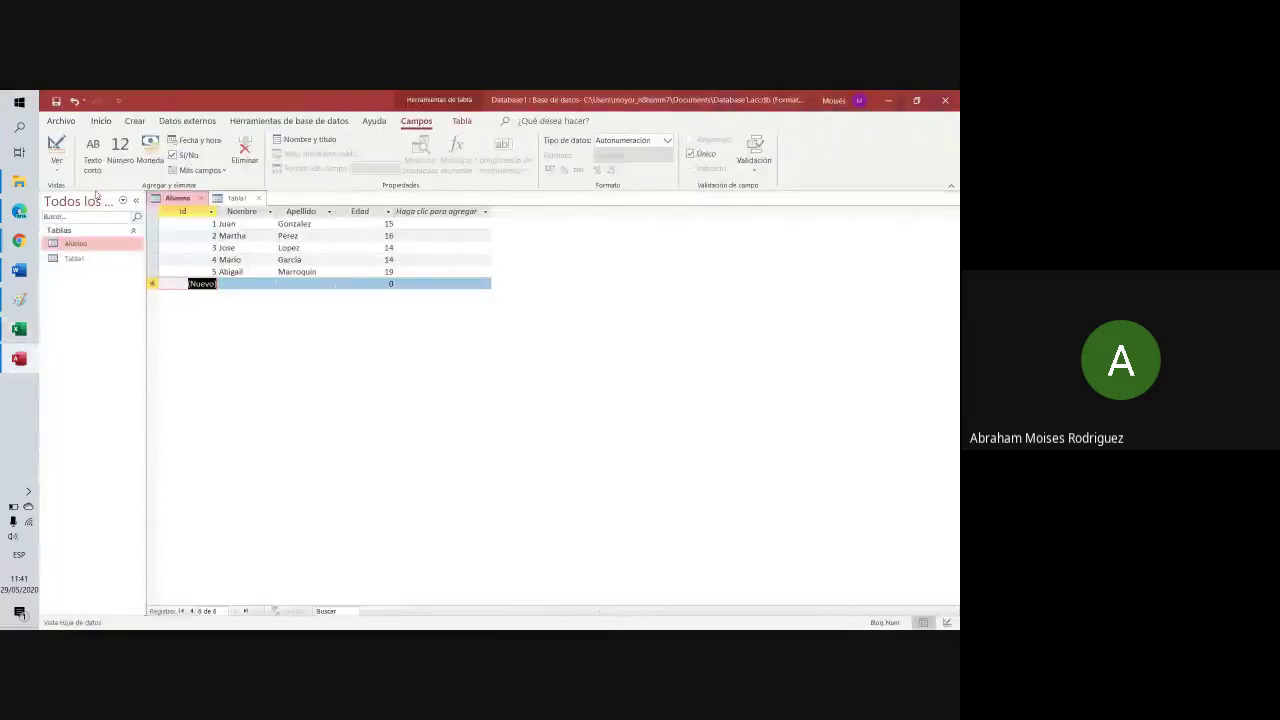
{"action": "left_click", "coordinate": [61, 120]}
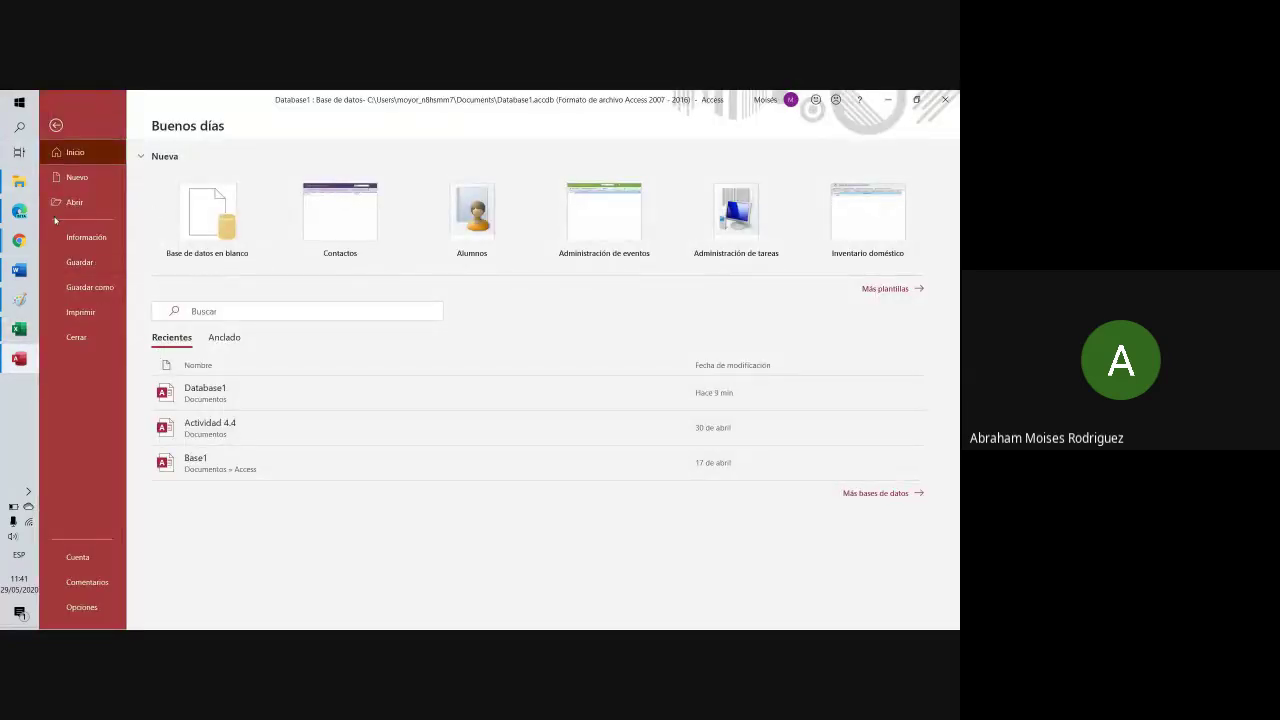
Switch to File Explorer, locate the Database1 file in the Documentos folder, and minimize the window
{"action": "left_click", "coordinate": [19, 181]}
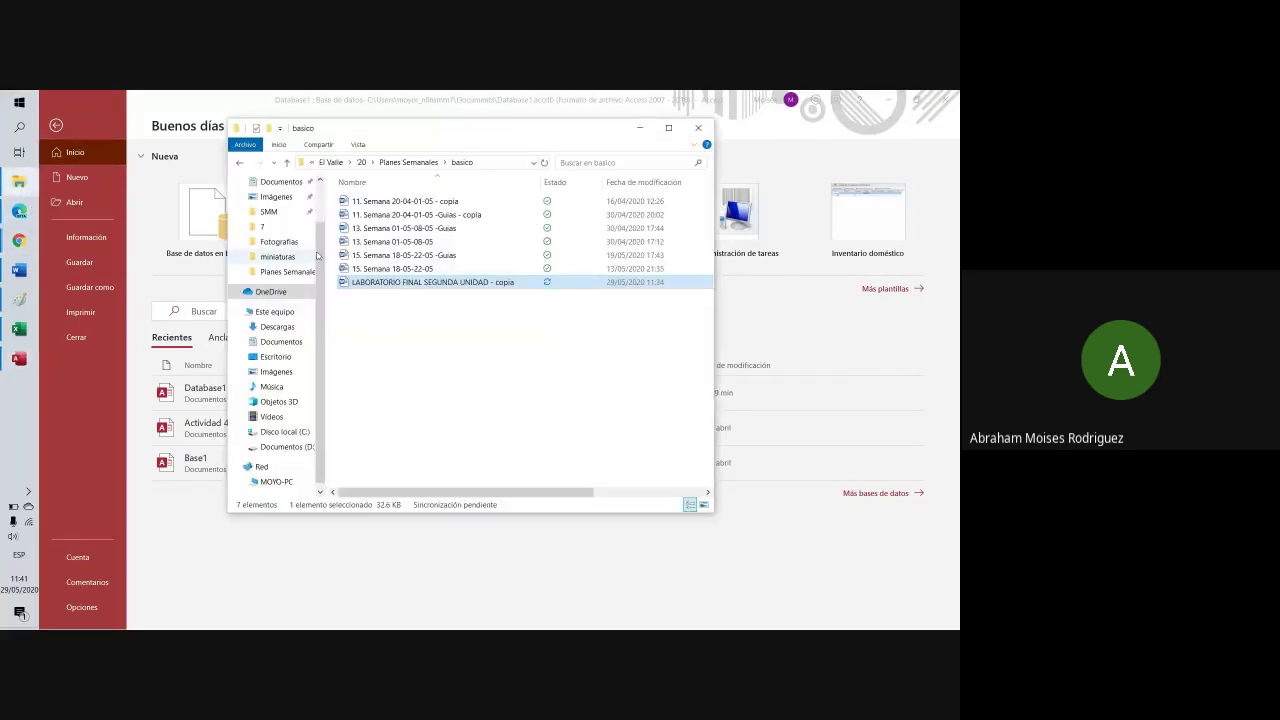
{"action": "scroll", "coordinate": [279, 245], "scroll_direction": "up", "scroll_amount": 2}
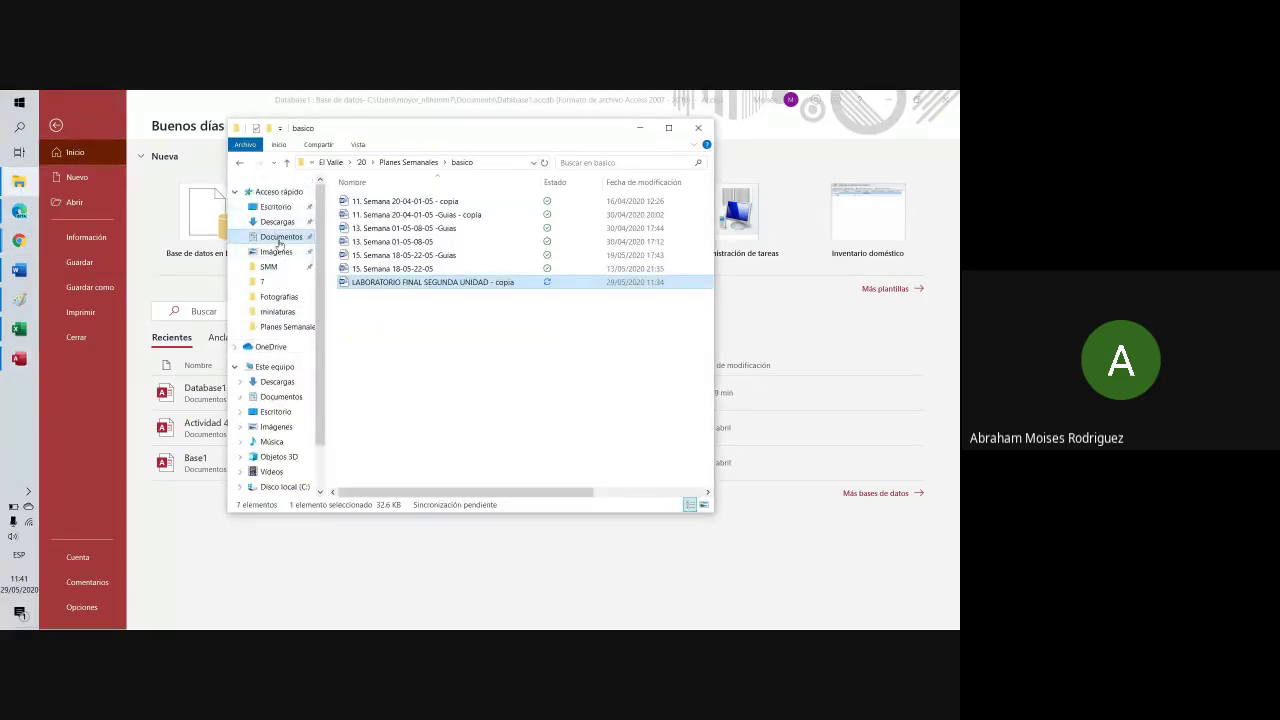
{"action": "left_click", "coordinate": [280, 237]}
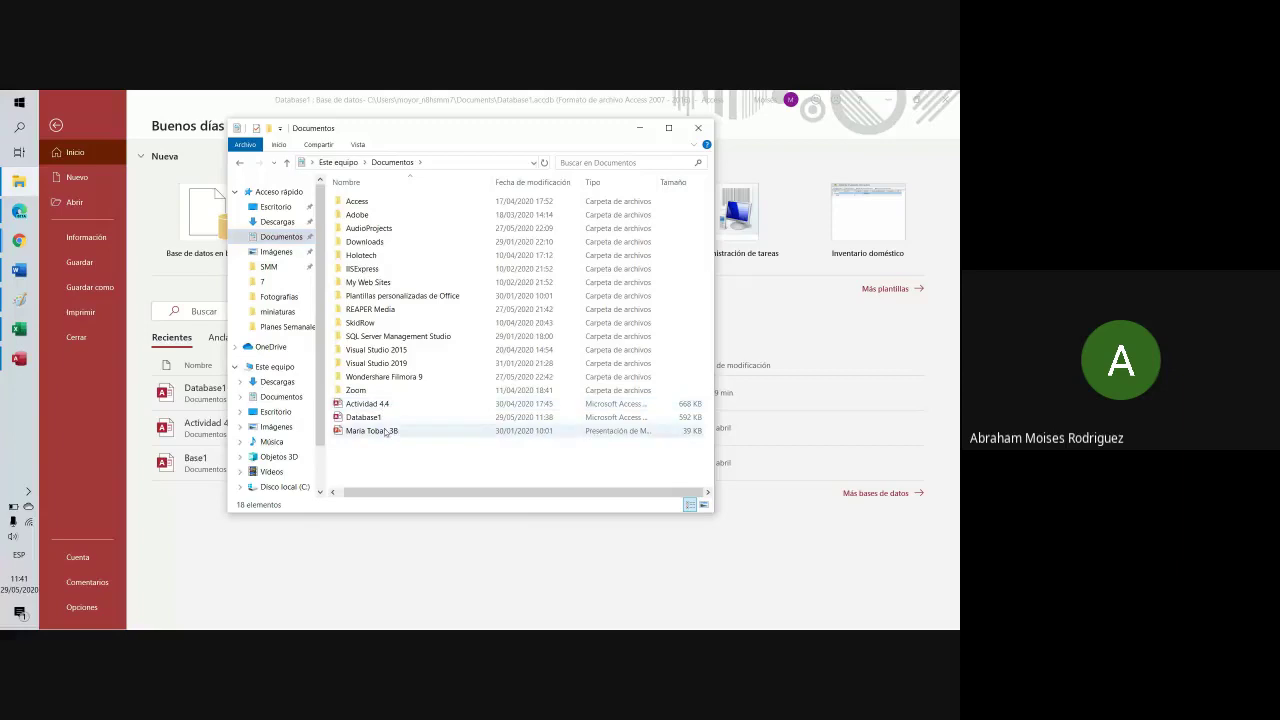
{"action": "left_click", "coordinate": [384, 419]}
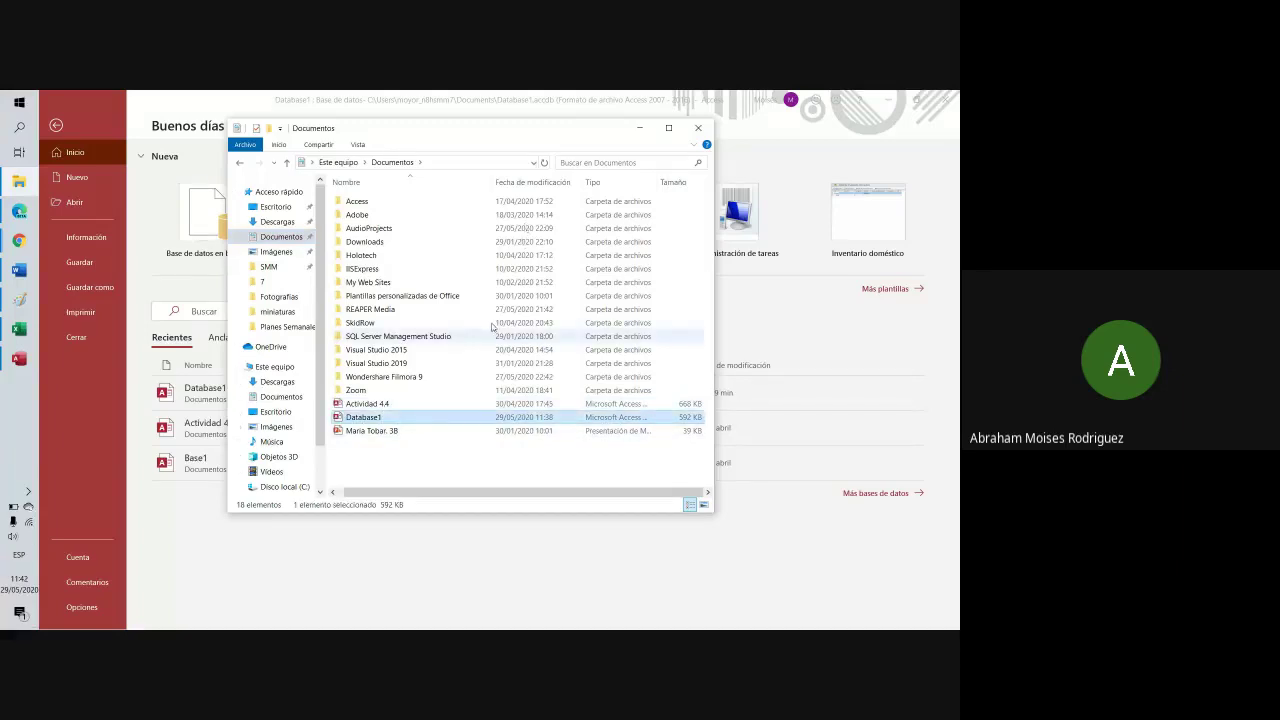
{"action": "left_click", "coordinate": [639, 128]}
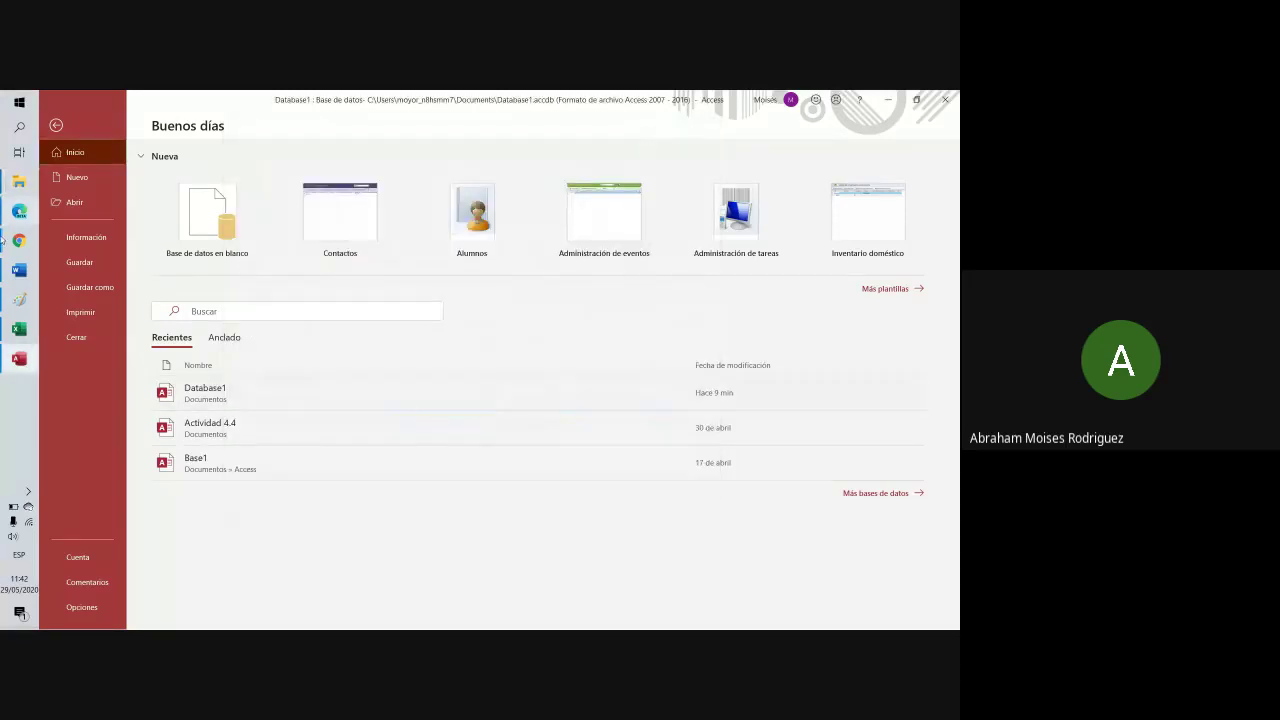
Switch to Word and review the lab's table definitions and closing instructions
{"action": "left_click", "coordinate": [17, 273]}
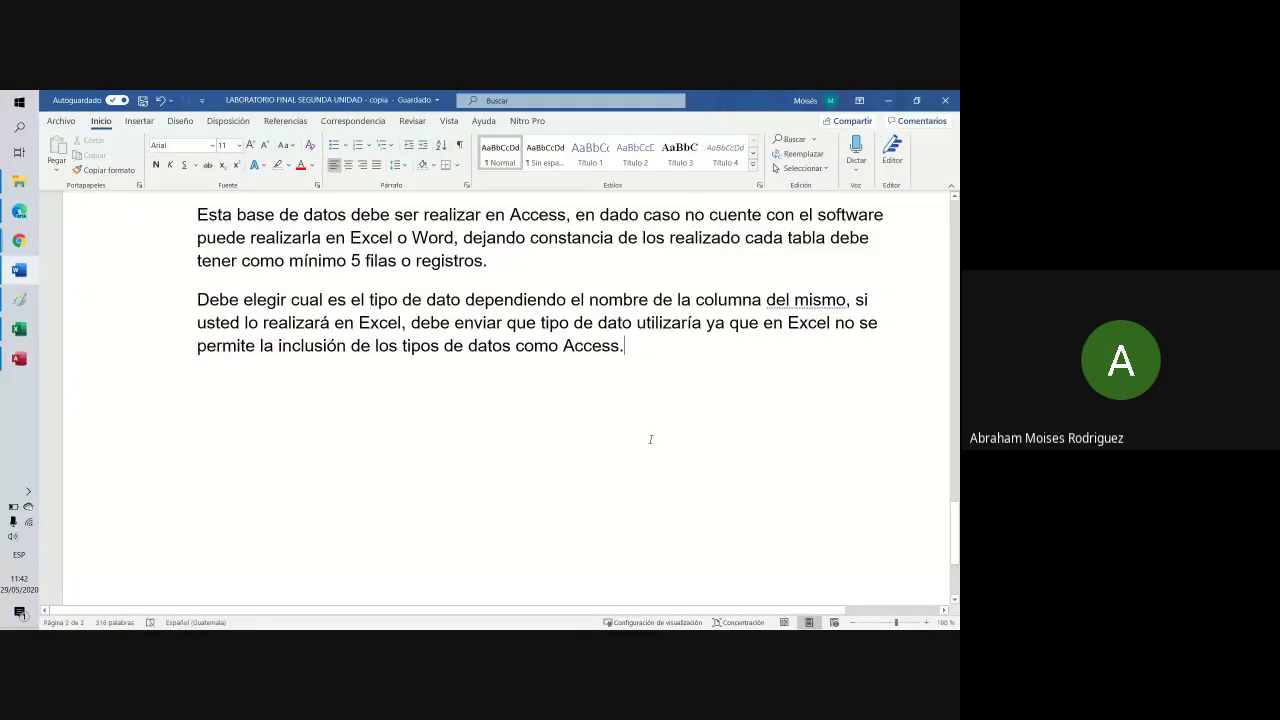
{"action": "scroll", "coordinate": [651, 437], "scroll_direction": "up", "scroll_amount": 10}
{"action": "scroll", "coordinate": [658, 454], "scroll_direction": "down", "scroll_amount": 15}
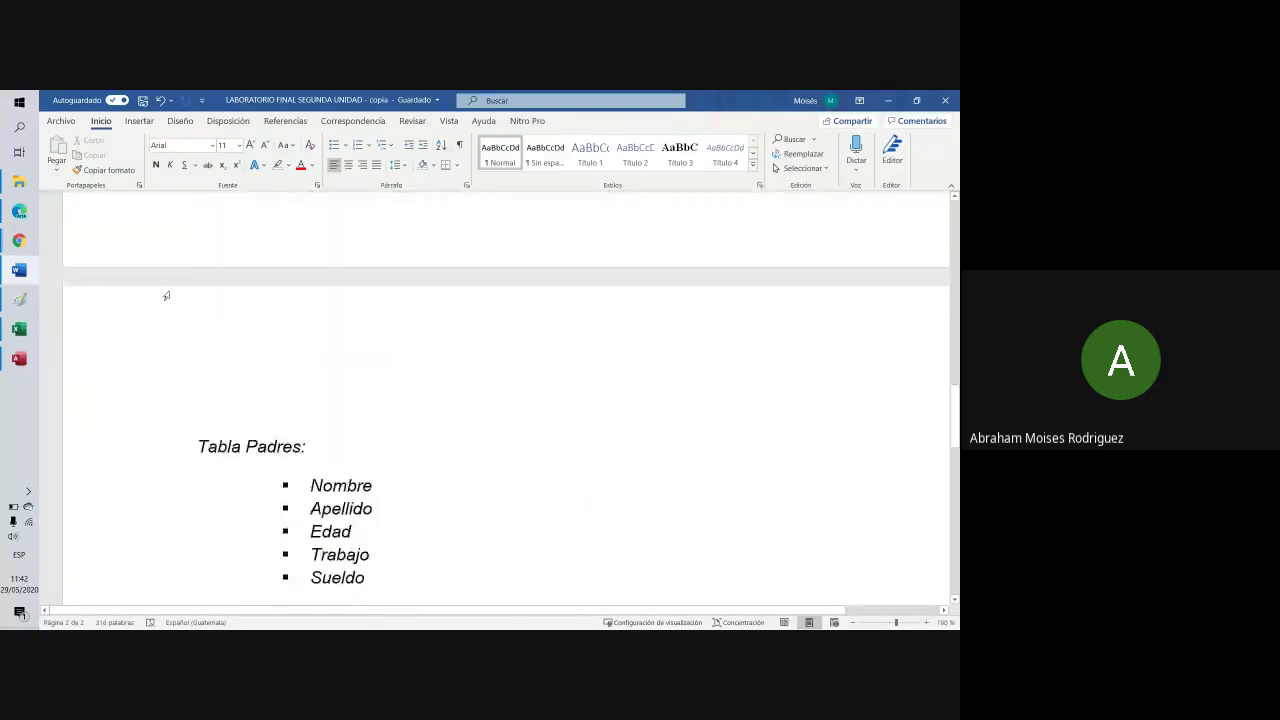
{"action": "scroll", "coordinate": [169, 310], "scroll_direction": "down", "scroll_amount": 10}
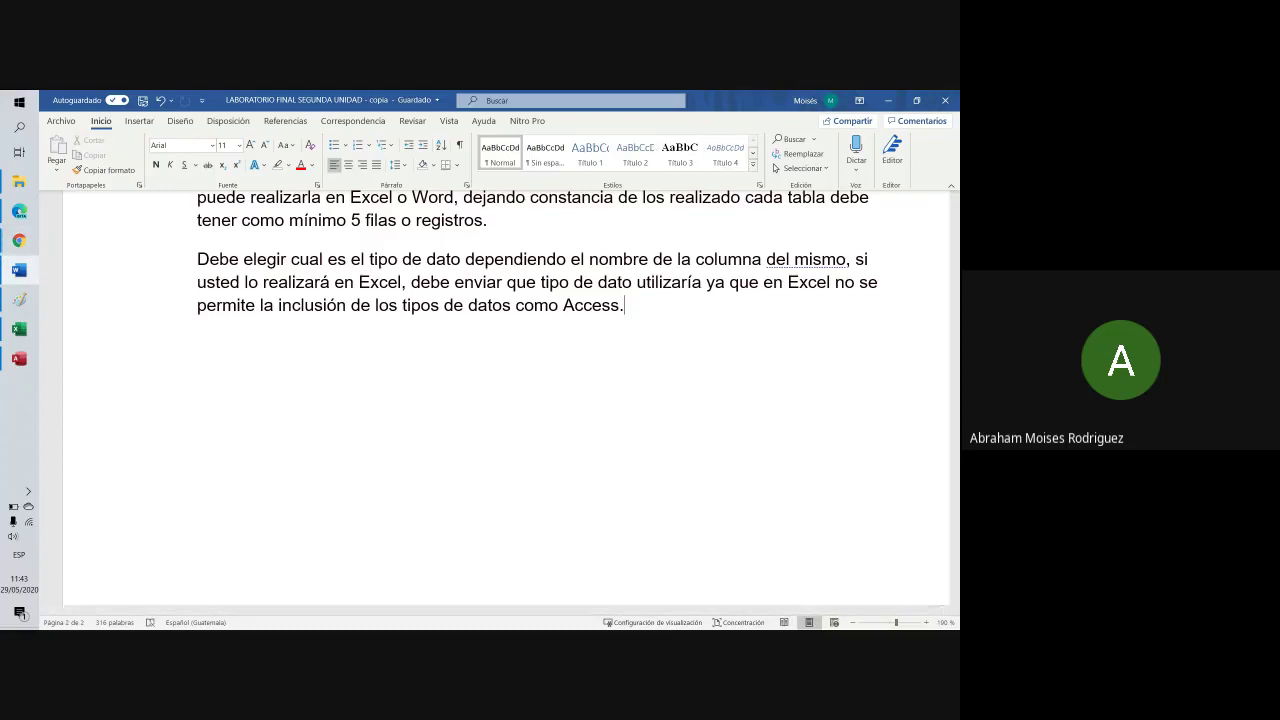
{"action": "key", "text": "alt+Tab"}
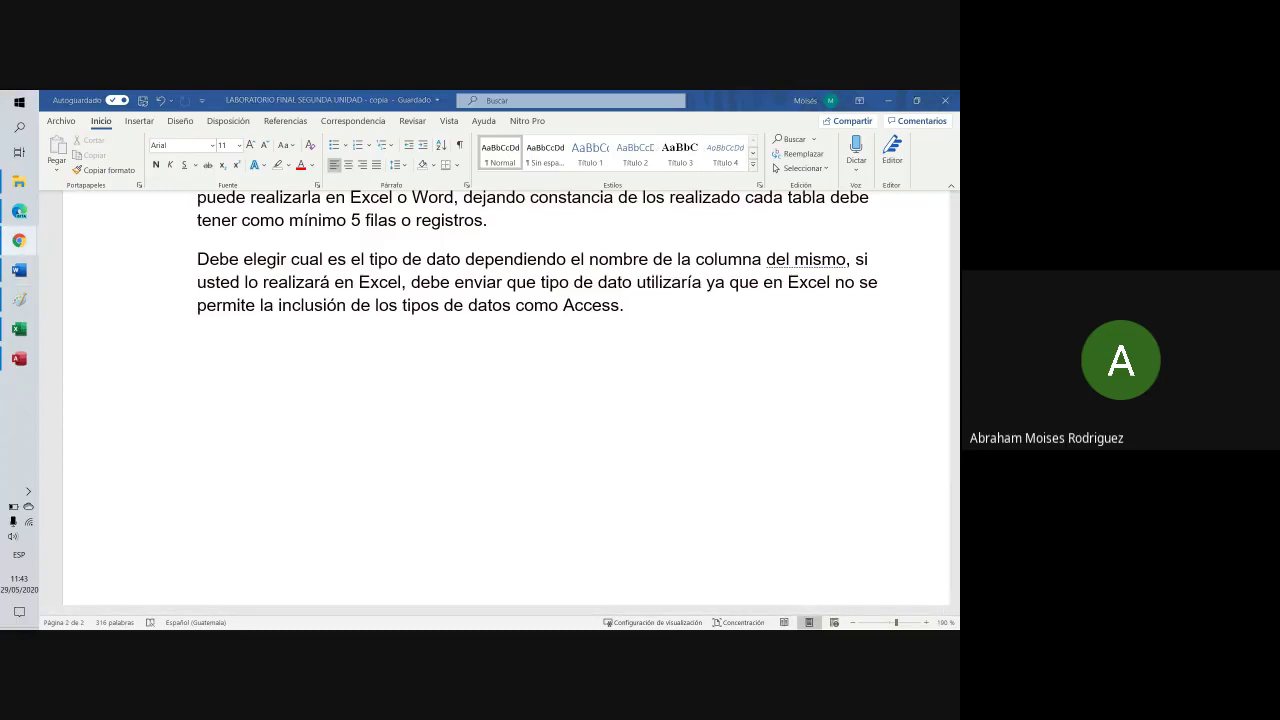